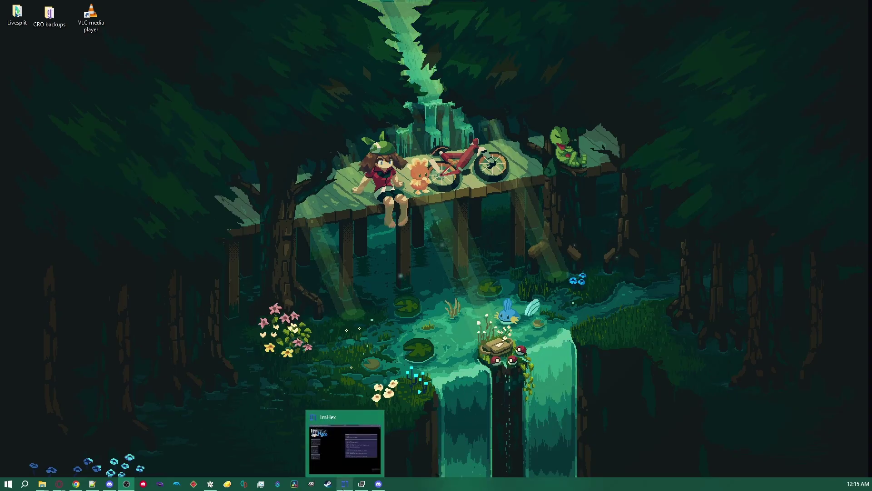
- Bring up ImHex's welcome screen, minimize it, and switch to pk3DS, moving its window slightly upward
{"action": "left_click", "coordinate": [344, 484]}
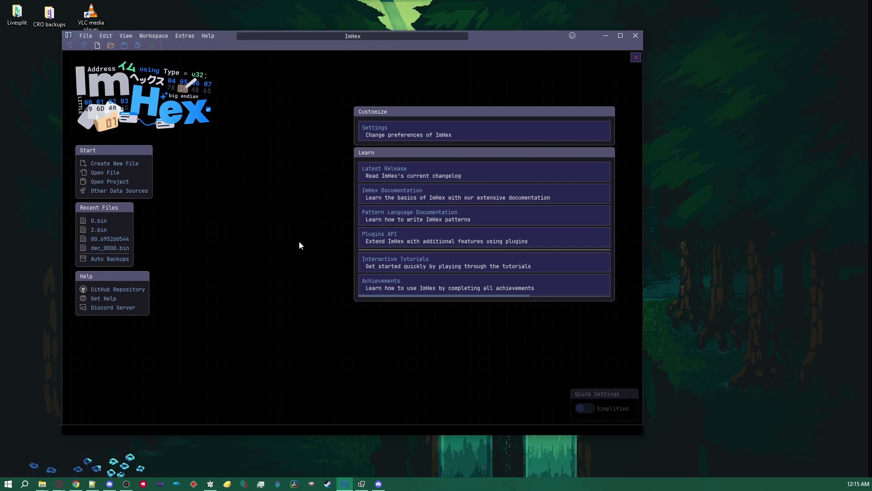
{"action": "left_click", "coordinate": [606, 35]}
{"action": "left_click", "coordinate": [361, 484]}
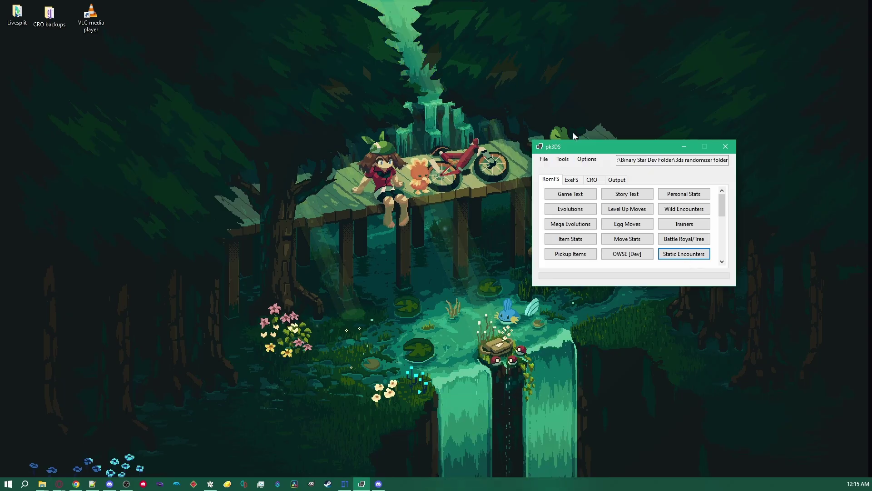
{"action": "left_click_drag", "start_coordinate": [612, 146], "coordinate": [614, 126]}
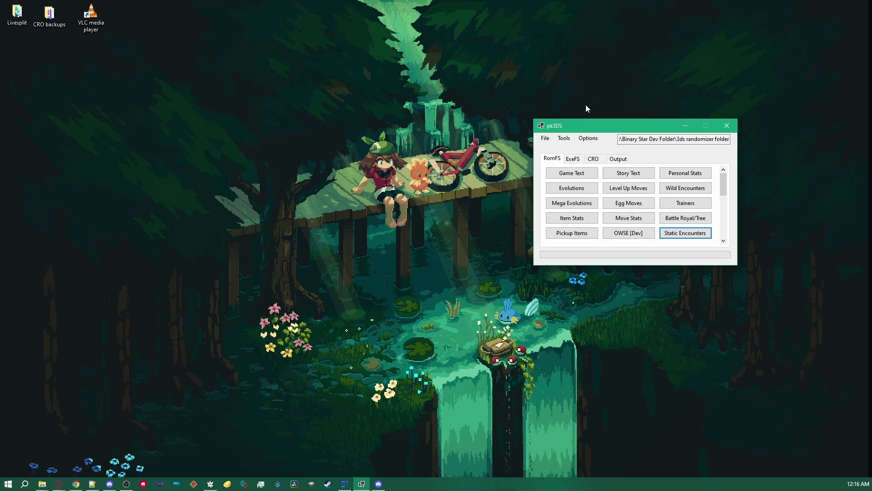
- Switch to Chrome and review the ImHex site, the pk3DS GitHub repository's README and the Pokemon Sweltering Sun post, then minimize the browser
{"action": "mouse_move", "coordinate": [76, 484]}
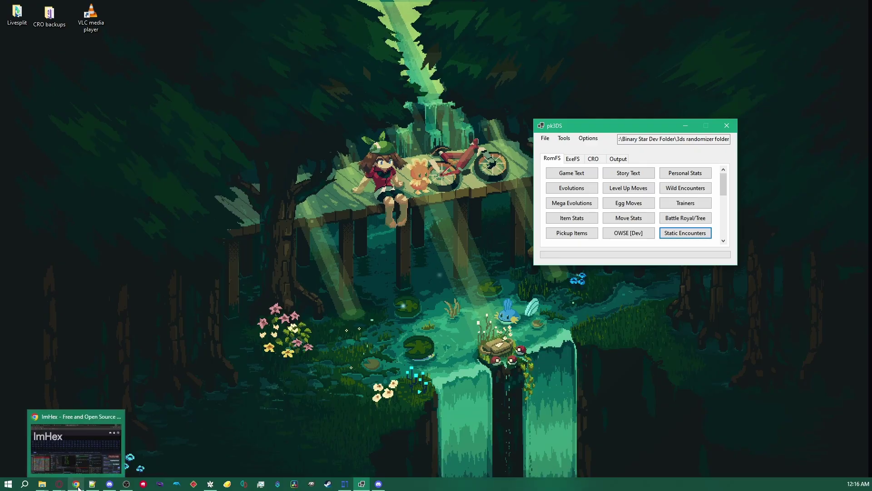
{"action": "left_click", "coordinate": [77, 436]}
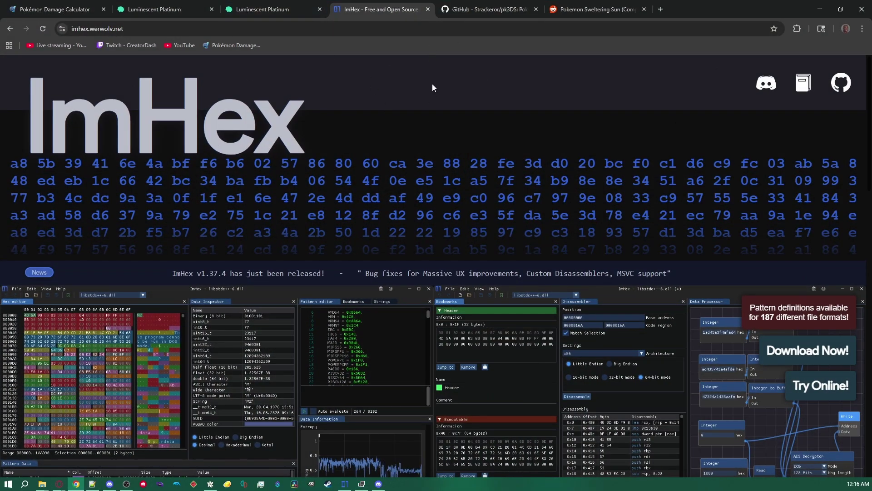
{"action": "left_click", "coordinate": [470, 9]}
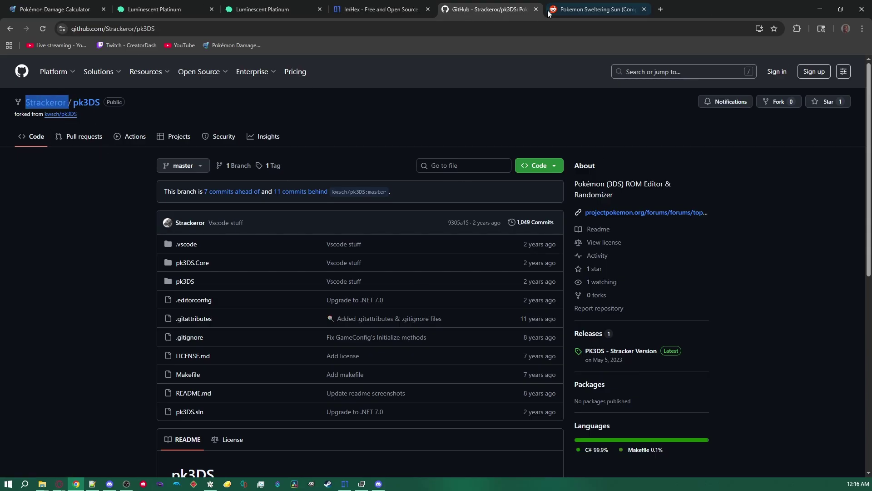
{"action": "left_click", "coordinate": [568, 12]}
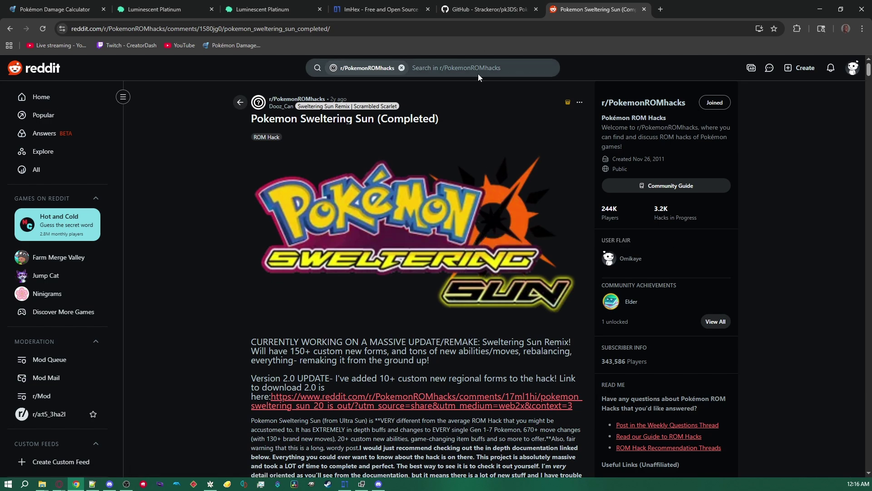
{"action": "left_click", "coordinate": [486, 10]}
{"action": "scroll", "coordinate": [479, 157], "scroll_direction": "down", "scroll_amount": 7}
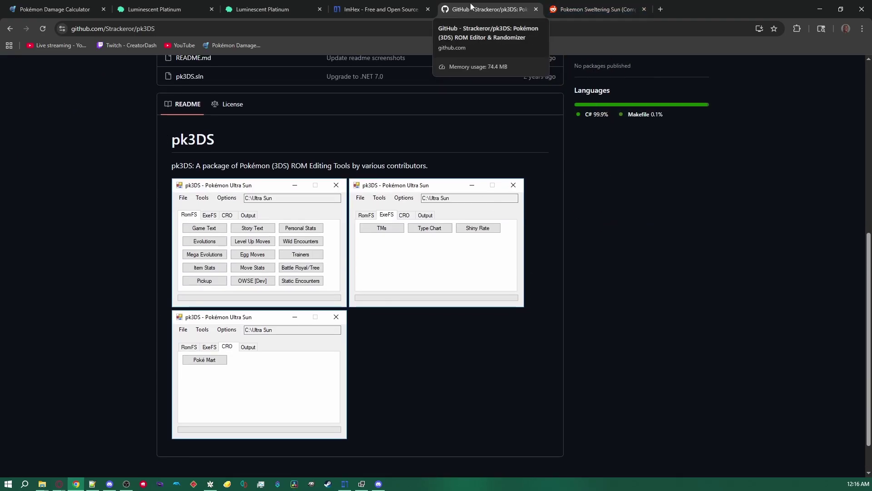
{"action": "left_click", "coordinate": [402, 10]}
{"action": "left_click", "coordinate": [820, 10]}
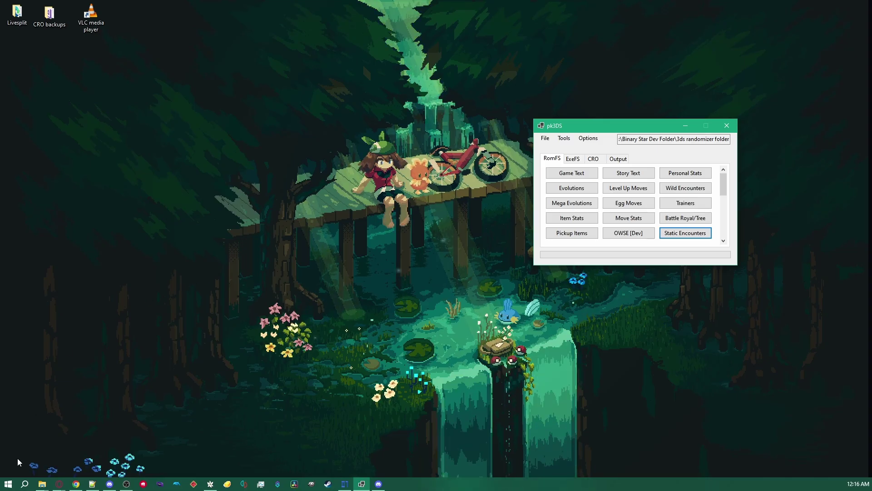
- View the Level Up Move Editor and the Personal Stats Editor in pk3DS, closing each one
{"action": "mouse_move", "coordinate": [210, 484]}
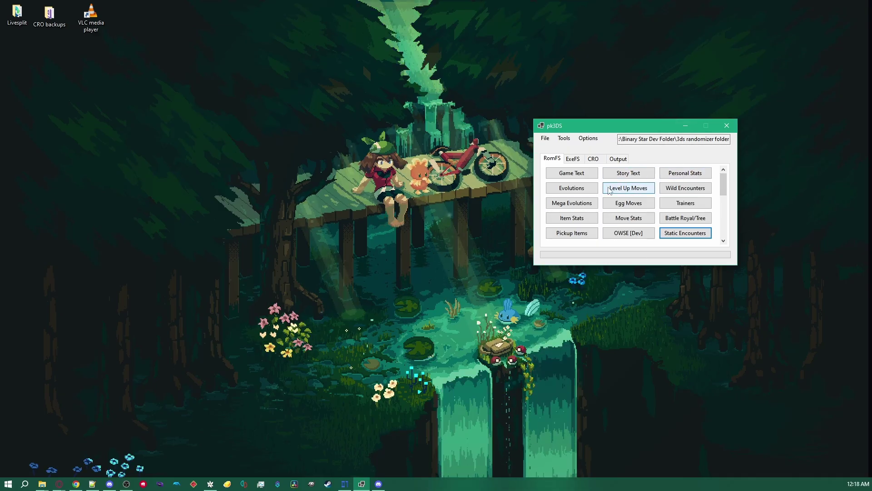
{"action": "left_click", "coordinate": [629, 187]}
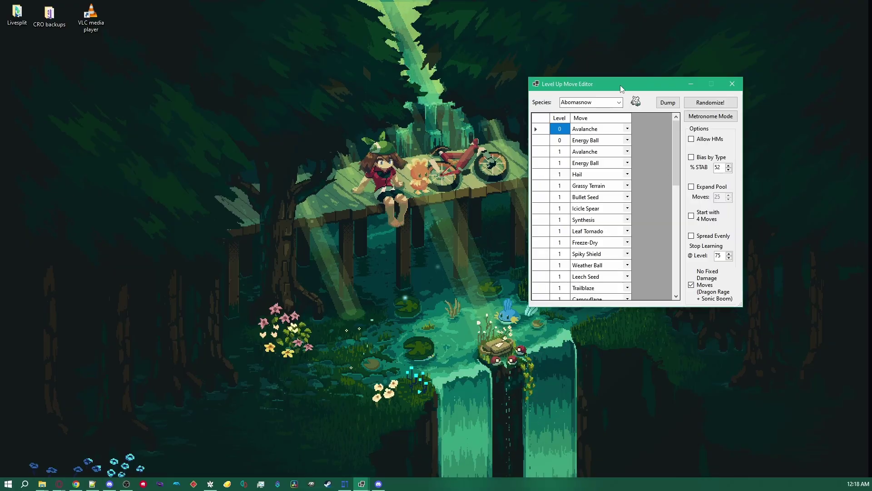
{"action": "left_click_drag", "start_coordinate": [623, 90], "coordinate": [355, 92]}
{"action": "left_click", "coordinate": [464, 87]}
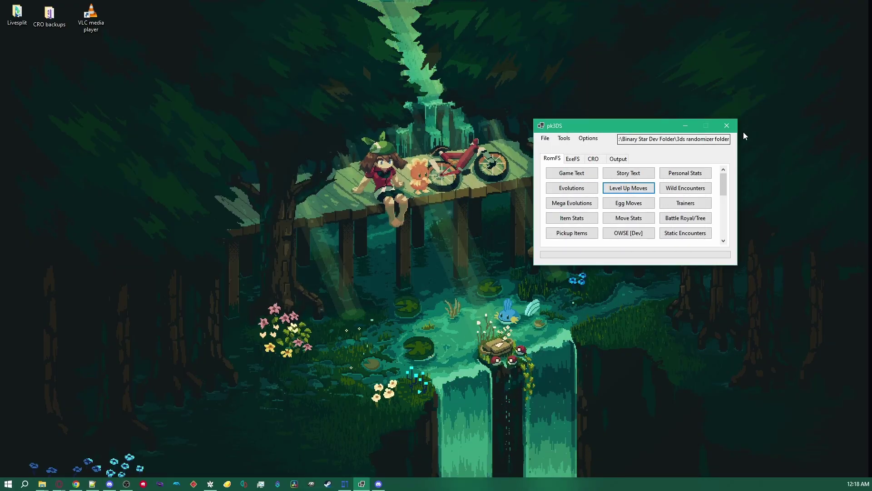
{"action": "left_click", "coordinate": [687, 175]}
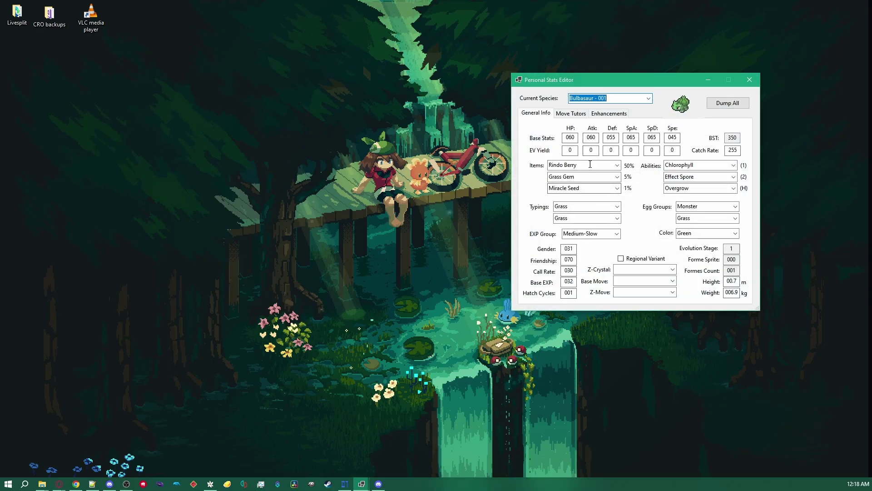
{"action": "left_click", "coordinate": [740, 82]}
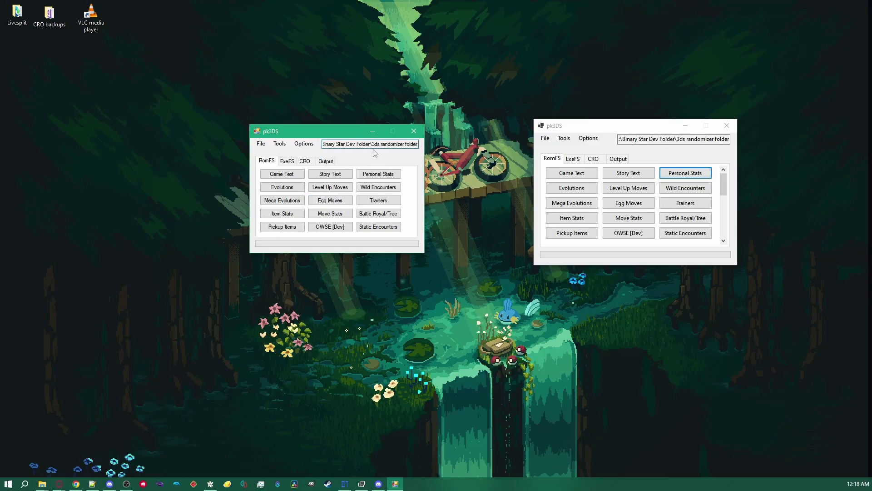
- Open the OWSE overworld/script editor in the second pk3DS window and view the 8.ZI and 7.ZS scripts
{"action": "left_click_drag", "start_coordinate": [324, 132], "coordinate": [284, 134]}
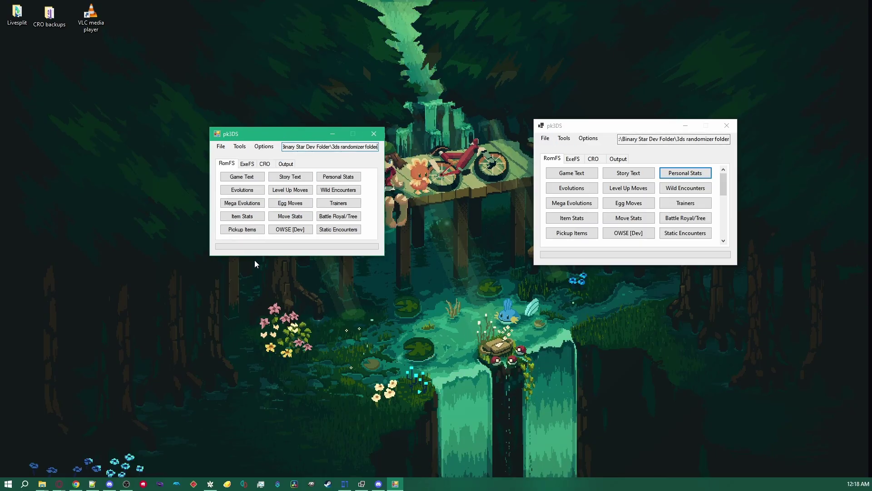
{"action": "left_click", "coordinate": [278, 229]}
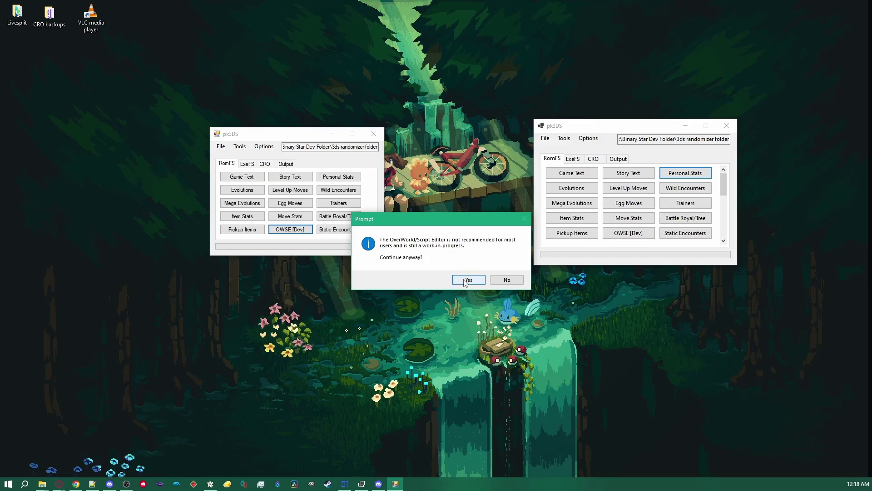
{"action": "key", "text": "Return"}
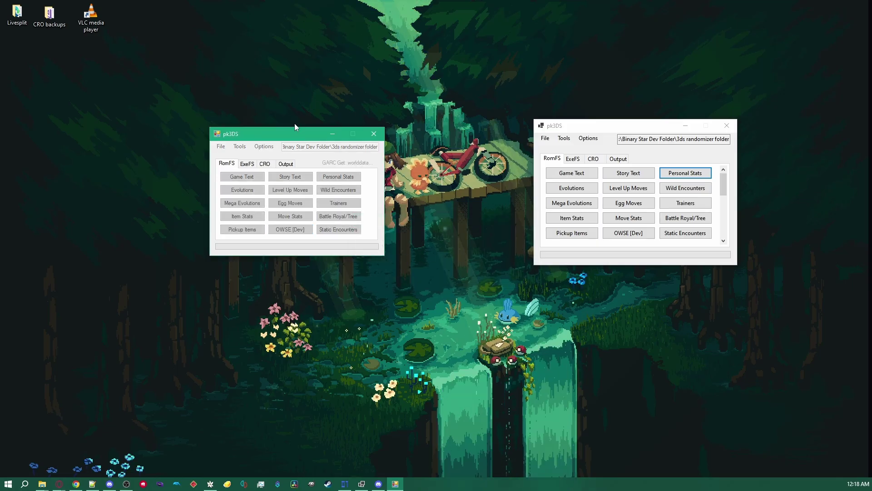
{"action": "left_click_drag", "start_coordinate": [131, 19], "coordinate": [212, 43]}
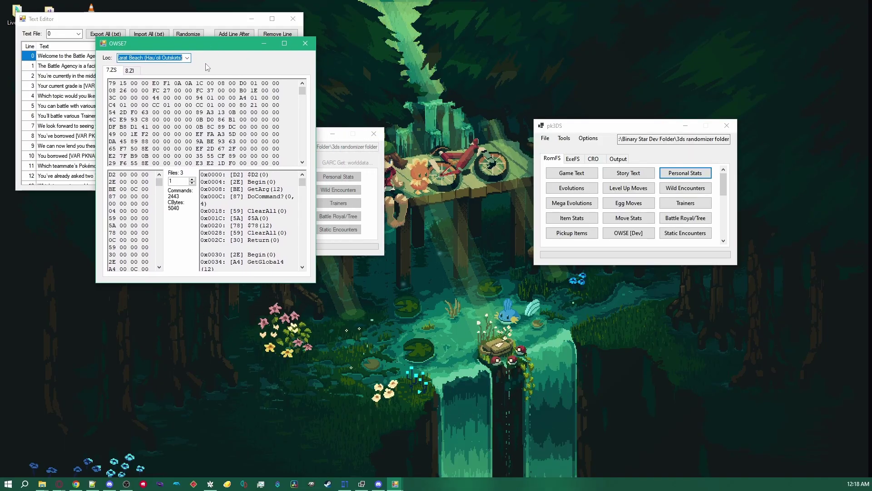
{"action": "left_click", "coordinate": [130, 71]}
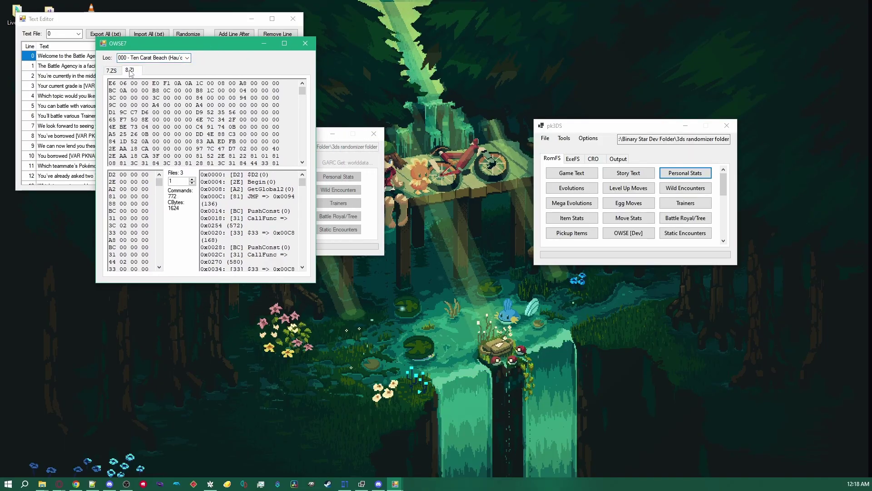
{"action": "left_click", "coordinate": [121, 71]}
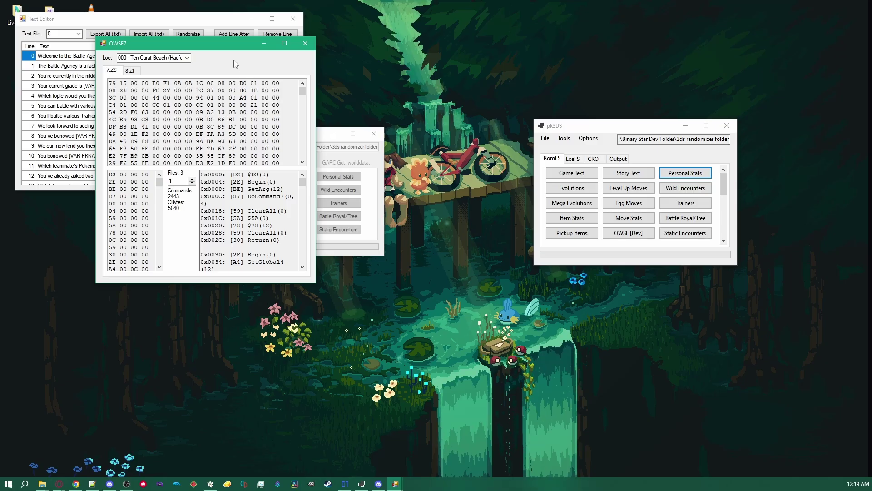
- Browse the location list in OWSE7, and close the OWSE7 and Text Editor windows
{"action": "left_click", "coordinate": [186, 58]}
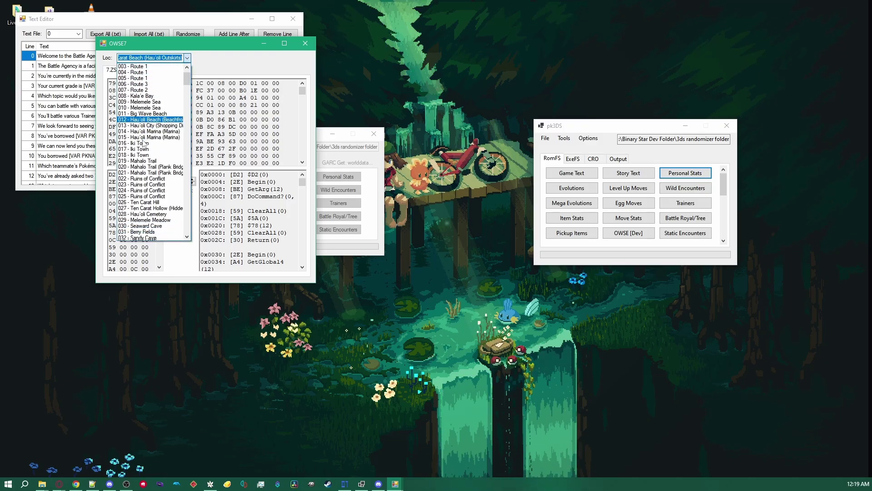
{"action": "scroll", "coordinate": [168, 99], "scroll_direction": "down", "scroll_amount": 4}
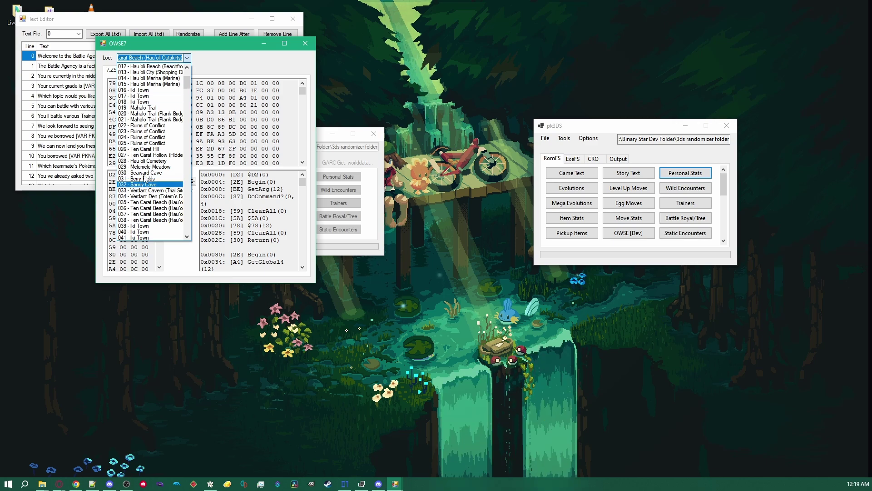
{"action": "scroll", "coordinate": [161, 117], "scroll_direction": "up", "scroll_amount": 4}
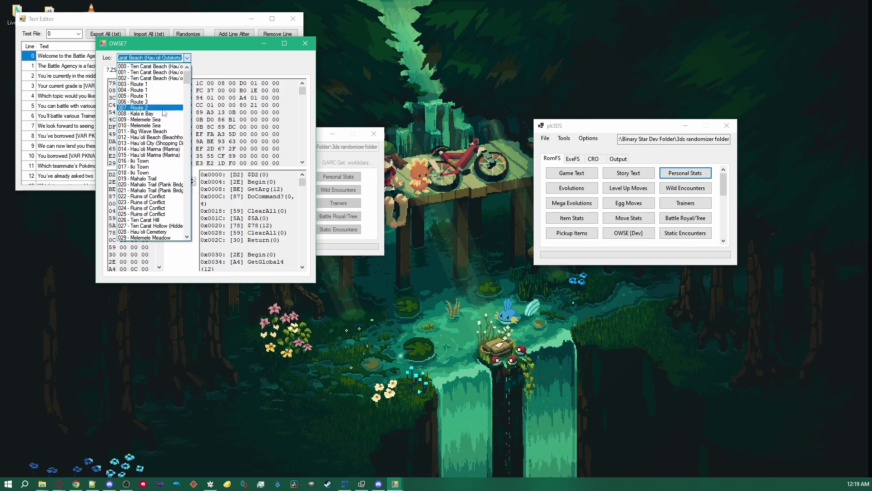
{"action": "left_click", "coordinate": [167, 72]}
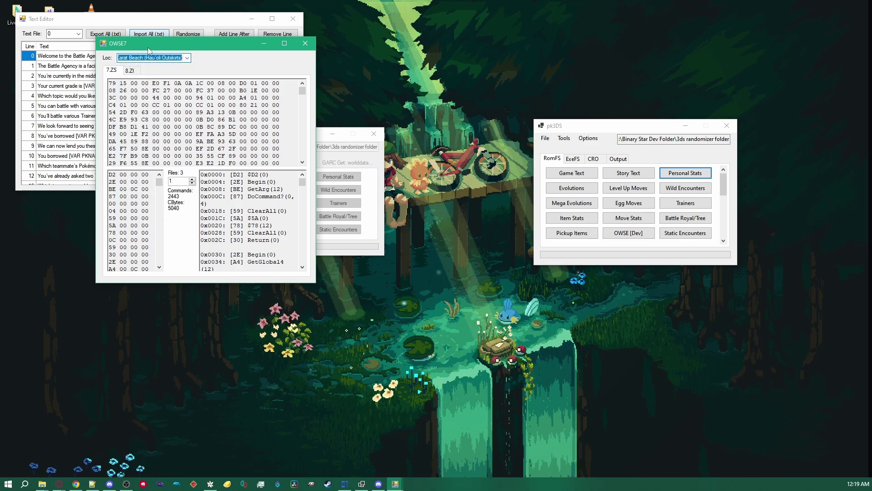
{"action": "left_click", "coordinate": [187, 58]}
{"action": "left_click", "coordinate": [187, 59]}
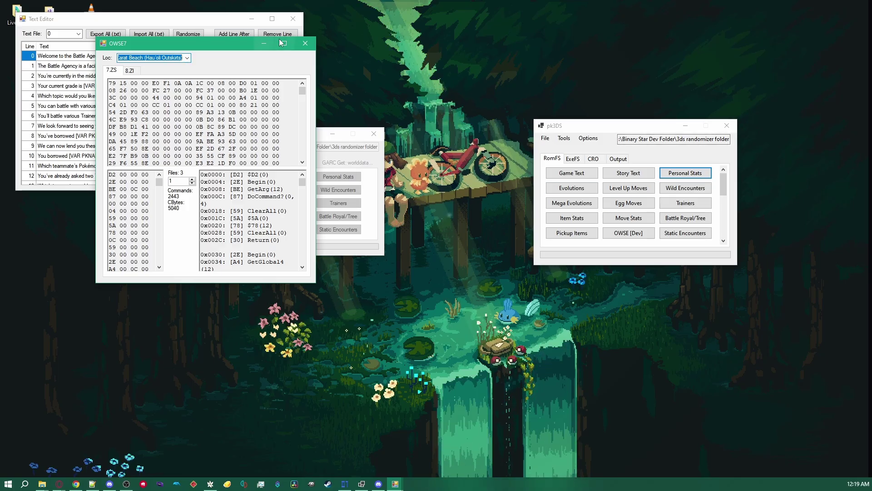
{"action": "left_click", "coordinate": [305, 43]}
{"action": "left_click", "coordinate": [293, 19]}
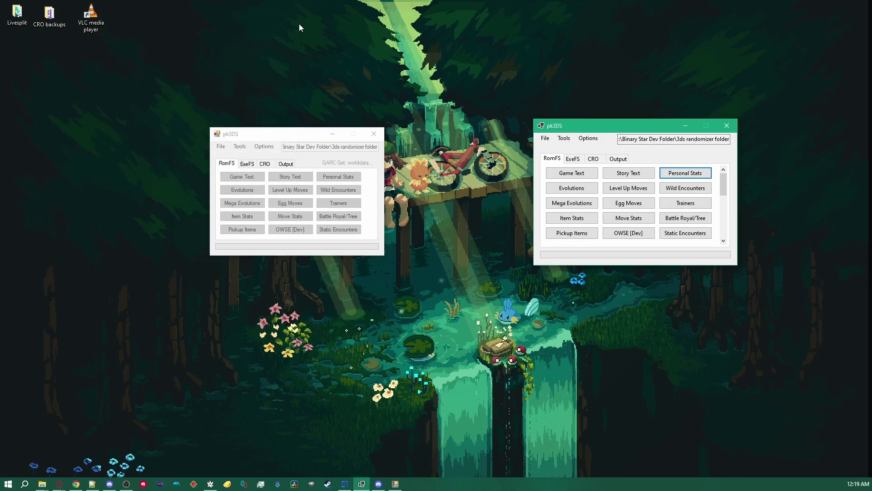
- Open OWSE from the first pk3DS window, accept the prompt, and view the Items for location 000 Ten Carat Beach
{"action": "left_click", "coordinate": [607, 235]}
{"action": "left_click", "coordinate": [469, 280]}
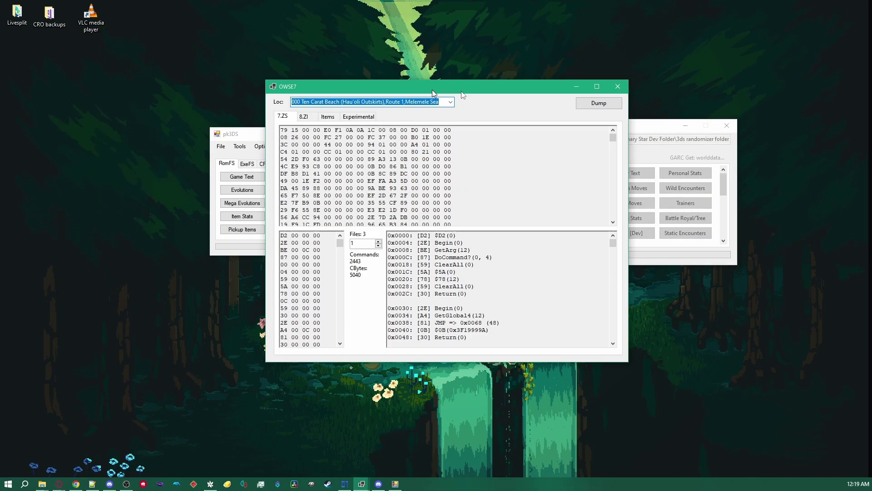
{"action": "left_click_drag", "start_coordinate": [433, 91], "coordinate": [575, 61]}
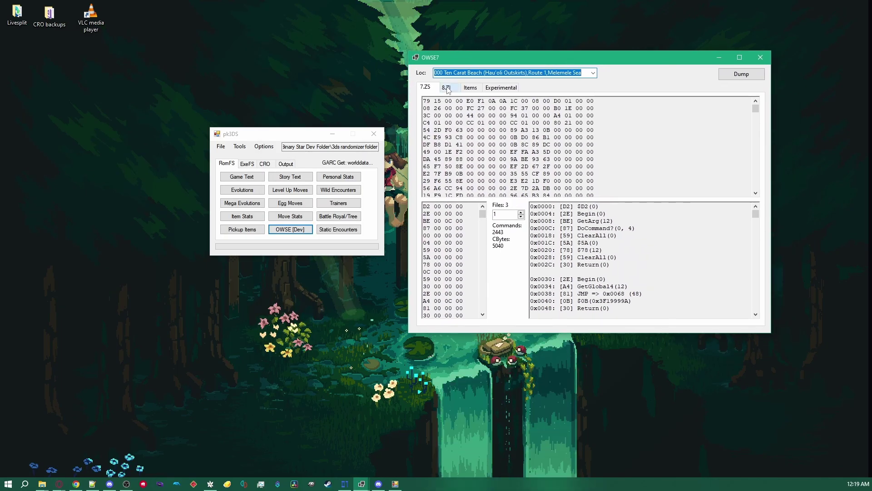
{"action": "left_click", "coordinate": [470, 87]}
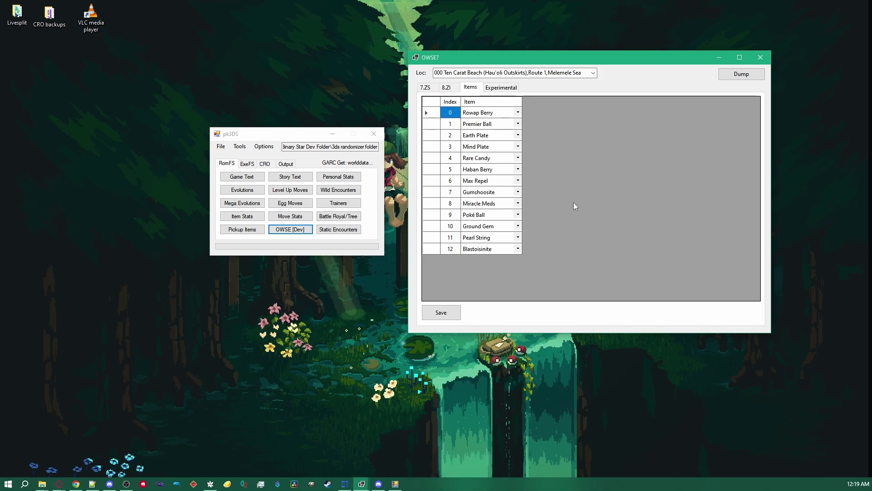
- Check the location list and inspect the BG and ZS entries in the Experimental view for Ten Carat Beach
{"action": "left_click", "coordinate": [593, 73]}
{"action": "key", "text": "Escape"}
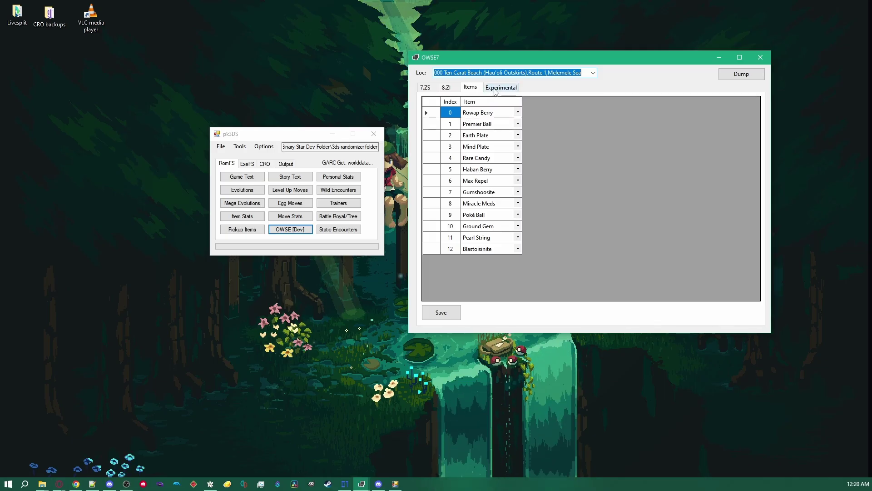
{"action": "left_click", "coordinate": [510, 88]}
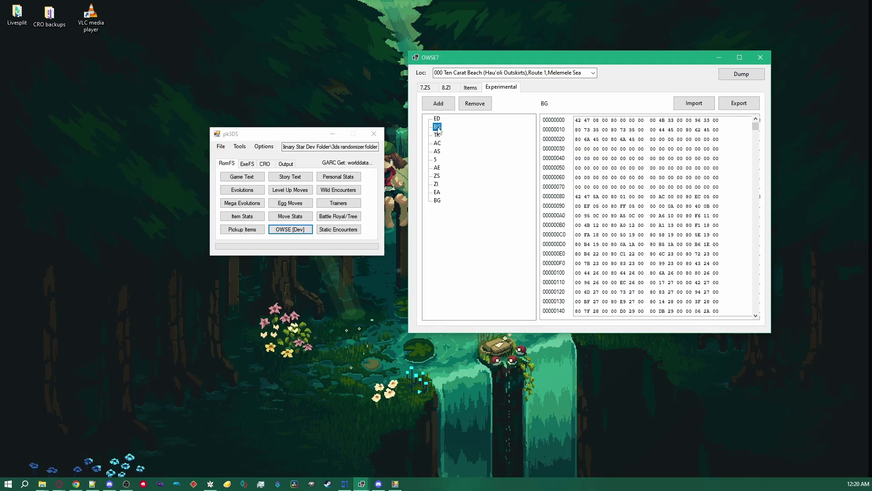
{"action": "left_click", "coordinate": [437, 176]}
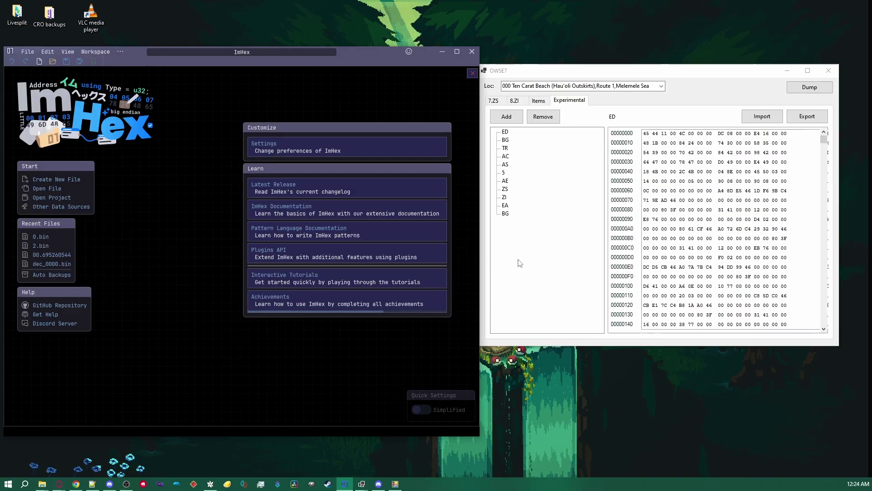
- Close the OWSE7 editor and the second pk3DS window, and minimize ImHex
{"action": "left_click", "coordinate": [829, 71]}
{"action": "left_click", "coordinate": [443, 51]}
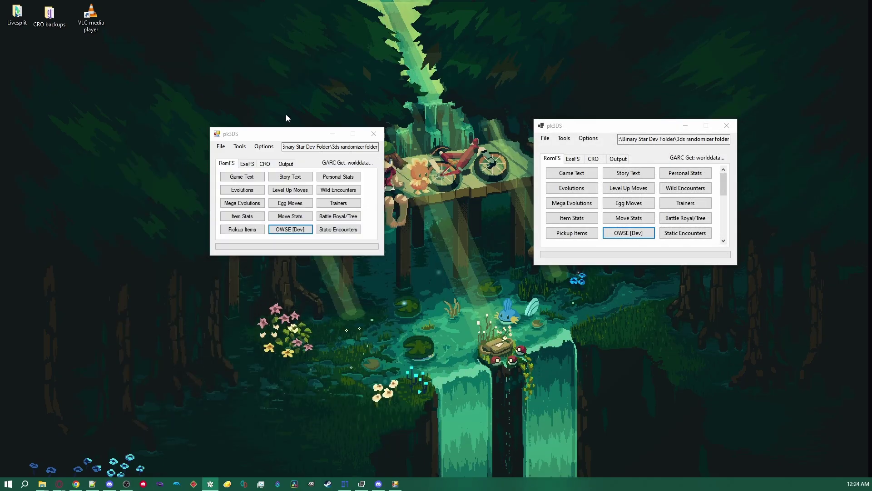
{"action": "left_click", "coordinate": [381, 132]}
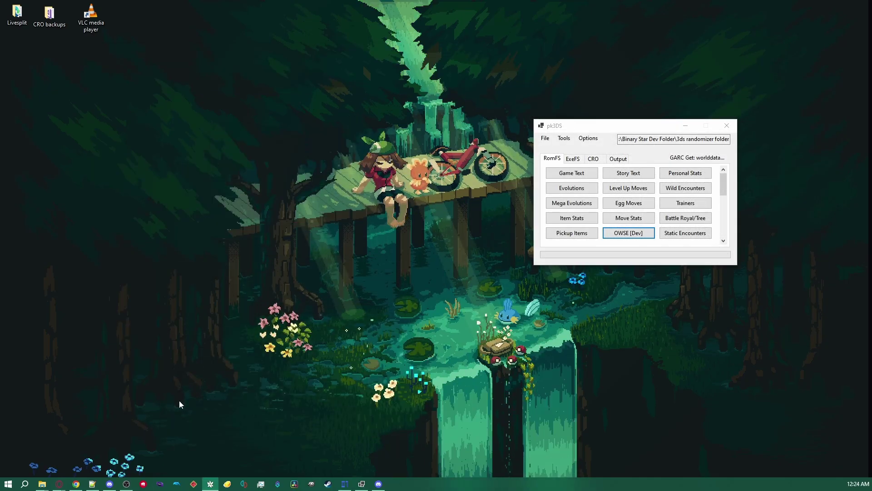
- Bring up the 3ds randomizer folder in File Explorer, place it beside pk3DS, and look through its extracted folders and BIN files
{"action": "mouse_move", "coordinate": [42, 483]}
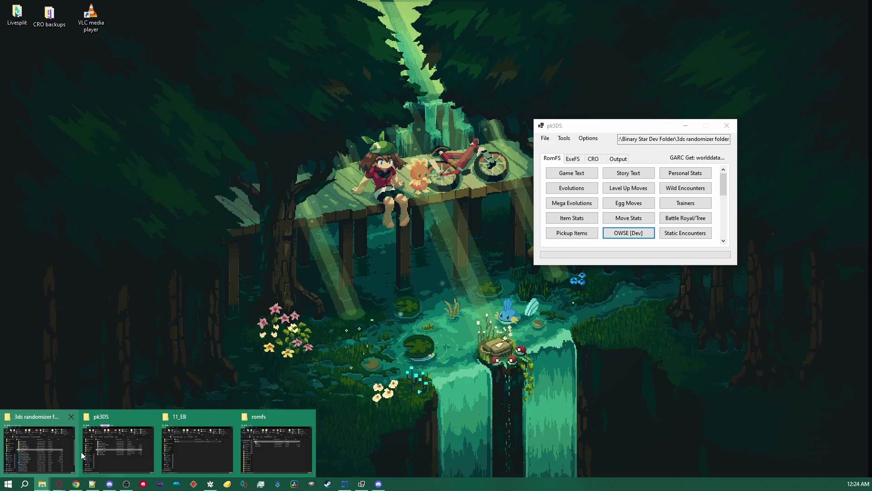
{"action": "left_click", "coordinate": [55, 460]}
{"action": "left_click_drag", "start_coordinate": [402, 176], "coordinate": [267, 96]}
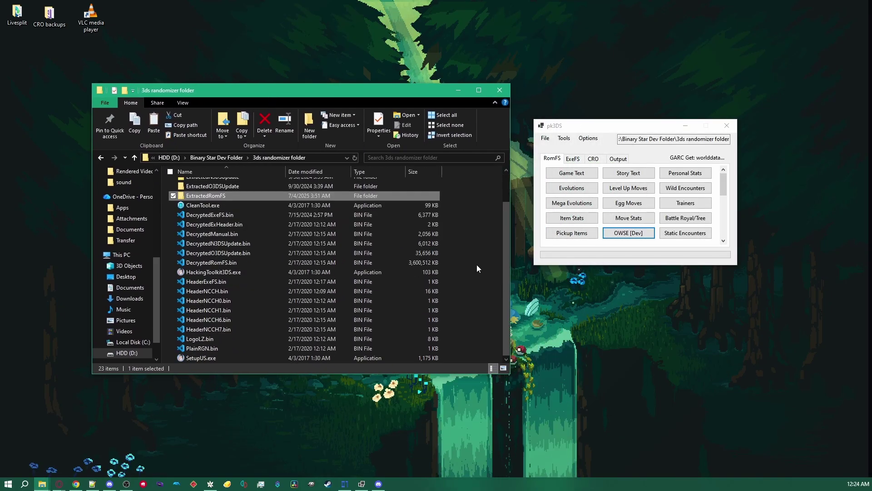
{"action": "scroll", "coordinate": [260, 296], "scroll_direction": "down", "scroll_amount": 2}
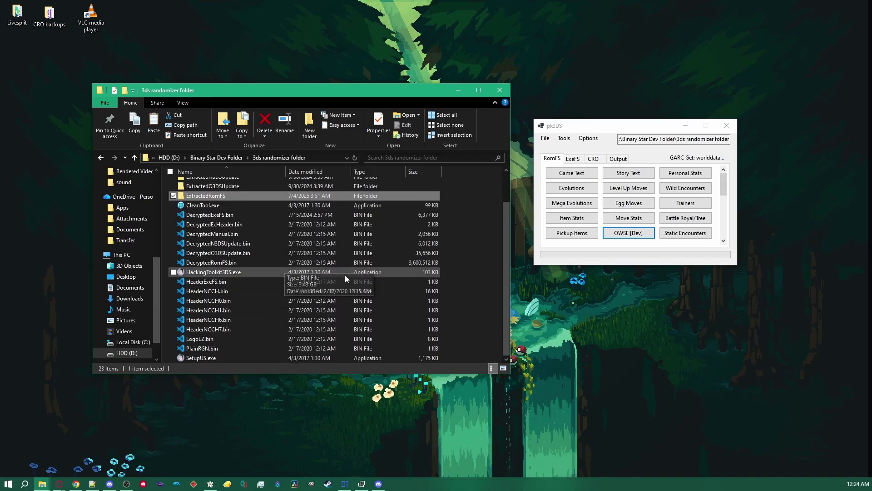
{"action": "scroll", "coordinate": [344, 275], "scroll_direction": "up", "scroll_amount": 2}
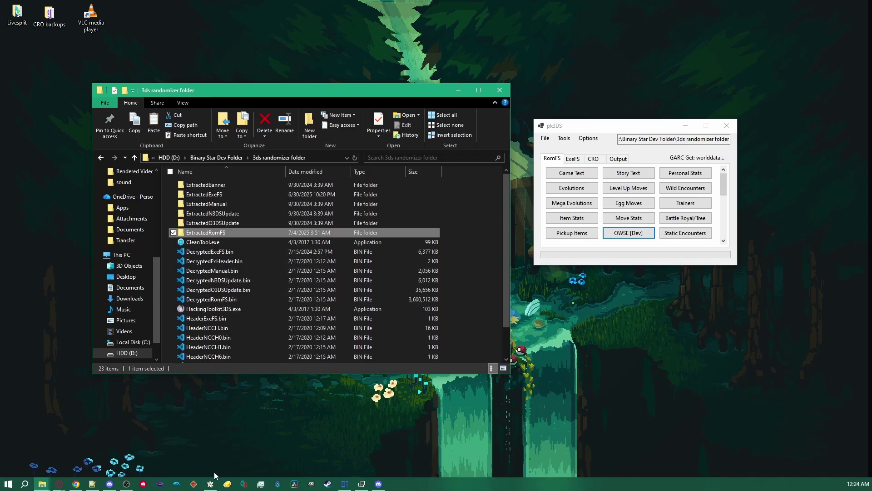
- Switch to Azahar and check the Dump RomFS option for Pokémon Ultra Sun
{"action": "left_click", "coordinate": [210, 484]}
{"action": "left_click_drag", "start_coordinate": [433, 109], "coordinate": [326, 1]}
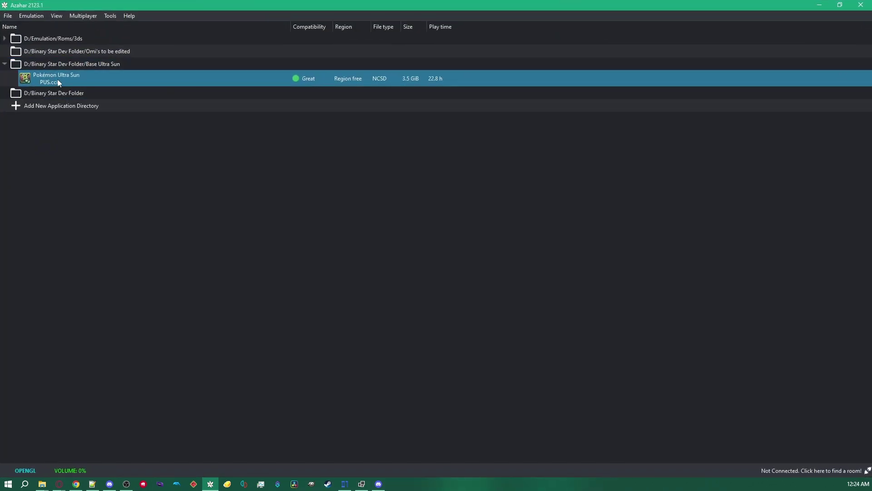
{"action": "right_click", "coordinate": [58, 81]}
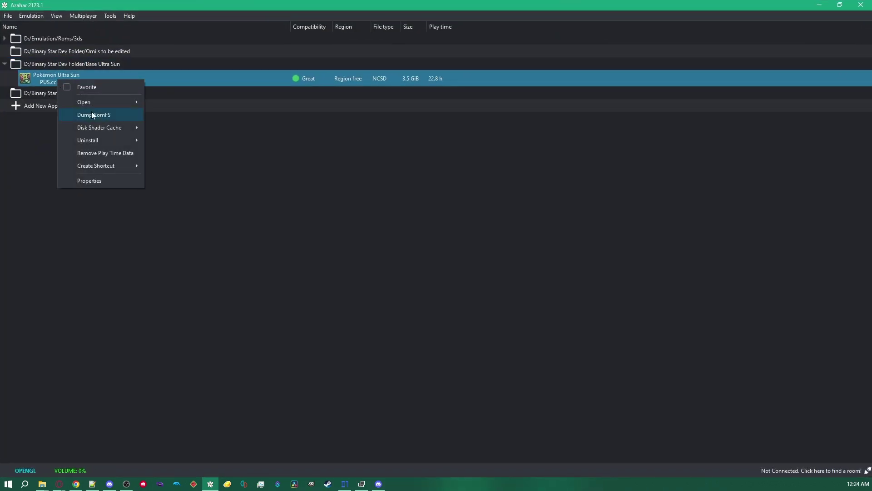
{"action": "left_click", "coordinate": [439, 170]}
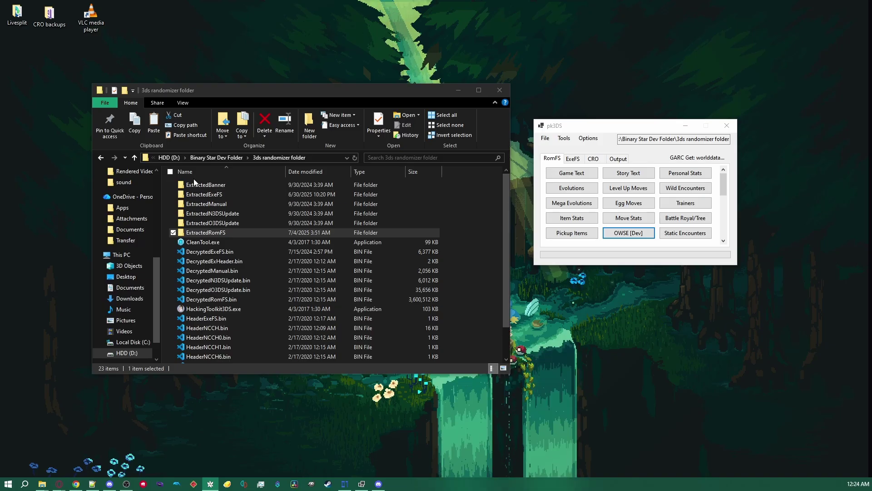
- Open the ExtractedRomFS folder in File Explorer, look over its CRO files, and enter its subfolder a
{"action": "left_click", "coordinate": [225, 233]}
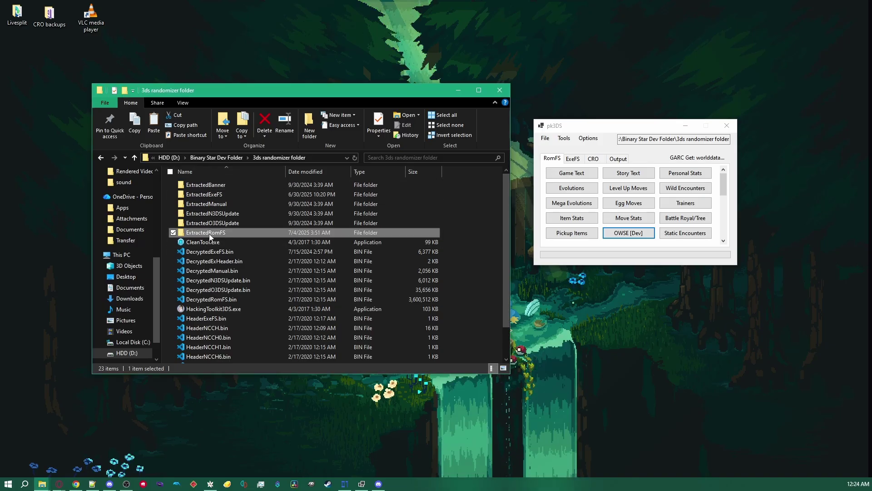
{"action": "double_click", "coordinate": [225, 233]}
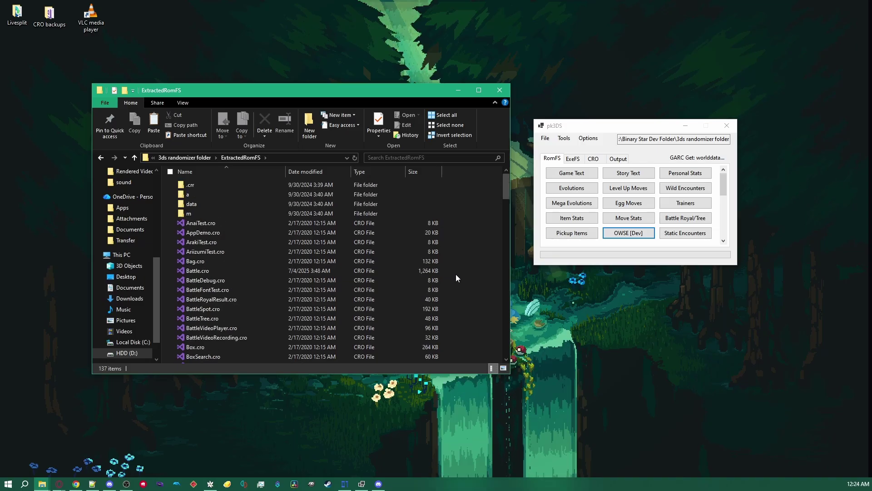
{"action": "double_click", "coordinate": [189, 196]}
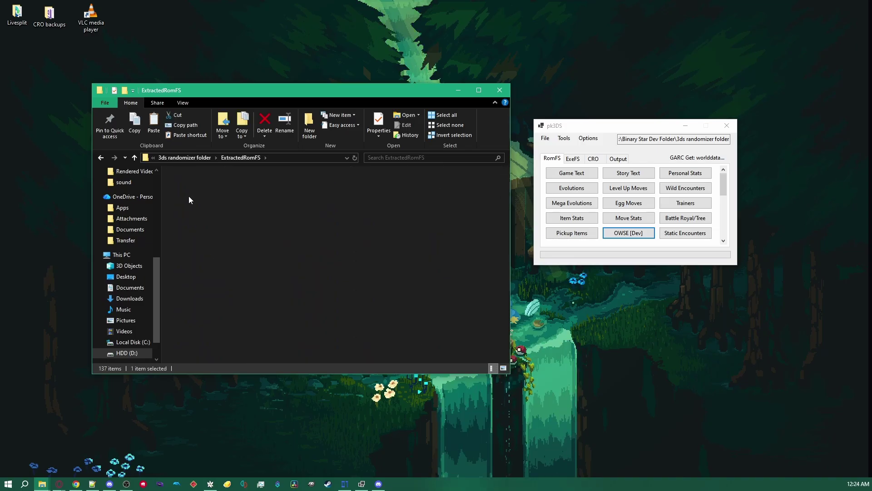
{"action": "left_click", "coordinate": [240, 158]}
{"action": "scroll", "coordinate": [266, 238], "scroll_direction": "down", "scroll_amount": 5}
{"action": "scroll", "coordinate": [267, 242], "scroll_direction": "up", "scroll_amount": 5}
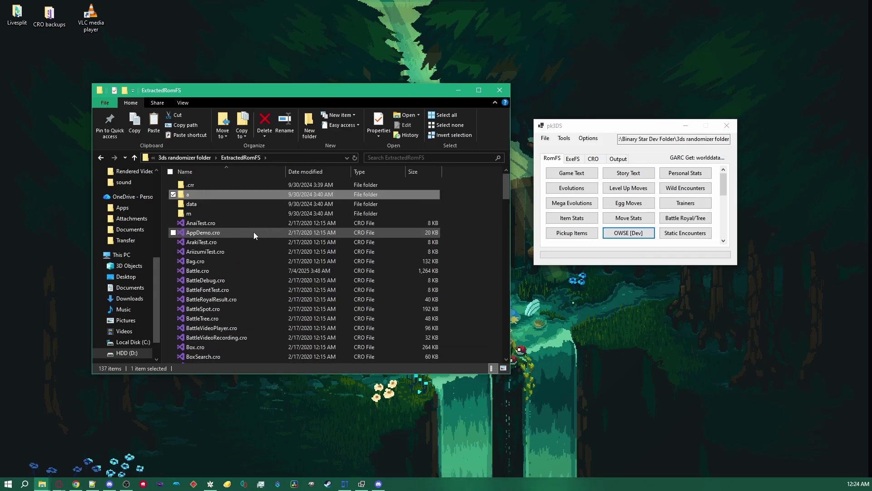
{"action": "double_click", "coordinate": [198, 195]}
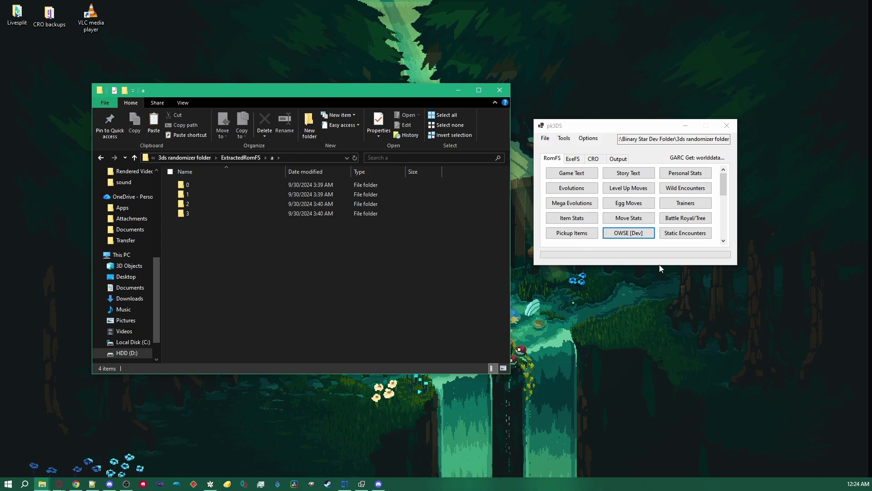
- Move the File Explorer and pk3DS windows further apart on the desktop
{"action": "left_click", "coordinate": [611, 251]}
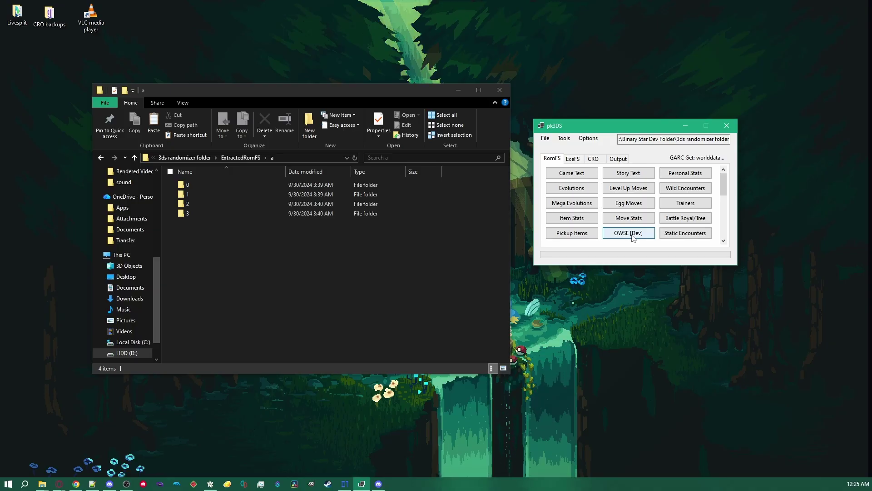
{"action": "left_click_drag", "start_coordinate": [355, 100], "coordinate": [324, 98]}
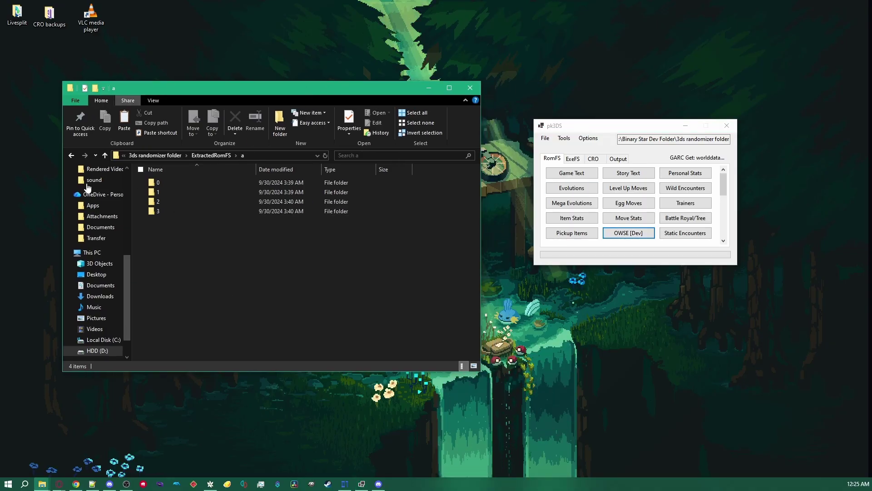
{"action": "left_click_drag", "start_coordinate": [654, 124], "coordinate": [675, 122]}
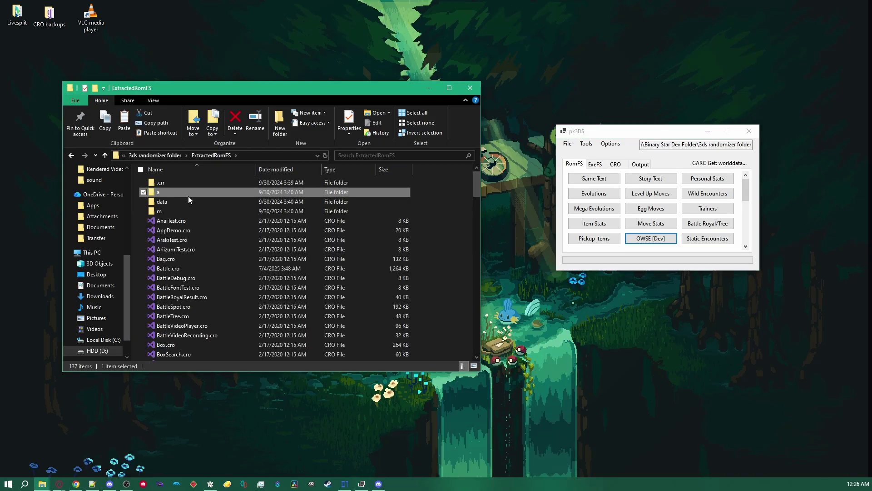
- Navigate from ExtractedRomFS into a/0/8 and examine the numbered files and their sizes
{"action": "left_click", "coordinate": [451, 212]}
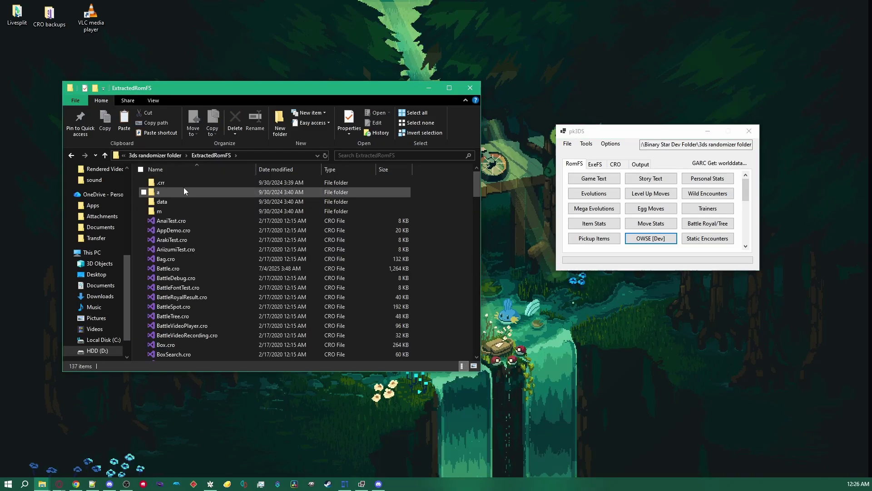
{"action": "double_click", "coordinate": [156, 192]}
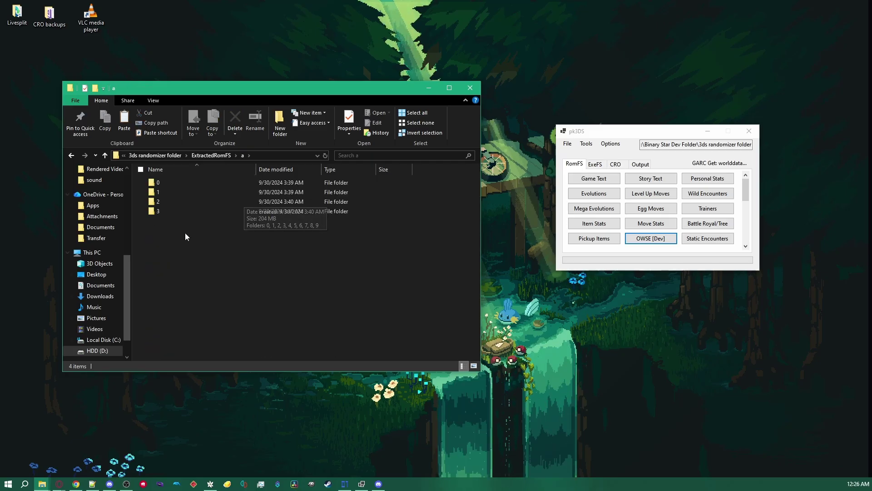
{"action": "double_click", "coordinate": [159, 186]}
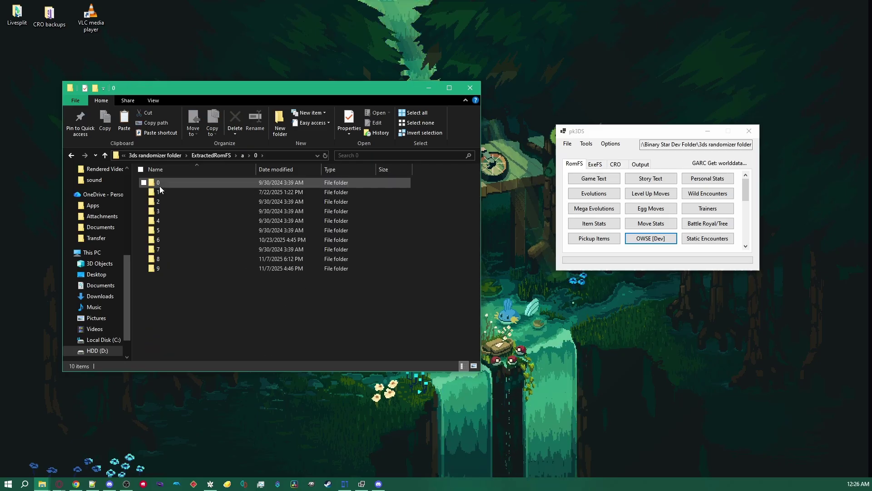
{"action": "double_click", "coordinate": [154, 259]}
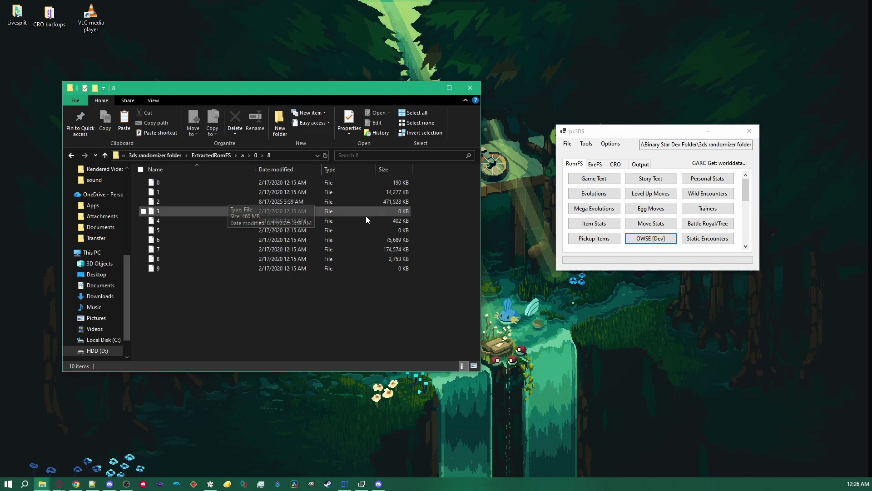
{"action": "left_click", "coordinate": [160, 211]}
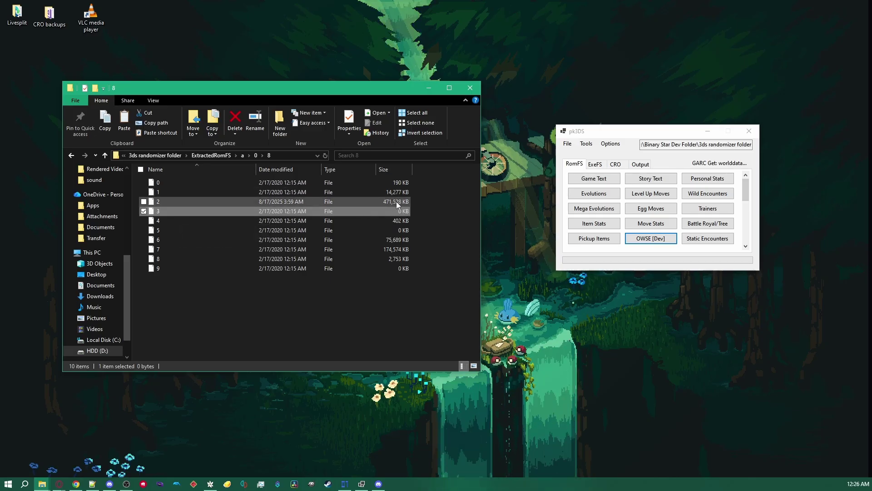
{"action": "left_click", "coordinate": [342, 301]}
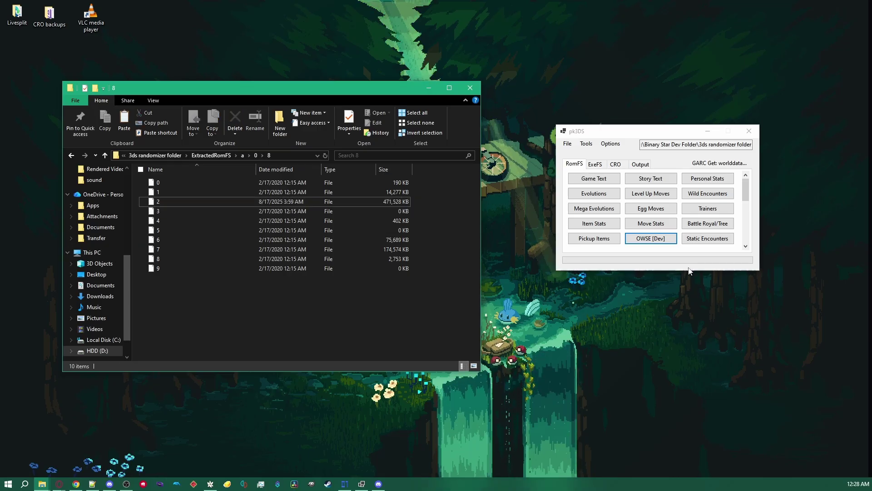
- Open the (un)Pack + BCLIM tool in pk3DS and unpack the GARC file 2 from folder a/0/8
{"action": "left_click_drag", "start_coordinate": [656, 136], "coordinate": [228, 142]}
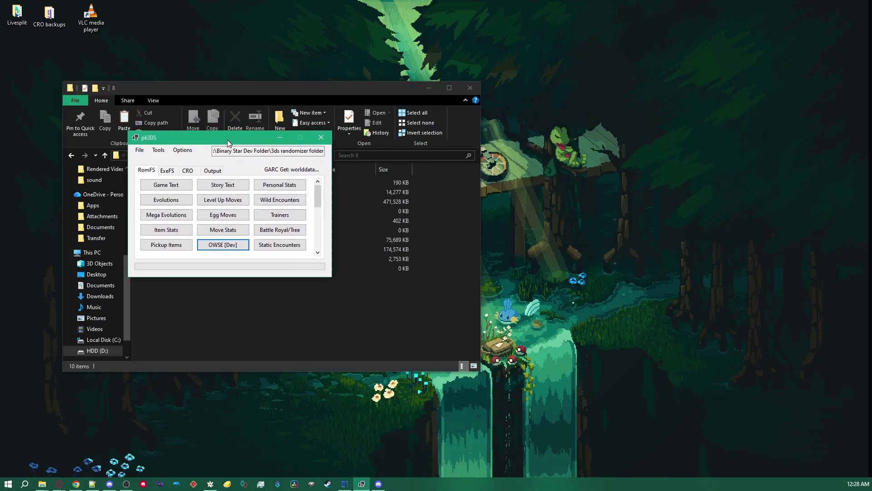
{"action": "left_click", "coordinate": [158, 150]}
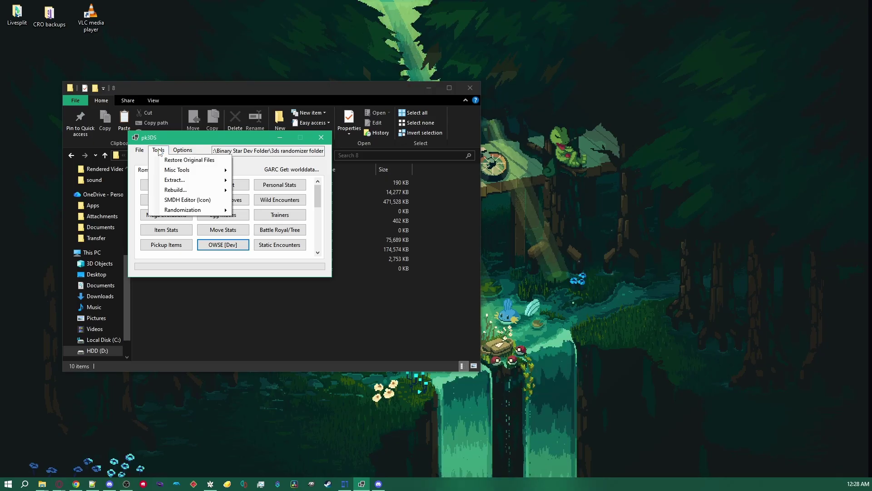
{"action": "mouse_move", "coordinate": [189, 171]}
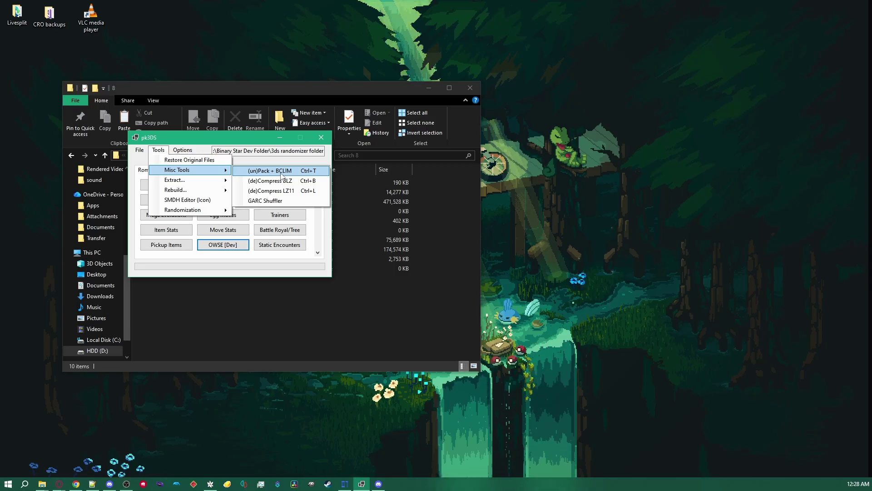
{"action": "left_click", "coordinate": [281, 171]}
{"action": "left_click_drag", "start_coordinate": [367, 96], "coordinate": [677, 93]}
{"action": "left_click", "coordinate": [479, 197]}
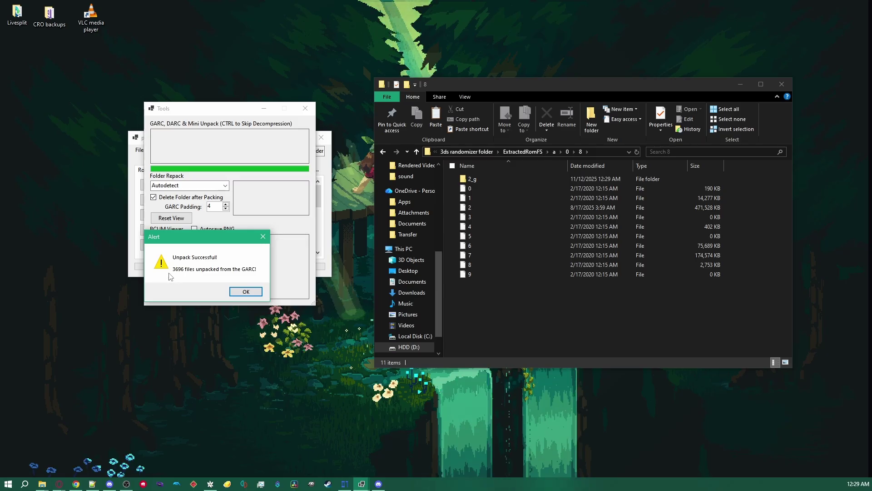
{"action": "left_click", "coordinate": [245, 291]}
- Open the unpacked 2_g folder in File Explorer and browse its decompressed BIN files
{"action": "left_click", "coordinate": [536, 99]}
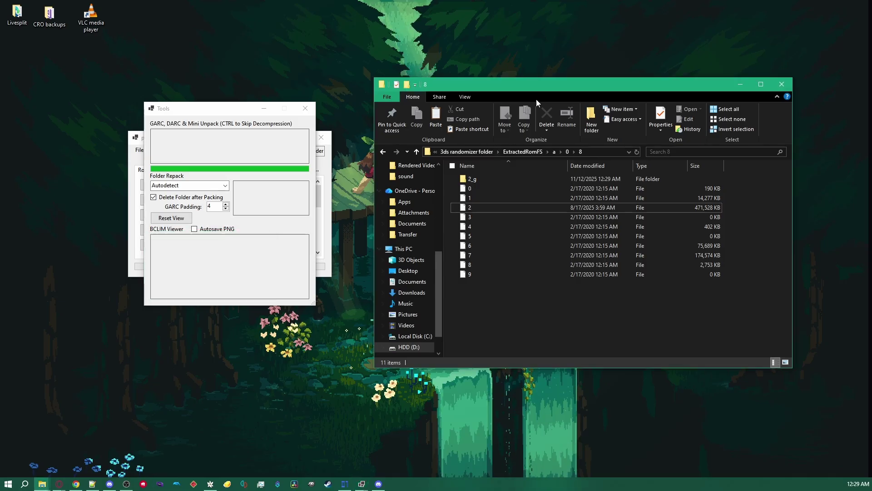
{"action": "left_click_drag", "start_coordinate": [544, 93], "coordinate": [225, 89]}
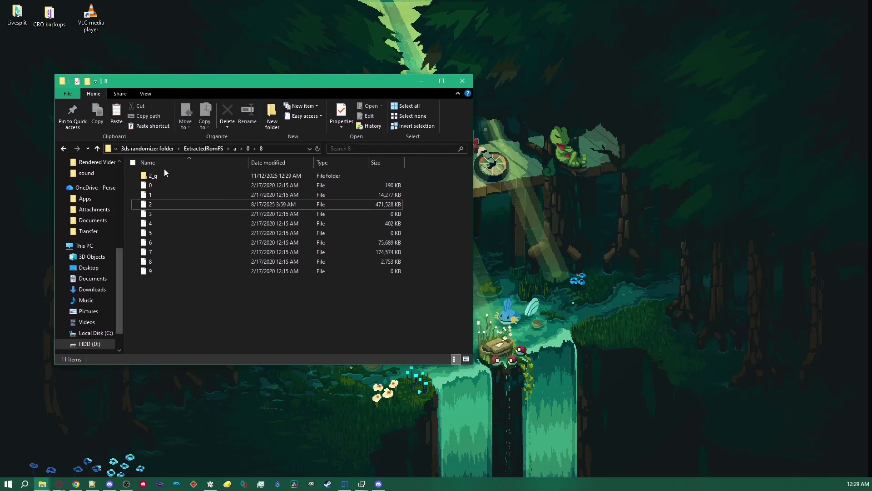
{"action": "double_click", "coordinate": [154, 176]}
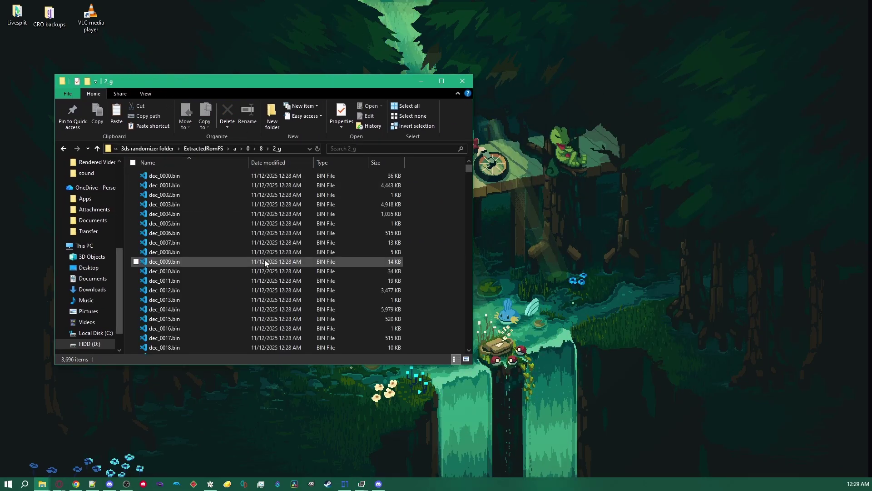
{"action": "scroll", "coordinate": [265, 260], "scroll_direction": "down", "scroll_amount": 20}
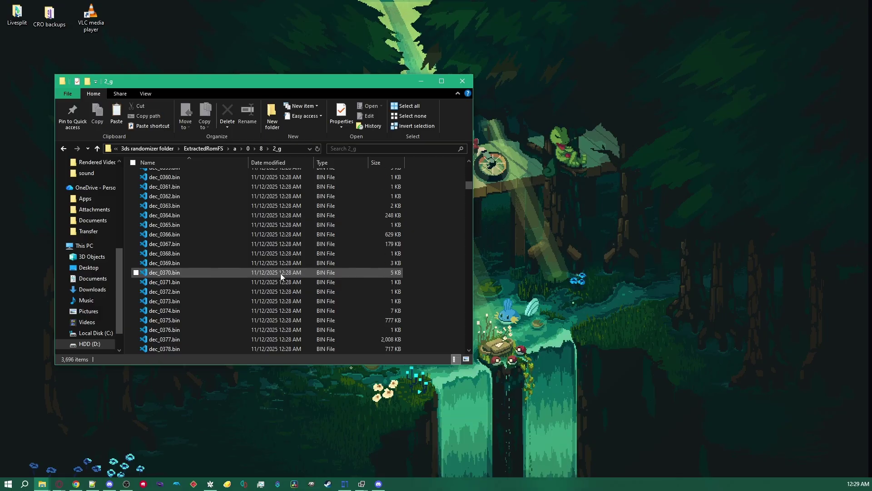
{"action": "scroll", "coordinate": [280, 274], "scroll_direction": "up", "scroll_amount": 20}
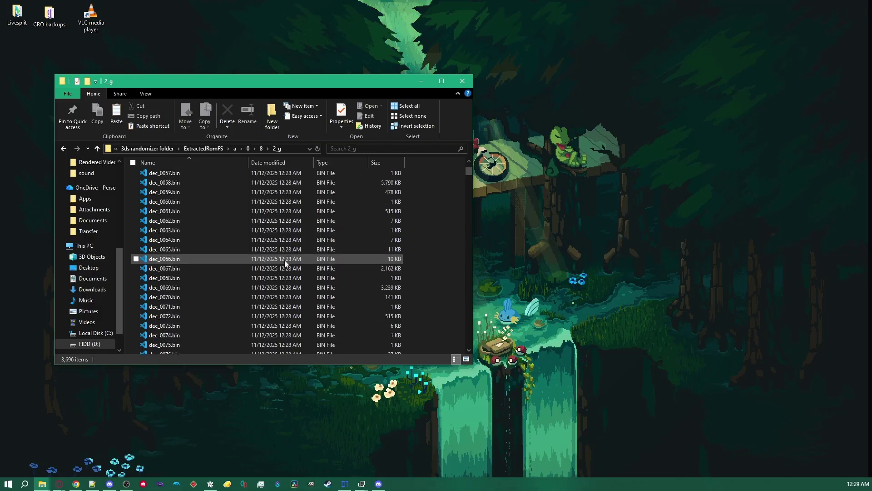
{"action": "scroll", "coordinate": [285, 260], "scroll_direction": "up", "scroll_amount": 19}
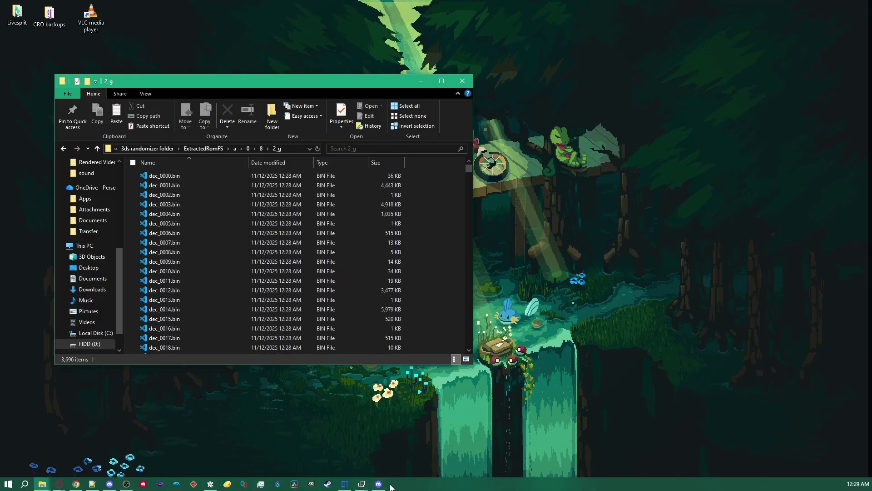
- Close the pk3DS Tools window, move pk3DS aside, and open the OWSE editor, accepting its prompt
{"action": "left_click", "coordinate": [408, 452]}
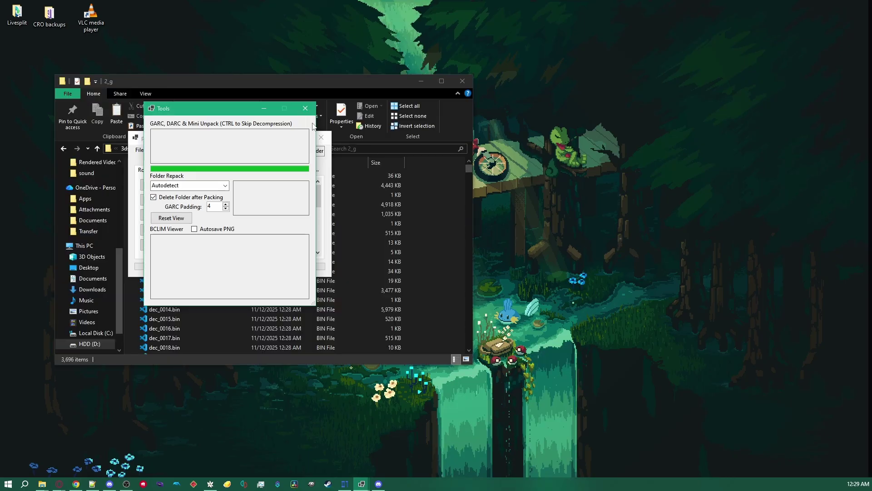
{"action": "left_click", "coordinate": [304, 108]}
{"action": "left_click_drag", "start_coordinate": [218, 136], "coordinate": [384, 134]}
{"action": "left_click", "coordinate": [390, 240]}
{"action": "left_click", "coordinate": [473, 277]}
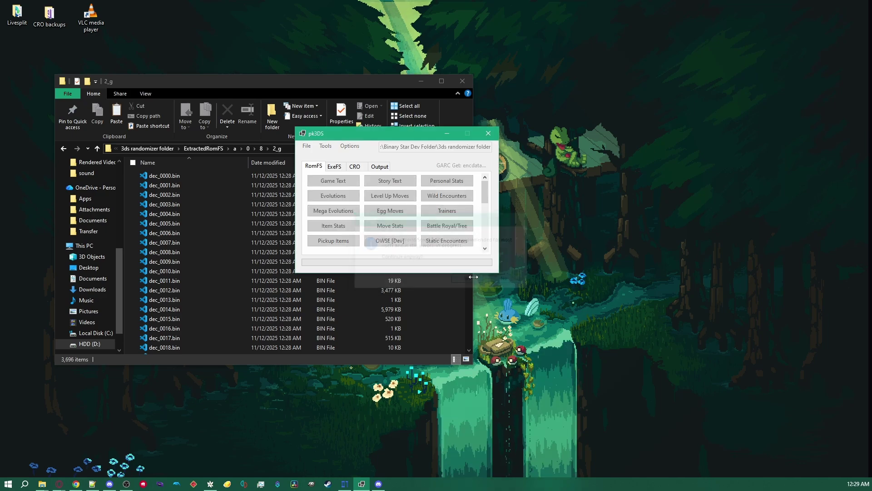
- Move the OWSE7 window beside the 2_g folder and browse its location list down to the Team Rocket's Castle entries
{"action": "left_click_drag", "start_coordinate": [215, 54], "coordinate": [436, 73]}
{"action": "left_click", "coordinate": [455, 85]}
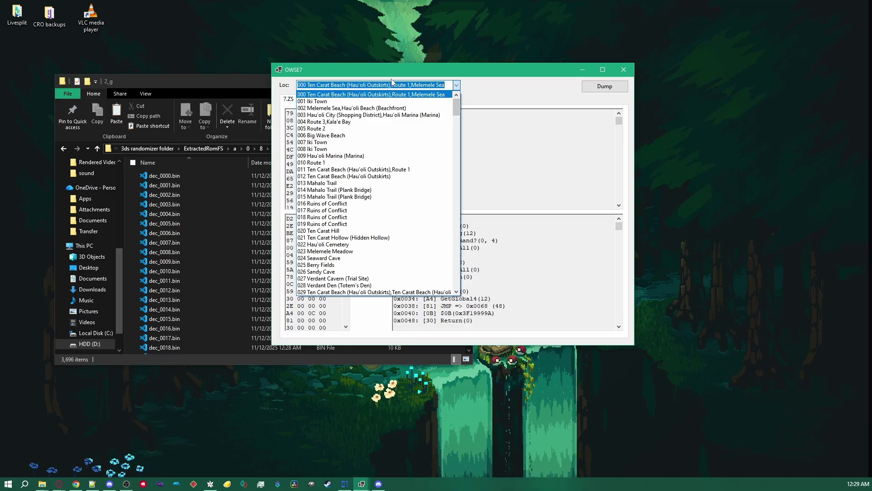
{"action": "left_click_drag", "start_coordinate": [456, 106], "coordinate": [456, 279]}
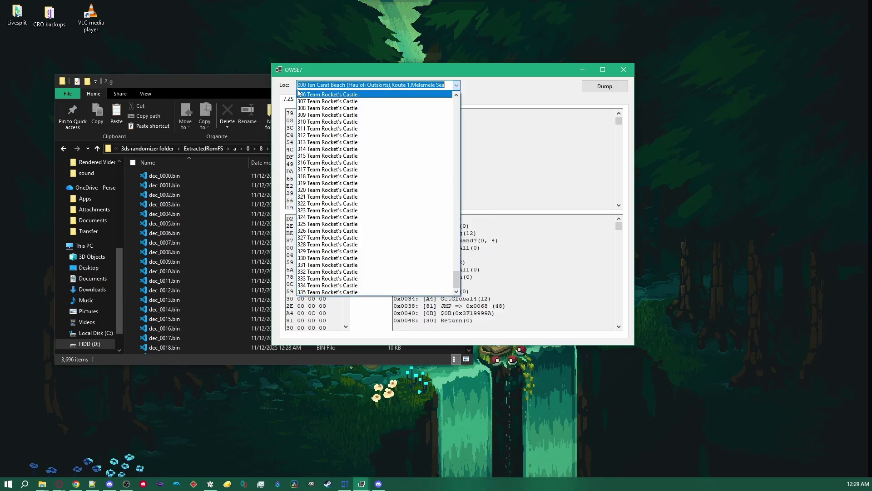
- Close the OWSE7 location list, check the last BIN files in the 2_g folder, and return to its beginning
{"action": "left_click", "coordinate": [457, 85]}
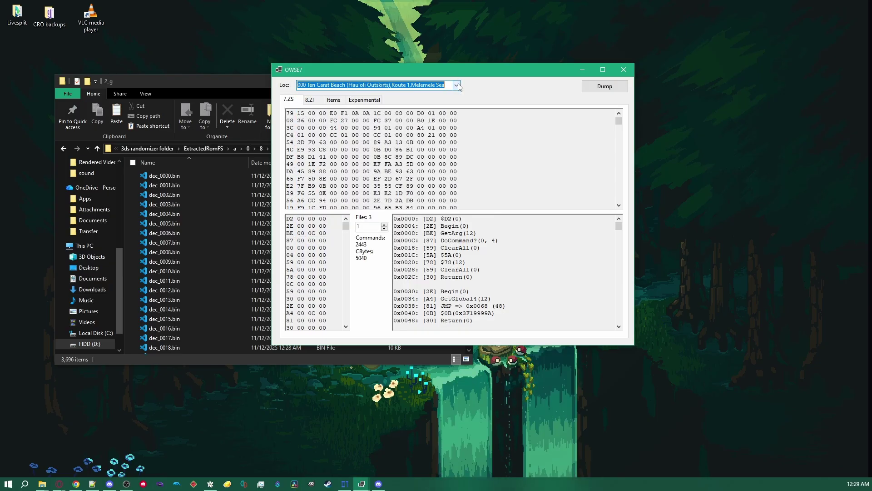
{"action": "left_click", "coordinate": [127, 189]}
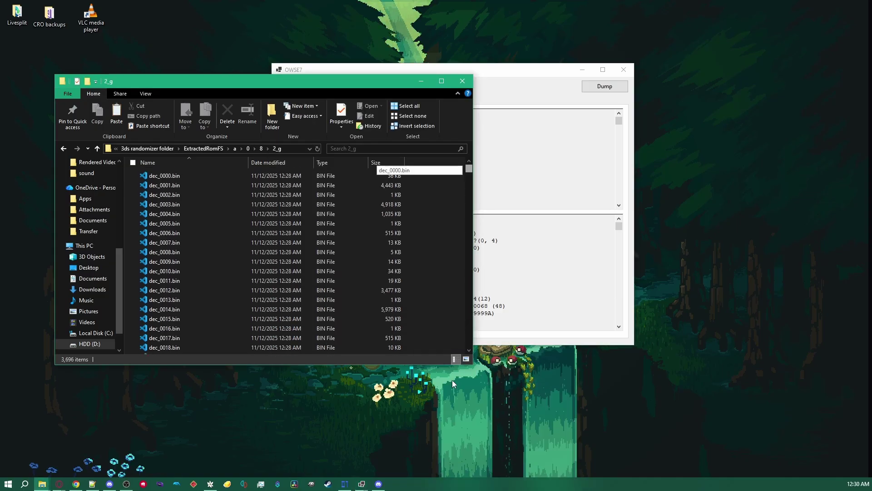
{"action": "key", "text": "End"}
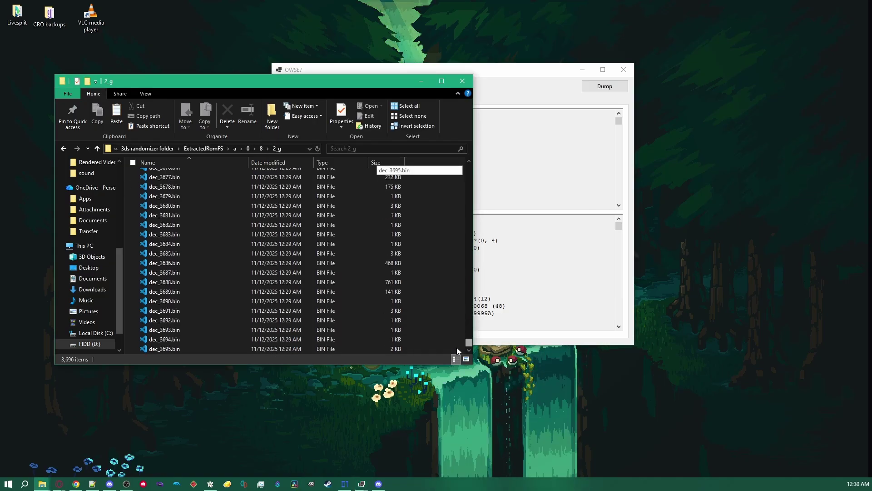
{"action": "left_click_drag", "start_coordinate": [468, 342], "coordinate": [462, 151]}
{"action": "left_click", "coordinate": [481, 152]}
- Show the Experimental file tree for location 000, view its BG entry, and match the location to dec_0000.bin in 2_g
{"action": "left_click", "coordinate": [378, 100]}
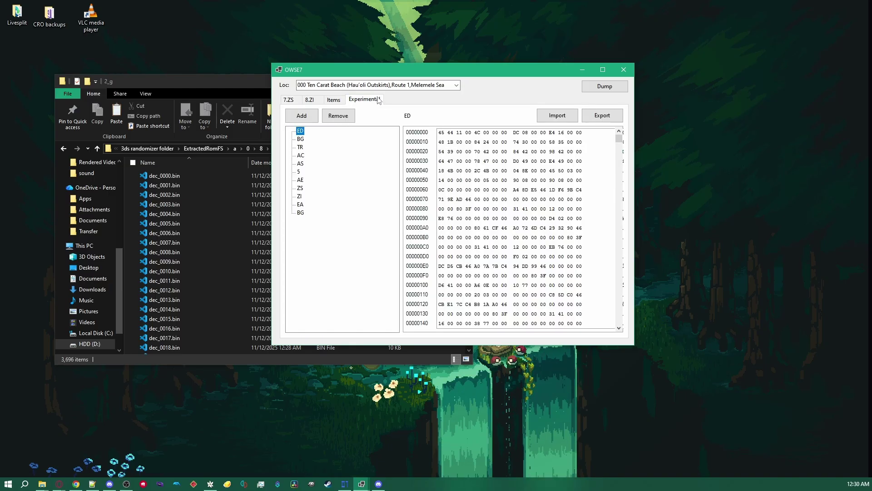
{"action": "left_click", "coordinate": [300, 139]}
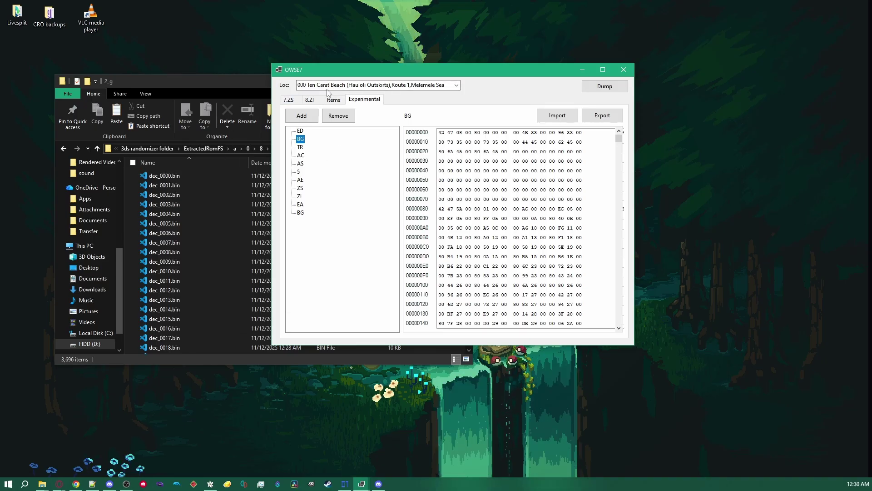
{"action": "left_click", "coordinate": [207, 175]}
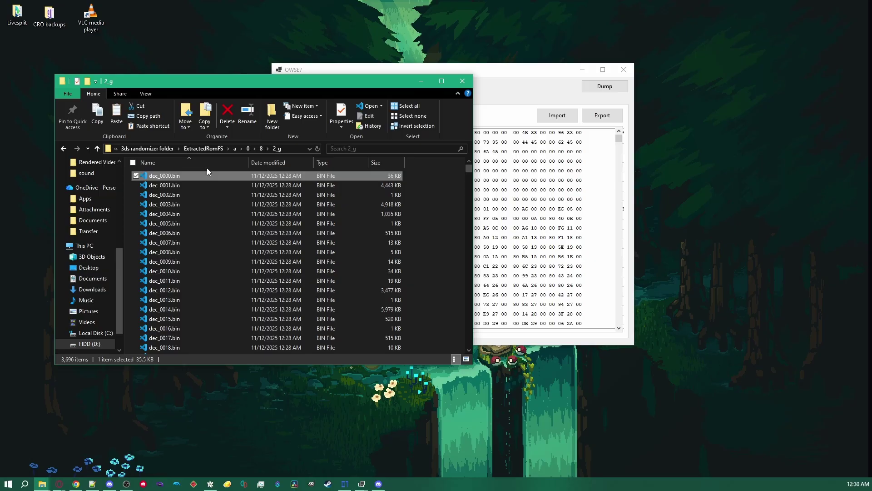
{"action": "left_click", "coordinate": [499, 106]}
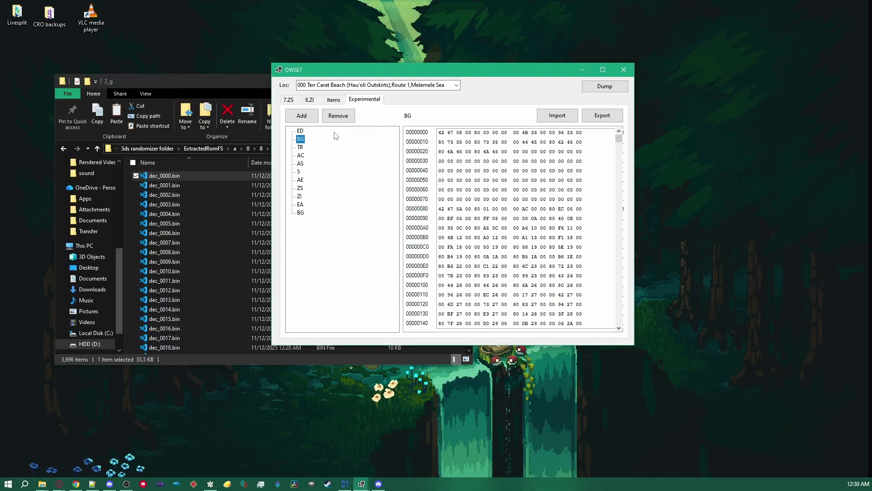
- Point out dec_0010.bin and dec_0011.bin in the 2_g folder against the entries of location 000
{"action": "left_click", "coordinate": [177, 271]}
{"action": "left_click", "coordinate": [493, 107]}
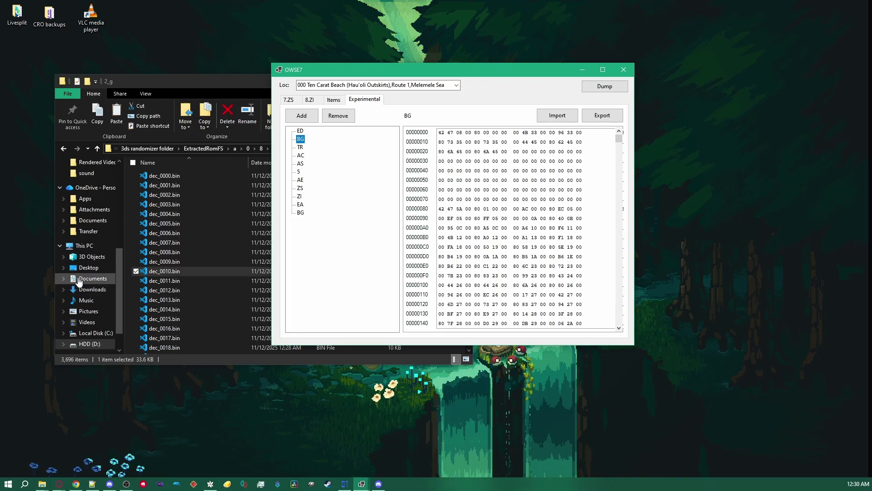
{"action": "left_click", "coordinate": [176, 280]}
- Switch OWSE7 to location 001 Iki Town and expand its ED entry in the Experimental tree
{"action": "left_click", "coordinate": [414, 83]}
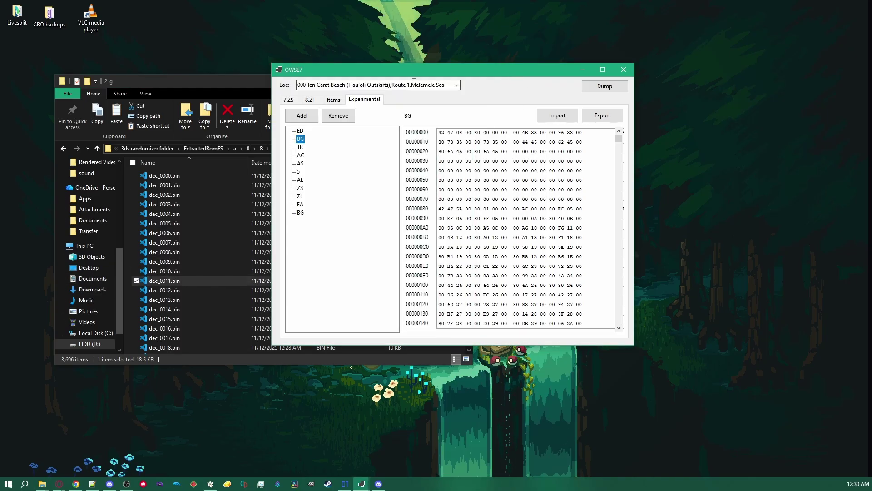
{"action": "left_click", "coordinate": [414, 82]}
{"action": "left_click", "coordinate": [304, 102]}
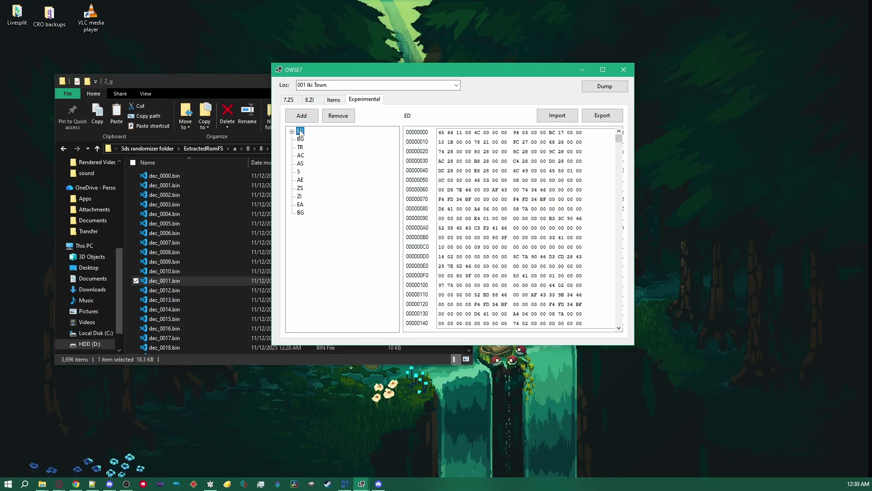
{"action": "left_click", "coordinate": [292, 132]}
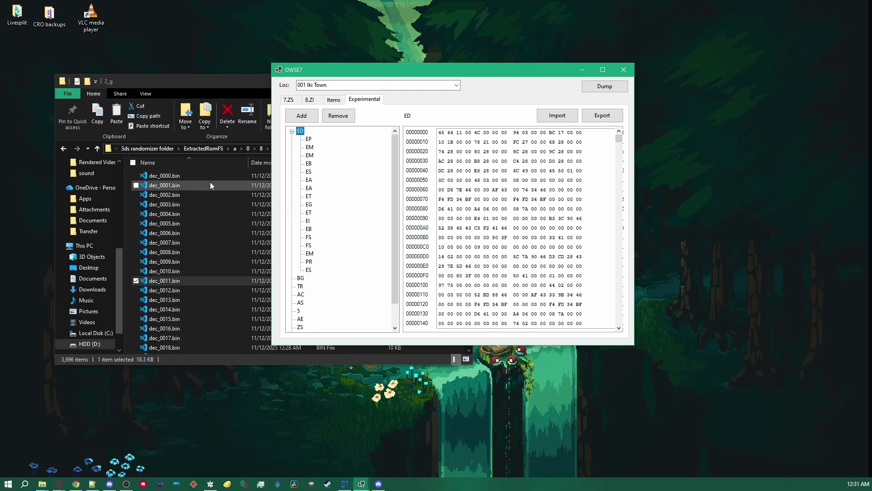
- Select dec_0000.bin in the 2_g folder, then move the OWSE7 window aside and close it
{"action": "left_click", "coordinate": [172, 175]}
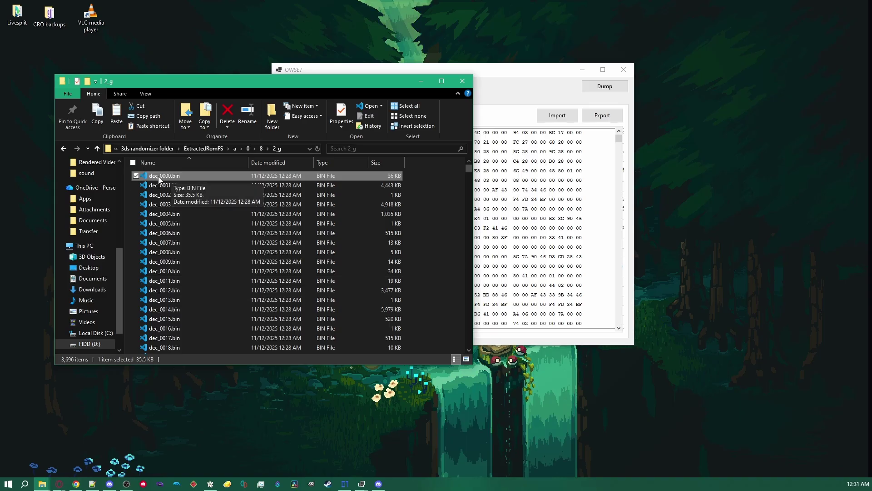
{"action": "left_click_drag", "start_coordinate": [492, 71], "coordinate": [626, 72]}
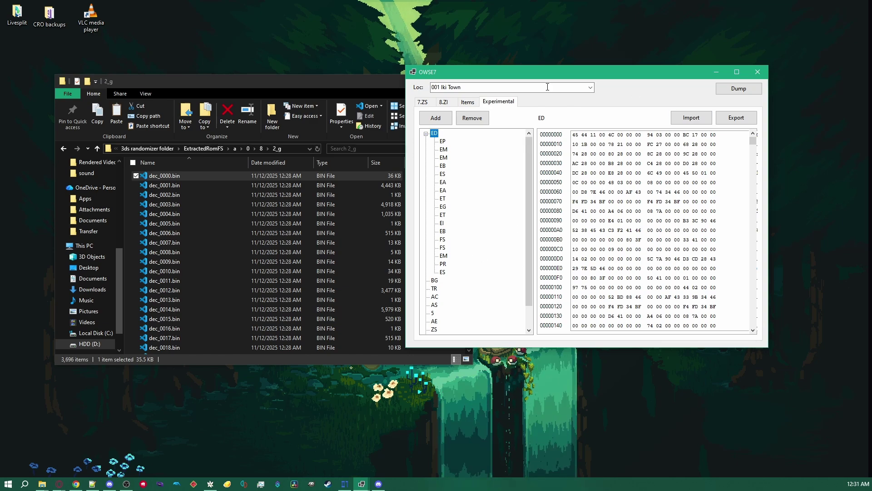
{"action": "left_click", "coordinate": [717, 89]}
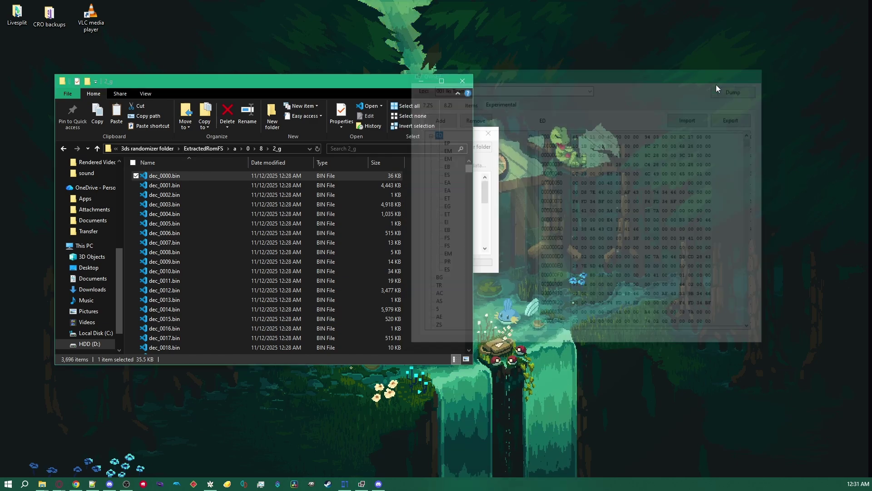
- Unpack dec_0000.bin with pk3DS's (un)Pack + BCLIM tool and open the extracted dec_0000_ED folder
{"action": "left_click", "coordinate": [326, 145]}
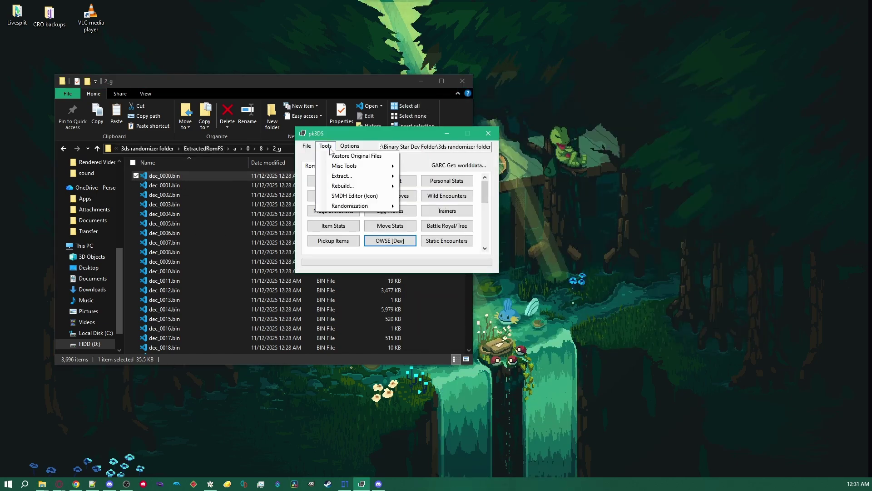
{"action": "mouse_move", "coordinate": [370, 177]}
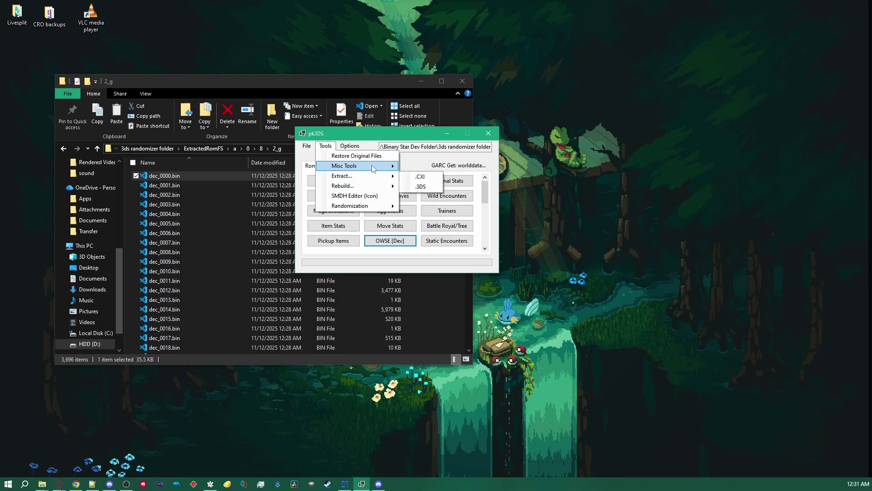
{"action": "left_click", "coordinate": [436, 166]}
{"action": "left_click_drag", "start_coordinate": [163, 175], "coordinate": [364, 150]}
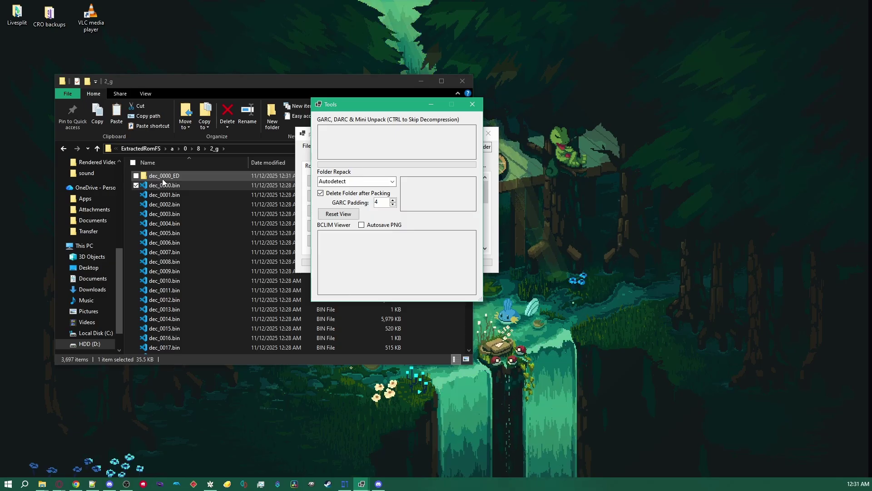
{"action": "double_click", "coordinate": [163, 179]}
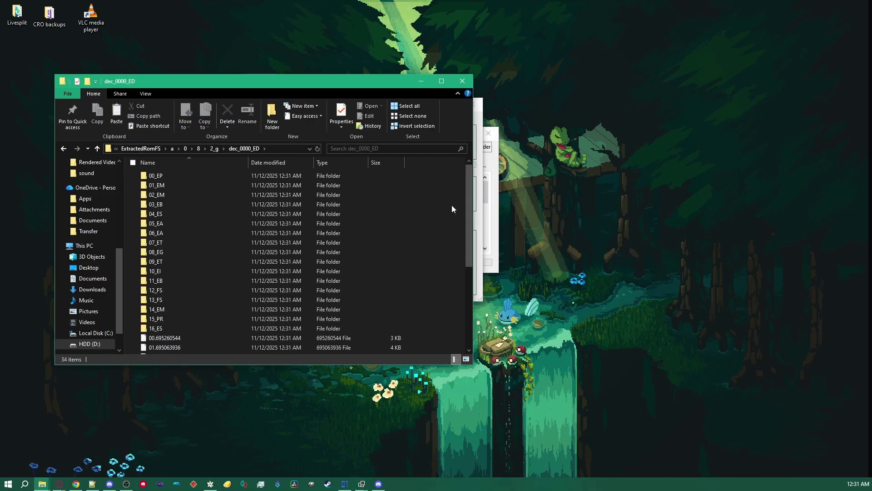
- Close the pk3DS Tools window and reopen the OWSE editor, accepting its prompt
{"action": "left_click", "coordinate": [479, 179]}
{"action": "left_click", "coordinate": [497, 101]}
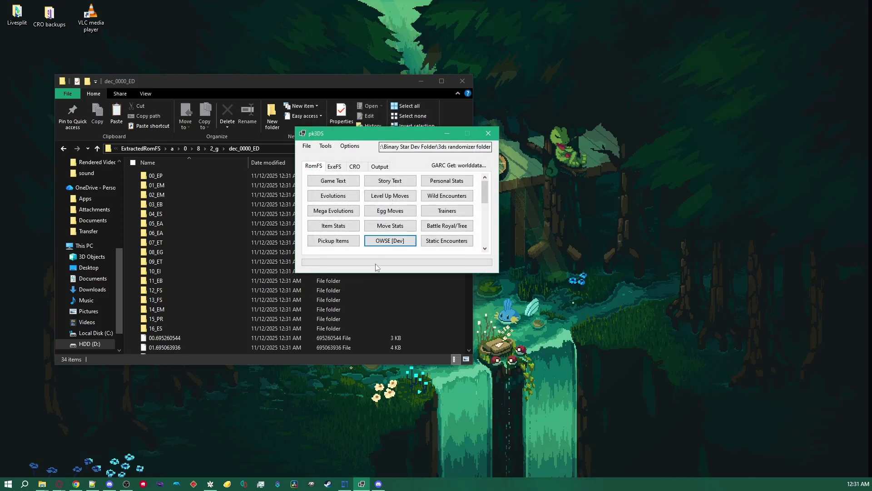
{"action": "left_click", "coordinate": [390, 241]}
{"action": "left_click", "coordinate": [467, 278]}
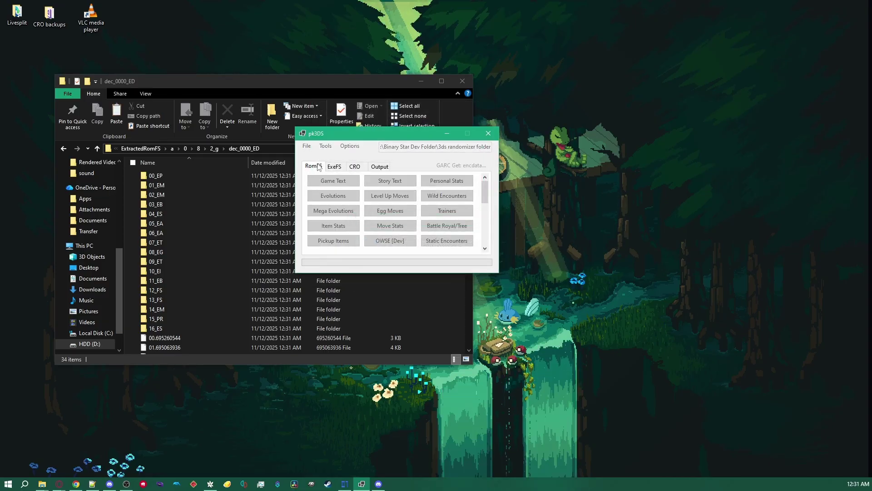
- Move OWSE7 over to expose the dec_0000_ED folders and expand ED for location 000 in the Experimental tree
{"action": "left_click_drag", "start_coordinate": [227, 75], "coordinate": [445, 91]}
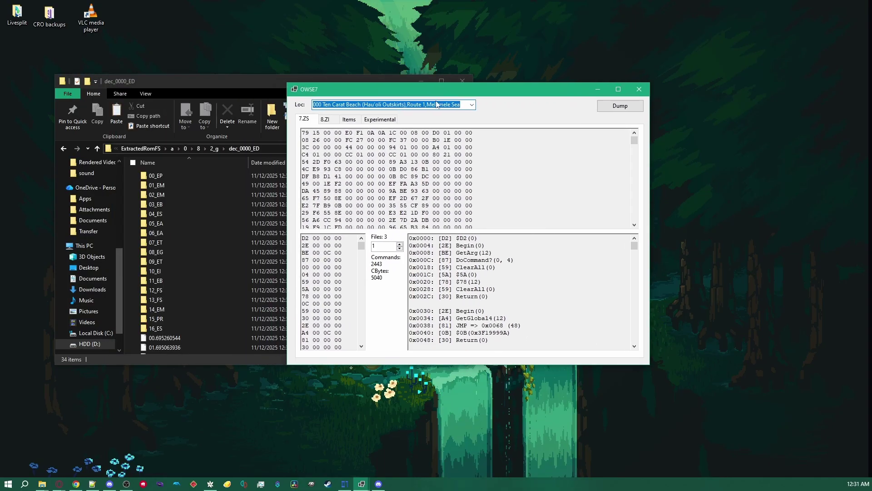
{"action": "left_click", "coordinate": [379, 132]}
{"action": "left_click", "coordinate": [380, 119]}
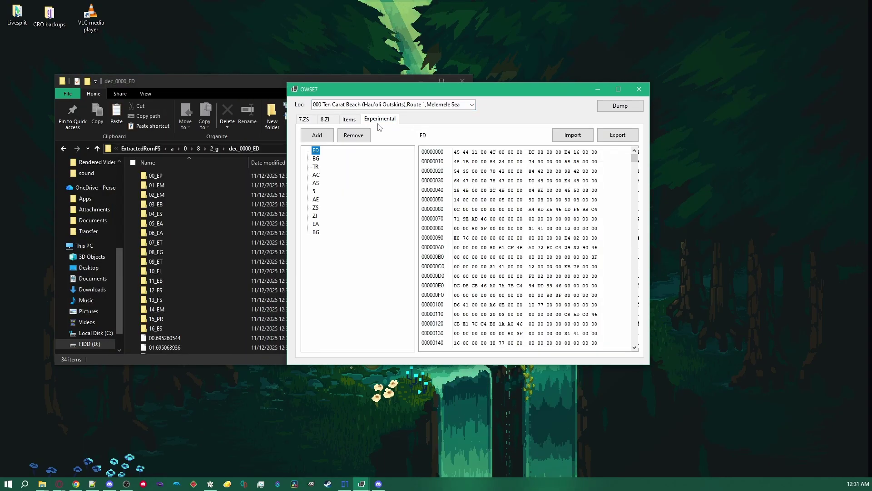
{"action": "left_click", "coordinate": [308, 151]}
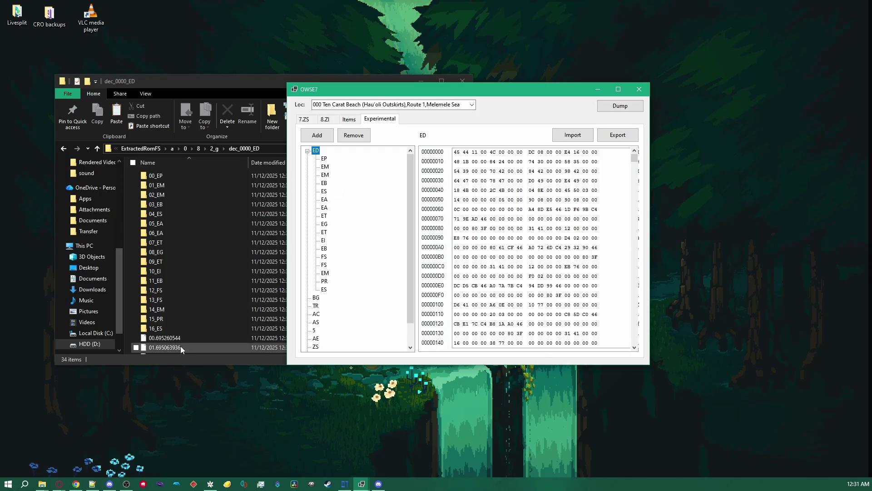
- View the first EM entry and the first EB entry under ED, placing OWSE7 clear of the dec_0000_ED folder
{"action": "left_click", "coordinate": [325, 166]}
{"action": "left_click_drag", "start_coordinate": [417, 90], "coordinate": [607, 86]}
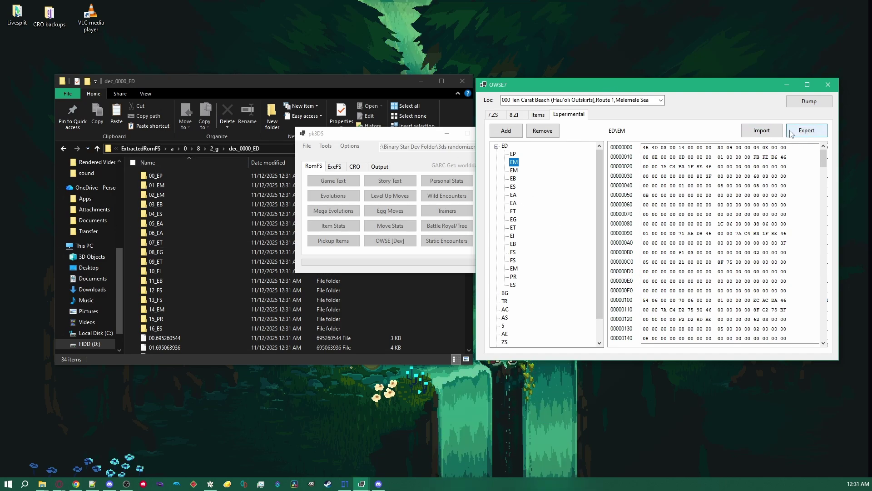
{"action": "left_click", "coordinate": [515, 178]}
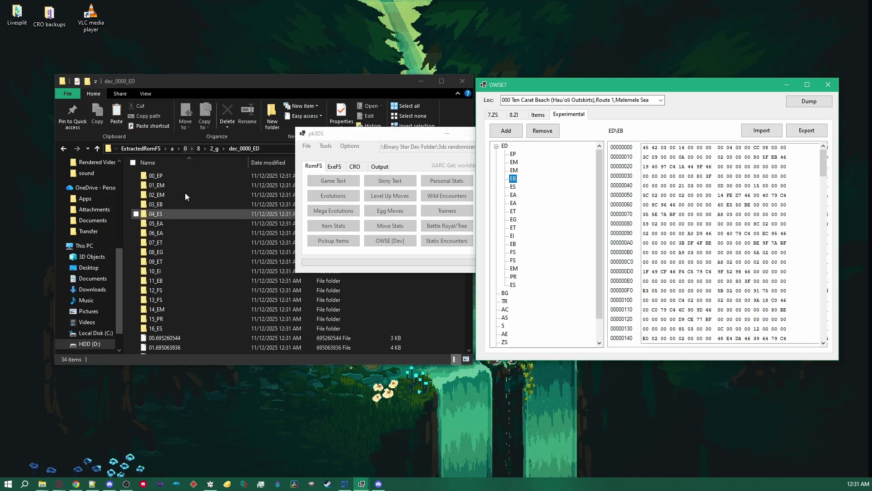
- Return to the 2_g folder, browse its BIN files, and review the OWSE7 location list from location 000
{"action": "left_click", "coordinate": [213, 149]}
{"action": "scroll", "coordinate": [173, 292], "scroll_direction": "down", "scroll_amount": 13}
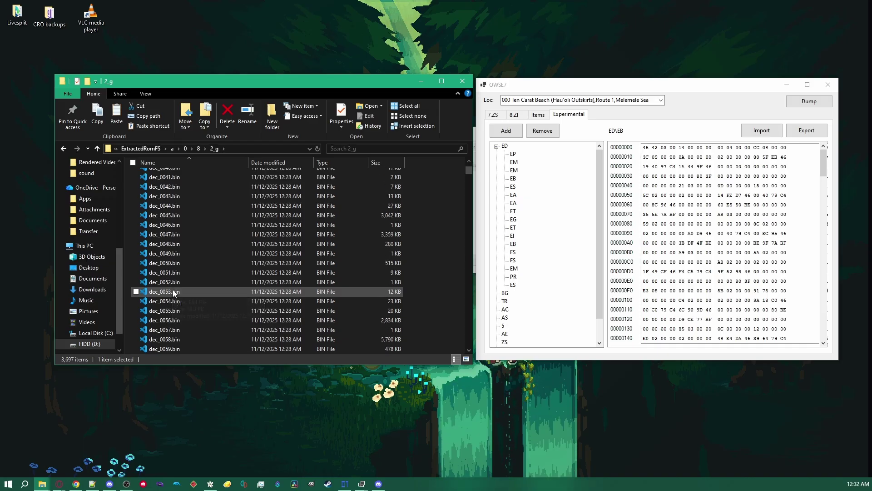
{"action": "scroll", "coordinate": [196, 298], "scroll_direction": "up", "scroll_amount": 14}
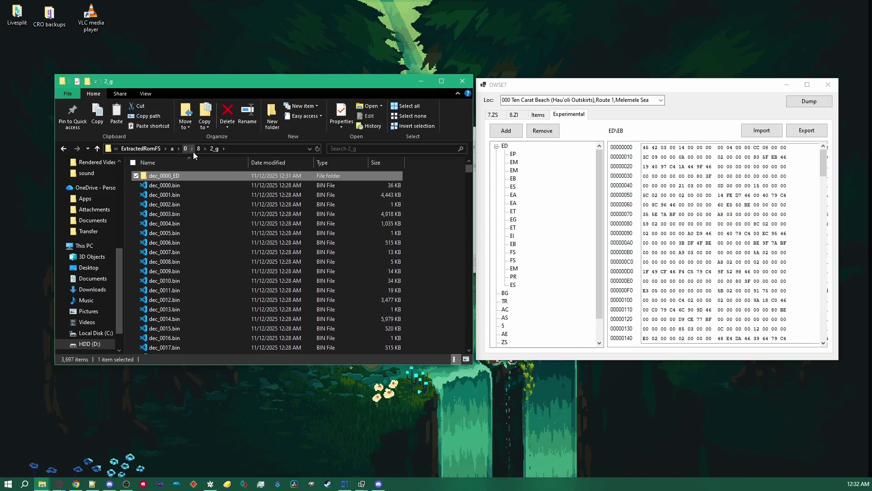
{"action": "left_click", "coordinate": [722, 91]}
{"action": "left_click", "coordinate": [662, 102]}
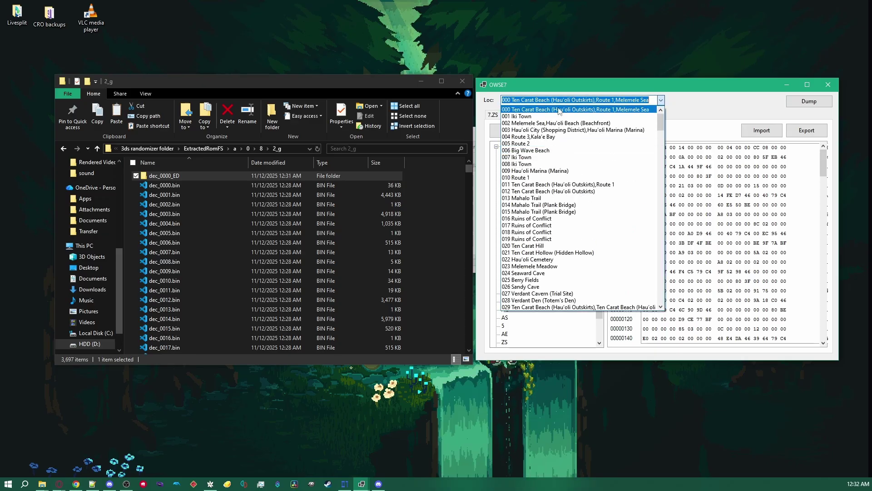
{"action": "left_click", "coordinate": [806, 128]}
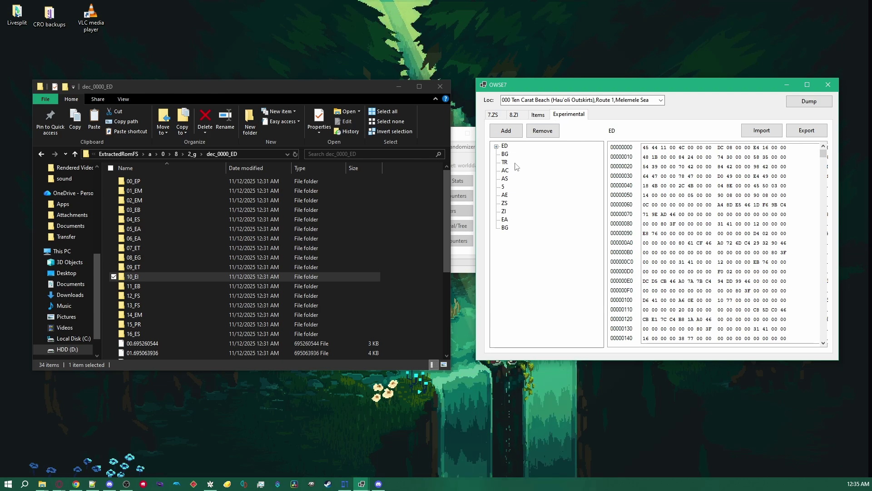
- Expand ED for location 000 and compare its ES and EI entries with the 04_ES and 10_EI folders in dec_0000_ED
{"action": "left_click", "coordinate": [497, 147]}
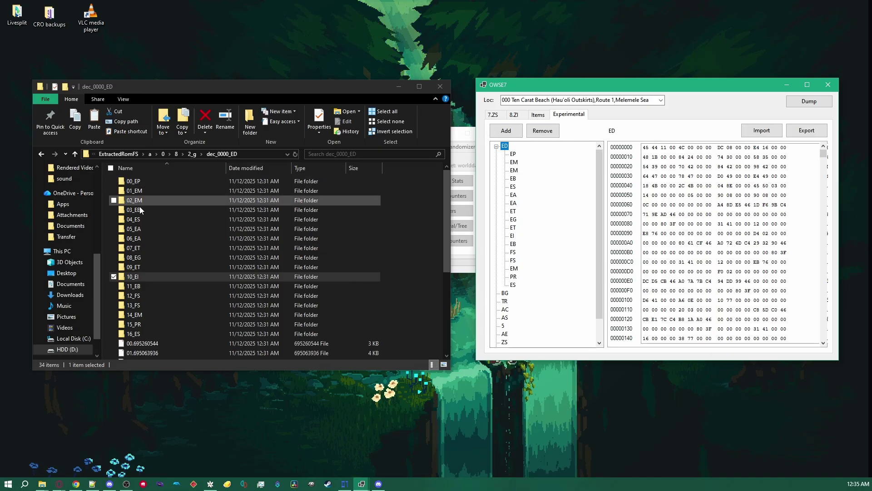
{"action": "left_click", "coordinate": [136, 219]}
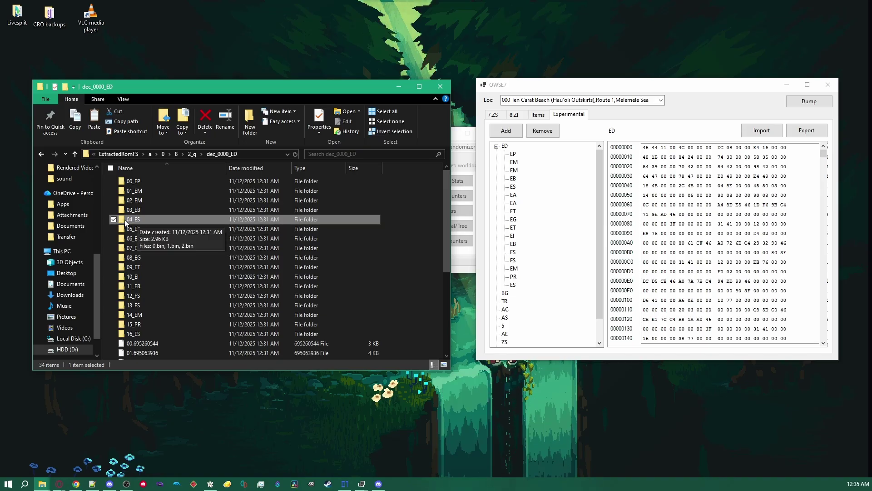
{"action": "left_click", "coordinate": [136, 276]}
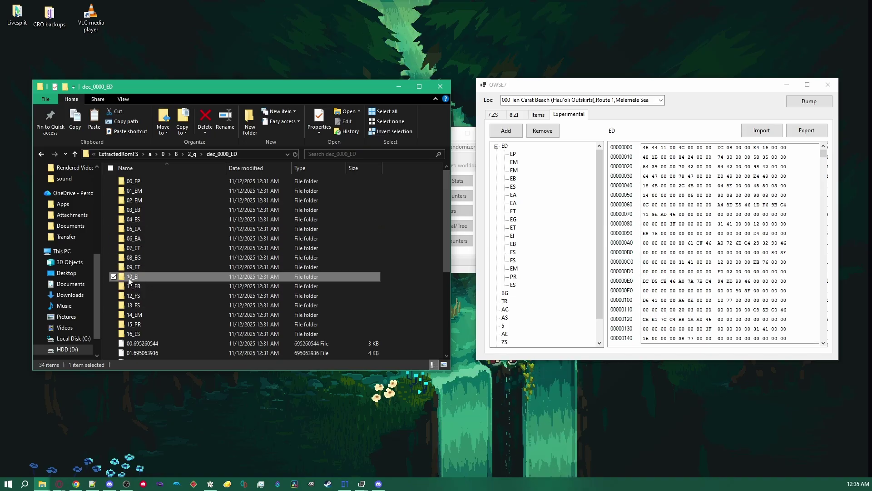
{"action": "left_click", "coordinate": [516, 238]}
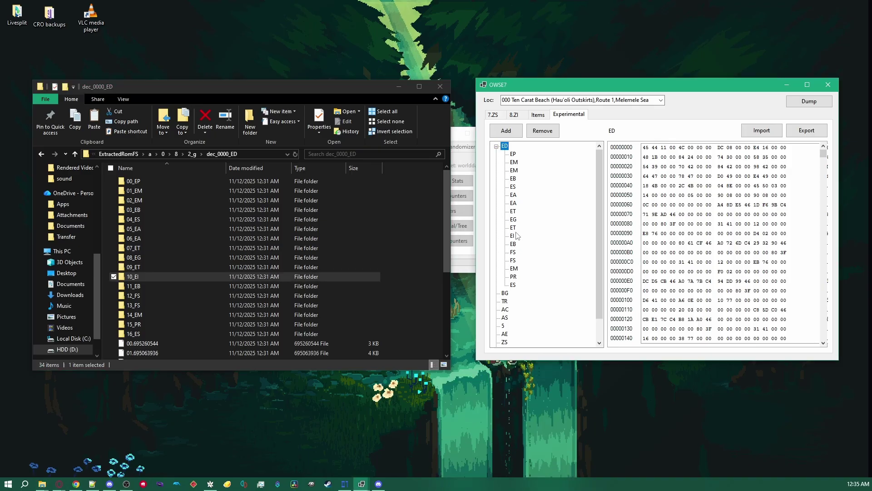
{"action": "left_click", "coordinate": [512, 285]}
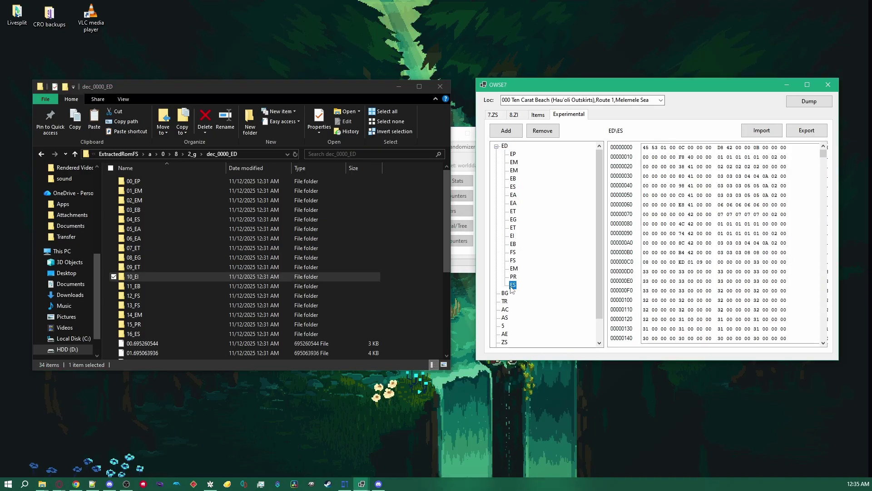
{"action": "left_click", "coordinate": [514, 187]}
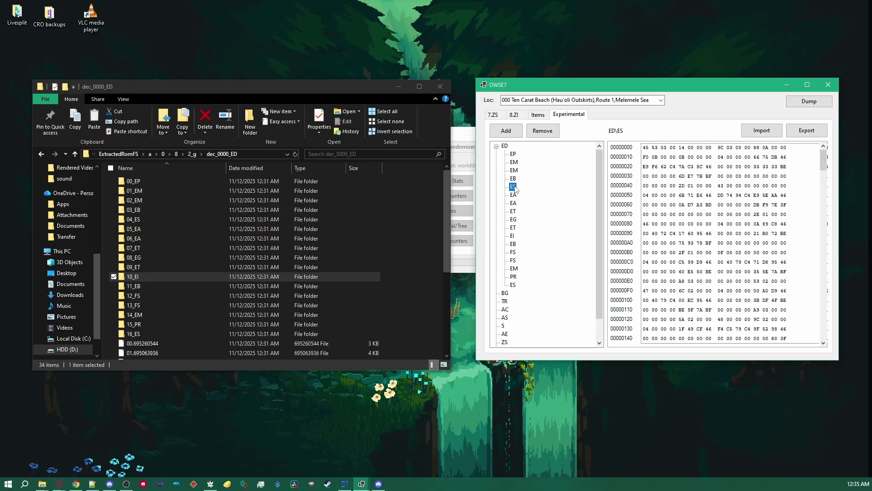
- Open the 04_ES folder and expand the first ES entry under ED in OWSE7 to match its subentries
{"action": "left_click", "coordinate": [153, 219]}
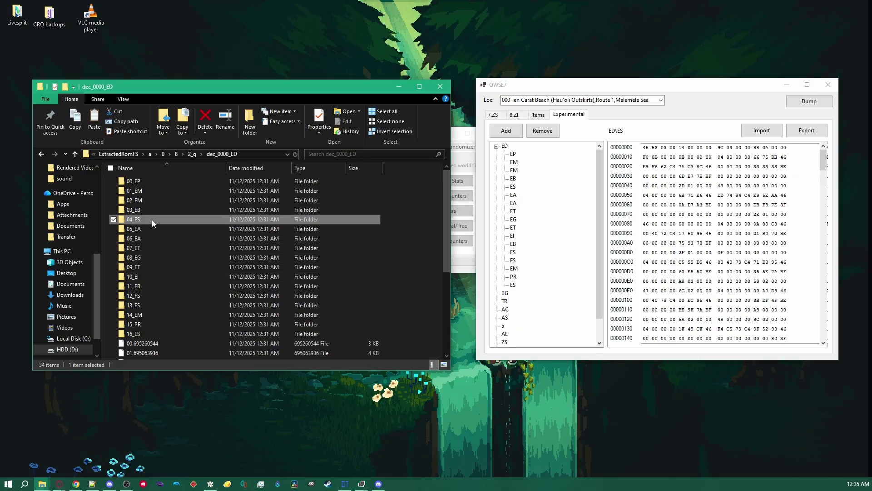
{"action": "double_click", "coordinate": [152, 220]}
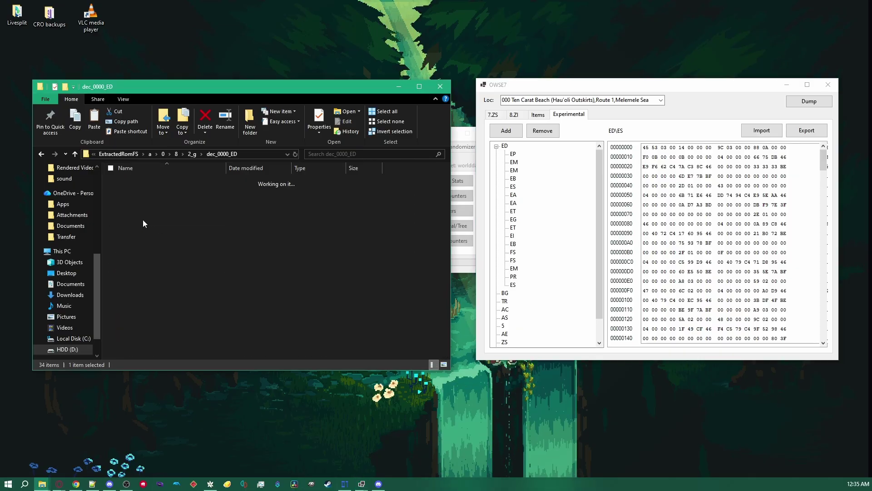
{"action": "left_click", "coordinate": [513, 187]}
{"action": "left_click", "coordinate": [505, 187]}
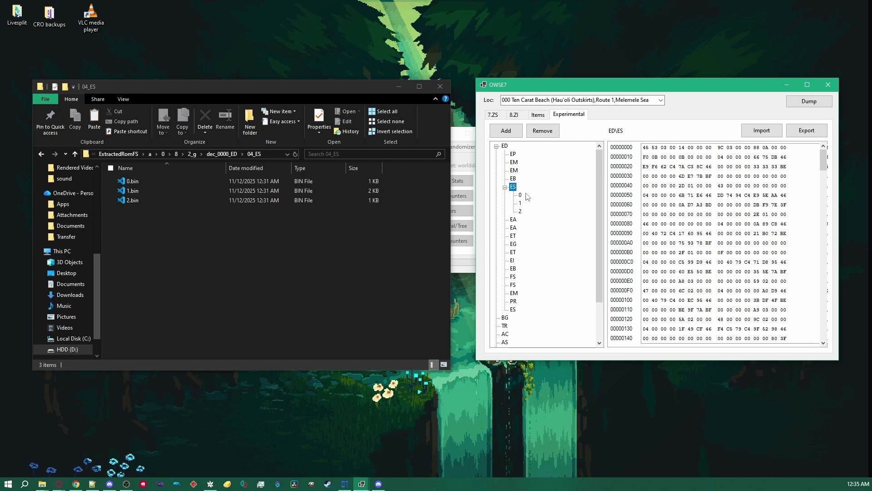
- View the hex data of ES subentries 0, 1 and 2 and check the name of location 000
{"action": "left_click", "coordinate": [521, 195]}
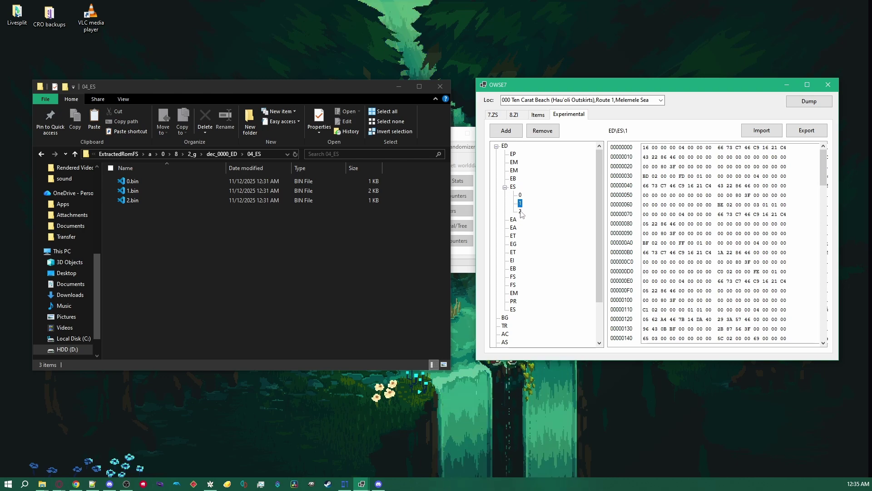
{"action": "left_click", "coordinate": [520, 211]}
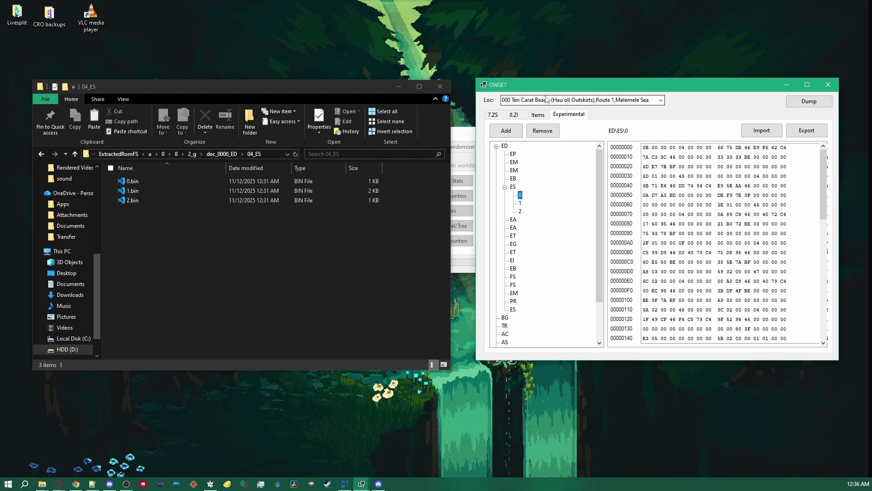
{"action": "left_click", "coordinate": [516, 100]}
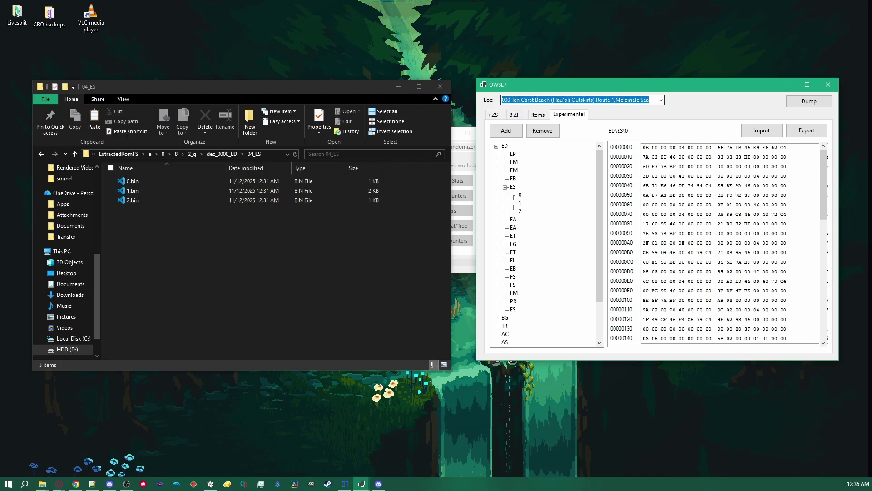
{"action": "left_click", "coordinate": [596, 101]}
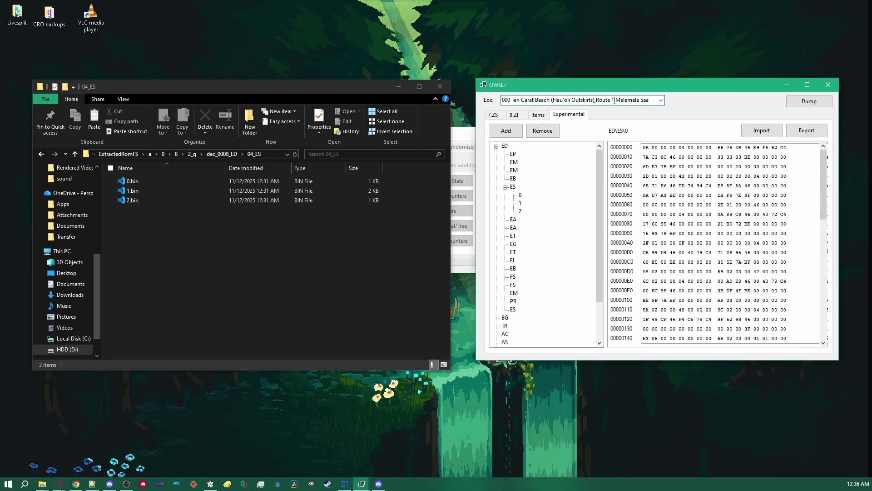
{"action": "left_click", "coordinate": [520, 203]}
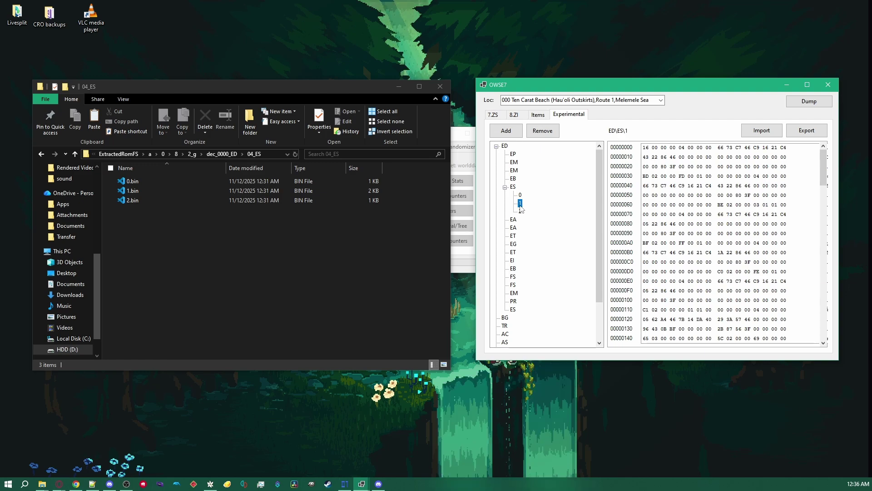
{"action": "left_click", "coordinate": [520, 210]}
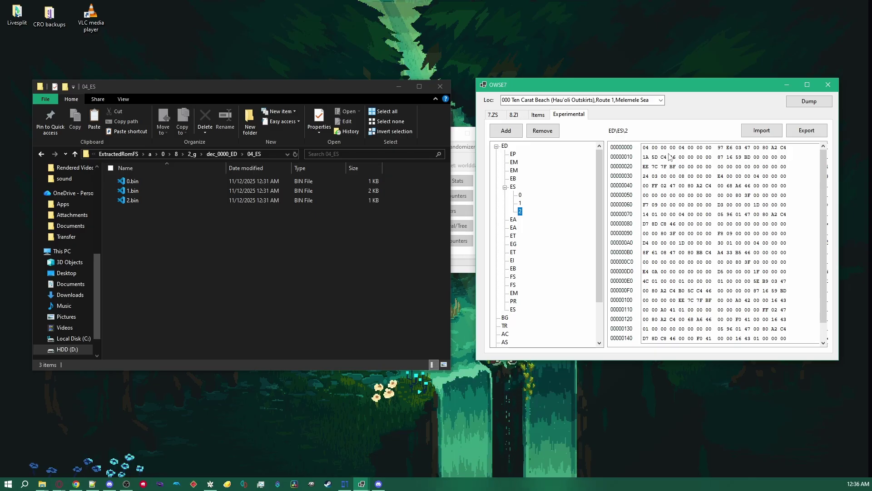
- Export ES subentry 0 under its default file name into the Tutorial folder inside Item Quantity Changes
{"action": "left_click", "coordinate": [520, 195]}
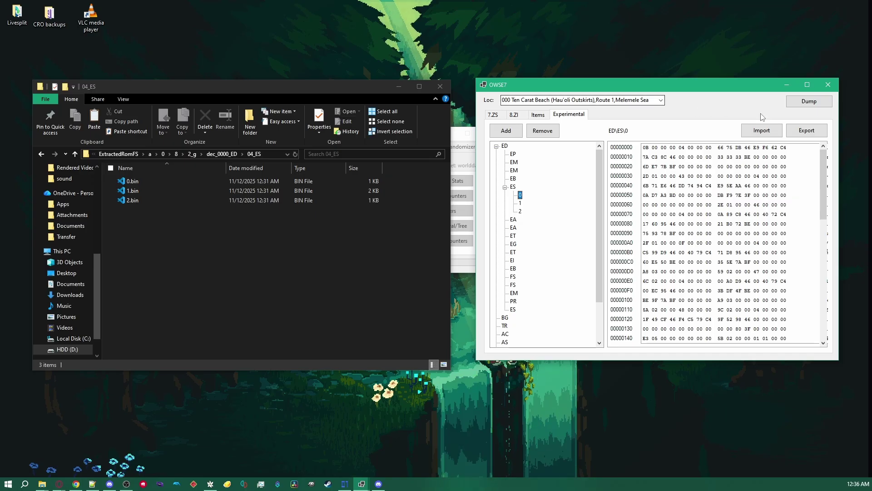
{"action": "left_click", "coordinate": [806, 130]}
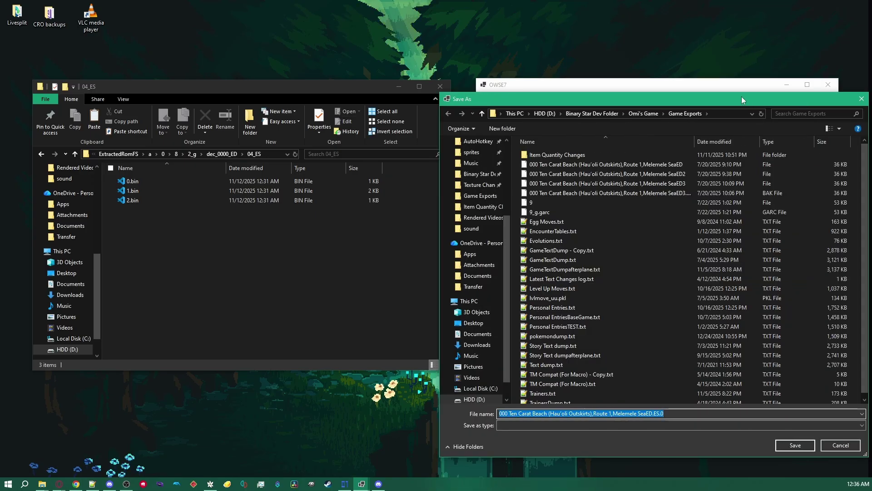
{"action": "left_click_drag", "start_coordinate": [741, 96], "coordinate": [671, 99]}
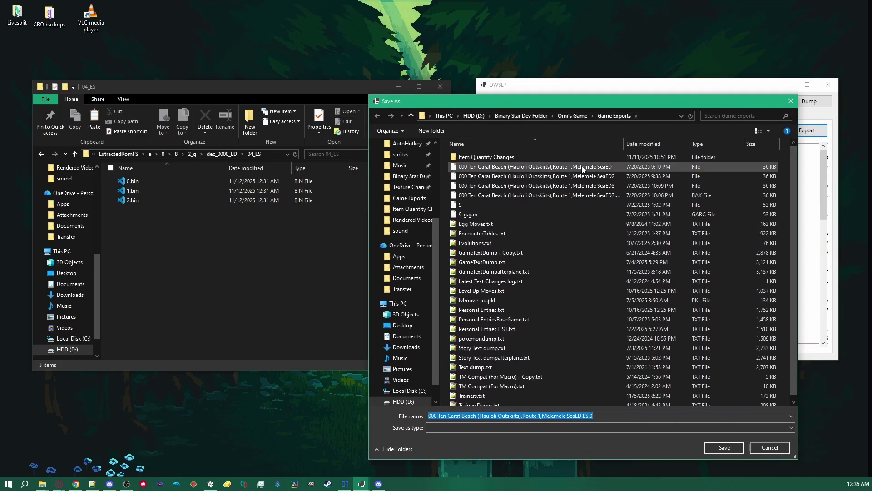
{"action": "left_click", "coordinate": [594, 416]}
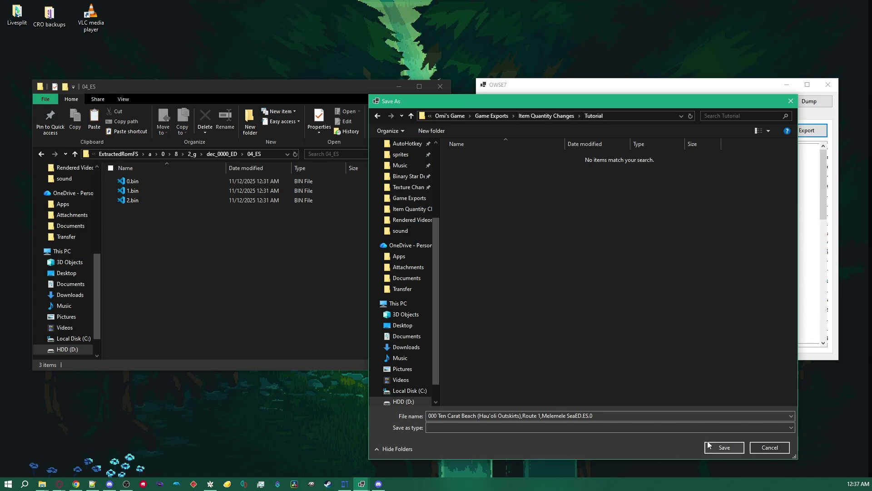
{"action": "left_click", "coordinate": [724, 447]}
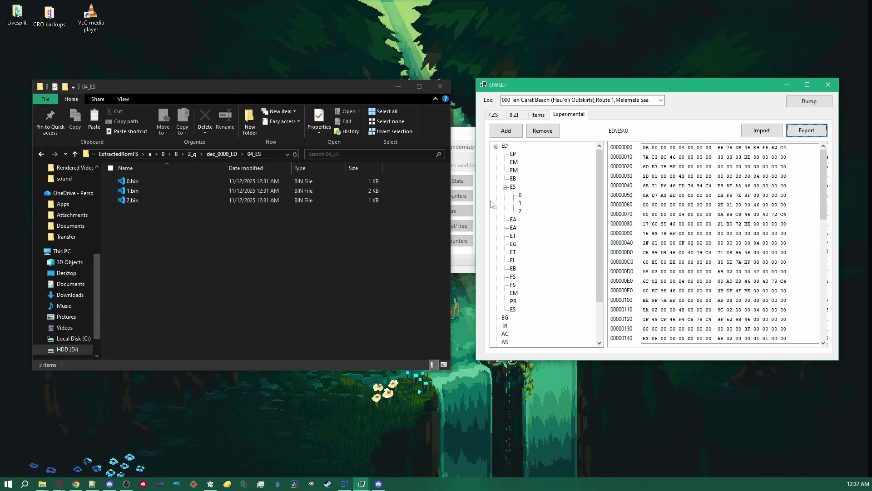
- Expand the EI entry under ED and export its subentry 0 to the Tutorial folder under the default file name
{"action": "left_click", "coordinate": [519, 195]}
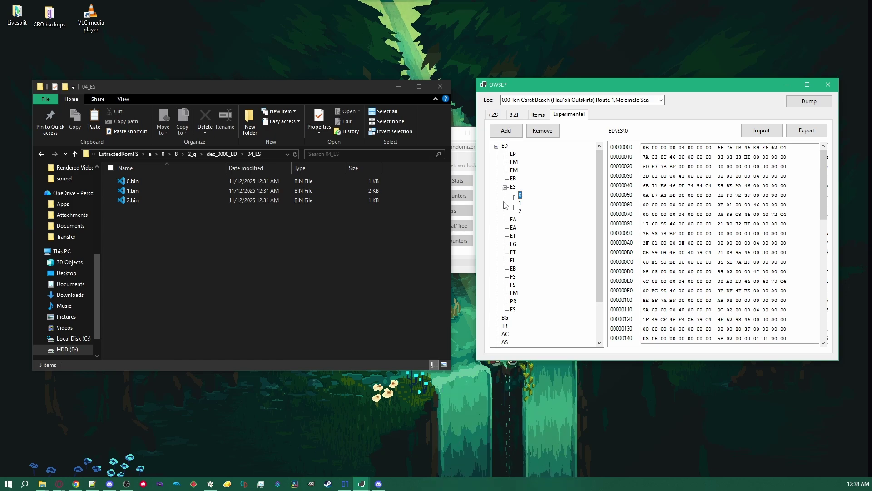
{"action": "left_click", "coordinate": [512, 260]}
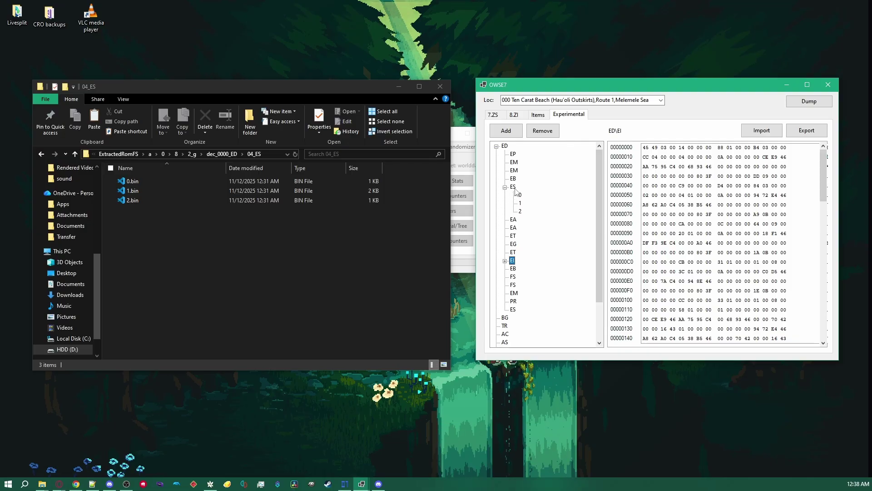
{"action": "left_click", "coordinate": [504, 261]}
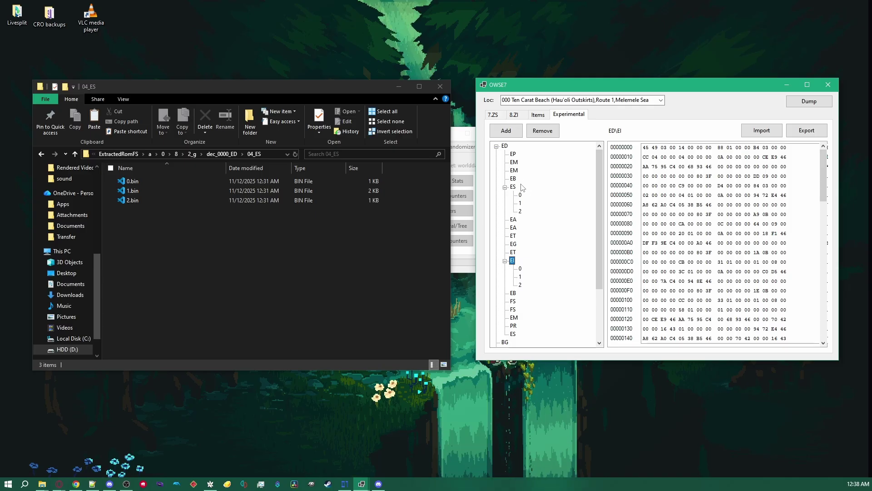
{"action": "left_click", "coordinate": [520, 268]}
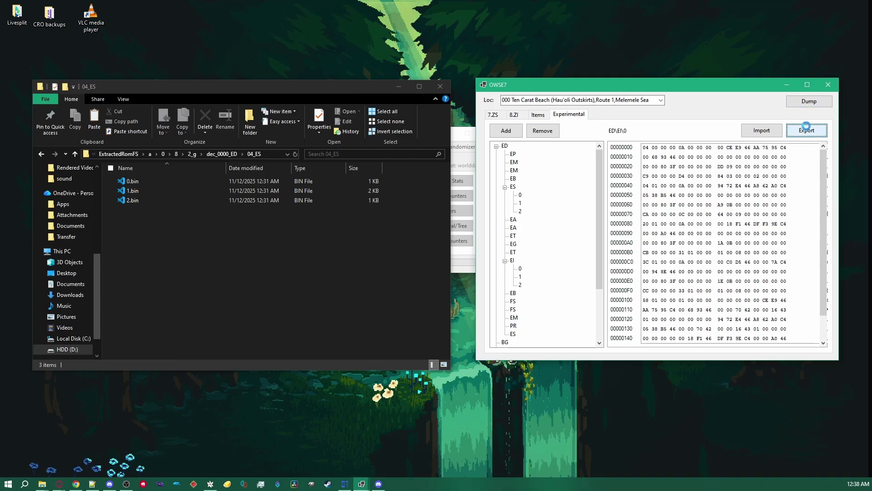
{"action": "left_click", "coordinate": [805, 131]}
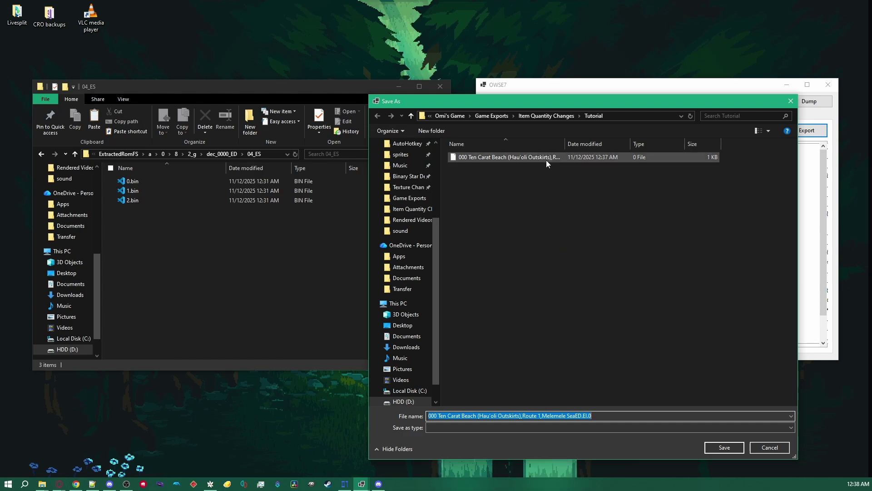
{"action": "left_click", "coordinate": [723, 447]}
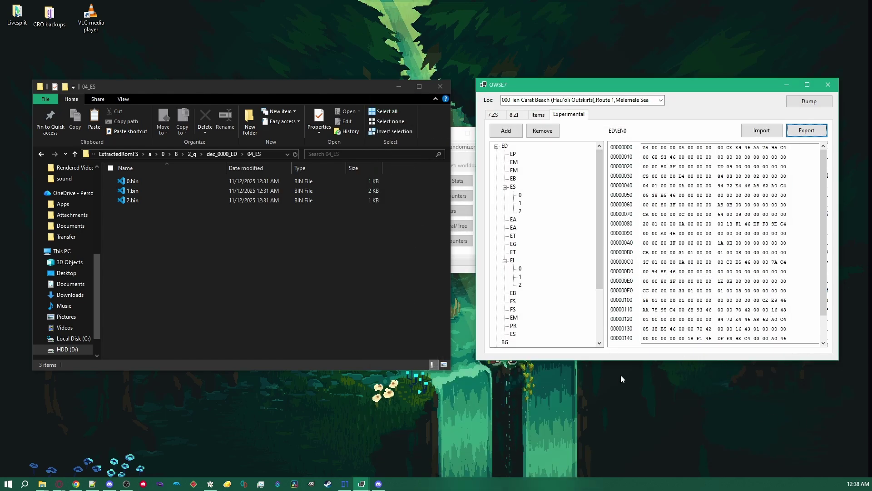
- Browse from 04_ES to the 10_EI folder and open its 0.bin in the hex editor
{"action": "left_click", "coordinate": [221, 227]}
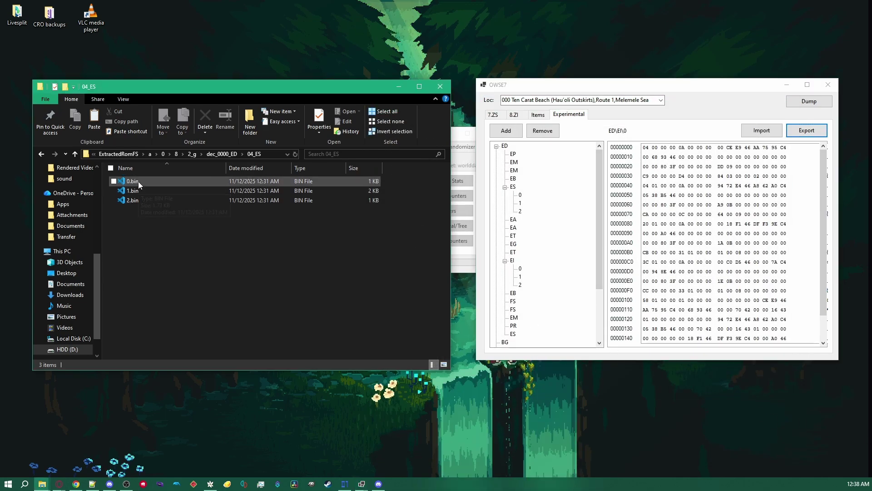
{"action": "left_click", "coordinate": [222, 154]}
{"action": "double_click", "coordinate": [151, 276]}
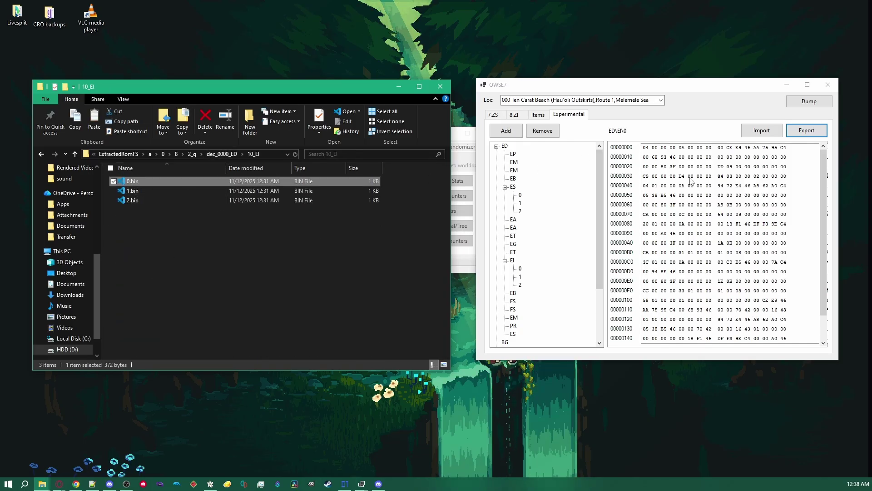
{"action": "left_click", "coordinate": [345, 484]}
{"action": "left_click_drag", "start_coordinate": [328, 49], "coordinate": [620, 64]}
{"action": "left_click", "coordinate": [212, 242]}
{"action": "left_click_drag", "start_coordinate": [138, 179], "coordinate": [506, 160]}
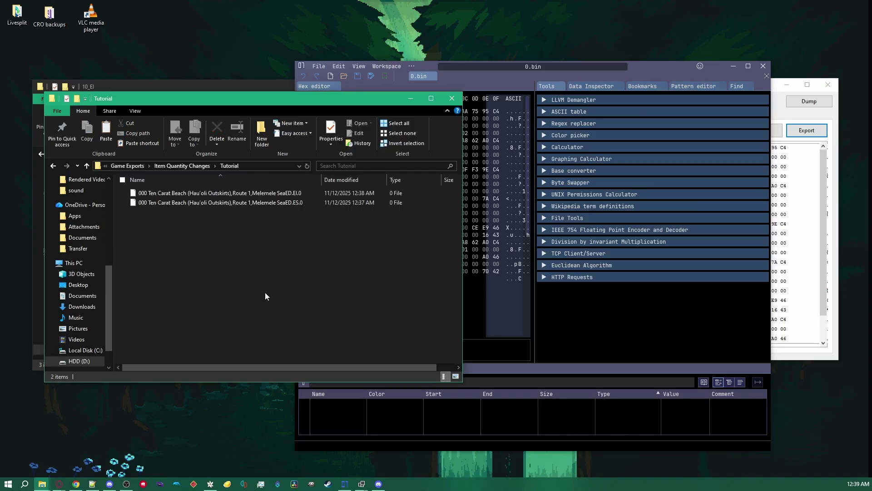
- Open the exported SeaED.EI.0 file in the hex editor, compare it with 0.bin, and close 0.bin
{"action": "left_click_drag", "start_coordinate": [198, 193], "coordinate": [552, 184]}
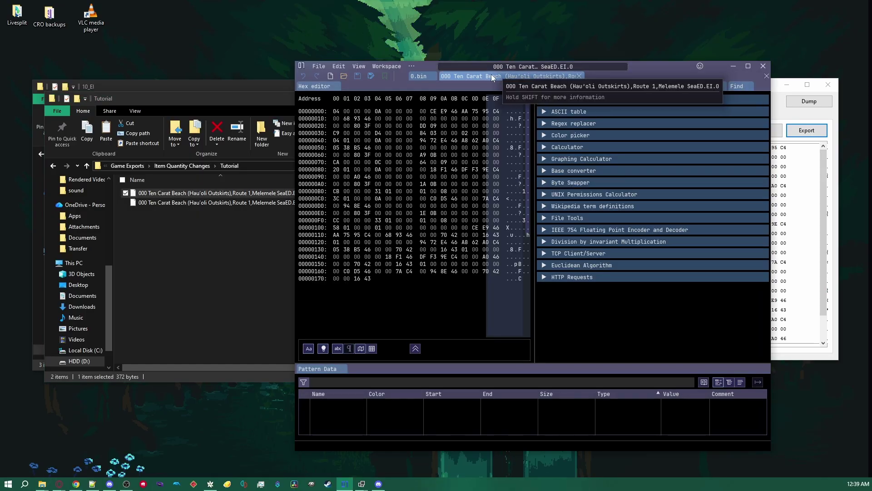
{"action": "left_click", "coordinate": [414, 79]}
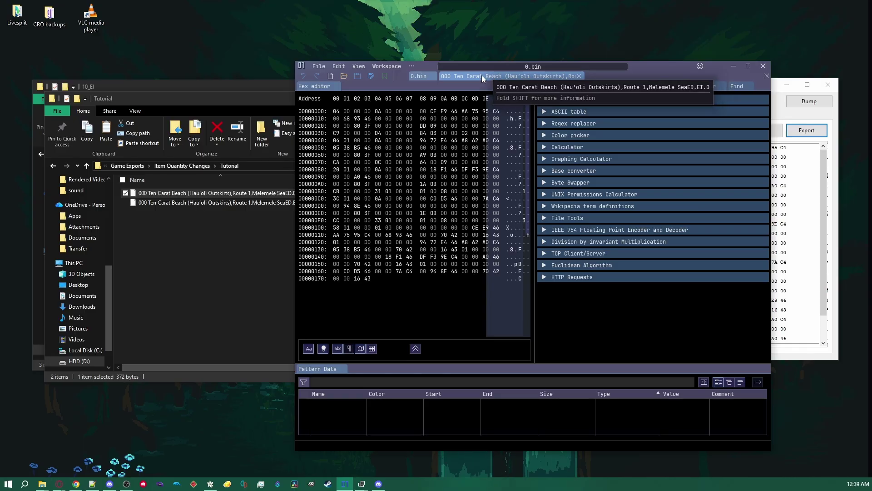
{"action": "left_click", "coordinate": [431, 76]}
- Go up from the 10_EI folder through 2_g to folder 8 and minimize that Explorer window
{"action": "left_click", "coordinate": [201, 282]}
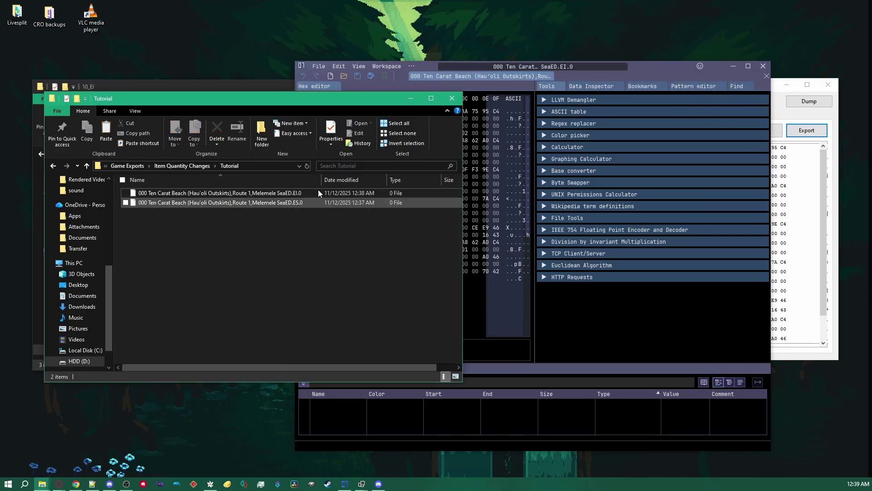
{"action": "left_click", "coordinate": [263, 85]}
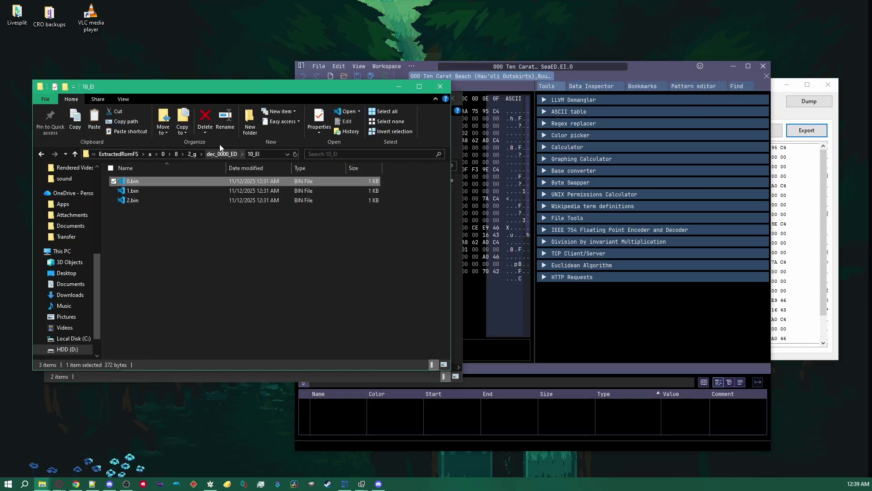
{"action": "left_click", "coordinate": [192, 154]}
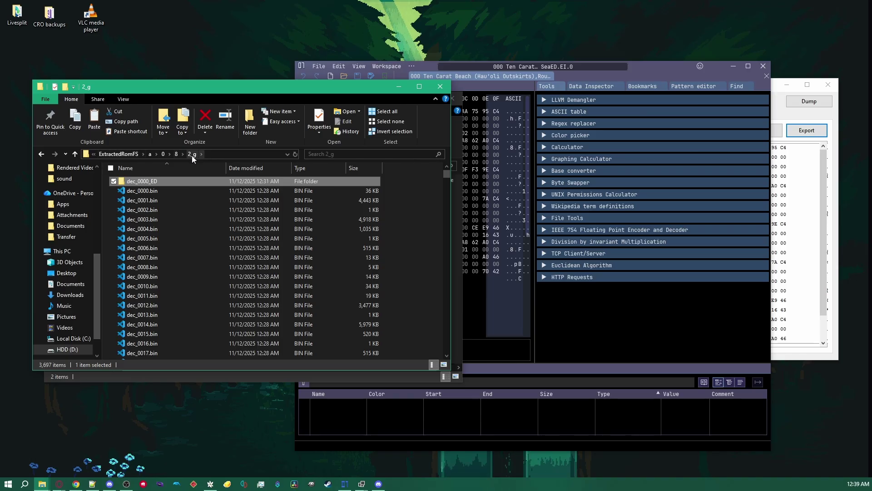
{"action": "left_click", "coordinate": [176, 155]}
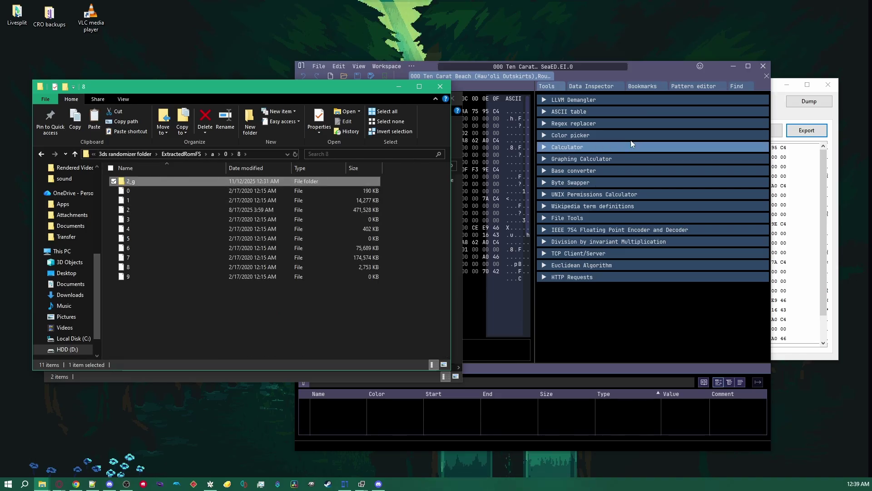
{"action": "left_click", "coordinate": [398, 87]}
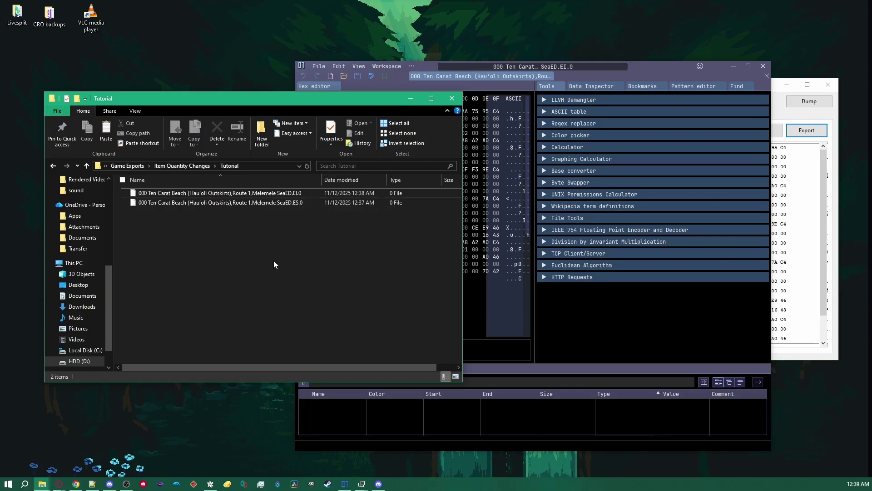
- Show the Data Inspector in the hex editor, widen the hex pane to fit the ASCII column, and maximize the window
{"action": "left_click", "coordinate": [654, 338]}
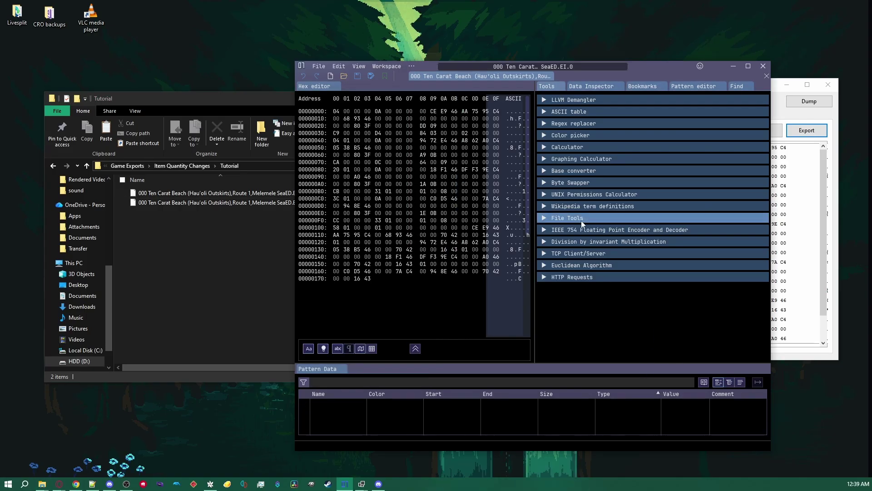
{"action": "left_click", "coordinate": [578, 87]}
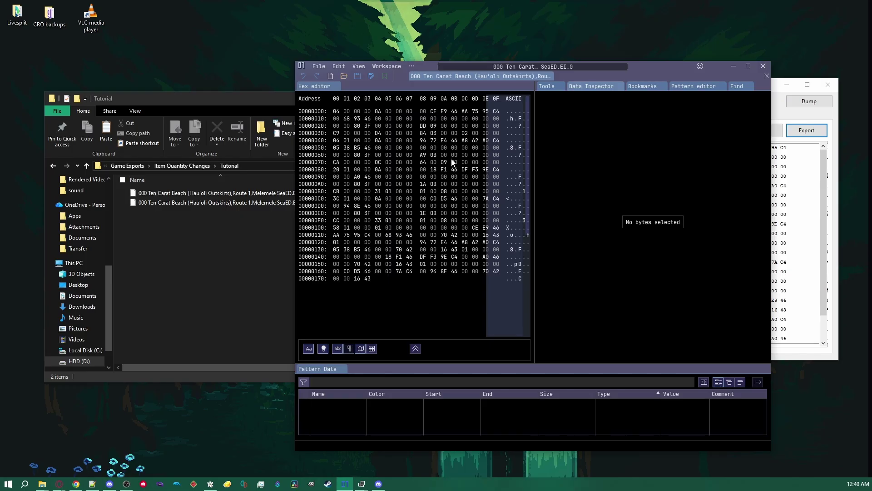
{"action": "left_click_drag", "start_coordinate": [661, 65], "coordinate": [624, 64]}
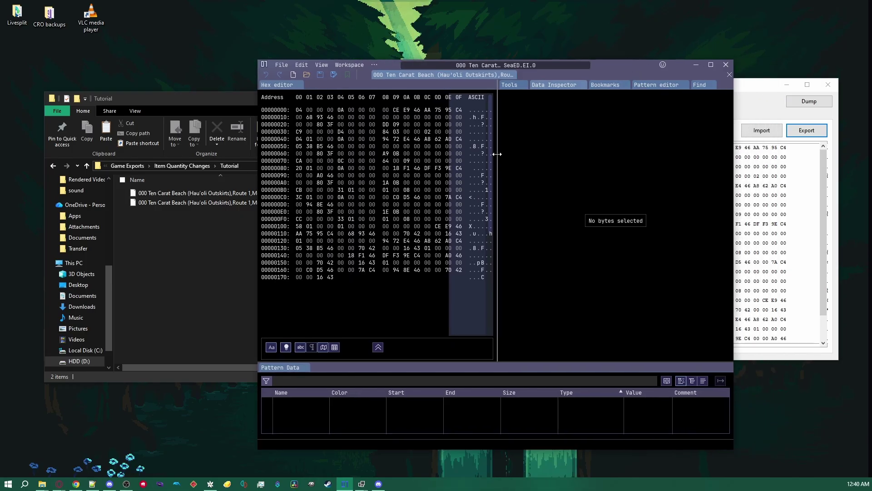
{"action": "left_click_drag", "start_coordinate": [497, 156], "coordinate": [528, 155]}
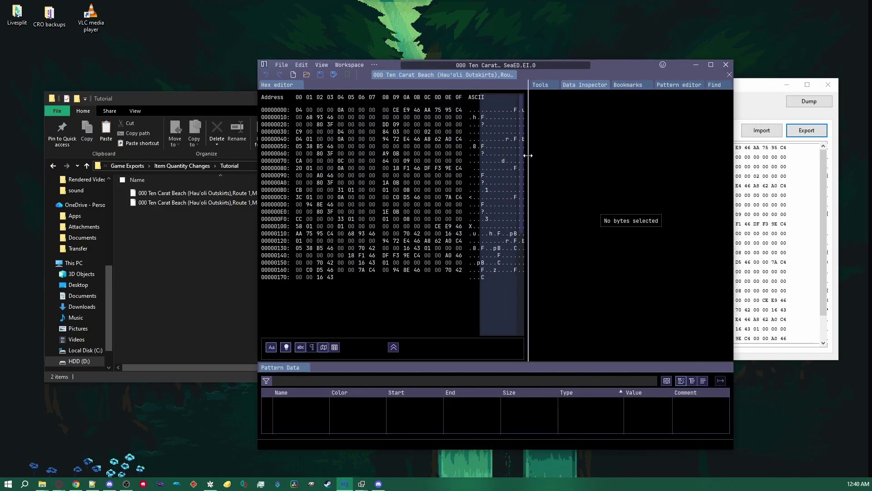
{"action": "left_click", "coordinate": [711, 65]}
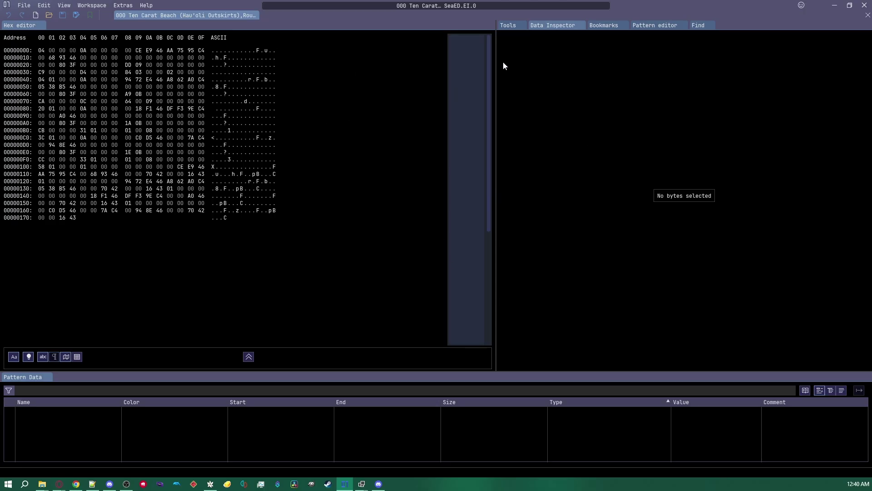
- Show the Pattern editor beside the hex data
{"action": "left_click", "coordinate": [509, 26]}
{"action": "left_click", "coordinate": [547, 29]}
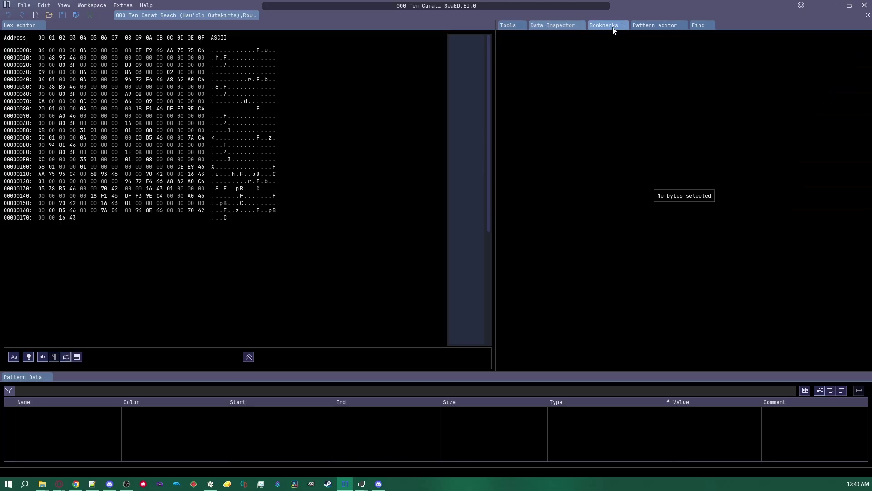
{"action": "left_click", "coordinate": [654, 26]}
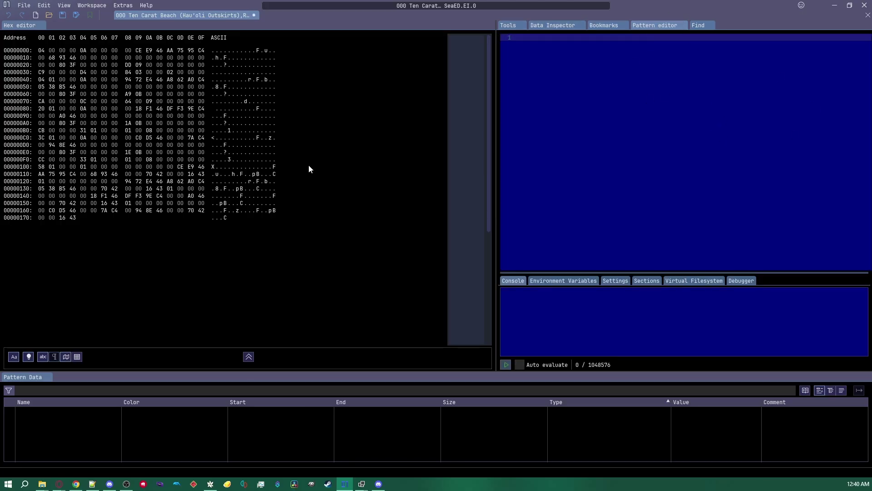
- Set the hex view's data cells to Hexadecimal (16 bits)
{"action": "left_click", "coordinate": [79, 359]}
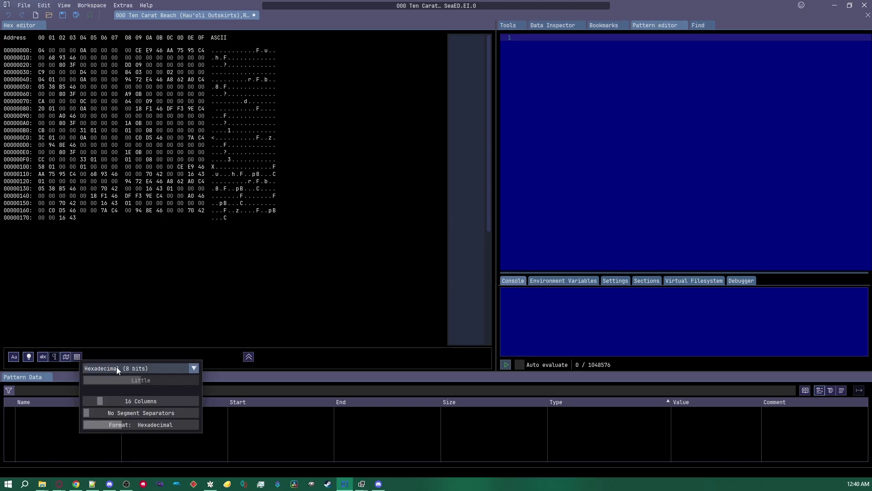
{"action": "left_click", "coordinate": [78, 358]}
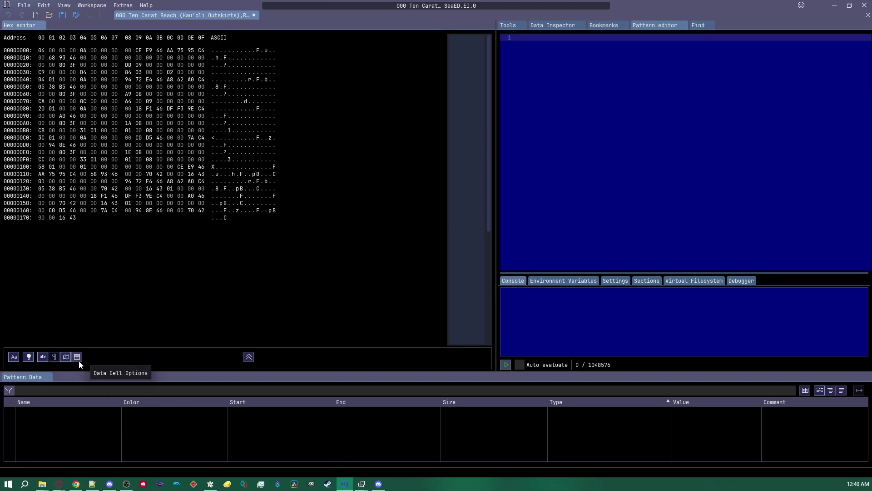
{"action": "left_click", "coordinate": [78, 359]}
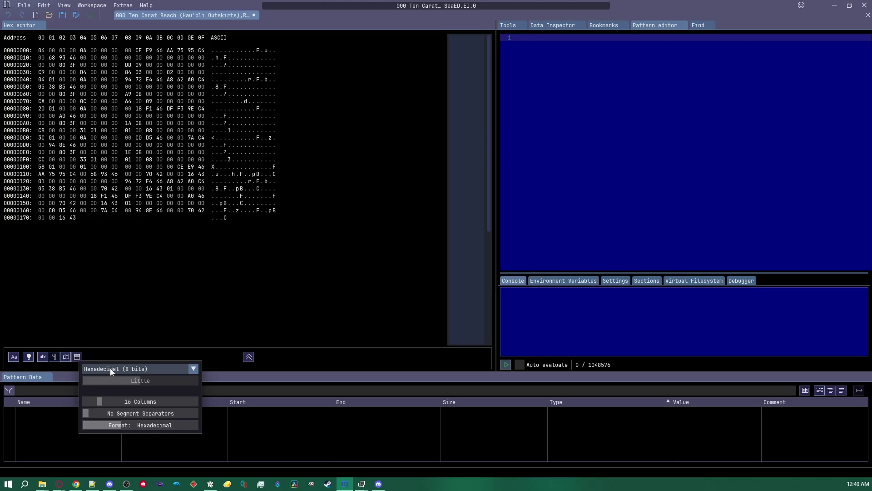
{"action": "left_click", "coordinate": [107, 369]}
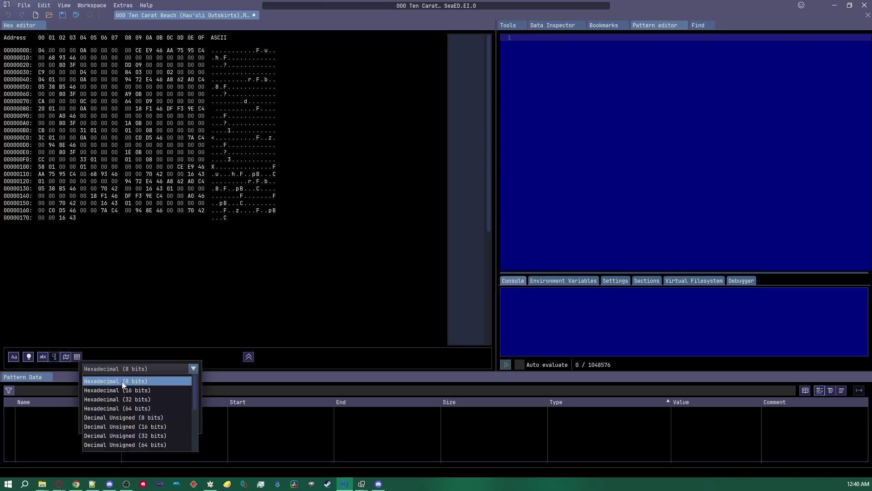
{"action": "left_click", "coordinate": [129, 389]}
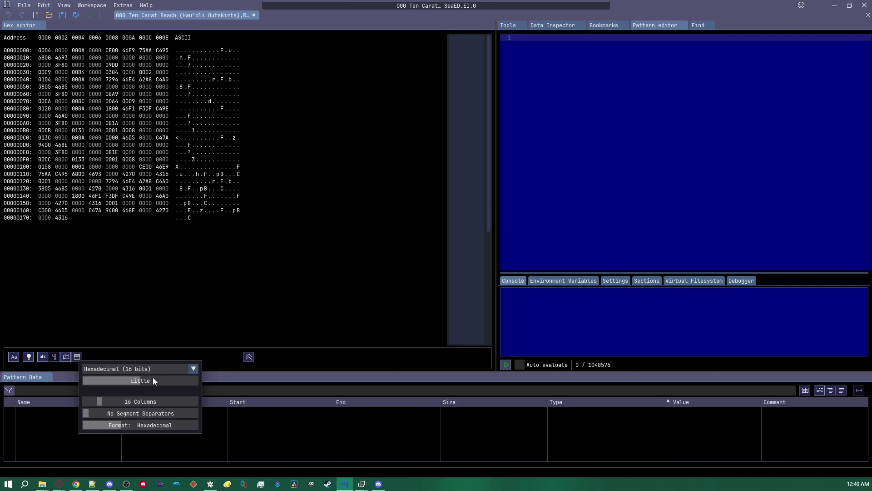
{"action": "left_click", "coordinate": [247, 250]}
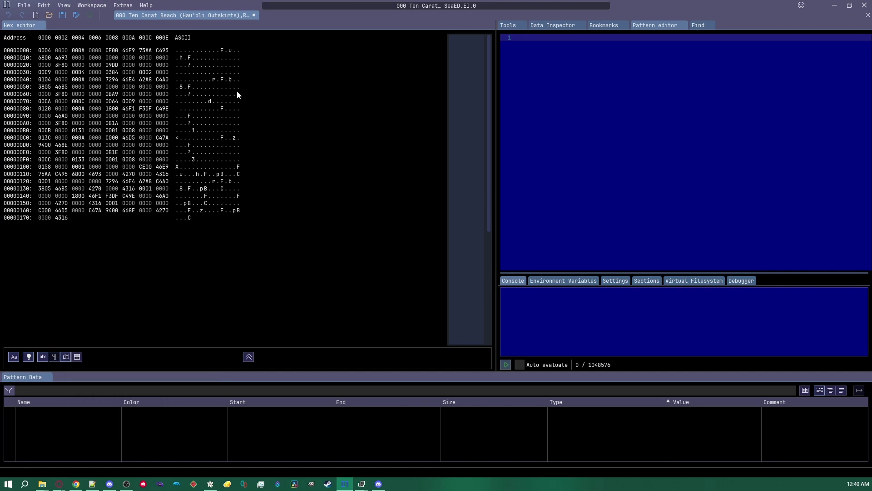
- Return the data cells to Hexadecimal (8 bits) and point out individual bytes in column 08 of the first four rows
{"action": "left_click", "coordinate": [76, 357]}
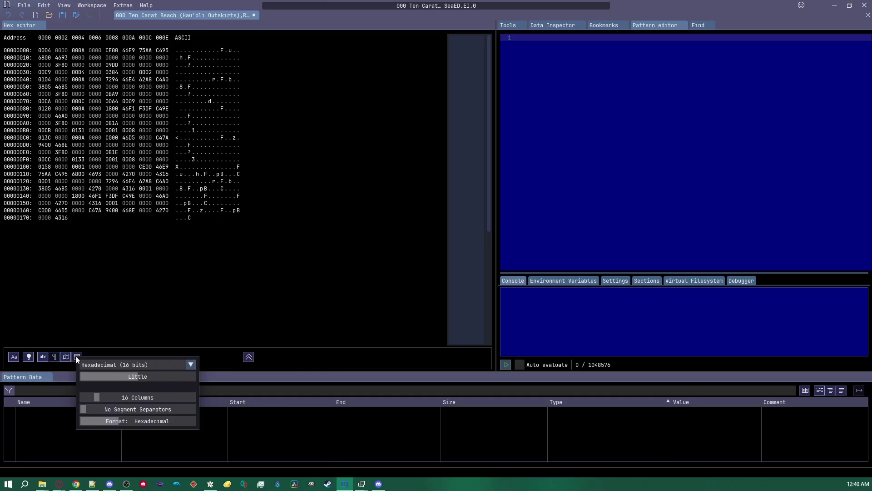
{"action": "left_click", "coordinate": [106, 363]}
{"action": "left_click", "coordinate": [106, 372]}
{"action": "left_click", "coordinate": [129, 50]}
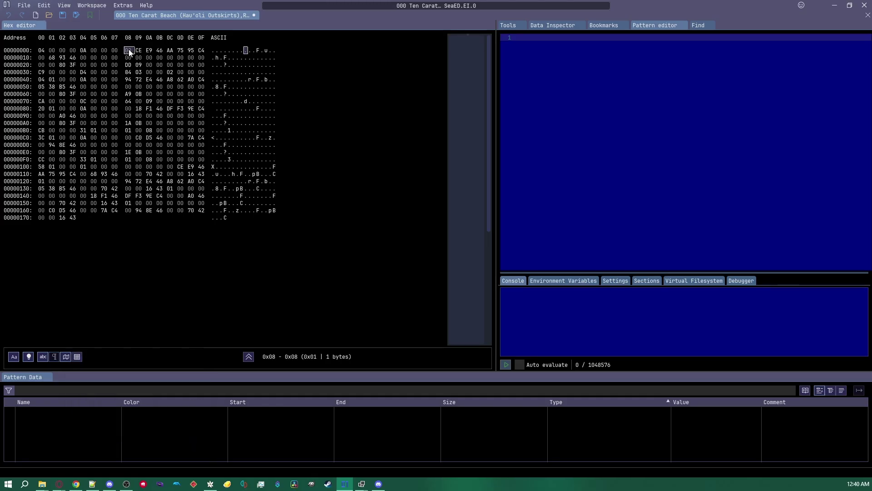
{"action": "left_click", "coordinate": [129, 57]}
{"action": "left_click", "coordinate": [130, 65]}
{"action": "left_click", "coordinate": [129, 72]}
{"action": "left_click", "coordinate": [127, 51]}
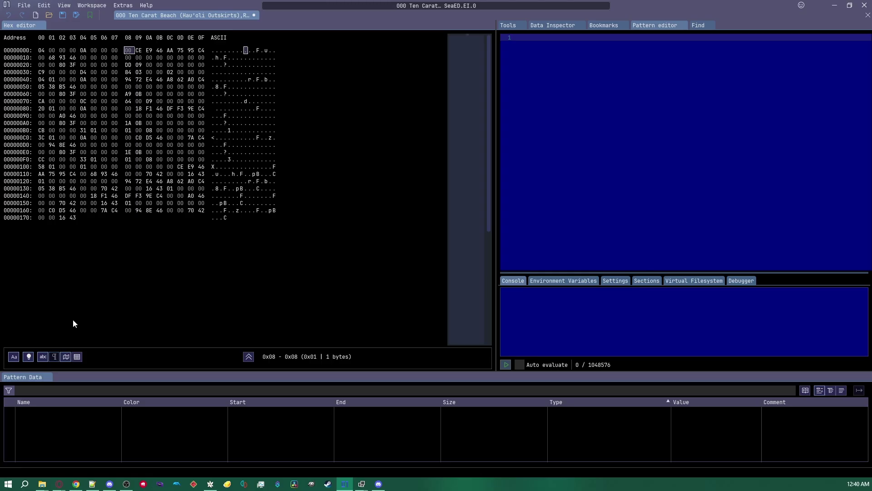
- Switch the data cells to Hexadecimal (16 bits) and go over the column, segment separator, address format and endianness options
{"action": "left_click", "coordinate": [77, 356]}
{"action": "left_click", "coordinate": [106, 366]}
{"action": "left_click", "coordinate": [113, 385]}
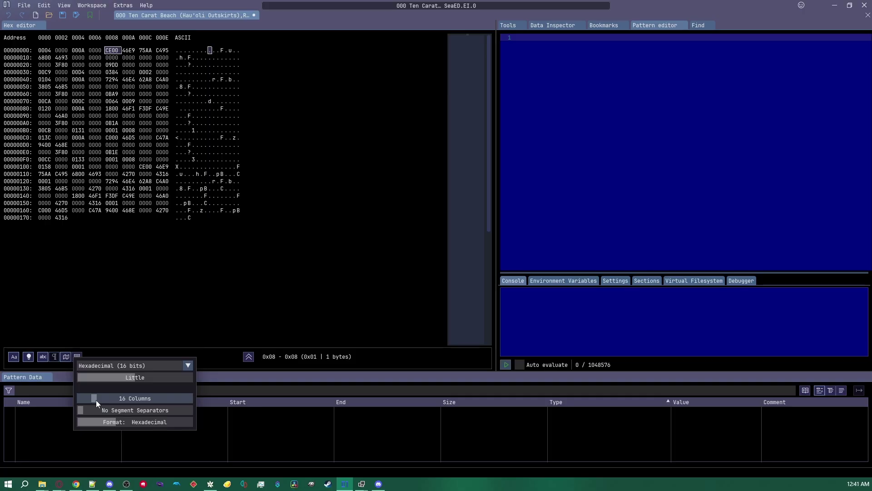
{"action": "mouse_move", "coordinate": [96, 400]}
{"action": "left_mouse_down"}
{"action": "mouse_move", "coordinate": [117, 399]}
{"action": "mouse_move", "coordinate": [93, 399]}
{"action": "left_mouse_up"}
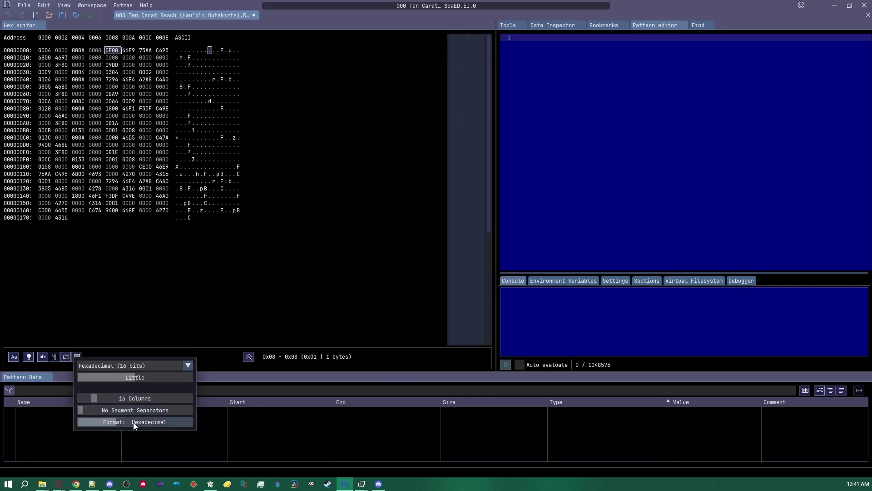
{"action": "left_click_drag", "start_coordinate": [101, 422], "coordinate": [85, 408]}
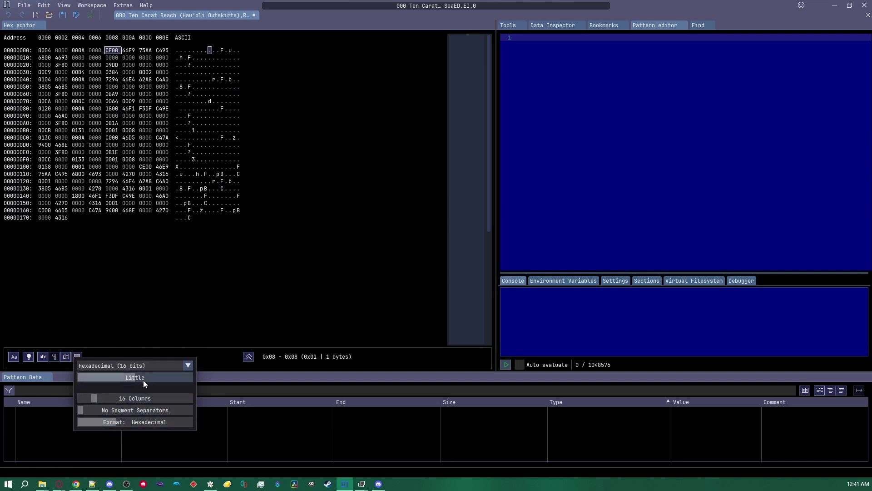
{"action": "left_click", "coordinate": [204, 266]}
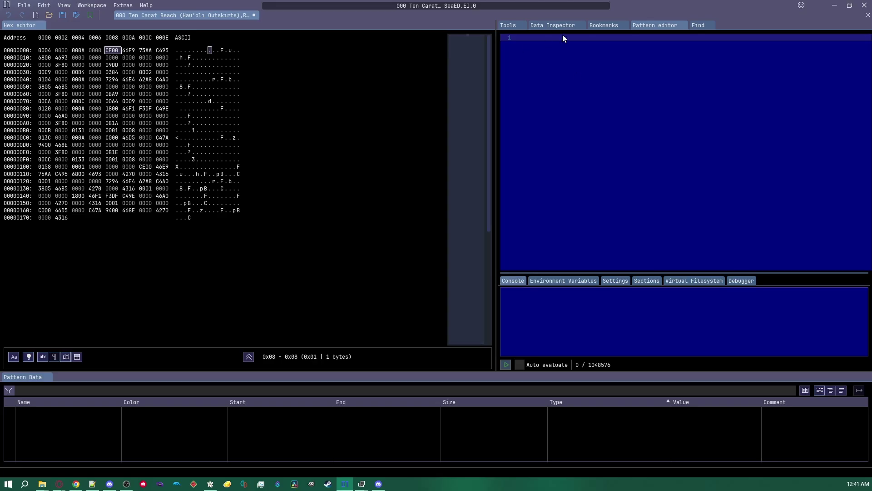
{"action": "right_click", "coordinate": [558, 133]}
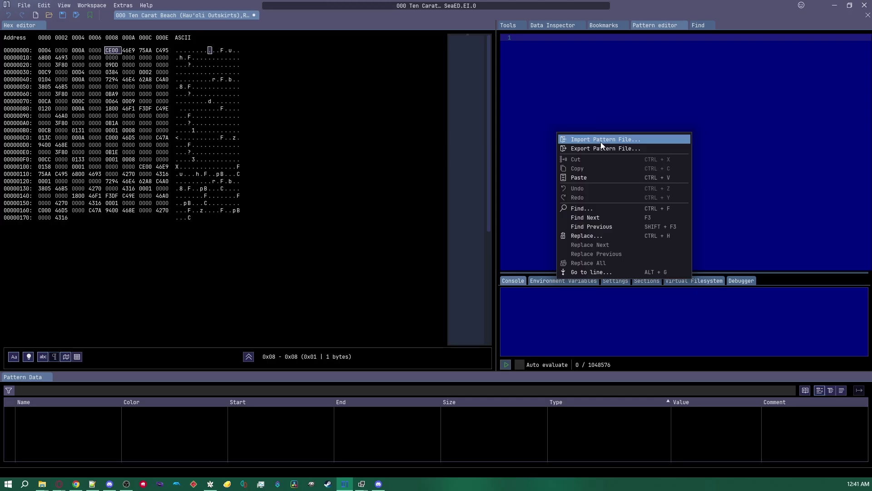
{"action": "left_click", "coordinate": [601, 141]}
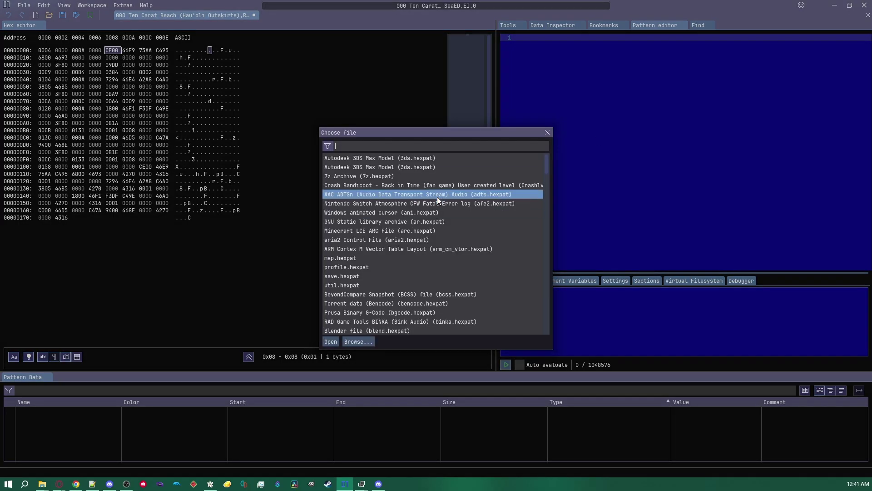
{"action": "left_click", "coordinate": [547, 132]}
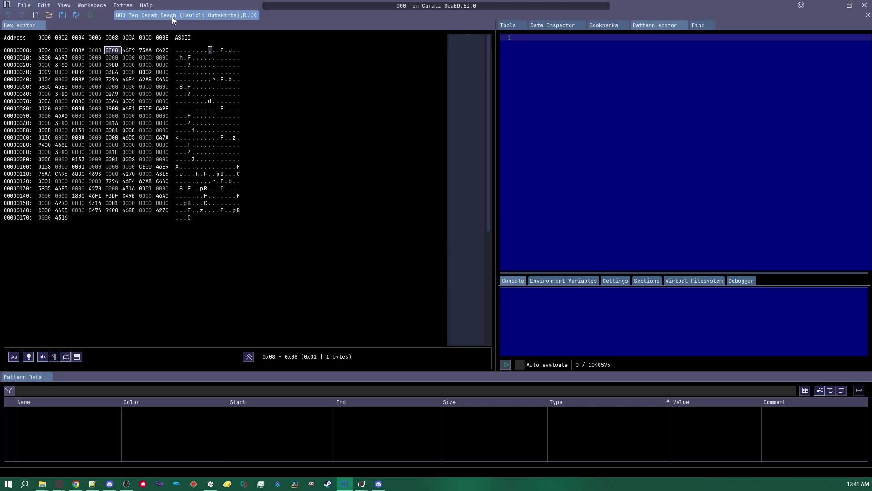
- Show the list of available views and move the Pattern editor ahead of Tools, Data Inspector, Bookmarks and Find
{"action": "left_click", "coordinate": [122, 5]}
{"action": "mouse_move", "coordinate": [65, 6]}
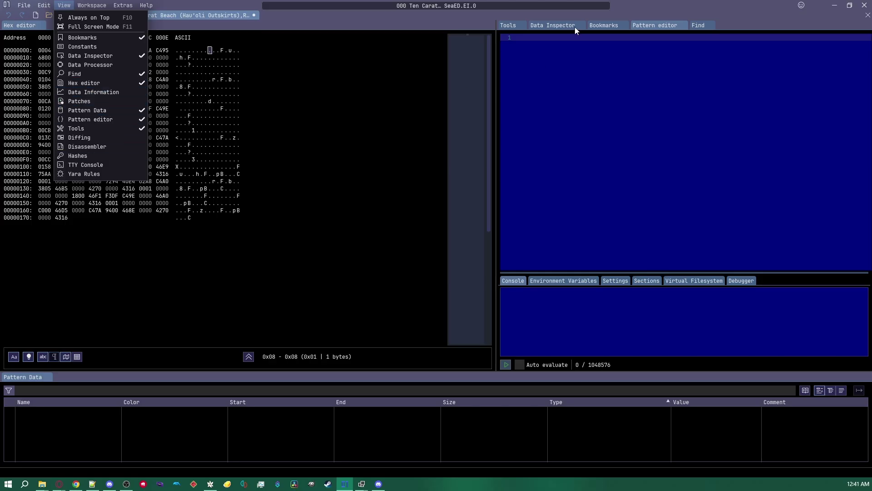
{"action": "left_click", "coordinate": [670, 35]}
{"action": "left_click_drag", "start_coordinate": [654, 25], "coordinate": [594, 26]}
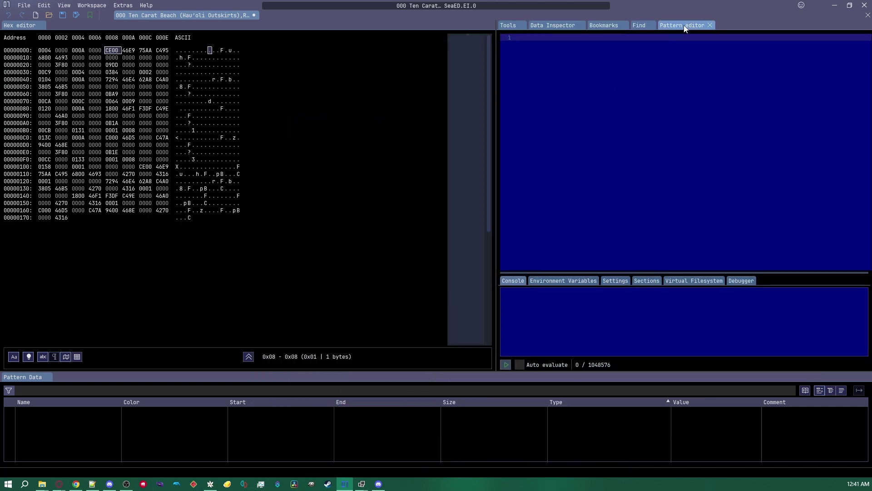
{"action": "left_click_drag", "start_coordinate": [685, 28], "coordinate": [542, 16]}
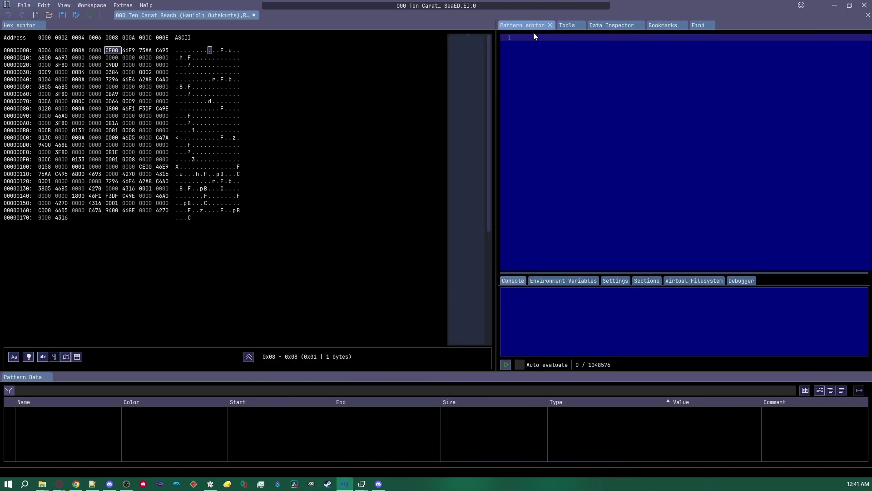
- Import the pattern file ItemHighlight_v1_04ES_10EI.hexpat from the Item Quantity Changes folder to highlight the item data
{"action": "right_click", "coordinate": [550, 62]}
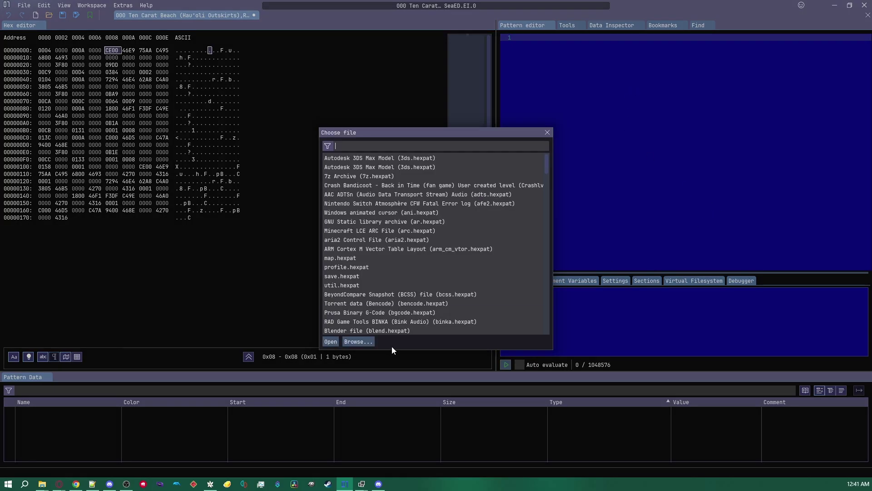
{"action": "left_click", "coordinate": [365, 340]}
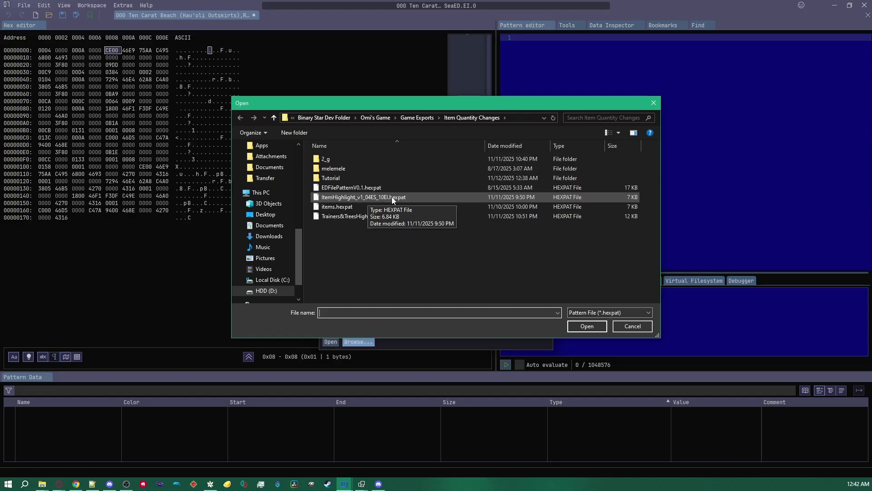
{"action": "double_click", "coordinate": [376, 201]}
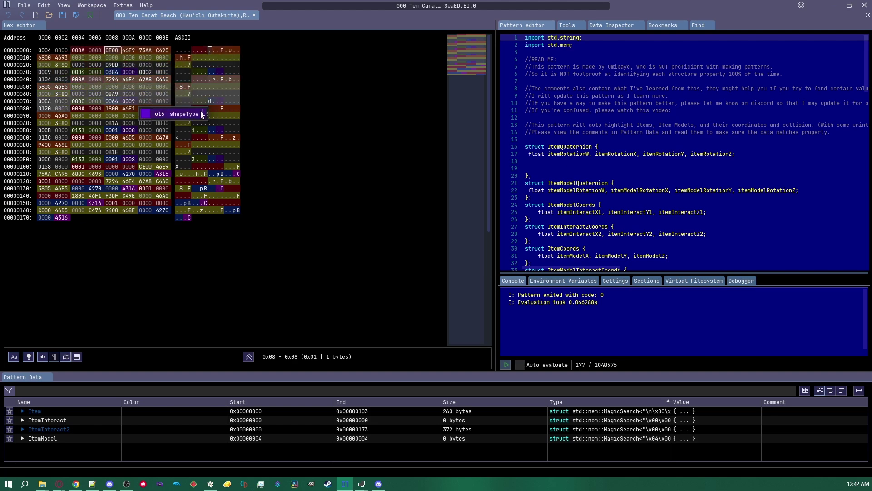
{"action": "scroll", "coordinate": [466, 151], "scroll_direction": "down", "scroll_amount": 2}
{"action": "scroll", "coordinate": [362, 196], "scroll_direction": "up", "scroll_amount": 2}
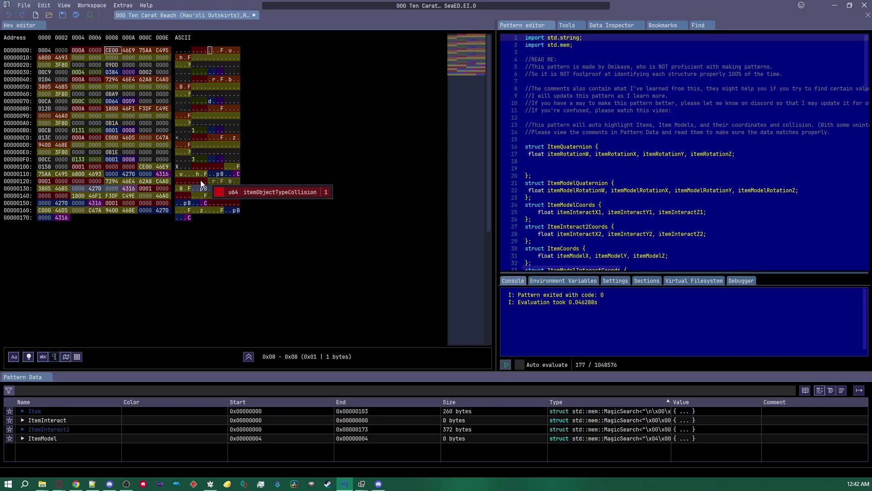
- Widen the hex view to 64 columns so the item entries line up, and select the object type bytes at 0x04–0x07
{"action": "left_click", "coordinate": [76, 356]}
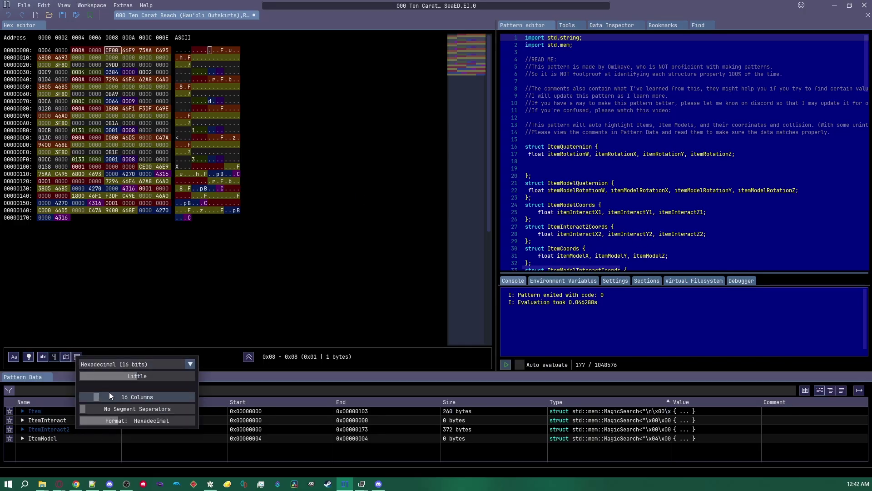
{"action": "left_click", "coordinate": [84, 50]}
{"action": "left_click", "coordinate": [116, 79]}
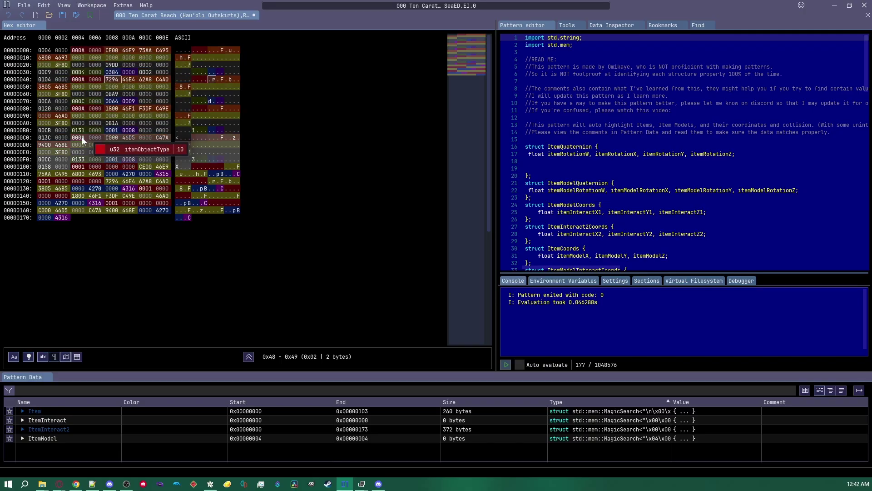
{"action": "left_click", "coordinate": [81, 356]}
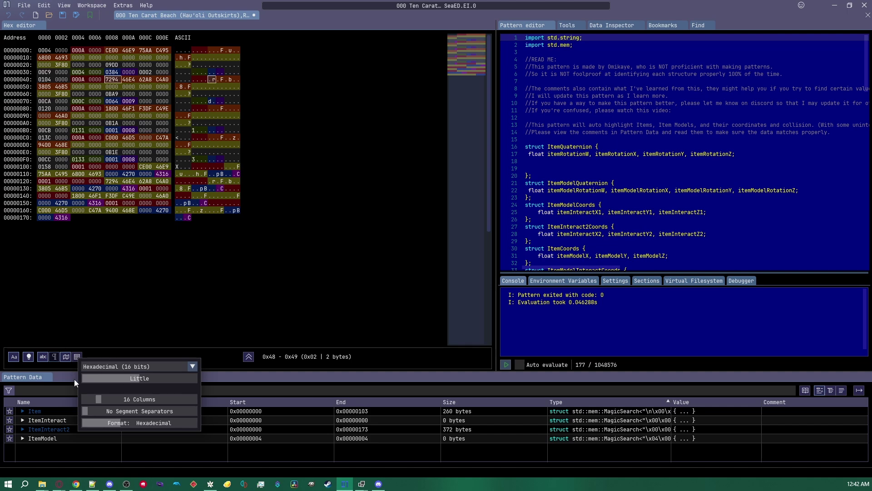
{"action": "left_click_drag", "start_coordinate": [99, 397], "coordinate": [140, 402]}
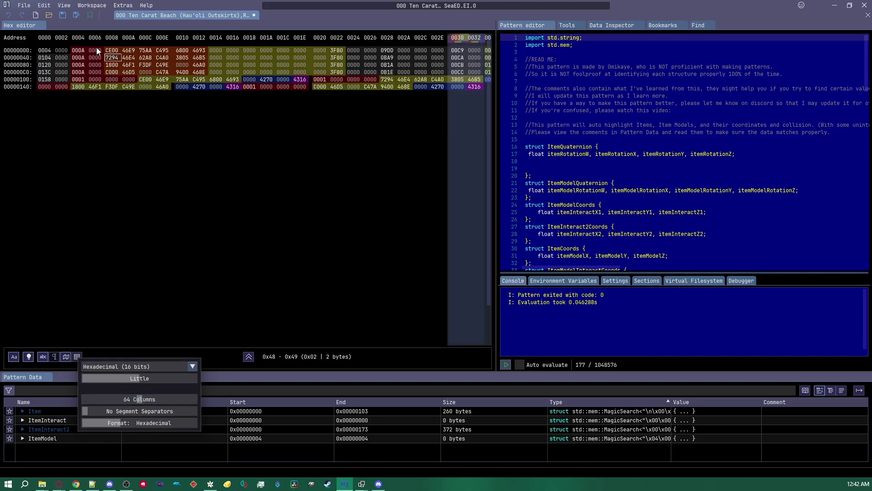
{"action": "left_click_drag", "start_coordinate": [85, 51], "coordinate": [94, 53]}
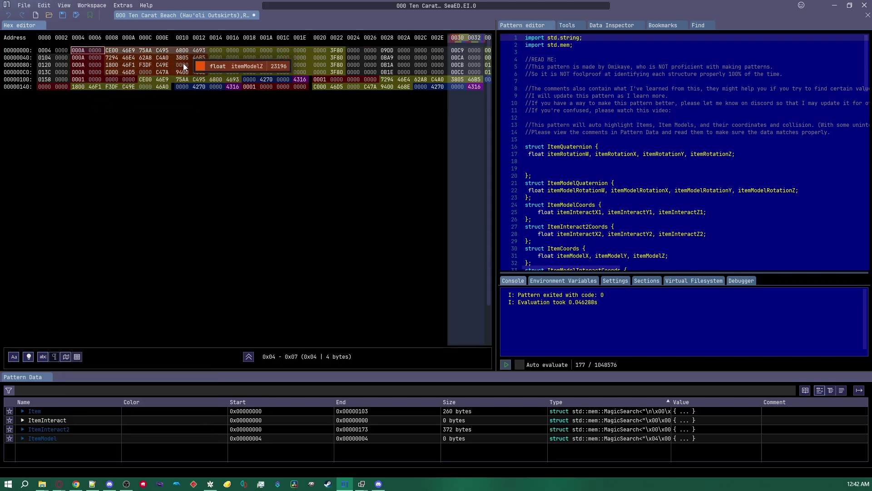
- Set the hex view's column count back to 16
{"action": "left_click", "coordinate": [79, 356]}
{"action": "left_click_drag", "start_coordinate": [138, 398], "coordinate": [102, 401]}
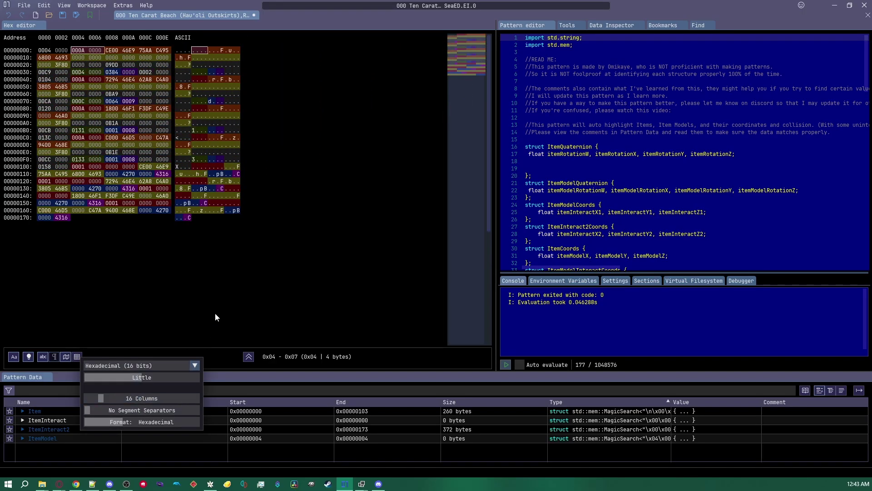
{"action": "left_click", "coordinate": [298, 200]}
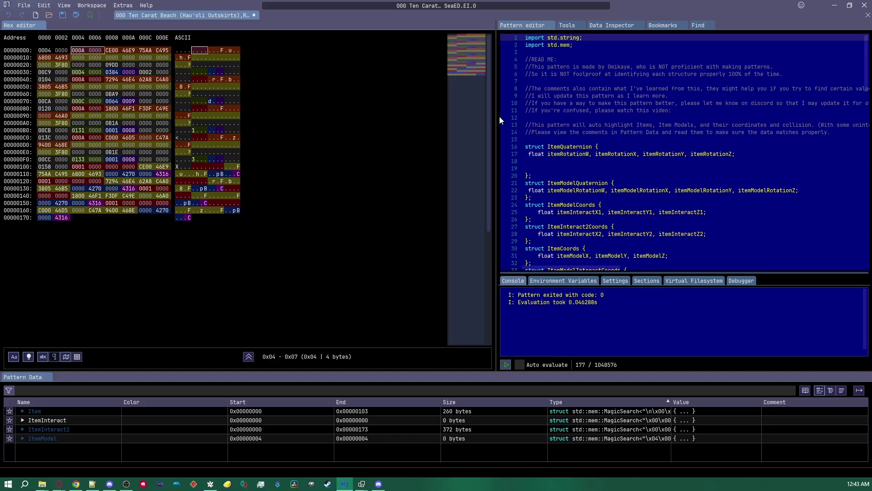
- Widen the Pattern editor pane up to the hex data and look through the Item, ItemInteract and ItemModel struct comments
{"action": "left_click_drag", "start_coordinate": [495, 116], "coordinate": [326, 116]}
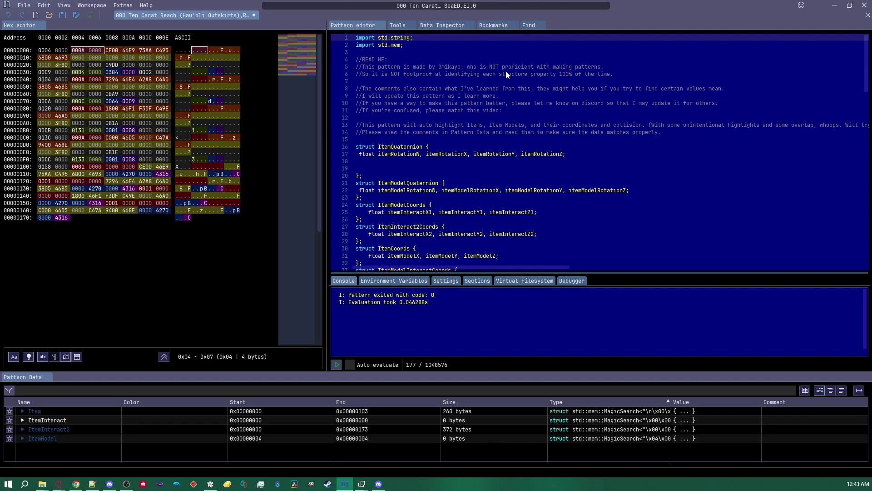
{"action": "scroll", "coordinate": [458, 81], "scroll_direction": "down", "scroll_amount": 10}
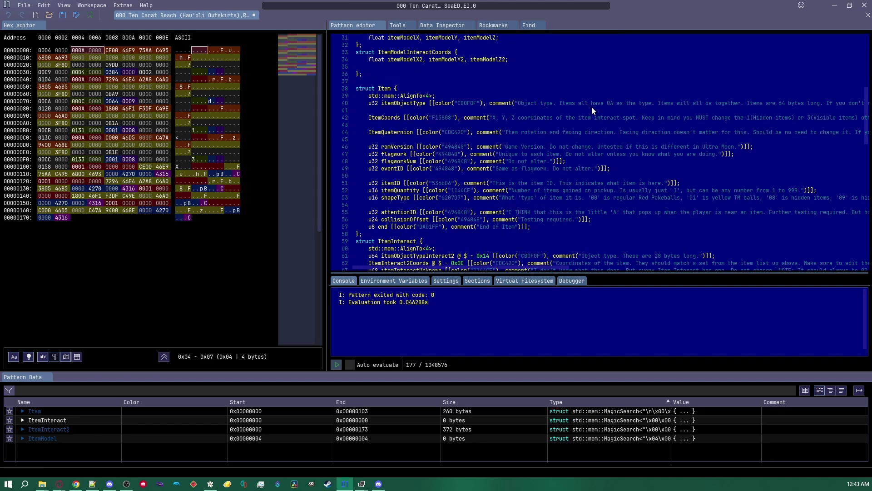
{"action": "scroll", "coordinate": [553, 111], "scroll_direction": "down", "scroll_amount": 20}
{"action": "scroll", "coordinate": [555, 121], "scroll_direction": "up", "scroll_amount": 14}
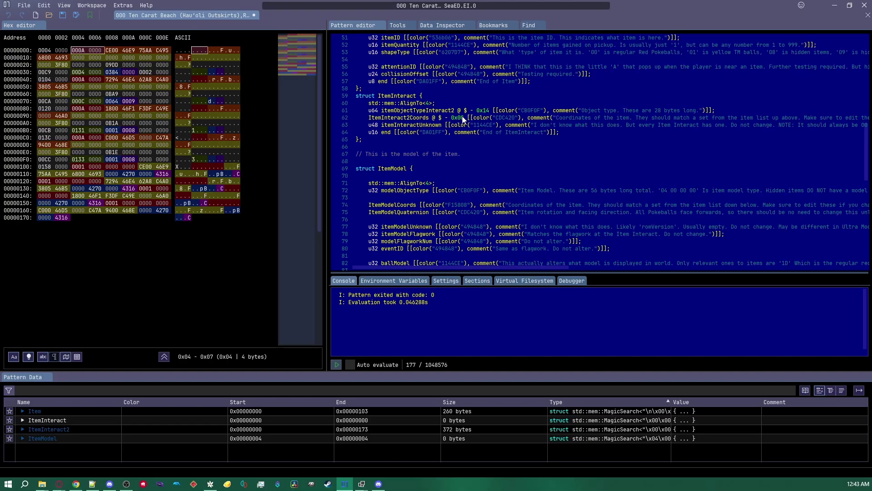
- Return to the pattern's opening READ ME comments and check the list of available views for Pattern Data
{"action": "scroll", "coordinate": [463, 119], "scroll_direction": "up", "scroll_amount": 17}
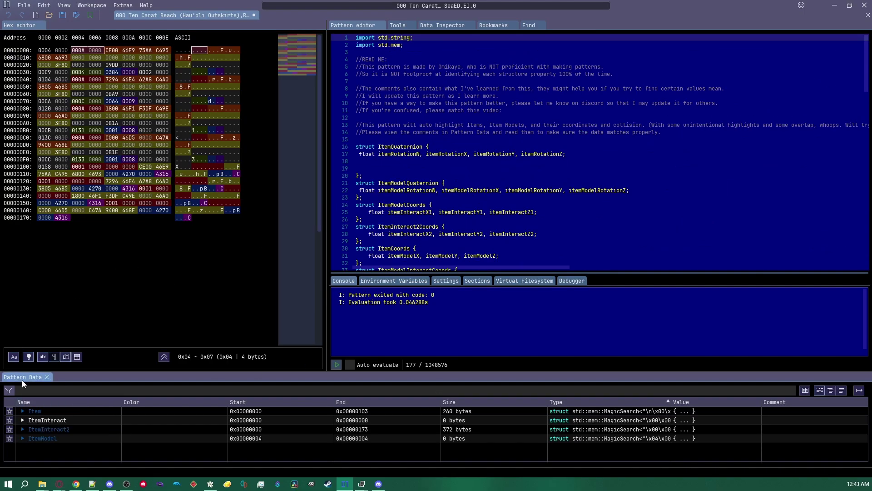
{"action": "left_click", "coordinate": [91, 5]}
{"action": "mouse_move", "coordinate": [64, 5]}
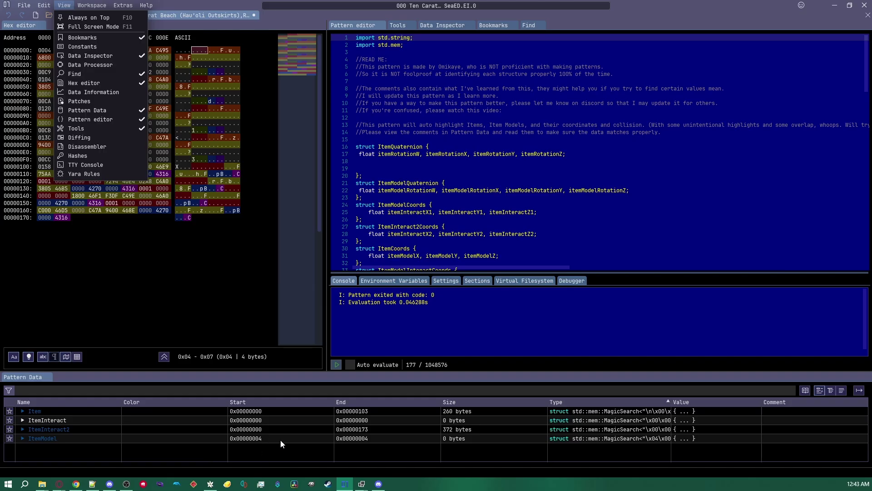
{"action": "left_click", "coordinate": [437, 451]}
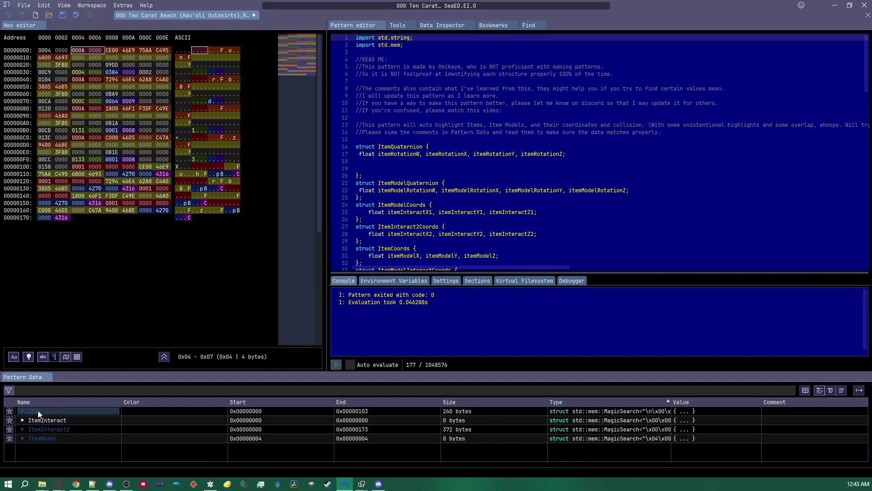
- Expand Item entry [0] in Pattern Data, go to its itemObjectType, and enlarge the Pattern Data pane to show all its fields
{"action": "left_click", "coordinate": [24, 411]}
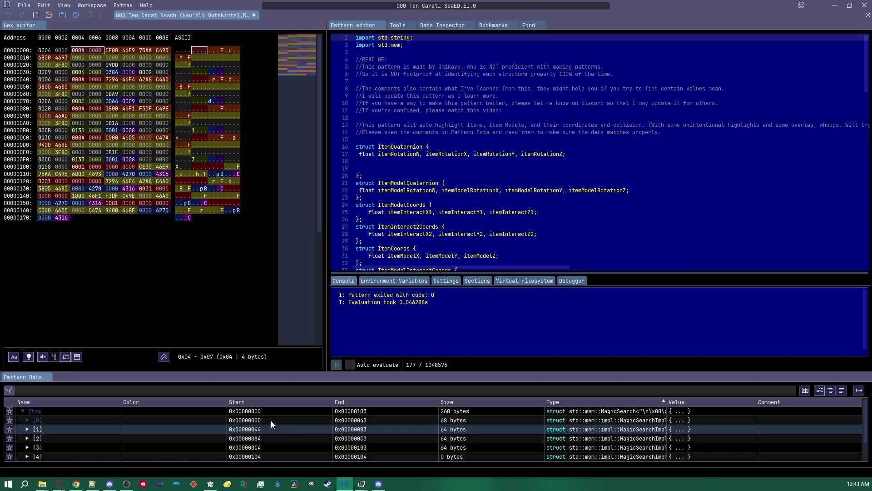
{"action": "scroll", "coordinate": [218, 440], "scroll_direction": "down", "scroll_amount": 2}
{"action": "scroll", "coordinate": [206, 445], "scroll_direction": "up", "scroll_amount": 2}
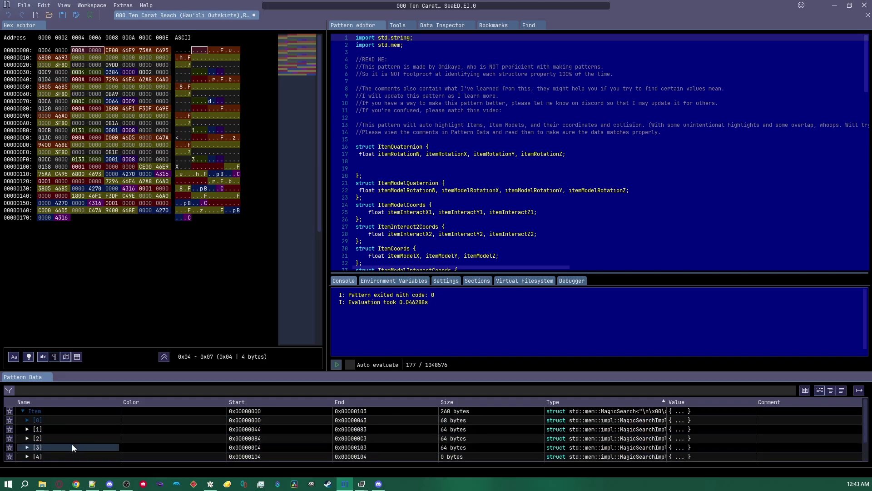
{"action": "left_click", "coordinate": [27, 420]}
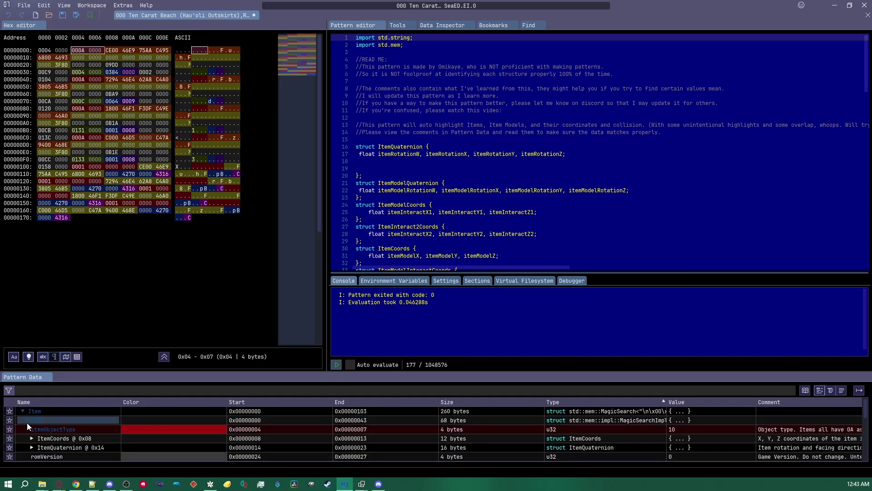
{"action": "double_click", "coordinate": [53, 432]}
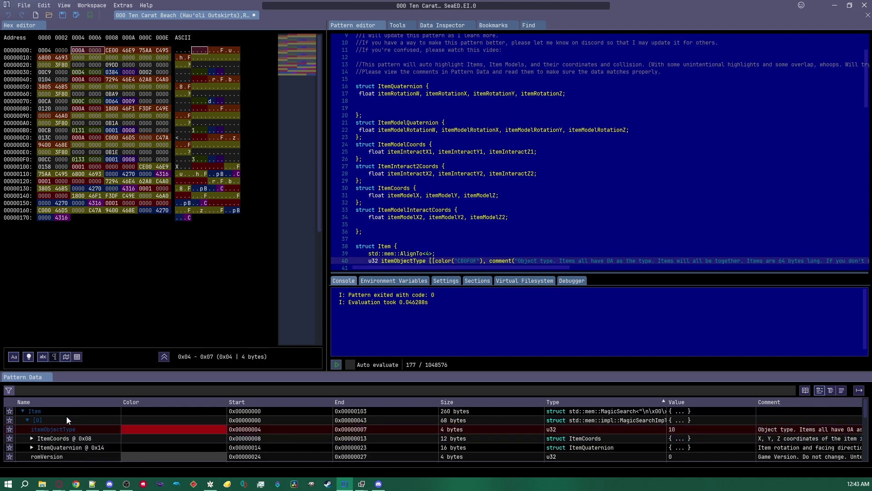
{"action": "left_click_drag", "start_coordinate": [129, 371], "coordinate": [33, 265]}
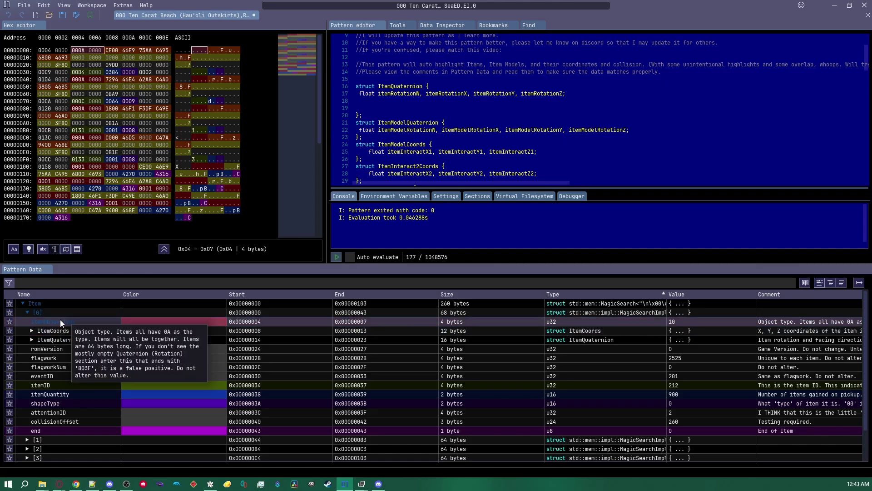
- Collapse Item entry [0], expand entry [1], select its itemObjectType bytes and bring up the Item struct code
{"action": "left_click", "coordinate": [27, 312]}
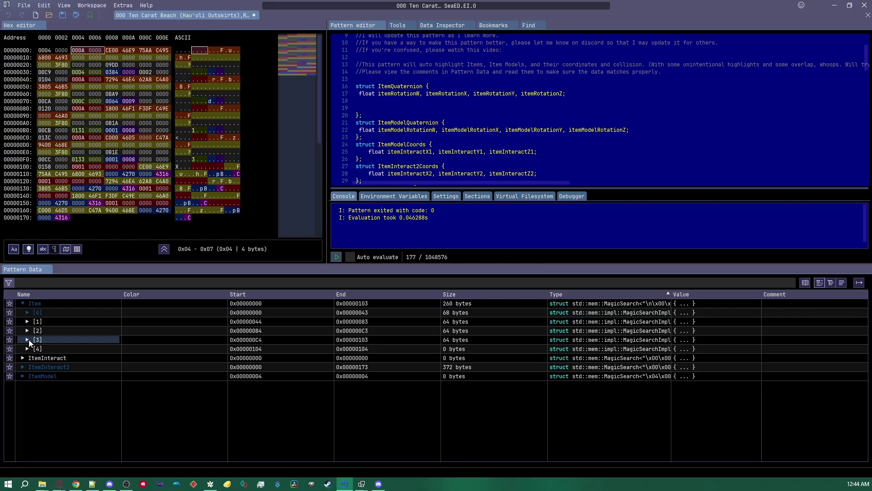
{"action": "left_click", "coordinate": [29, 320]}
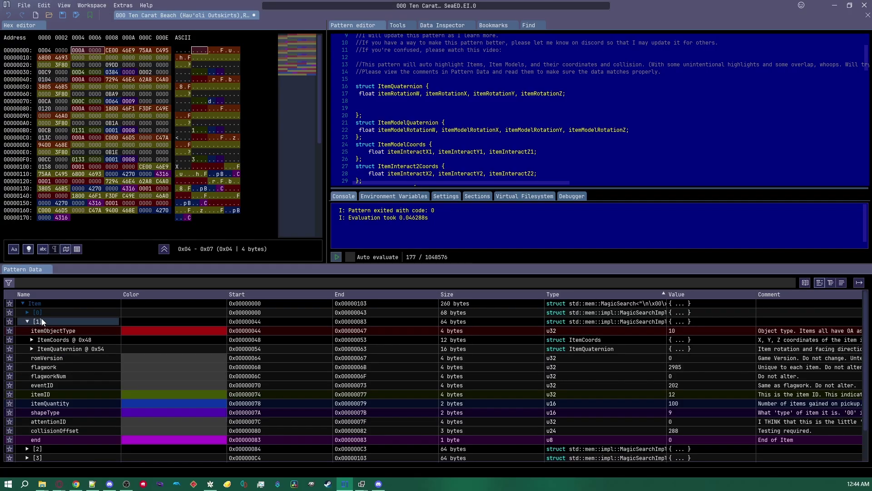
{"action": "left_click", "coordinate": [53, 329]}
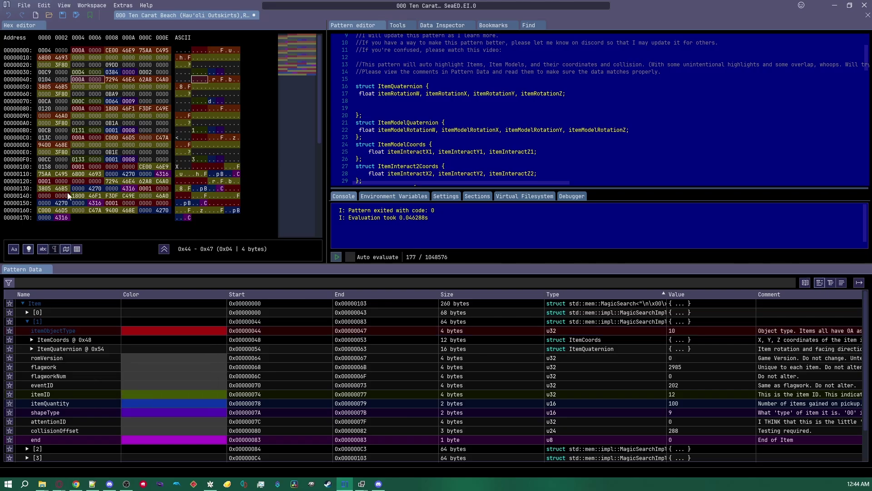
{"action": "mouse_move", "coordinate": [78, 80]}
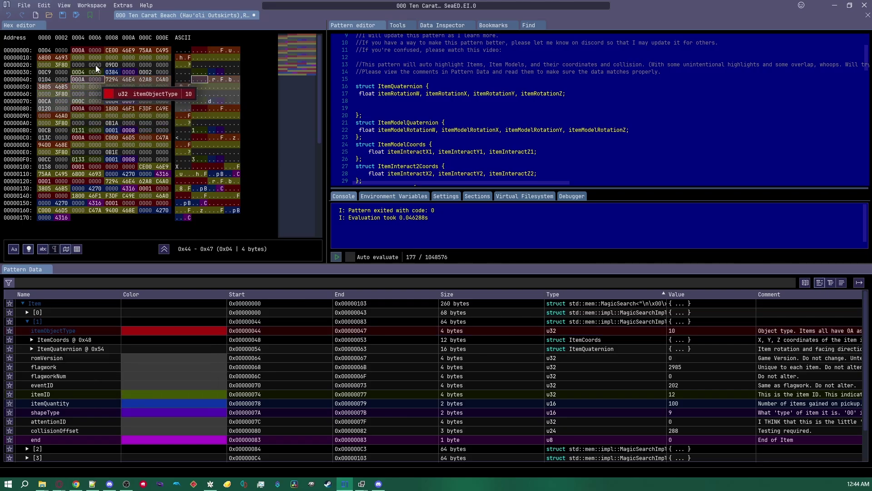
{"action": "scroll", "coordinate": [472, 148], "scroll_direction": "up", "scroll_amount": 3}
{"action": "scroll", "coordinate": [473, 147], "scroll_direction": "down", "scroll_amount": 10}
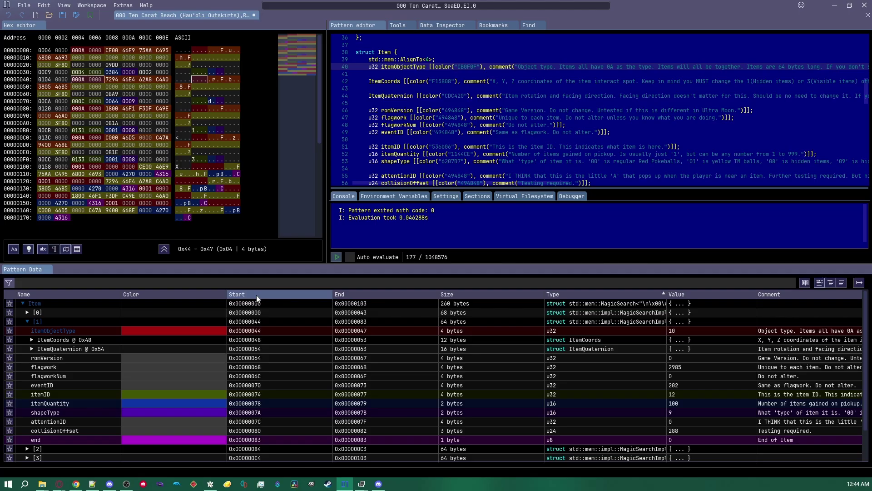
- Hide the Start, End, Type and Color columns in Pattern Data and narrow Size and Value to make room for the comments
{"action": "right_click", "coordinate": [270, 298]}
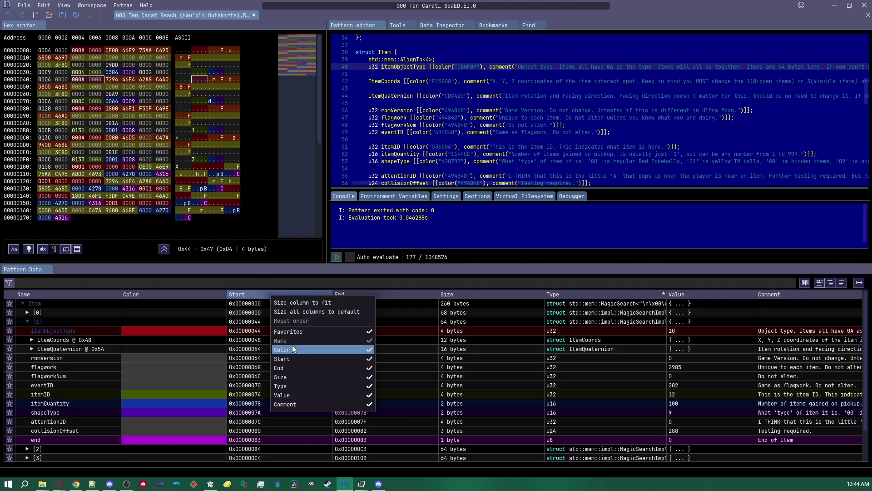
{"action": "left_click", "coordinate": [293, 359]}
{"action": "left_click", "coordinate": [293, 366]}
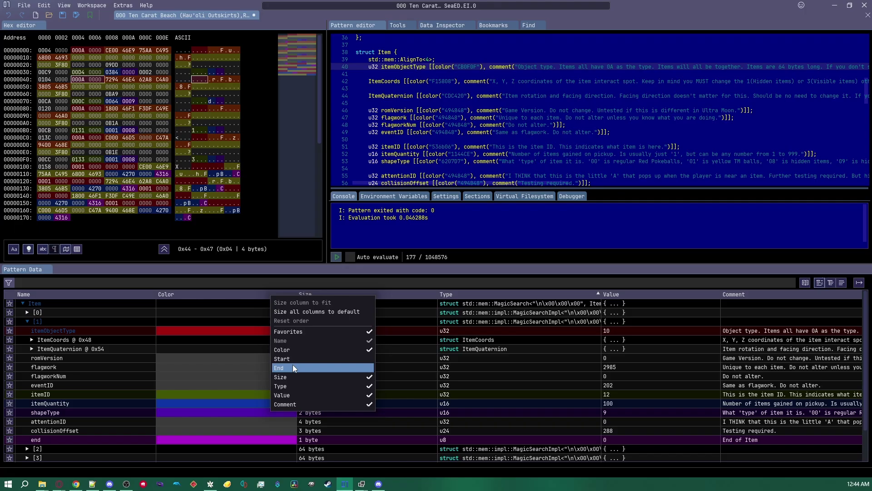
{"action": "left_click", "coordinate": [287, 387]}
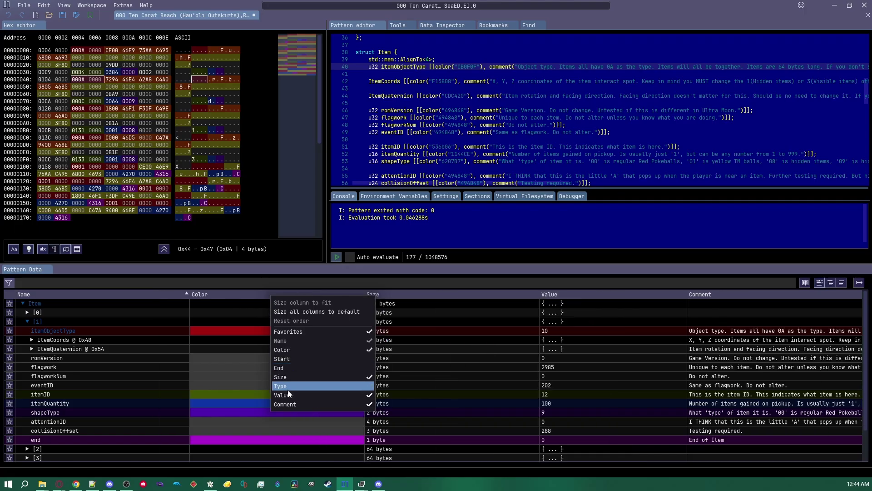
{"action": "left_click", "coordinate": [298, 350]}
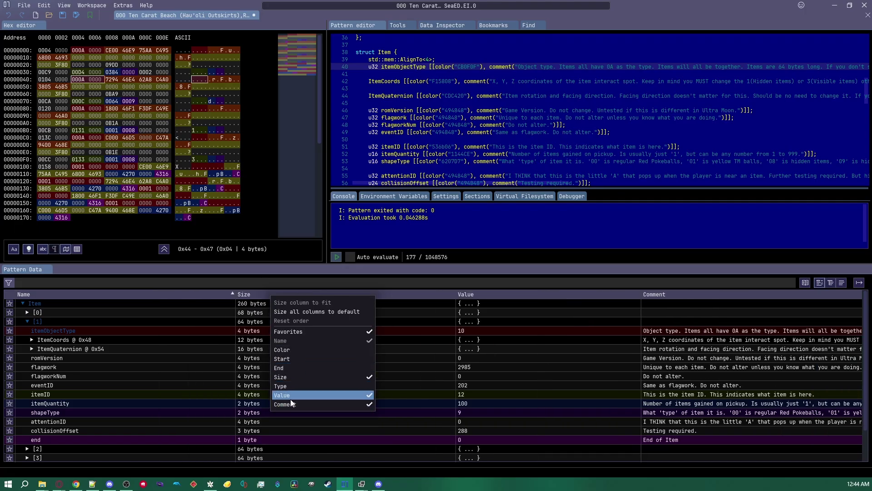
{"action": "left_click", "coordinate": [639, 302]}
{"action": "left_click_drag", "start_coordinate": [631, 292], "coordinate": [299, 301]}
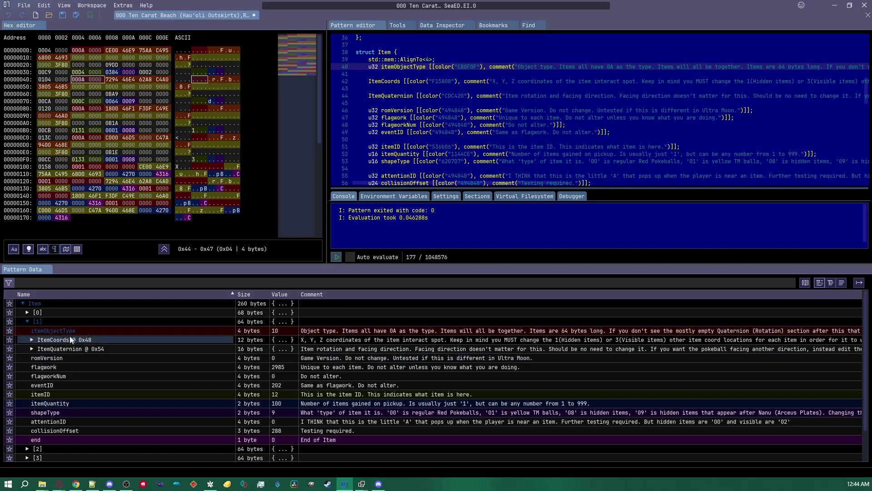
- Expand ItemQuaternion in Item entry [1] and locate its itemRotationW, itemRotationX and itemRotationZ bytes in the hex data
{"action": "mouse_move", "coordinate": [76, 332]}
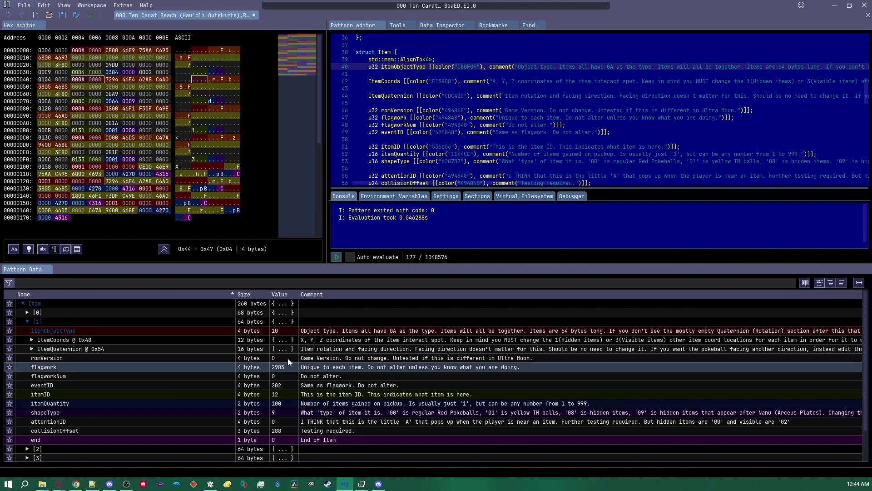
{"action": "mouse_move", "coordinate": [383, 336]}
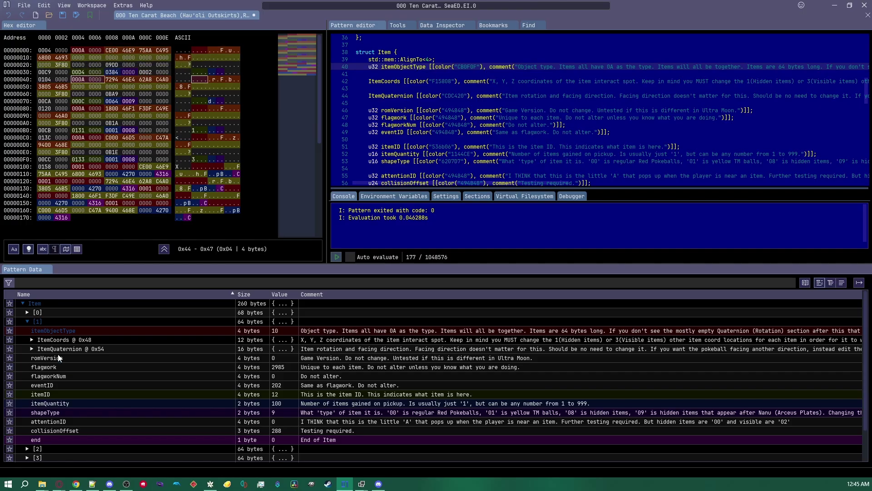
{"action": "left_click", "coordinate": [32, 349]}
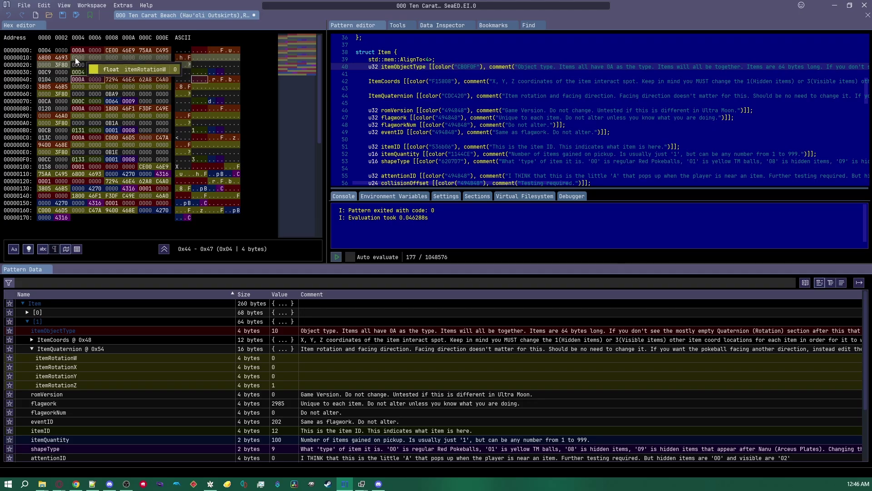
{"action": "left_click", "coordinate": [54, 358]}
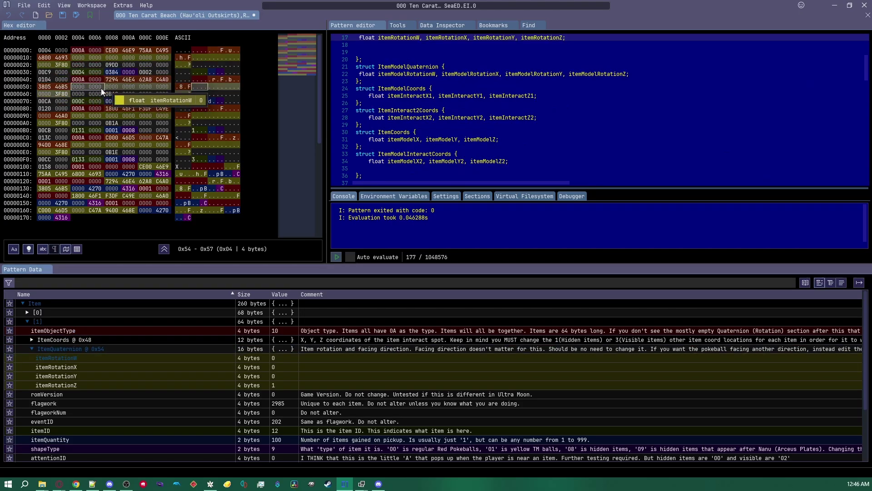
{"action": "left_click", "coordinate": [56, 367]}
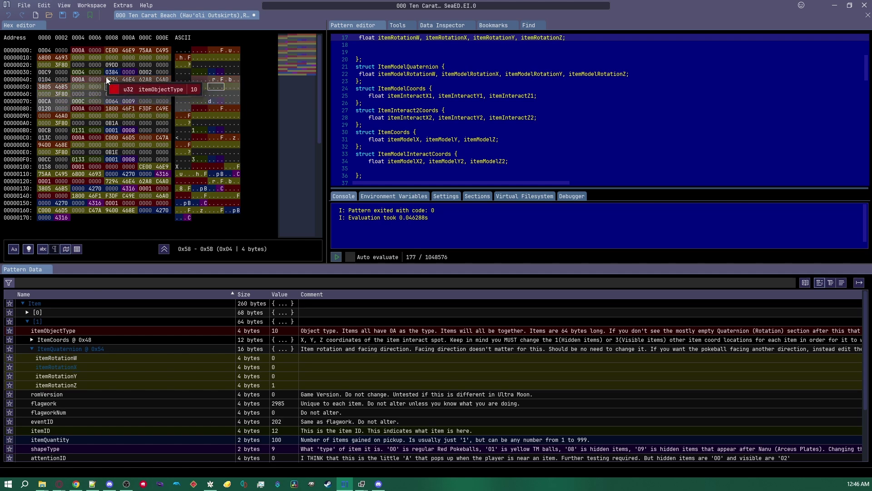
{"action": "left_click", "coordinate": [52, 385]}
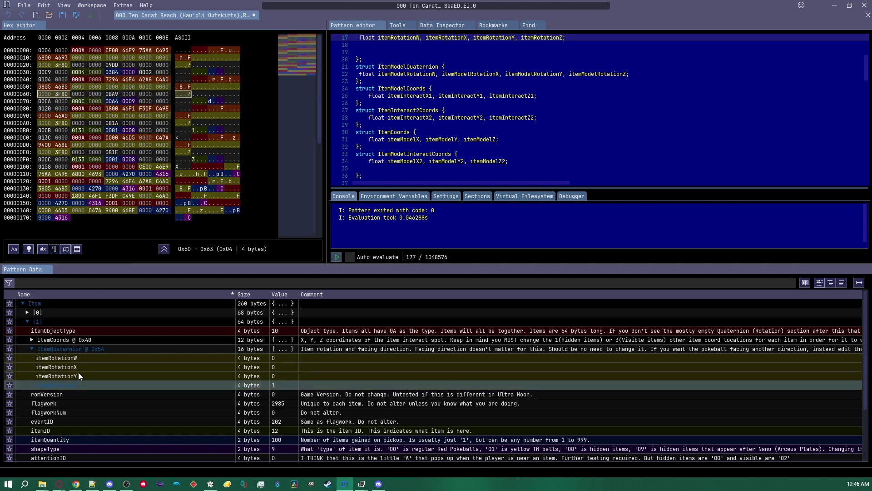
- Point out the romVersion and flagwork bytes of Item entry [1] in the hex data, from 0x64 to 0x6B
{"action": "left_click", "coordinate": [82, 96]}
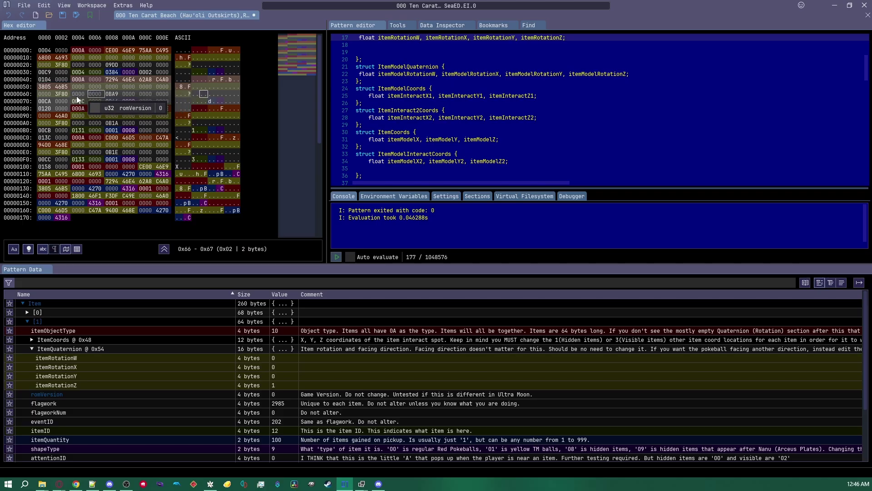
{"action": "left_click_drag", "start_coordinate": [80, 94], "coordinate": [94, 94]}
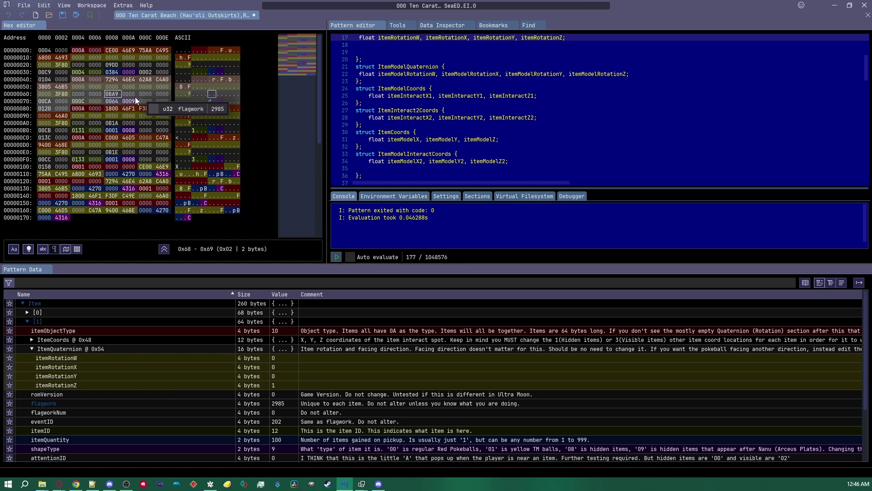
{"action": "left_click", "coordinate": [116, 94]}
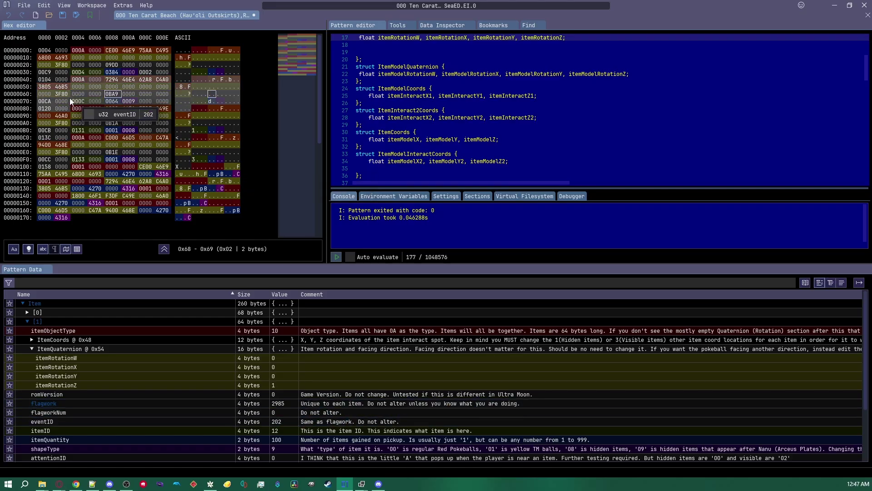
{"action": "left_click", "coordinate": [132, 95]}
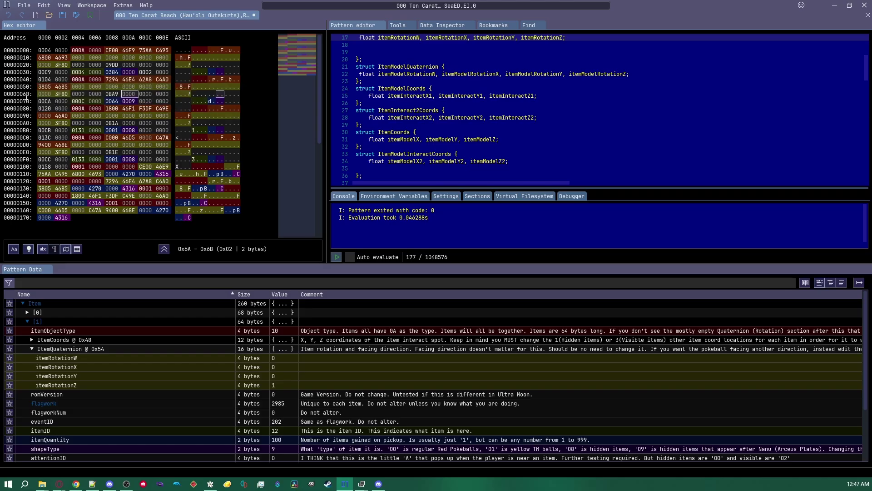
- Select the eventID bytes at 0x70–0x73 and the itemID bytes at 0x74–0x77 of Item entry [1]
{"action": "left_click", "coordinate": [46, 104]}
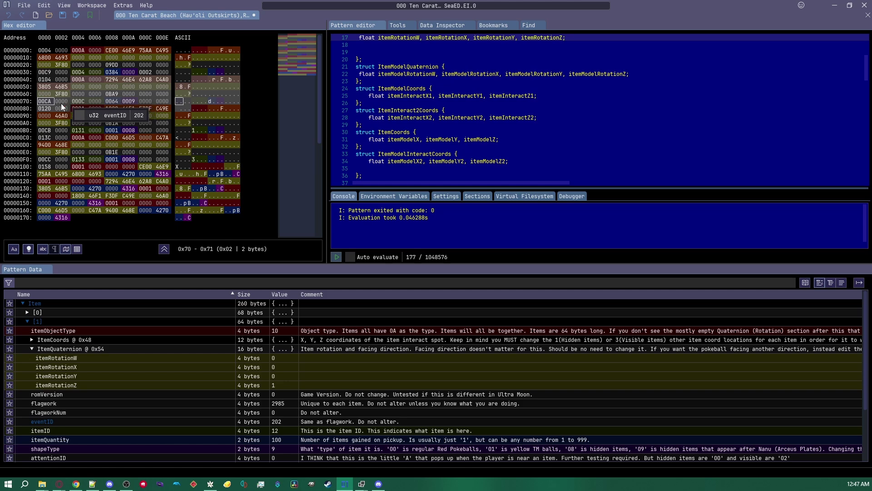
{"action": "key", "text": "Right"}
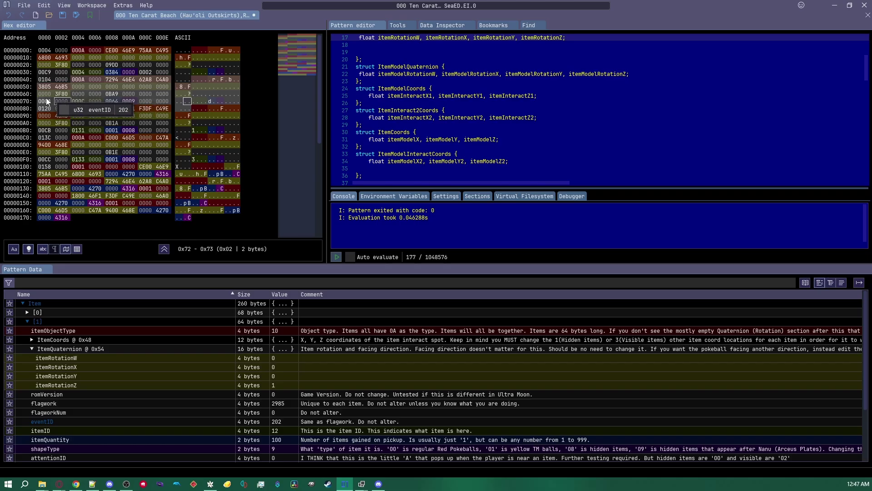
{"action": "left_click", "coordinate": [78, 101]}
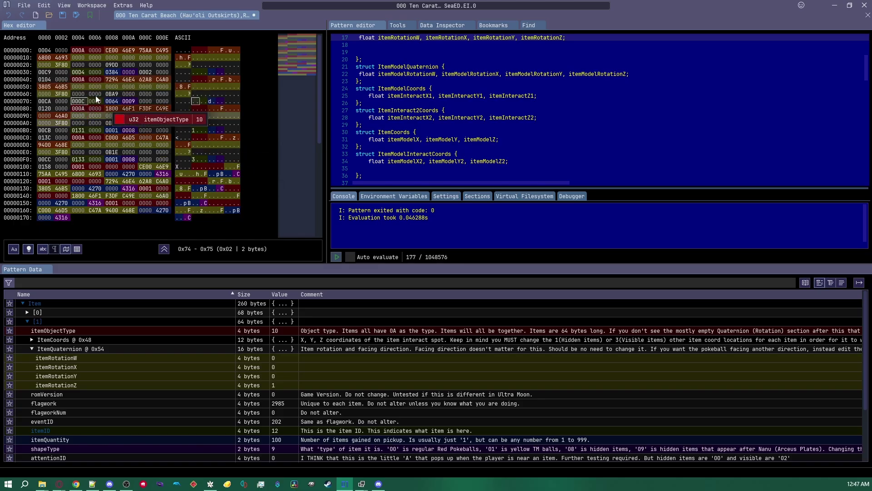
{"action": "left_click_drag", "start_coordinate": [84, 99], "coordinate": [95, 104]}
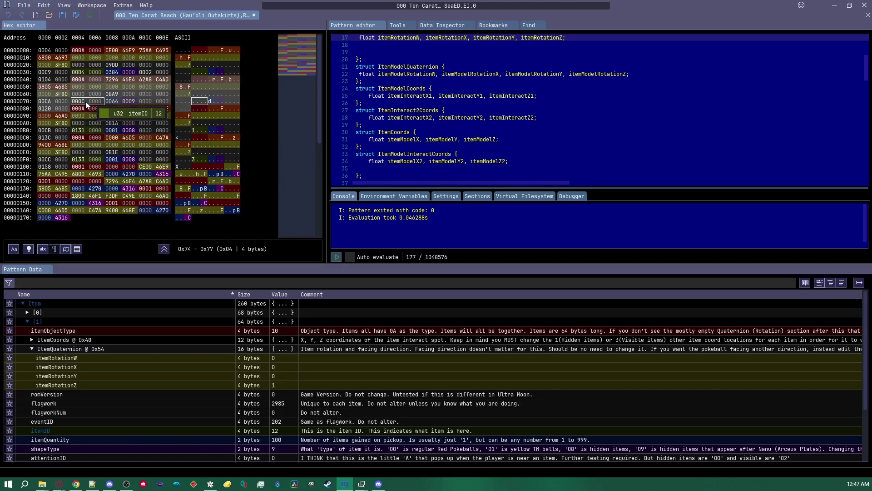
{"action": "left_click", "coordinate": [84, 102]}
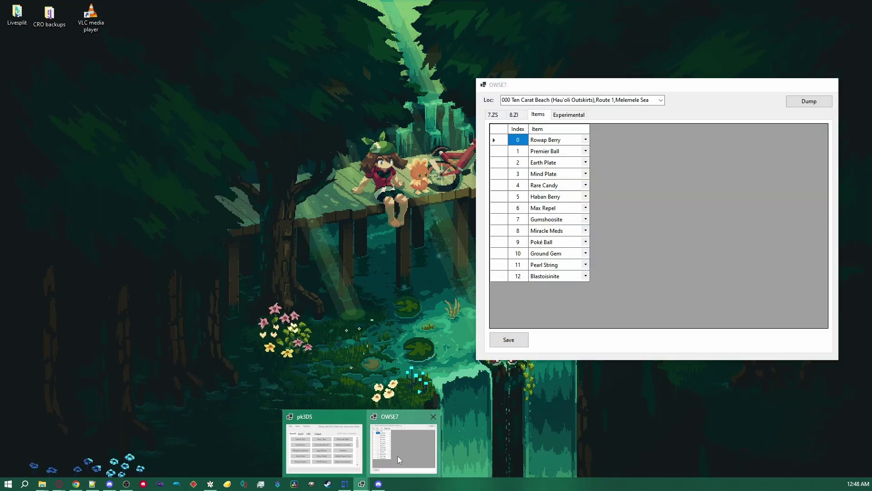
- Bring up OWSE7's item list for location 000, and switch to Bulbapedia's list of items by index number in the browser
{"action": "left_click", "coordinate": [397, 456]}
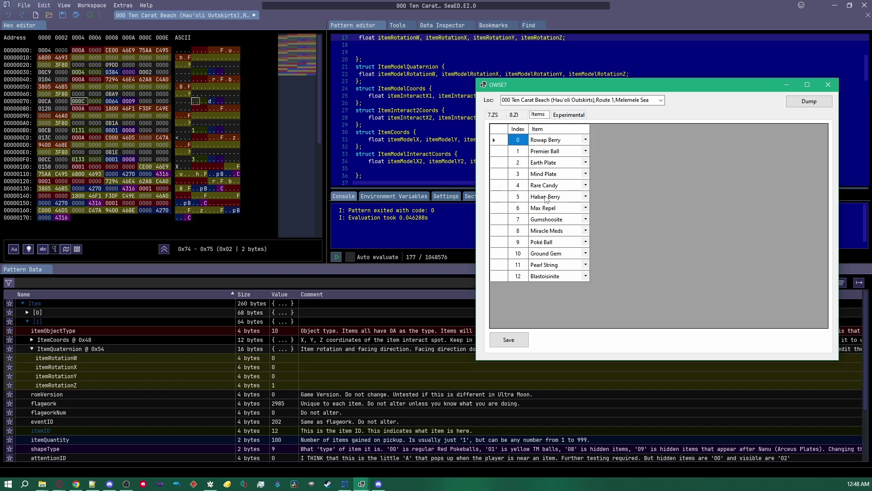
{"action": "mouse_move", "coordinate": [72, 102]}
{"action": "mouse_move", "coordinate": [60, 486]}
{"action": "left_click", "coordinate": [74, 457]}
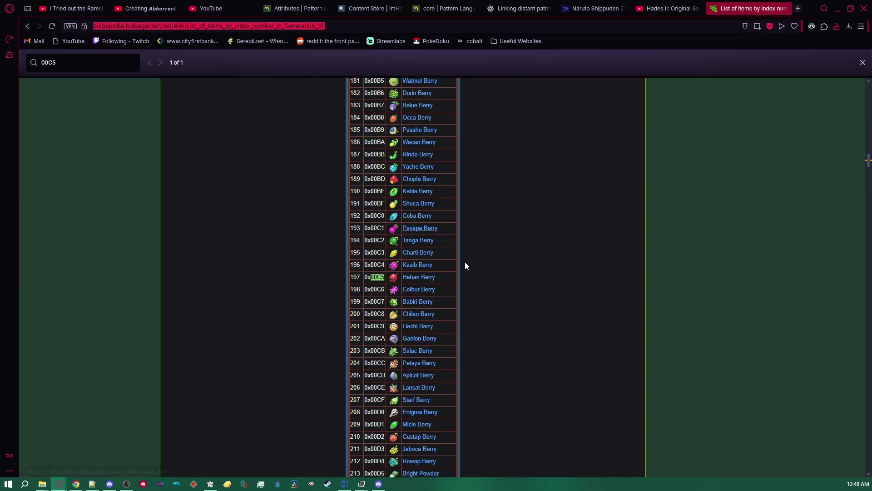
- Find the Premier Ball row and its hex index 0x000C near the start of Bulbapedia's Generation VII item list
{"action": "left_click", "coordinate": [448, 89]}
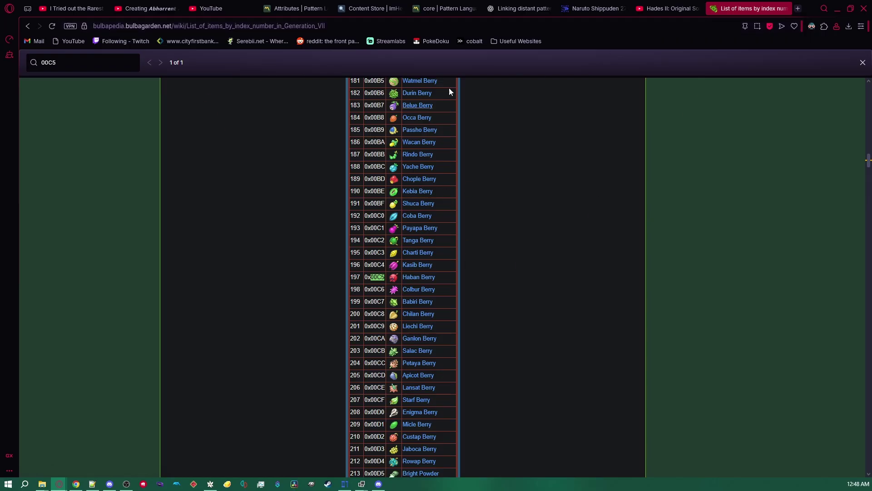
{"action": "scroll", "coordinate": [599, 244], "scroll_direction": "up", "scroll_amount": 20}
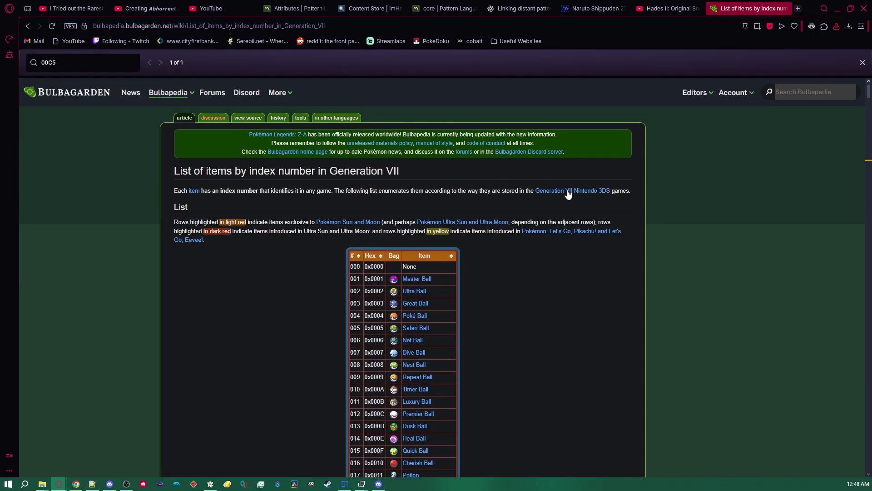
{"action": "double_click", "coordinate": [369, 279]}
{"action": "scroll", "coordinate": [633, 361], "scroll_direction": "down", "scroll_amount": 3}
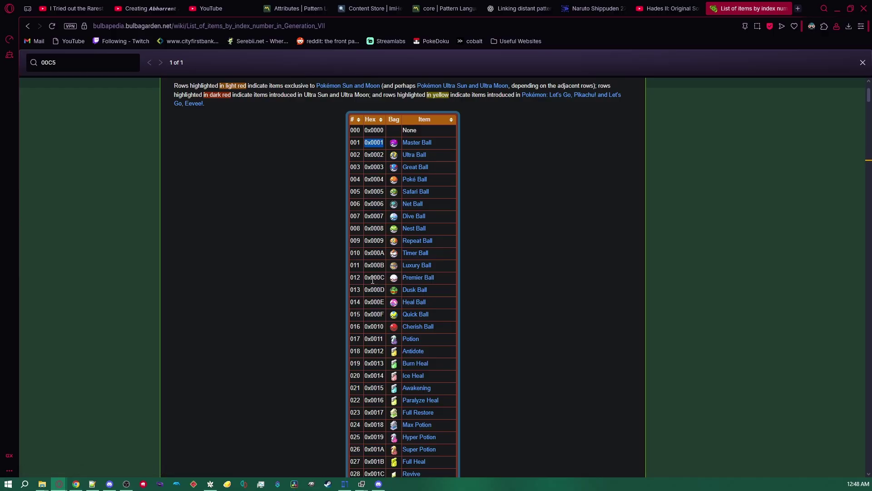
{"action": "left_click_drag", "start_coordinate": [442, 280], "coordinate": [394, 278]}
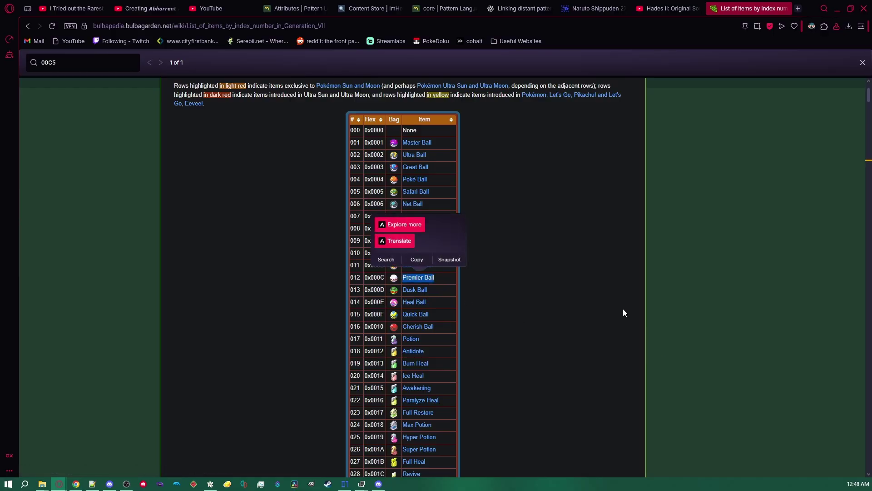
{"action": "left_click", "coordinate": [595, 315]}
- Compare the Premier Ball at index 1 of OWSE7's item list for location 000 with Bulbapedia's item list
{"action": "mouse_move", "coordinate": [373, 481]}
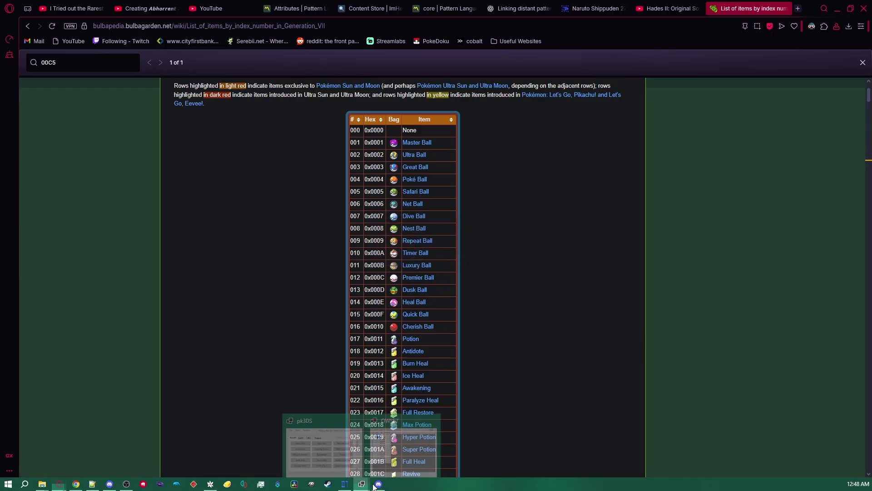
{"action": "left_click", "coordinate": [413, 457]}
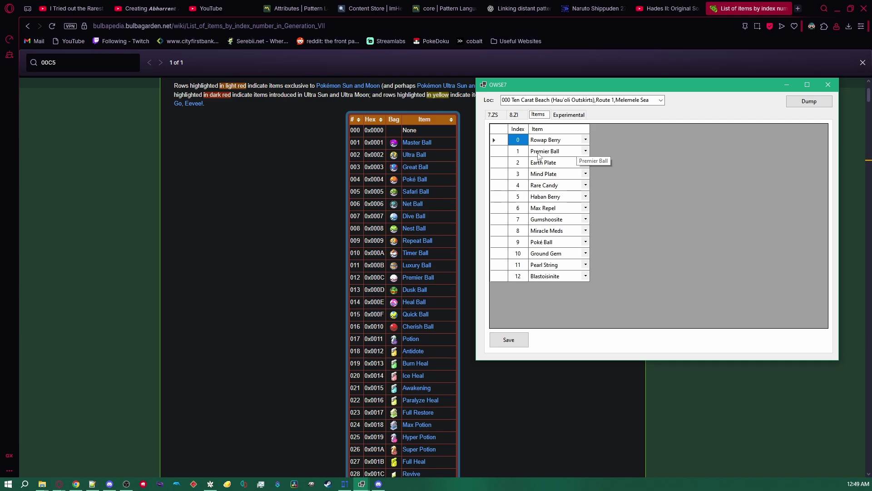
{"action": "left_click", "coordinate": [349, 297]}
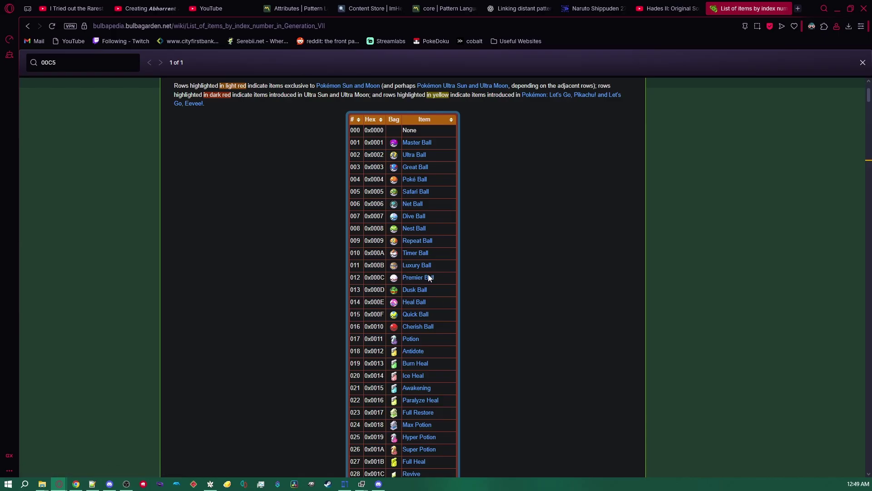
{"action": "mouse_move", "coordinate": [362, 484]}
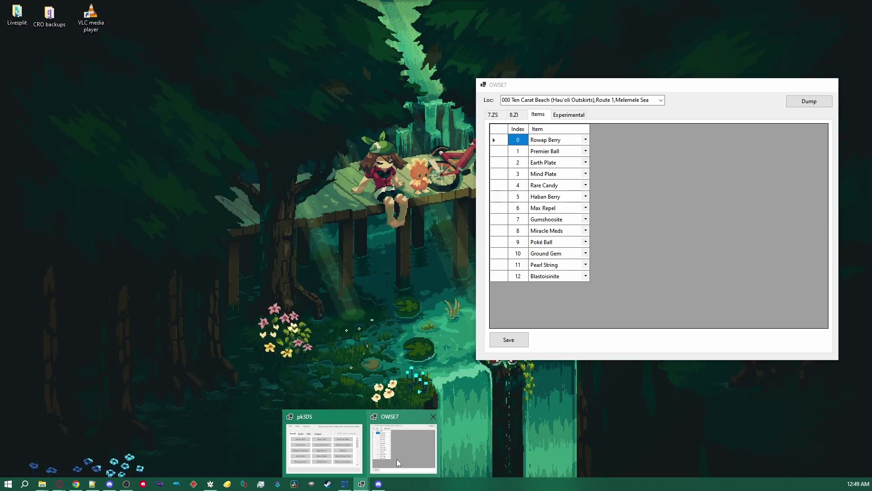
{"action": "left_click", "coordinate": [397, 458]}
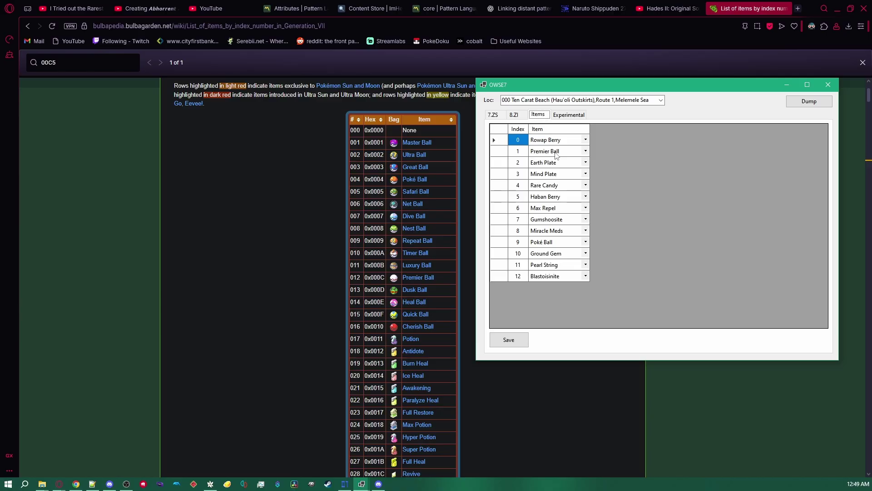
{"action": "left_click", "coordinate": [236, 213]}
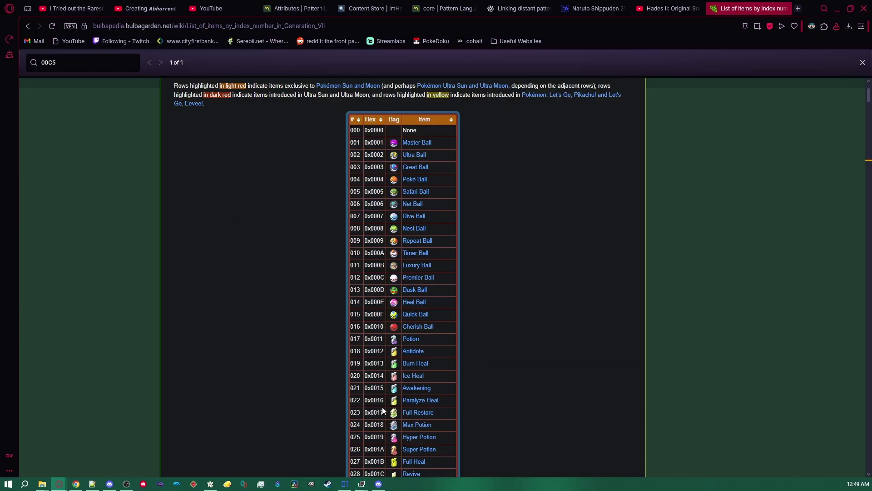
- Look up a replacement item in Bulbapedia's list in Chrome and select the hex index of TM76, 0x0193
{"action": "left_click", "coordinate": [344, 484]}
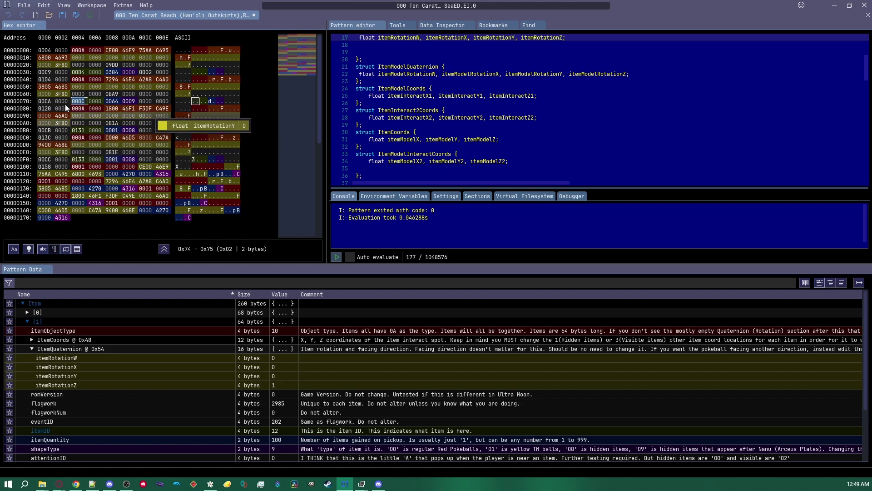
{"action": "mouse_move", "coordinate": [76, 485]}
{"action": "key", "text": "alt+Tab"}
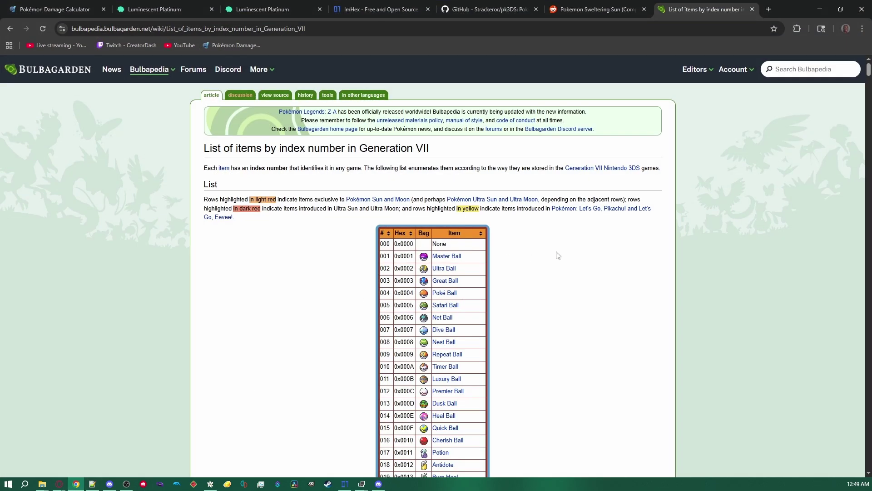
{"action": "scroll", "coordinate": [563, 253], "scroll_direction": "down", "scroll_amount": 6}
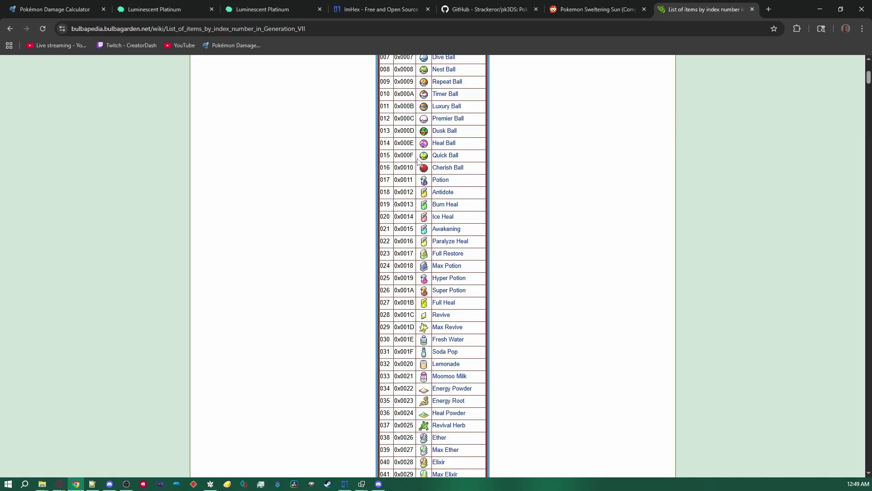
{"action": "scroll", "coordinate": [461, 227], "scroll_direction": "down", "scroll_amount": 20}
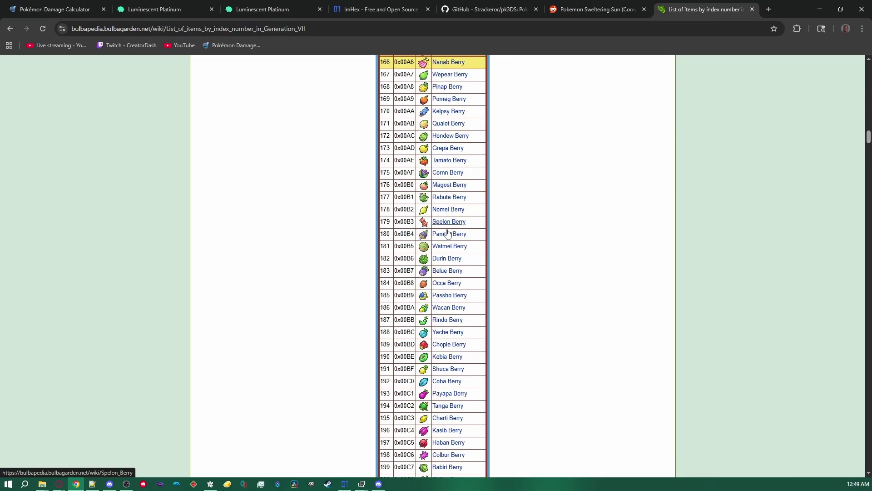
{"action": "scroll", "coordinate": [447, 233], "scroll_direction": "down", "scroll_amount": 20}
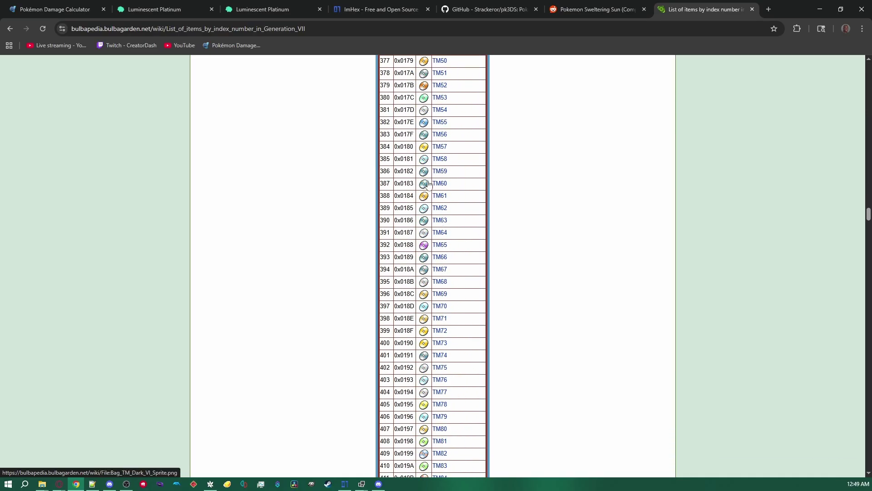
{"action": "scroll", "coordinate": [429, 184], "scroll_direction": "down", "scroll_amount": 20}
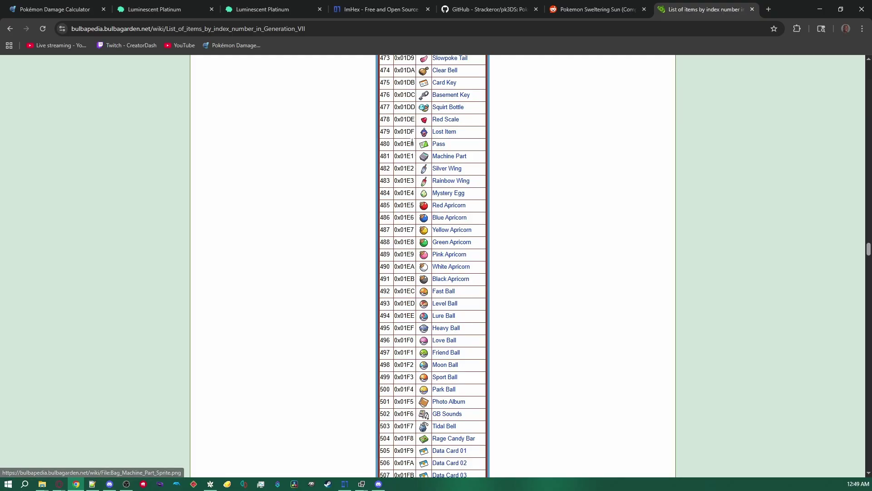
{"action": "scroll", "coordinate": [412, 143], "scroll_direction": "up", "scroll_amount": 20}
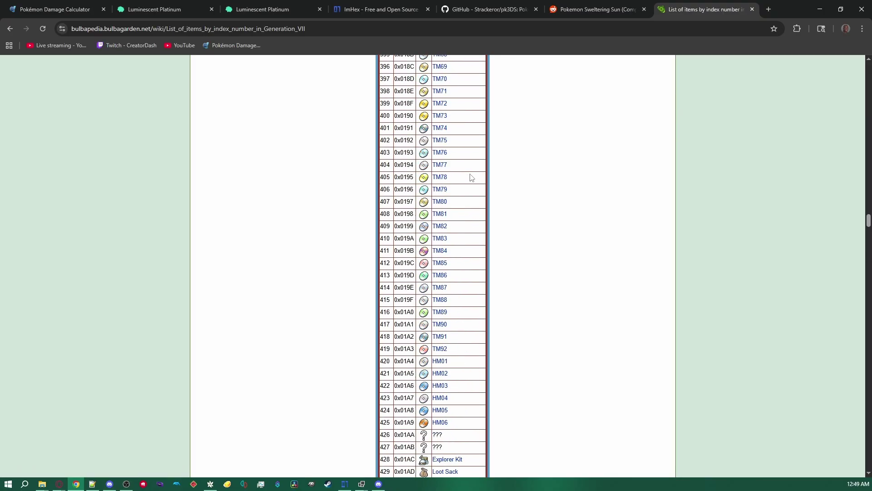
{"action": "left_click_drag", "start_coordinate": [400, 153], "coordinate": [413, 153]}
{"action": "left_click", "coordinate": [327, 383]}
- Switch to ImHex, enter 0193 as the itemID of Item entry [1] at 0x74, and undo the change
{"action": "left_click", "coordinate": [344, 486]}
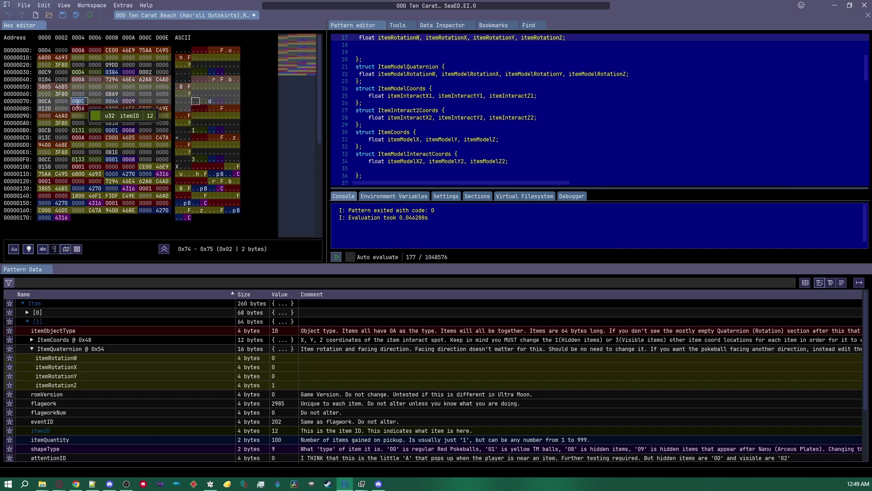
{"action": "type", "text": "0193"}
{"action": "left_click", "coordinate": [112, 94]}
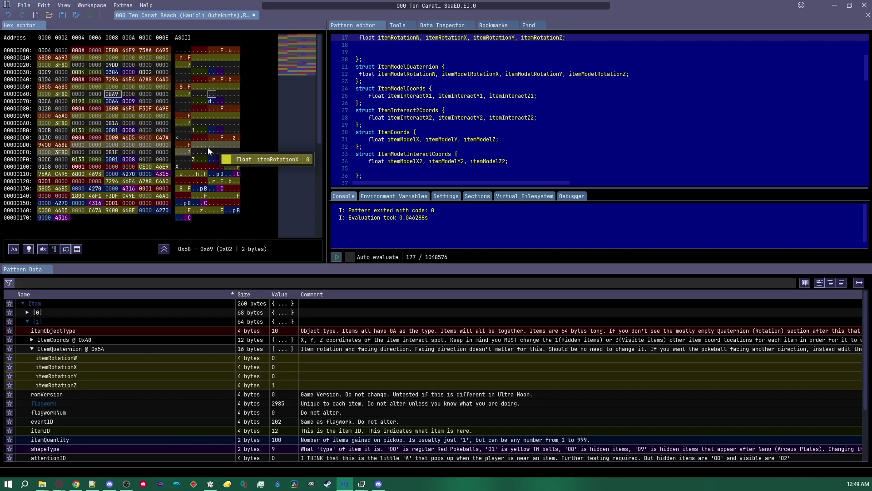
{"action": "key", "text": "ctrl+z"}
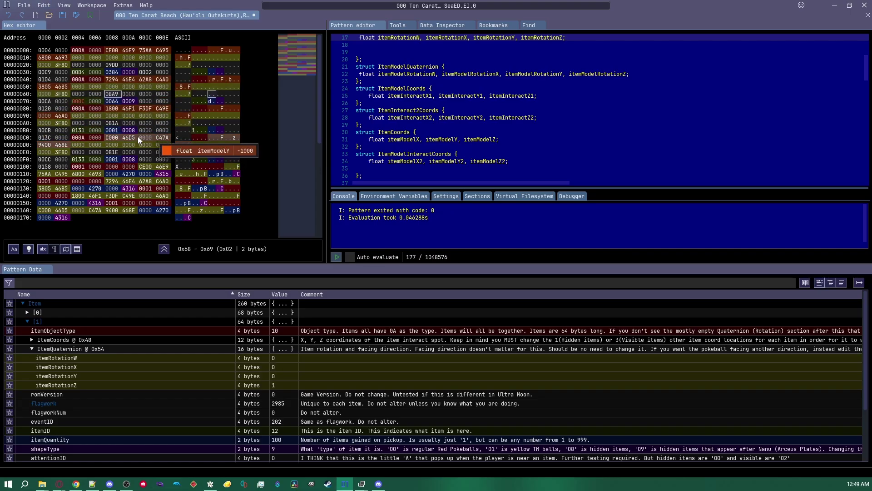
- Set the itemQuantity of Item entry [1] at 0x78 to 452 through its uint16_t value in the data inspector
{"action": "left_click", "coordinate": [95, 100]}
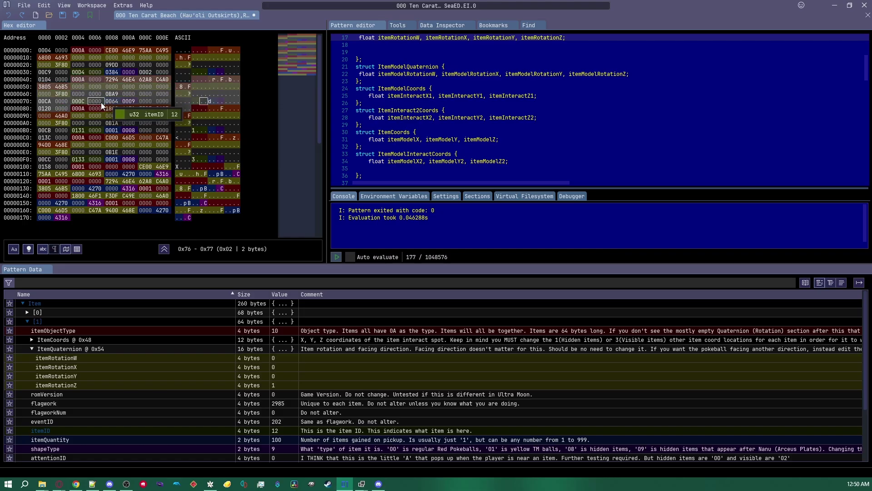
{"action": "left_click", "coordinate": [114, 104]}
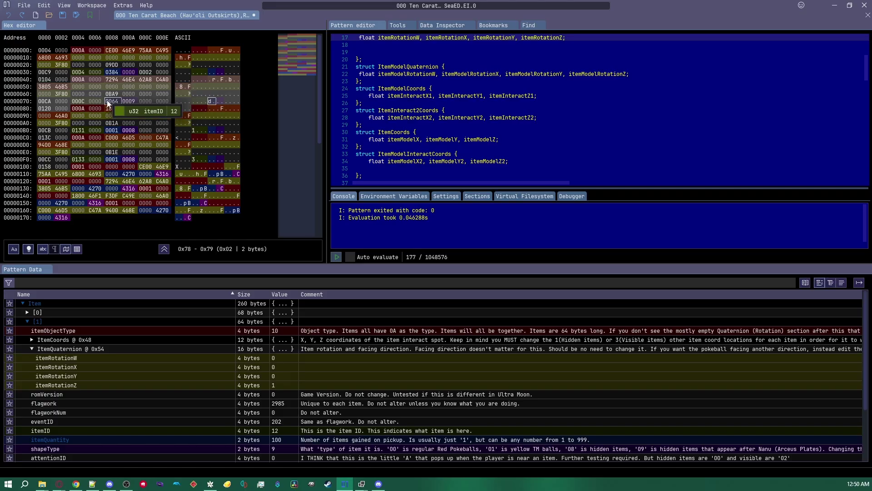
{"action": "left_click", "coordinate": [438, 27]}
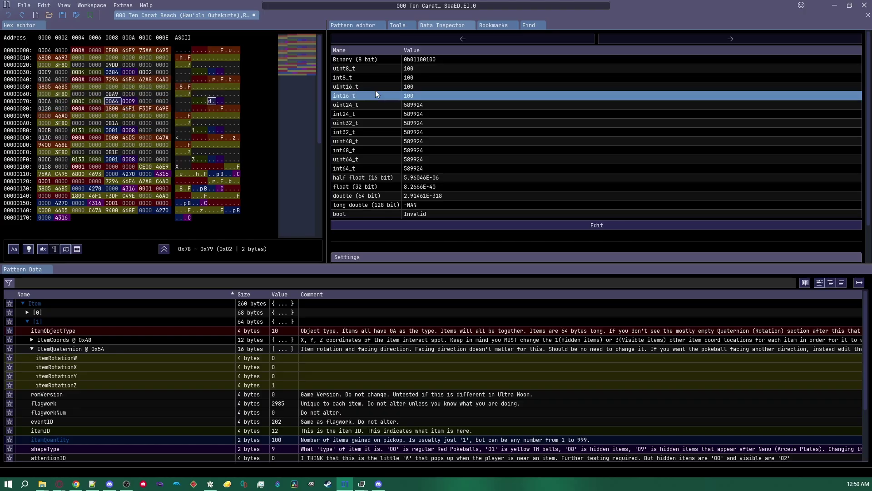
{"action": "double_click", "coordinate": [411, 87]}
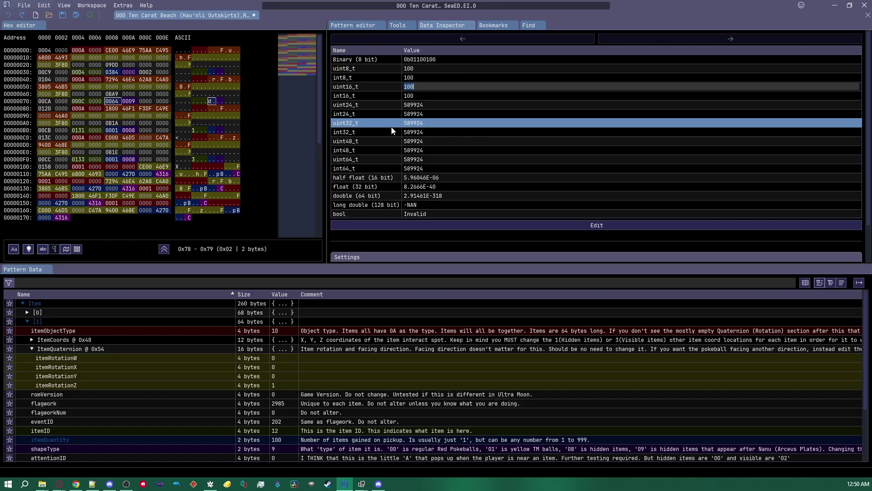
{"action": "type", "text": "452"}
{"action": "key", "text": "Return"}
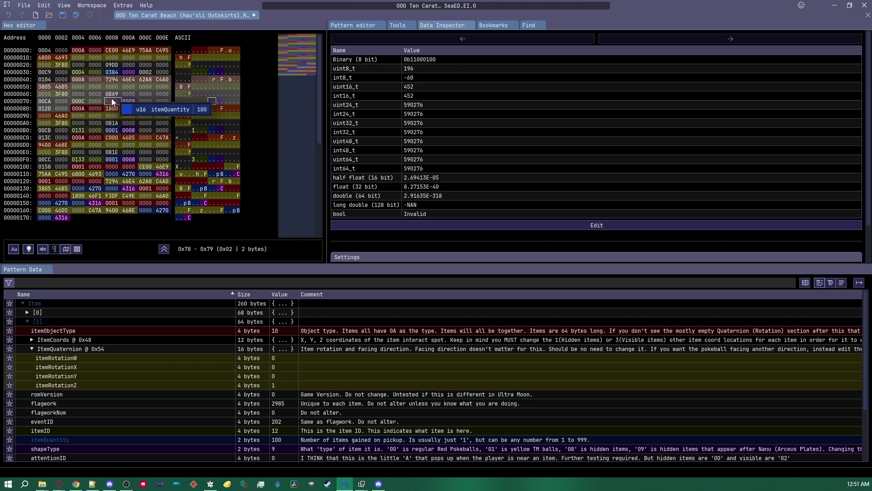
- Change the uint16_t itemQuantity of Item entry [1] to 1, and set it back to 100
{"action": "double_click", "coordinate": [415, 86]}
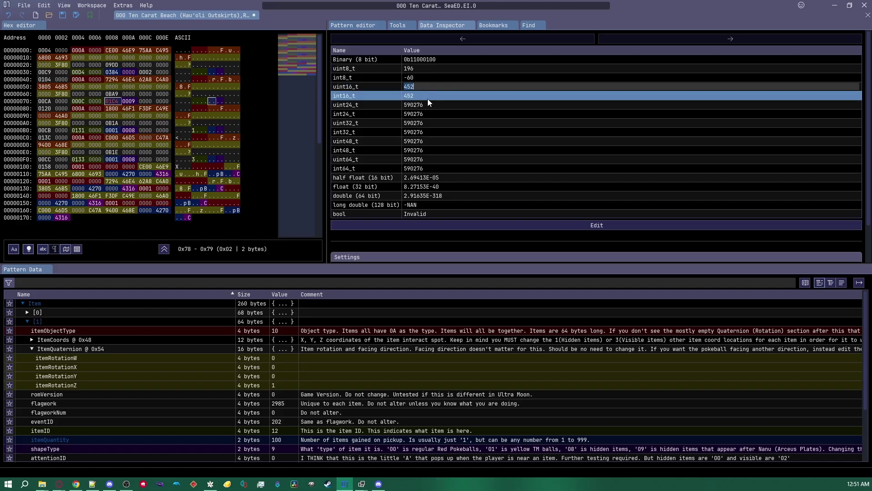
{"action": "type", "text": "1"}
{"action": "key", "text": "Return"}
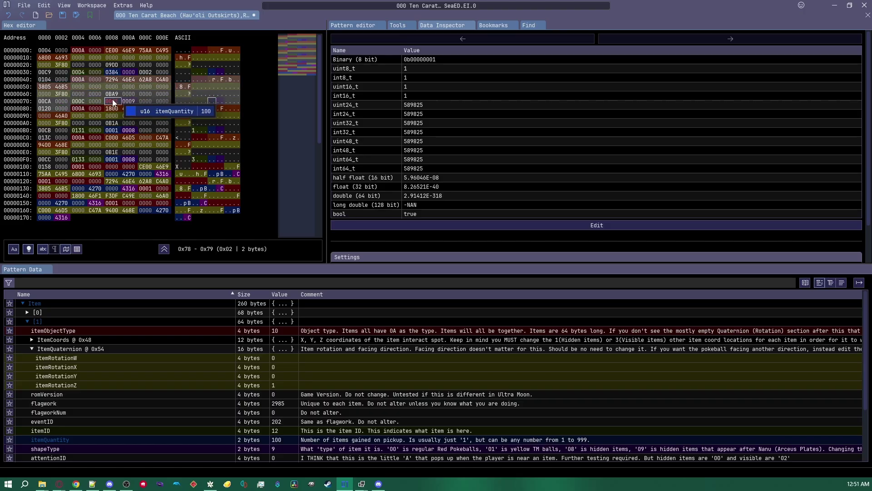
{"action": "double_click", "coordinate": [413, 85]}
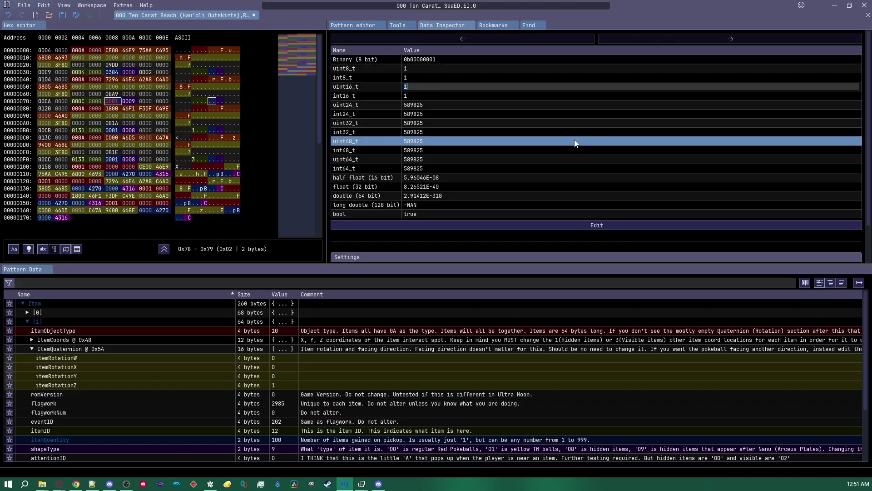
{"action": "type", "text": "100"}
{"action": "key", "text": "Return"}
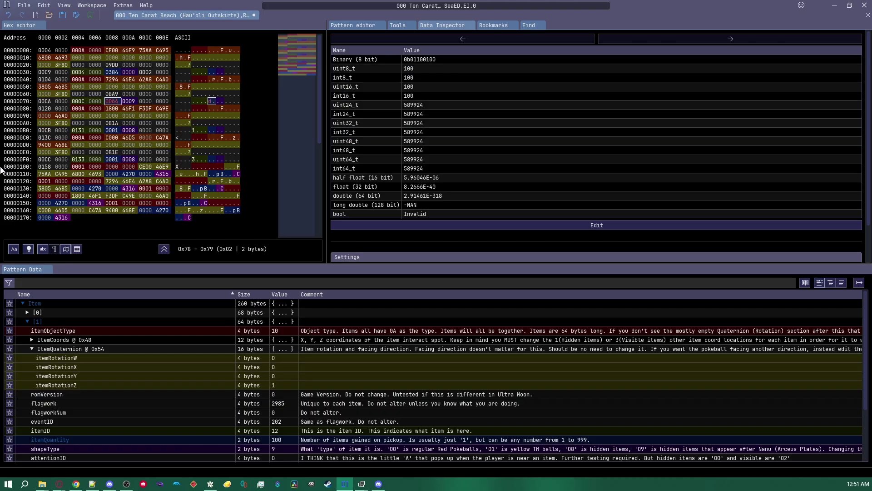
- Select the shapeType bytes of Item entry [1] at 0x7A and read the field's comment in the pattern data
{"action": "left_click", "coordinate": [129, 101]}
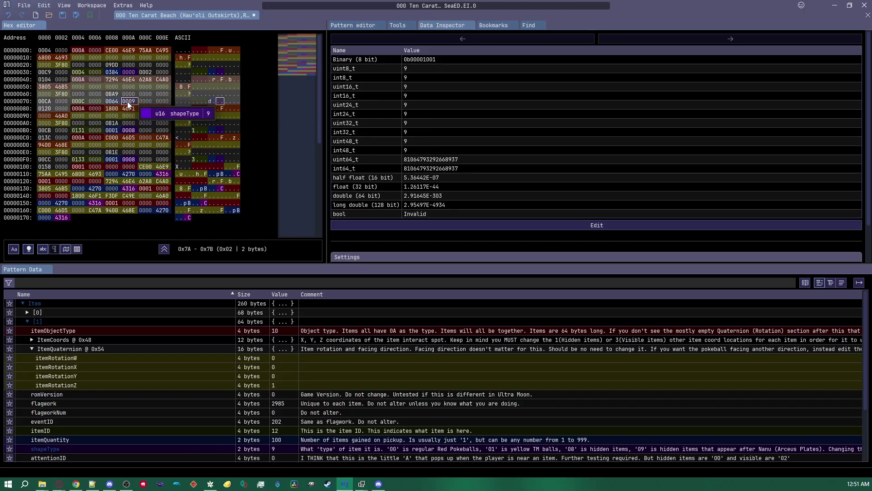
{"action": "mouse_move", "coordinate": [115, 103]}
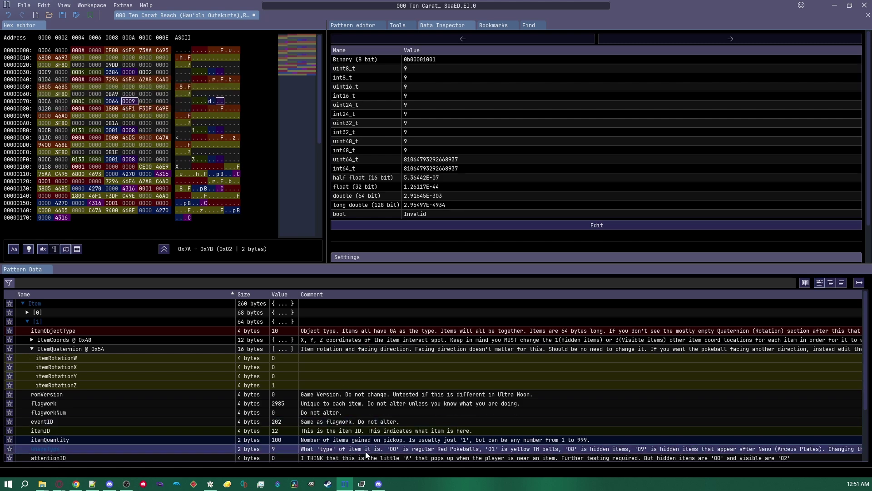
{"action": "mouse_move", "coordinate": [315, 450]}
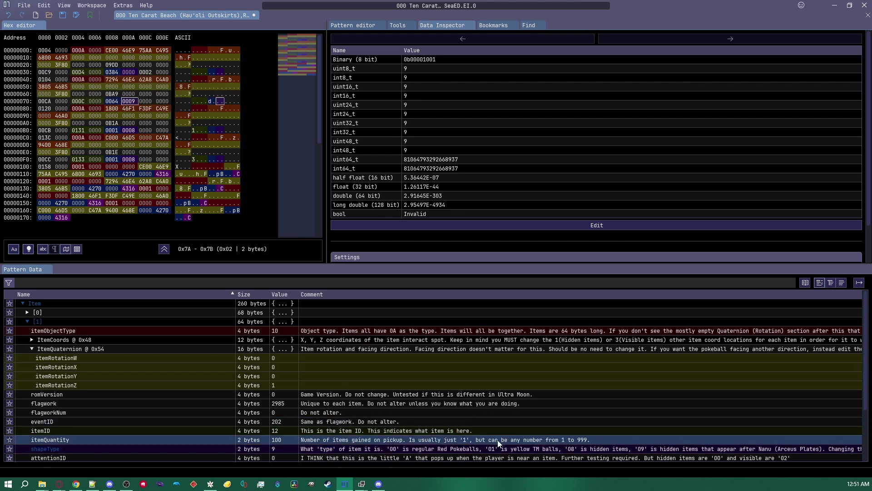
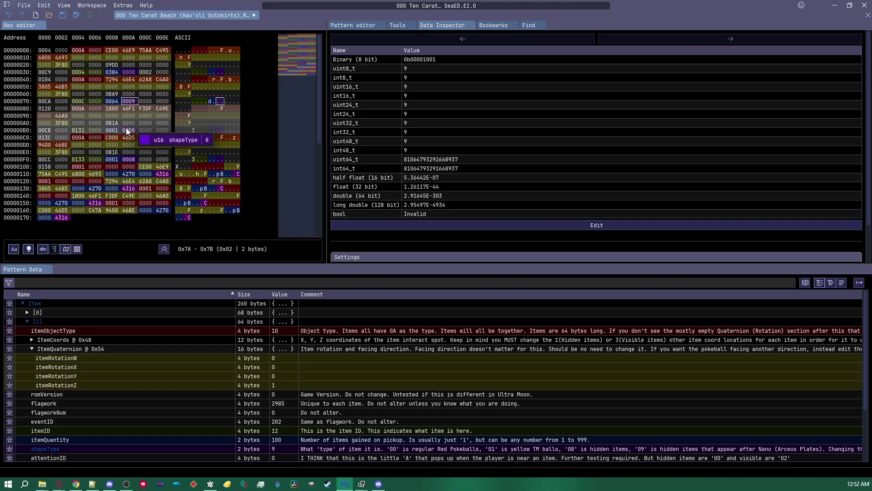
- Set the shapeType of Item entry [0] at 0x3A to 0001
{"action": "left_click", "coordinate": [130, 71]}
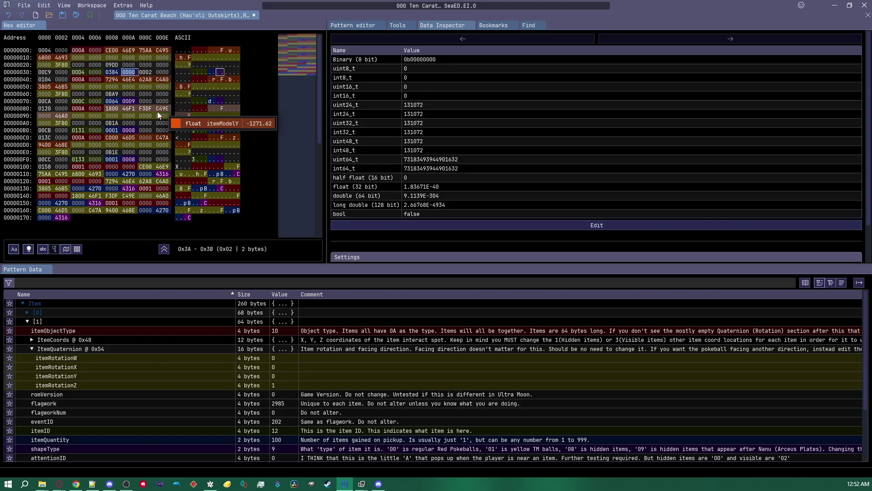
{"action": "type", "text": "0001"}
{"action": "key", "text": "Return"}
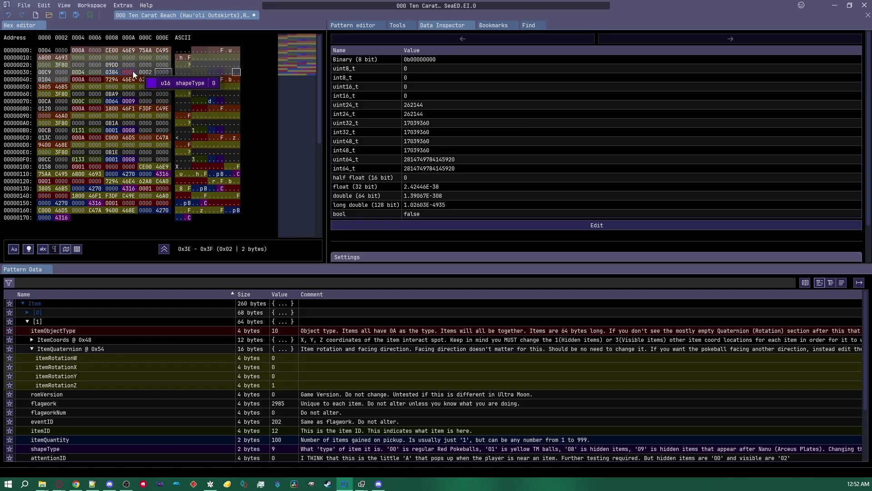
- Set the shapeType of Item entry [0] at 0x3A to 0000, and examine its neighbouring attentionID and eventID bytes
{"action": "left_click", "coordinate": [131, 72]}
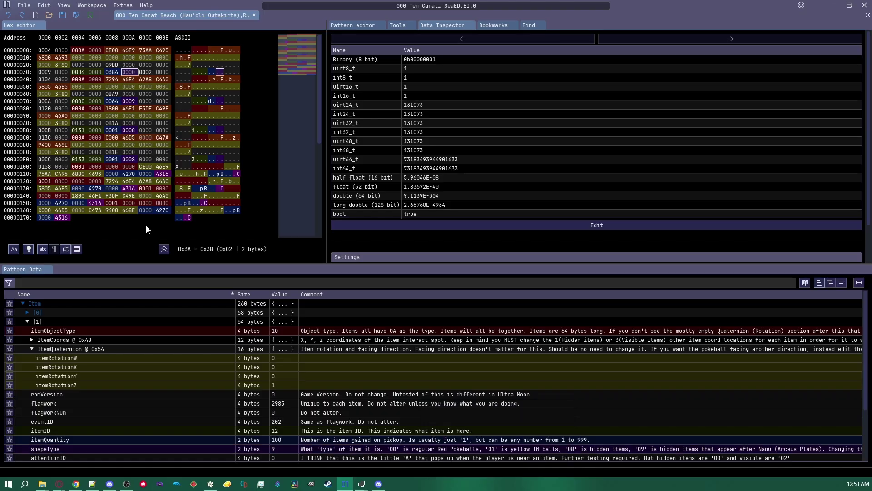
{"action": "left_click", "coordinate": [148, 70]}
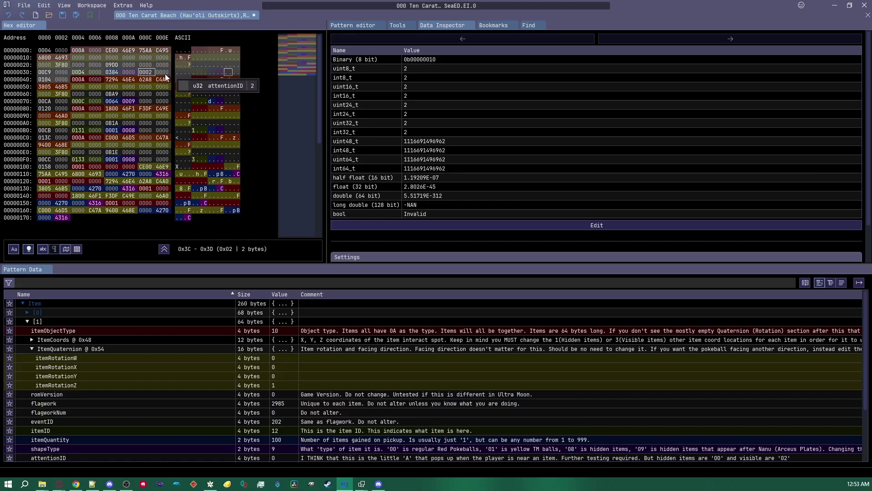
{"action": "left_click", "coordinate": [165, 74]}
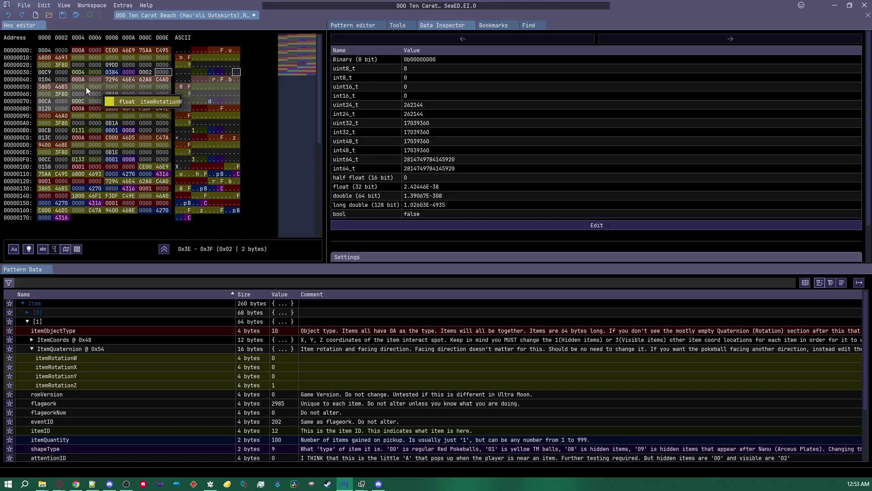
{"action": "left_click", "coordinate": [59, 73]}
{"action": "scroll", "coordinate": [375, 449], "scroll_direction": "down", "scroll_amount": 3}
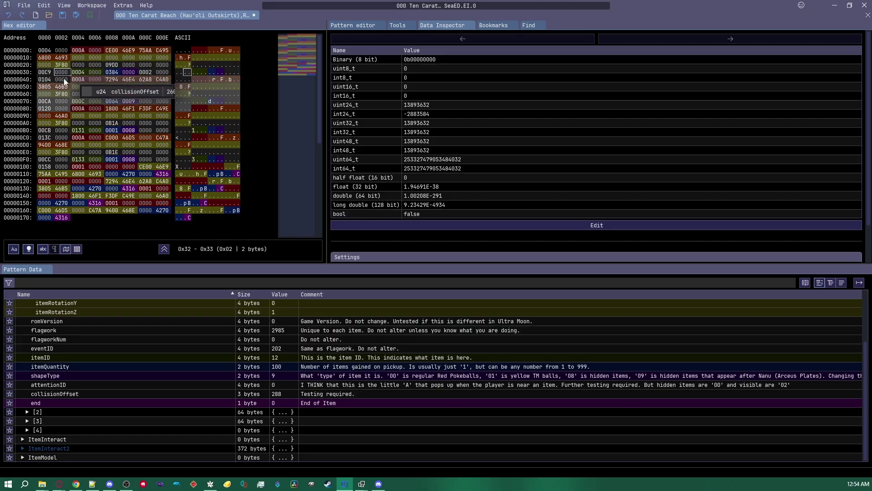
- Highlight the 64 bytes of Item entry [1] from 0x44 to 0x83, including its itemID at 0x74 and the bytes from 0x54
{"action": "left_click_drag", "start_coordinate": [79, 80], "coordinate": [64, 108]}
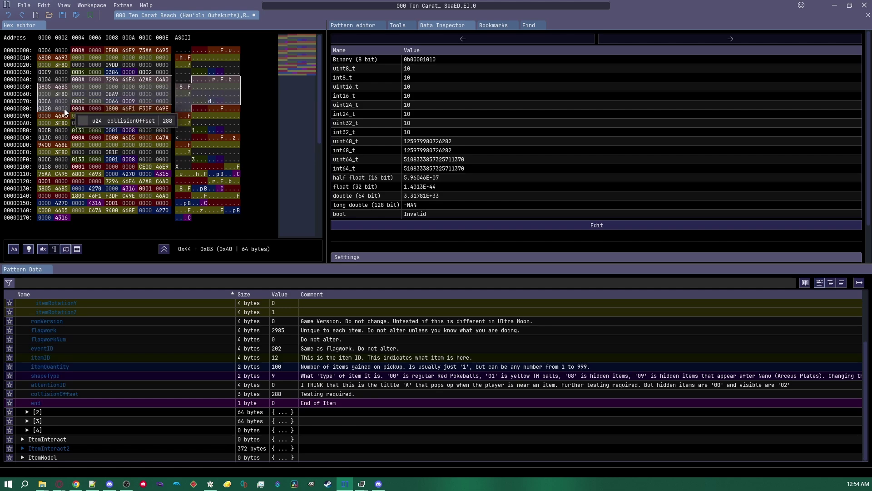
{"action": "left_click", "coordinate": [79, 101]}
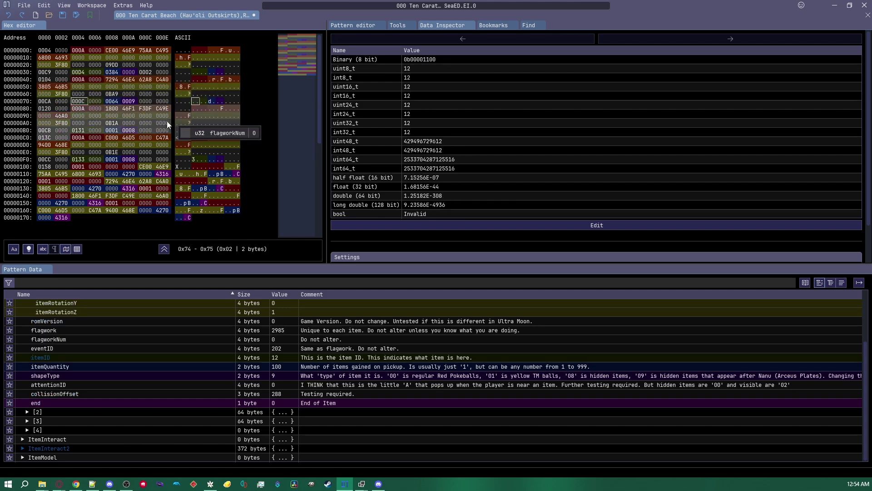
{"action": "left_click", "coordinate": [78, 86]}
{"action": "left_click_drag", "start_coordinate": [77, 85], "coordinate": [64, 108]}
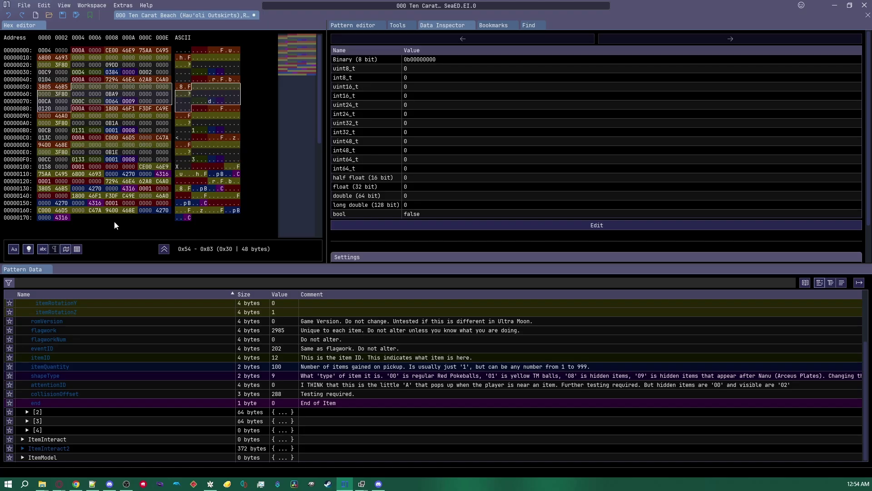
- Highlight the 28-byte item collision blocks starting at 0x104, 0x120 and 0x158 to examine their structure
{"action": "left_click", "coordinate": [79, 166]}
{"action": "left_click_drag", "start_coordinate": [80, 166], "coordinate": [126, 167]}
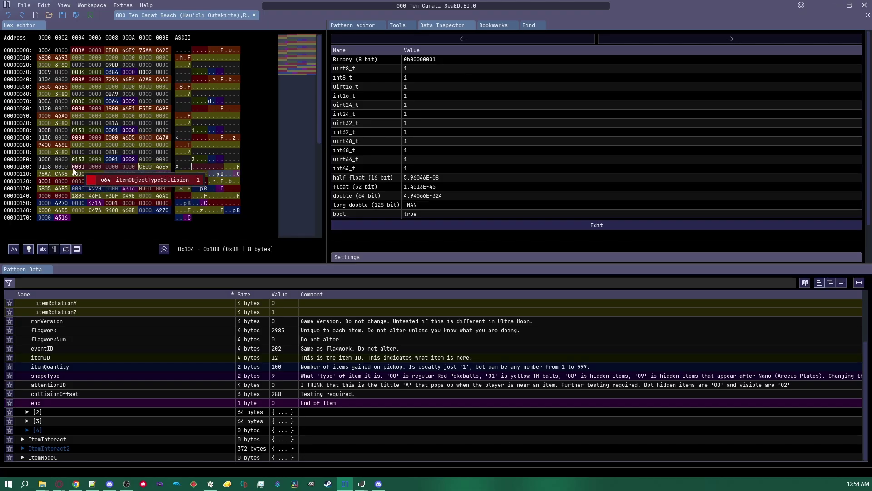
{"action": "left_click", "coordinate": [102, 175], "text": "shift"}
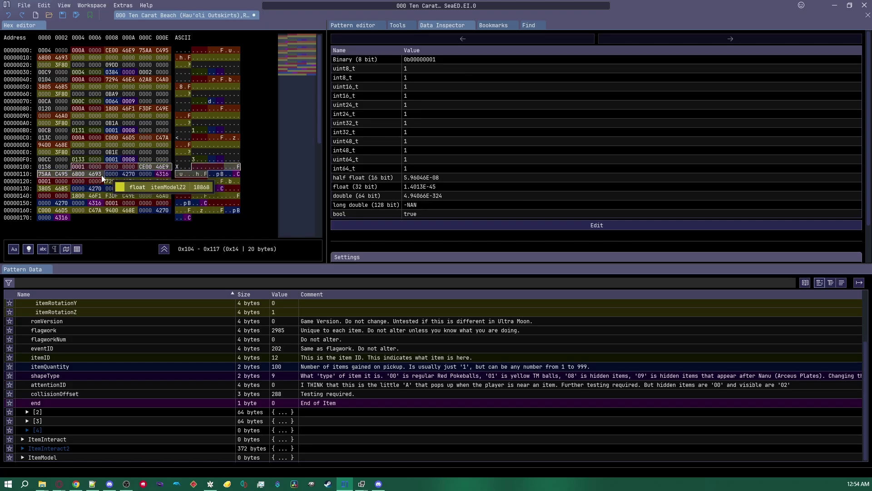
{"action": "left_click", "coordinate": [162, 173], "text": "shift"}
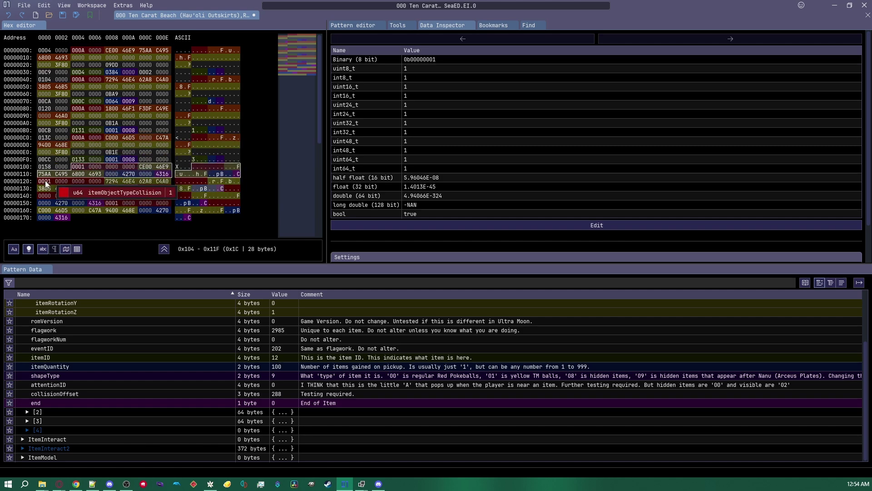
{"action": "left_click_drag", "start_coordinate": [46, 181], "coordinate": [136, 189]}
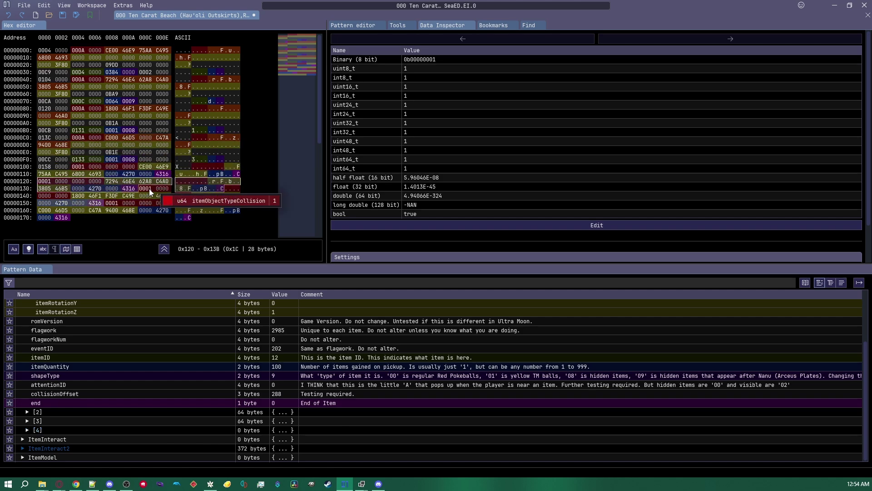
{"action": "left_click", "coordinate": [109, 203]}
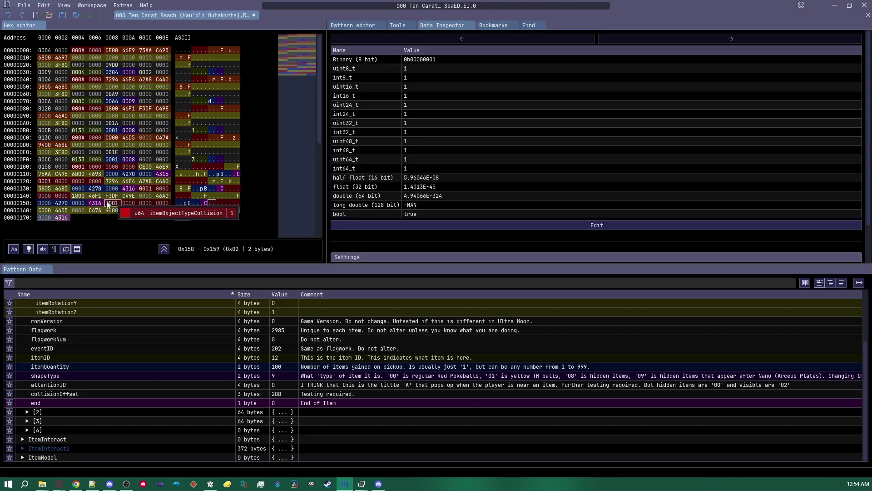
{"action": "left_click_drag", "start_coordinate": [109, 203], "coordinate": [68, 221]}
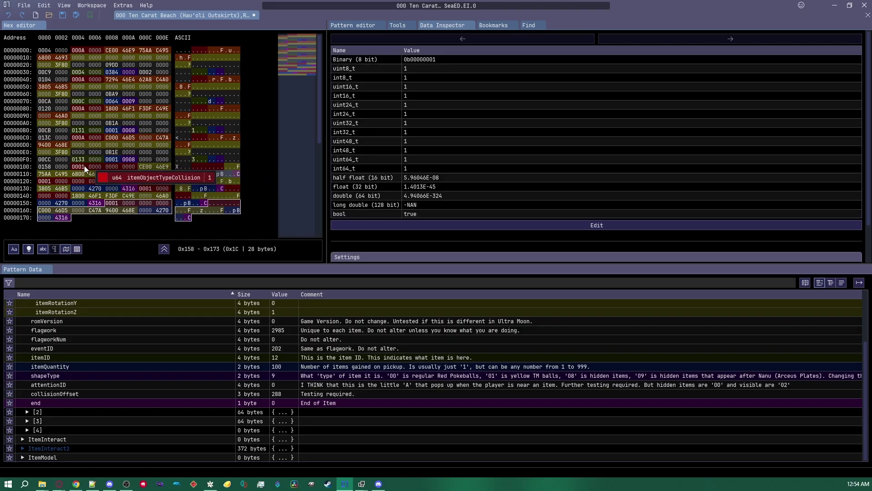
{"action": "left_click_drag", "start_coordinate": [83, 165], "coordinate": [158, 174]}
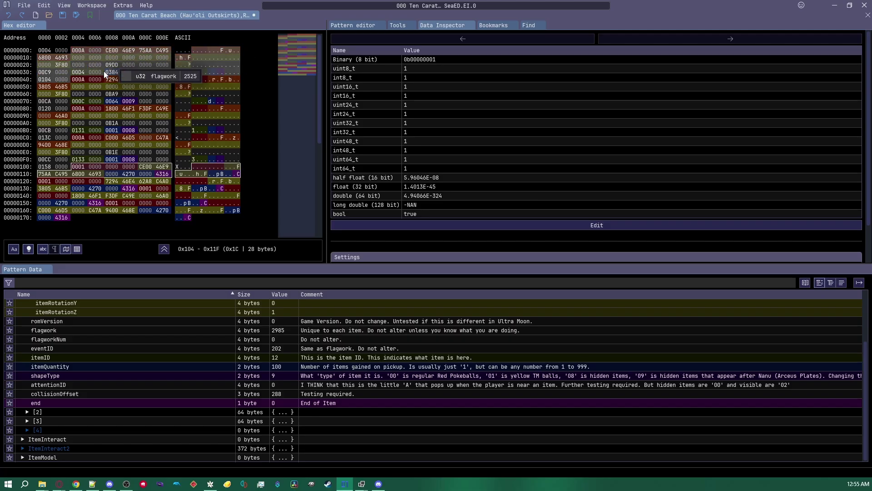
- Look up the itemID at 0x34, 0x00D4, in the browser's Generation VII item index list, and return to ImHex
{"action": "left_click", "coordinate": [78, 72]}
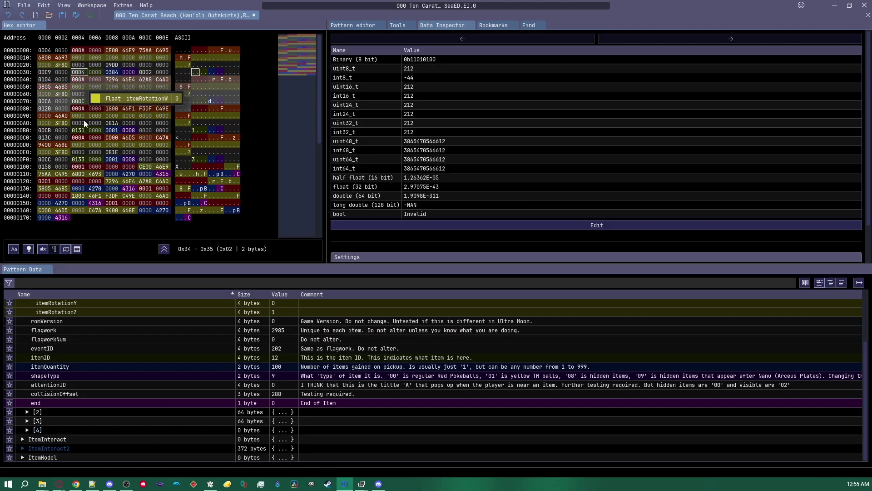
{"action": "left_click", "coordinate": [76, 484]}
{"action": "scroll", "coordinate": [522, 263], "scroll_direction": "up", "scroll_amount": 20}
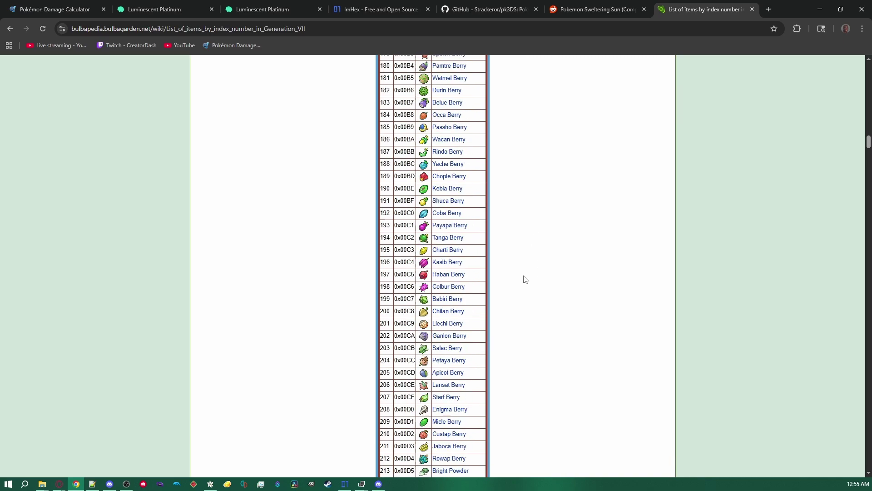
{"action": "scroll", "coordinate": [522, 272], "scroll_direction": "down", "scroll_amount": 20}
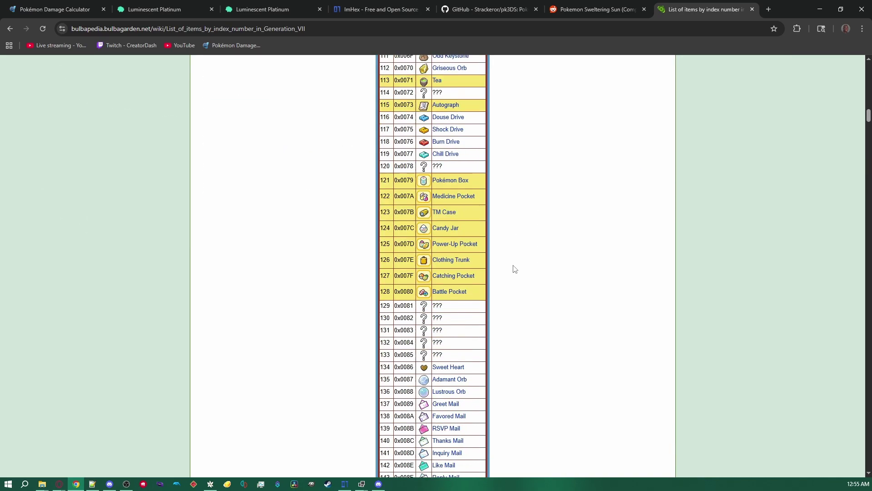
{"action": "scroll", "coordinate": [515, 267], "scroll_direction": "down", "scroll_amount": 20}
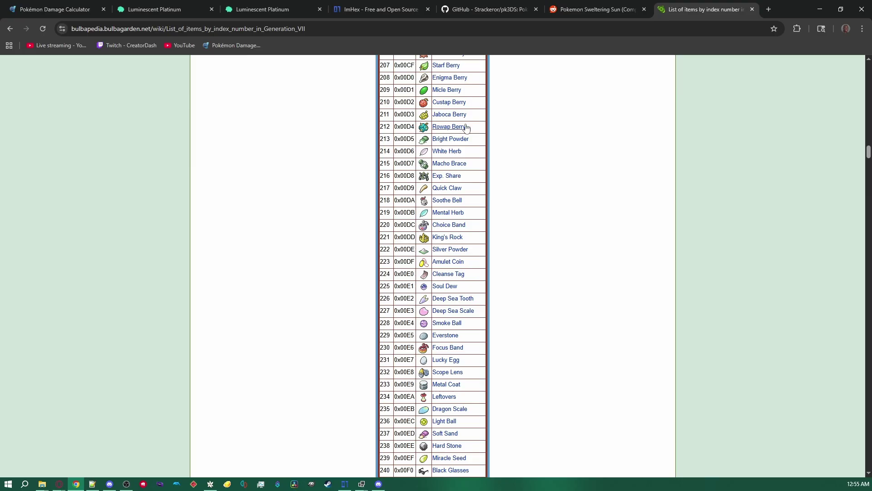
{"action": "left_click_drag", "start_coordinate": [472, 127], "coordinate": [432, 127]}
{"action": "left_click", "coordinate": [818, 11]}
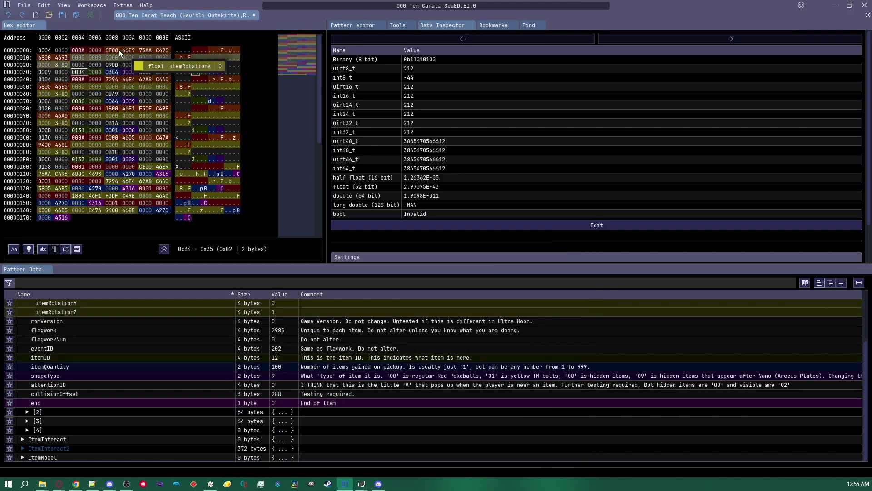
- Compare Item entry [0]'s coordinate bytes at 0x08–0x13 with the item collision data starting at 0x104
{"action": "left_click_drag", "start_coordinate": [117, 50], "coordinate": [65, 59]}
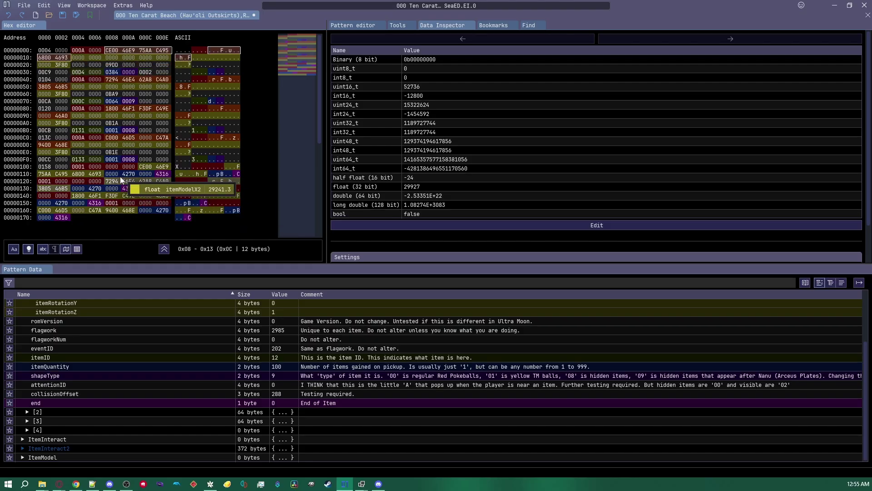
{"action": "left_click", "coordinate": [78, 167]}
{"action": "left_click_drag", "start_coordinate": [79, 168], "coordinate": [94, 182]}
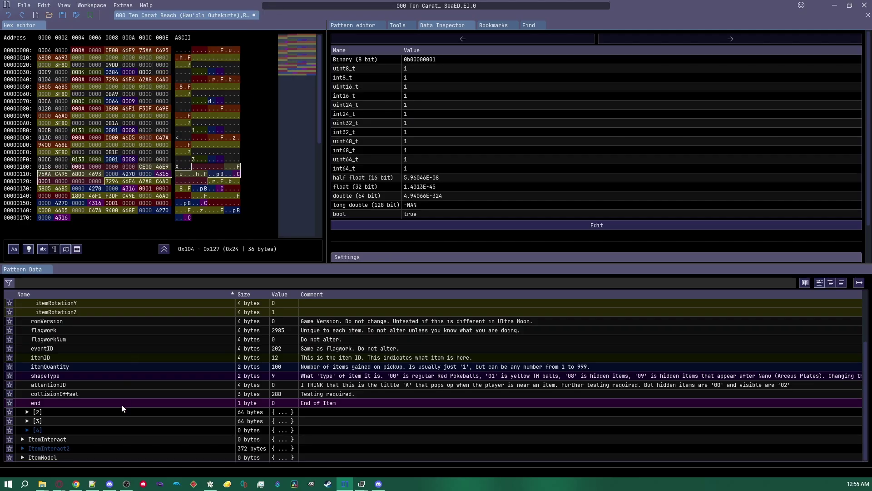
- Load the Melemele SeaED.ES.0 file for location 000 from the Tutorial folder into ImHex alongside the EI.0 file
{"action": "mouse_move", "coordinate": [66, 486]}
{"action": "key", "text": "alt+Tab"}
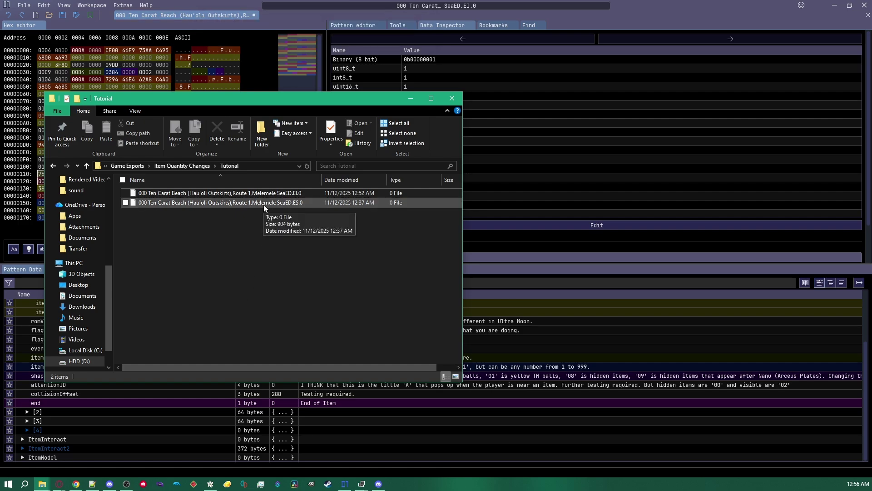
{"action": "left_click_drag", "start_coordinate": [273, 98], "coordinate": [457, 127]}
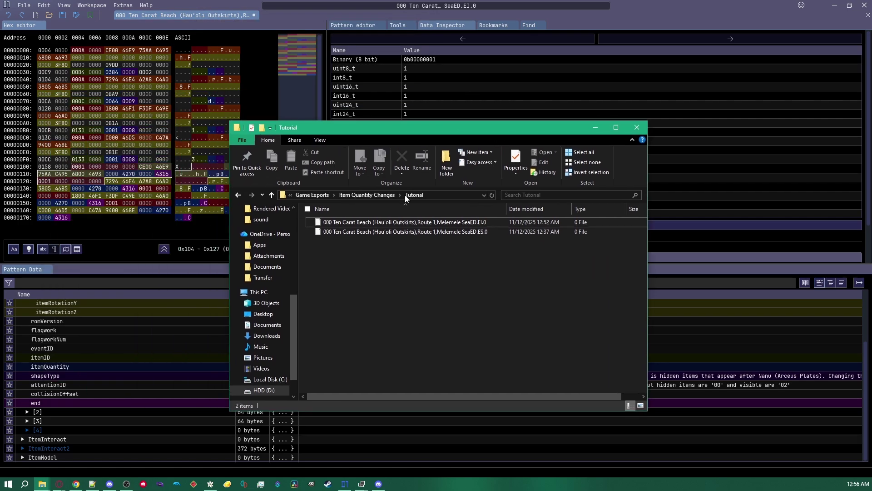
{"action": "left_click", "coordinate": [371, 233]}
{"action": "left_click_drag", "start_coordinate": [151, 98], "coordinate": [151, 99]}
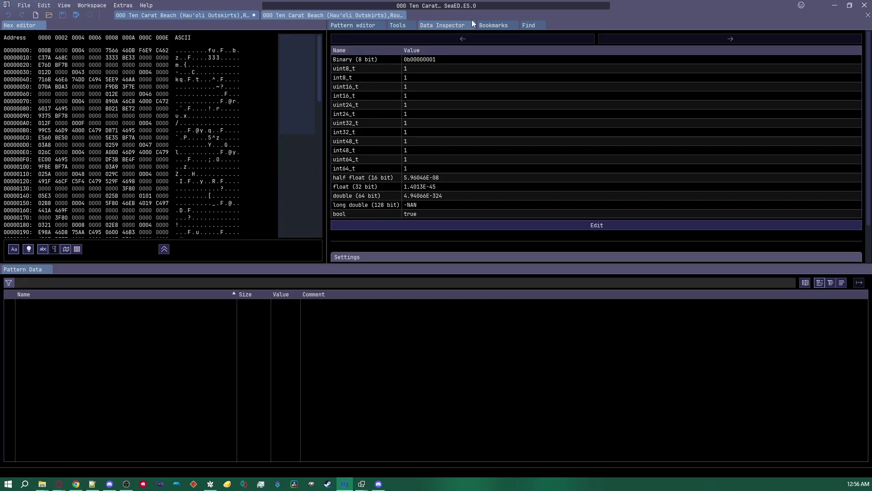
- Import the pattern file ItemHighlight_v1_04ES_10EI.hexpat for the ES.0 file
{"action": "left_click", "coordinate": [362, 25]}
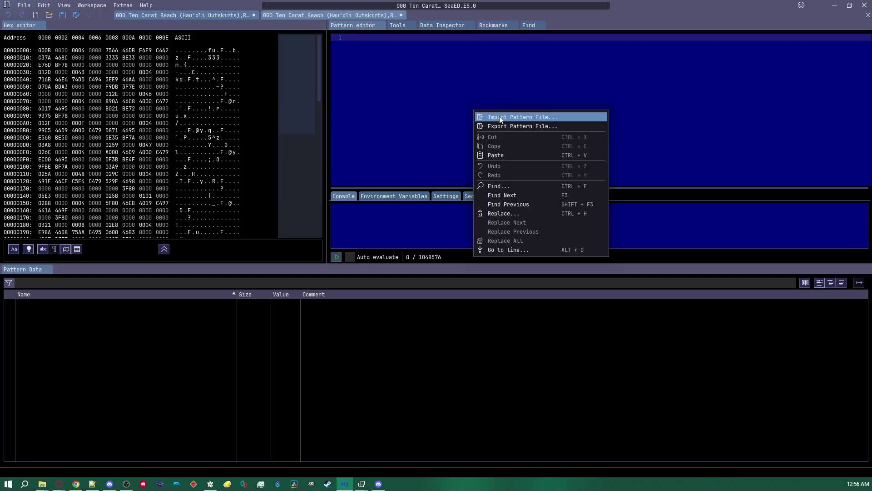
{"action": "key", "text": "Return"}
{"action": "left_click", "coordinate": [359, 342]}
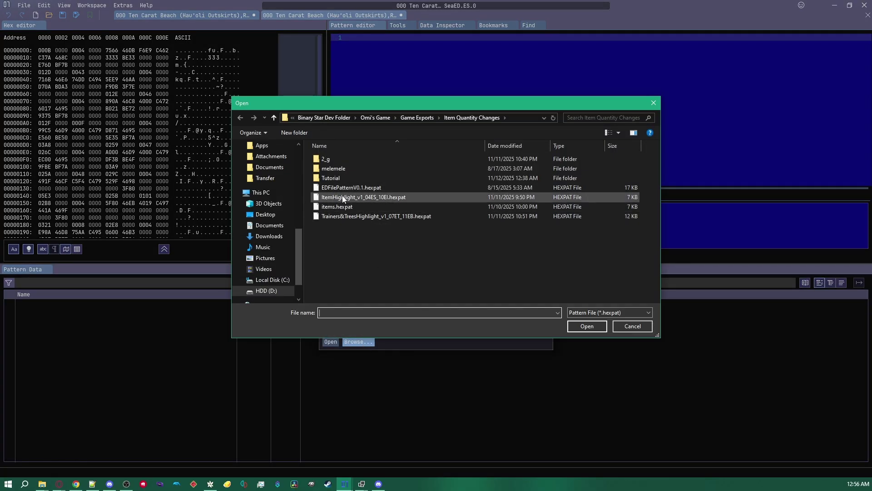
{"action": "double_click", "coordinate": [342, 196]}
- Examine the ES.0 file's unhighlighted bytes from 0x26C to 0x36B and the first 56-byte item model entry at 0x04–0x3B
{"action": "scroll", "coordinate": [126, 124], "scroll_direction": "down", "scroll_amount": 2}
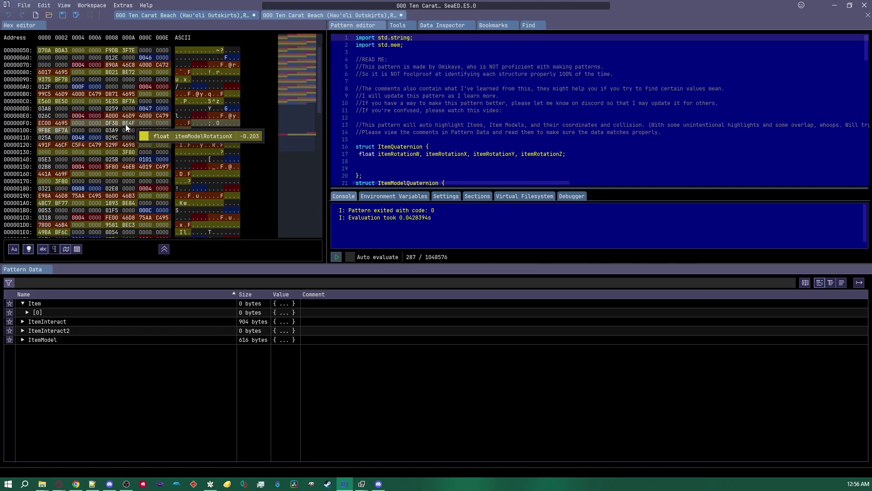
{"action": "scroll", "coordinate": [125, 124], "scroll_direction": "down", "scroll_amount": 10}
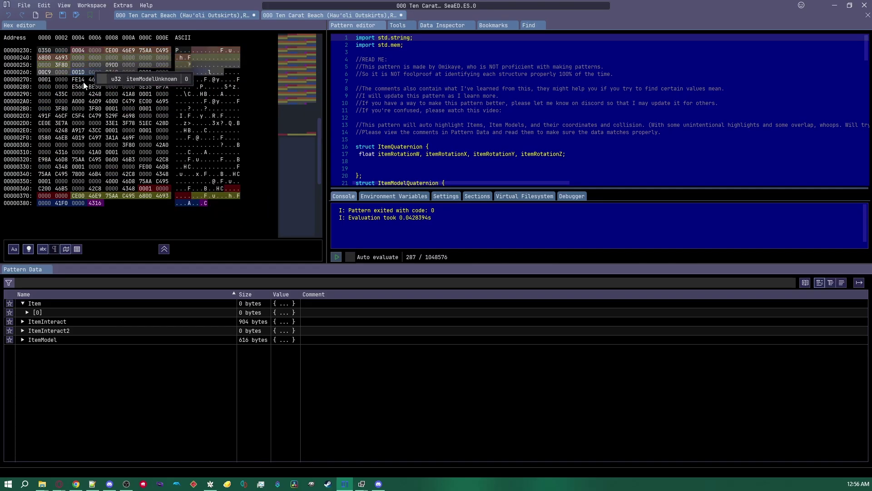
{"action": "left_click_drag", "start_coordinate": [141, 72], "coordinate": [131, 188]}
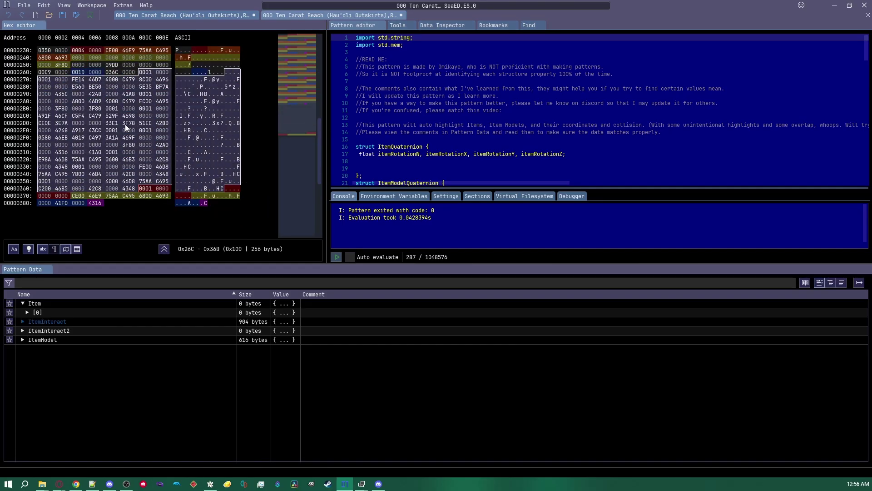
{"action": "scroll", "coordinate": [130, 113], "scroll_direction": "up", "scroll_amount": 7}
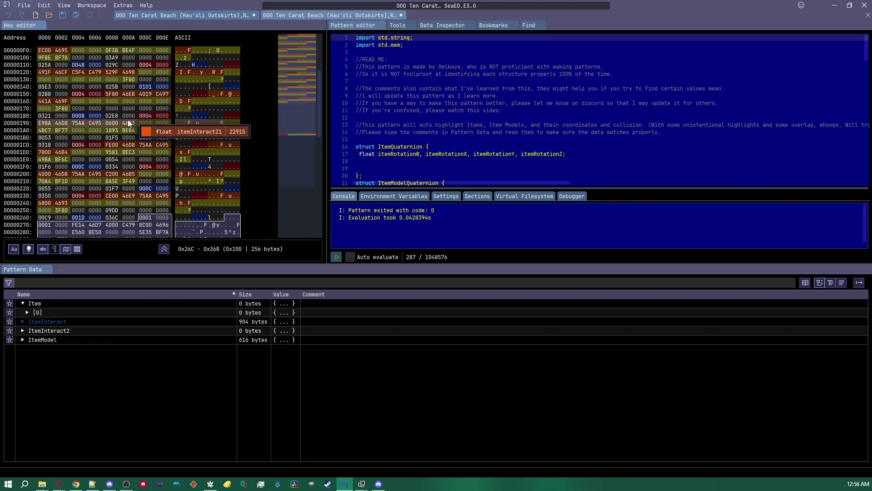
{"action": "left_click", "coordinate": [128, 123]}
{"action": "scroll", "coordinate": [126, 123], "scroll_direction": "up", "scroll_amount": 5}
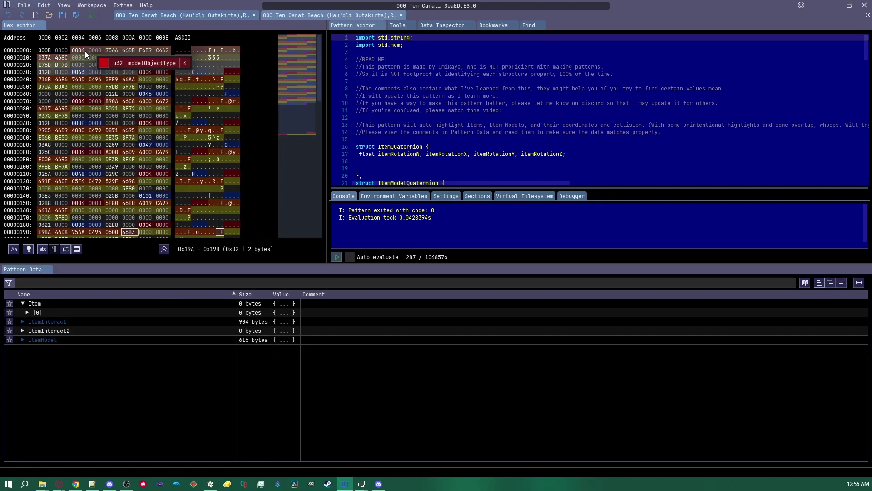
{"action": "left_click_drag", "start_coordinate": [75, 50], "coordinate": [134, 75]}
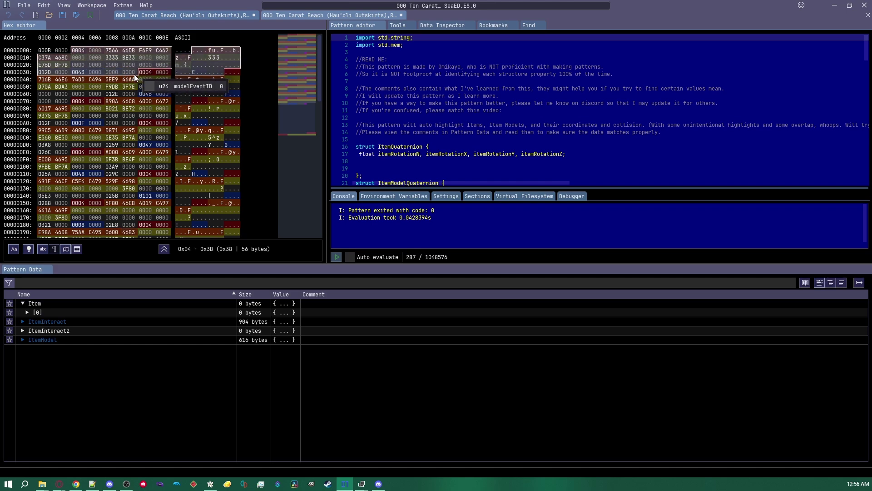
- Compare the item entries at 0x04–0x103 in the EI.0 file with the item model entries starting at 0x04 in the ES.0 file
{"action": "left_click", "coordinate": [212, 15]}
{"action": "left_click_drag", "start_coordinate": [338, 13], "coordinate": [221, 15]}
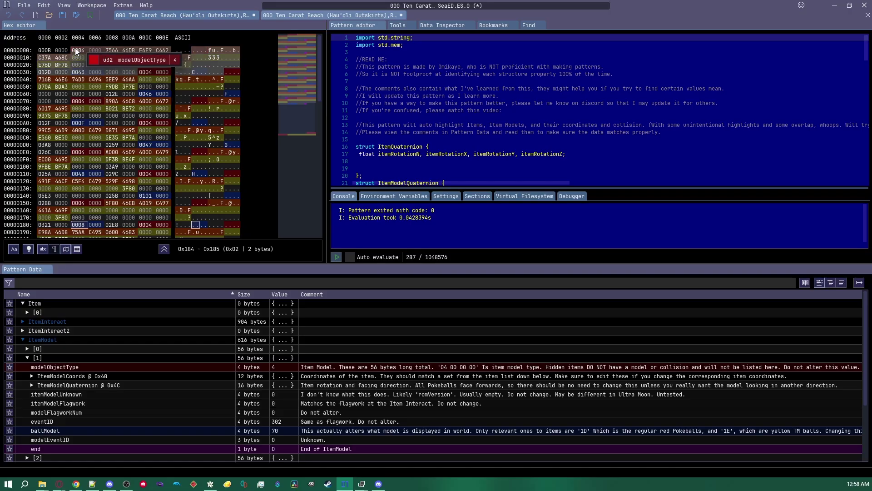
{"action": "left_click_drag", "start_coordinate": [75, 49], "coordinate": [63, 166]}
{"action": "left_click", "coordinate": [189, 17]}
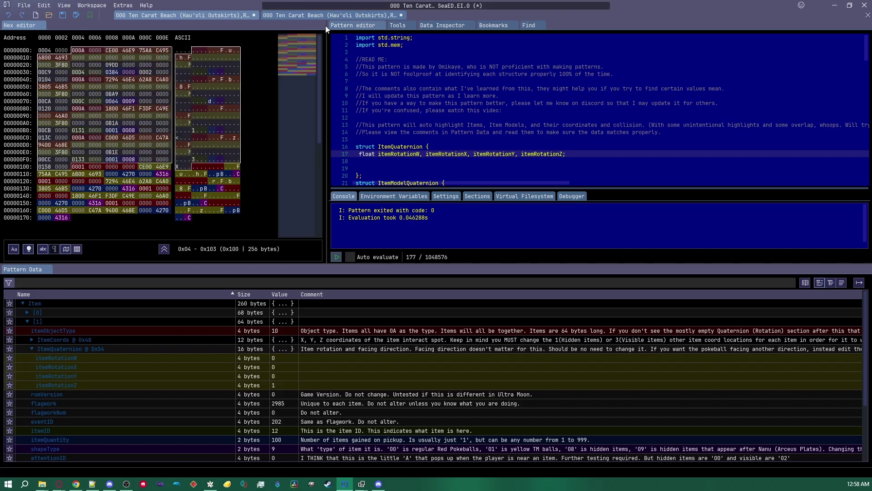
{"action": "left_click", "coordinate": [307, 16]}
{"action": "left_click_drag", "start_coordinate": [82, 47], "coordinate": [114, 192]}
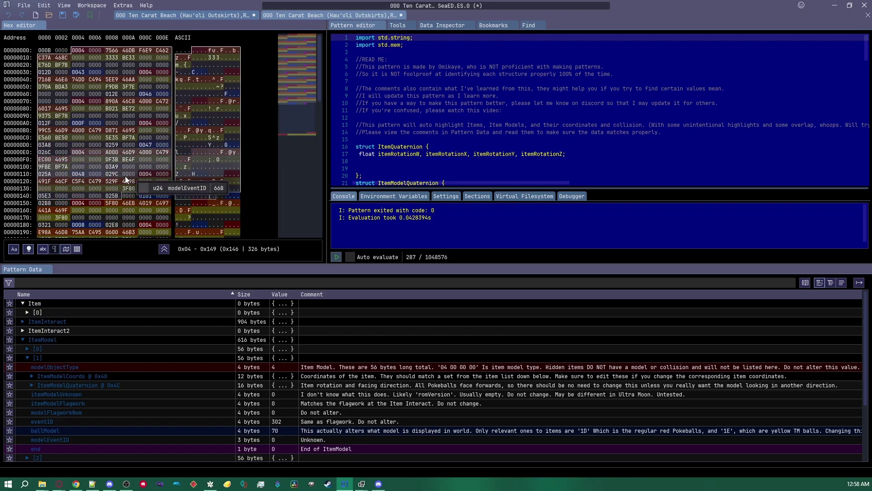
- Inspect the ball model bytes at 0x6C and the model object type bytes at 0x3C in the second item model entry
{"action": "left_click", "coordinate": [141, 95]}
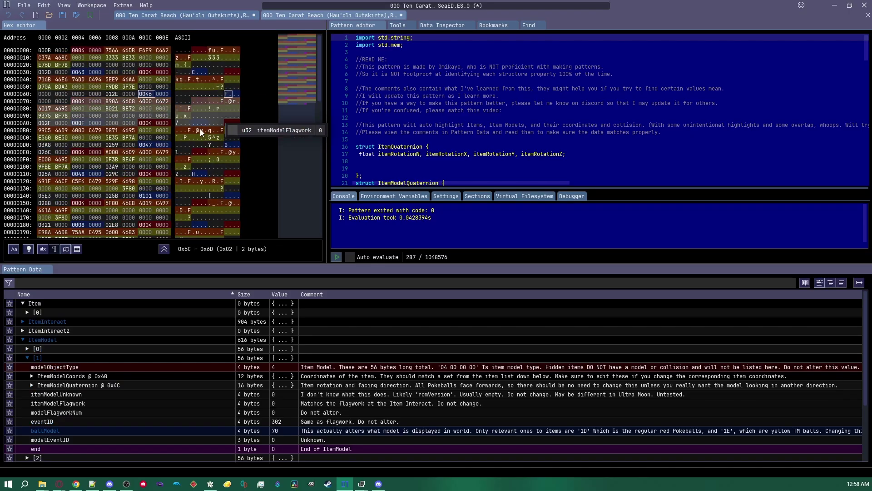
{"action": "left_click", "coordinate": [146, 73]}
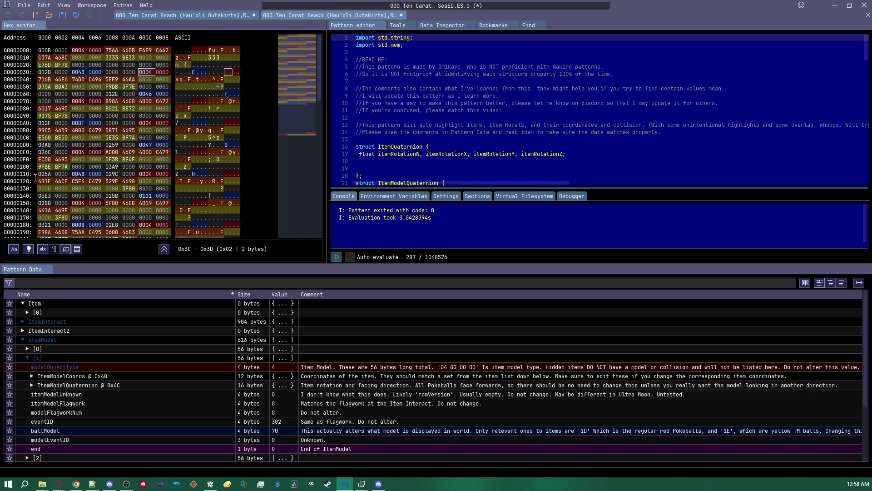
{"action": "scroll", "coordinate": [65, 392], "scroll_direction": "down", "scroll_amount": 1}
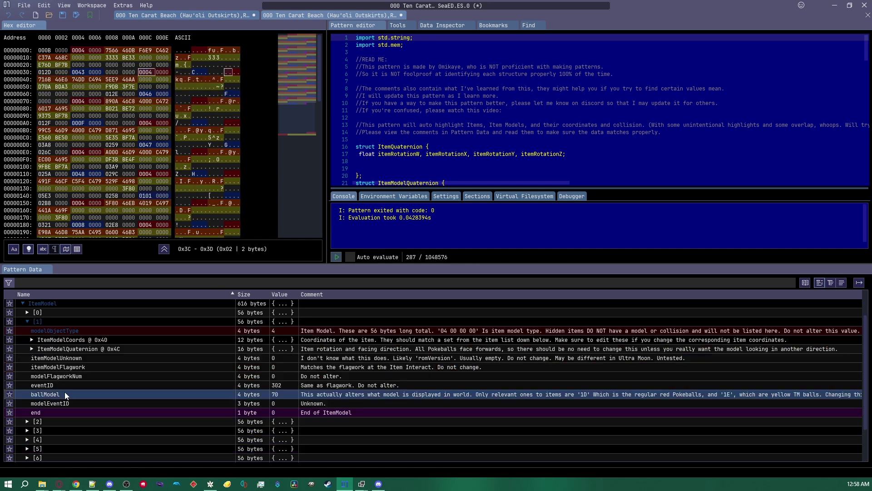
- Highlight modelObjectType of ItemModel entry [1] in the pattern data and expand its ItemModelCoords to view the X, Y and Z coordinates
{"action": "left_click", "coordinate": [22, 303]}
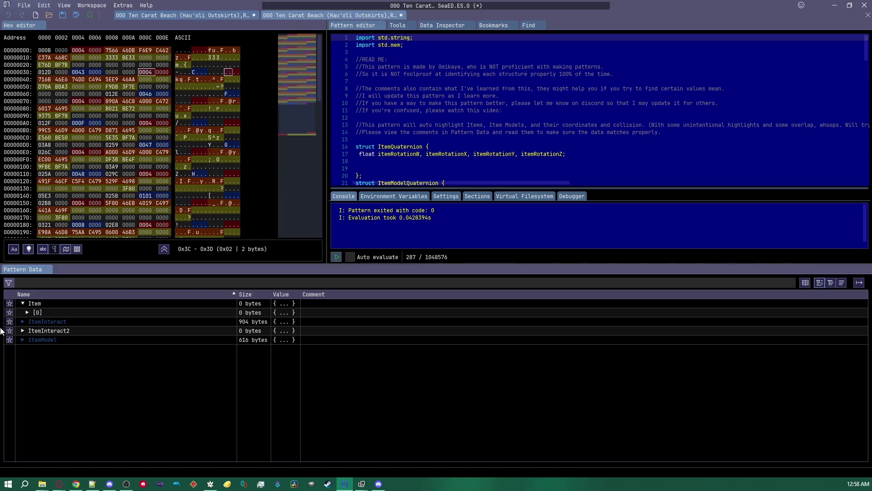
{"action": "left_click", "coordinate": [21, 340]}
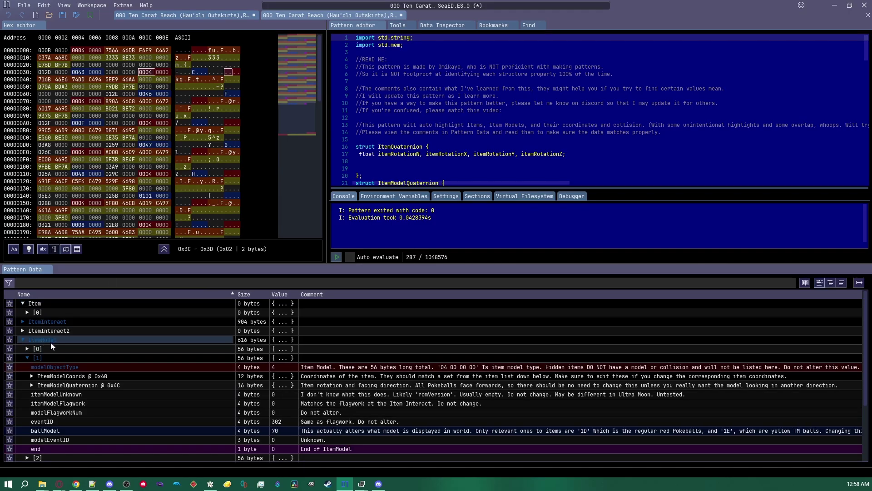
{"action": "scroll", "coordinate": [261, 431], "scroll_direction": "down", "scroll_amount": 1}
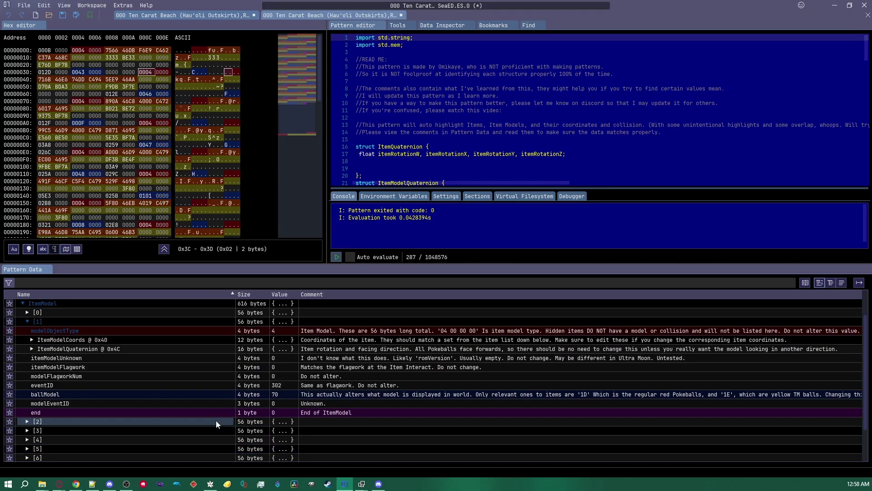
{"action": "left_click", "coordinate": [43, 329]}
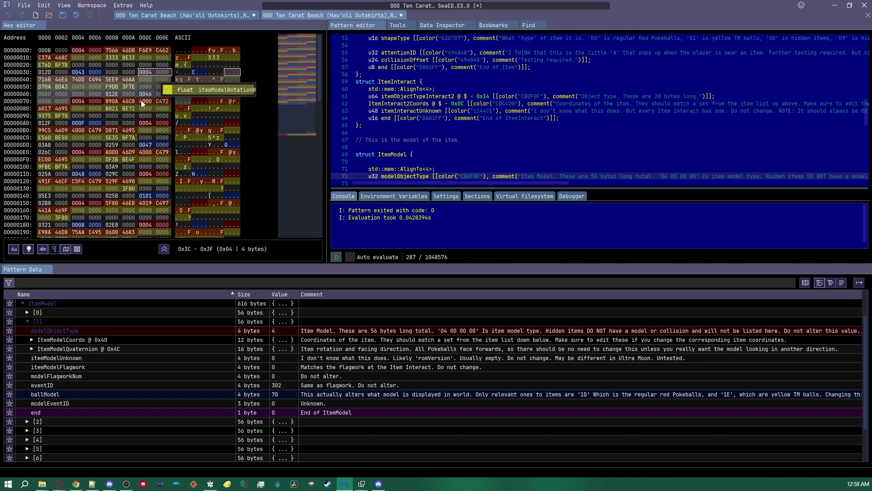
{"action": "left_click", "coordinate": [80, 339]}
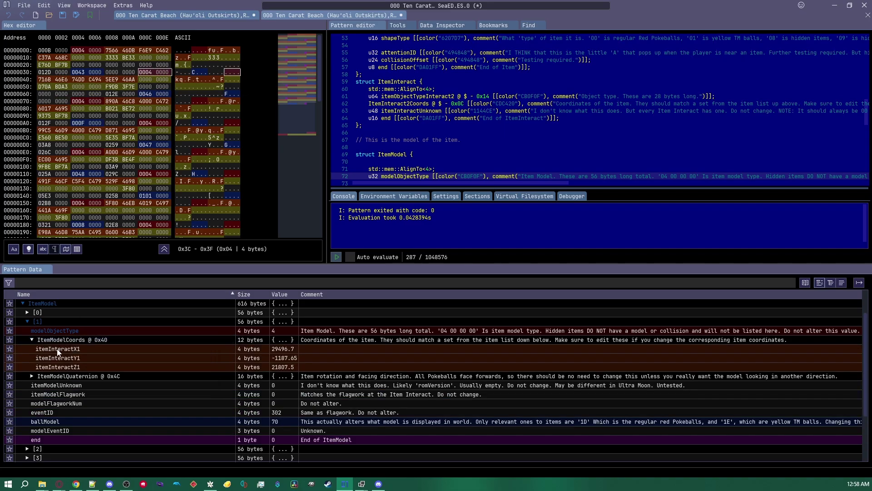
- Examine the X, Y and Z coordinates and the expanded rotation quaternion fields of ItemModel entry [1], locating their bytes
{"action": "left_click", "coordinate": [59, 348]}
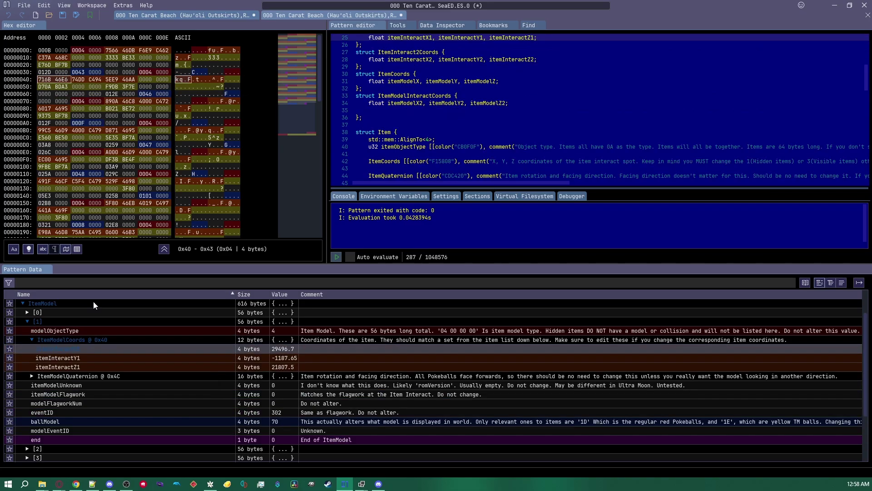
{"action": "left_click", "coordinate": [69, 358]}
{"action": "left_click", "coordinate": [72, 367]}
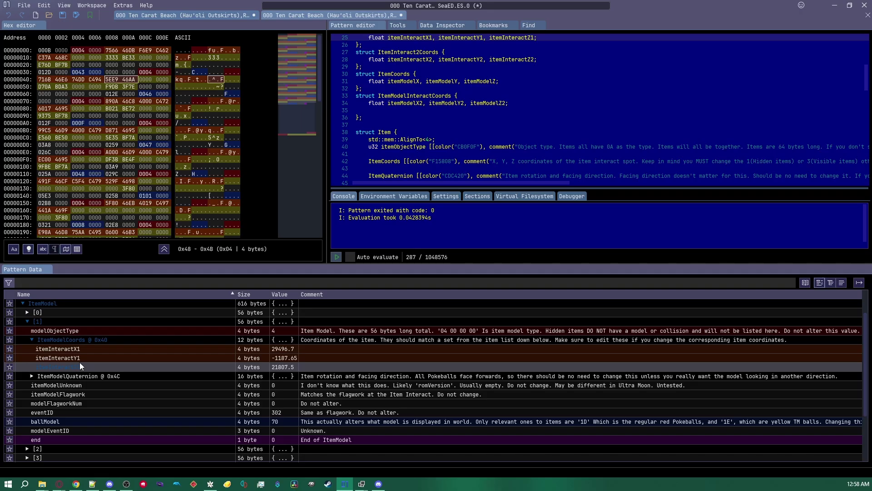
{"action": "left_click", "coordinate": [80, 376]}
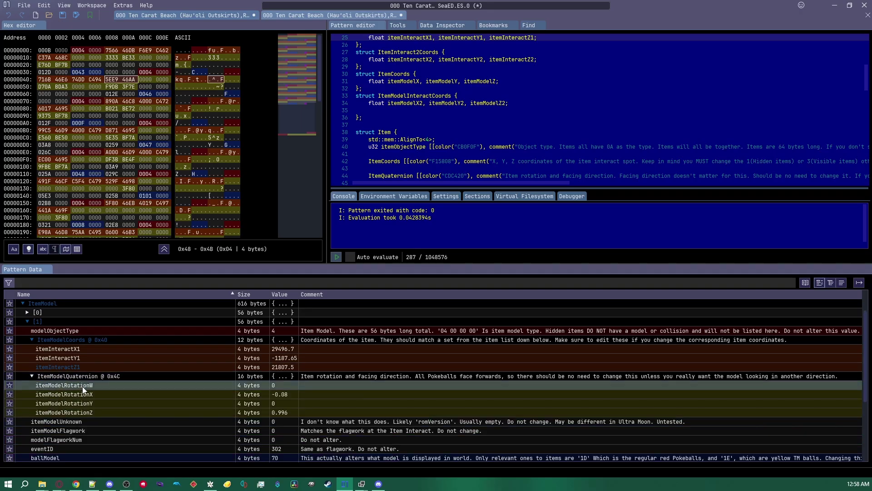
{"action": "left_click", "coordinate": [82, 390]}
{"action": "left_click", "coordinate": [71, 403]}
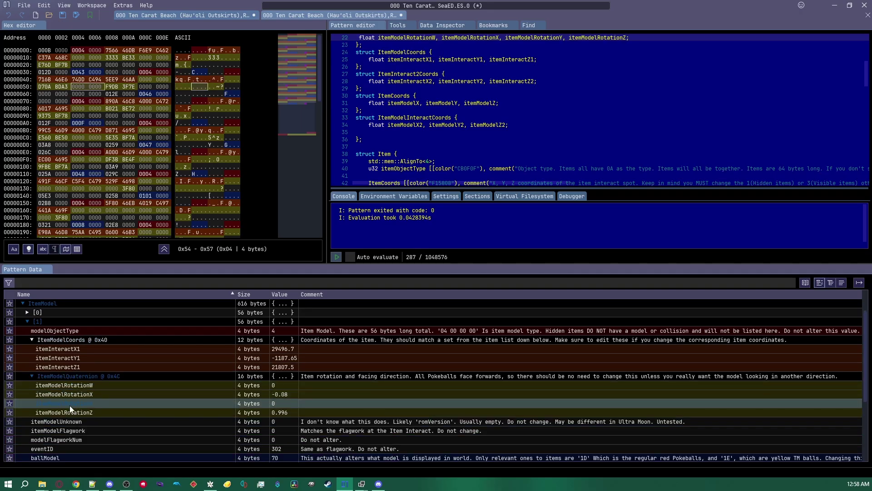
{"action": "left_click", "coordinate": [72, 410]}
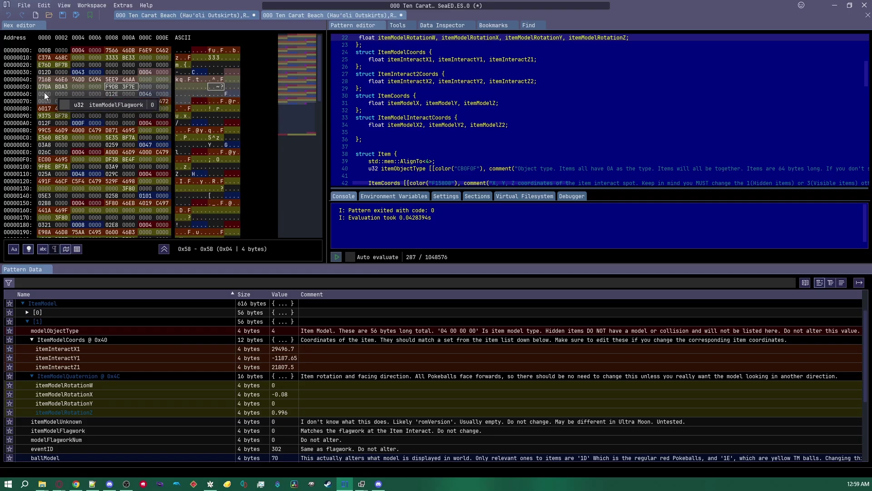
- Locate the eventID bytes at 0x68 and the ballModel bytes at 0x6C of ItemModel entry [1]
{"action": "left_click", "coordinate": [114, 94]}
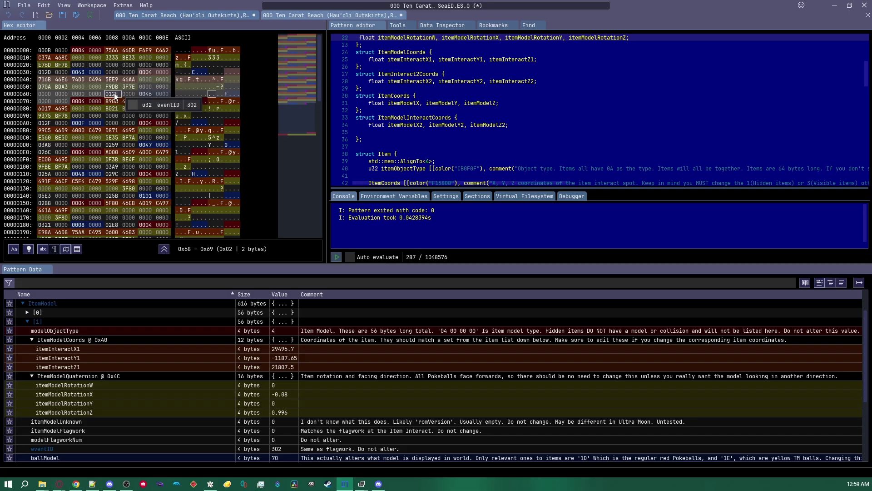
{"action": "scroll", "coordinate": [339, 451], "scroll_direction": "down", "scroll_amount": 1}
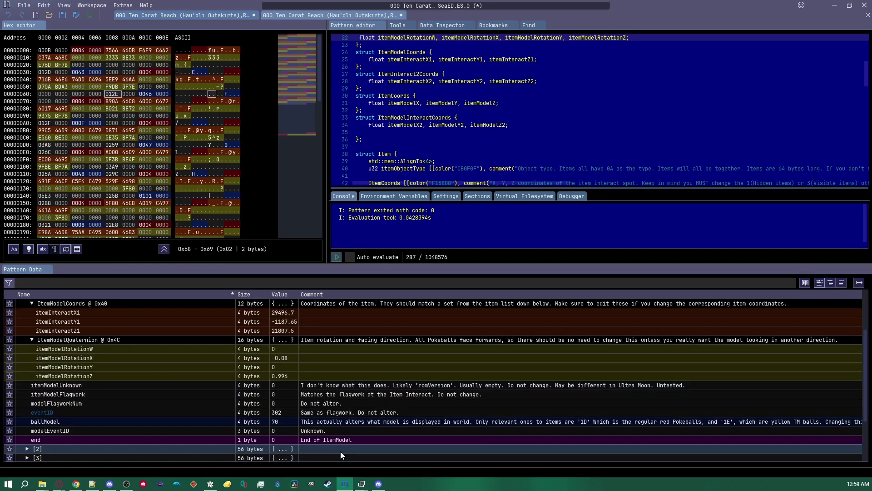
{"action": "left_click", "coordinate": [146, 93]}
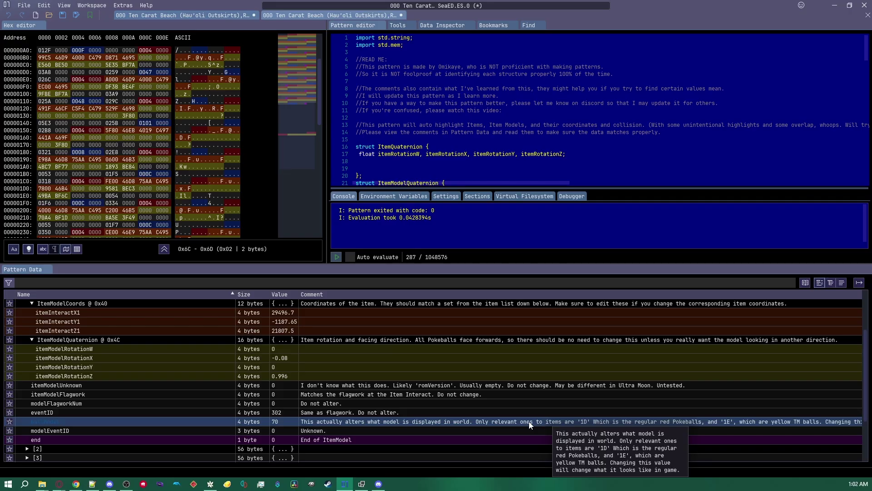
- Compare the ballModel values of the other item models, including those at 0xDC, 0x14C and 0x22C
{"action": "mouse_move", "coordinate": [138, 73]}
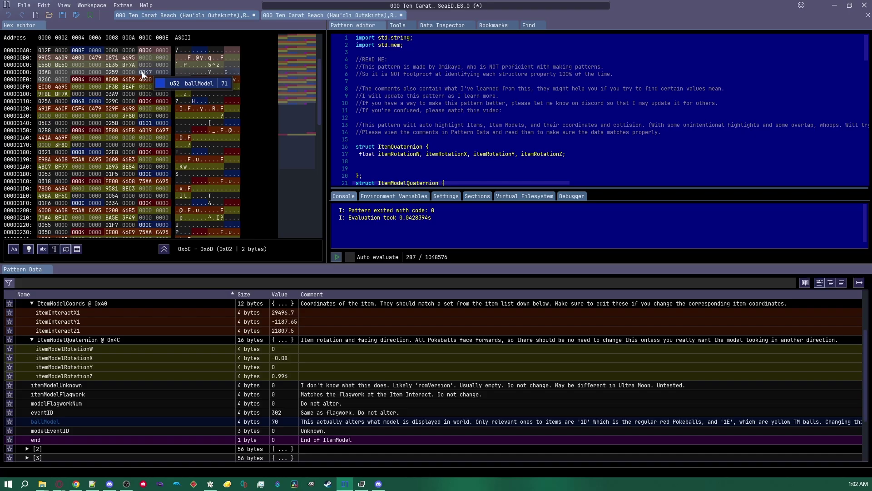
{"action": "left_click", "coordinate": [150, 72]}
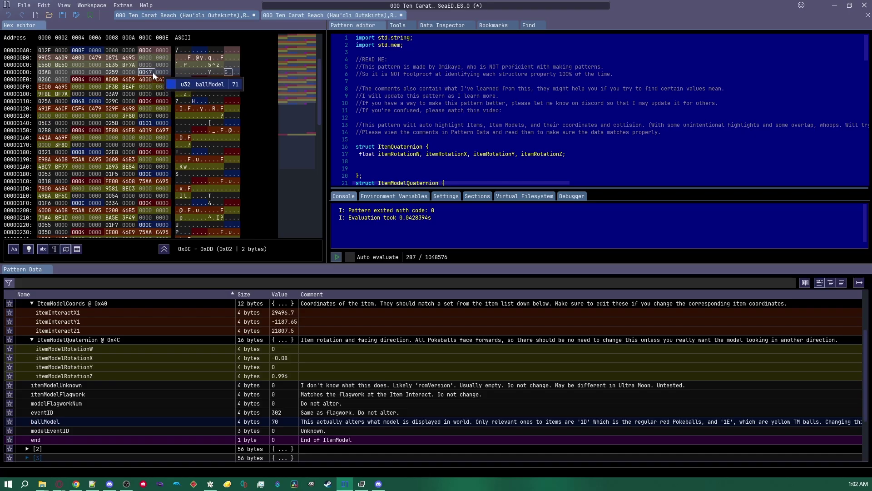
{"action": "left_click", "coordinate": [151, 121]}
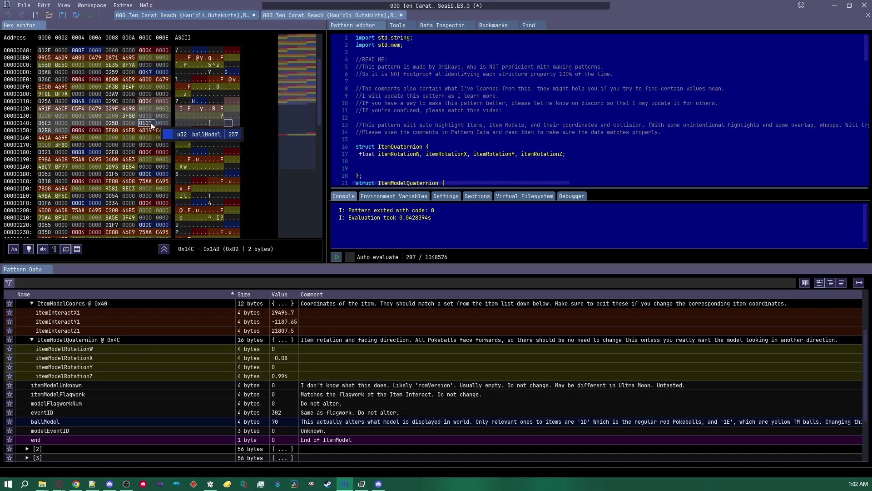
{"action": "left_click", "coordinate": [146, 218]}
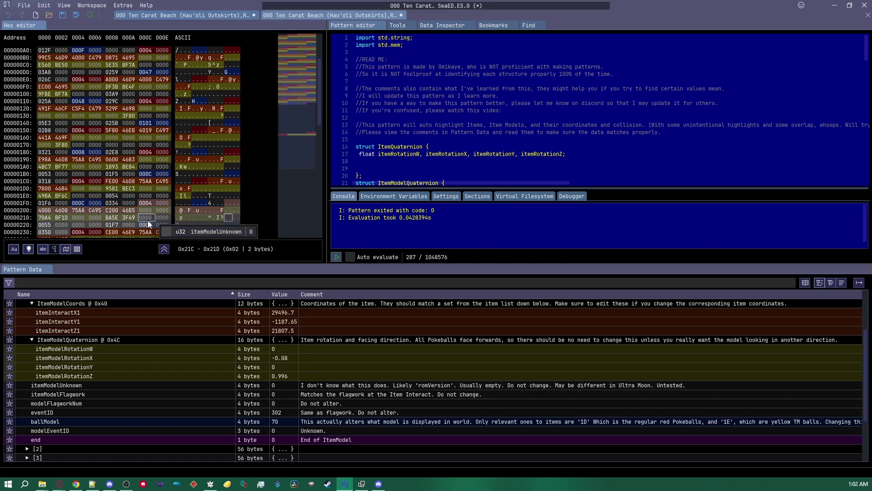
{"action": "left_click", "coordinate": [146, 224]}
{"action": "scroll", "coordinate": [150, 223], "scroll_direction": "down", "scroll_amount": 3}
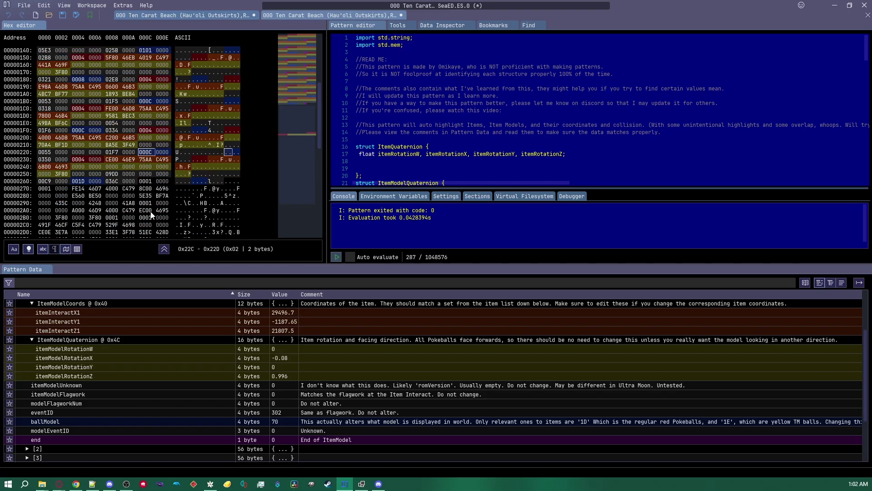
{"action": "scroll", "coordinate": [153, 211], "scroll_direction": "up", "scroll_amount": 6}
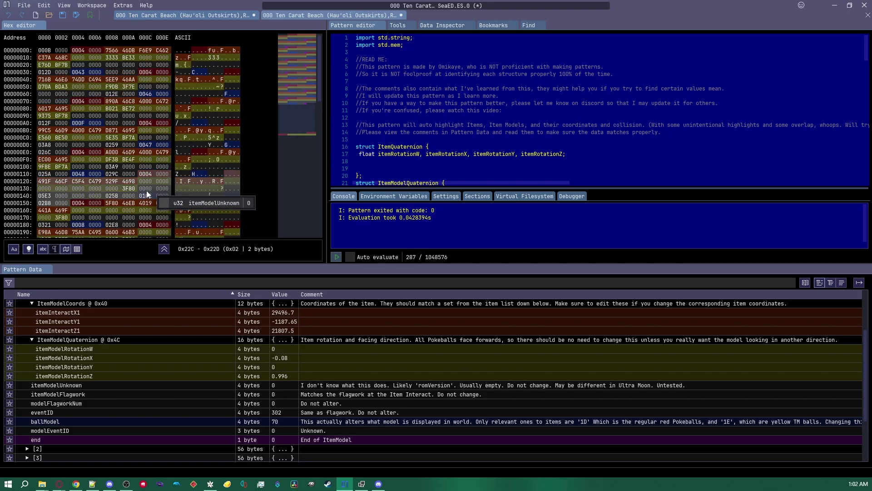
{"action": "scroll", "coordinate": [151, 155], "scroll_direction": "down", "scroll_amount": 3}
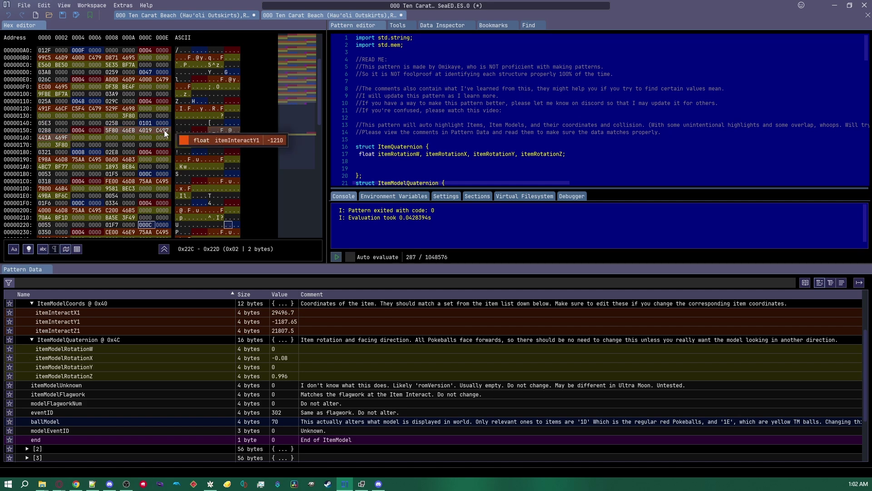
{"action": "scroll", "coordinate": [164, 131], "scroll_direction": "down", "scroll_amount": 1}
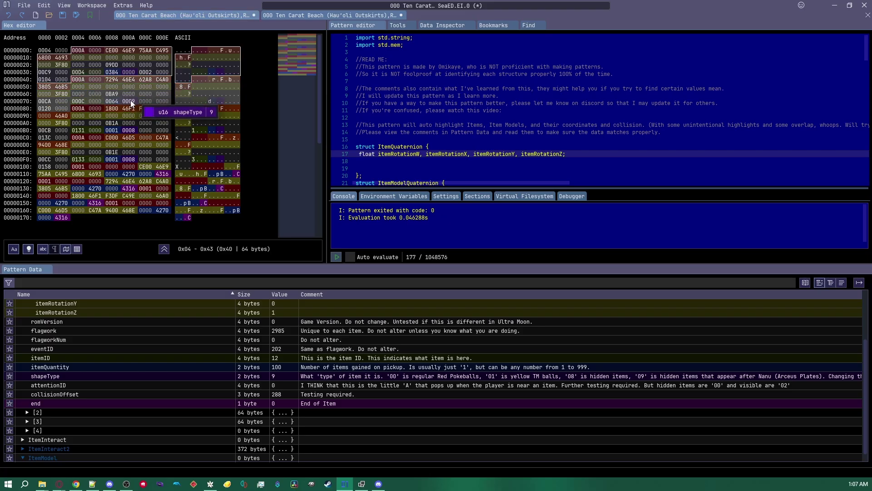
- In the SeaED.EI.0 file, highlight the item blocks at 0x44–0x83 and 0x84–0x103, finishing on the first item at 0x04–0x43
{"action": "left_click_drag", "start_coordinate": [83, 76], "coordinate": [67, 108]}
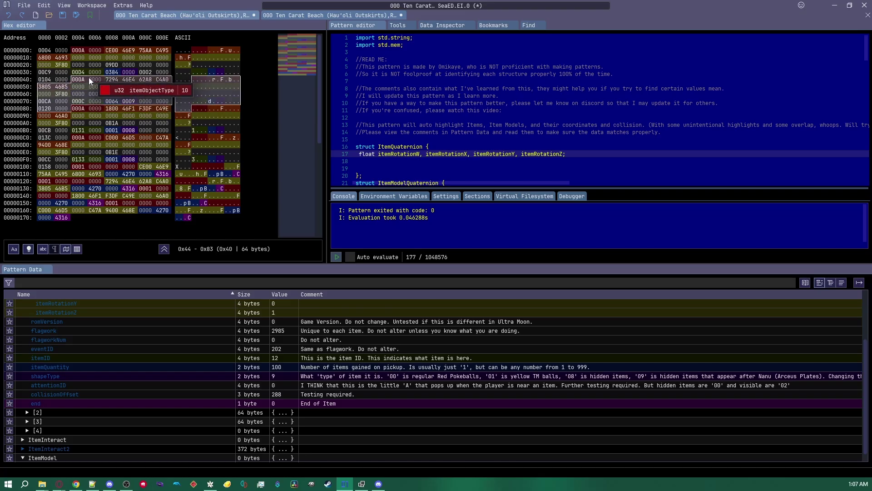
{"action": "left_click_drag", "start_coordinate": [74, 109], "coordinate": [76, 170]}
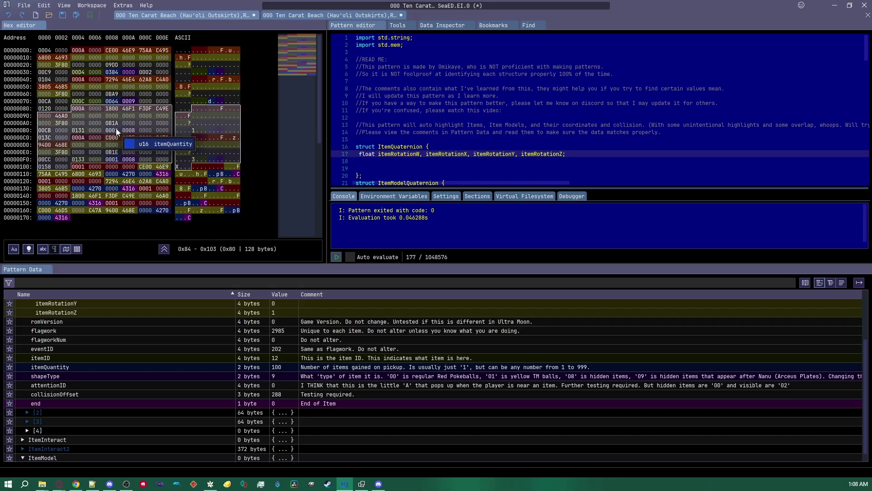
{"action": "left_click_drag", "start_coordinate": [78, 51], "coordinate": [69, 80]}
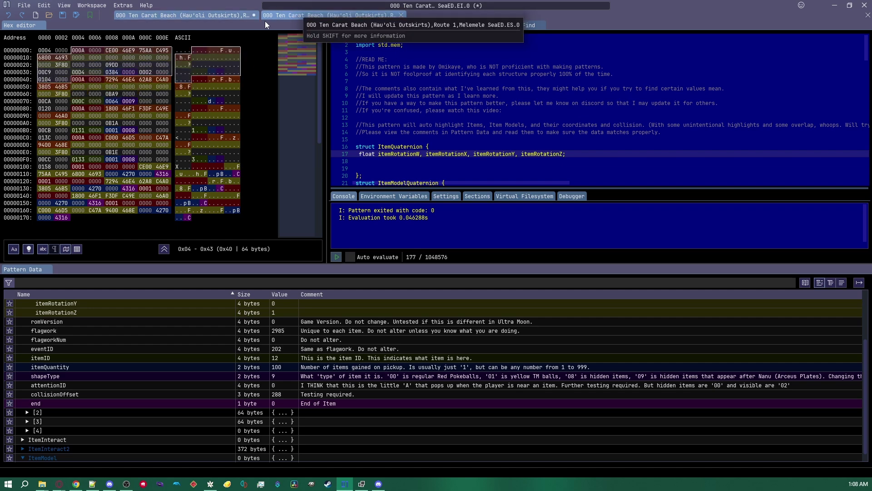
- Switch to the SeaED.ES.0 file and highlight the last 56-byte ItemModel block at 0x234–0x26B
{"action": "left_click", "coordinate": [202, 18]}
{"action": "left_click", "coordinate": [202, 20]}
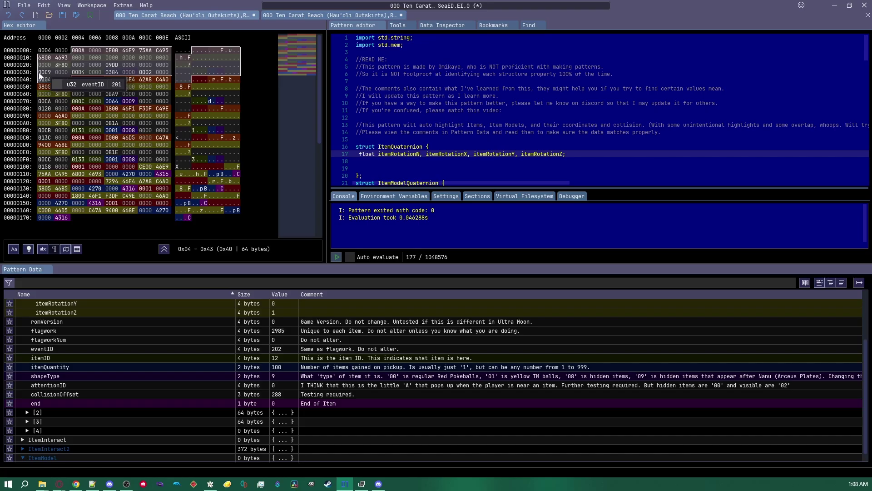
{"action": "left_click", "coordinate": [329, 15]}
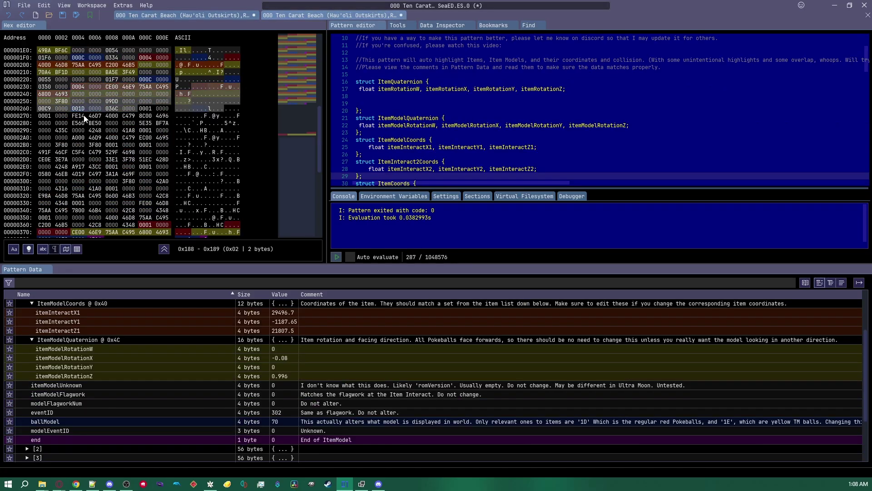
{"action": "scroll", "coordinate": [80, 112], "scroll_direction": "up", "scroll_amount": 1}
{"action": "left_click_drag", "start_coordinate": [76, 123], "coordinate": [135, 145]}
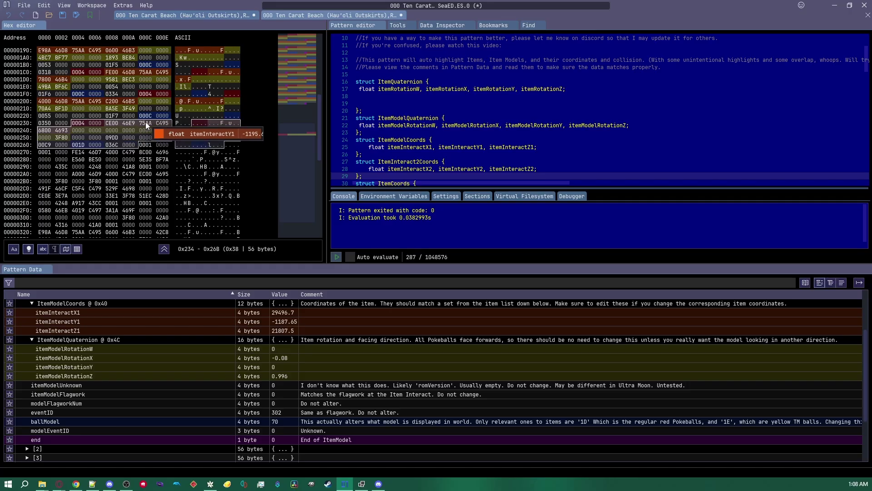
{"action": "scroll", "coordinate": [150, 127], "scroll_direction": "down", "scroll_amount": 1}
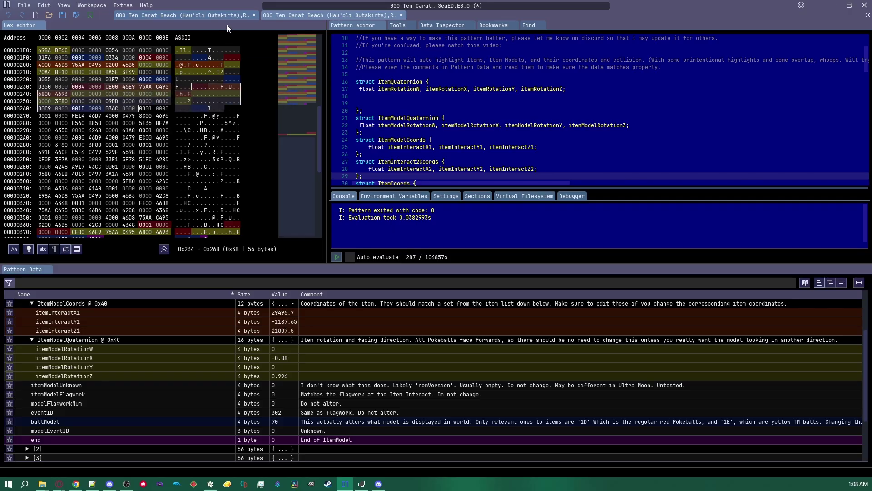
- Switch between the two files, then highlight the matching coordinate bytes at 0x10C–0x117 and 0x08–0x13 in SeaED.EI.0
{"action": "left_click", "coordinate": [208, 15]}
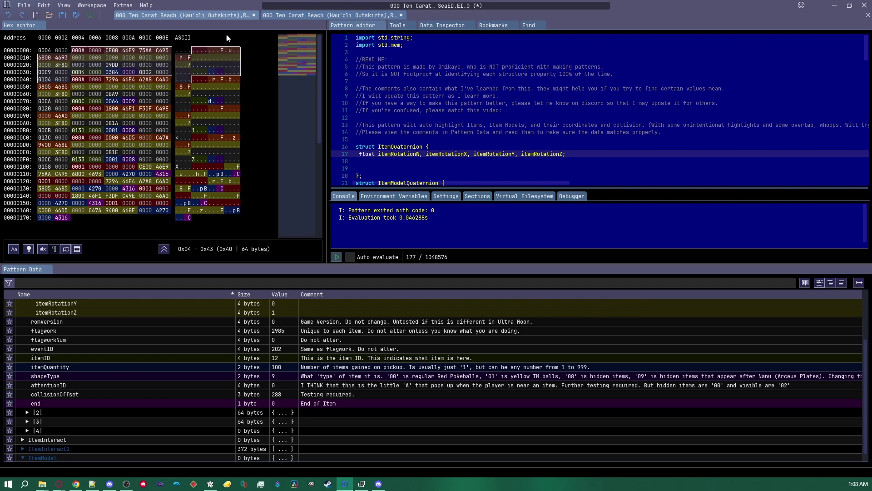
{"action": "left_click", "coordinate": [296, 15]}
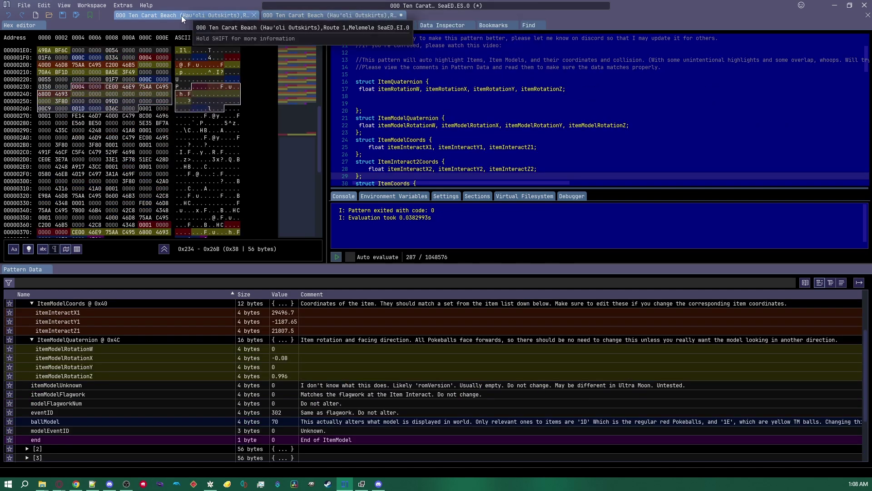
{"action": "left_click", "coordinate": [168, 15]}
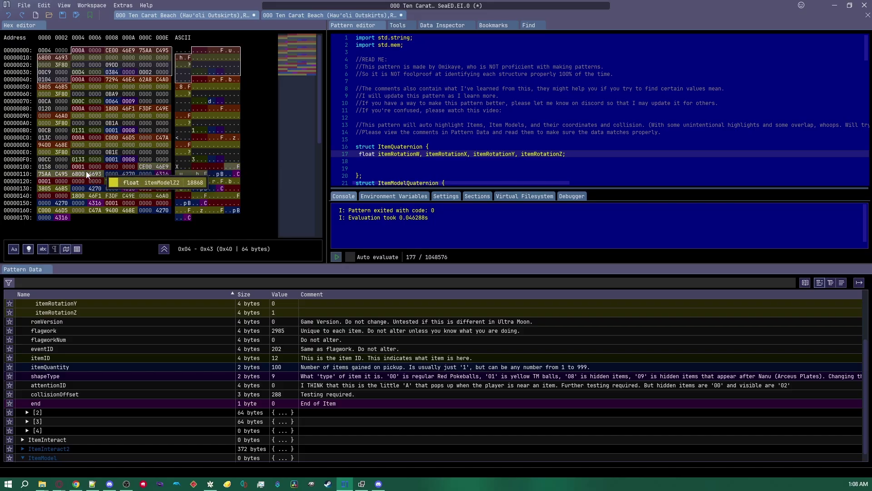
{"action": "left_click_drag", "start_coordinate": [98, 173], "coordinate": [148, 167]}
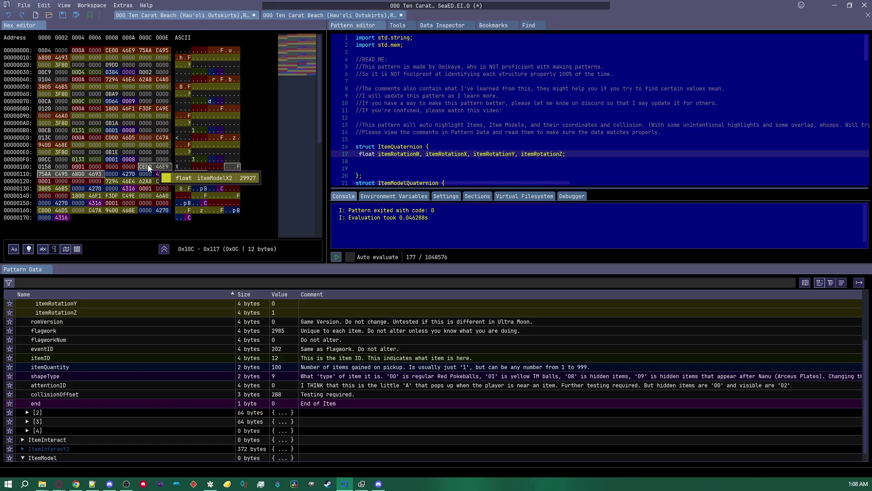
{"action": "left_click_drag", "start_coordinate": [108, 49], "coordinate": [63, 57]}
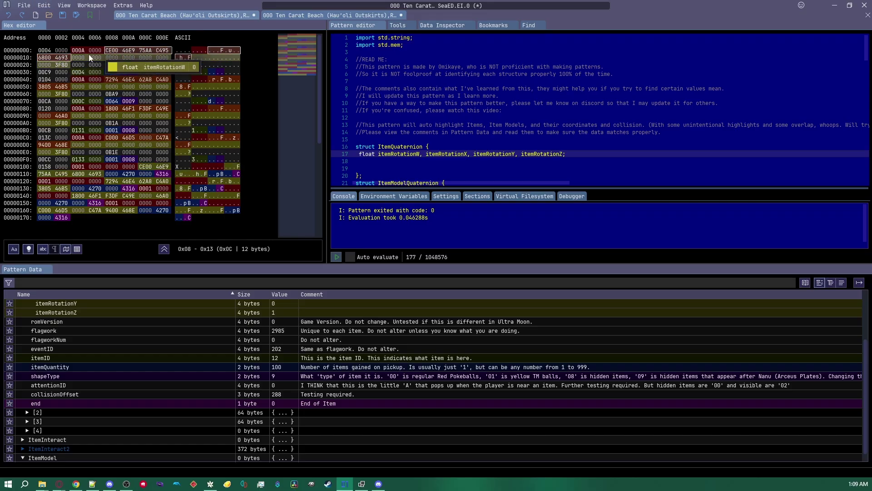
- In SeaED.ES.0, highlight the matching coordinates of the last item model at 0x238–0x243 and of its interact entry at 0x374–0x37F
{"action": "left_click", "coordinate": [287, 15]}
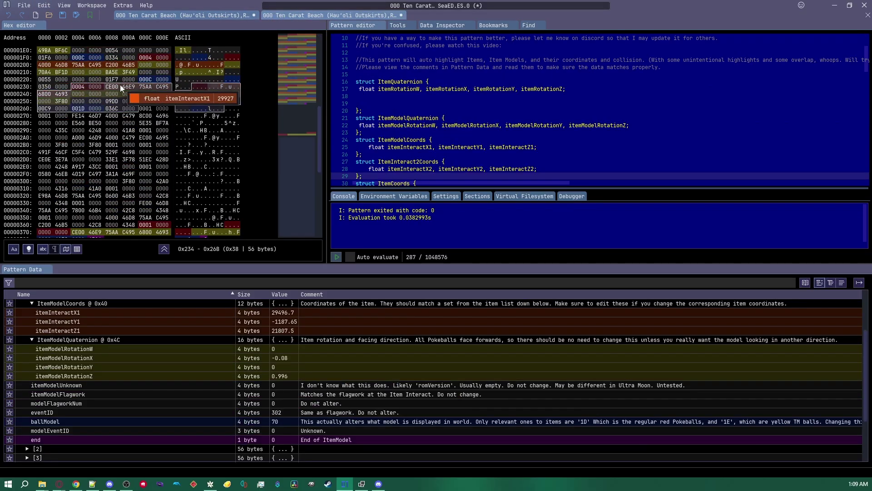
{"action": "left_click_drag", "start_coordinate": [120, 84], "coordinate": [65, 97]}
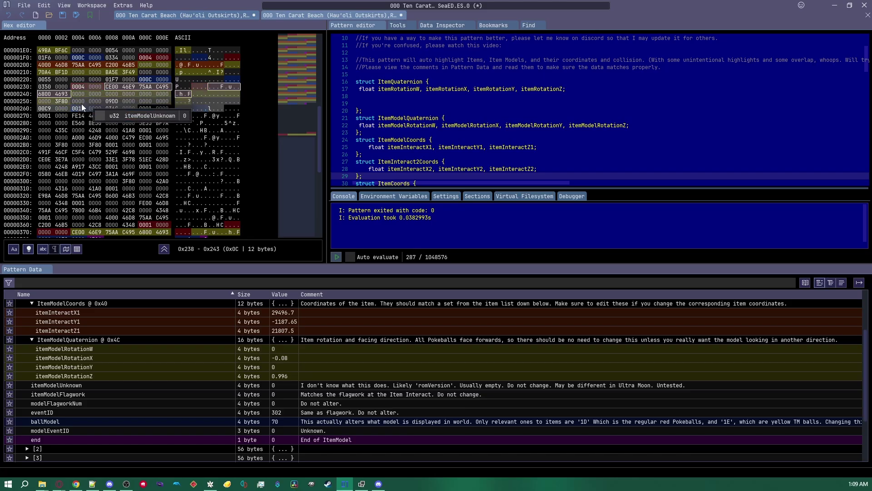
{"action": "scroll", "coordinate": [149, 194], "scroll_direction": "down", "scroll_amount": 2}
{"action": "left_click_drag", "start_coordinate": [83, 194], "coordinate": [165, 198]}
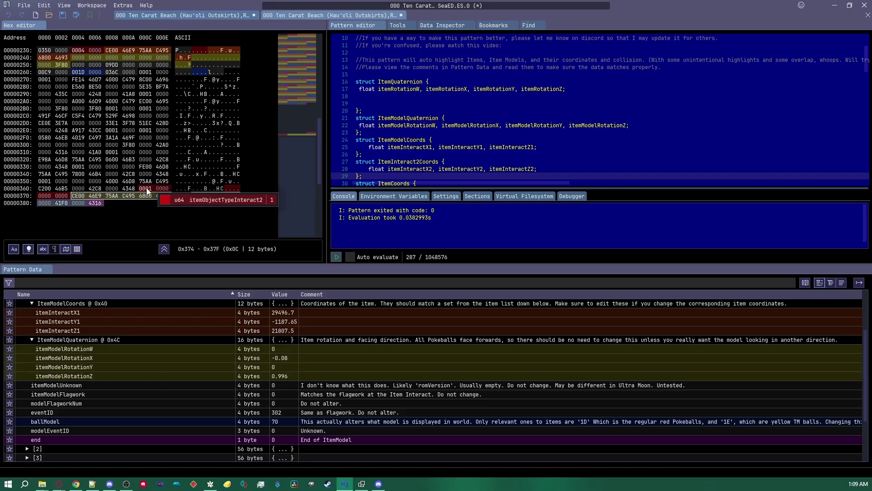
- Highlight the whole 28-byte interact block at 0x36C–0x387 in SeaED.ES.0 and compare it with the interact entries in SeaED.EI.0
{"action": "left_click_drag", "start_coordinate": [146, 188], "coordinate": [93, 203]}
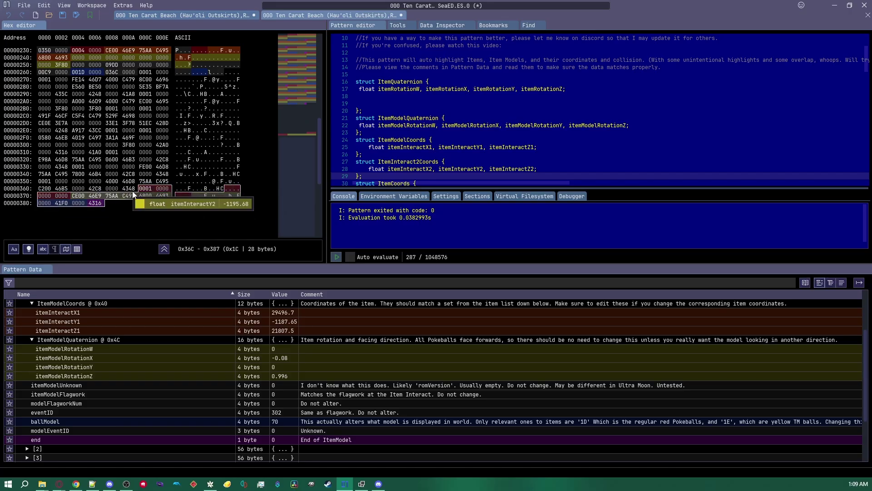
{"action": "left_click", "coordinate": [200, 17]}
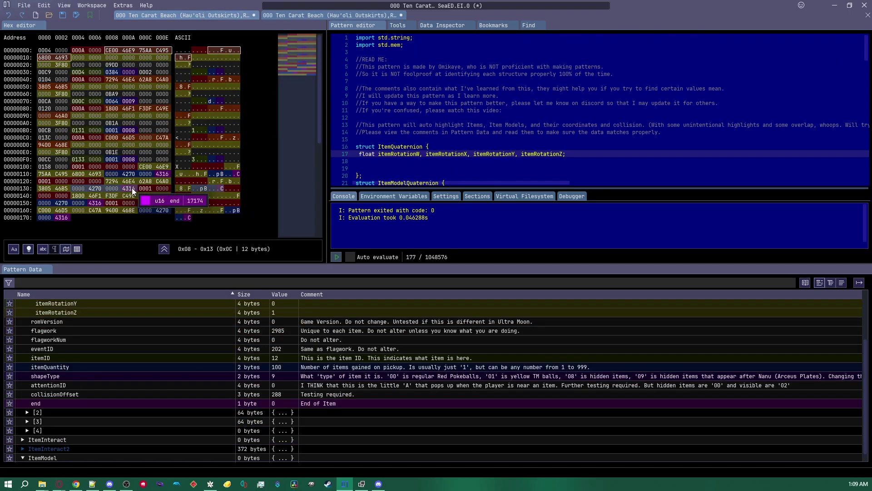
{"action": "left_click", "coordinate": [342, 16]}
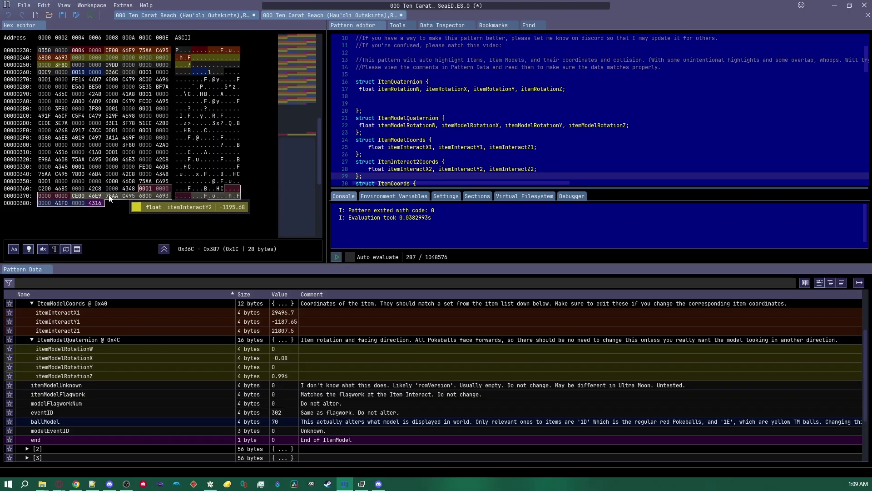
{"action": "left_click_drag", "start_coordinate": [99, 203], "coordinate": [146, 189]}
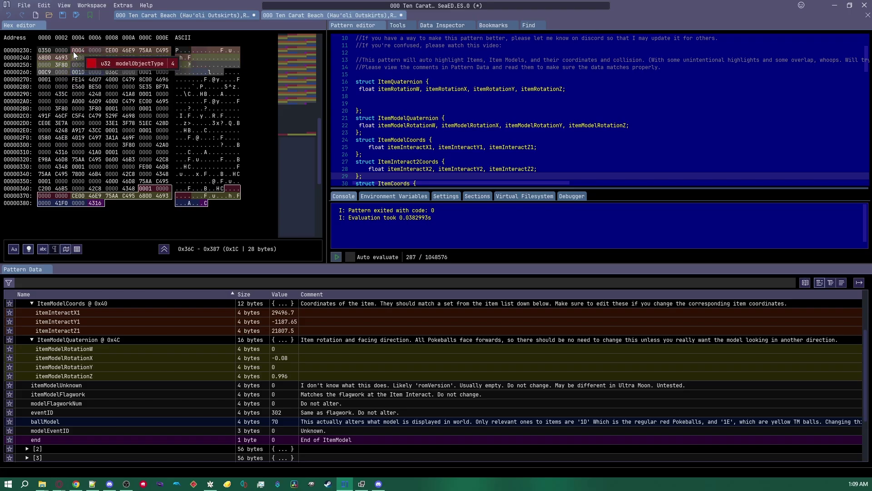
- Alternately highlight the last ItemModel block starting at 0x234 and its 28-byte interact block at 0x36C–0x387 in SeaED.ES.0
{"action": "left_click_drag", "start_coordinate": [77, 50], "coordinate": [113, 71]}
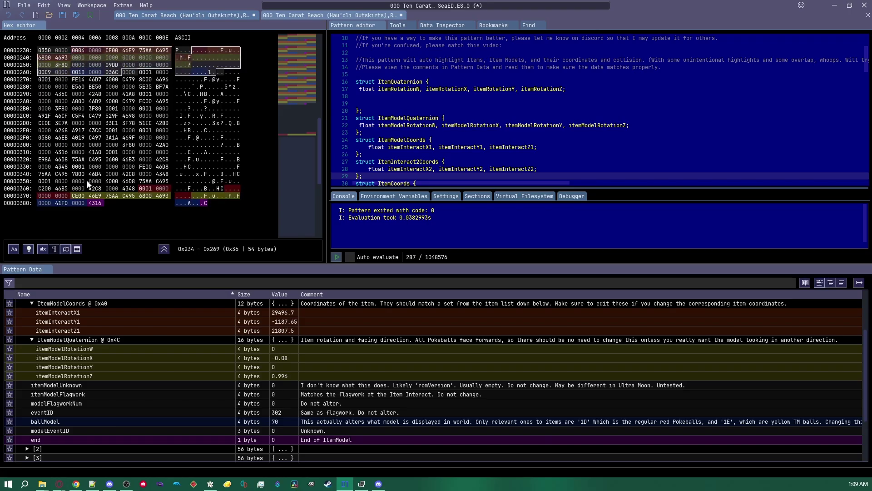
{"action": "left_click", "coordinate": [142, 189]}
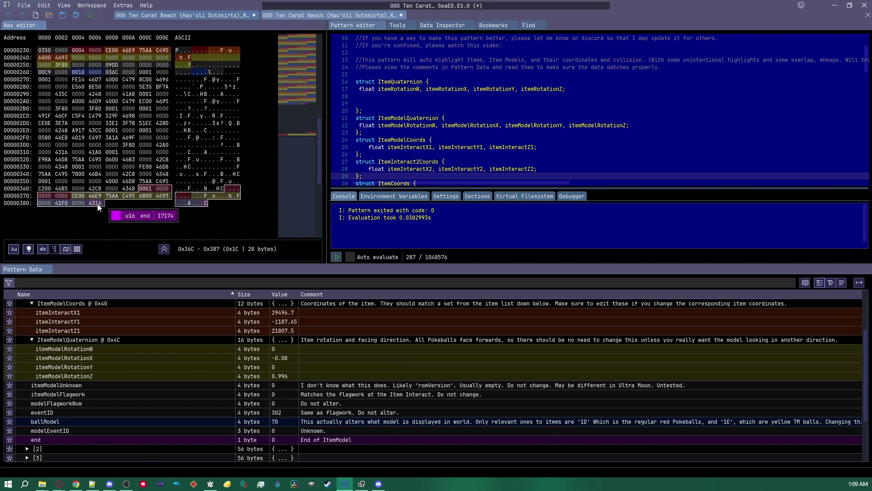
{"action": "left_click_drag", "start_coordinate": [78, 52], "coordinate": [96, 76]}
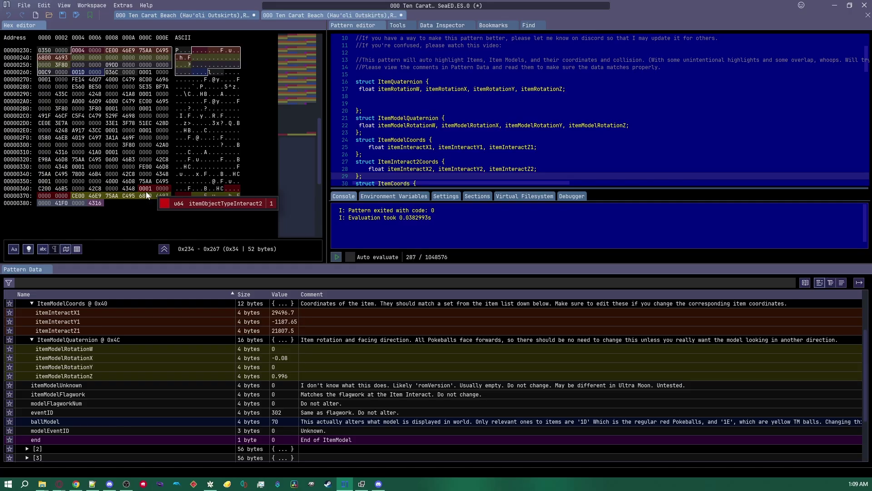
{"action": "left_click_drag", "start_coordinate": [144, 189], "coordinate": [101, 203]}
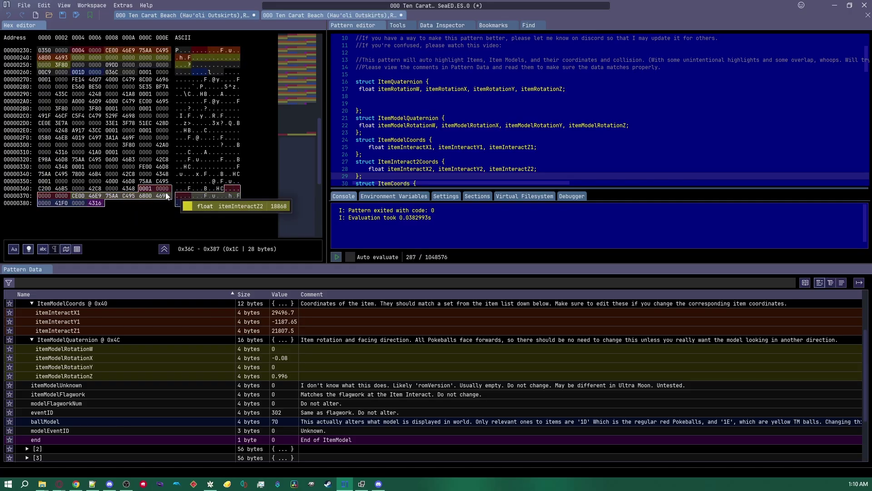
{"action": "scroll", "coordinate": [160, 137], "scroll_direction": "up", "scroll_amount": 1}
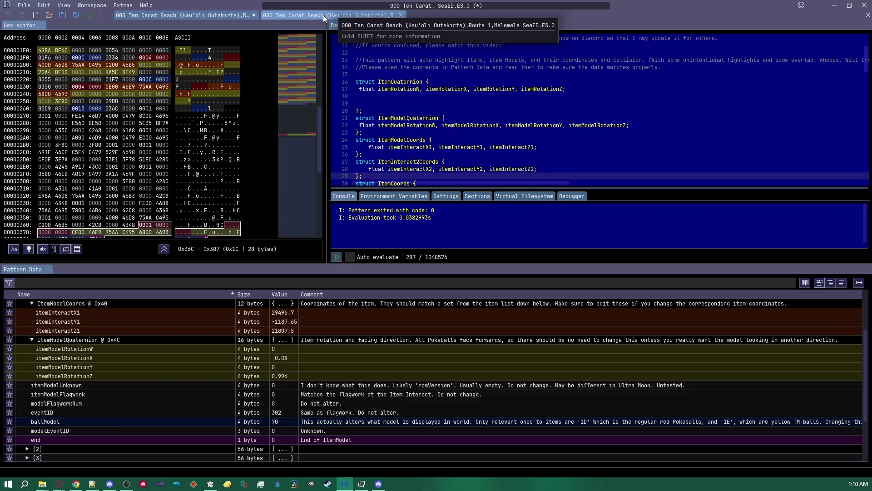
{"action": "left_click_drag", "start_coordinate": [79, 87], "coordinate": [91, 112]}
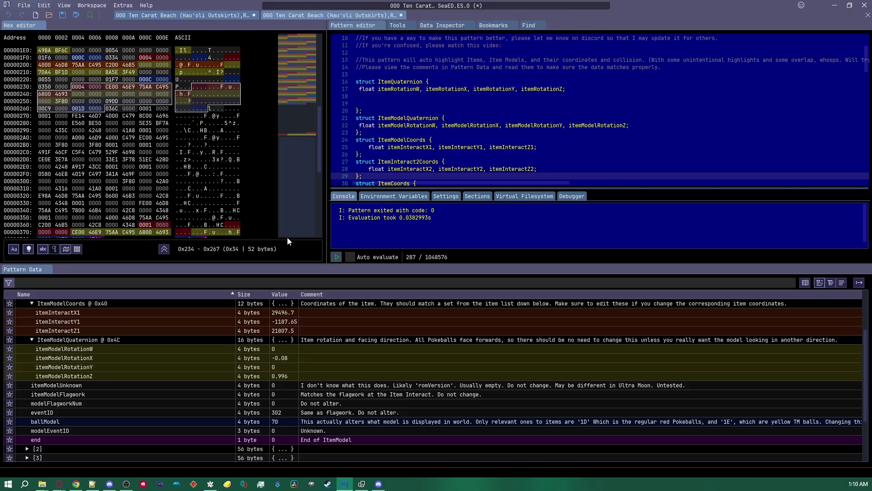
- Locate the ballModel field through its pattern data entry, then highlight the last item model's ballModel bytes at 0x264–0x265
{"action": "left_click", "coordinate": [580, 421]}
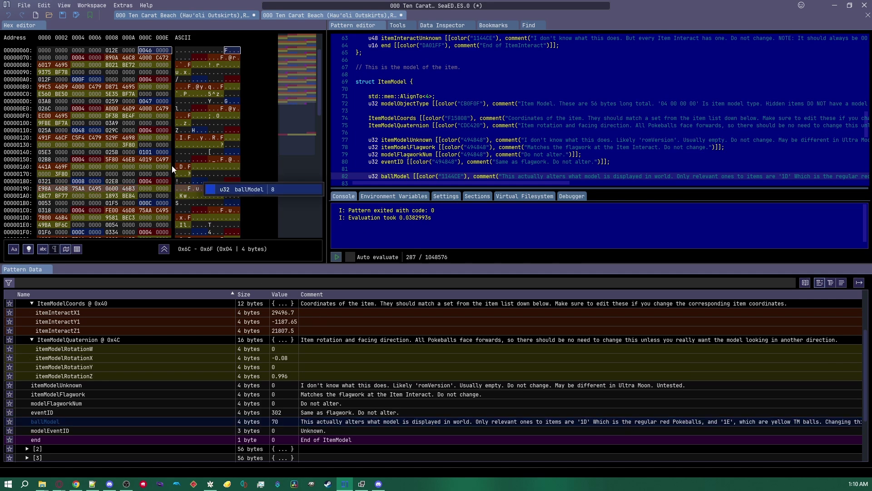
{"action": "scroll", "coordinate": [172, 166], "scroll_direction": "down", "scroll_amount": 5}
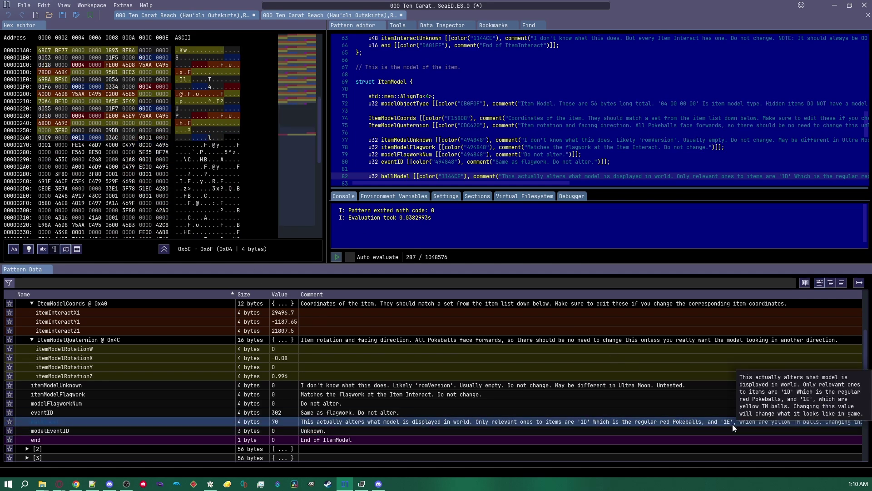
{"action": "left_click", "coordinate": [80, 138]}
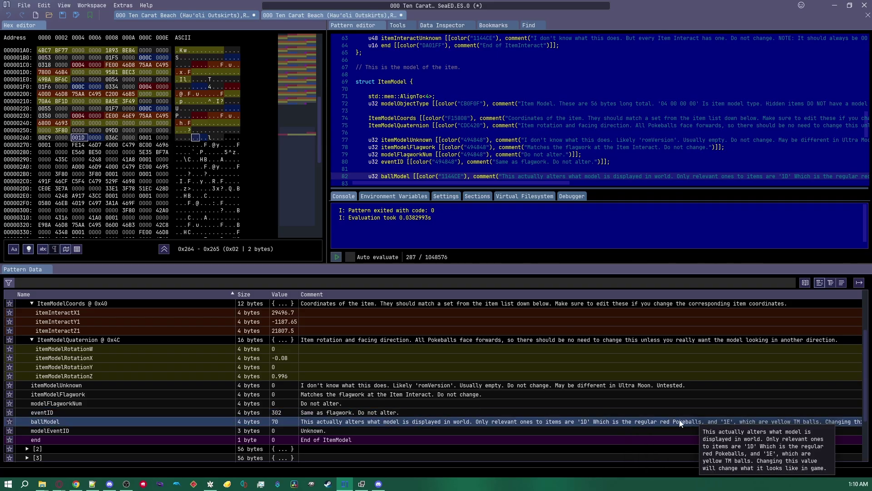
{"action": "mouse_move", "coordinate": [79, 140]}
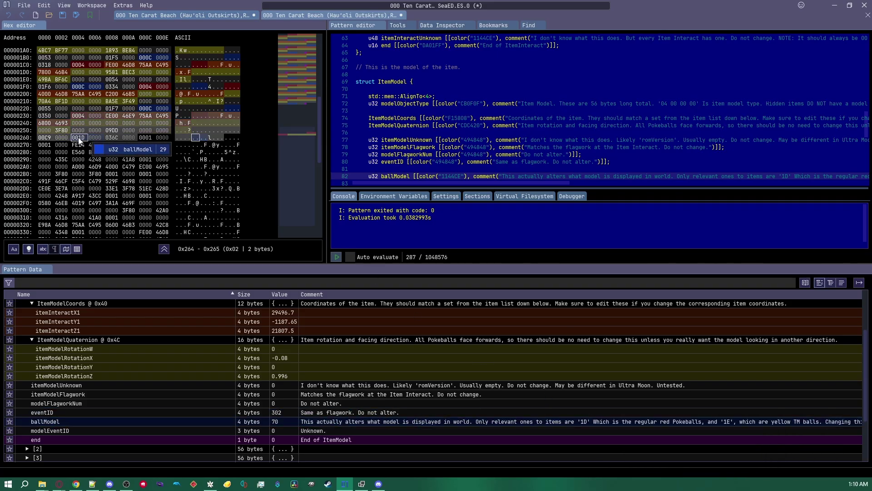
- Highlight all item models preceding the last one, 0x04–0x233, and examine their blocks and ballModel values
{"action": "scroll", "coordinate": [83, 140], "scroll_direction": "up", "scroll_amount": 9}
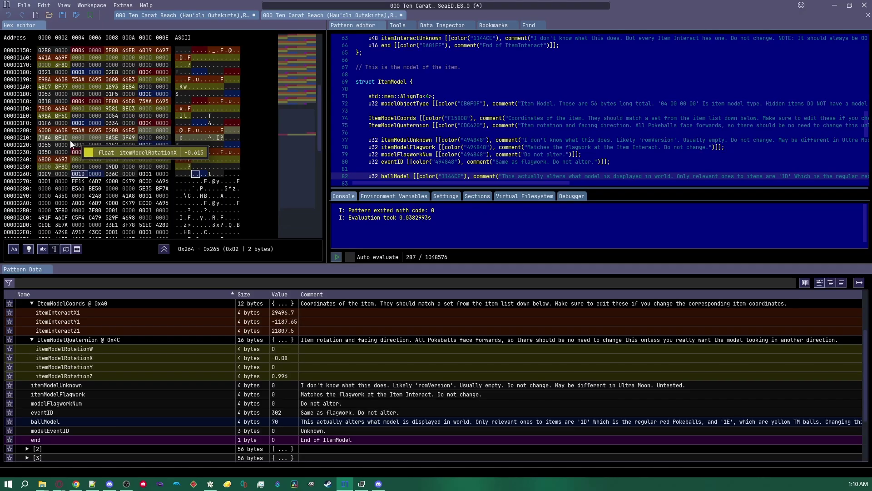
{"action": "mouse_move", "coordinate": [81, 48]}
{"action": "left_click_drag", "start_coordinate": [81, 47], "coordinate": [69, 214]}
{"action": "scroll", "coordinate": [77, 143], "scroll_direction": "down", "scroll_amount": 2}
{"action": "scroll", "coordinate": [140, 193], "scroll_direction": "down", "scroll_amount": 3}
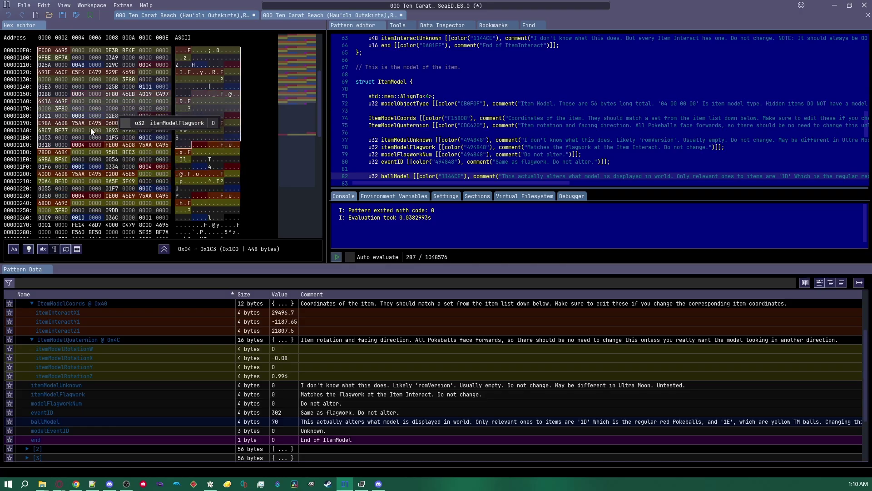
{"action": "left_click_drag", "start_coordinate": [65, 196], "coordinate": [75, 49]}
{"action": "scroll", "coordinate": [67, 105], "scroll_direction": "up", "scroll_amount": 5}
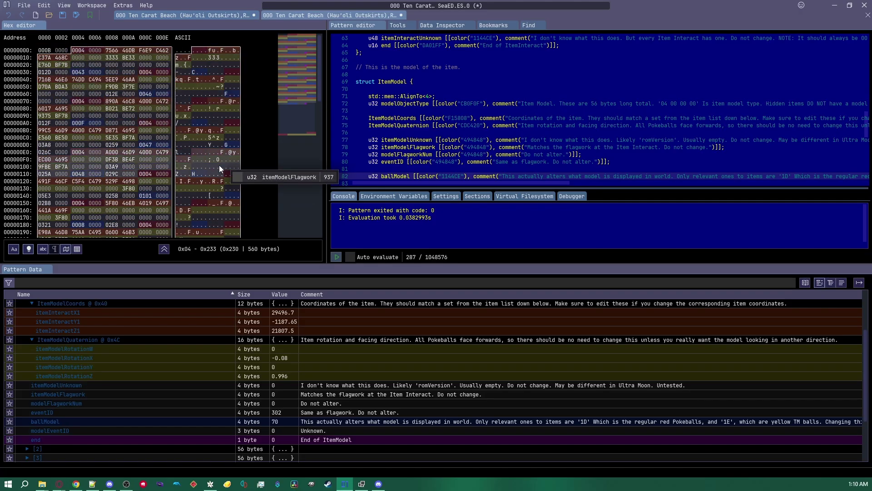
{"action": "scroll", "coordinate": [141, 165], "scroll_direction": "down", "scroll_amount": 5}
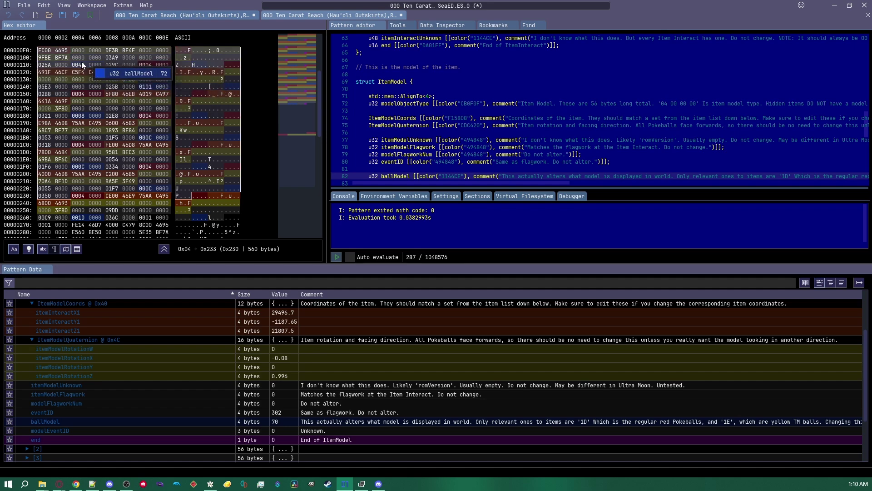
{"action": "scroll", "coordinate": [149, 123], "scroll_direction": "up", "scroll_amount": 5}
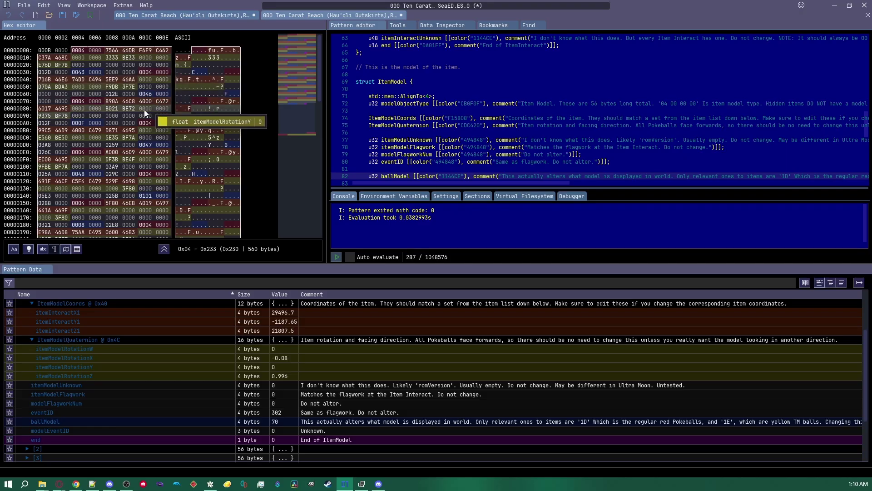
{"action": "scroll", "coordinate": [132, 113], "scroll_direction": "down", "scroll_amount": 7}
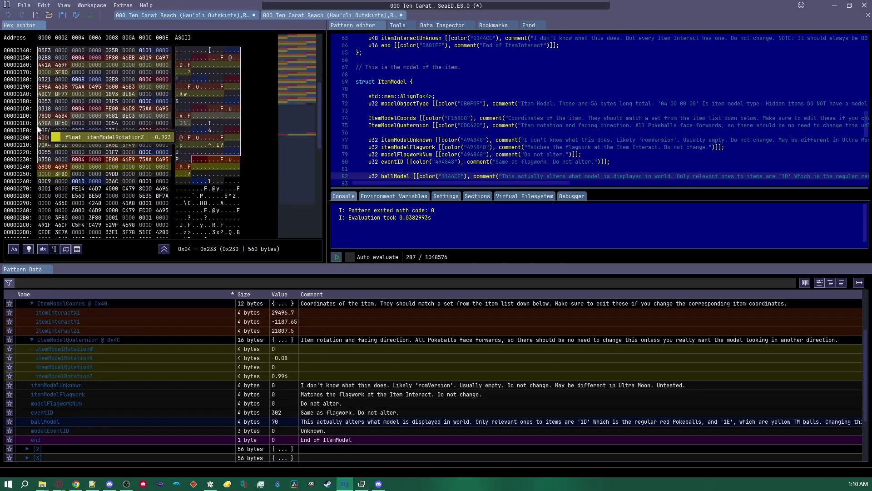
{"action": "scroll", "coordinate": [496, 129], "scroll_direction": "up", "scroll_amount": 15}
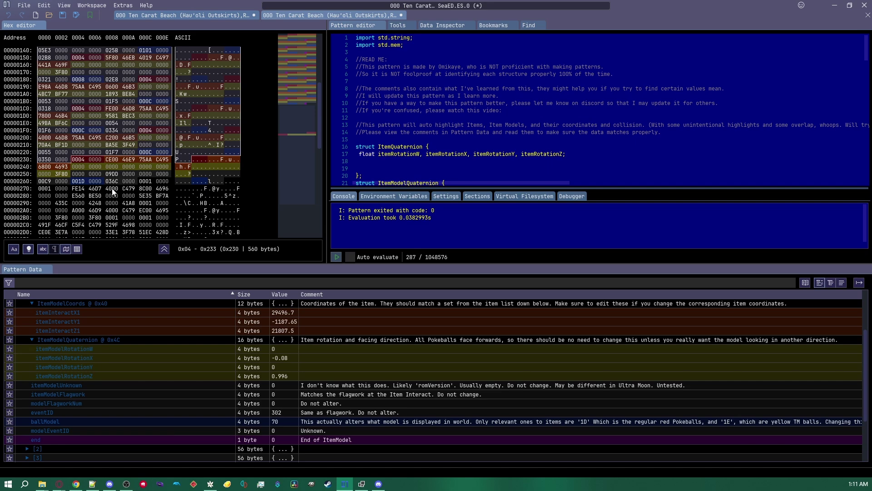
- Highlight the last 56-byte ItemModel block at 0x234–0x26B again, followed by its ballModel bytes at 0x264–0x265
{"action": "scroll", "coordinate": [97, 112], "scroll_direction": "down", "scroll_amount": 2}
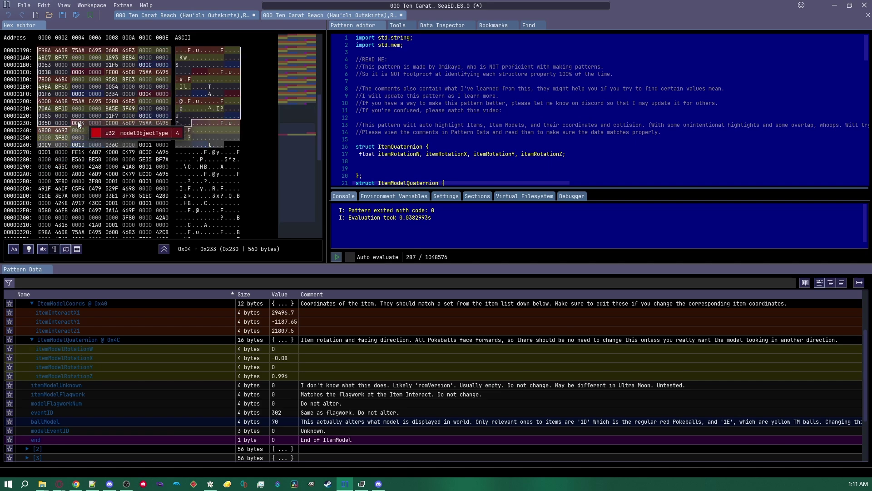
{"action": "left_click_drag", "start_coordinate": [77, 122], "coordinate": [129, 145]}
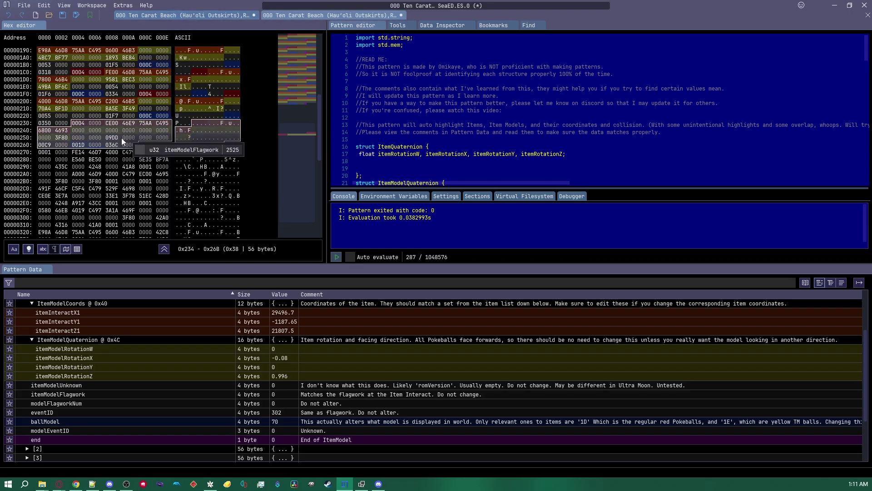
{"action": "left_click", "coordinate": [79, 145]}
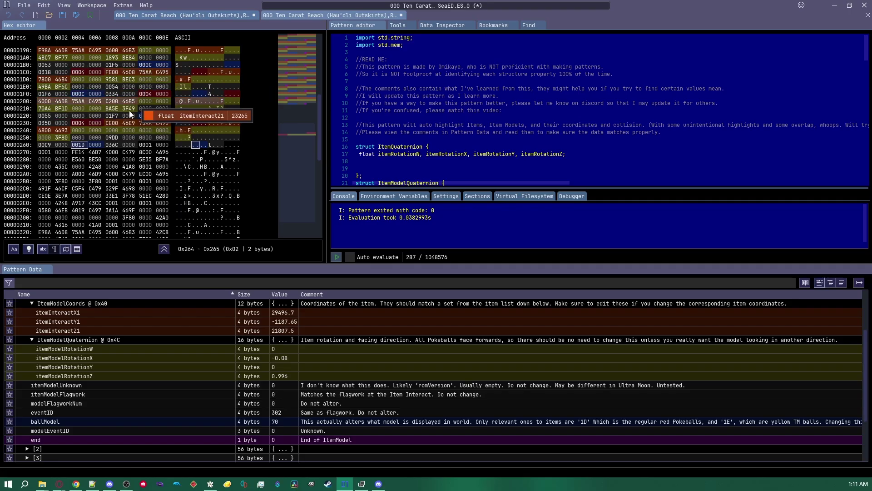
- Switch to the SeaED.EI.0 file and look through its item and interact entries
{"action": "scroll", "coordinate": [136, 95], "scroll_direction": "up", "scroll_amount": 2}
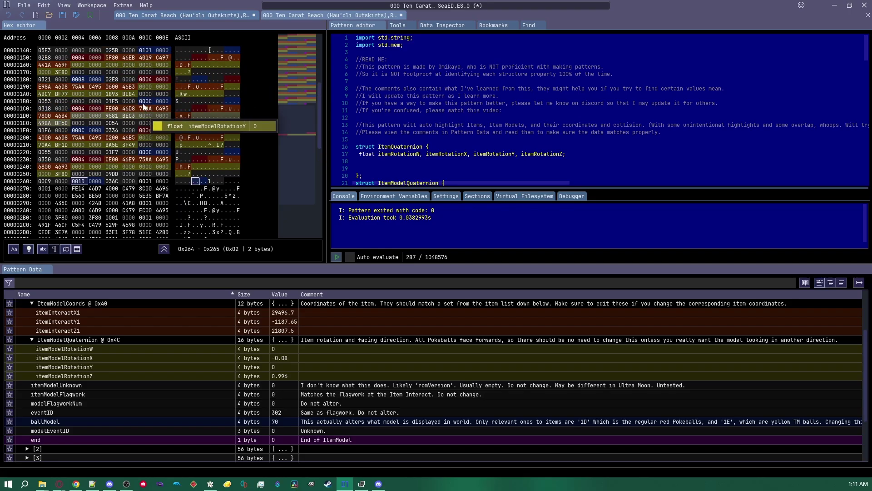
{"action": "left_click", "coordinate": [225, 11]}
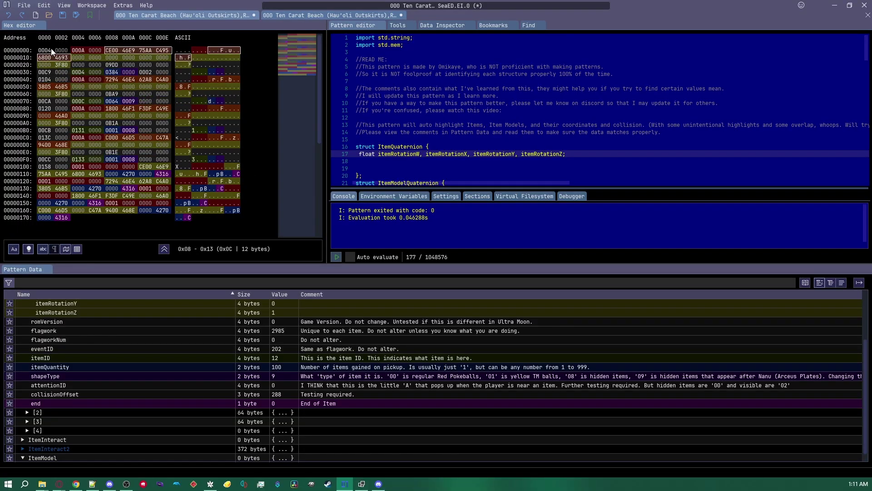
{"action": "scroll", "coordinate": [145, 162], "scroll_direction": "down", "scroll_amount": 3}
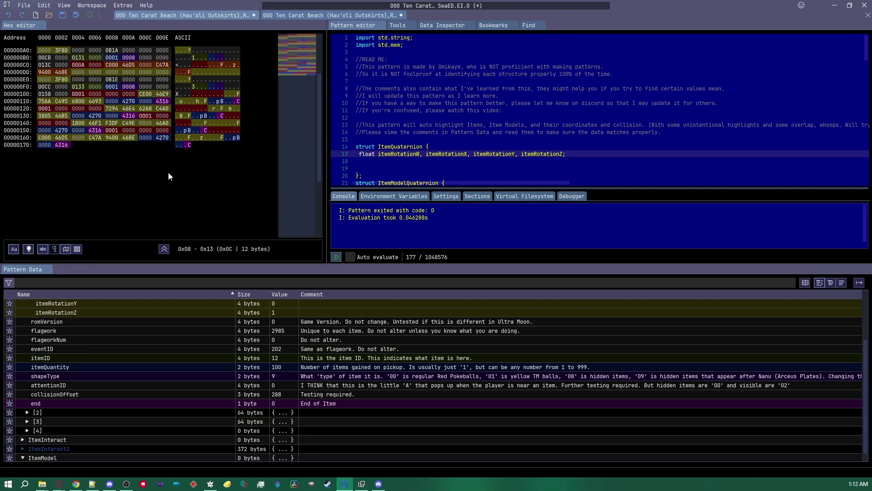
{"action": "scroll", "coordinate": [168, 177], "scroll_direction": "up", "scroll_amount": 3}
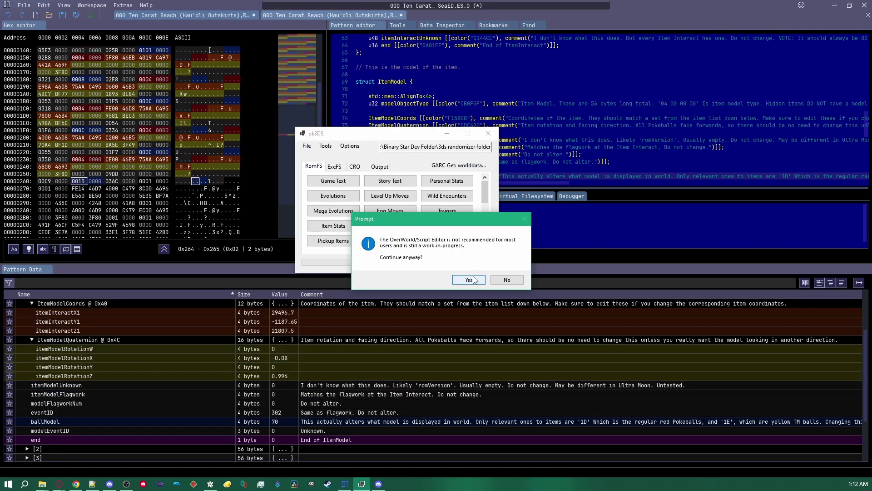
- Open pk3DS's OverWorld/Script Editor and expand the ED node in the experimental view for 000 Ten Carat Beach
{"action": "left_click", "coordinate": [469, 280]}
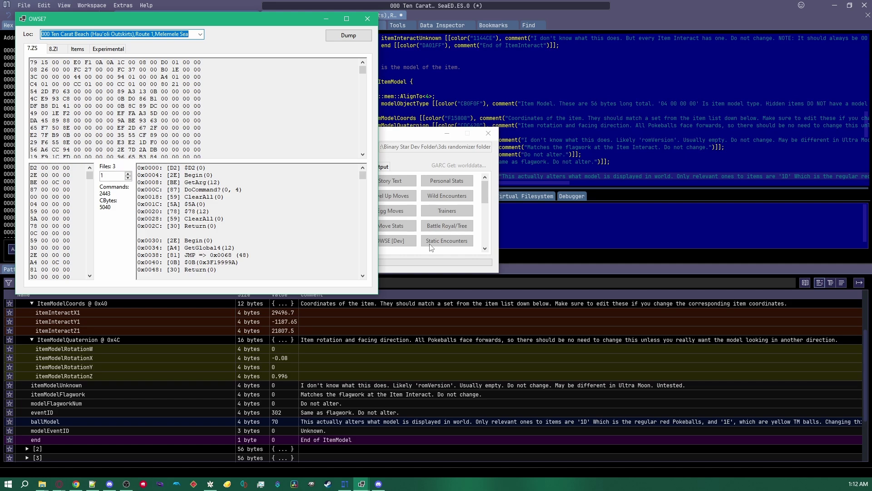
{"action": "left_click", "coordinate": [111, 47]}
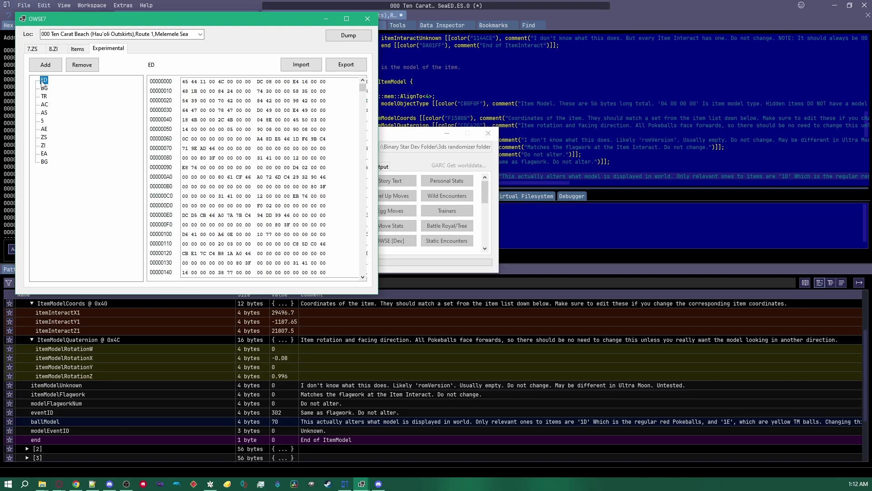
{"action": "left_click", "coordinate": [35, 81]}
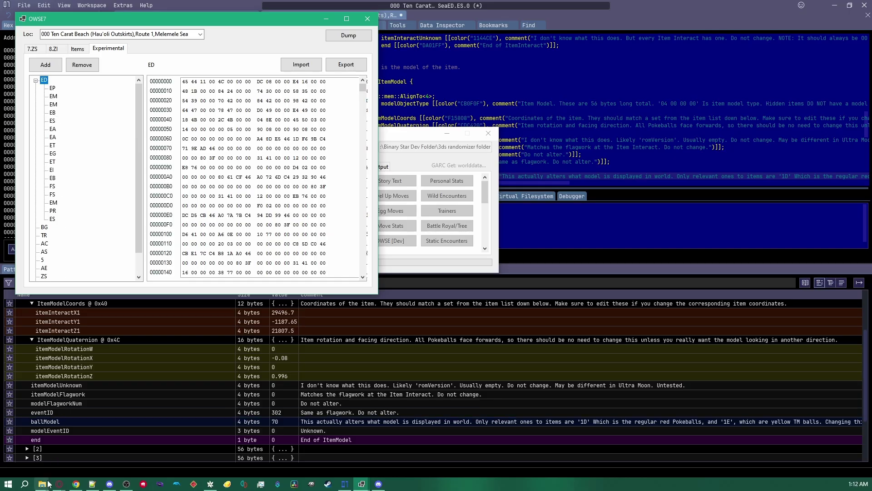
- Switch to File Explorer, view the exported files in the Tutorial folder, and return to Item Quantity Changes to view the pattern files
{"action": "mouse_move", "coordinate": [48, 484]}
{"action": "mouse_move", "coordinate": [208, 445]}
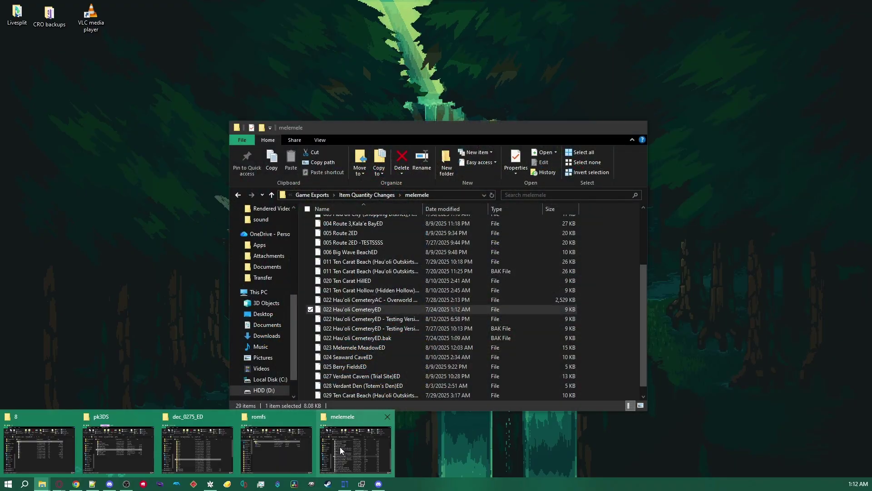
{"action": "left_click", "coordinate": [347, 448]}
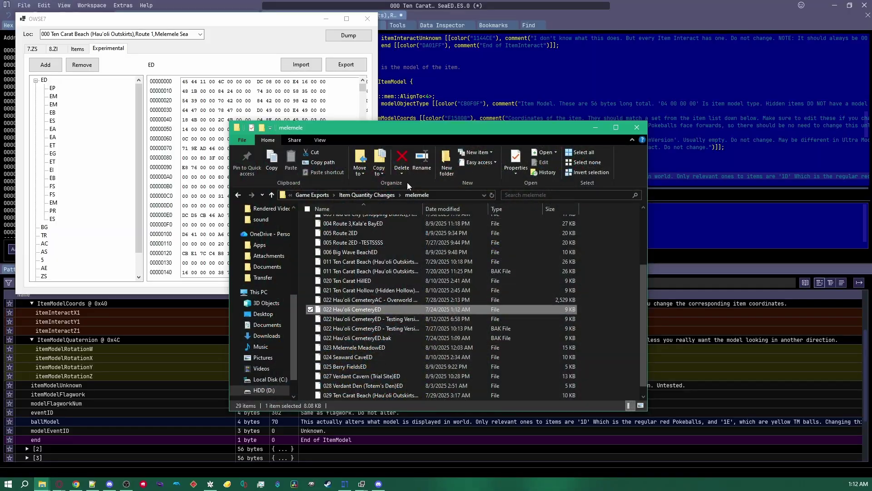
{"action": "left_click", "coordinate": [375, 196]}
{"action": "double_click", "coordinate": [355, 235]}
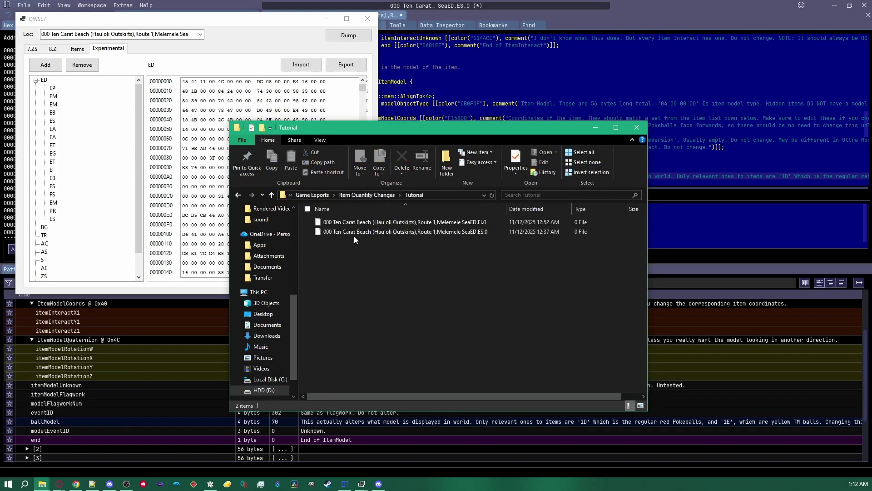
{"action": "left_click", "coordinate": [376, 196]}
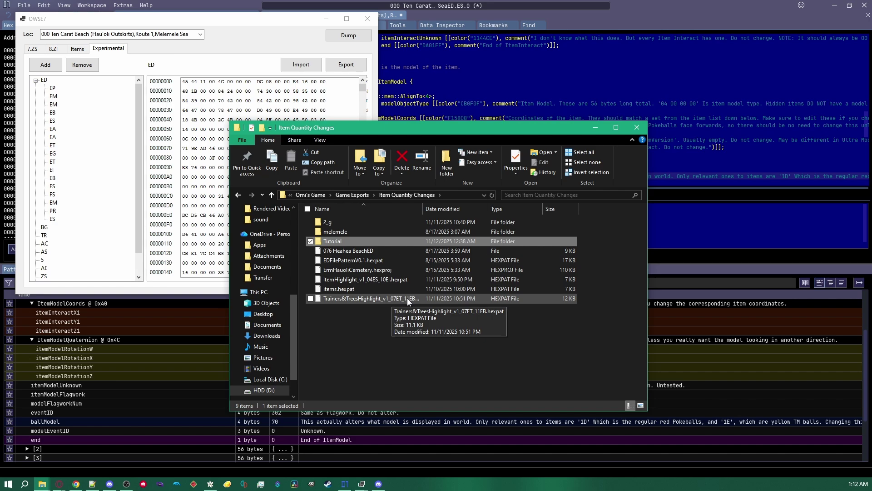
- Switch to OWSE7, inspect the two EB entries under ED, and choose the location 025 Berry Fields
{"action": "left_click", "coordinate": [53, 178]}
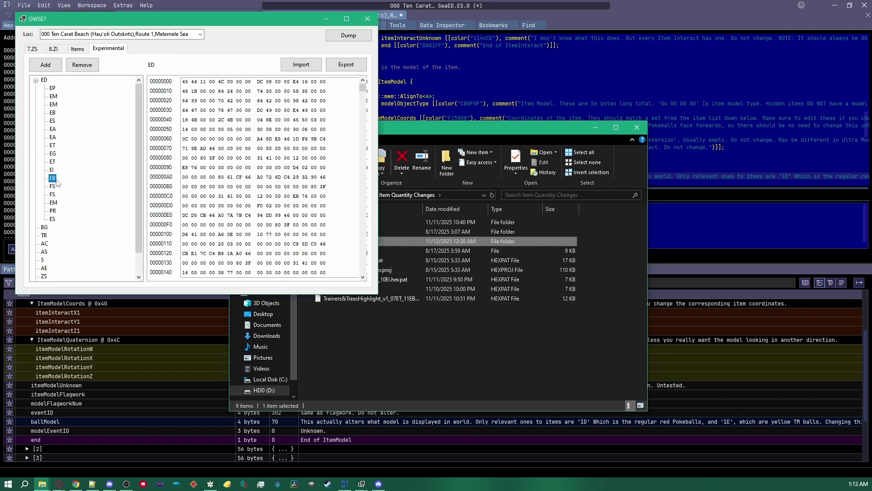
{"action": "left_click", "coordinate": [52, 112]}
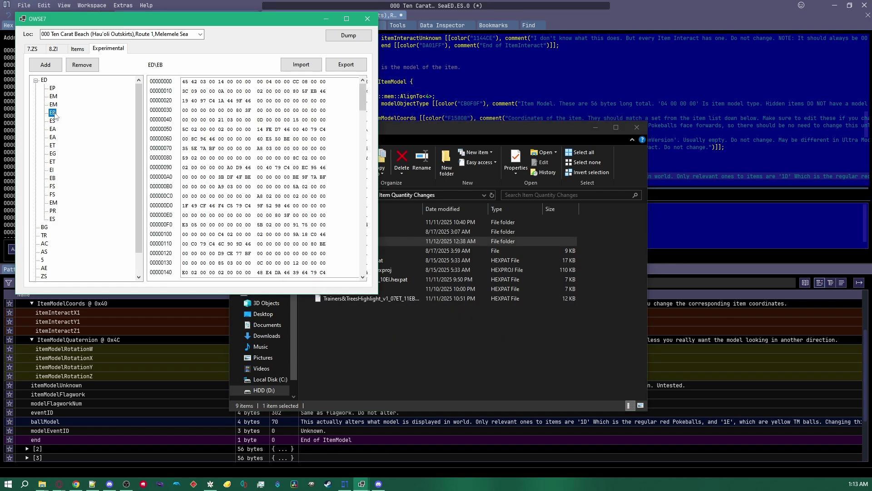
{"action": "left_click", "coordinate": [54, 178]}
{"action": "left_click", "coordinate": [52, 113]}
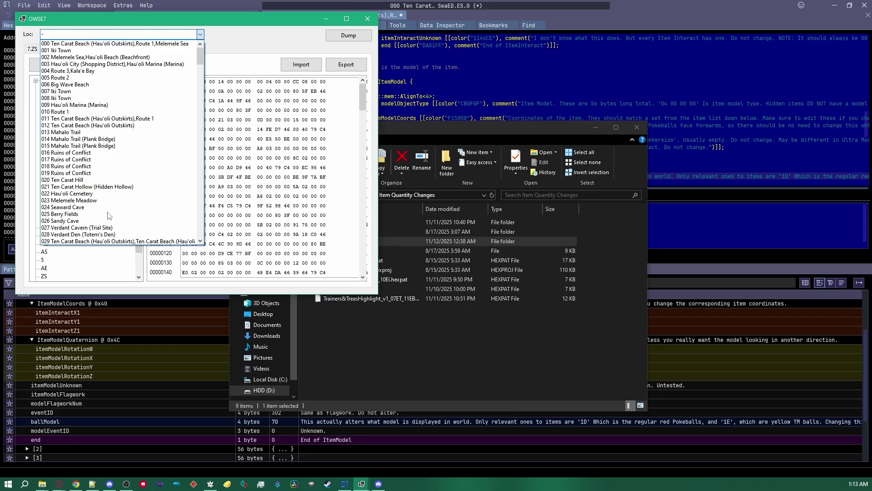
{"action": "left_click", "coordinate": [73, 214]}
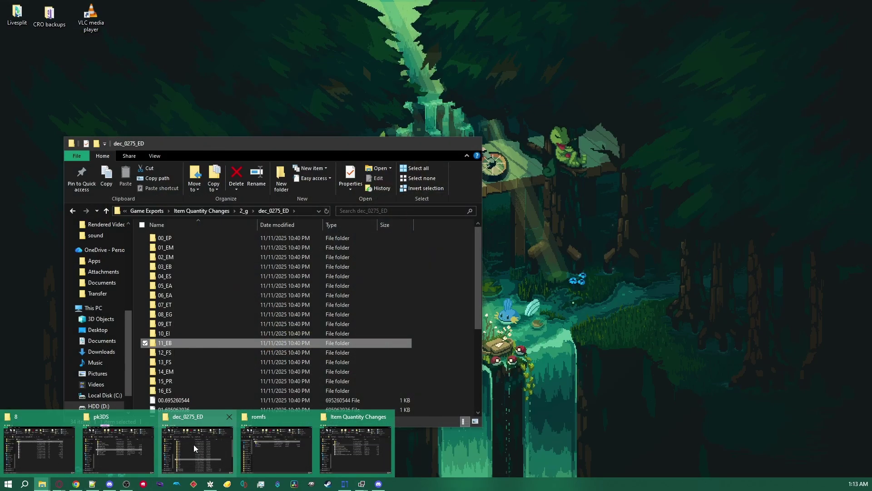
- Switch to File Explorer, locate the dec_0275_ED folder within 2_g, and view the contents of its 11_EB subfolder
{"action": "left_click", "coordinate": [194, 444]}
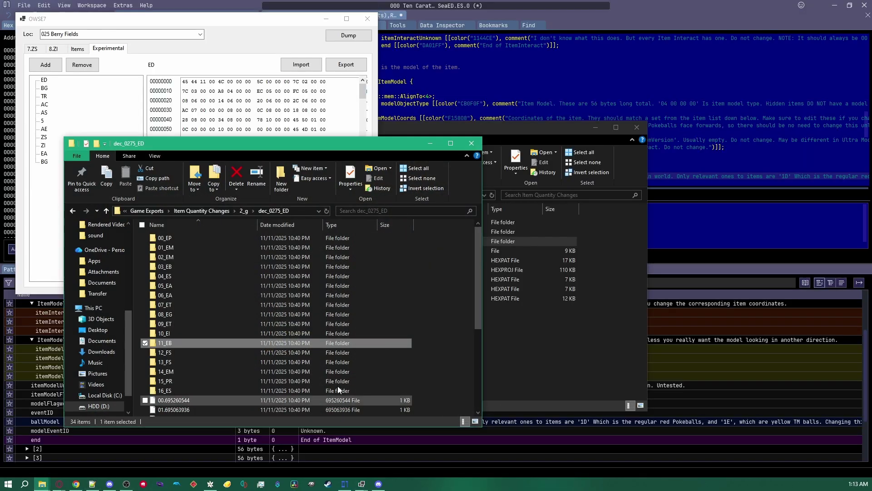
{"action": "left_click", "coordinate": [244, 212]}
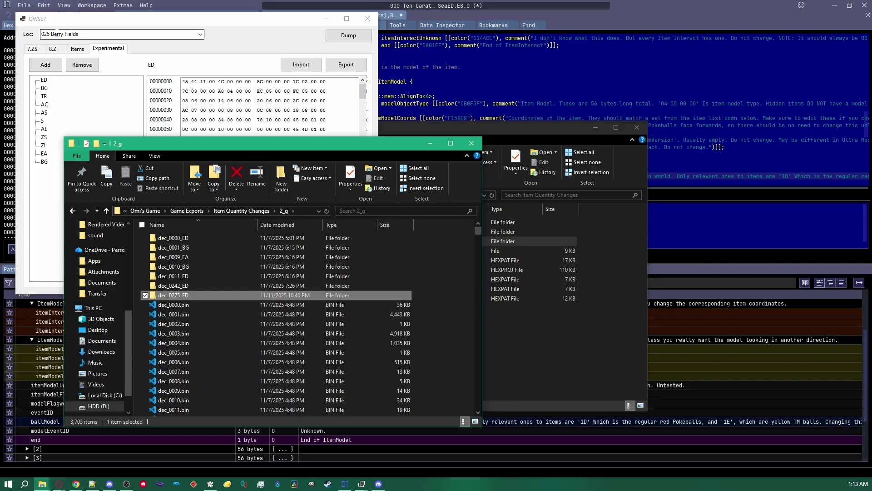
{"action": "double_click", "coordinate": [176, 298]}
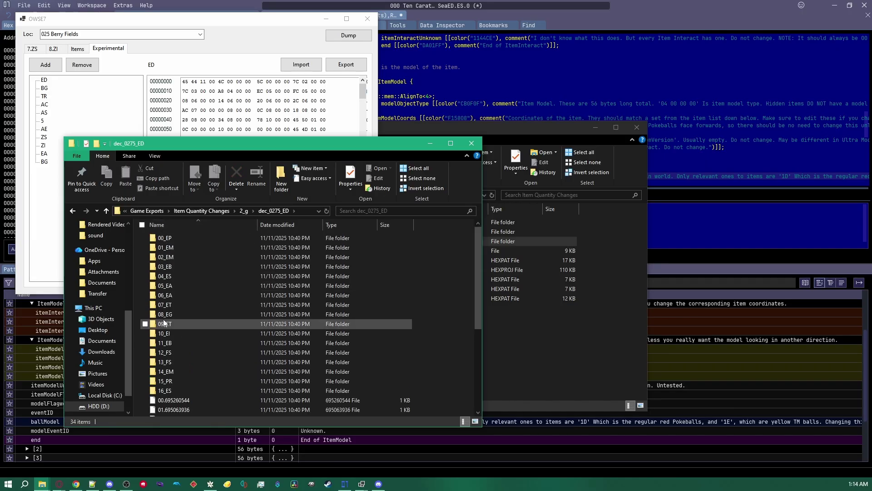
{"action": "left_click", "coordinate": [169, 345]}
{"action": "double_click", "coordinate": [169, 346]}
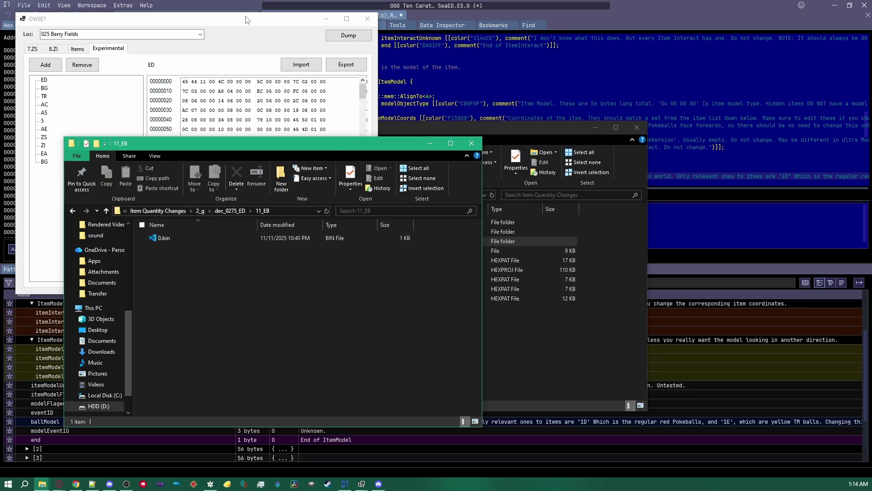
- Switch to OWSE7 and export entry 0 of Berry Fields' second EB node under ED as 025 Berry FieldsED.EB.0 in the Tutorial folder
{"action": "left_click_drag", "start_coordinate": [246, 18], "coordinate": [380, 64]}
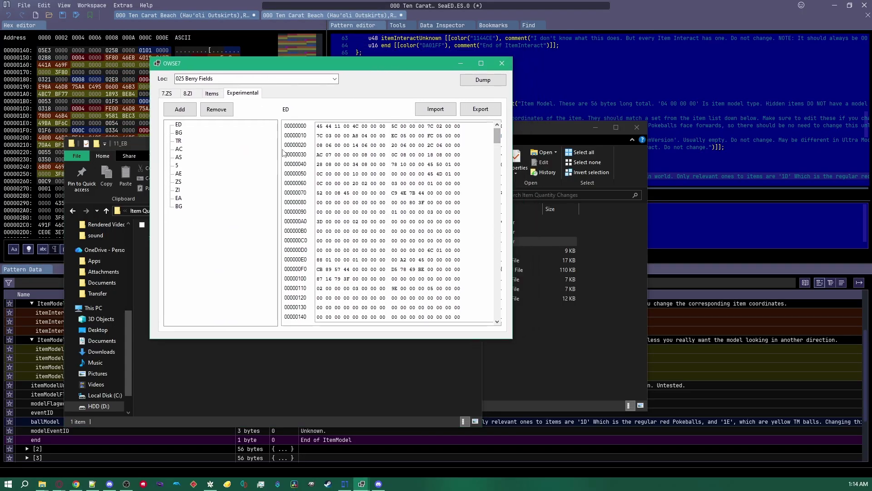
{"action": "left_click", "coordinate": [178, 127]}
{"action": "double_click", "coordinate": [178, 125]}
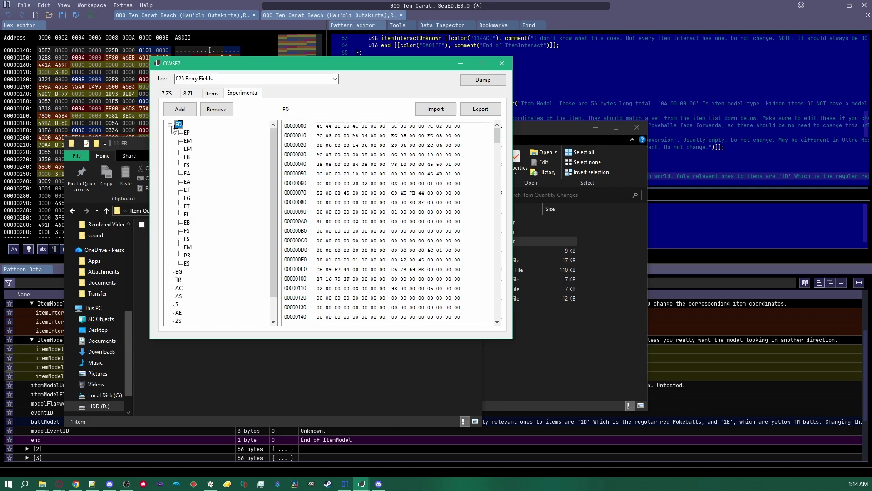
{"action": "left_click", "coordinate": [186, 223]}
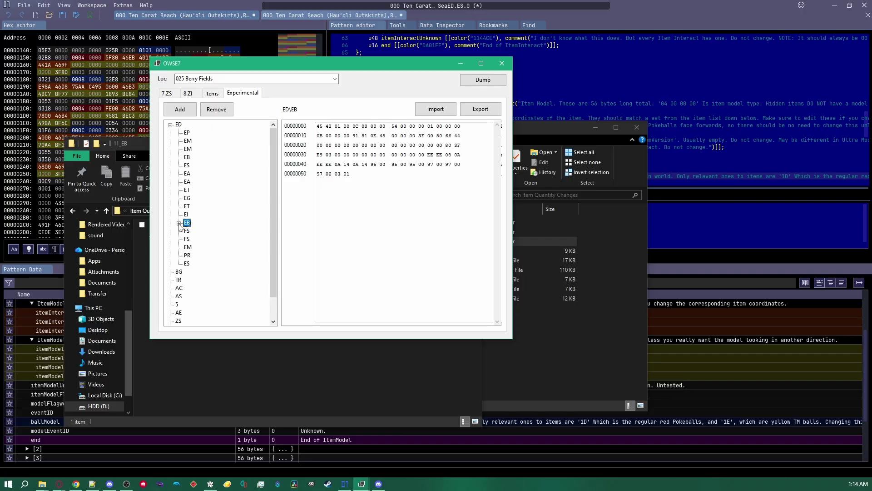
{"action": "left_click", "coordinate": [179, 223]}
{"action": "left_click", "coordinate": [194, 231]}
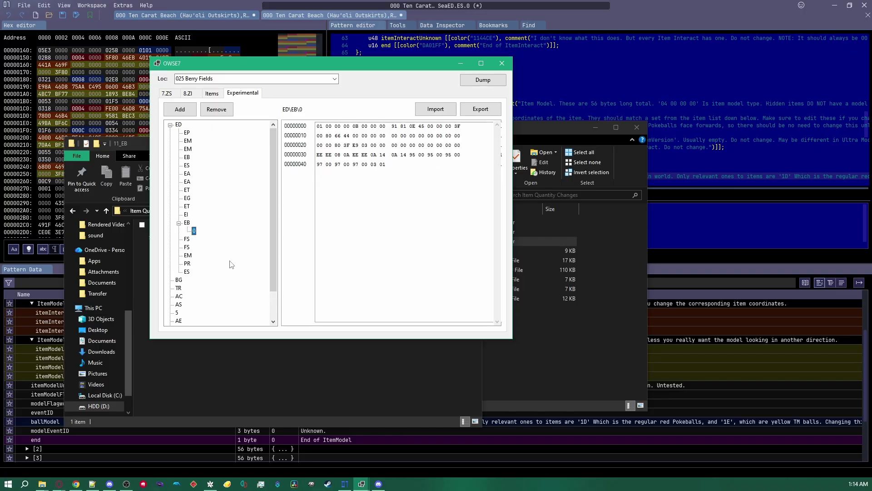
{"action": "left_click", "coordinate": [481, 109]}
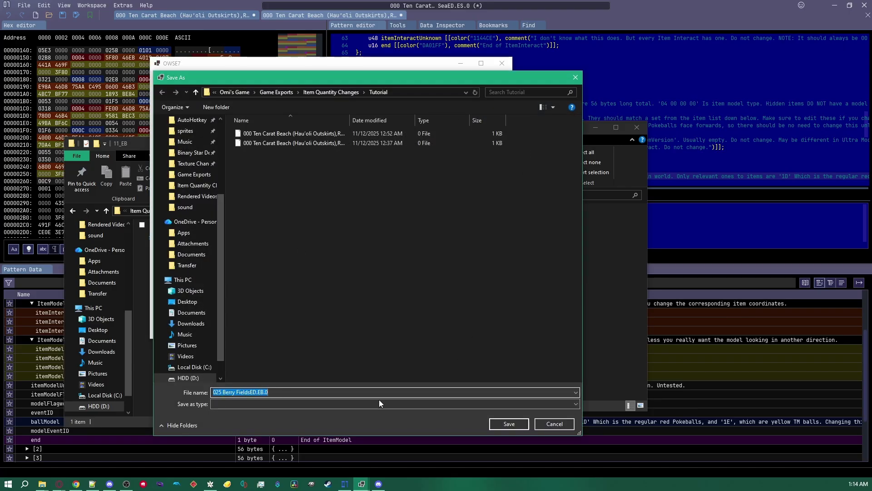
{"action": "left_click", "coordinate": [502, 426]}
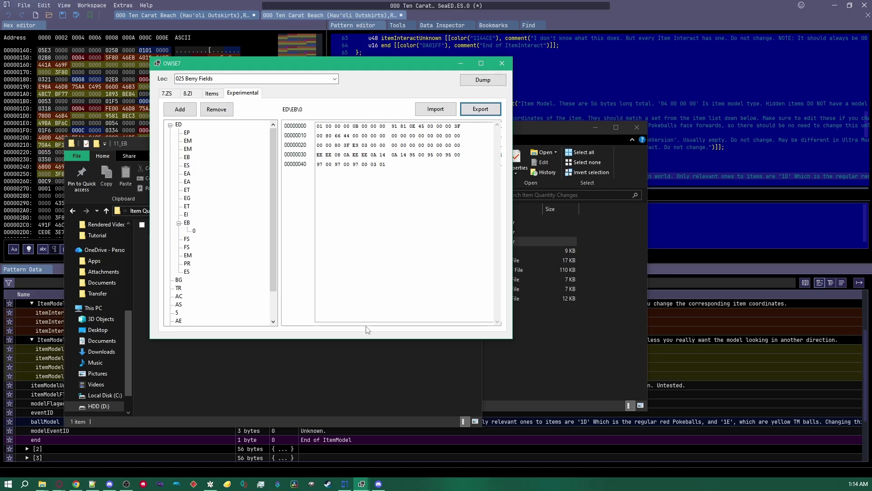
- Switch to the Item Quantity Changes folder in File Explorer and load 025 Berry FieldsED.EB.0 from its Tutorial subfolder into ImHex
{"action": "left_click", "coordinate": [321, 351]}
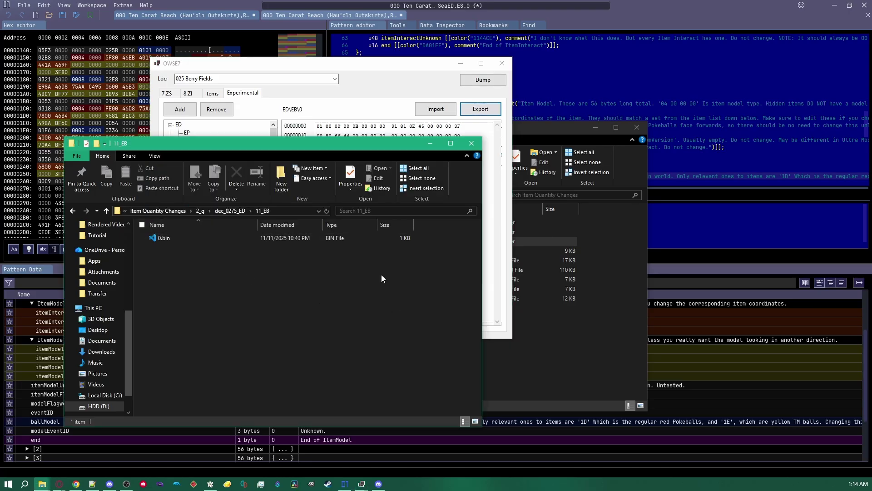
{"action": "left_click", "coordinate": [42, 483]}
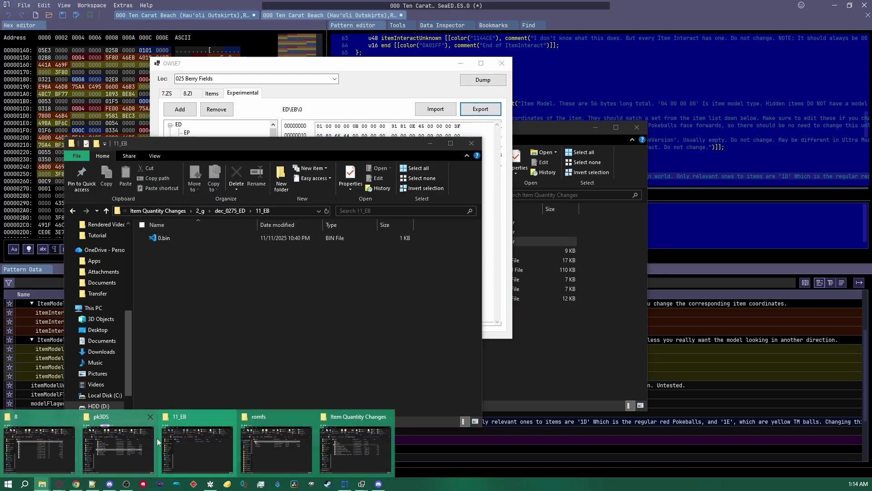
{"action": "mouse_move", "coordinate": [204, 432]}
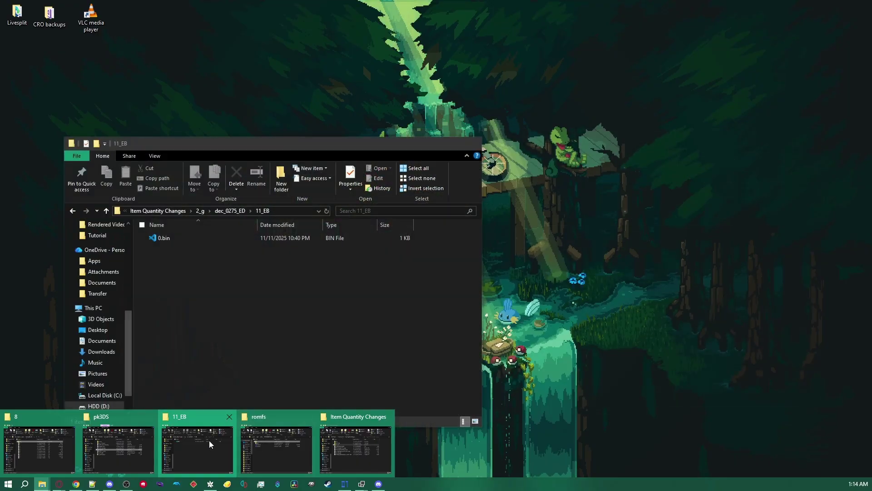
{"action": "mouse_move", "coordinate": [138, 448]}
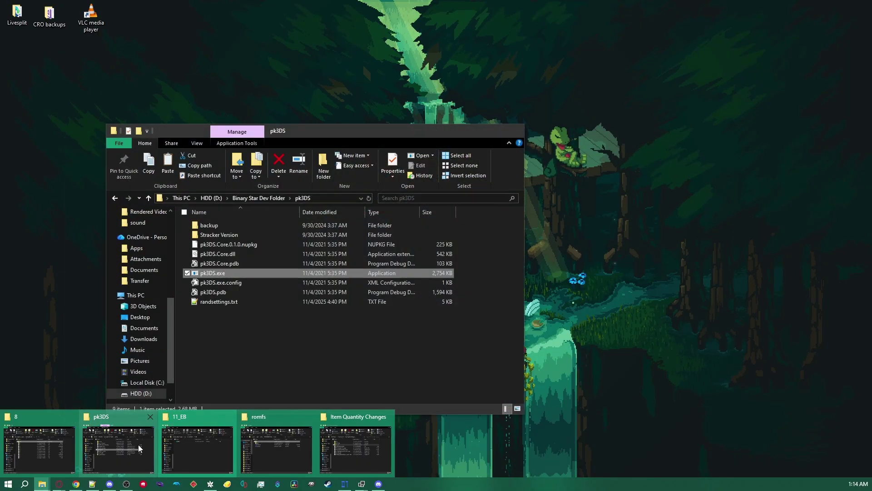
{"action": "mouse_move", "coordinate": [266, 440]}
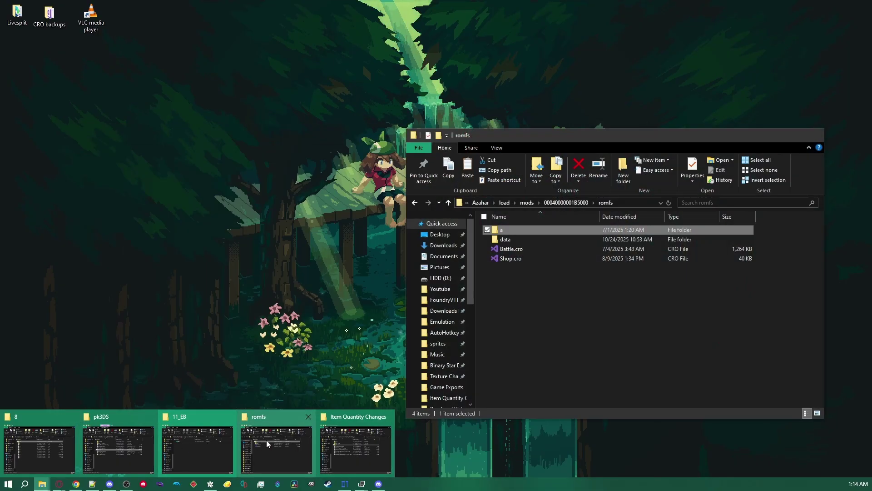
{"action": "left_click", "coordinate": [357, 448]}
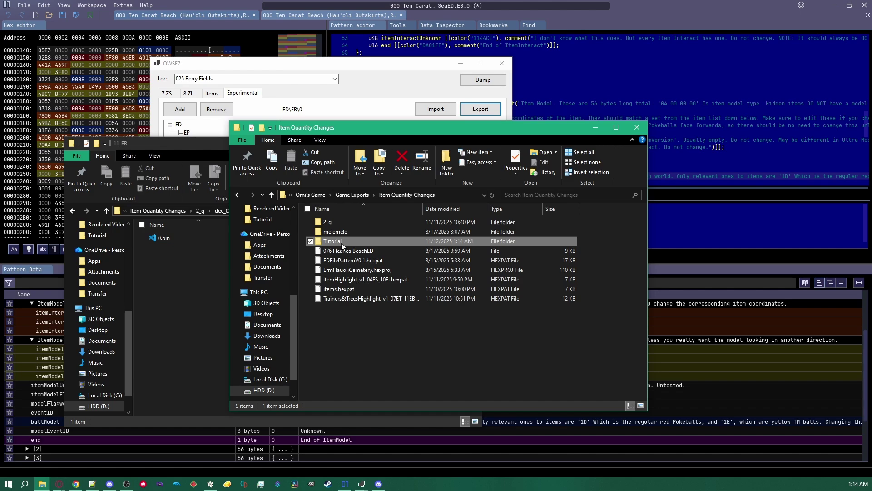
{"action": "double_click", "coordinate": [341, 245]}
{"action": "left_click_drag", "start_coordinate": [354, 241], "coordinate": [398, 42]}
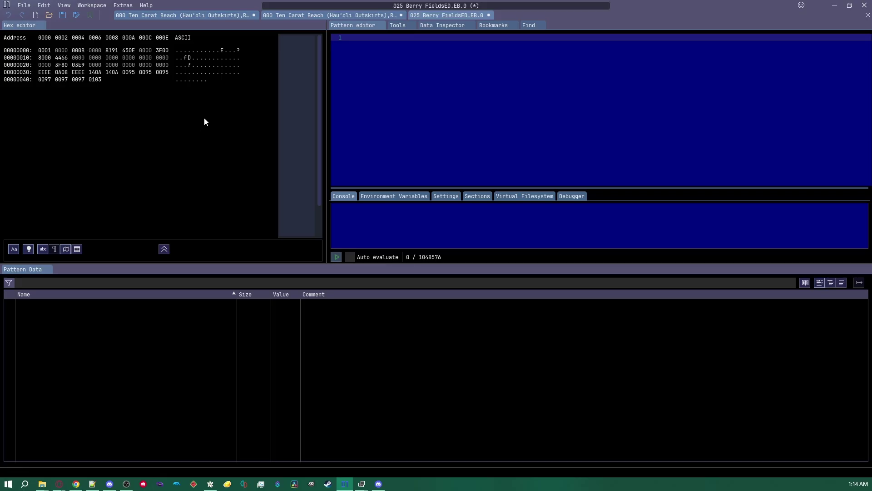
- Import the pattern file Trainers&TreesHighlight_v1_07ET_11EB.hexpat for the Berry Fields file
{"action": "right_click", "coordinate": [459, 100]}
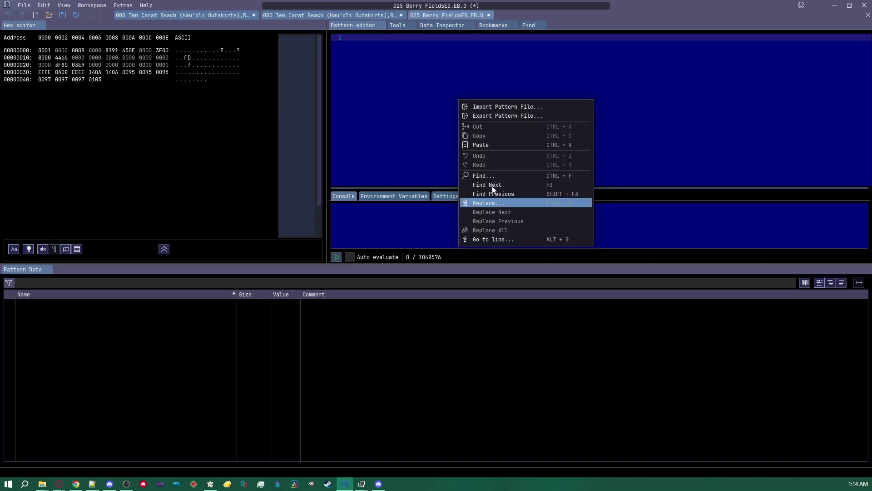
{"action": "left_click", "coordinate": [508, 107]}
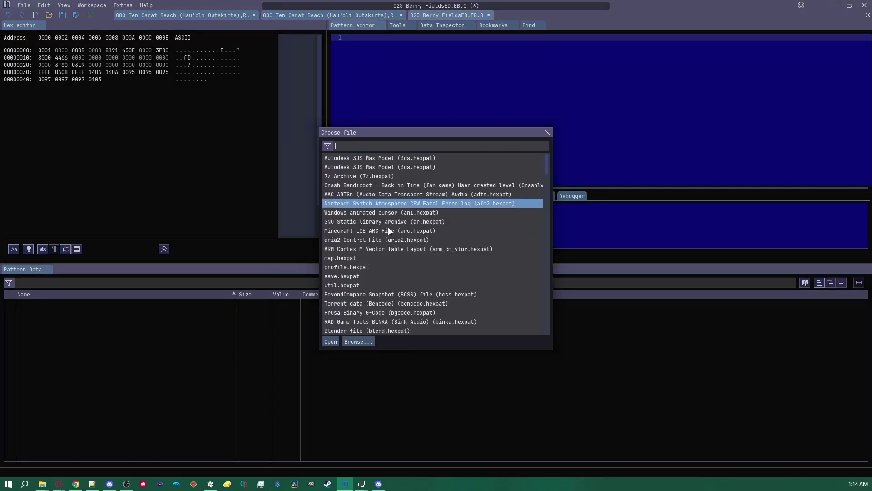
{"action": "left_click", "coordinate": [358, 344]}
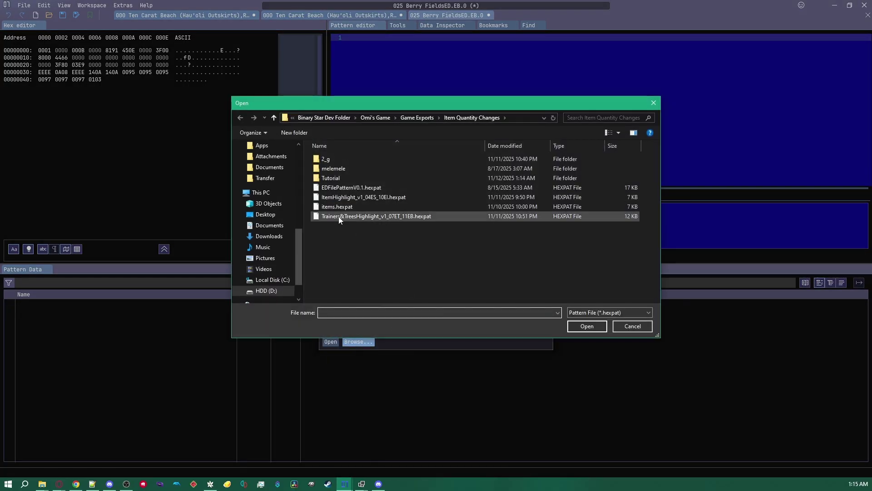
{"action": "double_click", "coordinate": [352, 216]}
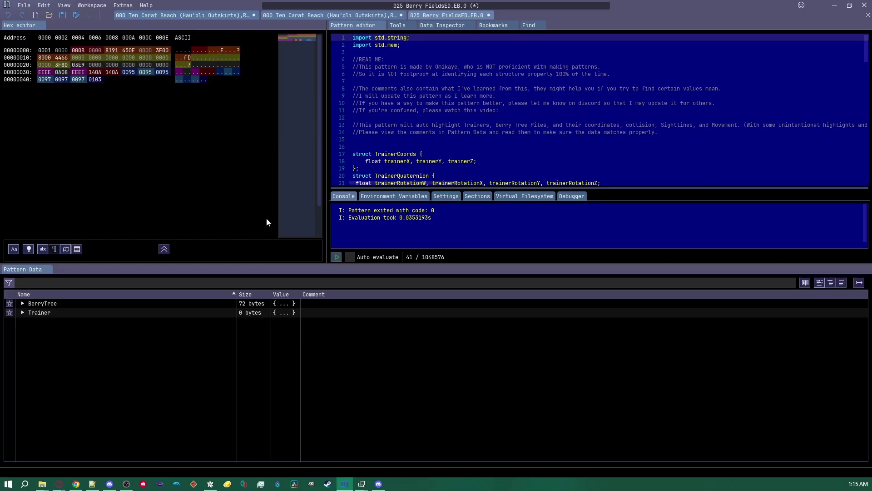
- Expand the first BerryTree entry and its TreeCoords, and examine the bytes for the object type and the X, Y and Z coordinates
{"action": "left_click", "coordinate": [22, 304]}
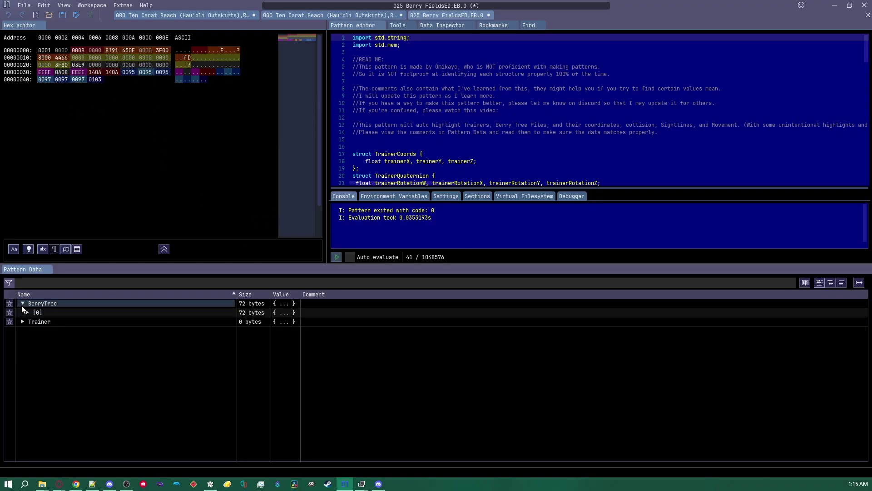
{"action": "left_click", "coordinate": [26, 313]}
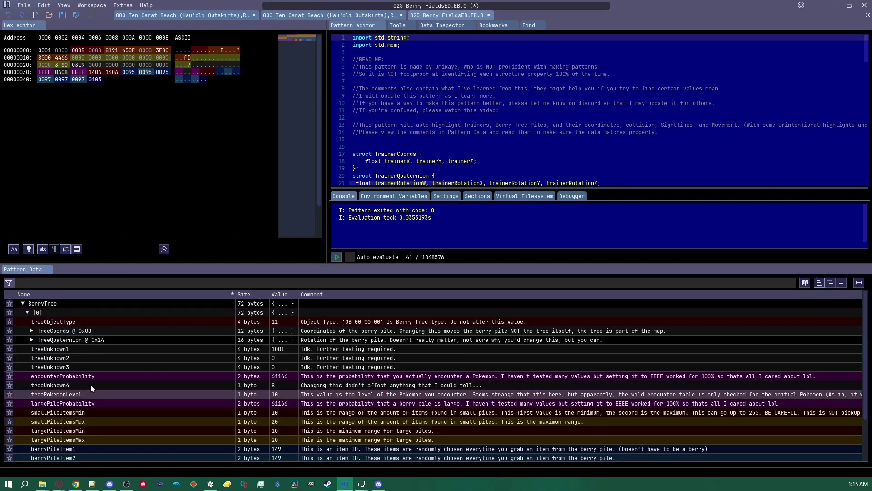
{"action": "left_click", "coordinate": [64, 322]}
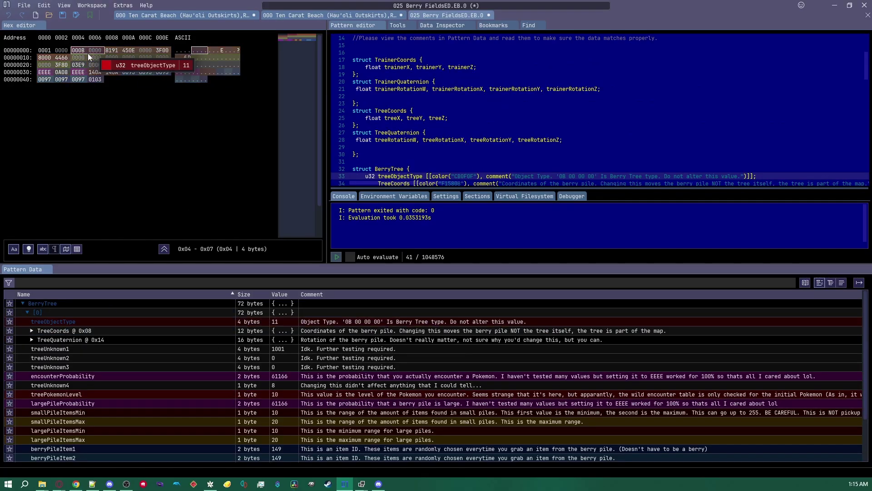
{"action": "left_click", "coordinate": [56, 329]}
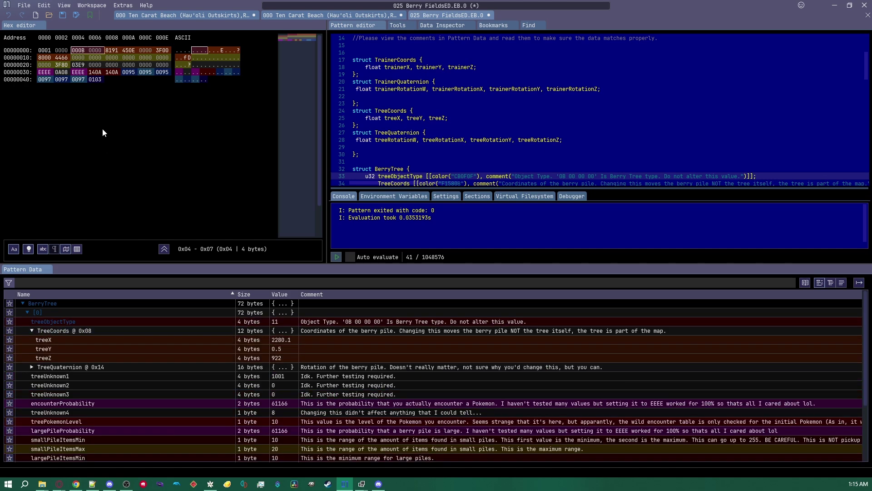
{"action": "left_click", "coordinate": [54, 337]}
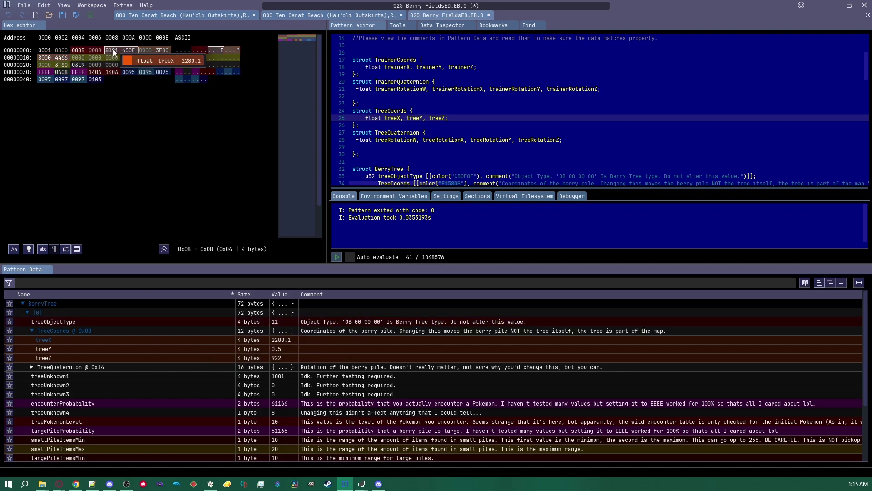
{"action": "left_click", "coordinate": [61, 57]}
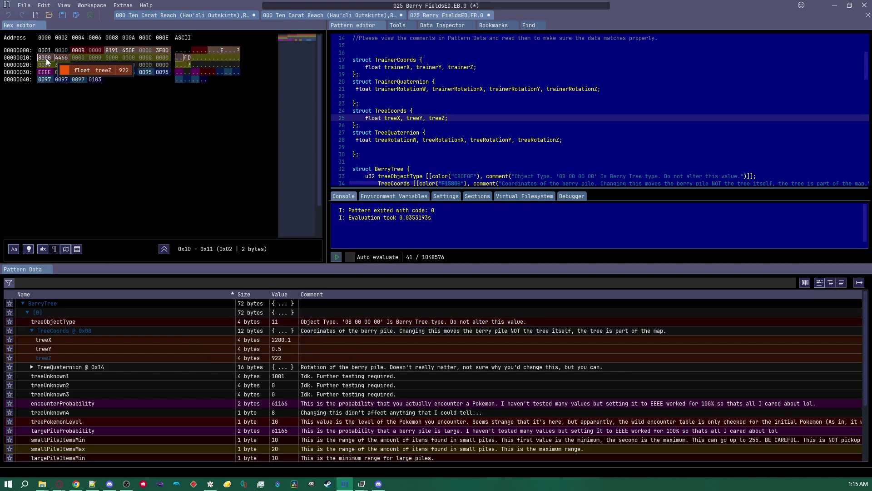
{"action": "left_click_drag", "start_coordinate": [120, 49], "coordinate": [61, 58]}
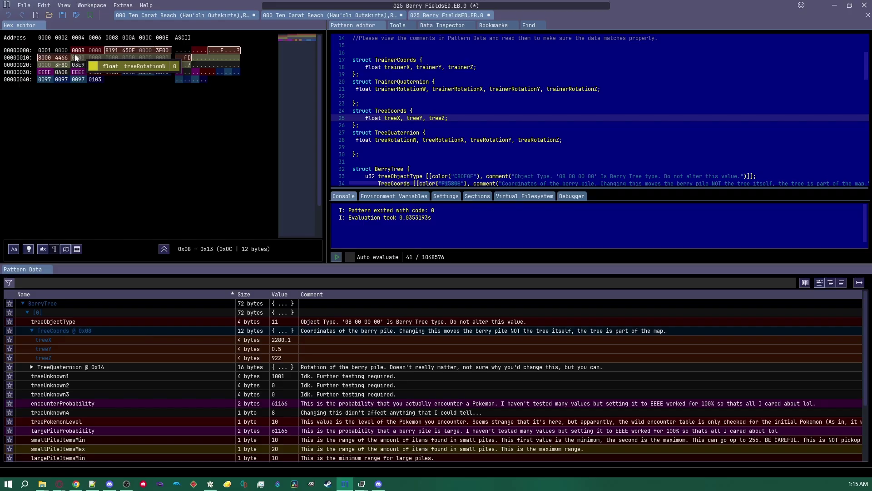
- Examine the berry tree's rotation, treeUnknown1, encounterProbability, treeUnknown4 and treePokemonLevel bytes in the hex data
{"action": "left_click_drag", "start_coordinate": [74, 55], "coordinate": [149, 56]}
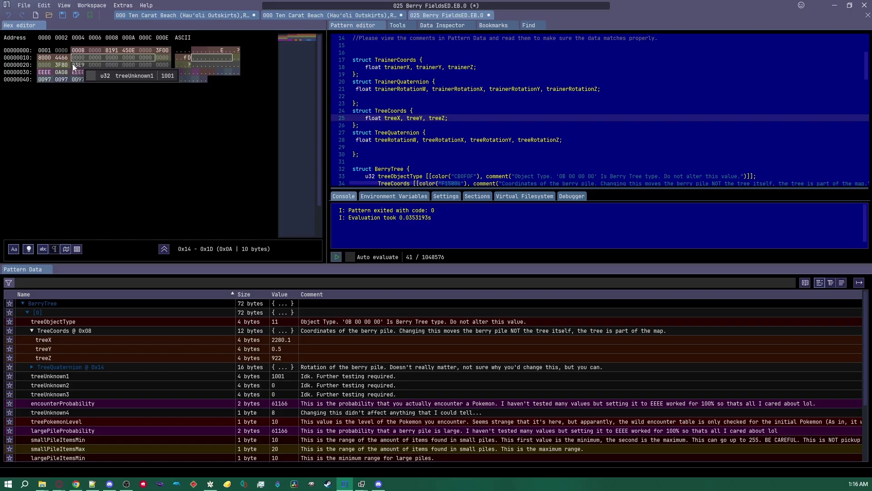
{"action": "left_click", "coordinate": [49, 72], "text": "shift"}
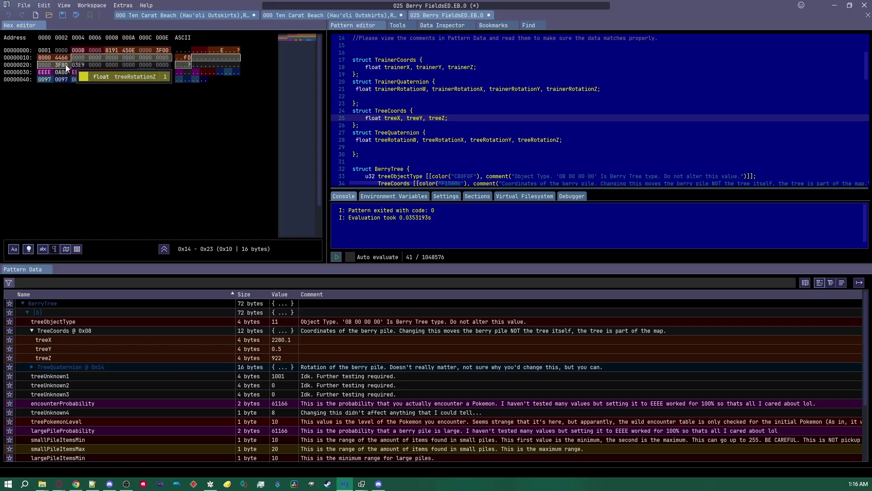
{"action": "mouse_move", "coordinate": [79, 64]}
{"action": "left_mouse_down"}
{"action": "mouse_move", "coordinate": [96, 64]}
{"action": "mouse_move", "coordinate": [75, 67]}
{"action": "left_mouse_up"}
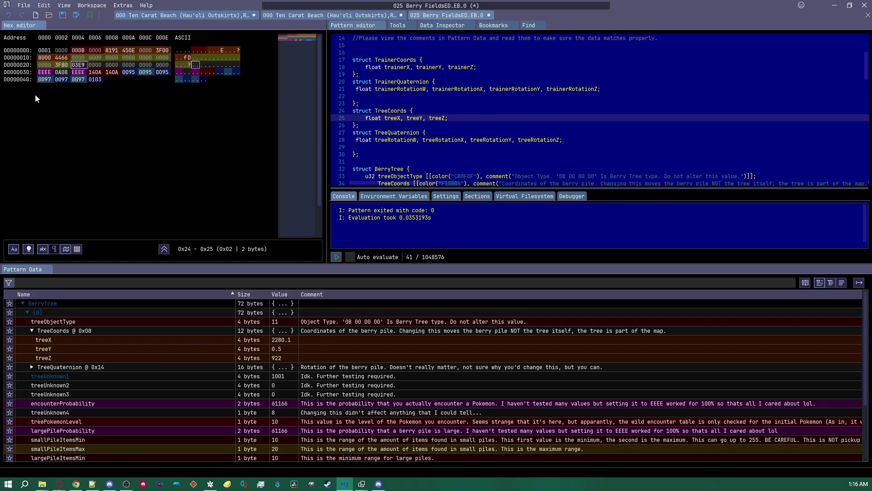
{"action": "left_click", "coordinate": [43, 73]}
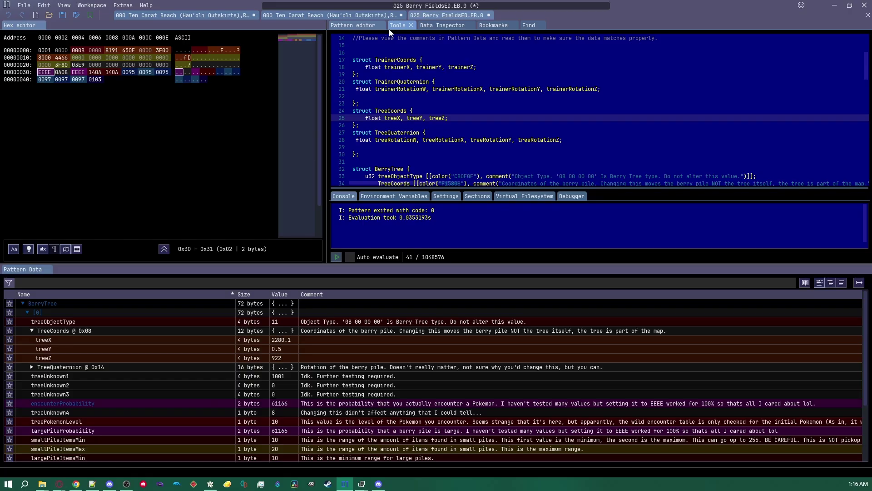
{"action": "mouse_move", "coordinate": [46, 77]}
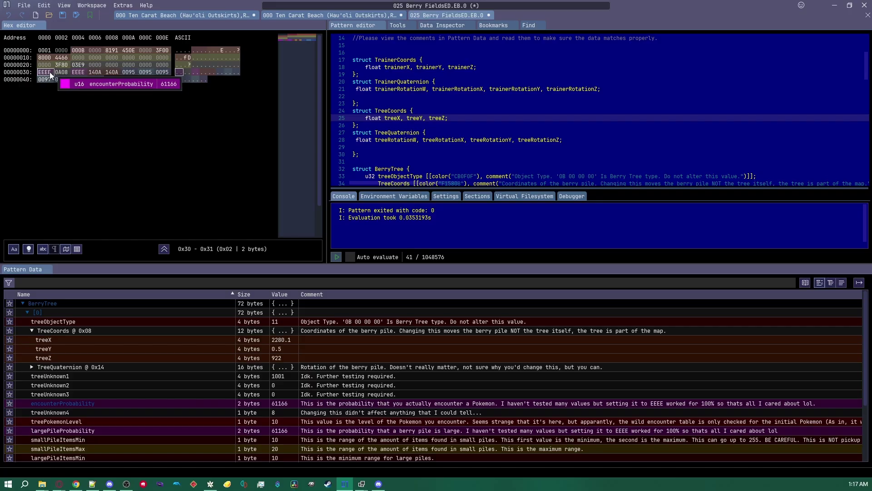
{"action": "left_click", "coordinate": [61, 72]}
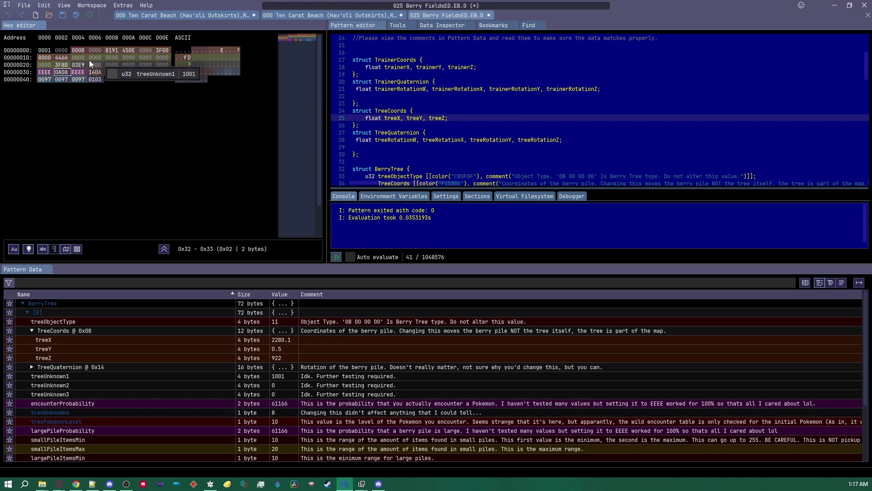
- Display the hex data as Hexadecimal (8 bits) and select the single bytes for treeUnknown4 and treePokemonLevel
{"action": "left_click", "coordinate": [77, 249]}
{"action": "left_click", "coordinate": [139, 259]}
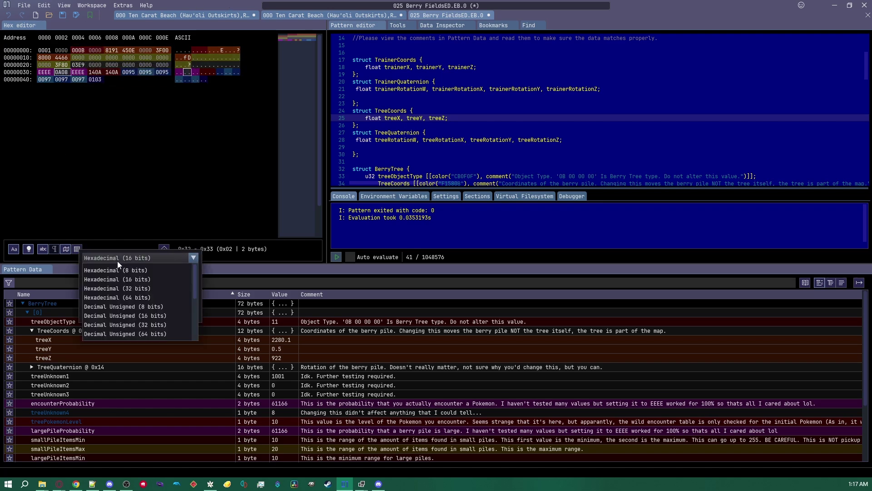
{"action": "left_click", "coordinate": [119, 270]}
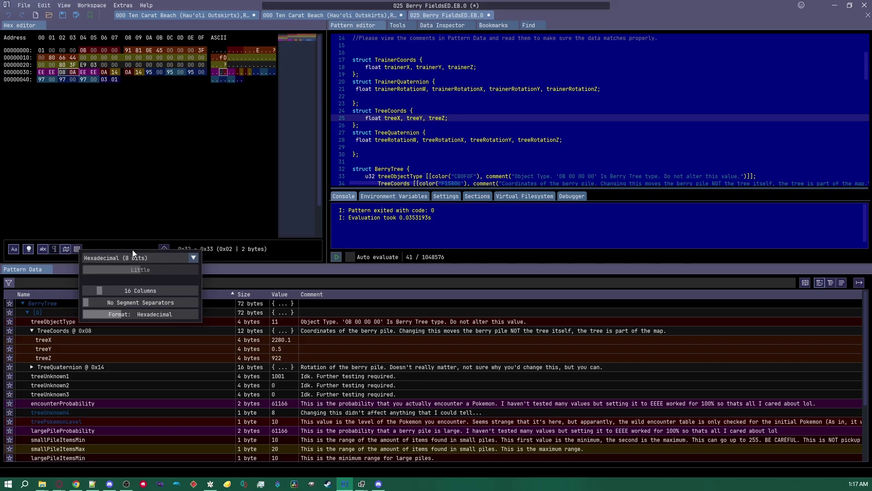
{"action": "left_click", "coordinate": [67, 73]}
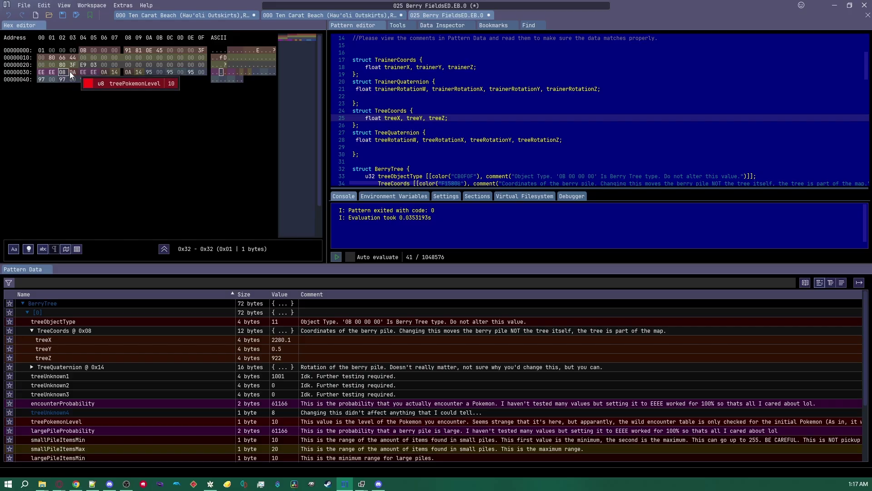
{"action": "left_click", "coordinate": [71, 73]}
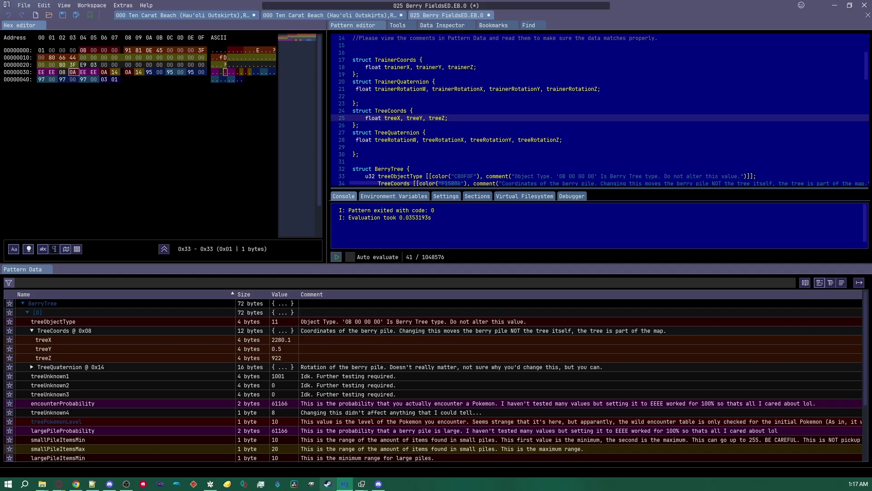
- Switch to pk3DS and open the wild encounter editor on location 031 - Berry Fields
{"action": "mouse_move", "coordinate": [362, 483]}
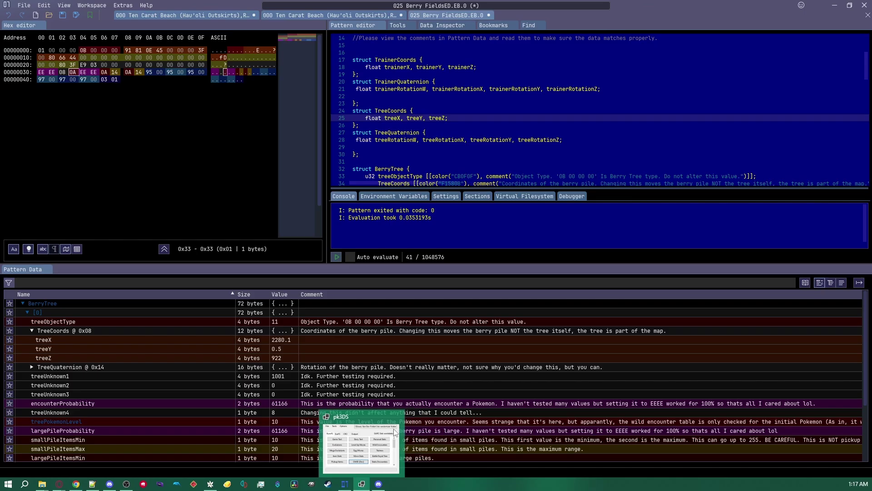
{"action": "left_click", "coordinate": [324, 444]}
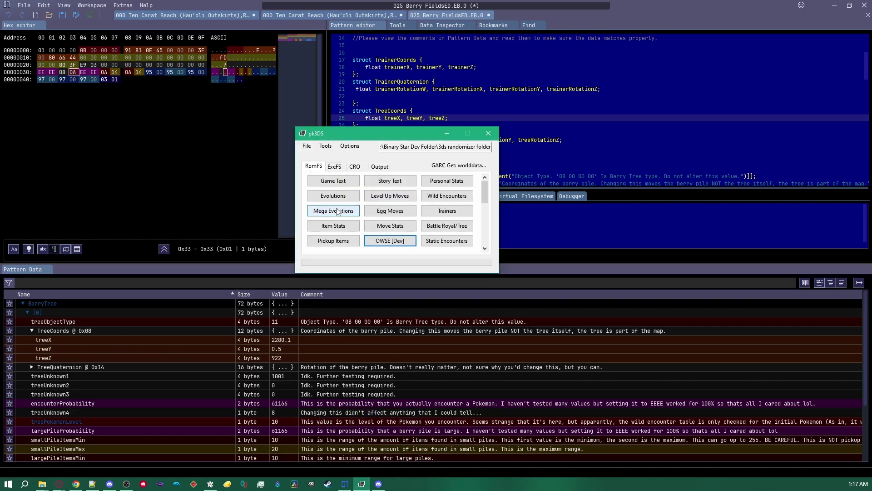
{"action": "left_click", "coordinate": [443, 200]}
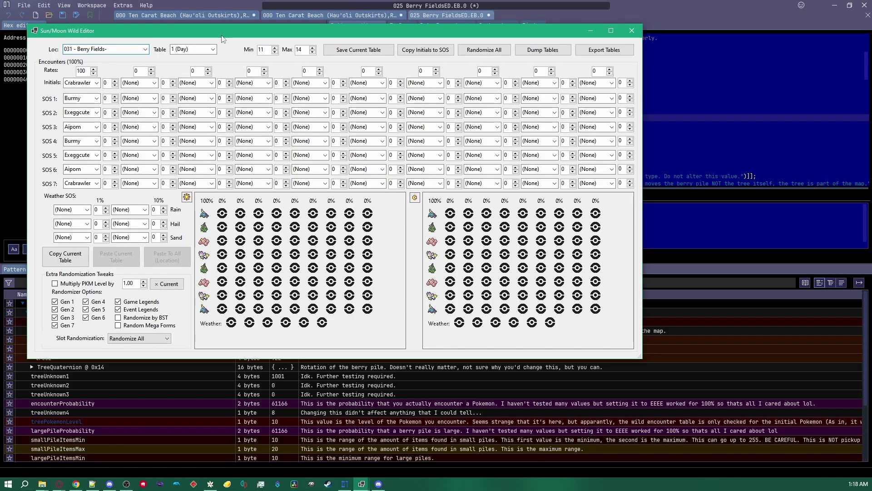
{"action": "left_click_drag", "start_coordinate": [221, 33], "coordinate": [240, 34]}
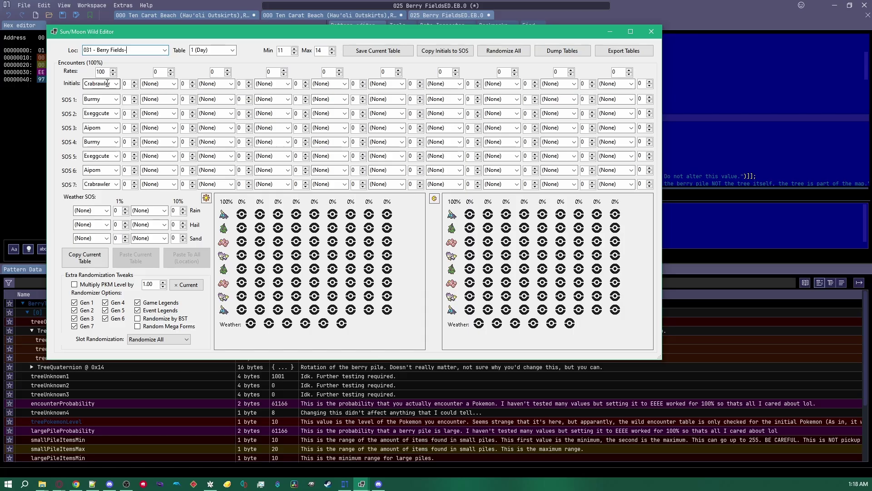
- Examine the initial encounter slots and their rates in the Berry Fields day table, and return to ImHex
{"action": "left_click", "coordinate": [157, 83]}
{"action": "left_click", "coordinate": [208, 83]}
{"action": "left_click", "coordinate": [231, 84]}
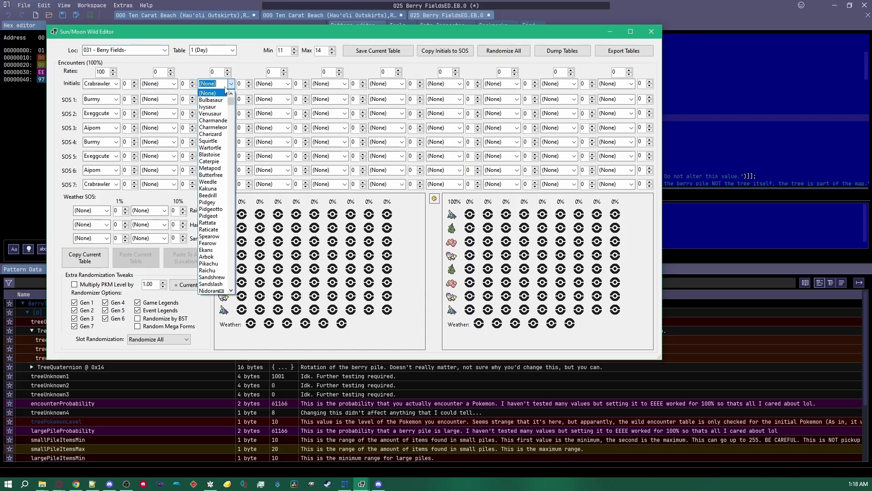
{"action": "left_click", "coordinate": [229, 85]}
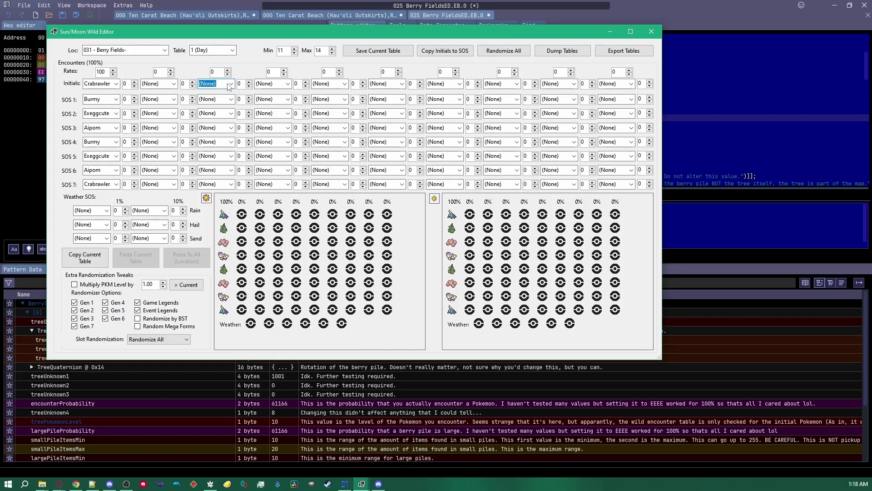
{"action": "double_click", "coordinate": [94, 74]}
{"action": "left_click", "coordinate": [154, 72]}
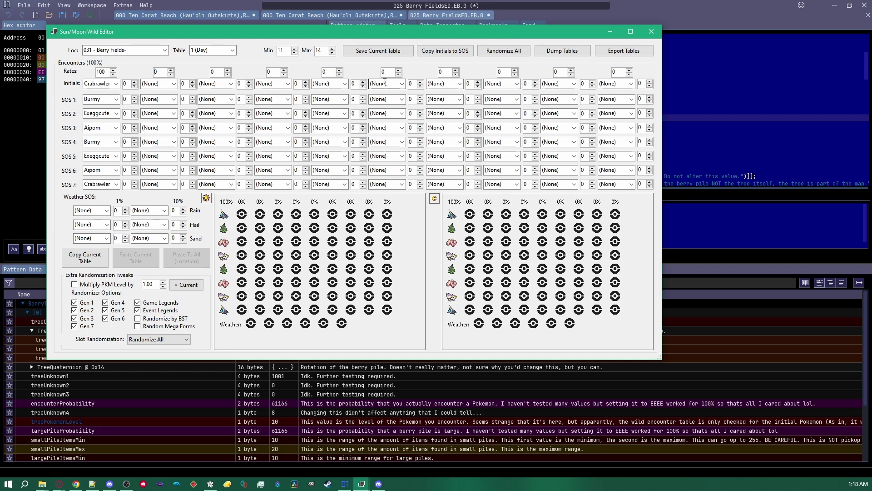
{"action": "double_click", "coordinate": [110, 83]}
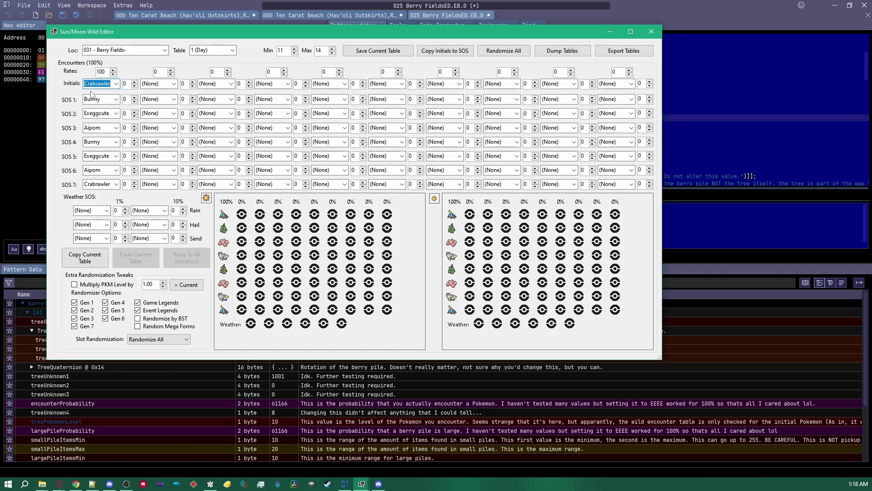
{"action": "left_click", "coordinate": [37, 117]}
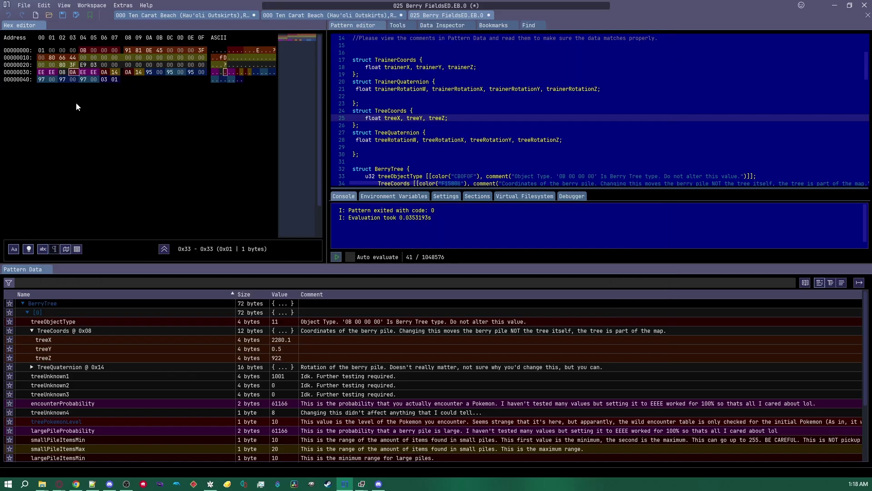
- Check the Berry Fields table's minimum and maximum levels in pk3DS, and show the treePokemonLevel byte in ImHex's Data Inspector
{"action": "mouse_move", "coordinate": [362, 483]}
{"action": "left_click", "coordinate": [315, 443]}
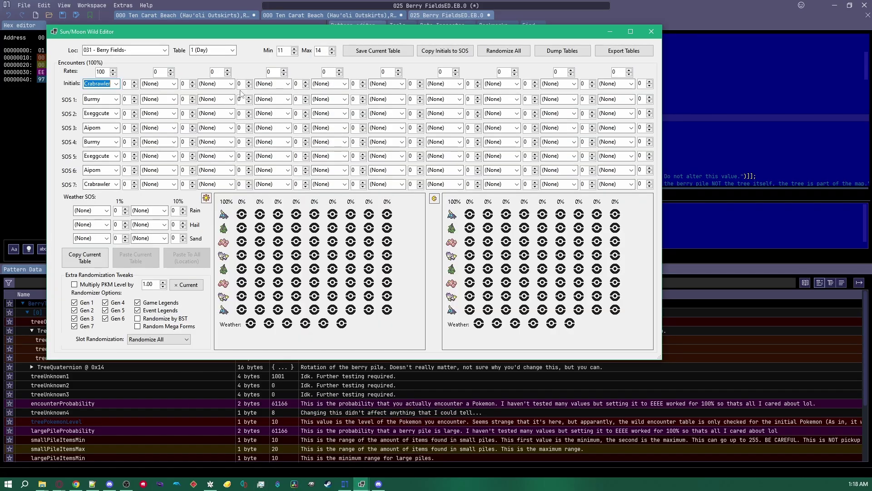
{"action": "left_click", "coordinate": [279, 52]}
{"action": "left_click", "coordinate": [7, 150]}
{"action": "mouse_move", "coordinate": [74, 72]}
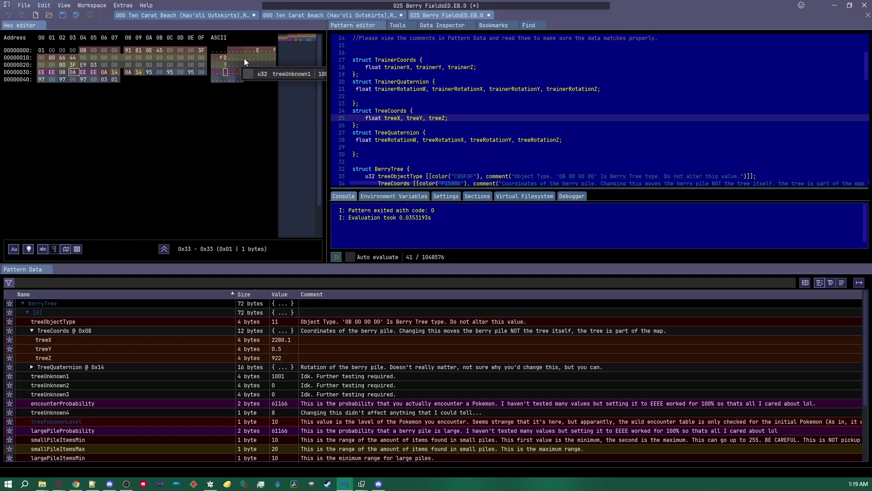
{"action": "left_click", "coordinate": [440, 27]}
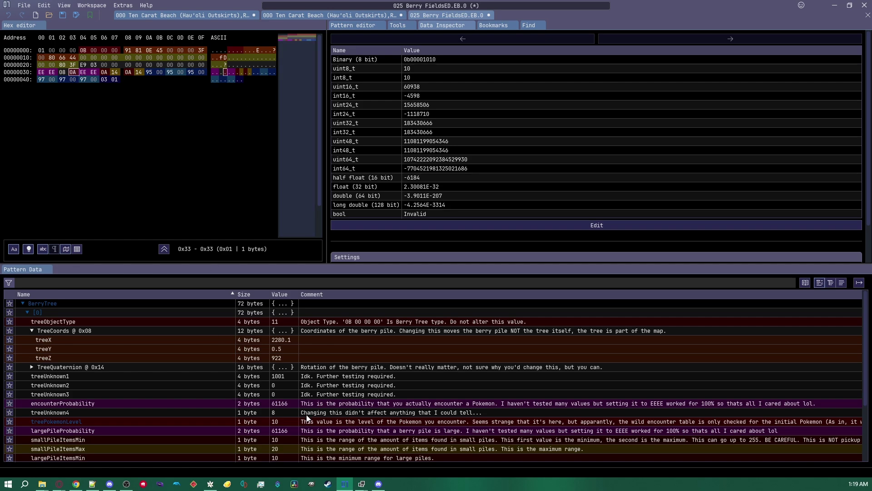
- Examine the SOS 1 to SOS 3 and initial Pokemon of the Berry Fields table in pk3DS, and return to ImHex
{"action": "mouse_move", "coordinate": [361, 484]}
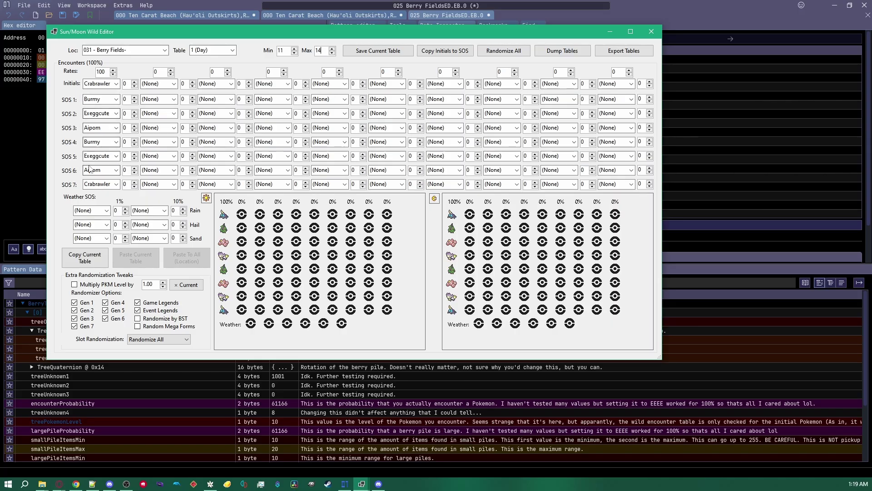
{"action": "double_click", "coordinate": [101, 99]}
{"action": "double_click", "coordinate": [103, 114]}
{"action": "double_click", "coordinate": [98, 127]}
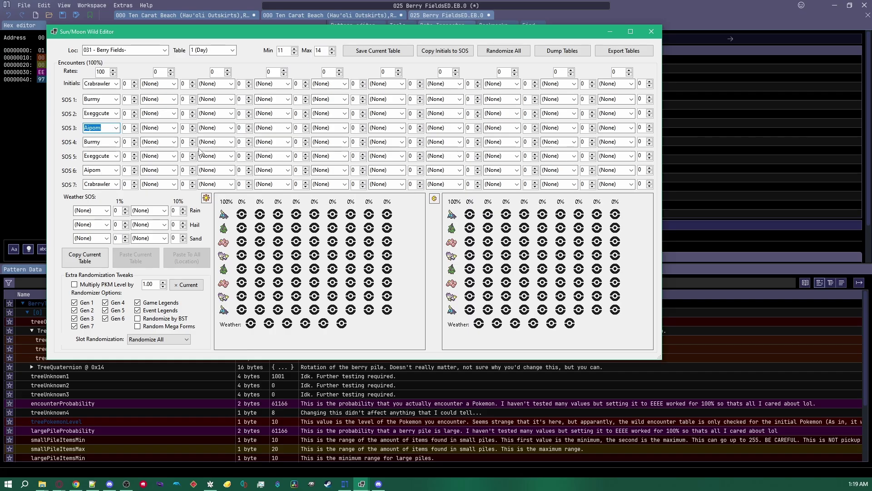
{"action": "double_click", "coordinate": [93, 85]}
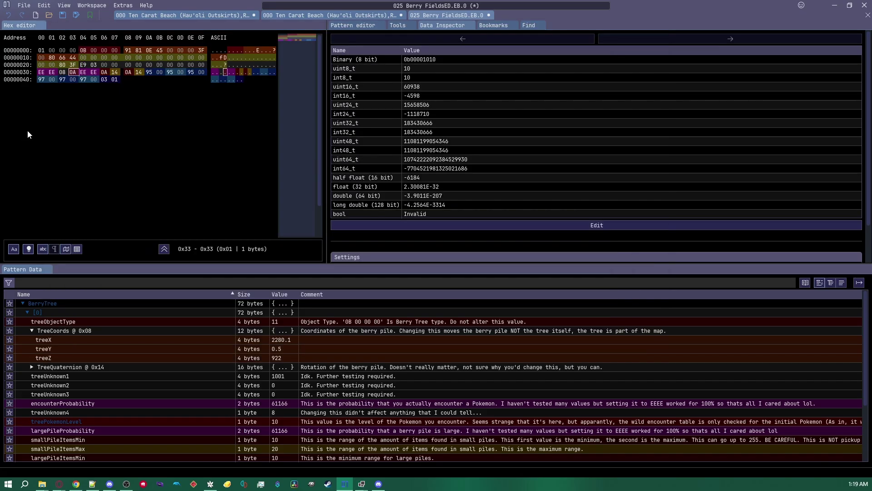
{"action": "left_click", "coordinate": [27, 130]}
- Examine the two largePileProbability bytes at 0x34 to 0x35 in the hex data
{"action": "left_click", "coordinate": [84, 70]}
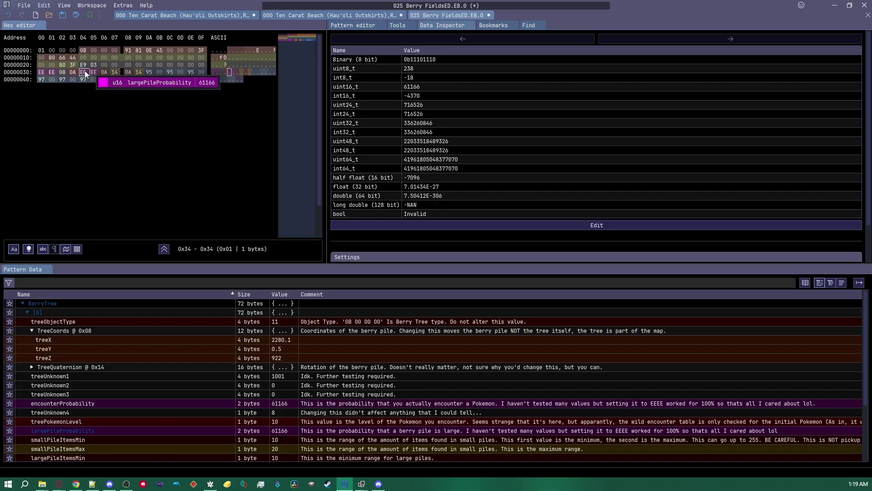
{"action": "left_click", "coordinate": [95, 70]}
{"action": "left_click", "coordinate": [87, 71]}
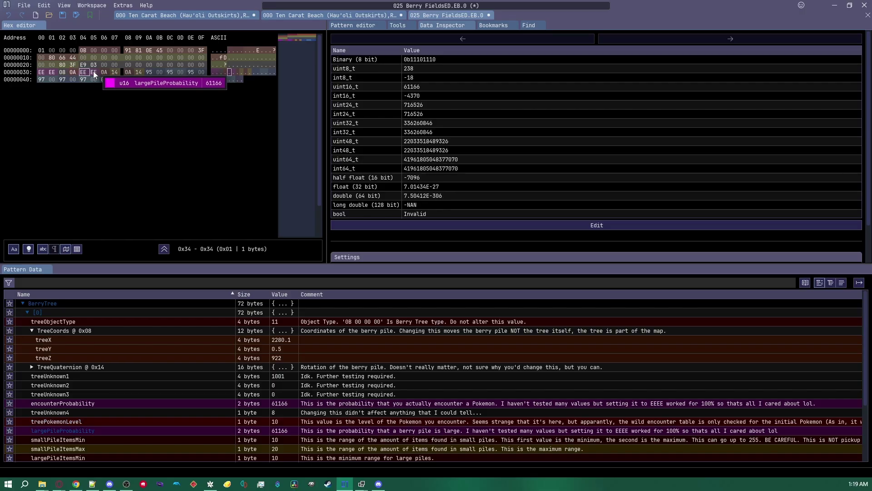
{"action": "left_click", "coordinate": [94, 71]}
{"action": "left_click", "coordinate": [83, 71]}
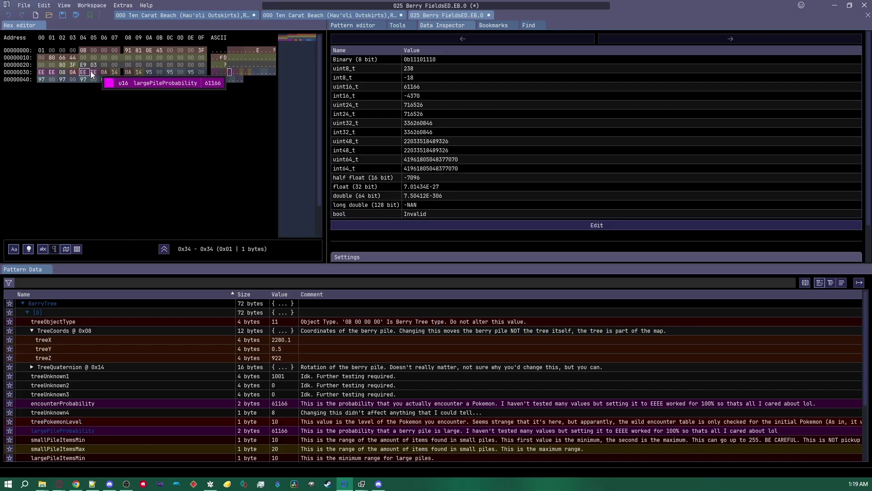
{"action": "left_click", "coordinate": [94, 71]}
{"action": "left_click_drag", "start_coordinate": [86, 71], "coordinate": [95, 72]}
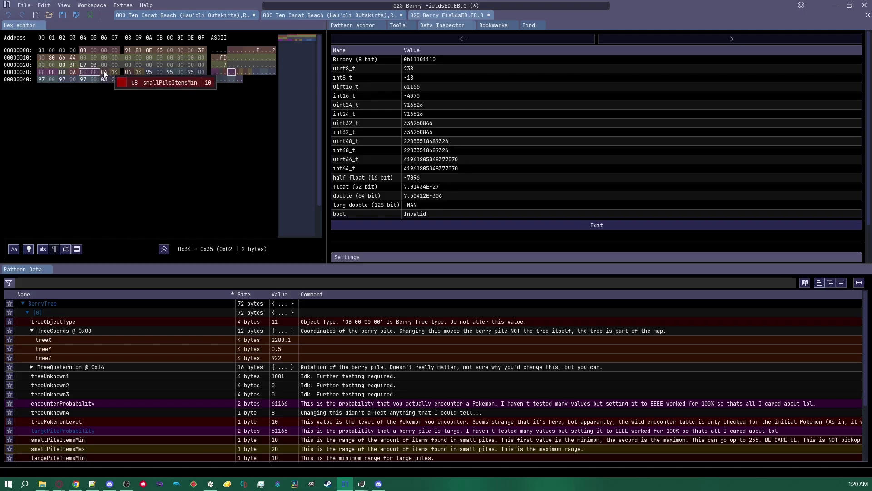
{"action": "left_click", "coordinate": [104, 71]}
{"action": "left_click", "coordinate": [92, 73]}
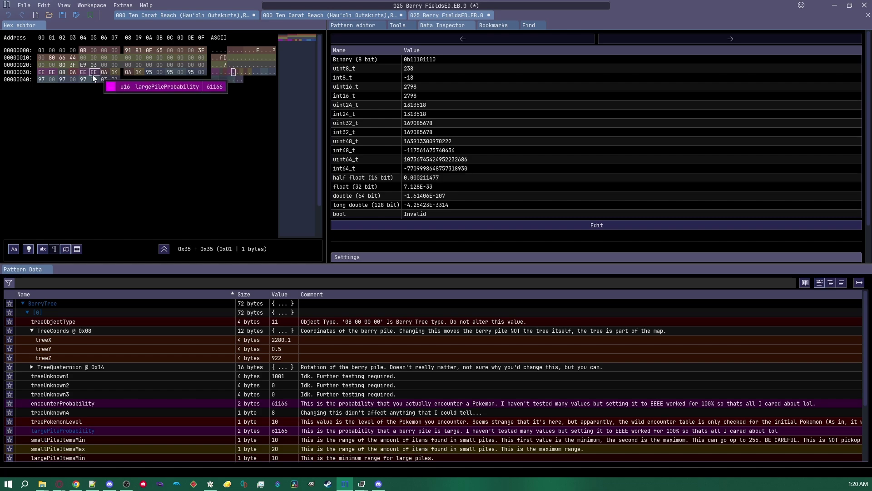
- Examine the smallPileItemsMin and smallPileItemsMax bytes with the Data Inspector
{"action": "left_click", "coordinate": [105, 72]}
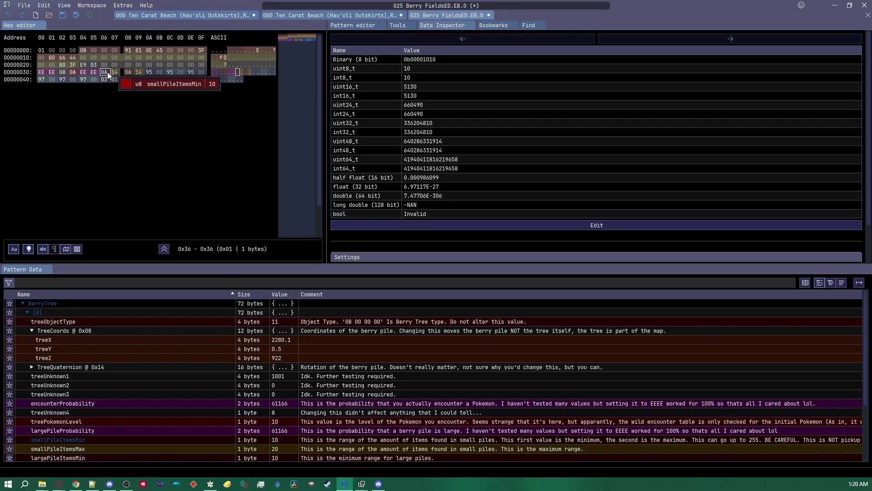
{"action": "left_click", "coordinate": [115, 73]}
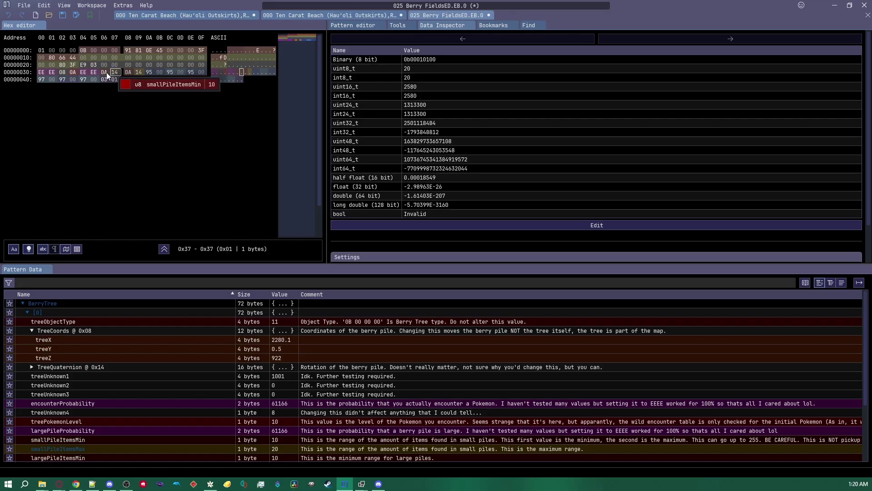
{"action": "left_click", "coordinate": [106, 72]}
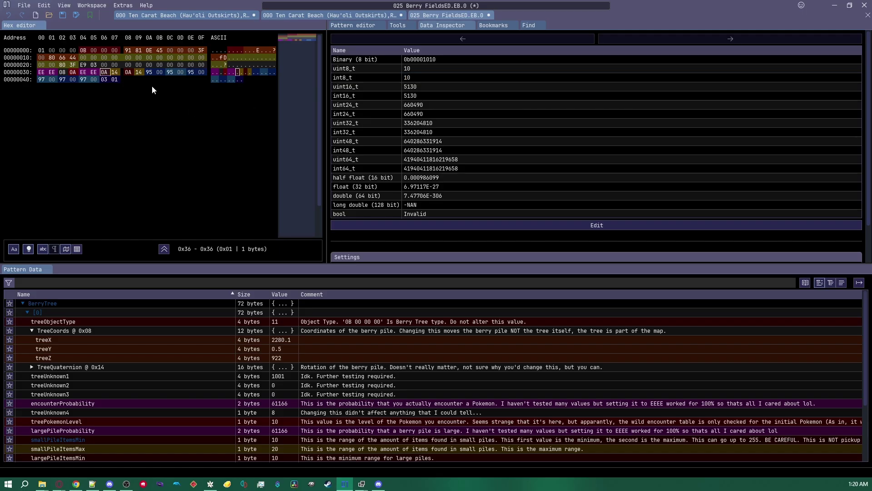
{"action": "left_click", "coordinate": [115, 72]}
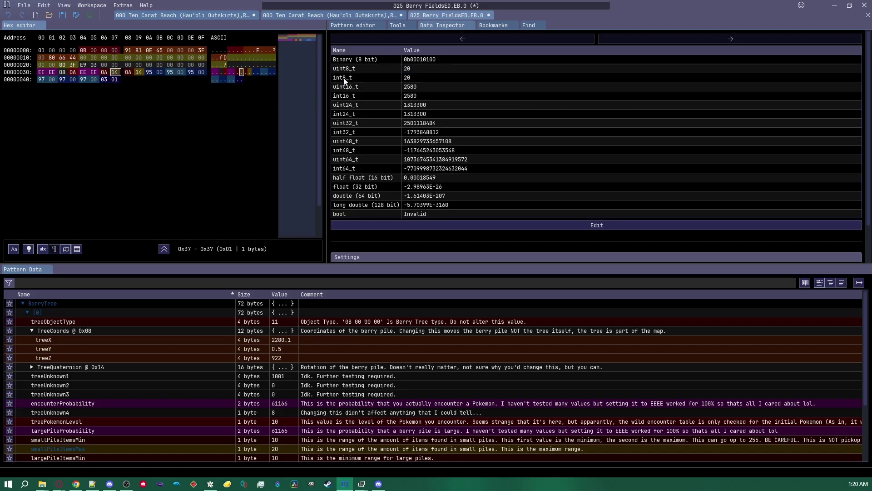
- Try FF as the smallPileItemsMax byte at 0x37, and restore the byte to 14
{"action": "double_click", "coordinate": [117, 71]}
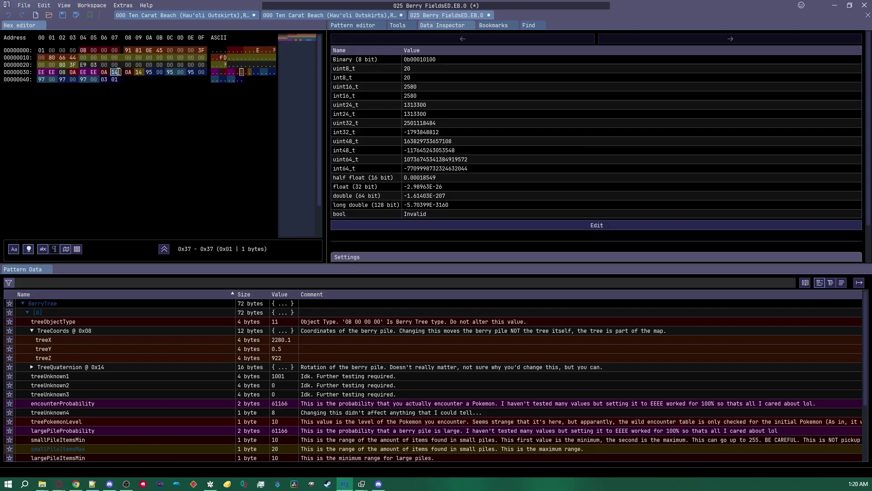
{"action": "type", "text": "FF"}
{"action": "left_click", "coordinate": [115, 74]}
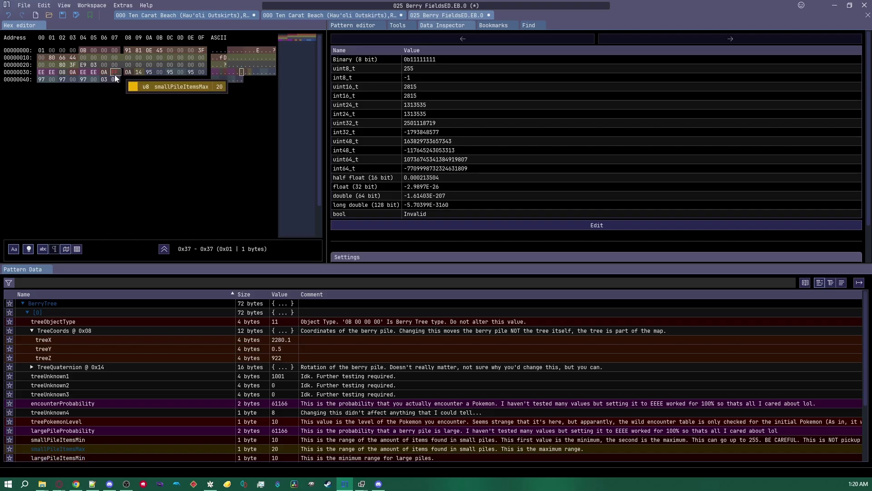
{"action": "double_click", "coordinate": [115, 74]}
{"action": "type", "text": "14"}
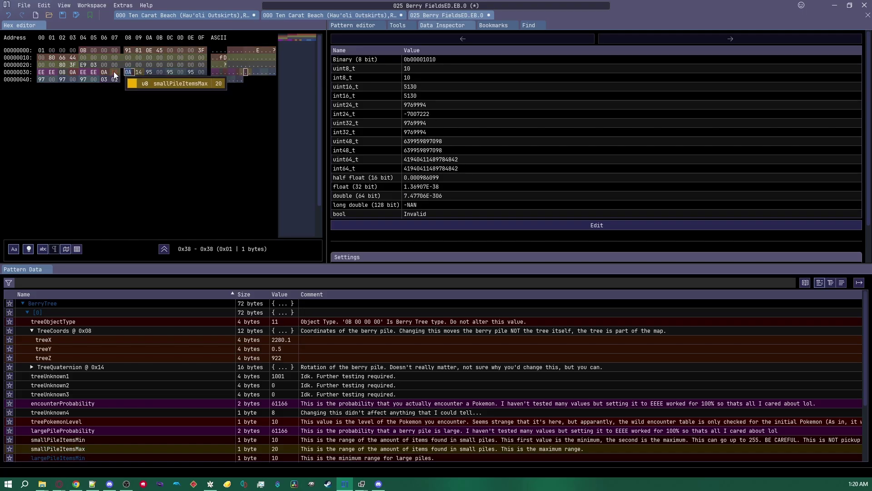
- Examine the largePileItemsMin and largePileItemsMax bytes and compare them with the small pile's maximum
{"action": "left_click", "coordinate": [128, 74]}
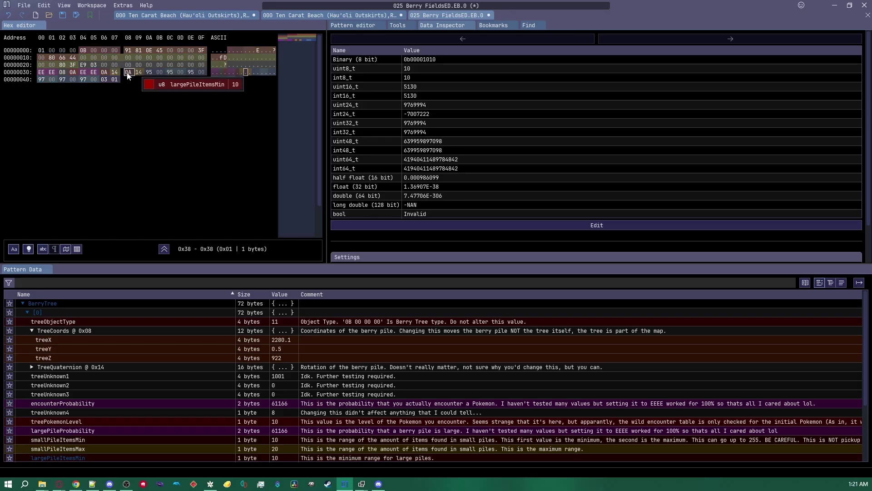
{"action": "left_click", "coordinate": [137, 74]}
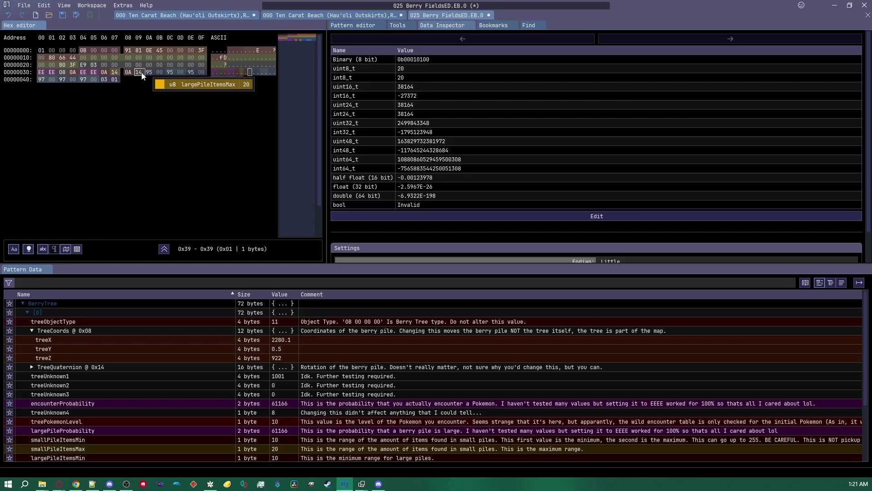
{"action": "left_click", "coordinate": [115, 73]}
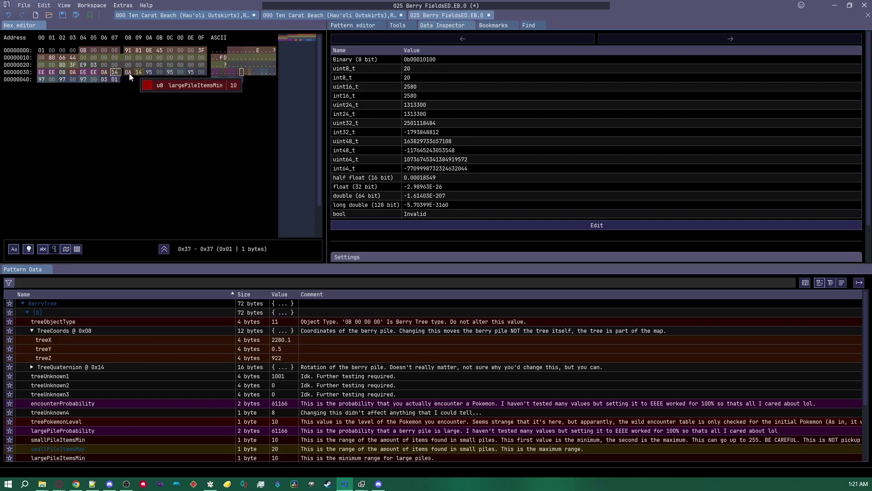
{"action": "left_click", "coordinate": [139, 73]}
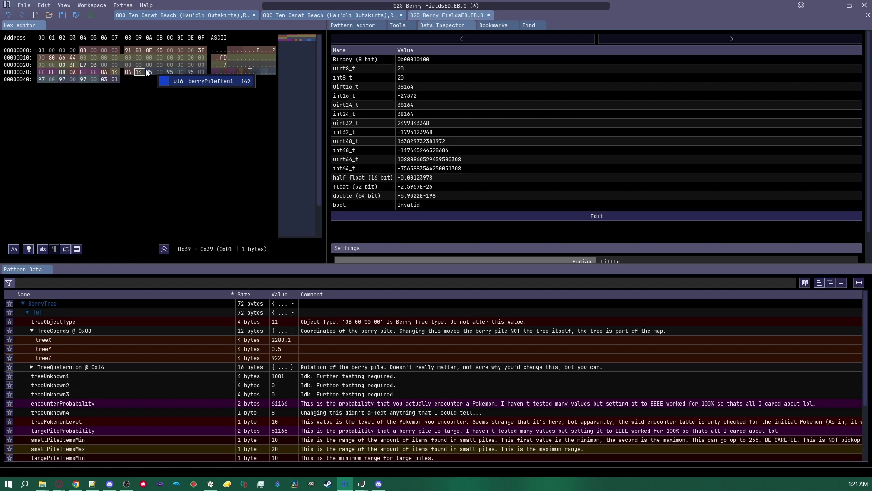
- Examine the berryPileItem byte pairs from 0x3A to 0x45 in the hex data
{"action": "left_click_drag", "start_coordinate": [148, 73], "coordinate": [159, 71]}
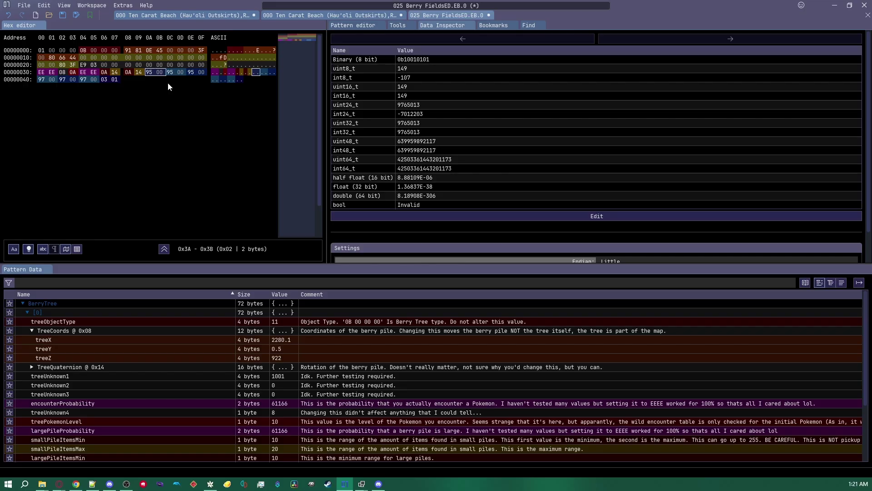
{"action": "mouse_move", "coordinate": [152, 76]}
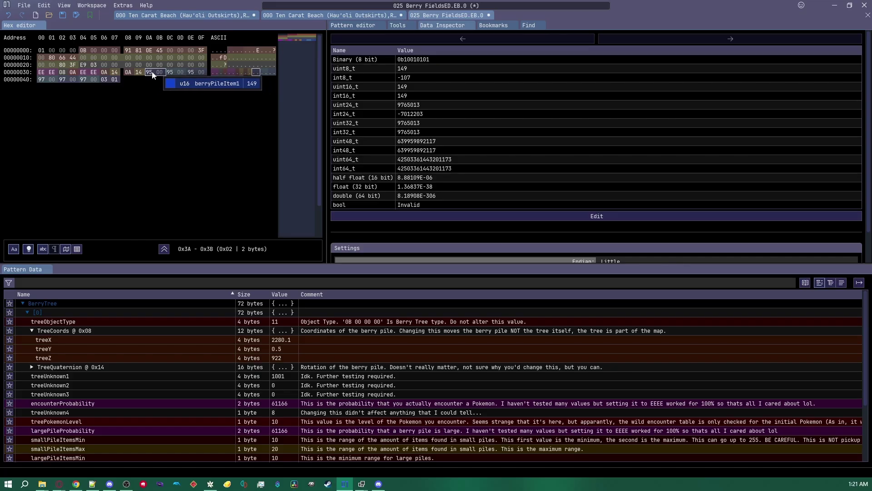
{"action": "left_click_drag", "start_coordinate": [194, 72], "coordinate": [200, 72]}
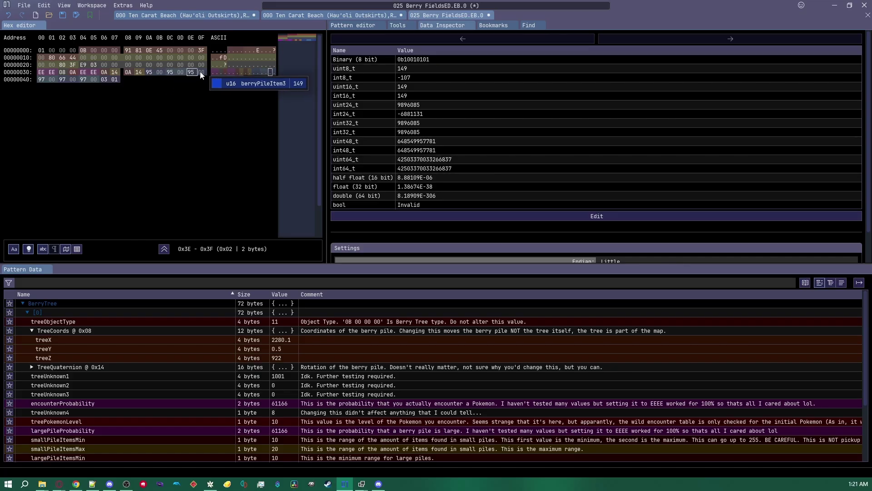
{"action": "left_click_drag", "start_coordinate": [41, 79], "coordinate": [150, 73]}
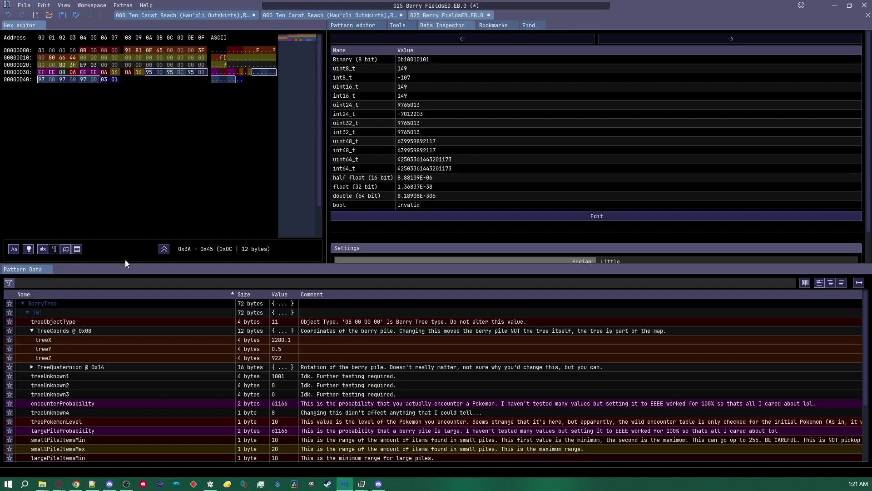
- Display the hex data as Hexadecimal (16 bits) to view the item pairs as whole values, and restore Hexadecimal (8 bits)
{"action": "left_click", "coordinate": [78, 249]}
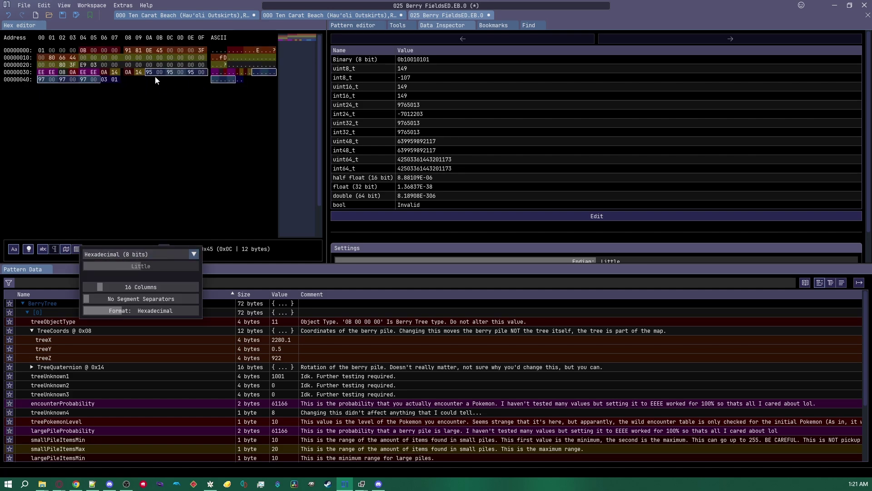
{"action": "left_click", "coordinate": [141, 254]}
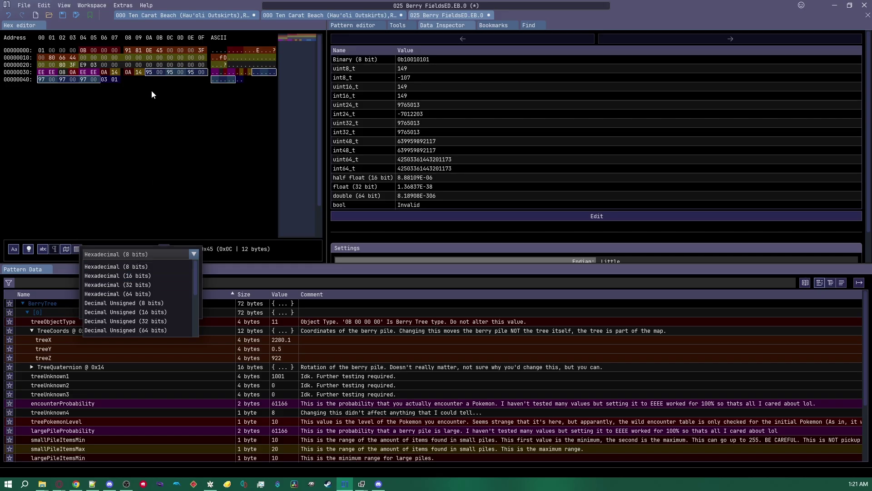
{"action": "left_click", "coordinate": [127, 275]}
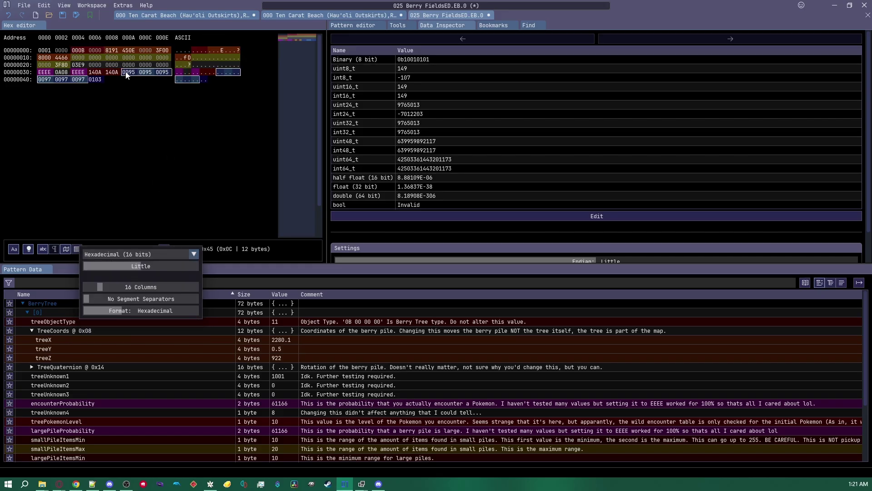
{"action": "left_click", "coordinate": [114, 258]}
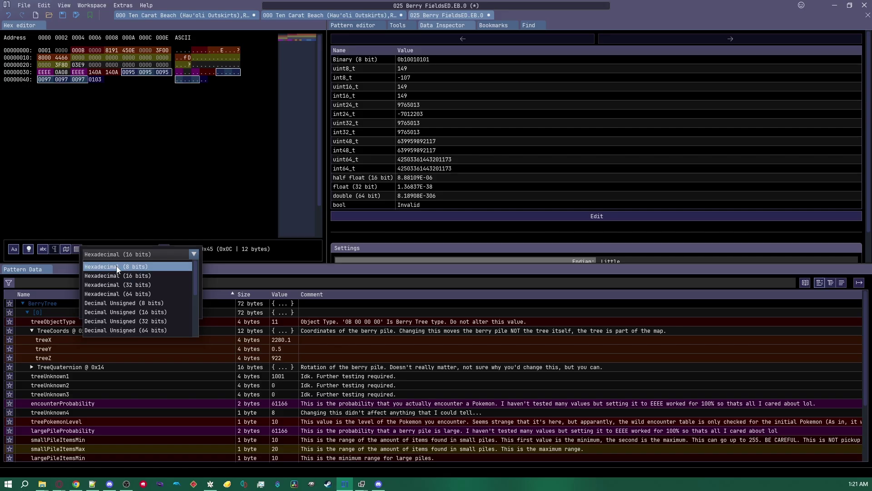
{"action": "left_click", "coordinate": [116, 266]}
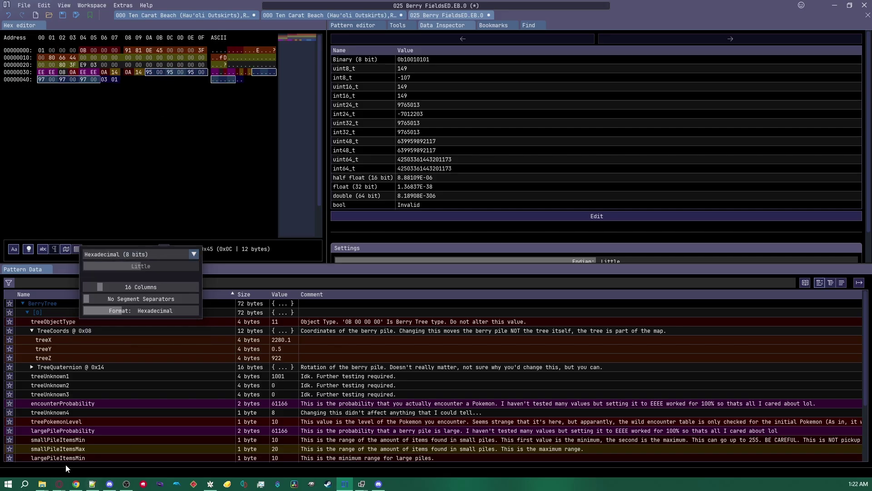
- Switch to Chrome and look up item index 0x0095 in Bulbapedia's Generation VII item list
{"action": "left_click", "coordinate": [75, 484]}
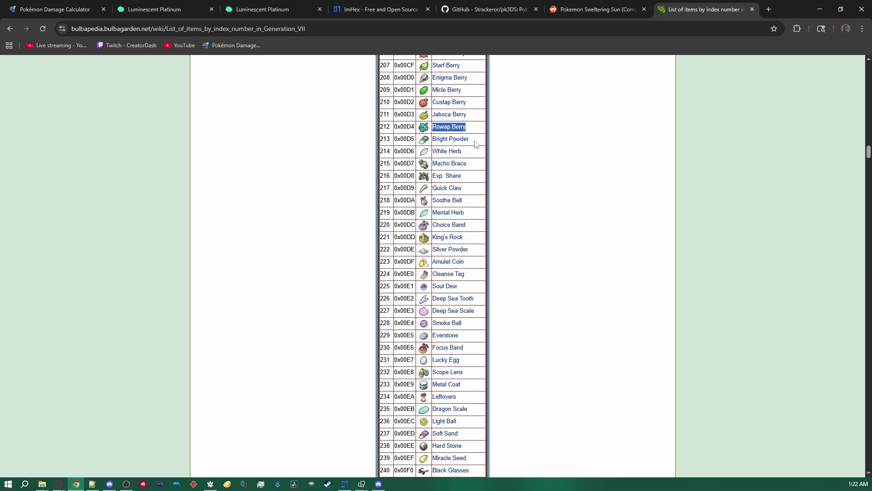
{"action": "scroll", "coordinate": [475, 143], "scroll_direction": "up", "scroll_amount": 6}
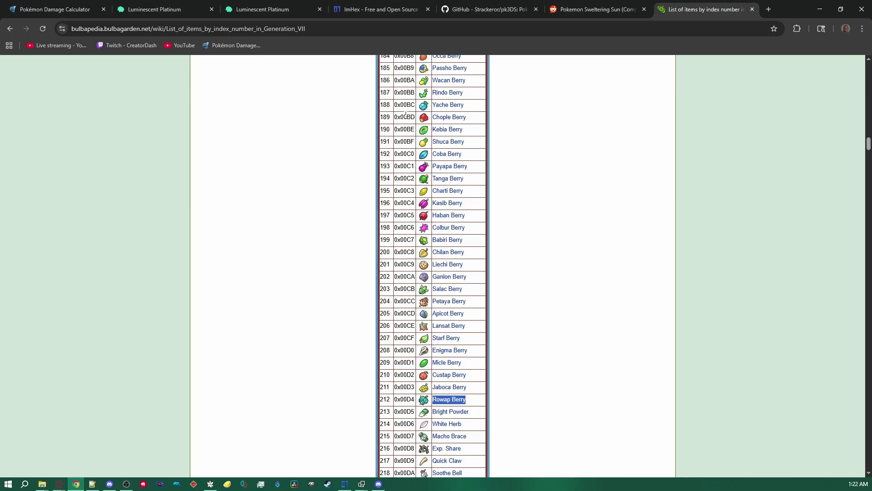
{"action": "left_click", "coordinate": [406, 115]}
{"action": "scroll", "coordinate": [420, 208], "scroll_direction": "up", "scroll_amount": 13}
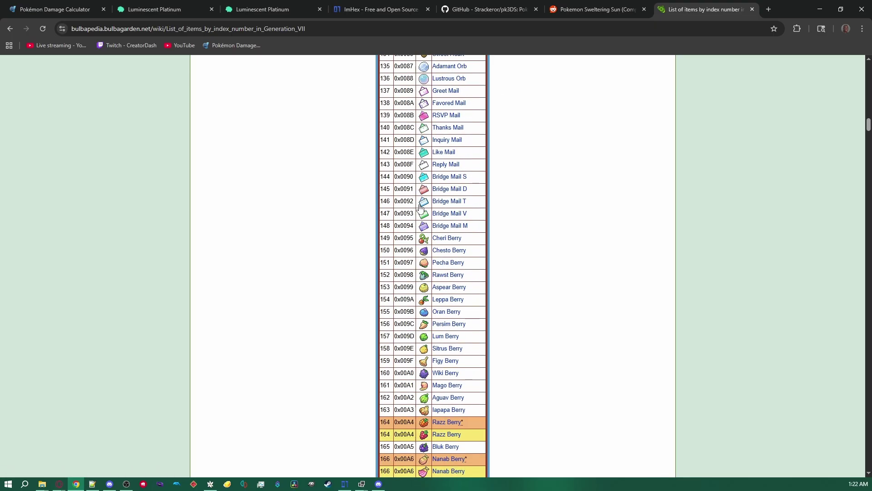
{"action": "scroll", "coordinate": [420, 208], "scroll_direction": "up", "scroll_amount": 12}
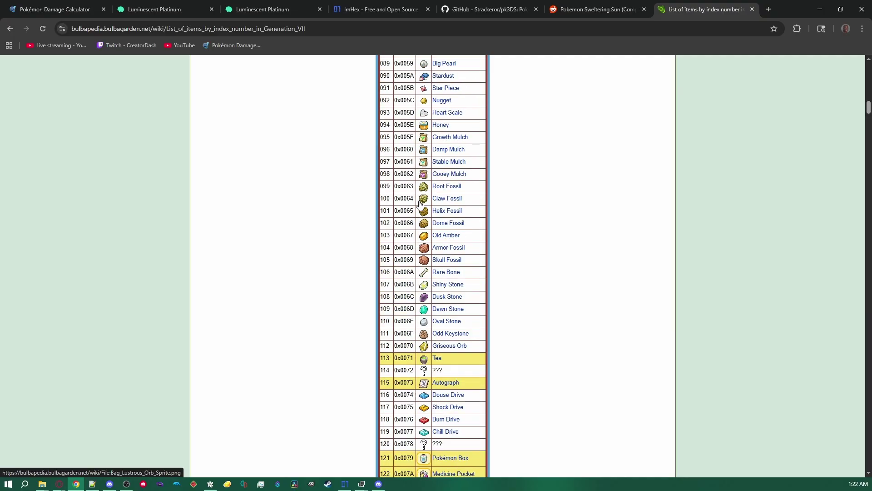
{"action": "scroll", "coordinate": [420, 205], "scroll_direction": "up", "scroll_amount": 5}
{"action": "scroll", "coordinate": [422, 232], "scroll_direction": "down", "scroll_amount": 19}
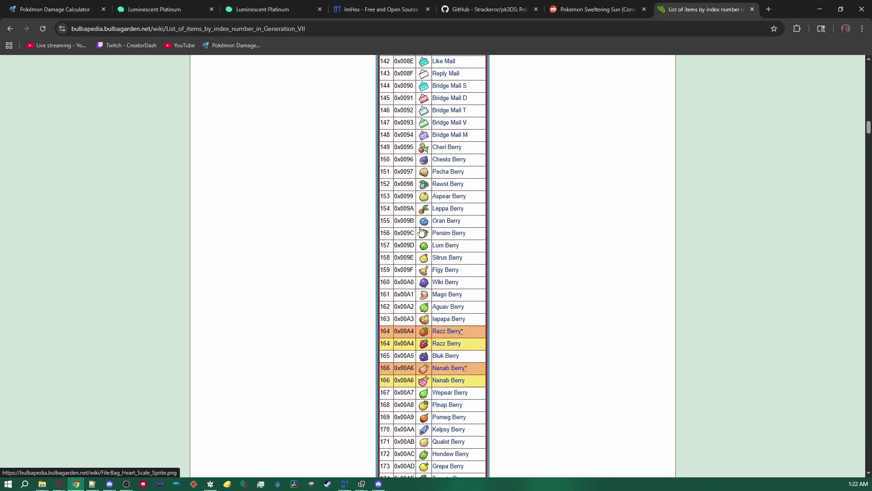
{"action": "scroll", "coordinate": [422, 232], "scroll_direction": "up", "scroll_amount": 1}
{"action": "left_click_drag", "start_coordinate": [414, 193], "coordinate": [398, 193]}
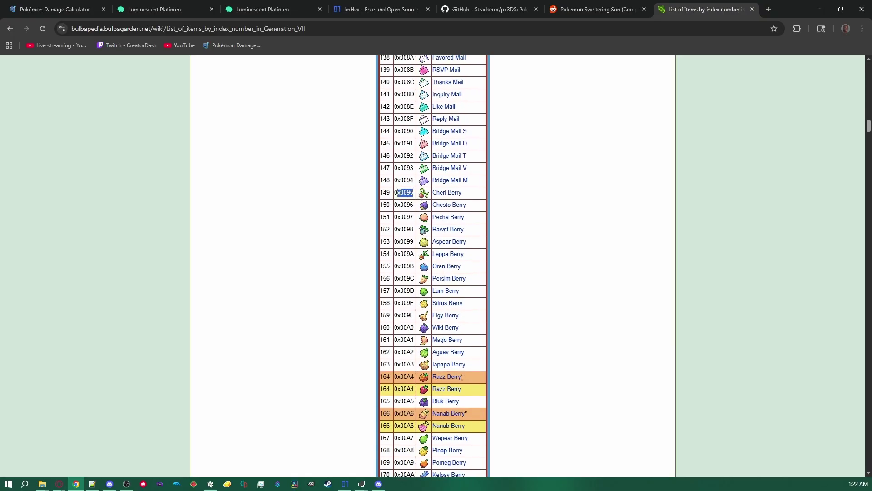
{"action": "mouse_move", "coordinate": [450, 194]}
- Switch back to ImHex and compare the berryPileItem bytes at 0x3A and at 0x40 to 0x45 with the item list
{"action": "left_click", "coordinate": [346, 484]}
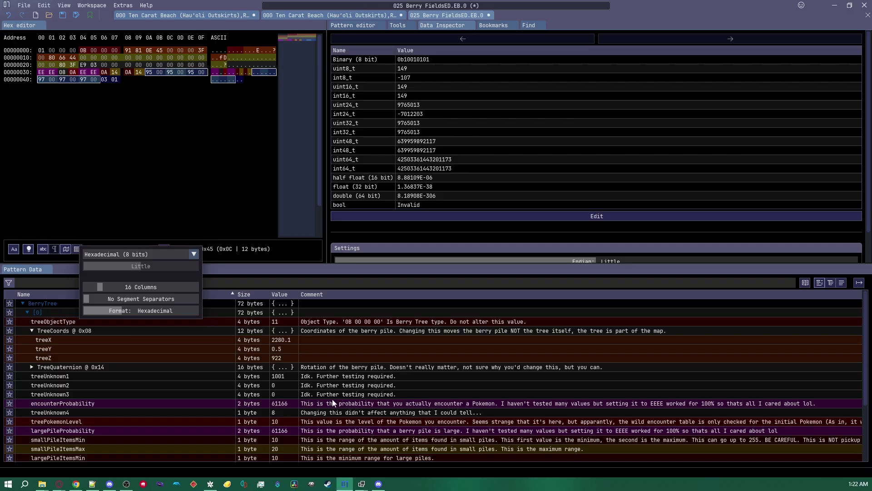
{"action": "left_click", "coordinate": [151, 73]}
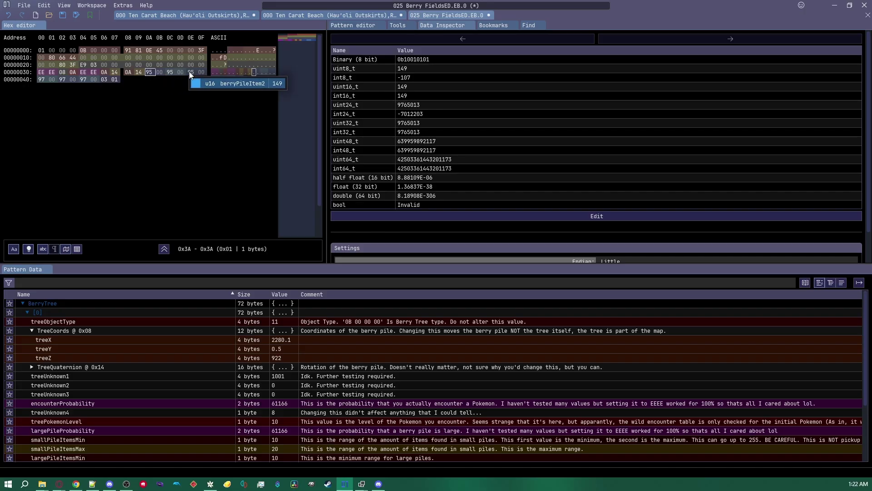
{"action": "left_click_drag", "start_coordinate": [41, 80], "coordinate": [92, 84]}
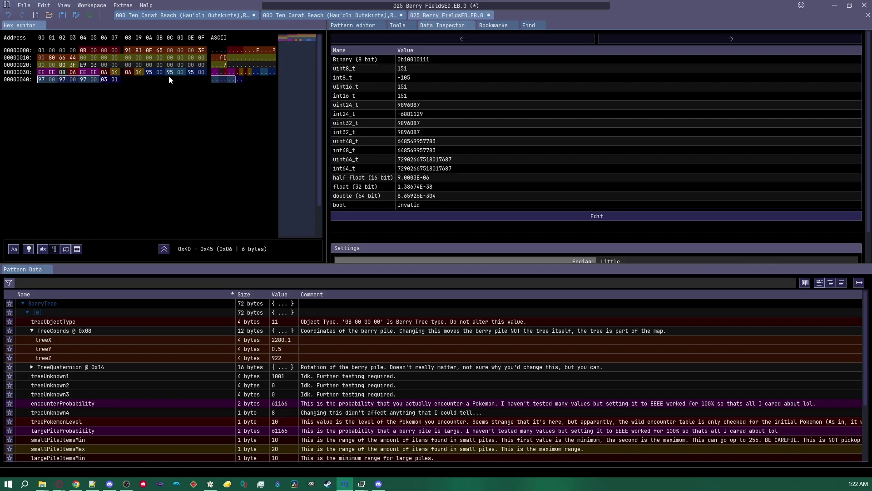
{"action": "left_click", "coordinate": [139, 72]}
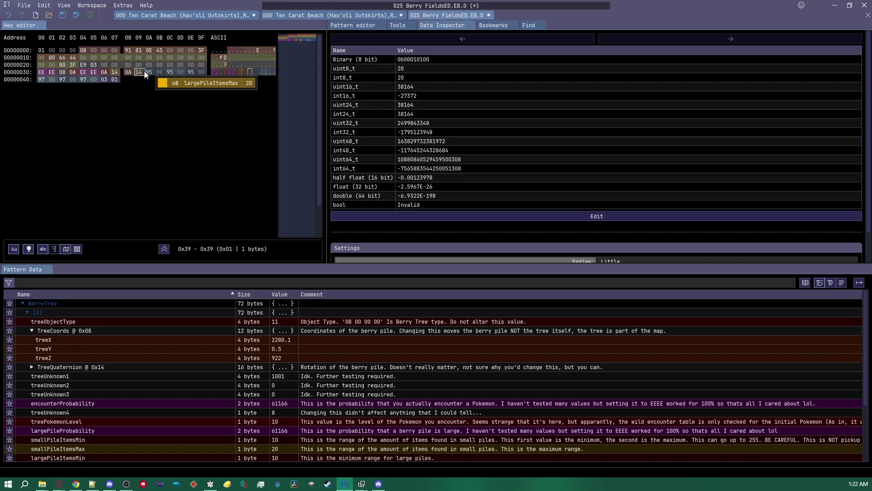
- Examine the two berryPileItemRare bytes at 0x46 to 0x47 with the Data Inspector
{"action": "left_click_drag", "start_coordinate": [104, 80], "coordinate": [114, 80]}
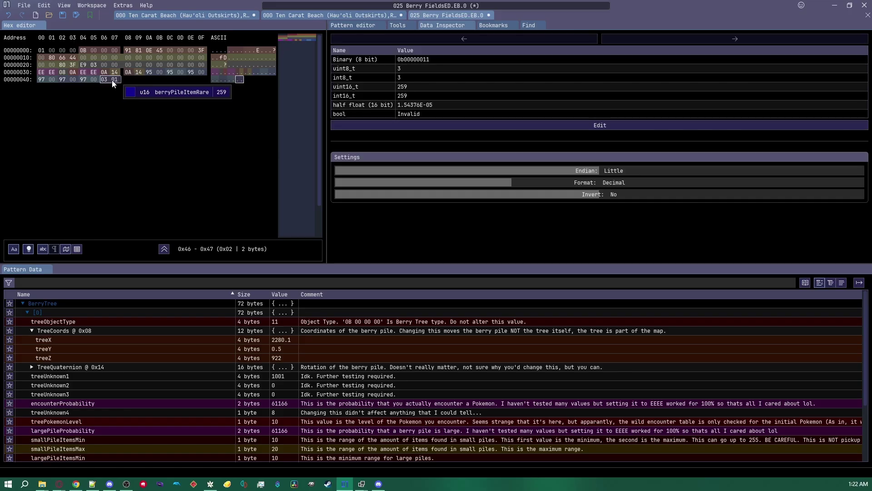
{"action": "key", "text": "shift+Left"}
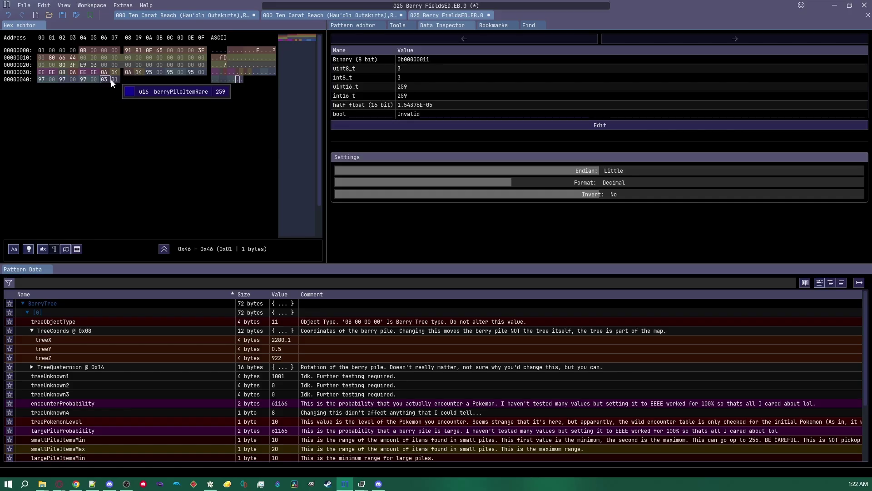
{"action": "left_click", "coordinate": [115, 80]}
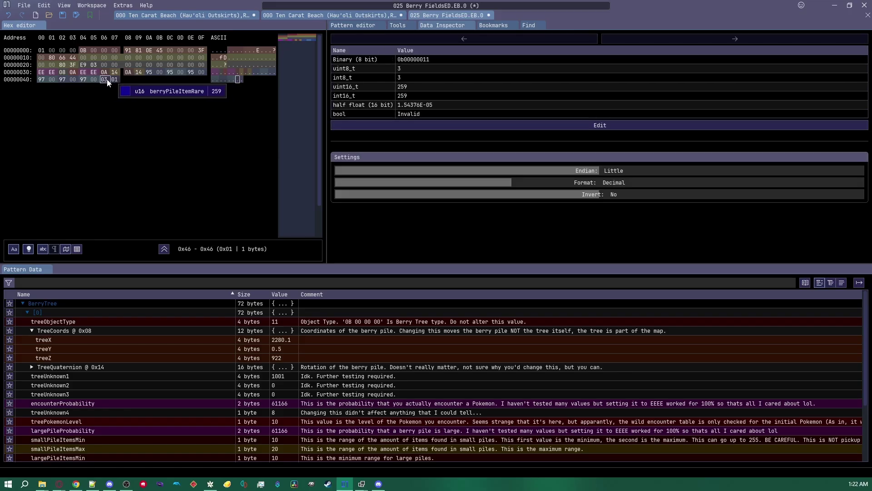
{"action": "left_click_drag", "start_coordinate": [107, 81], "coordinate": [114, 82]}
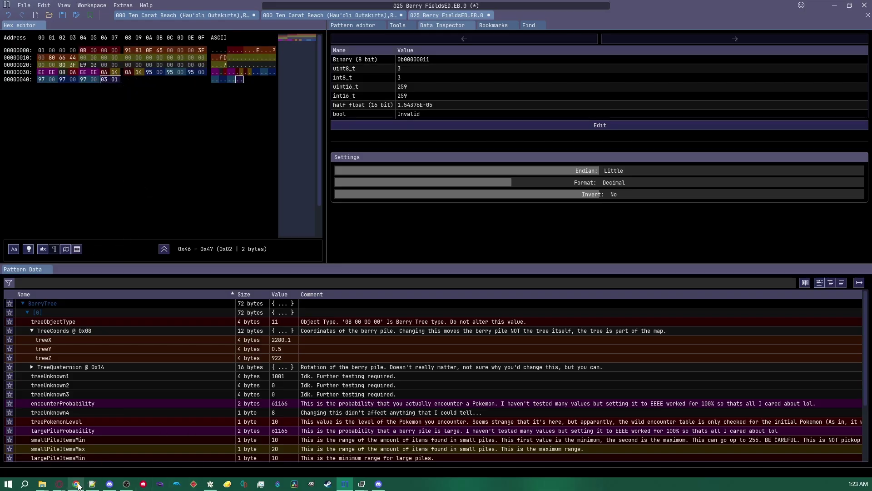
- Switch to Chrome and look up the rare item's index 0x0103 in the Generation VII item list
{"action": "left_click", "coordinate": [76, 443]}
{"action": "scroll", "coordinate": [452, 273], "scroll_direction": "down", "scroll_amount": 20}
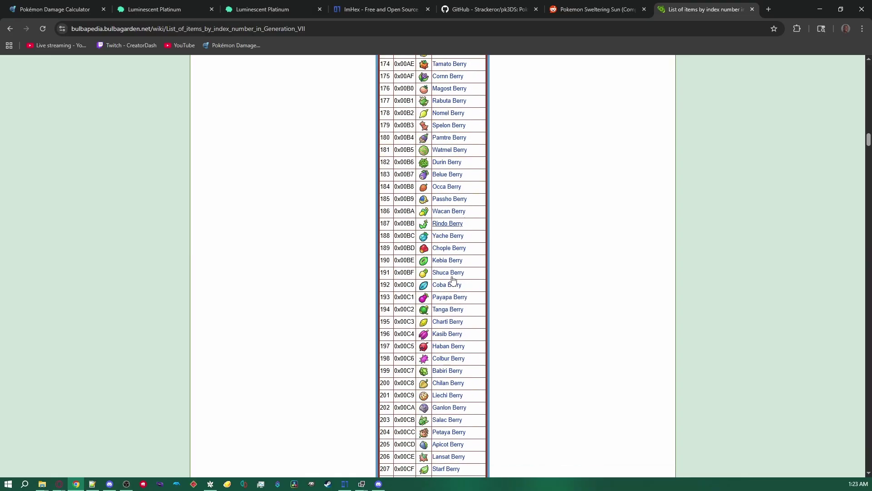
{"action": "scroll", "coordinate": [448, 297], "scroll_direction": "up", "scroll_amount": 17}
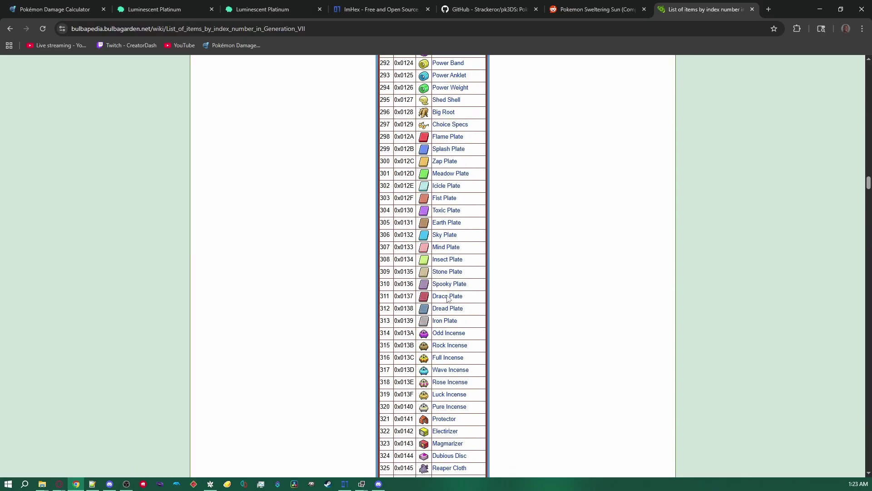
{"action": "scroll", "coordinate": [448, 298], "scroll_direction": "up", "scroll_amount": 4}
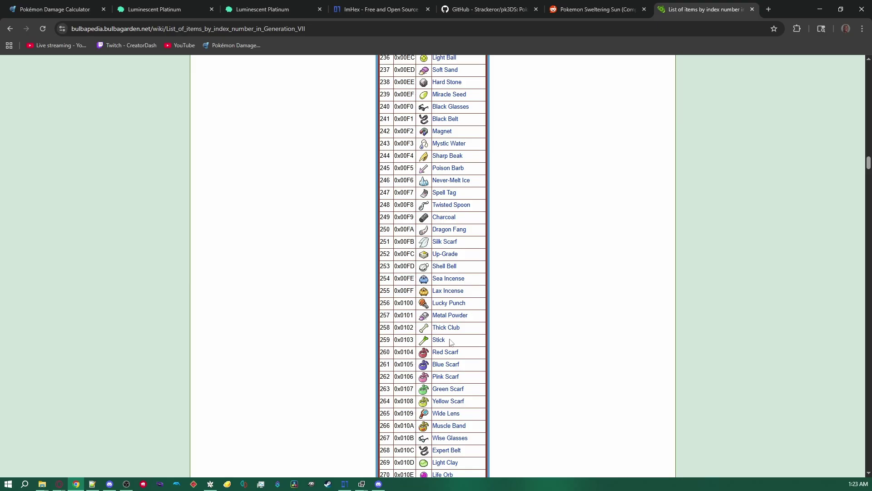
{"action": "left_click_drag", "start_coordinate": [451, 342], "coordinate": [413, 341]}
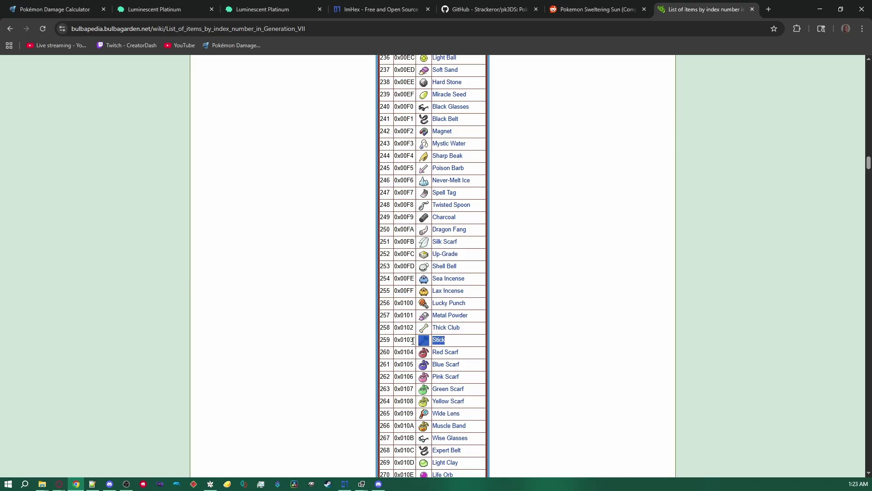
{"action": "left_click", "coordinate": [450, 343]}
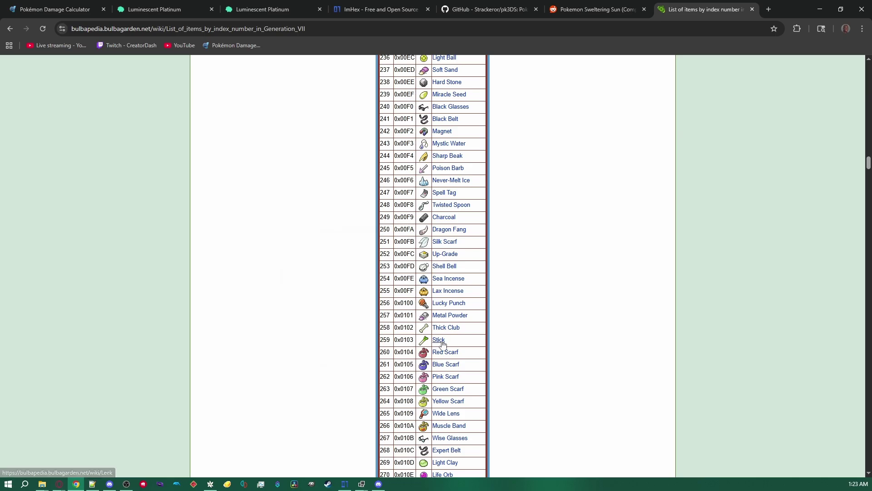
- Switch back to ImHex and compare the regular berry pile item bytes with the berryPileItemRare bytes at 0x46 to 0x47
{"action": "left_click", "coordinate": [348, 485]}
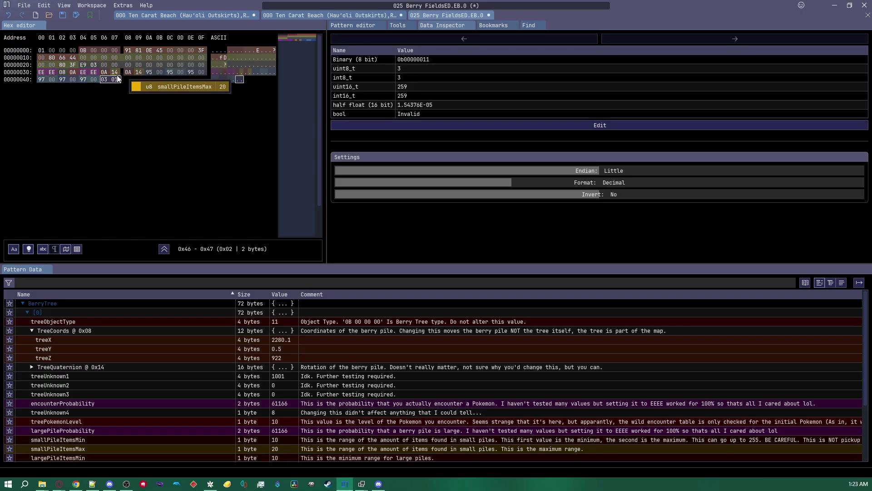
{"action": "left_click_drag", "start_coordinate": [163, 71], "coordinate": [95, 79]}
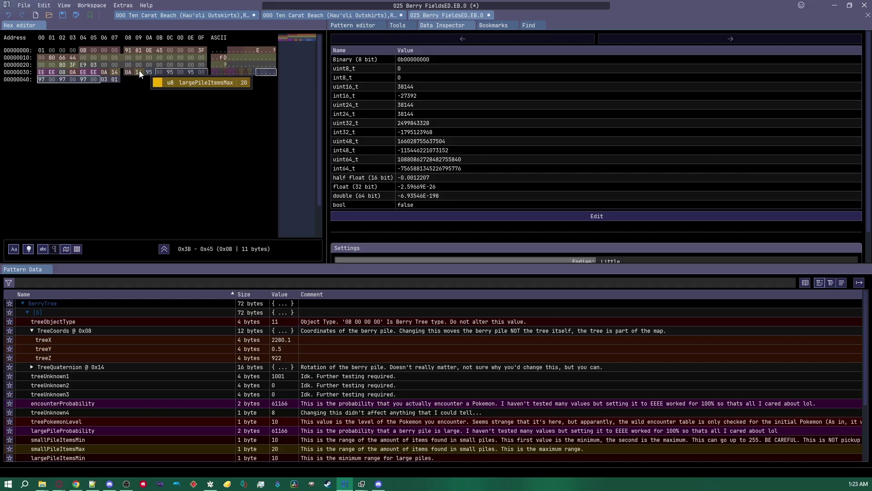
{"action": "left_click_drag", "start_coordinate": [104, 79], "coordinate": [115, 79]}
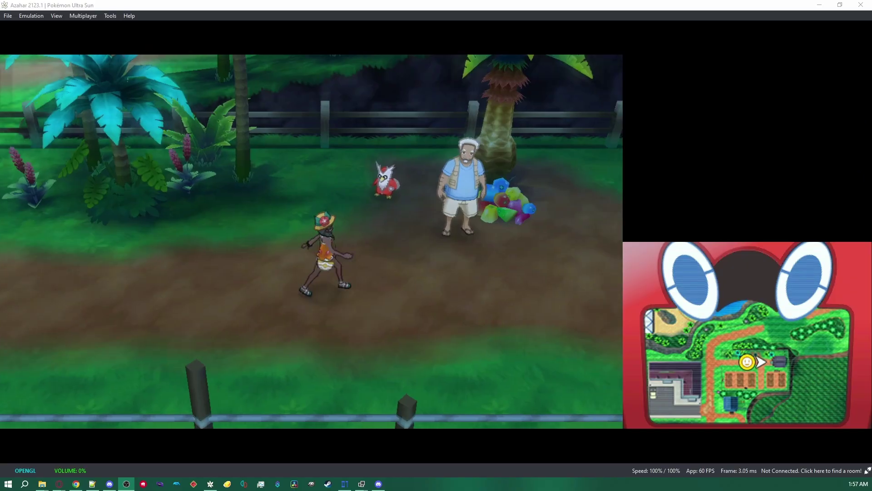
{"action": "key", "text": "Up"}
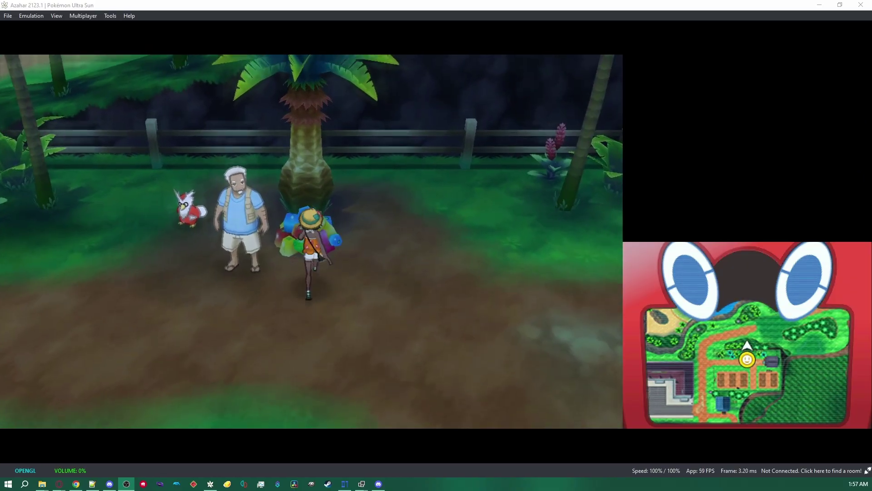
{"action": "key", "text": "Down"}
{"action": "key", "text": "Left"}
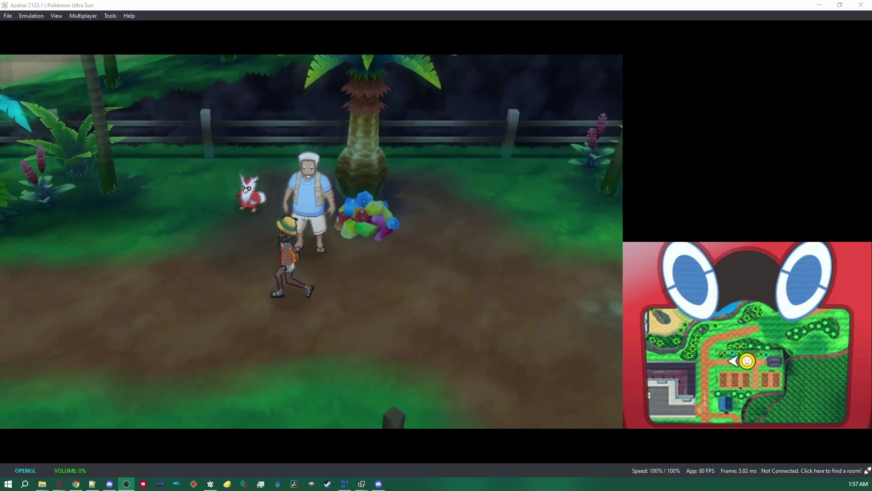
{"action": "key", "text": "Right"}
{"action": "key", "text": "Up"}
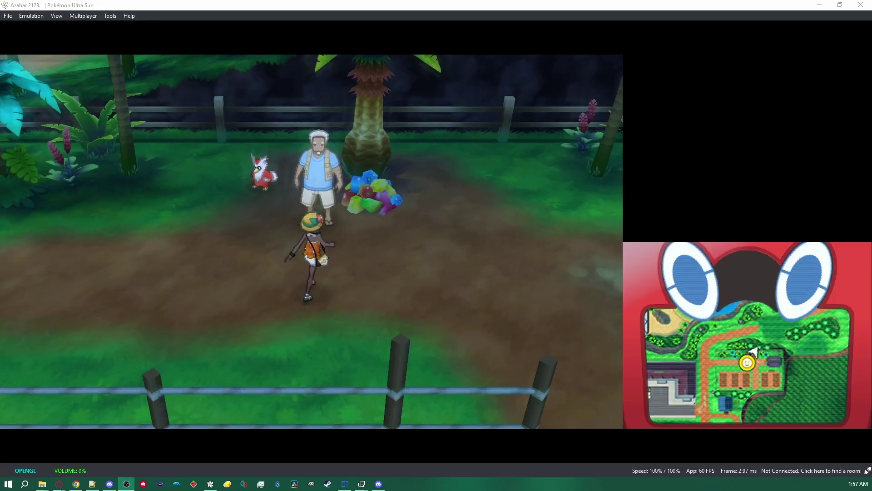
{"action": "key", "text": "Down"}
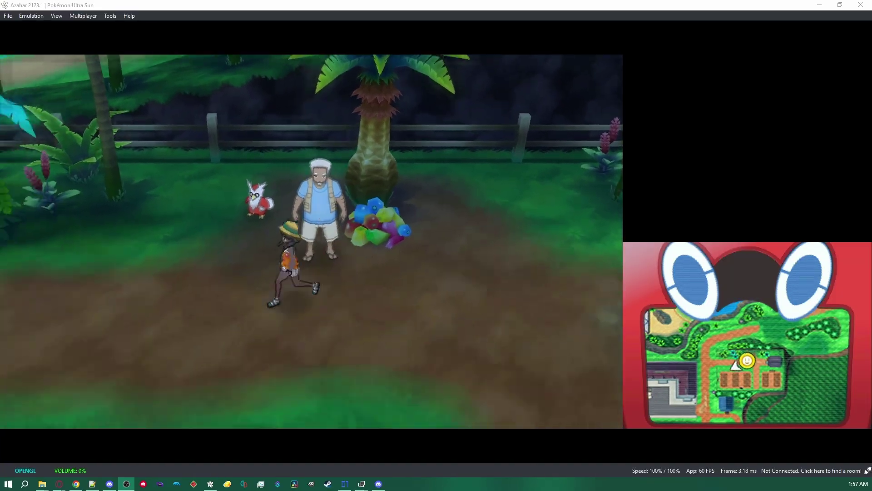
- Walk out of Berry Fields, re-enter the area and return to the berry pile under the palm tree
{"action": "key", "text": "Left"}
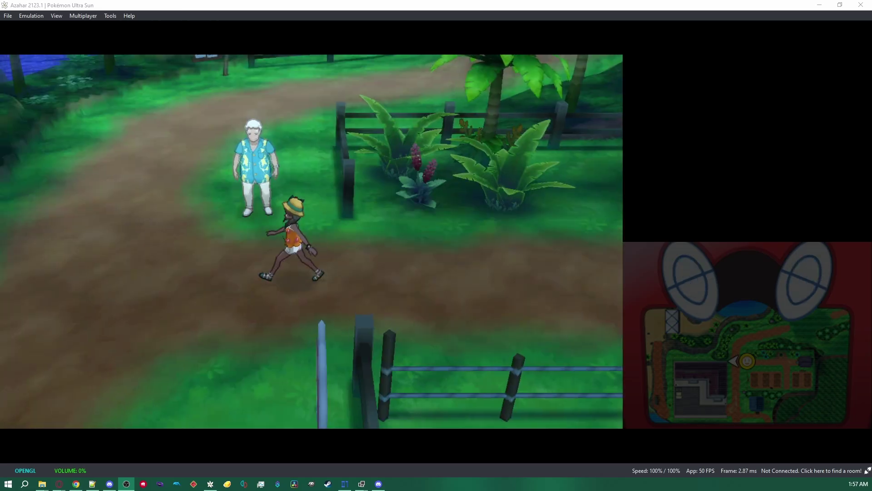
{"action": "key", "text": "Right"}
{"action": "key", "text": "Right"}
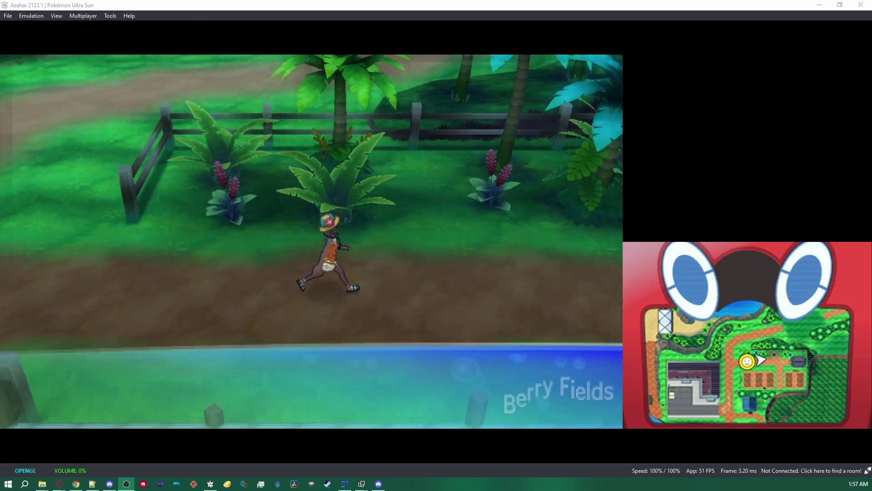
{"action": "key", "text": "Up"}
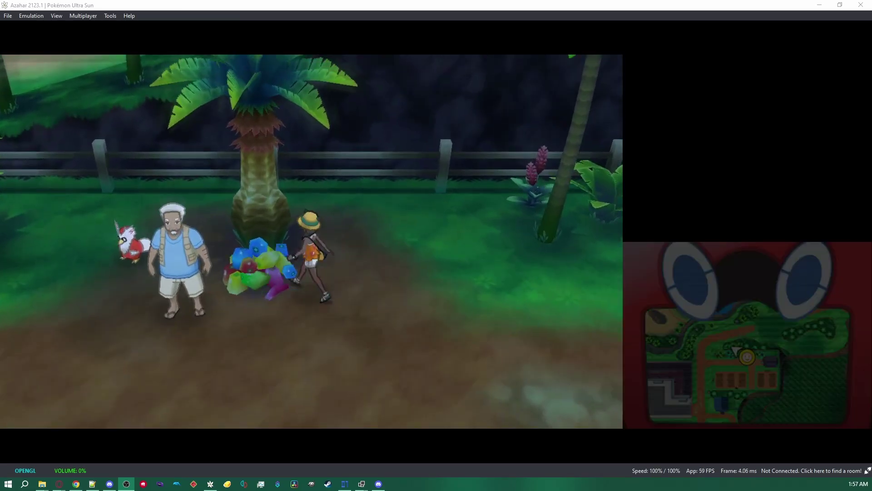
- Search the berry pile and run from the wild Crabrawler battle
{"action": "key", "text": "a"}
{"action": "key", "text": "a"}
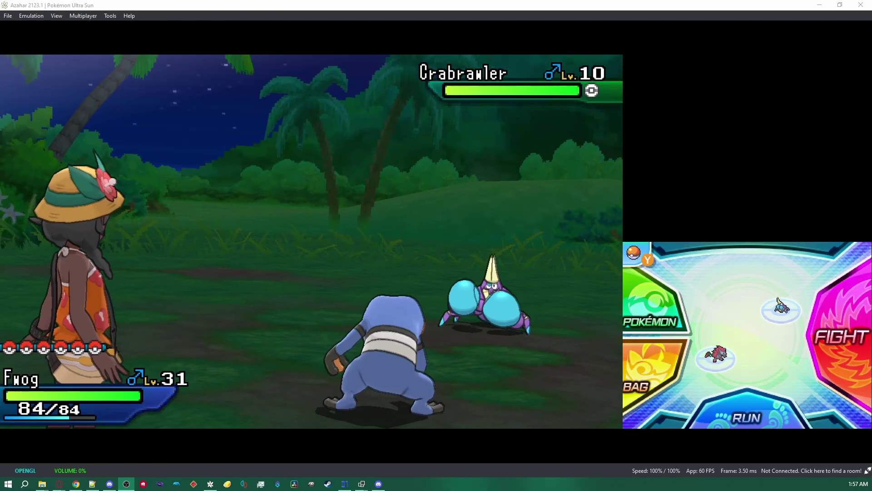
{"action": "key", "text": "Down"}
{"action": "key", "text": "a"}
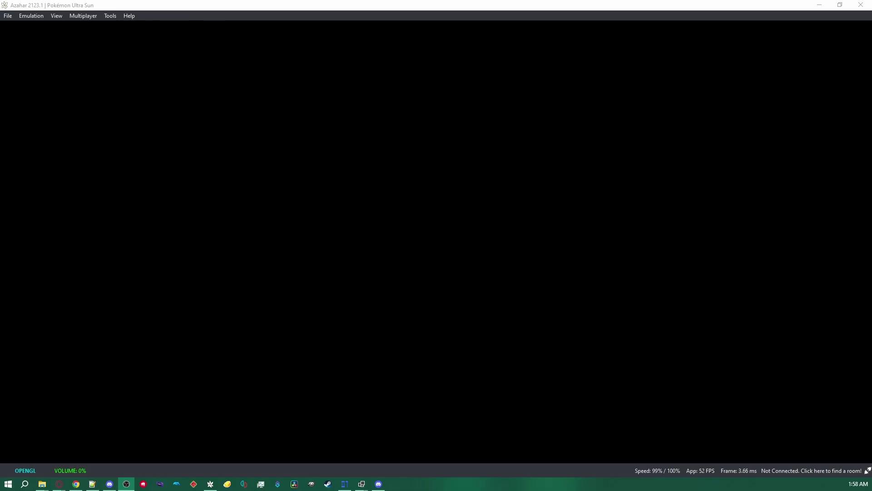
{"action": "key", "text": "a"}
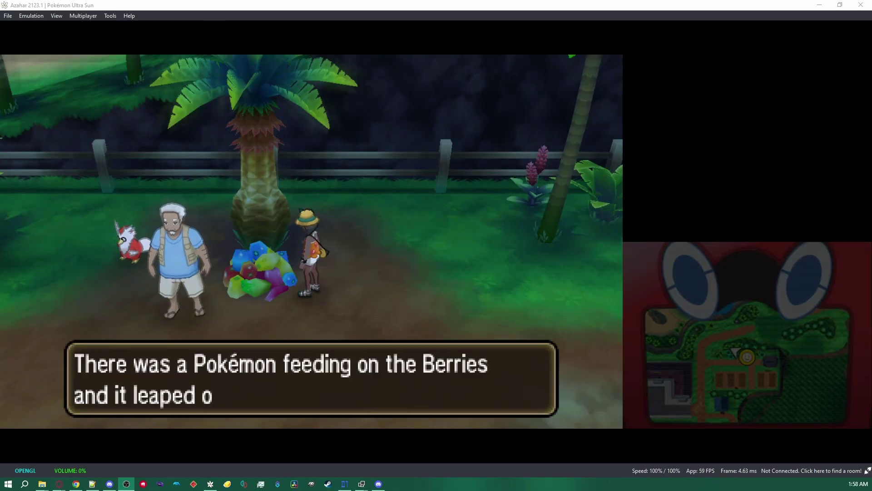
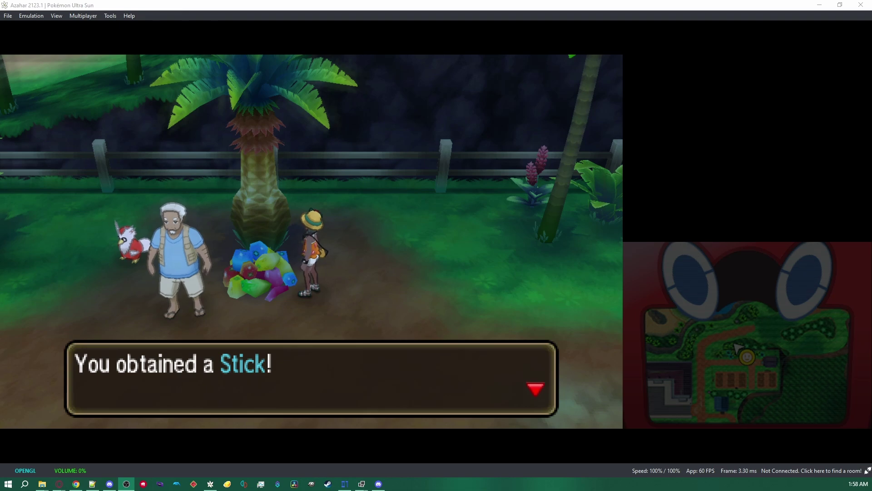
- Collect the Stick and keep picking up Cheri and Pecha Berries until the pile is empty
{"action": "key", "text": "a"}
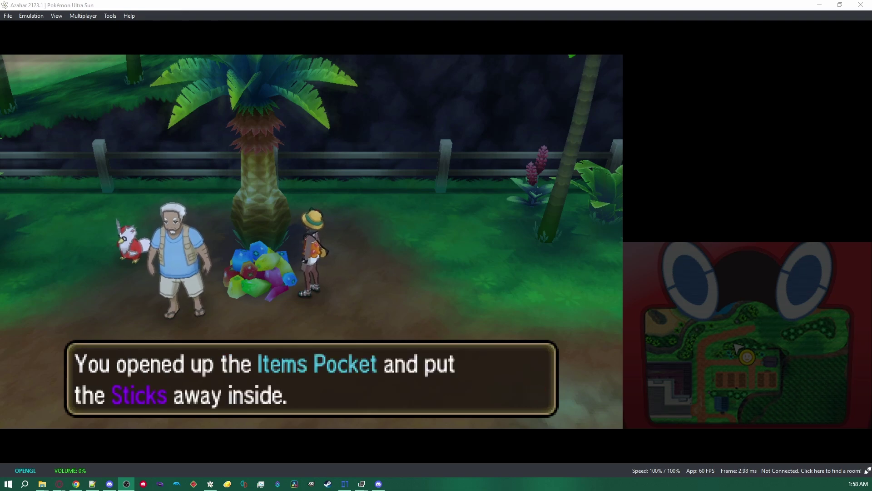
{"action": "key", "text": "a"}
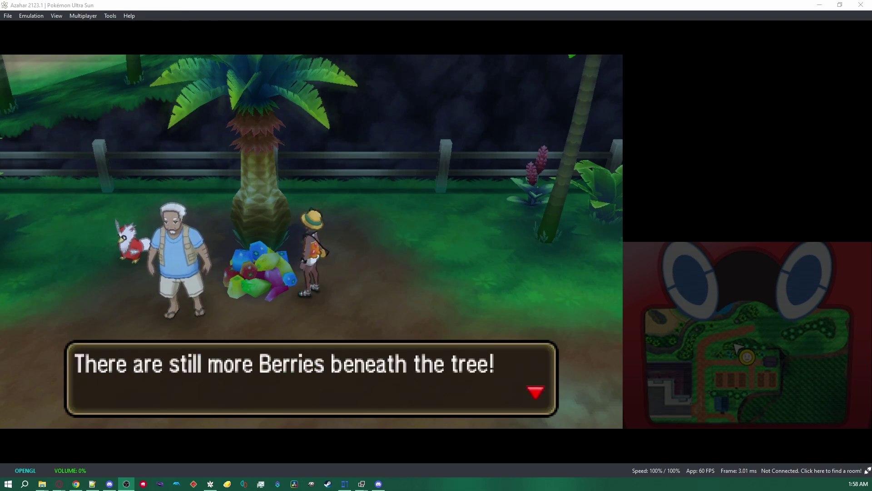
{"action": "key", "text": "a"}
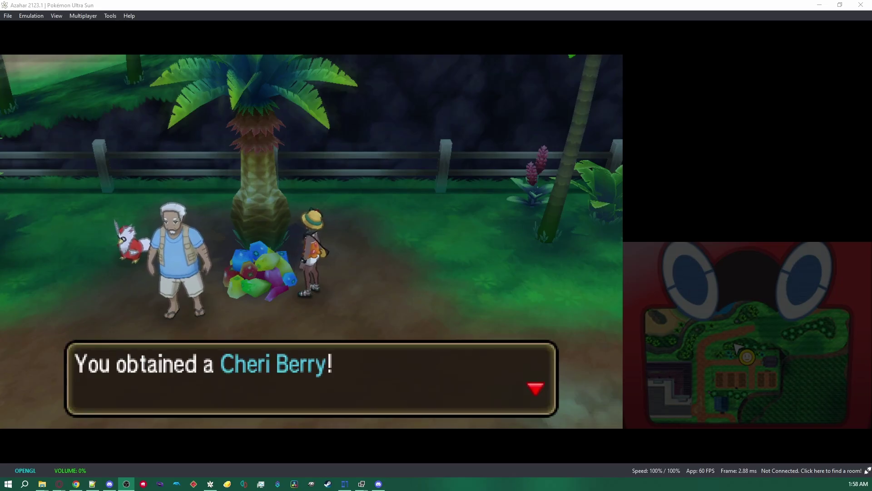
{"action": "key", "text": "a"}
{"action": "key", "text": "a"}
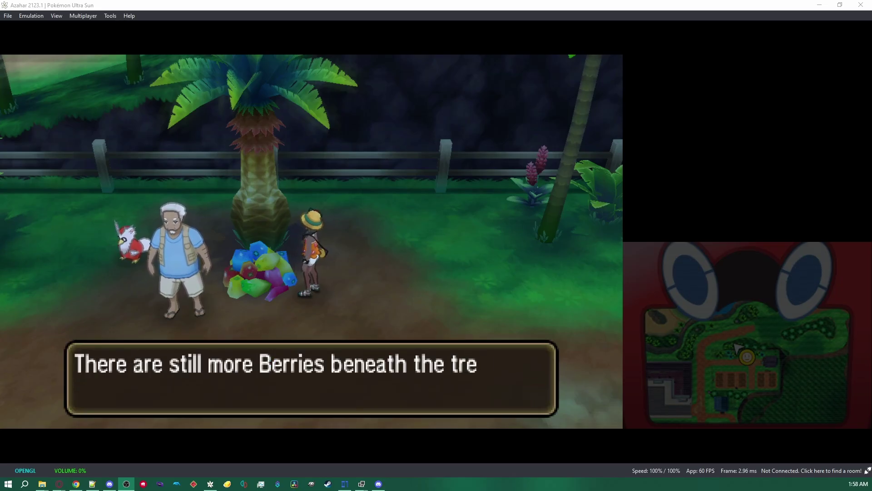
{"action": "key", "text": "a"}
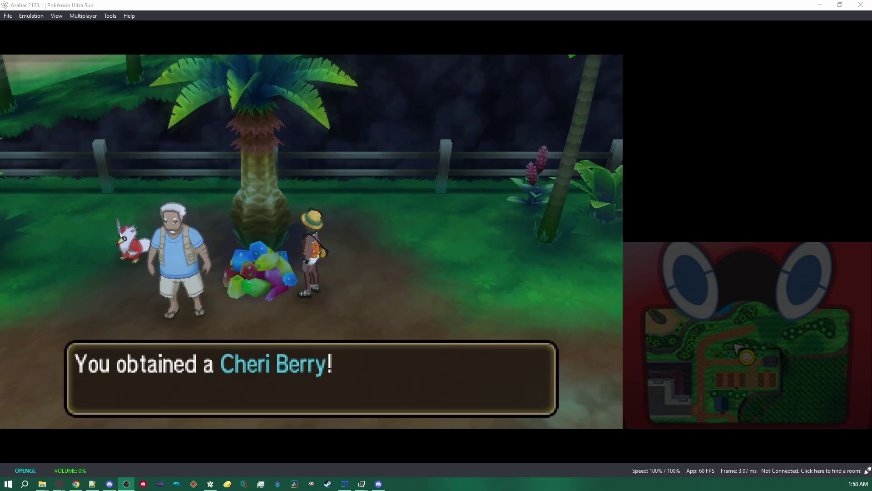
{"action": "key", "text": "a"}
{"action": "key", "text": "a"}
{"action": "key", "text": "a"}
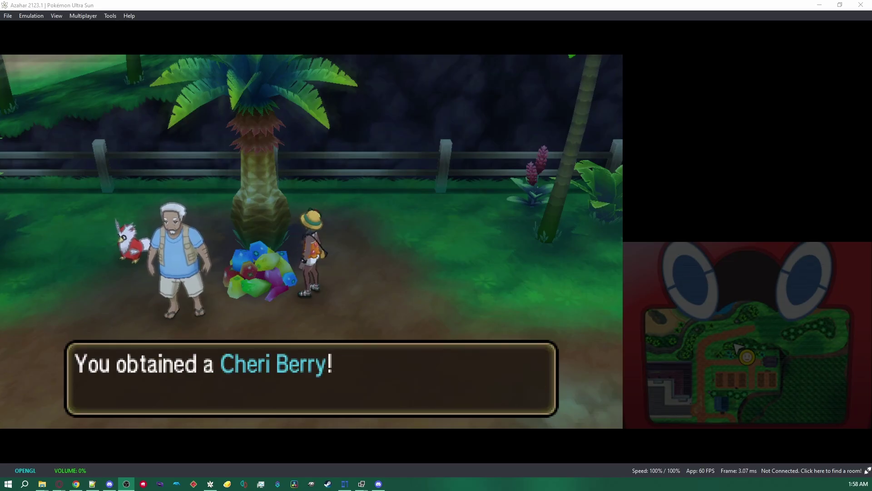
{"action": "key", "text": "a"}
{"action": "key", "text": "a"}
{"action": "key", "text": "a"}
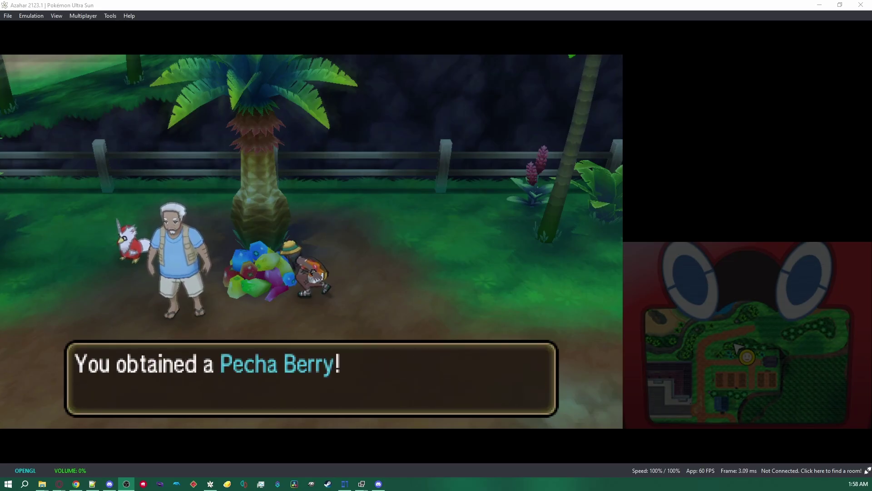
{"action": "key", "text": "a"}
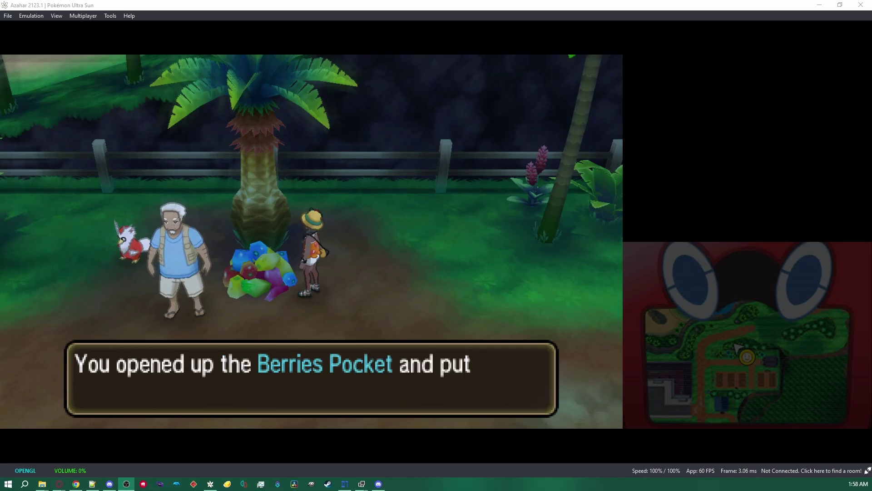
{"action": "key", "text": "a"}
{"action": "key", "text": "a"}
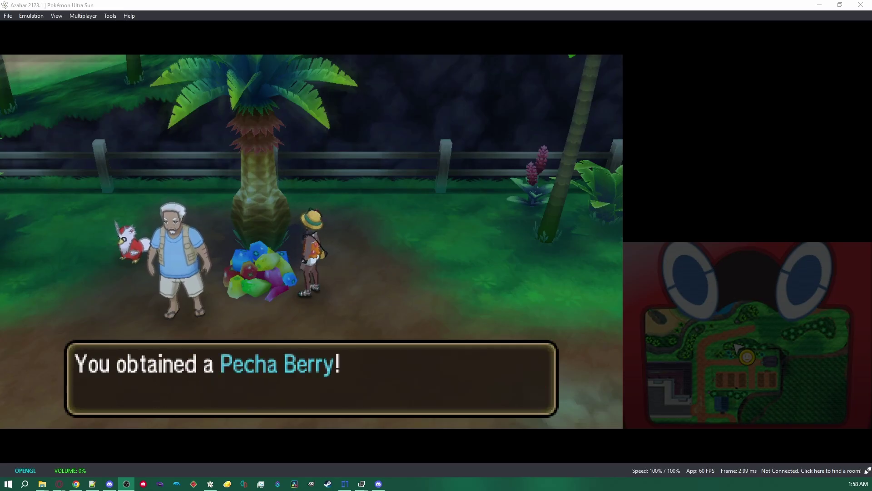
{"action": "key", "text": "a"}
{"action": "key", "text": "a"}
{"action": "key", "text": "a"}
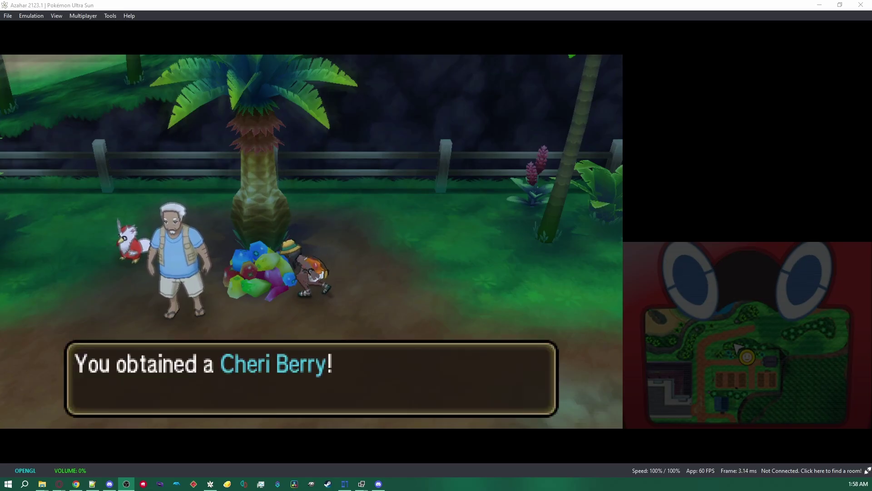
{"action": "key", "text": "a"}
{"action": "key", "text": "a"}
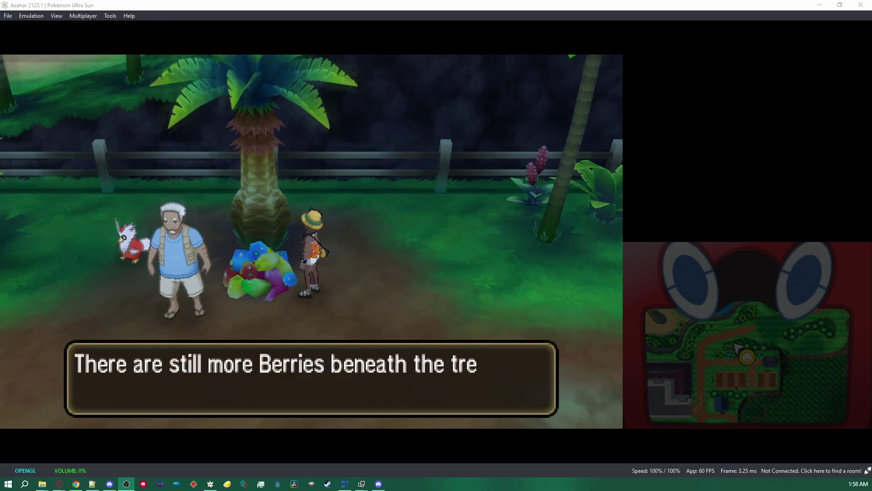
{"action": "key", "text": "a"}
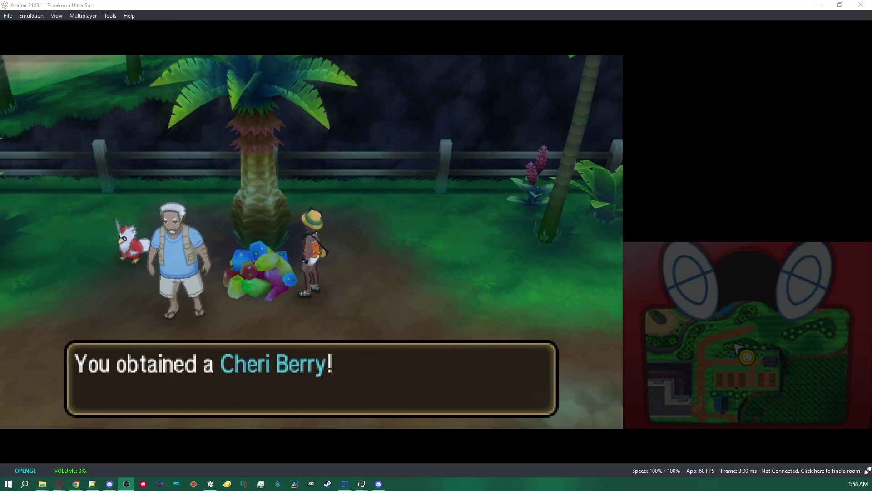
{"action": "key", "text": "a"}
{"action": "key", "text": "a"}
{"action": "key", "text": "a"}
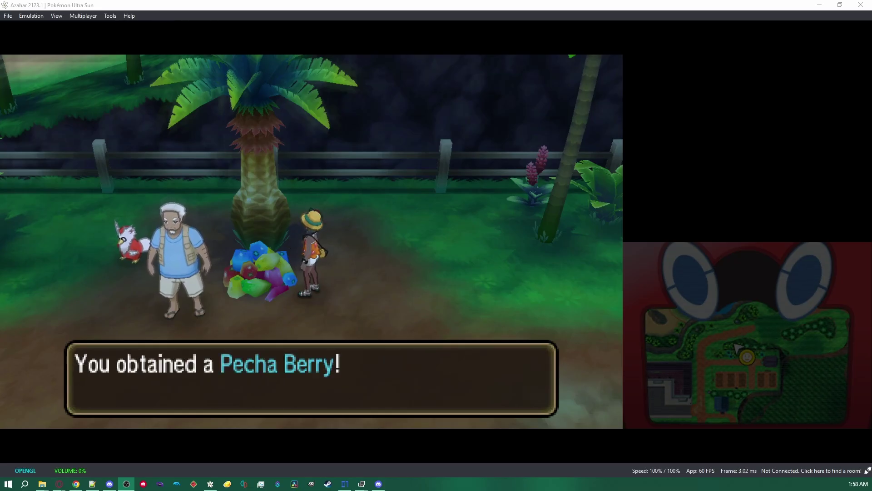
{"action": "key", "text": "a"}
{"action": "key", "text": "a"}
{"action": "key", "text": "a"}
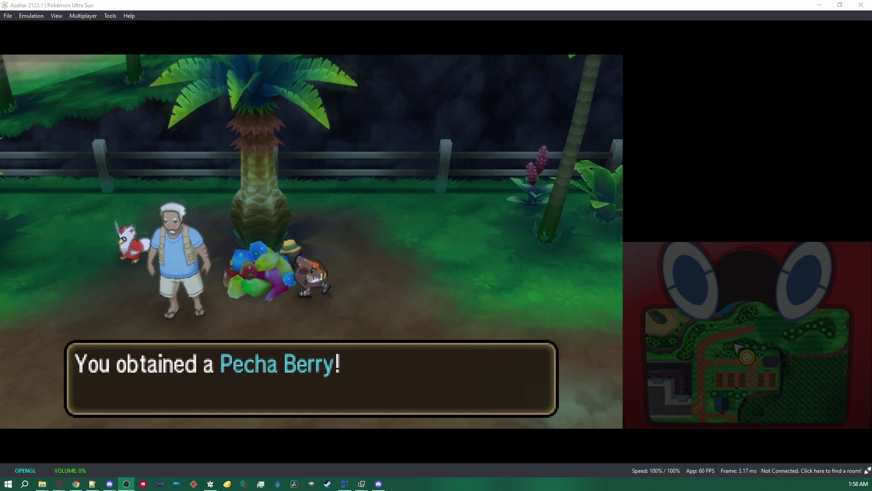
{"action": "key", "text": "a"}
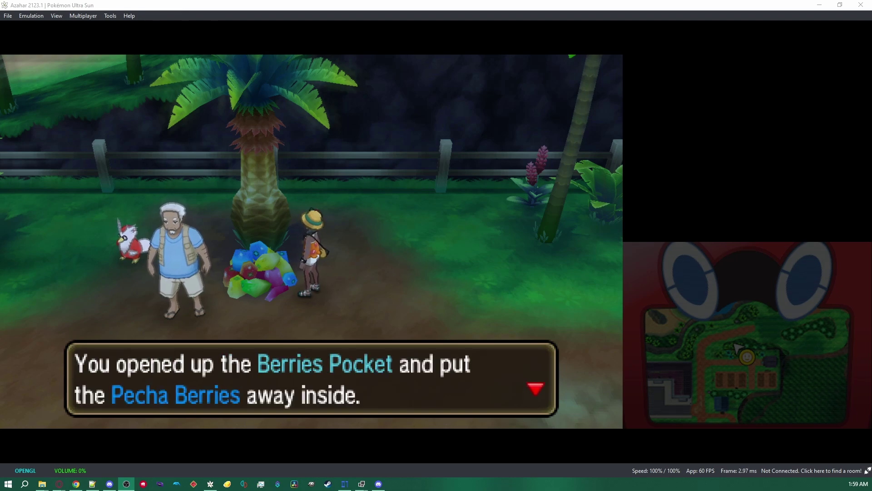
{"action": "key", "text": "a"}
{"action": "key", "text": "a"}
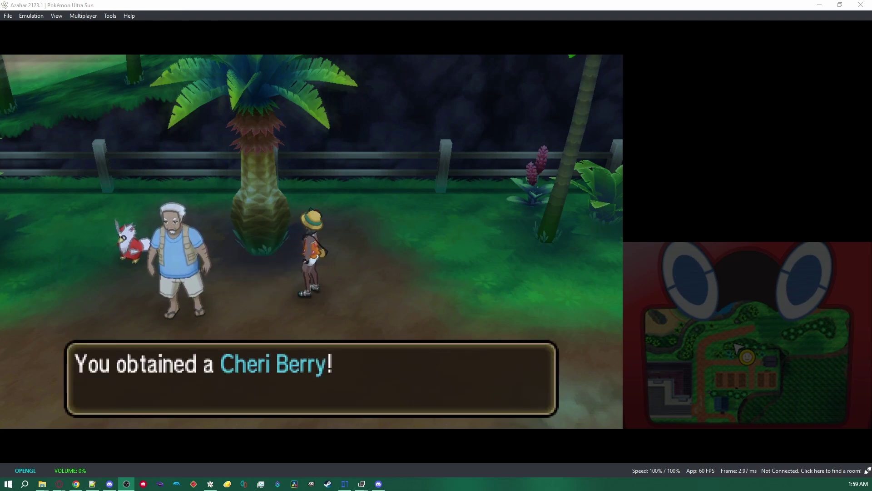
{"action": "key", "text": "a"}
{"action": "key", "text": "a"}
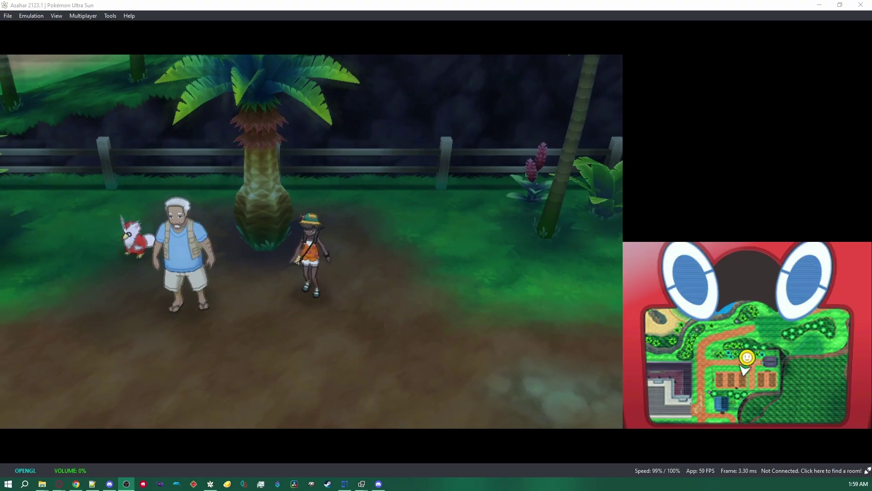
- Step away from the tree, open the Bag and switch from Medicine towards the Berries pocket
{"action": "key", "text": "Down"}
{"action": "key", "text": "x"}
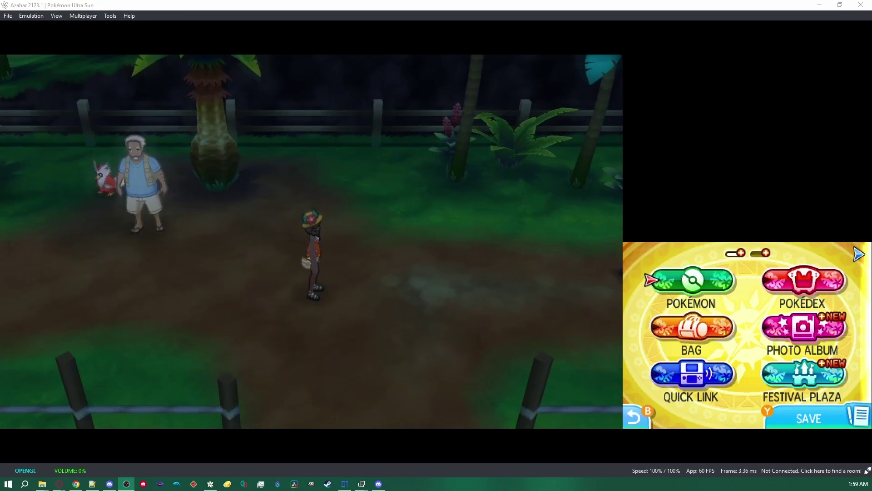
{"action": "key", "text": "a"}
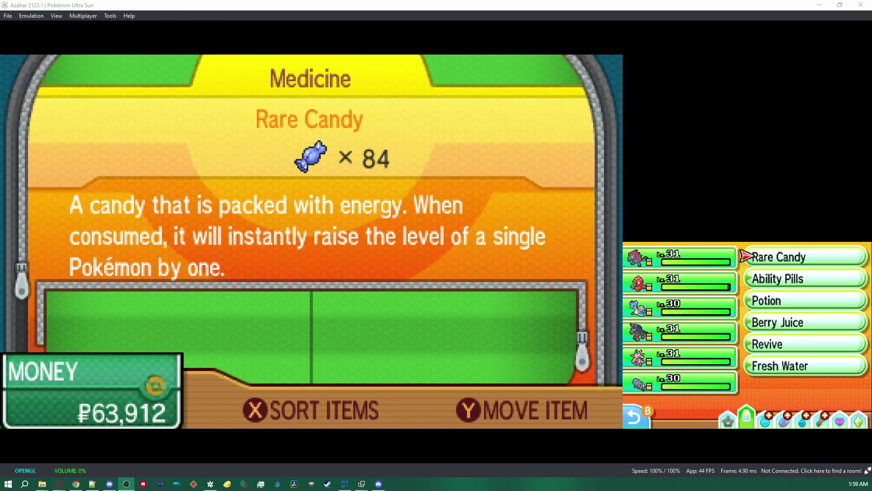
{"action": "key", "text": "Left"}
{"action": "key", "text": "Left"}
{"action": "key", "text": "Left"}
{"action": "key", "text": "Left"}
{"action": "key", "text": "Left"}
{"action": "key", "text": "Left"}
{"action": "key", "text": "Left"}
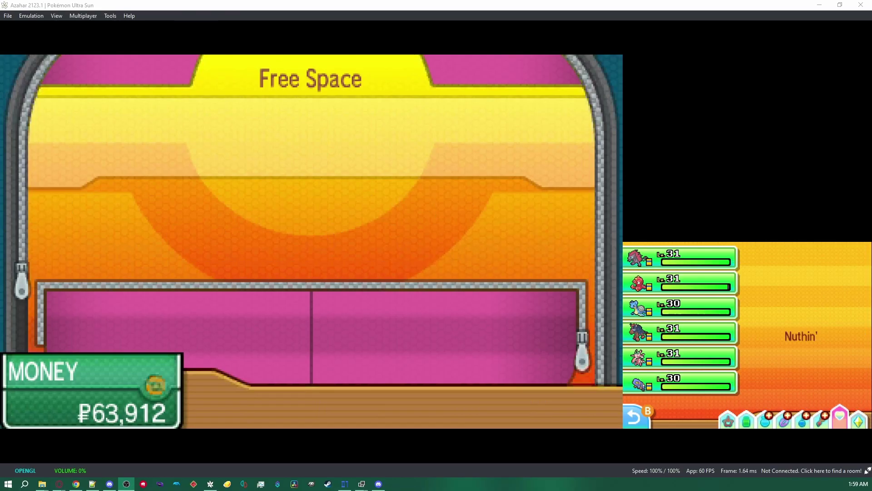
- Look through the Berries pocket to check the quantity of Cheri Berries
{"action": "key", "text": "Down"}
{"action": "key", "text": "Down"}
{"action": "key", "text": "Down"}
{"action": "key", "text": "Down"}
{"action": "key", "text": "Down"}
{"action": "key", "text": "Down"}
{"action": "key", "text": "Down"}
{"action": "key", "text": "Down"}
{"action": "key", "text": "Down"}
{"action": "key", "text": "Down"}
{"action": "key", "text": "Down"}
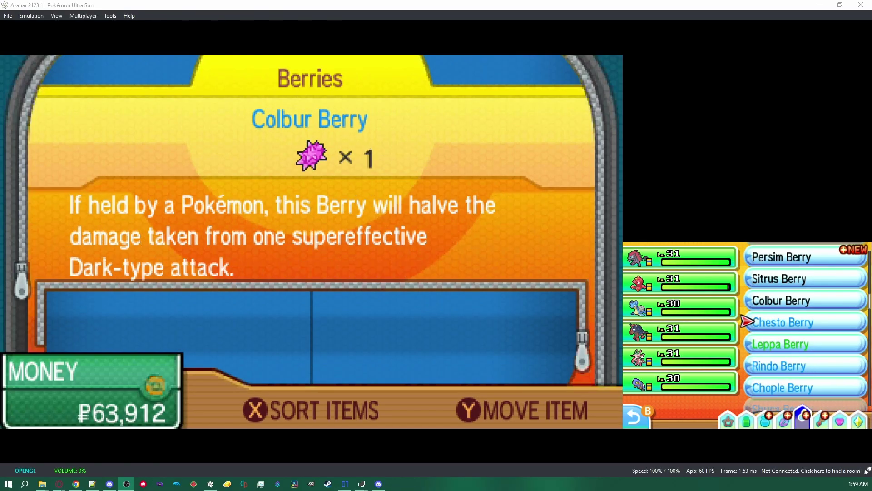
{"action": "key", "text": "Down"}
{"action": "key", "text": "Down"}
{"action": "key", "text": "Down"}
{"action": "key", "text": "Down"}
{"action": "key", "text": "Down"}
{"action": "key", "text": "Left"}
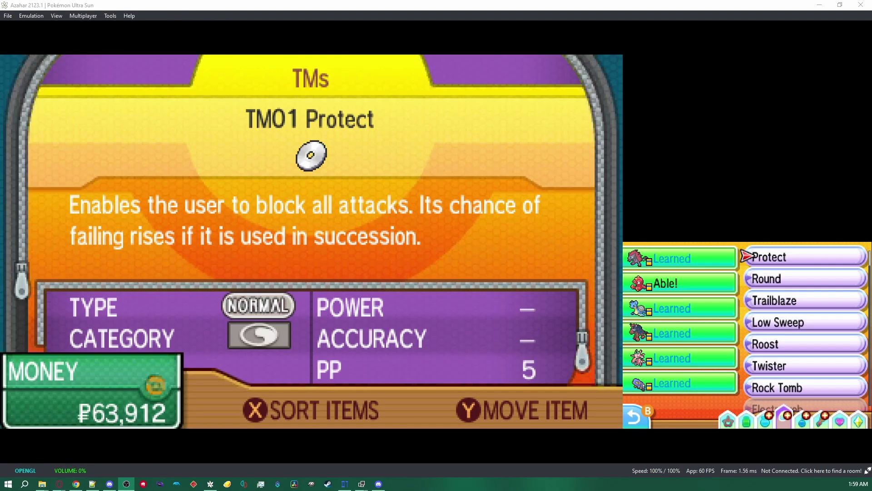
{"action": "key", "text": "Right"}
{"action": "key", "text": "Up"}
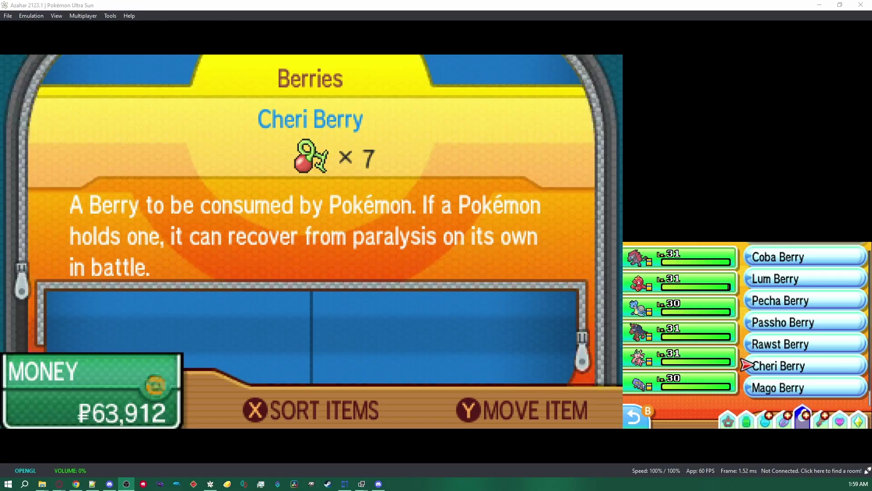
{"action": "key", "text": "Up"}
{"action": "key", "text": "Down"}
{"action": "key", "text": "Down"}
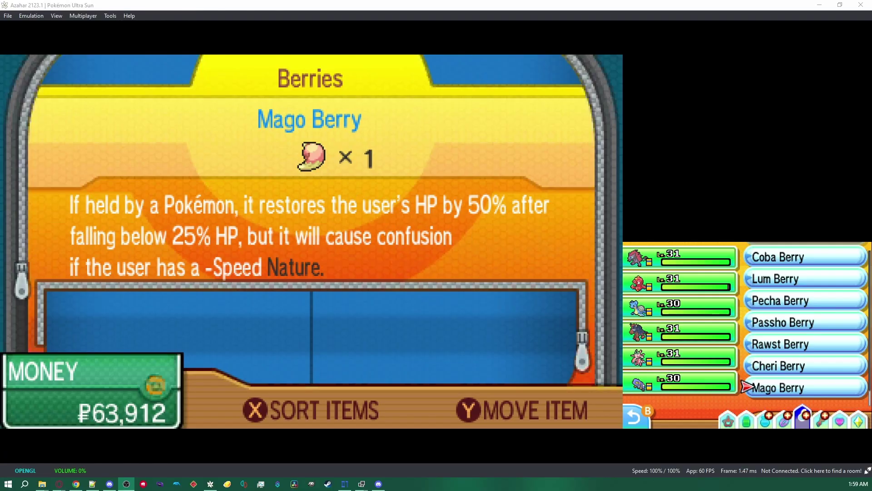
- Check the quantity of Pecha Berries in the Berries pocket
{"action": "key", "text": "Up"}
{"action": "key", "text": "Up"}
{"action": "key", "text": "Up"}
{"action": "key", "text": "Up"}
{"action": "key", "text": "Up"}
{"action": "key", "text": "Down"}
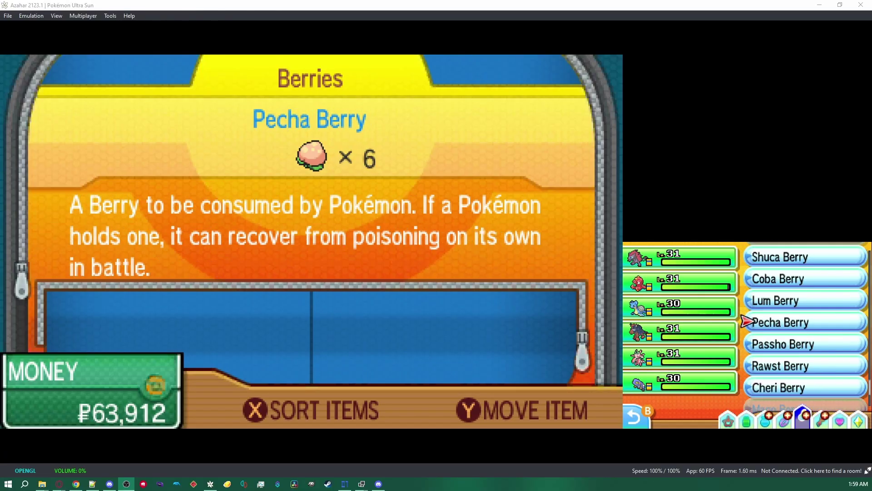
- Close the Bag and the game menu, and walk out of Berry Fields again
{"action": "key", "text": "s"}
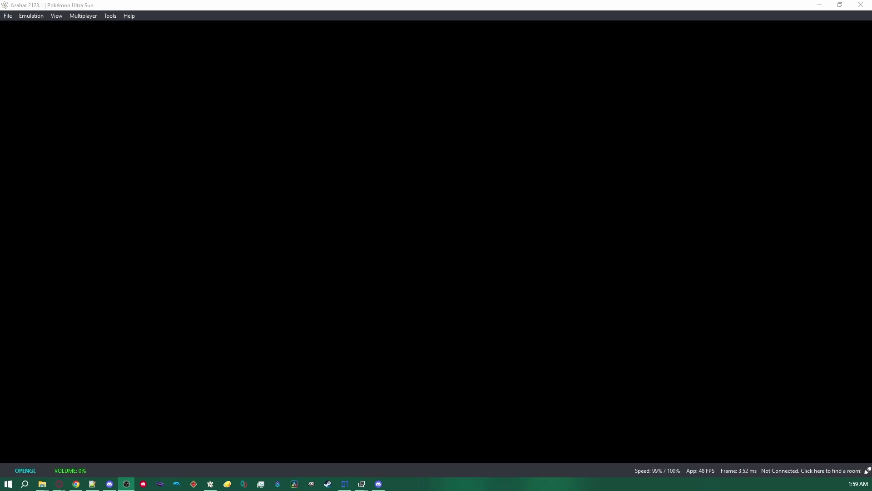
{"action": "key", "text": "s"}
{"action": "key", "text": "Left"}
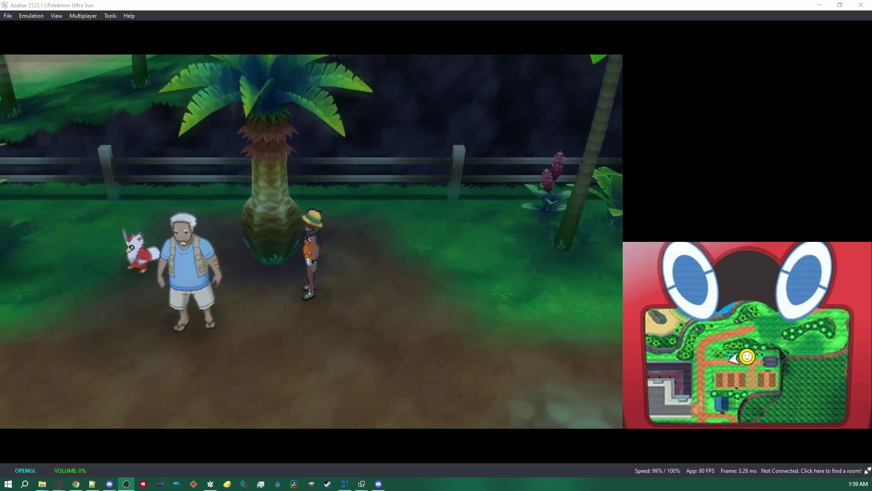
{"action": "key", "text": "Down"}
{"action": "key", "text": "Left"}
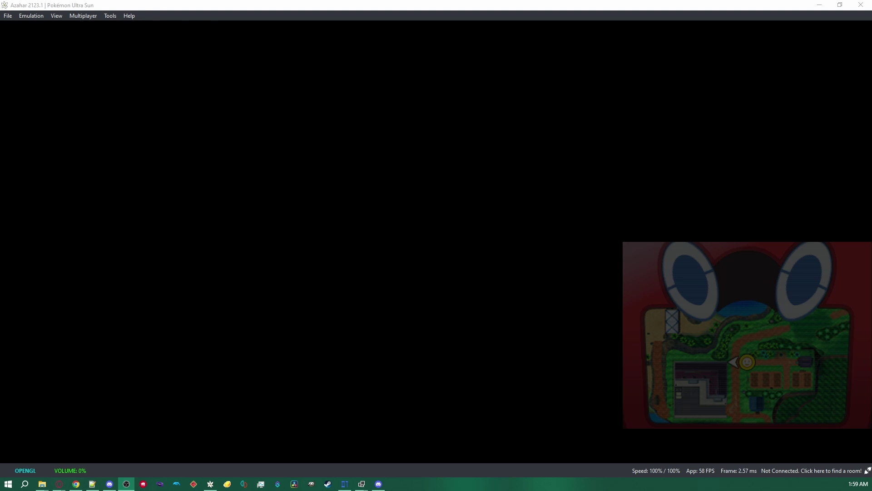
- Walk back into Berry Fields, circle the old man beside the berry tree, and head back along the dirt path
{"action": "key", "text": "Right"}
{"action": "key", "text": "Left"}
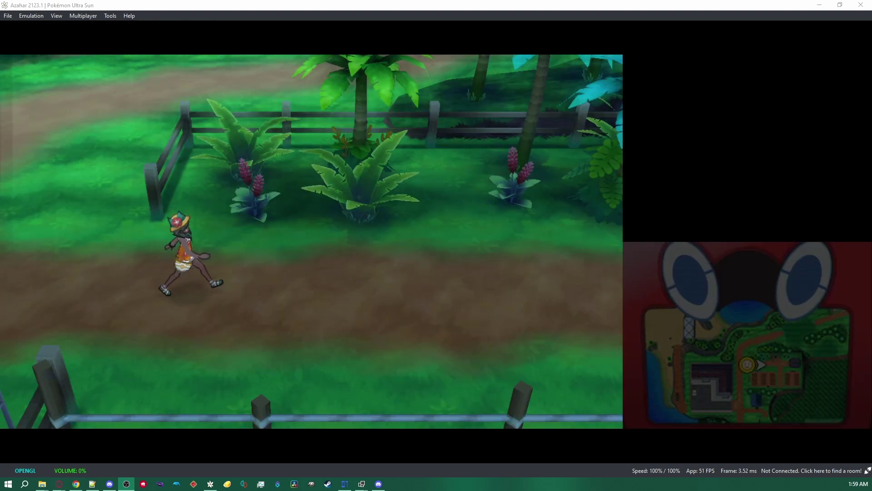
{"action": "key", "text": "Right"}
{"action": "key", "text": "Up"}
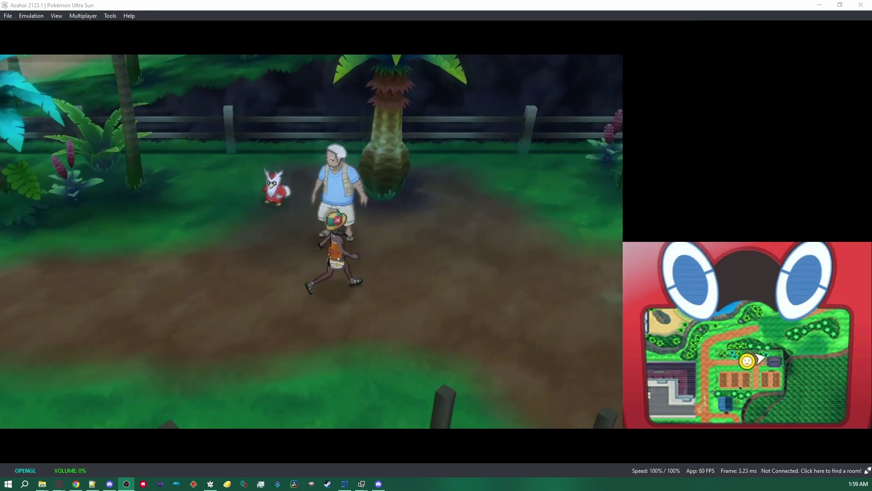
{"action": "key", "text": "Up"}
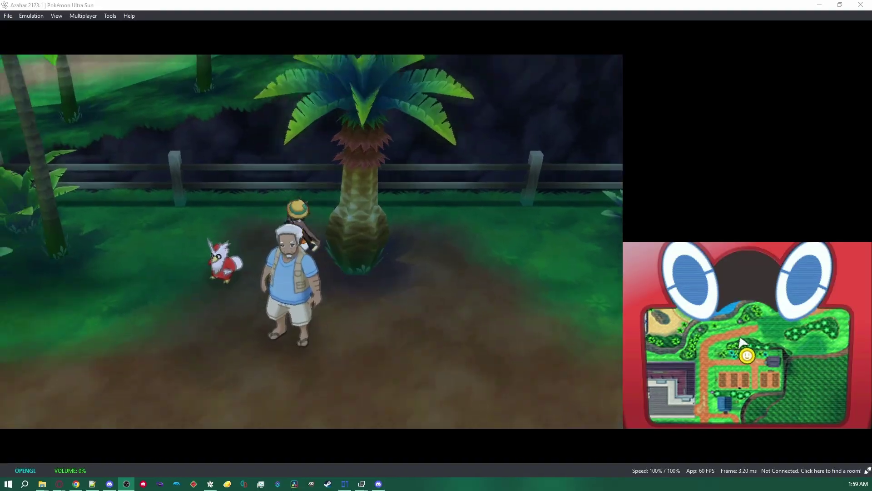
{"action": "key", "text": "Right"}
{"action": "key", "text": "Down"}
{"action": "key", "text": "Left"}
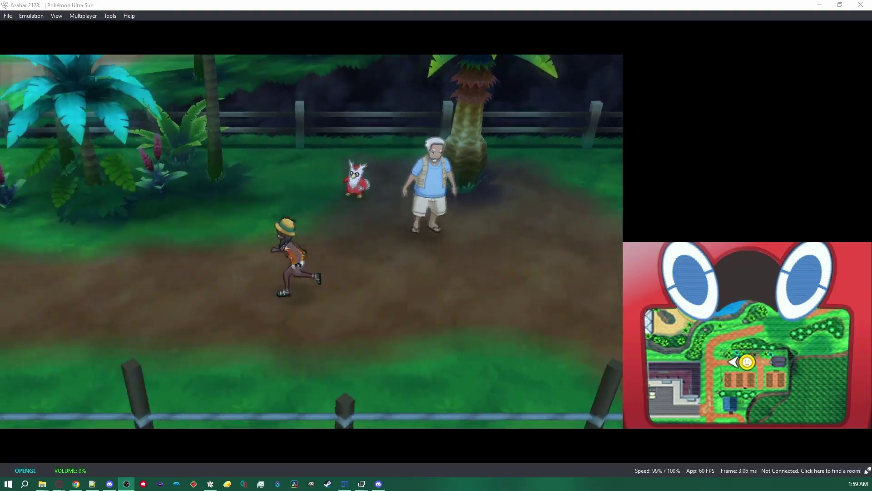
{"action": "key", "text": "Left"}
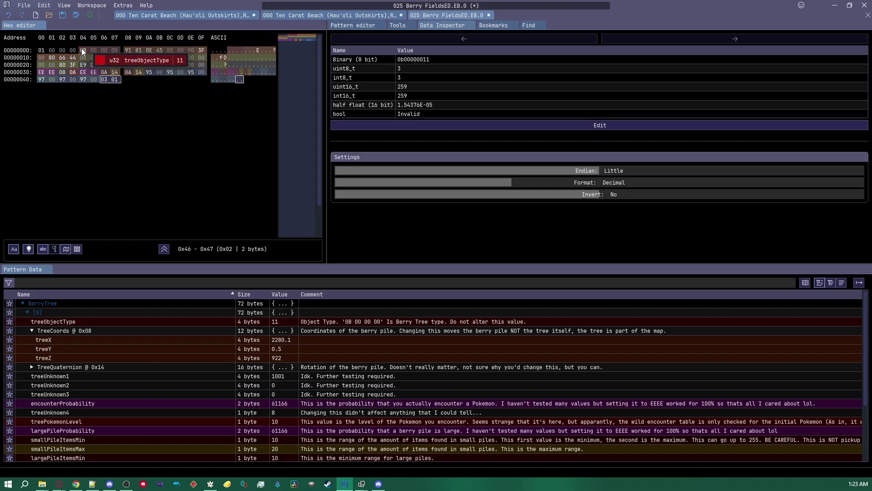
- In the hex editor, highlight the whole berry tree entry from 0x04 to 0x47, then return to its object type byte
{"action": "left_click_drag", "start_coordinate": [82, 50], "coordinate": [118, 74]}
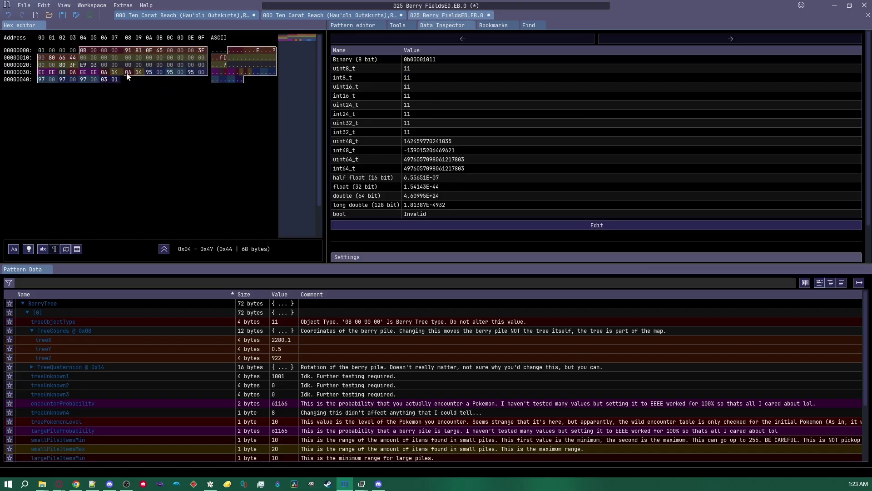
{"action": "left_click", "coordinate": [127, 64]}
{"action": "left_click", "coordinate": [85, 49]}
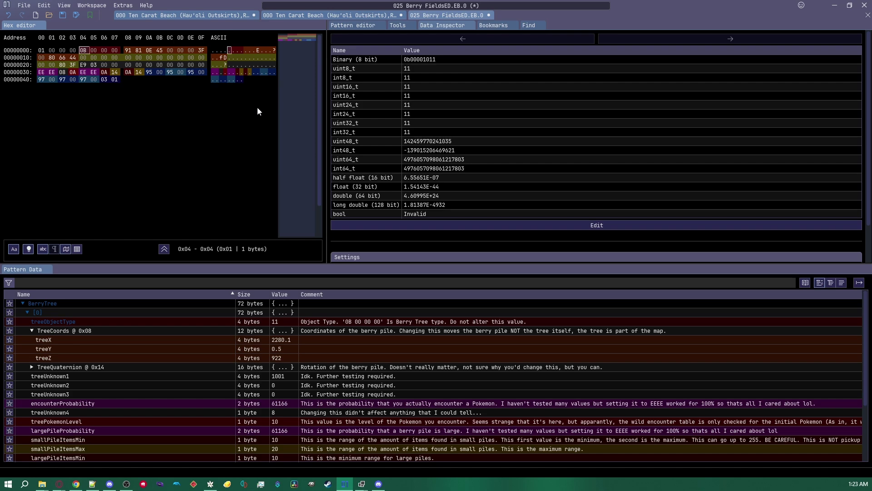
- Switch to OWSE7, expand the ED file of the Ten Carat Beach location, and expand its first ET subfile
{"action": "key", "text": "alt+Tab"}
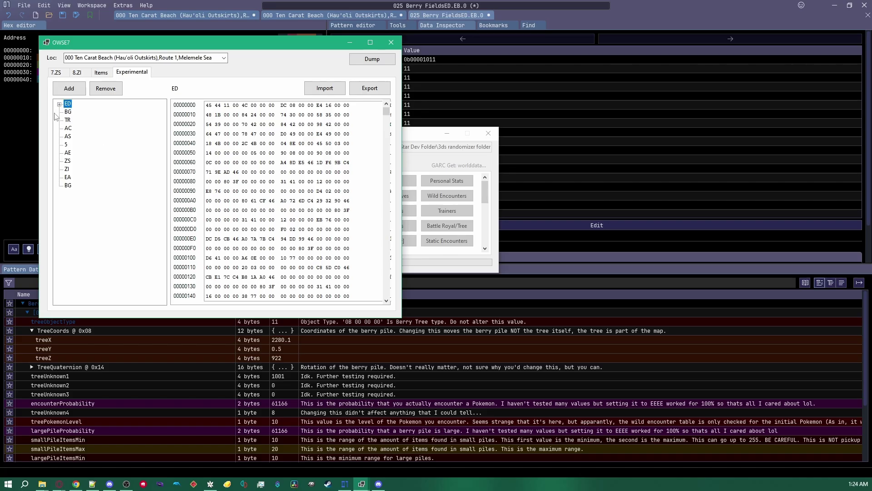
{"action": "left_click", "coordinate": [59, 105]}
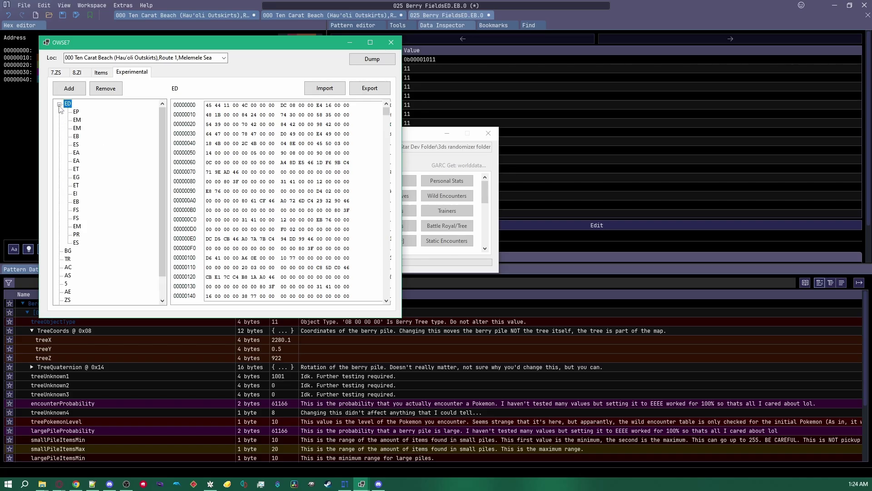
{"action": "left_click", "coordinate": [75, 169]}
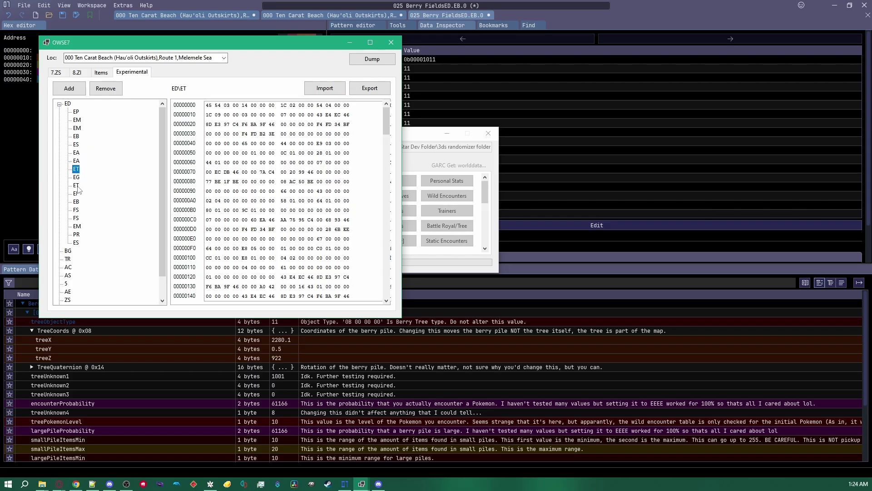
{"action": "left_click", "coordinate": [77, 185]}
{"action": "left_click", "coordinate": [76, 169]}
{"action": "left_click", "coordinate": [67, 170]}
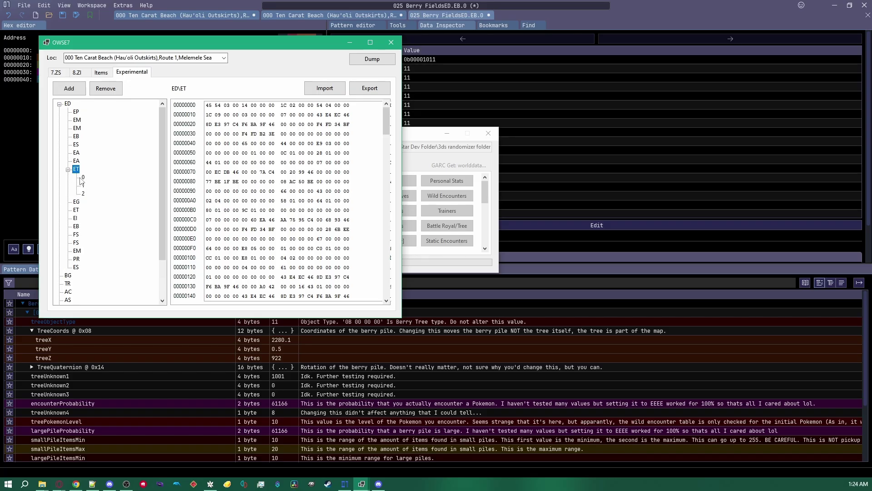
- Export entry 0 of the ET subfile to the Tutorial folder under its suggested name
{"action": "left_click", "coordinate": [83, 177]}
{"action": "left_click", "coordinate": [377, 89]}
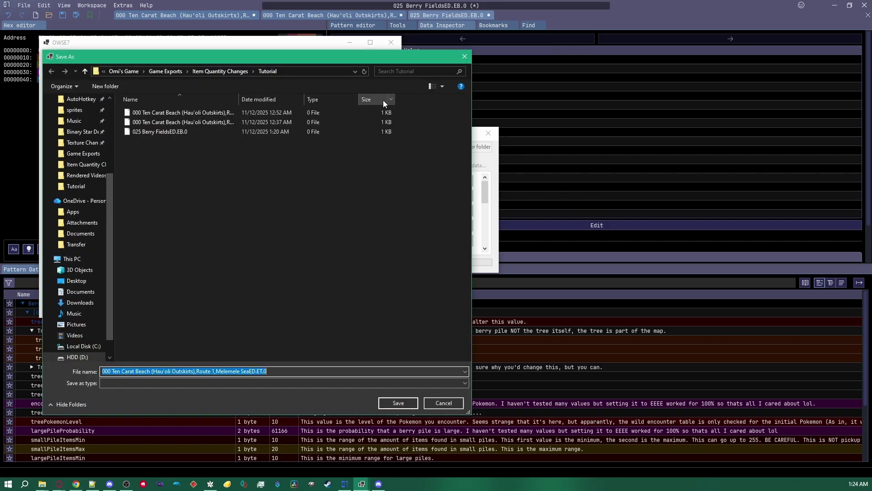
{"action": "key", "text": "Return"}
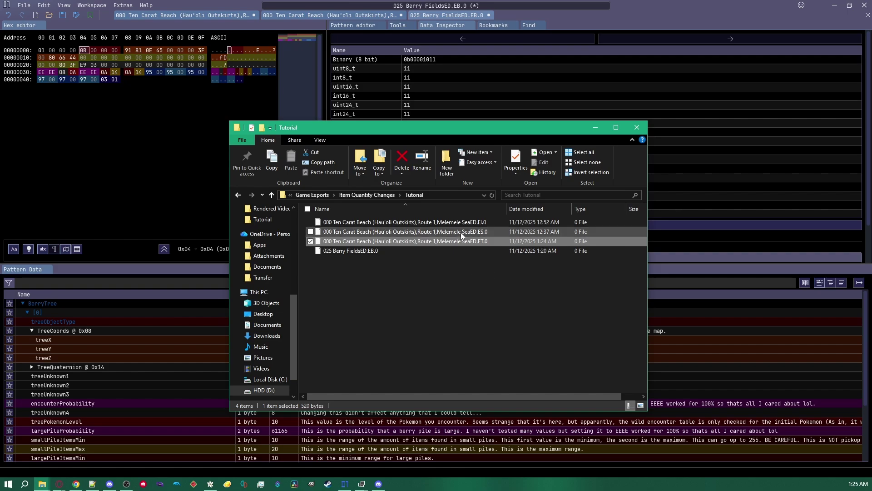
- Open the exported ED.ET.0 file in the hex editor and import the pattern file Trainers&TreesHighlight_v1_07ET_11EB.hexpat
{"action": "left_click_drag", "start_coordinate": [479, 241], "coordinate": [138, 119]}
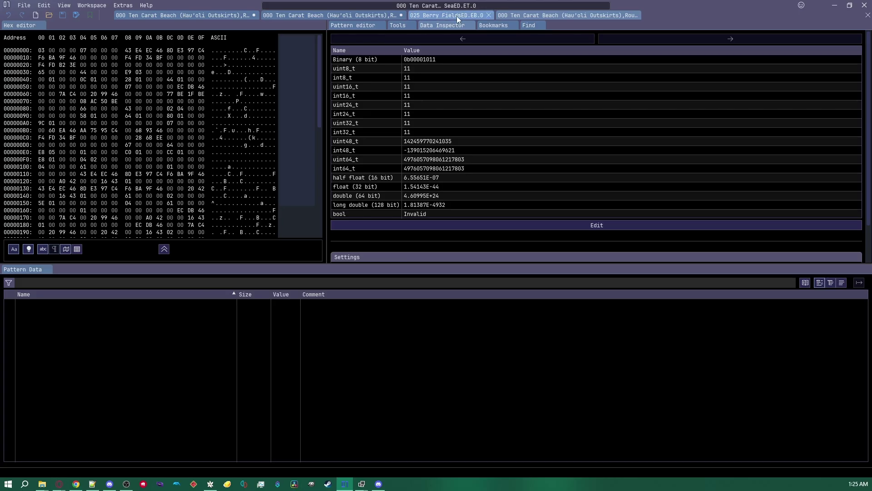
{"action": "left_click", "coordinate": [362, 25]}
{"action": "right_click", "coordinate": [463, 100]}
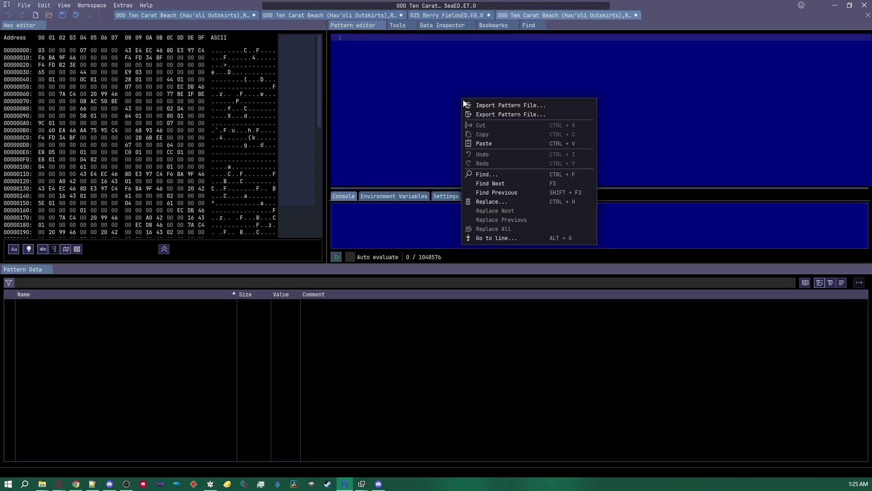
{"action": "left_click", "coordinate": [504, 109]}
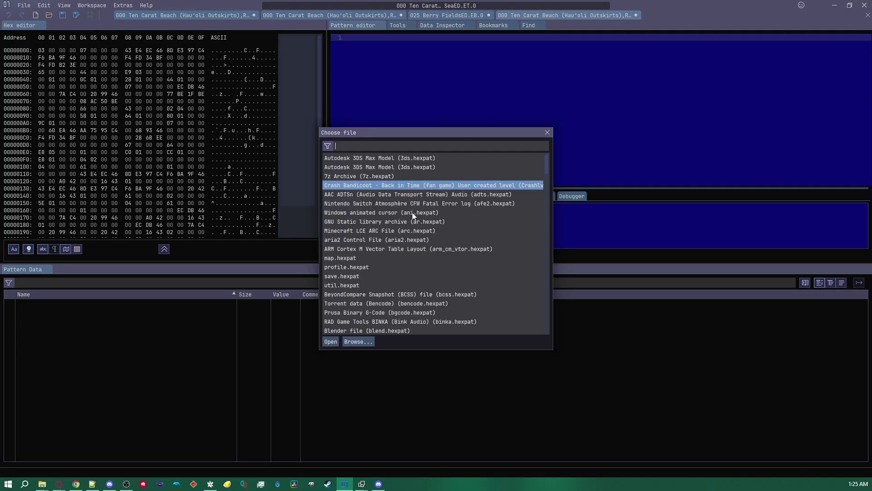
{"action": "left_click", "coordinate": [355, 342]}
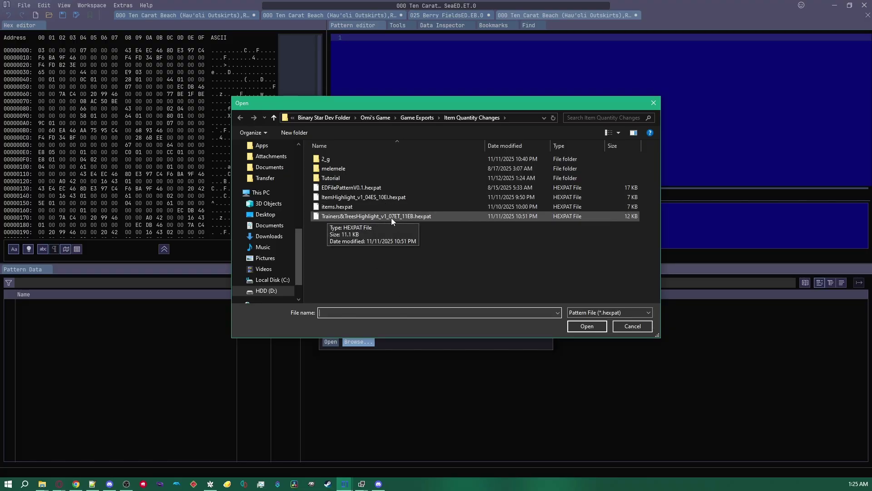
{"action": "left_click", "coordinate": [358, 217]}
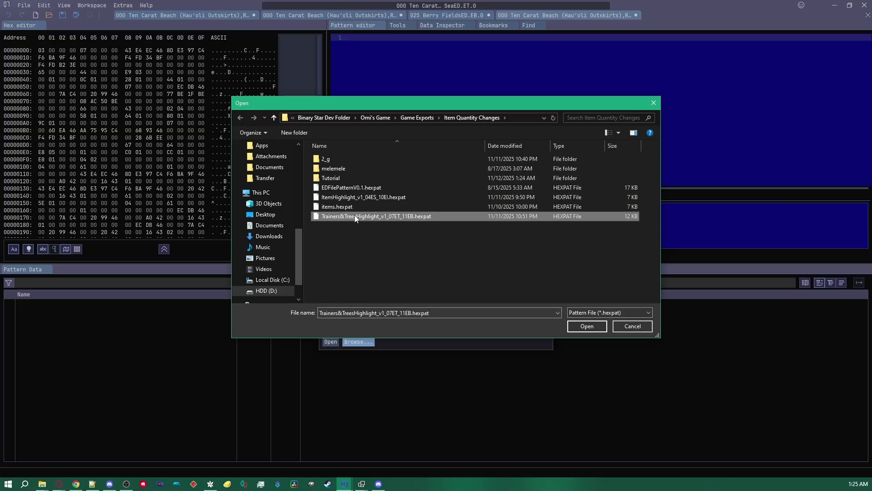
{"action": "double_click", "coordinate": [354, 215]}
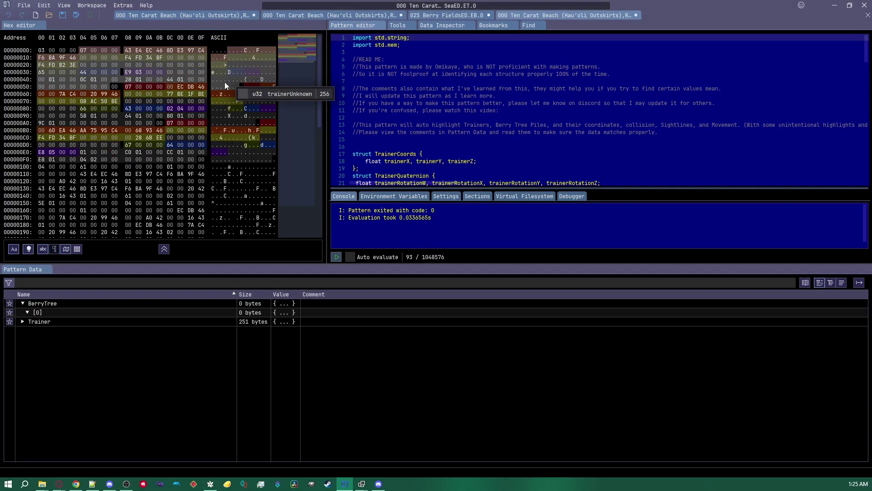
- Highlight the trainer entries covered by the pattern, from 0x04 to 0xFE
{"action": "scroll", "coordinate": [89, 65], "scroll_direction": "up", "scroll_amount": 2}
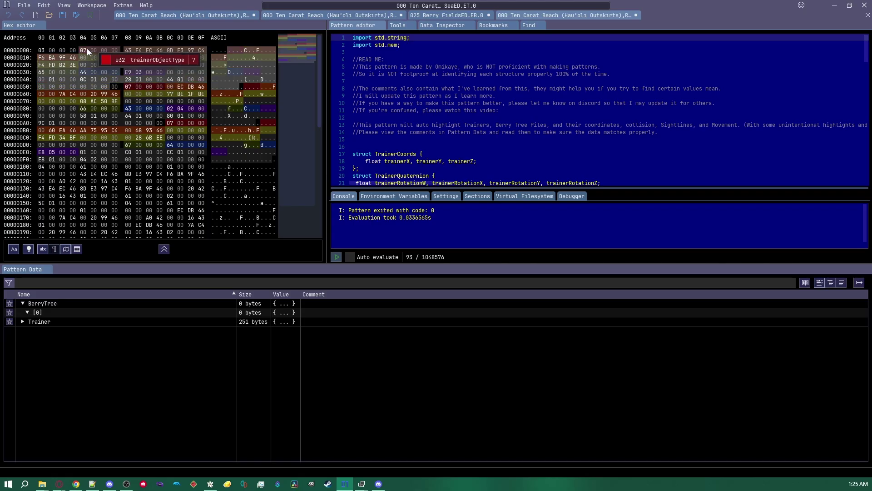
{"action": "left_click_drag", "start_coordinate": [86, 48], "coordinate": [191, 157]}
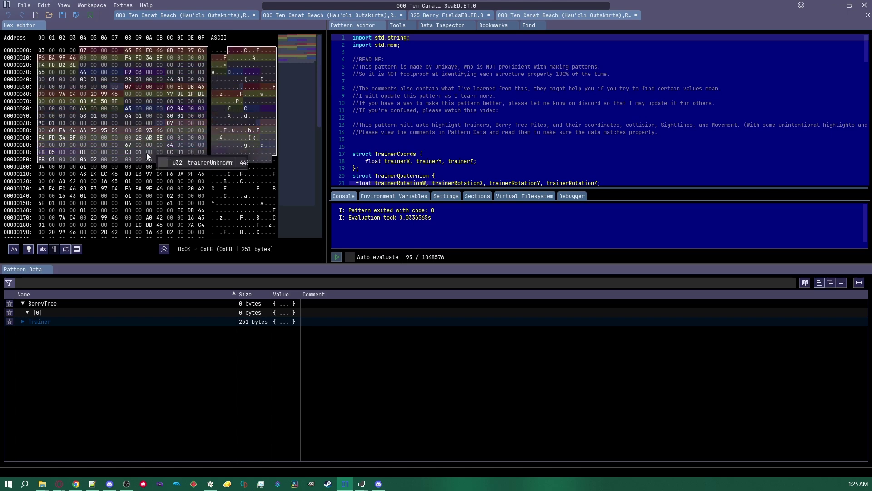
{"action": "scroll", "coordinate": [155, 152], "scroll_direction": "down", "scroll_amount": 3}
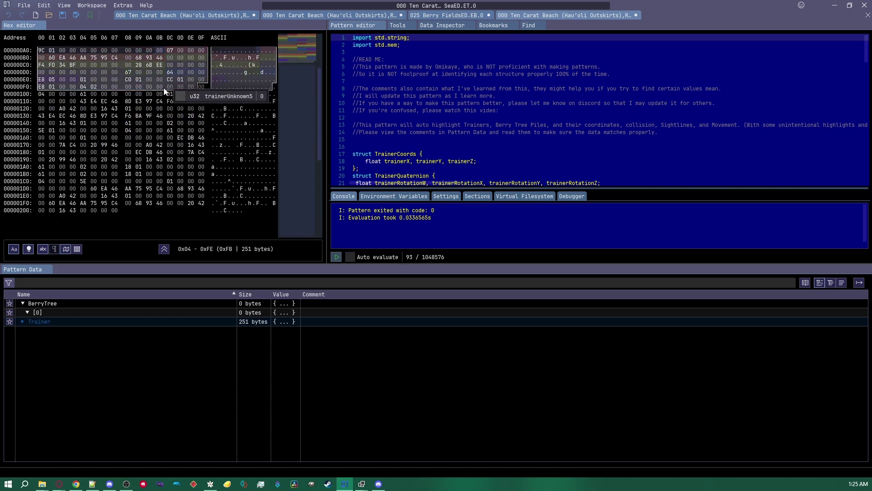
- Highlight the uncolored data after the trainer entries, from 0xFF to the end of the file at 0x207
{"action": "left_click", "coordinate": [201, 86]}
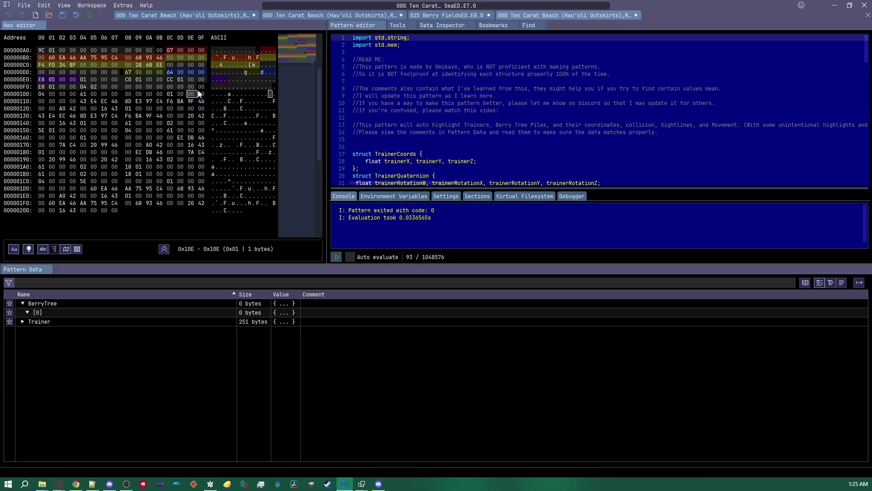
{"action": "left_click", "coordinate": [201, 102], "text": "shift"}
{"action": "left_click_drag", "start_coordinate": [201, 106], "coordinate": [128, 206]}
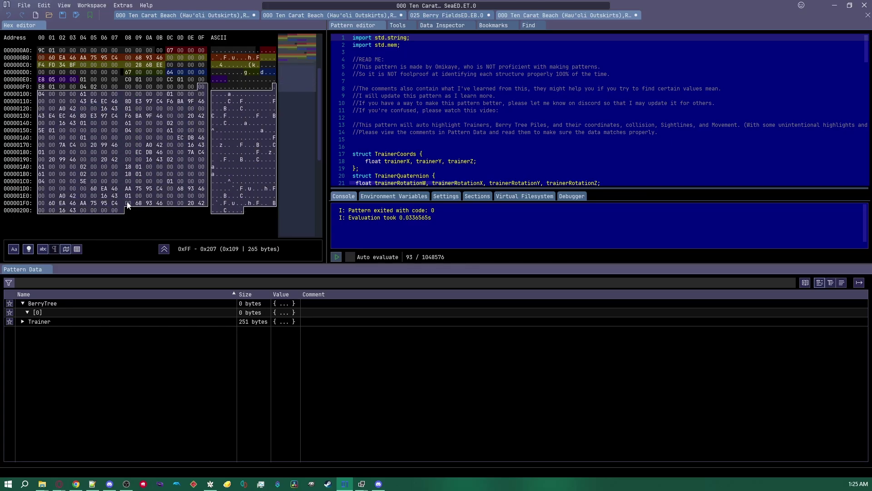
{"action": "left_click", "coordinate": [140, 131]}
{"action": "scroll", "coordinate": [140, 132], "scroll_direction": "up", "scroll_amount": 3}
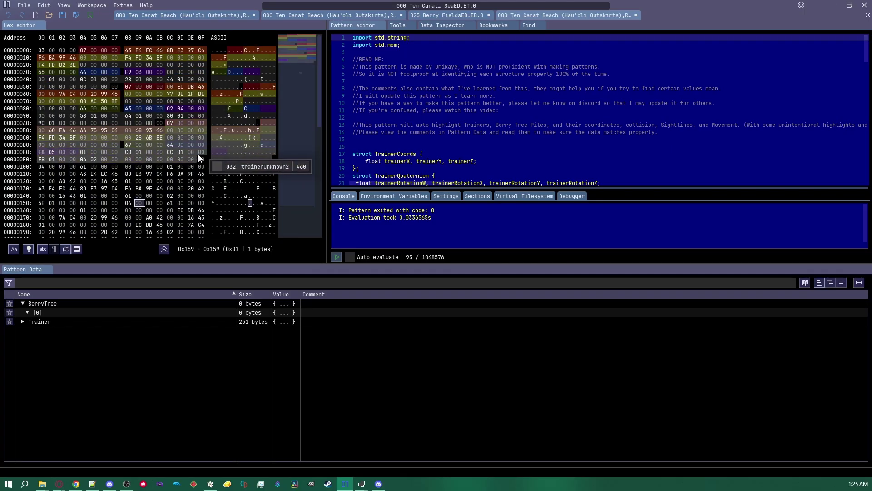
- Expand the first Trainer entry in the pattern data and examine its trainerObjectType field at 0x04
{"action": "left_click", "coordinate": [84, 51]}
{"action": "left_click", "coordinate": [22, 321]}
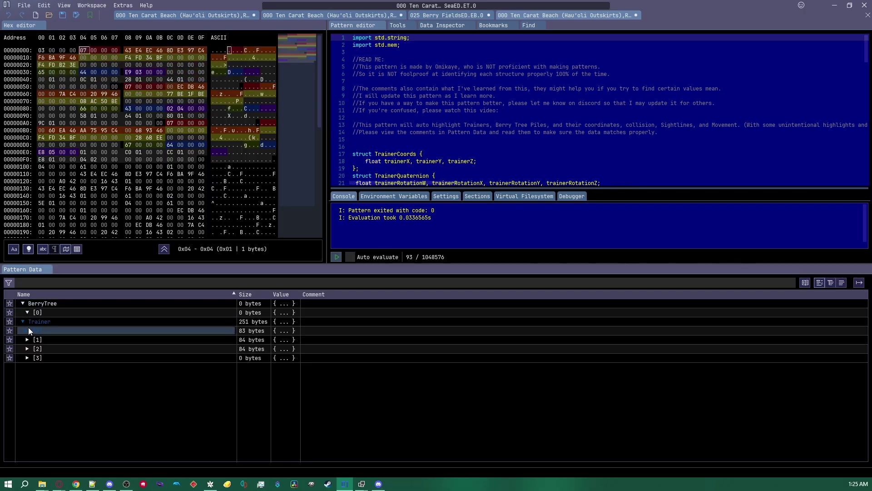
{"action": "left_click", "coordinate": [27, 330]}
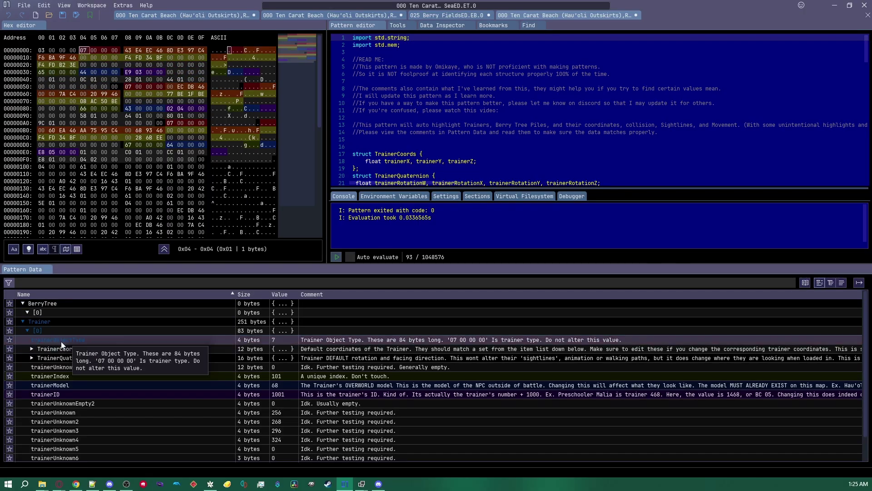
{"action": "double_click", "coordinate": [62, 345]}
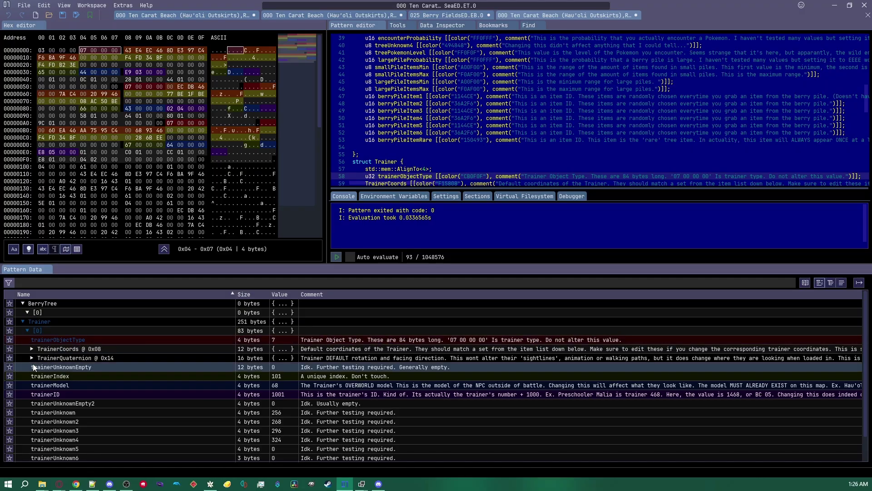
- Expand TrainerCoords, inspect the trainerX, trainerY and trainerZ fields, and highlight the related data block starting at 0x105
{"action": "left_click", "coordinate": [49, 349]}
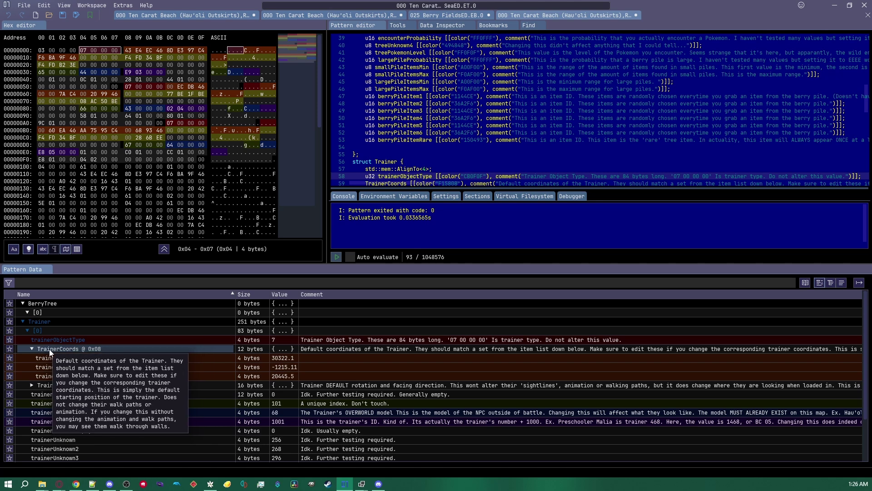
{"action": "left_click", "coordinate": [61, 358]}
{"action": "left_click", "coordinate": [64, 369]}
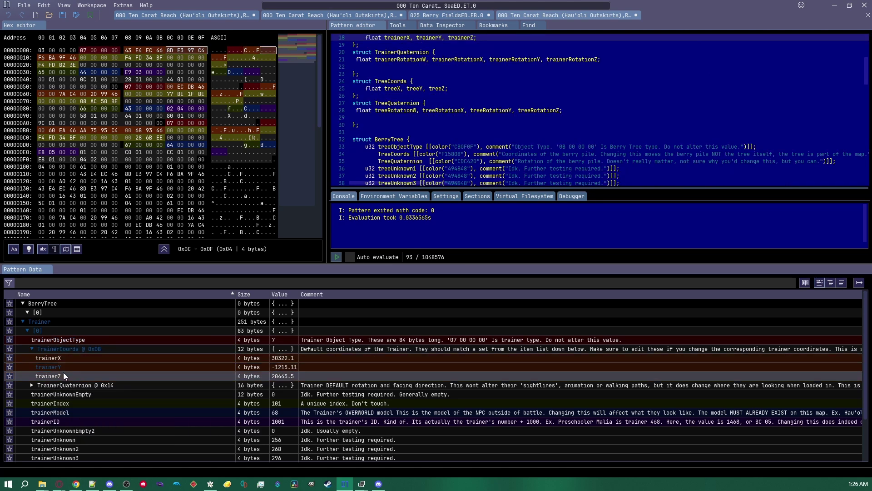
{"action": "left_click", "coordinate": [65, 375]}
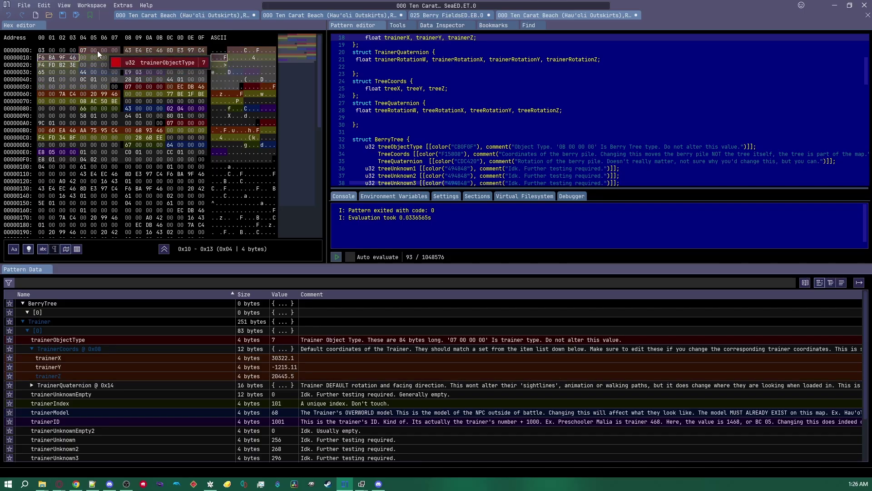
{"action": "left_click_drag", "start_coordinate": [94, 166], "coordinate": [160, 224]}
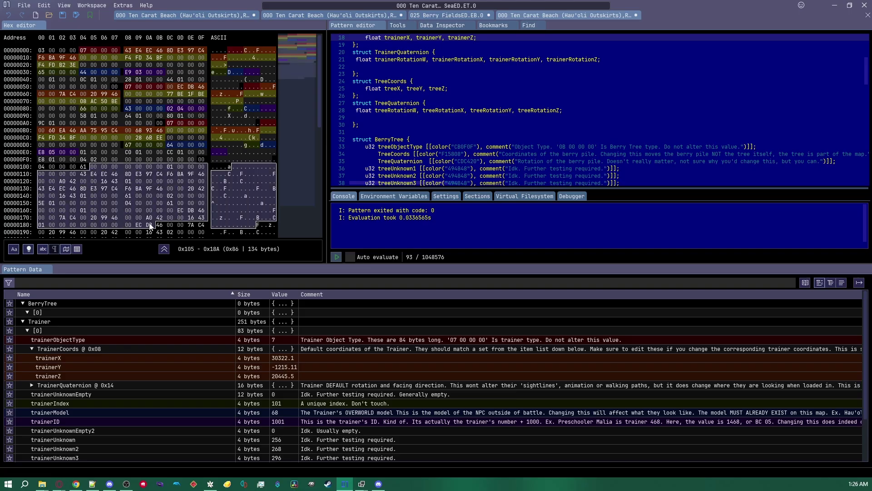
- Highlight the first trainer's TrainerQuaternion bytes, from 0x14 to 0x23
{"action": "left_click", "coordinate": [78, 54]}
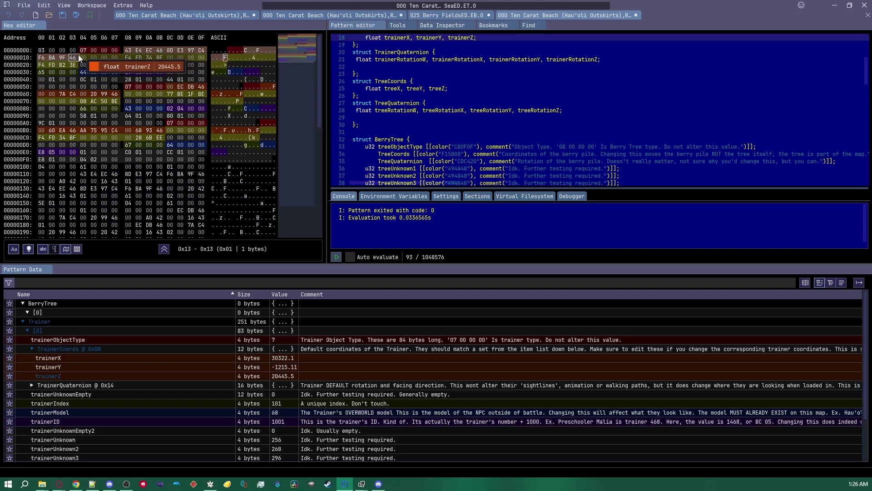
{"action": "left_click_drag", "start_coordinate": [130, 49], "coordinate": [192, 61]}
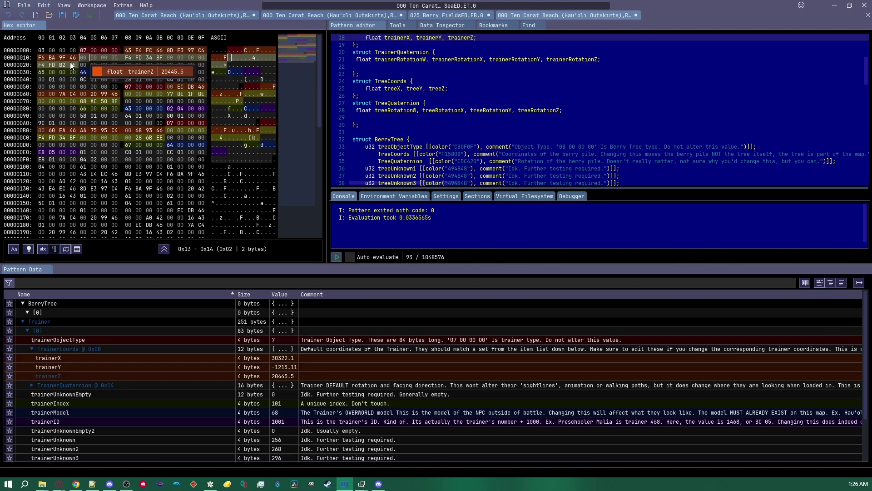
{"action": "left_click_drag", "start_coordinate": [72, 65], "coordinate": [83, 57]}
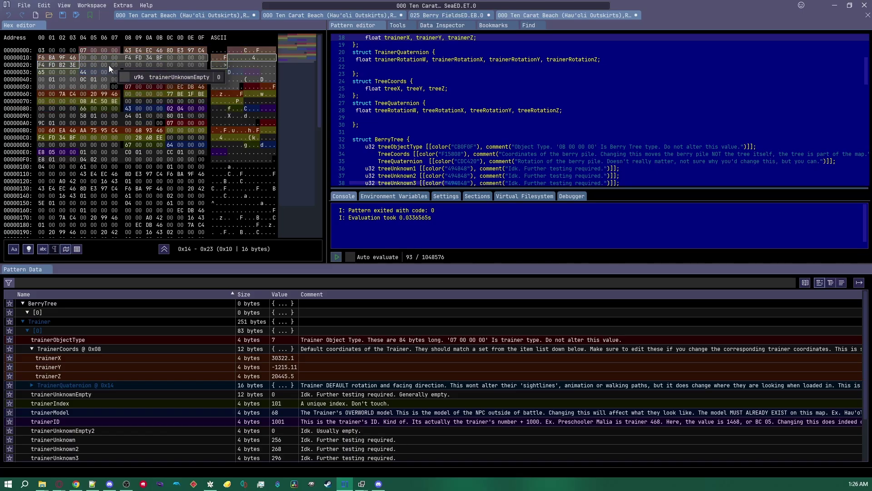
- Examine the first trainer's trainerUnknownEmpty bytes at 0x24 and its trainerIndex field at 0x30
{"action": "left_click", "coordinate": [84, 65]}
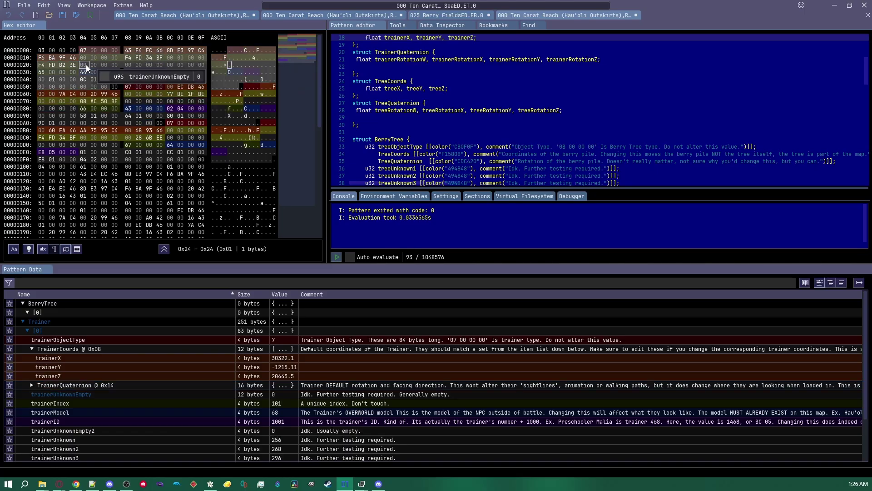
{"action": "left_click", "coordinate": [42, 72]}
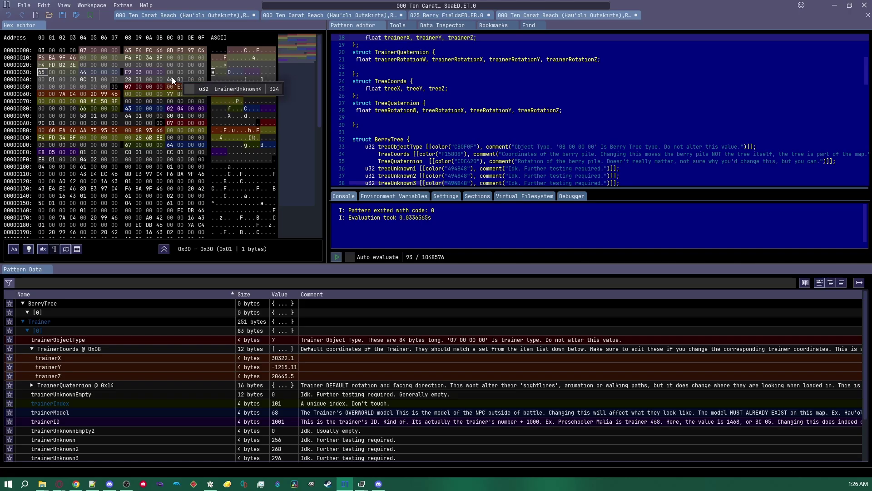
{"action": "scroll", "coordinate": [74, 383], "scroll_direction": "down", "scroll_amount": 2}
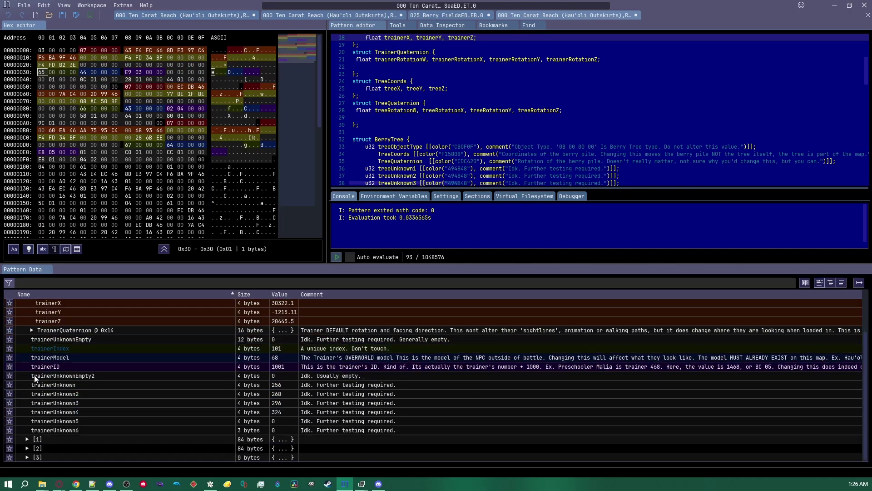
{"action": "left_click", "coordinate": [45, 349]}
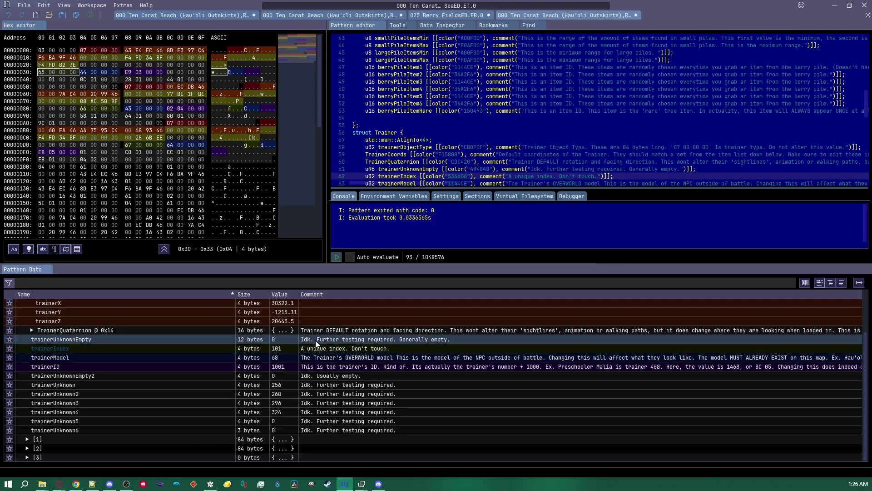
- Examine the first trainer's trainerModel field at 0x34 and highlight its trainerID bytes from 0x38 to 0x3B
{"action": "left_click", "coordinate": [56, 357]}
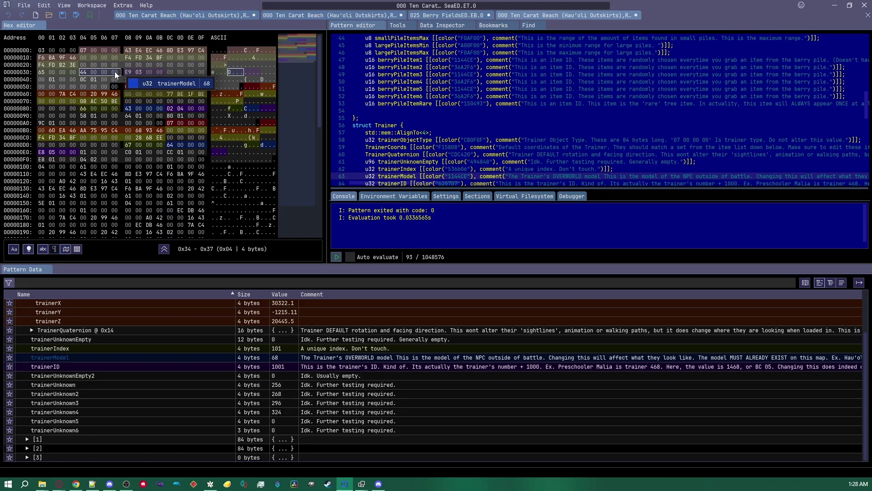
{"action": "left_click", "coordinate": [86, 71]}
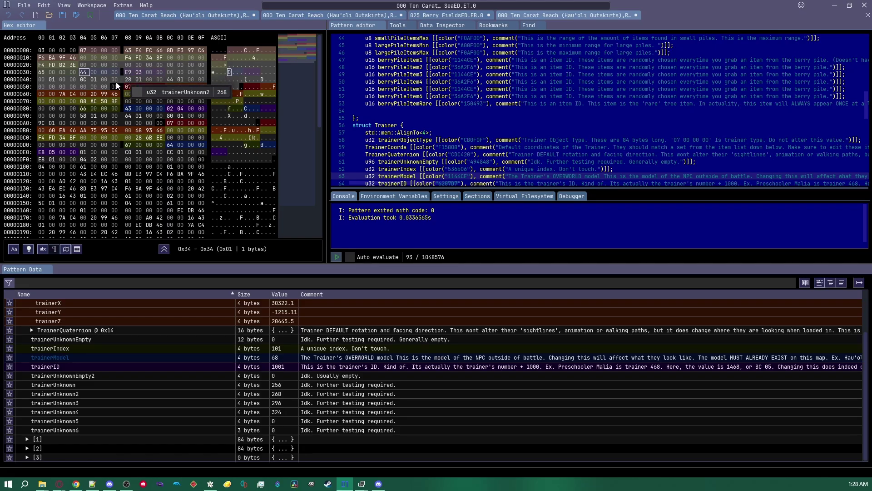
{"action": "left_click_drag", "start_coordinate": [127, 74], "coordinate": [154, 74]}
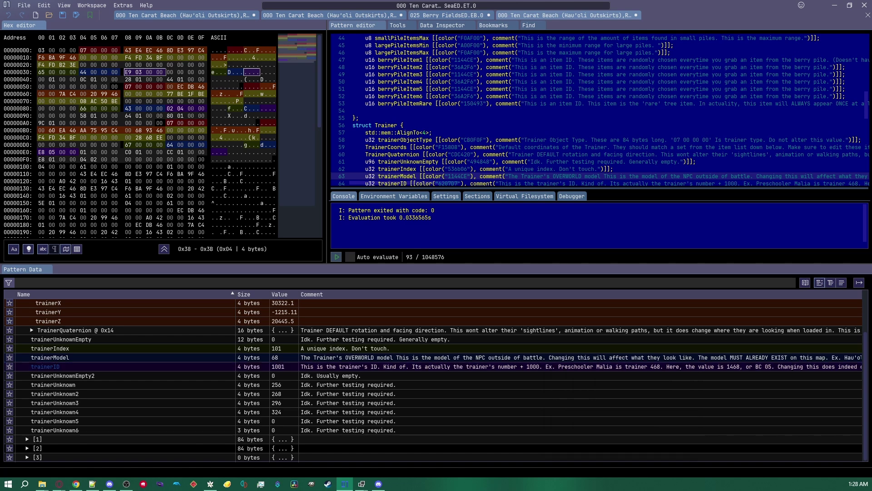
- Switch to pk3DS, minimize OWSE7, and open the Trainer Editor with its window clear of the hex data
{"action": "key", "text": "alt+Tab"}
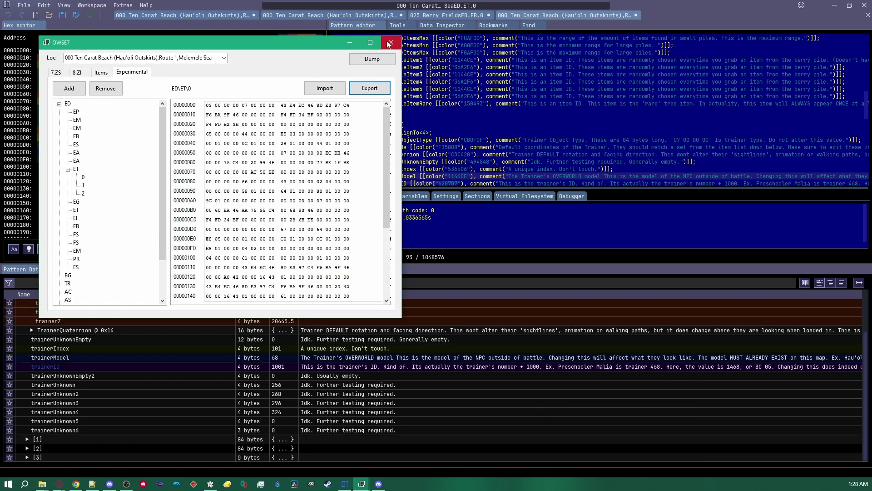
{"action": "left_click", "coordinate": [350, 43]}
{"action": "left_click", "coordinate": [361, 484]}
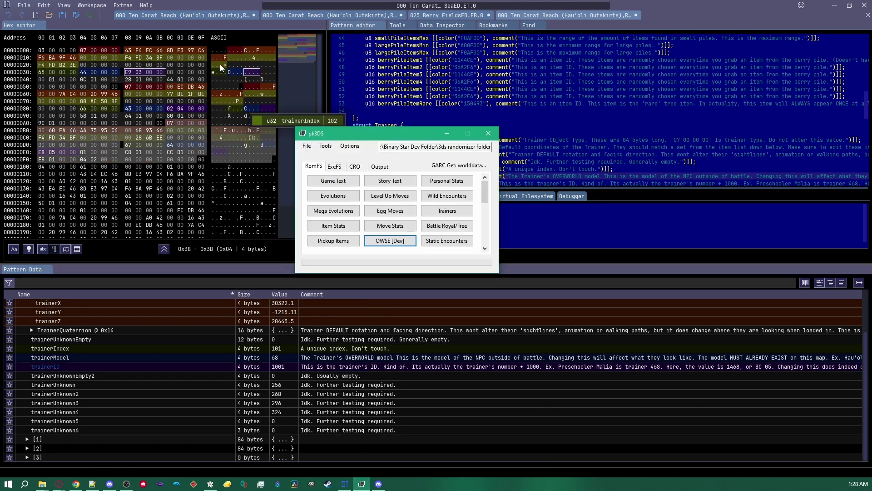
{"action": "left_click_drag", "start_coordinate": [346, 138], "coordinate": [397, 142]}
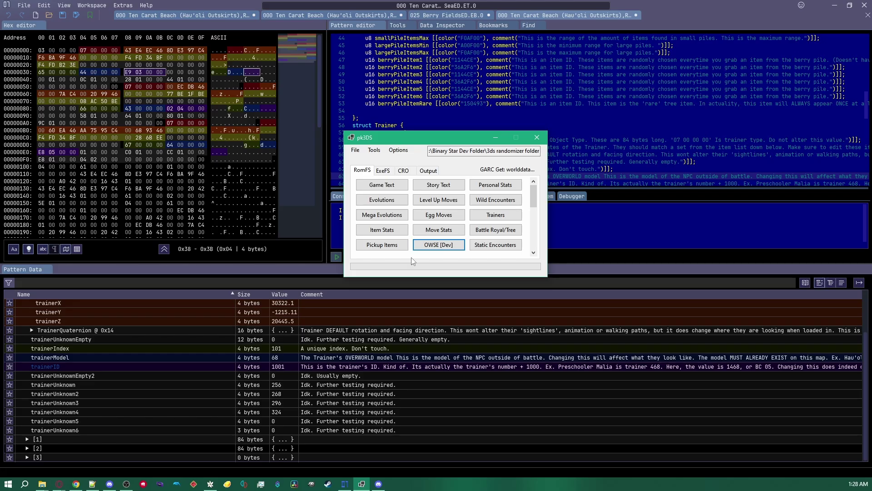
{"action": "left_click", "coordinate": [488, 219]}
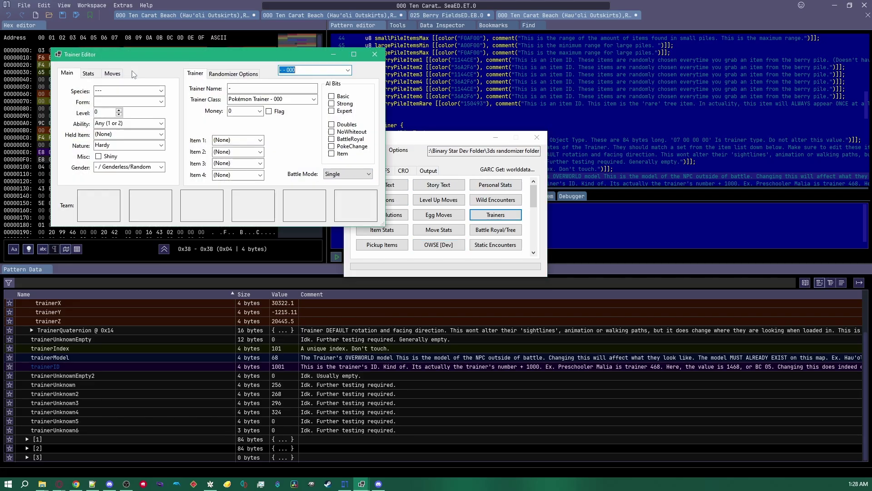
{"action": "left_click_drag", "start_coordinate": [291, 52], "coordinate": [553, 98]}
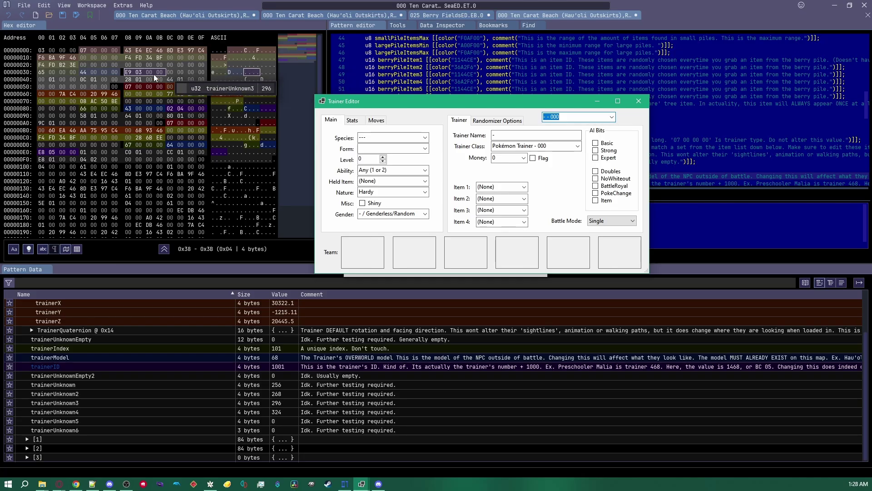
- Switch to the hex editor, select the trainerID bytes 0x38 to 0x39, and show their values in the Data Inspector
{"action": "left_click", "coordinate": [139, 73]}
{"action": "left_click", "coordinate": [129, 71], "text": "shift"}
{"action": "left_click", "coordinate": [443, 25]}
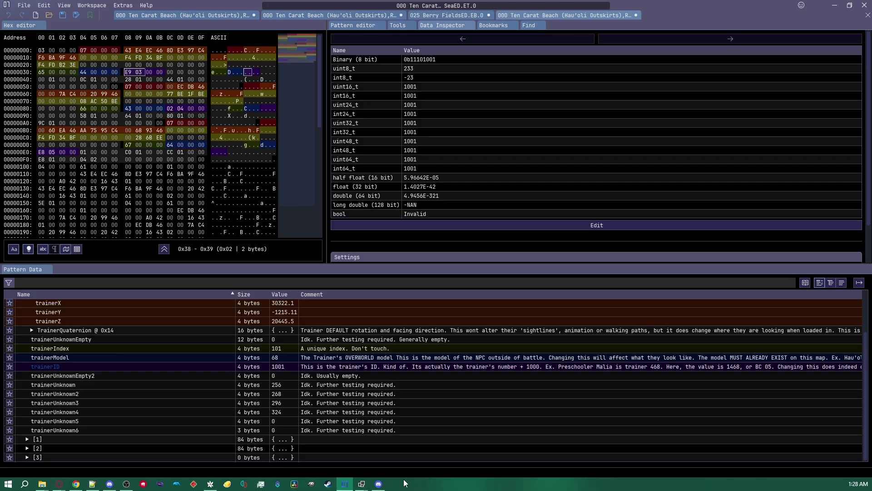
- Return to the pk3DS Trainer Editor and load trainer entry 001
{"action": "mouse_move", "coordinate": [361, 481]}
{"action": "left_click", "coordinate": [406, 447]}
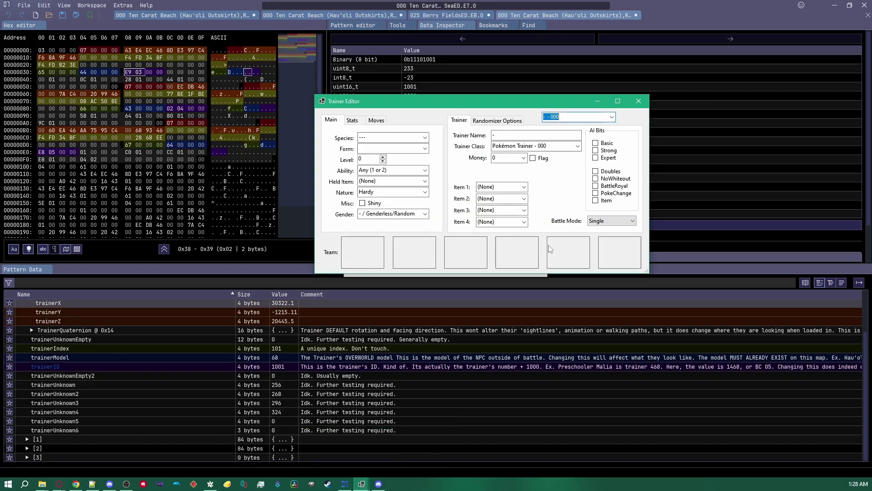
{"action": "left_click", "coordinate": [609, 117]}
{"action": "left_click", "coordinate": [576, 133]}
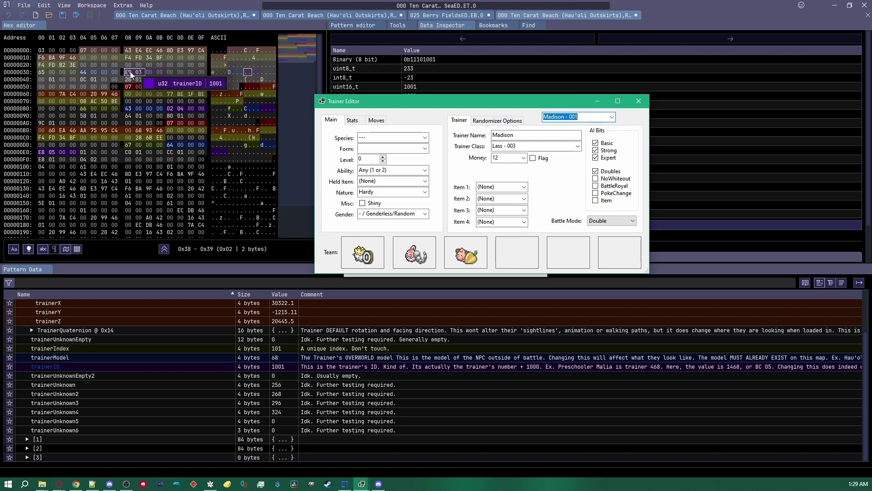
- Compare the trainer list numbering with the trainerID bytes, load trainer entry 005, and close the Trainer Editor
{"action": "left_click", "coordinate": [578, 147]}
{"action": "left_click", "coordinate": [579, 147]}
{"action": "left_click", "coordinate": [612, 117]}
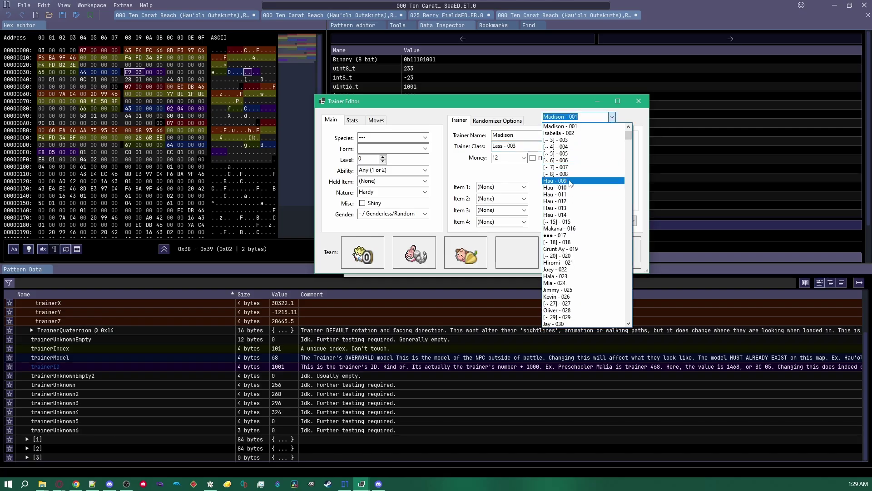
{"action": "mouse_move", "coordinate": [134, 71]}
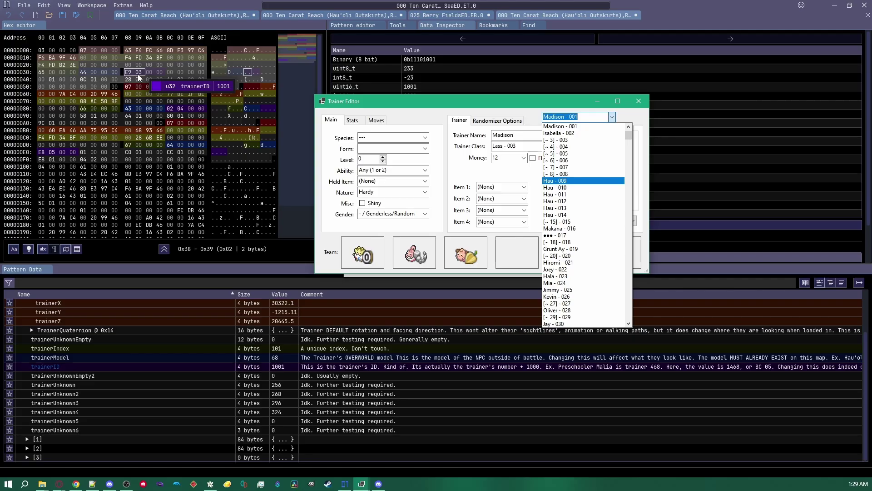
{"action": "left_click", "coordinate": [583, 115]}
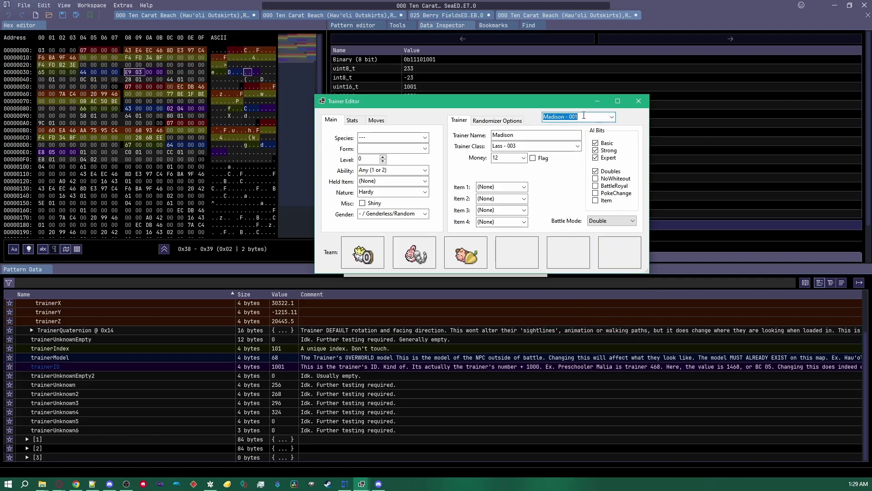
{"action": "left_click", "coordinate": [613, 118]}
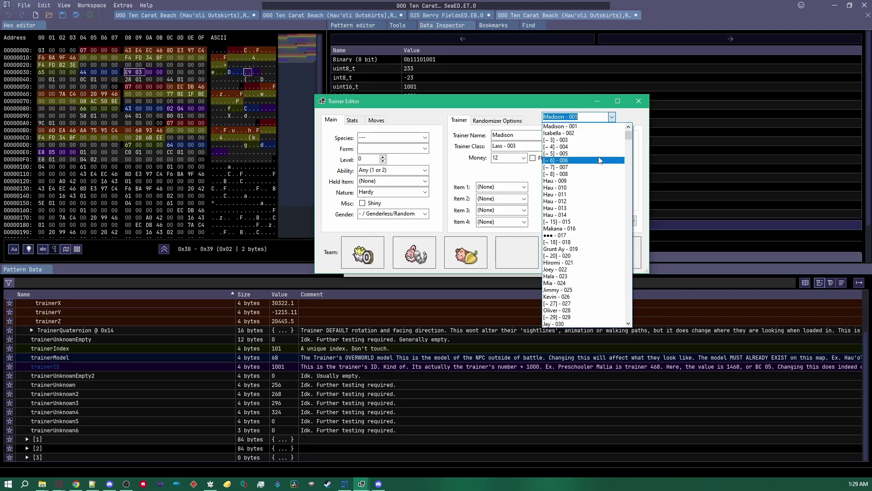
{"action": "left_click", "coordinate": [568, 154]}
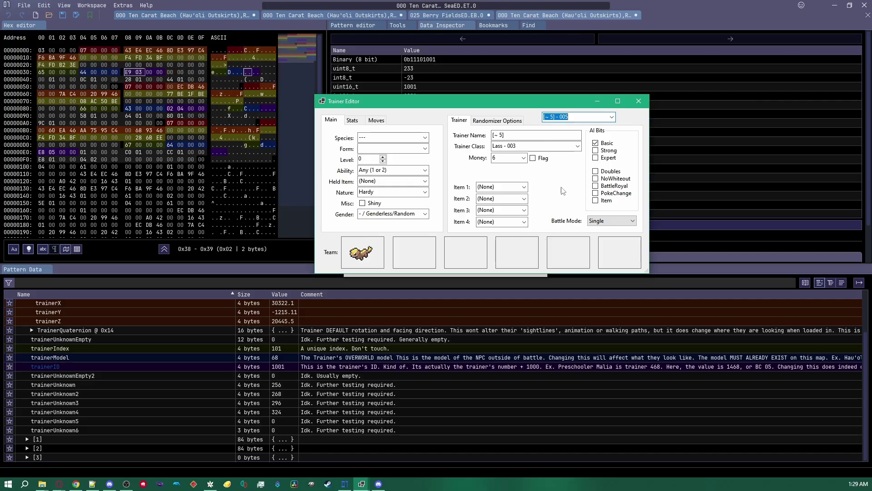
{"action": "left_click", "coordinate": [638, 101]}
- Inspect the first trainer's trainerUnknownEmpty2 bytes at 0x3C and the trainerUnknown through trainerUnknown4 fields from 0x40 to 0x4C
{"action": "mouse_move", "coordinate": [172, 63]}
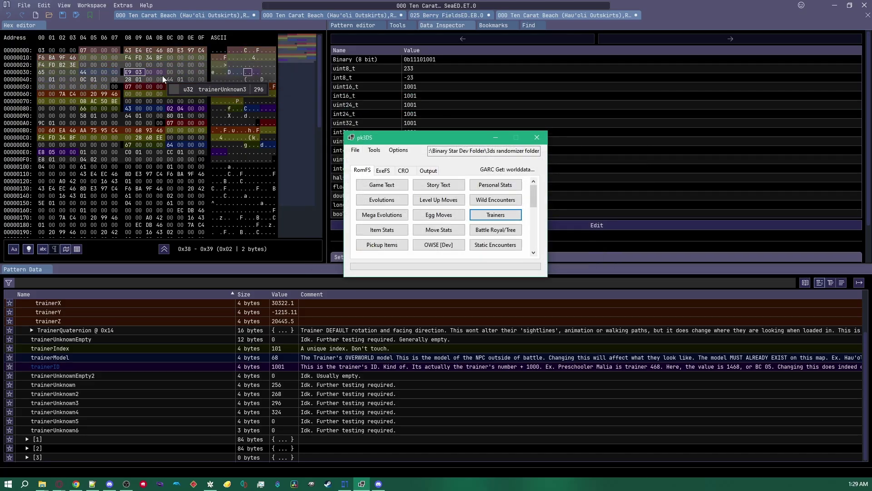
{"action": "left_click_drag", "start_coordinate": [170, 73], "coordinate": [183, 72]}
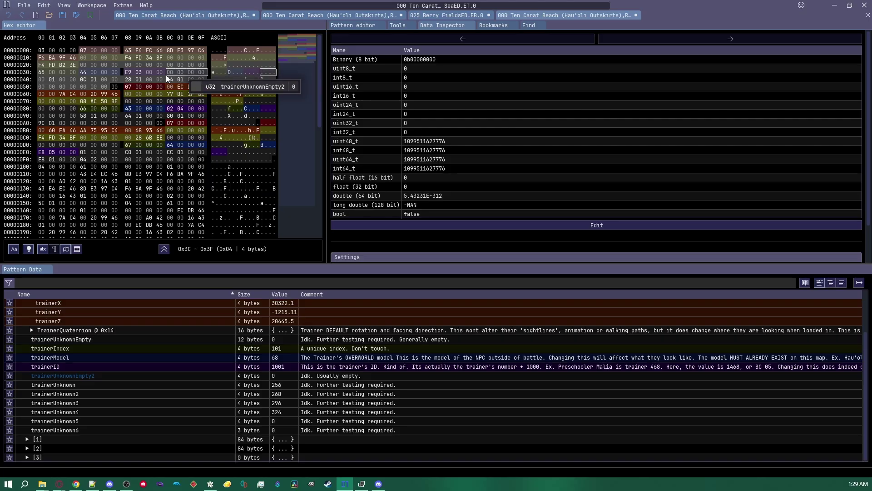
{"action": "left_click_drag", "start_coordinate": [41, 79], "coordinate": [106, 77]}
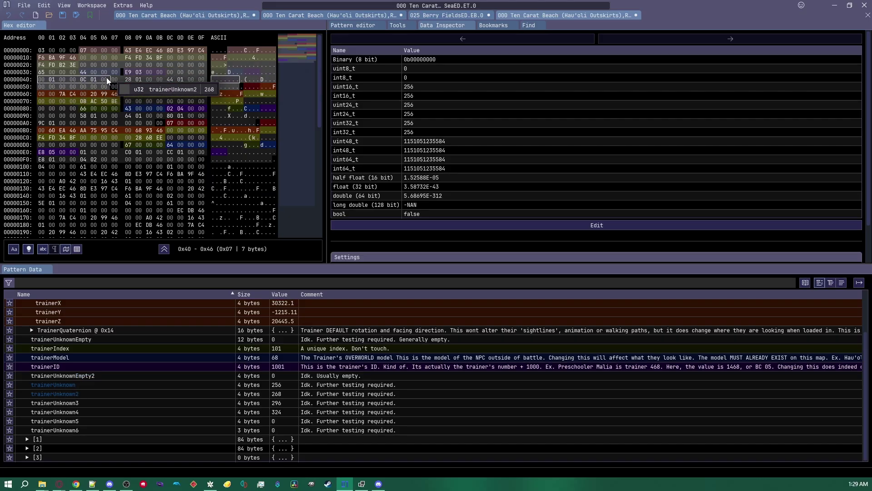
{"action": "left_click", "coordinate": [130, 78]}
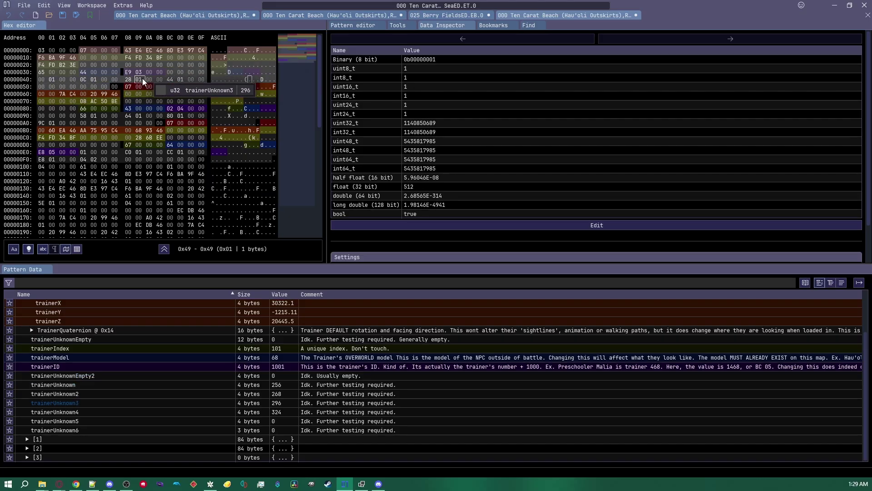
{"action": "left_click", "coordinate": [181, 79]}
{"action": "key", "text": "Left"}
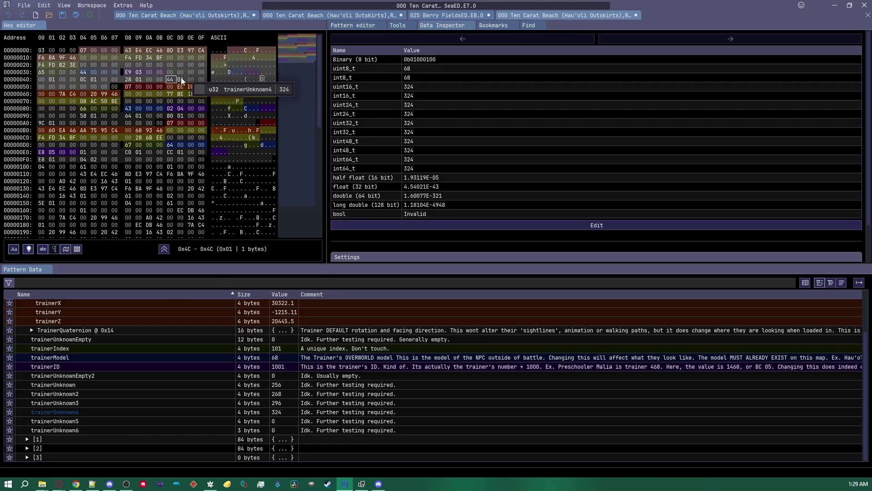
- Highlight the whole first trainer entry from 0x04 to 0x56, and examine the following entries, including bytes 0xA8 to 0xAA
{"action": "left_click_drag", "start_coordinate": [105, 83], "coordinate": [86, 51]}
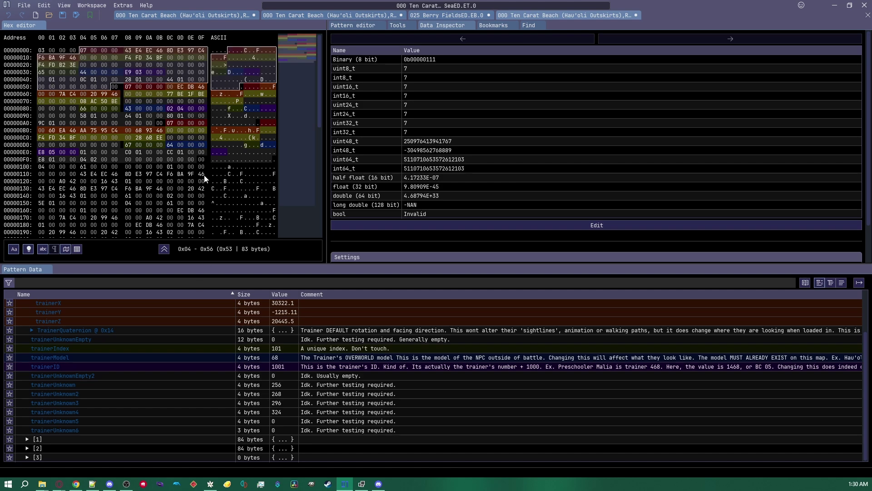
{"action": "left_click", "coordinate": [132, 124]}
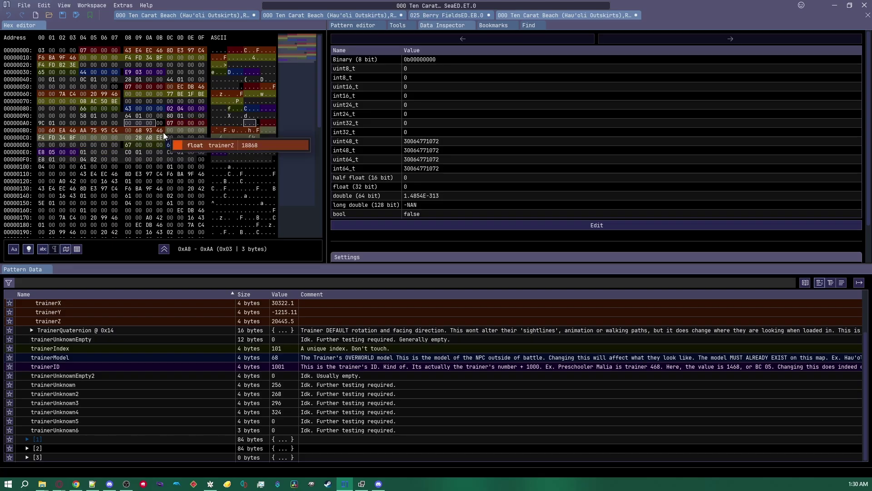
{"action": "scroll", "coordinate": [179, 136], "scroll_direction": "down", "scroll_amount": 2}
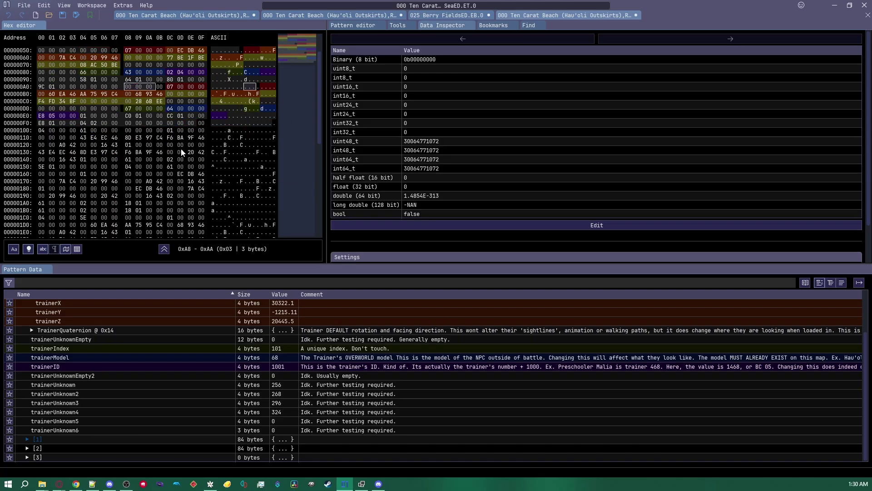
{"action": "scroll", "coordinate": [181, 148], "scroll_direction": "up", "scroll_amount": 2}
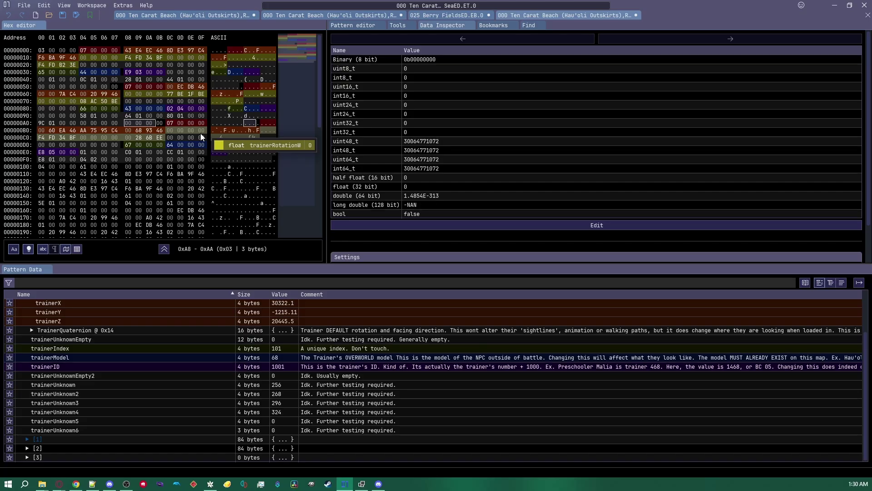
{"action": "scroll", "coordinate": [189, 169], "scroll_direction": "down", "scroll_amount": 2}
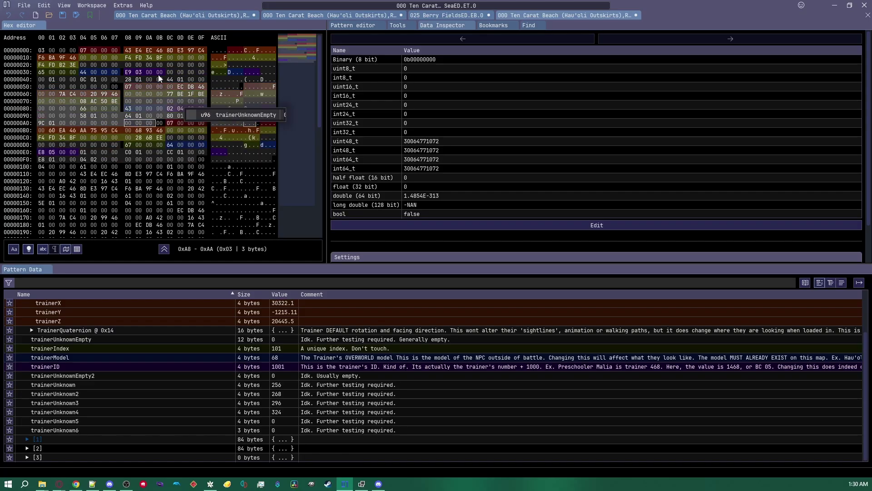
{"action": "scroll", "coordinate": [97, 85], "scroll_direction": "up", "scroll_amount": 2}
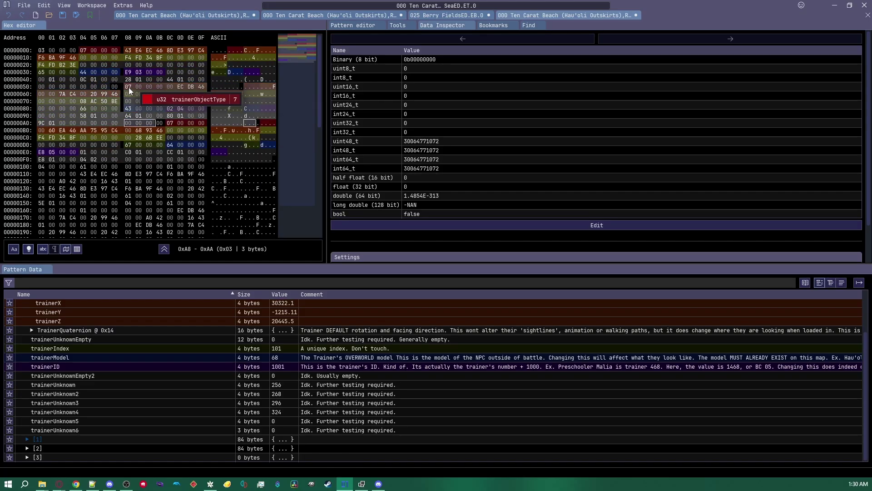
- Highlight the second trainer's trainerModel bytes at 0x88 to 0x89 and its trainerID bytes at 0x8C to 0x8D
{"action": "left_click_drag", "start_coordinate": [129, 87], "coordinate": [129, 108]}
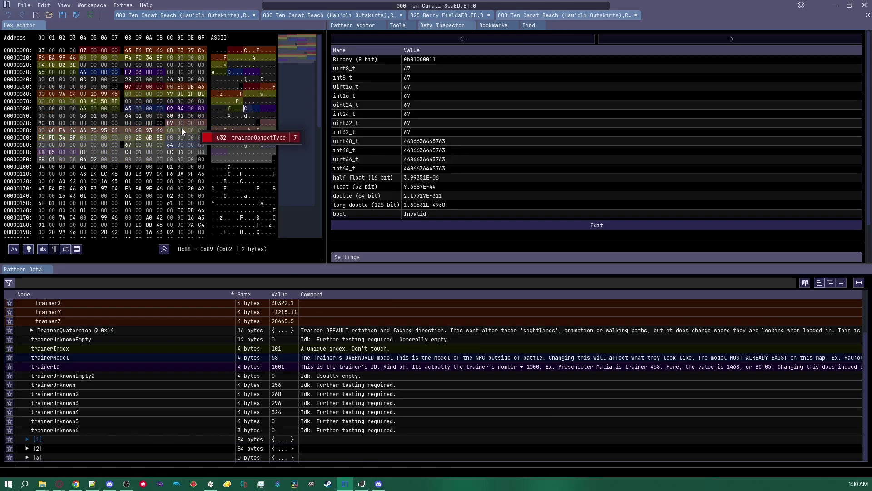
{"action": "mouse_move", "coordinate": [136, 109]}
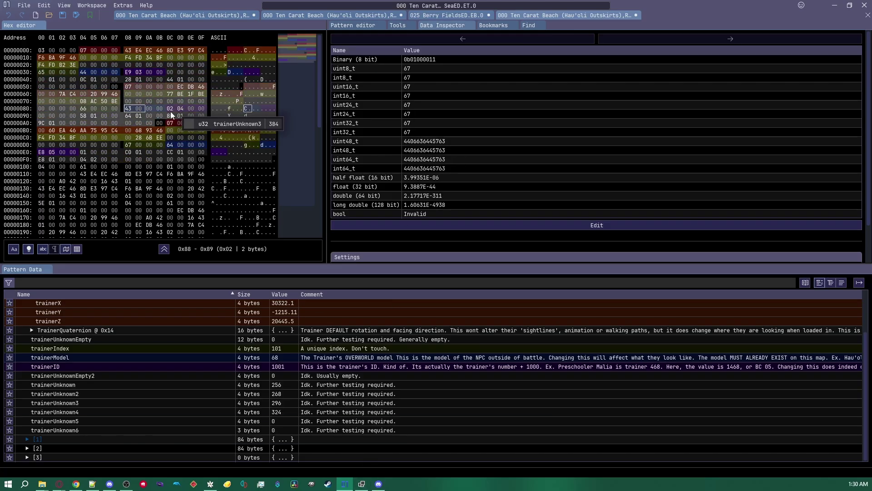
{"action": "left_click_drag", "start_coordinate": [170, 109], "coordinate": [181, 109]}
- Switch to pk3DS, load trainer entry 026 in the Trainer Editor, and move the editor window clear of the hex data
{"action": "left_click", "coordinate": [361, 484]}
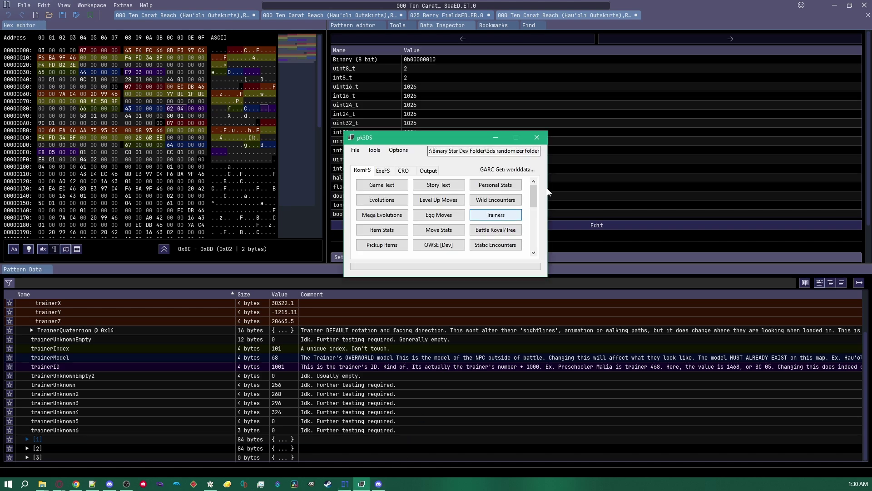
{"action": "left_click", "coordinate": [495, 215]}
{"action": "left_click", "coordinate": [359, 81]}
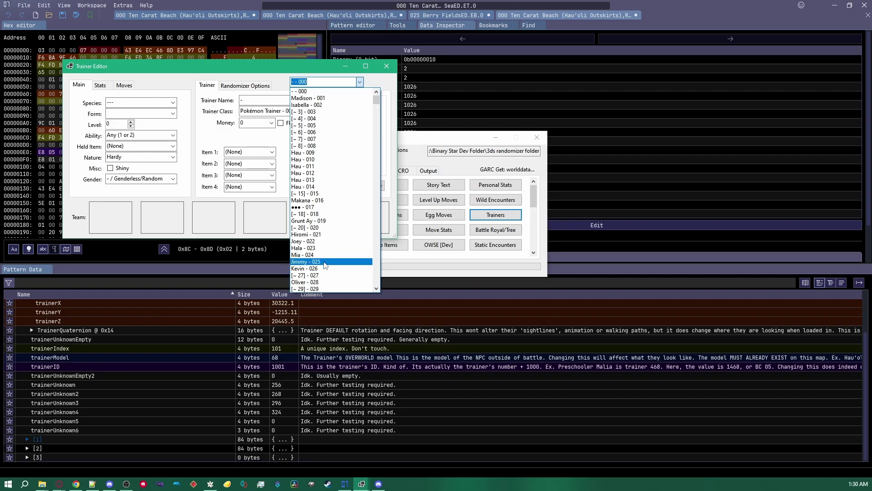
{"action": "left_click", "coordinate": [325, 268]}
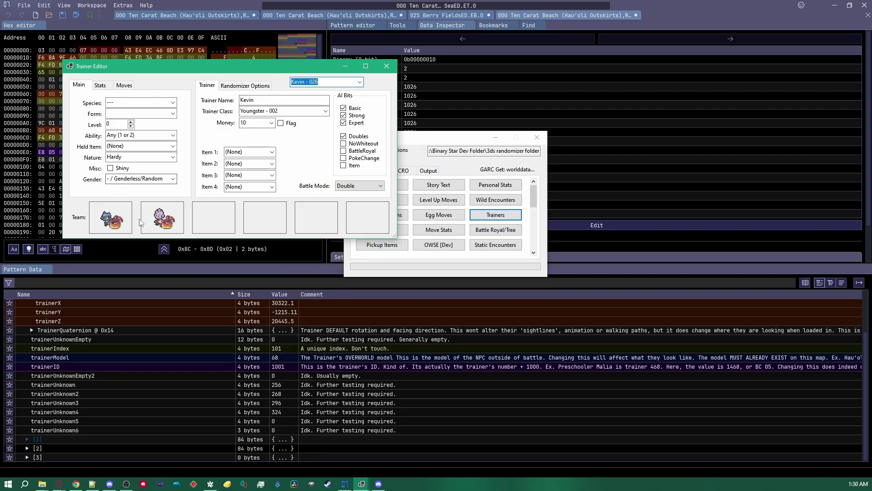
{"action": "left_click_drag", "start_coordinate": [322, 68], "coordinate": [534, 147]}
{"action": "left_click", "coordinate": [530, 163]}
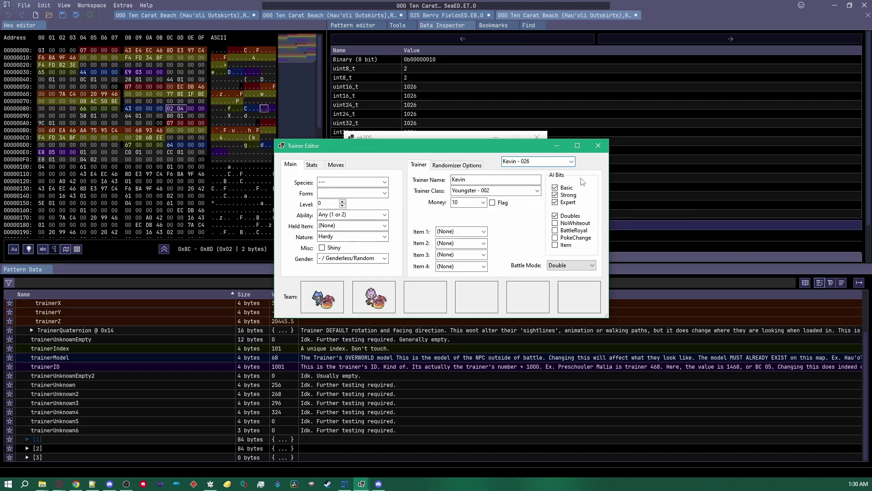
- Switch to the Azahar emulator, maximize its window, and walk the character around the dirt path and boulder beside the tall grass
{"action": "key", "text": "alt+Tab"}
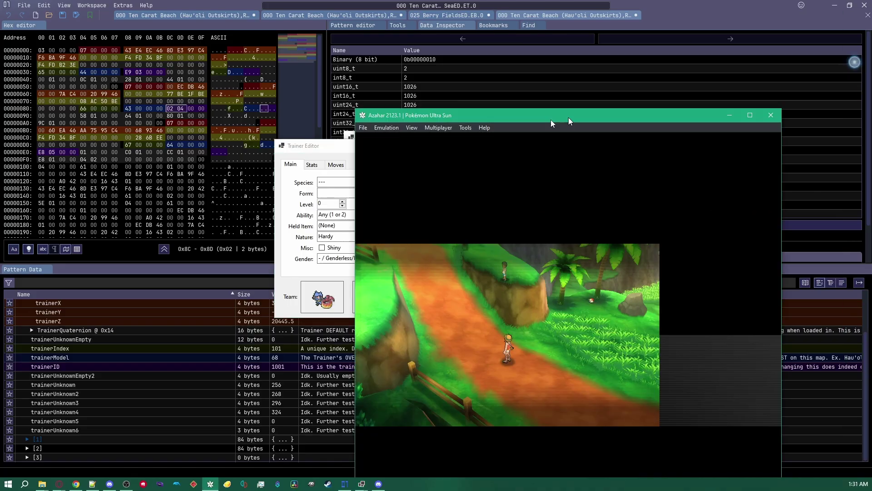
{"action": "left_click_drag", "start_coordinate": [551, 121], "coordinate": [221, 1]}
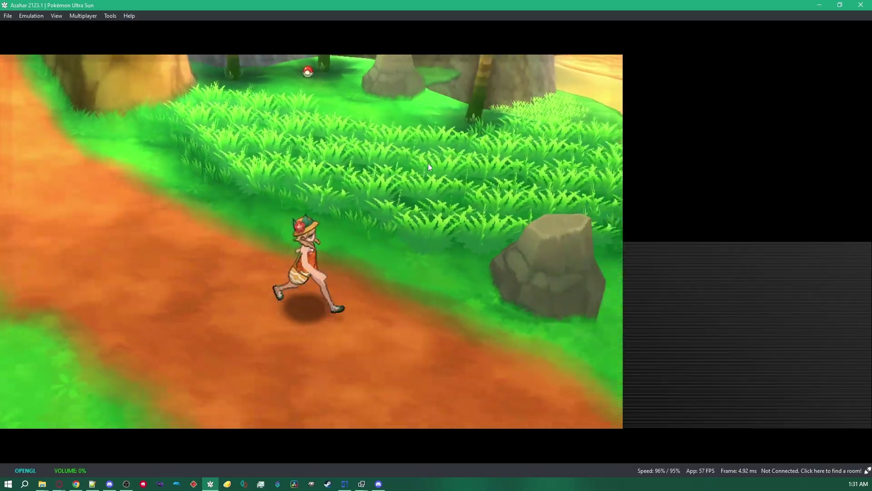
{"action": "key", "text": "Up"}
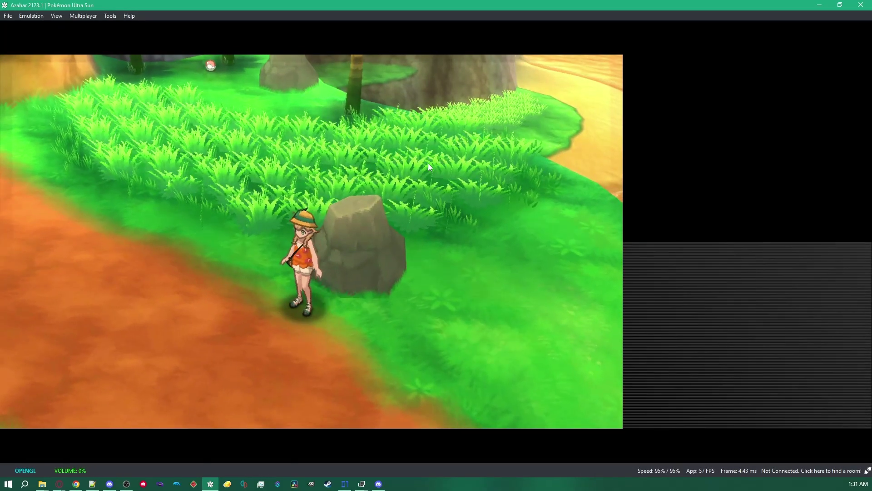
{"action": "key", "text": "Right"}
{"action": "key", "text": "Down"}
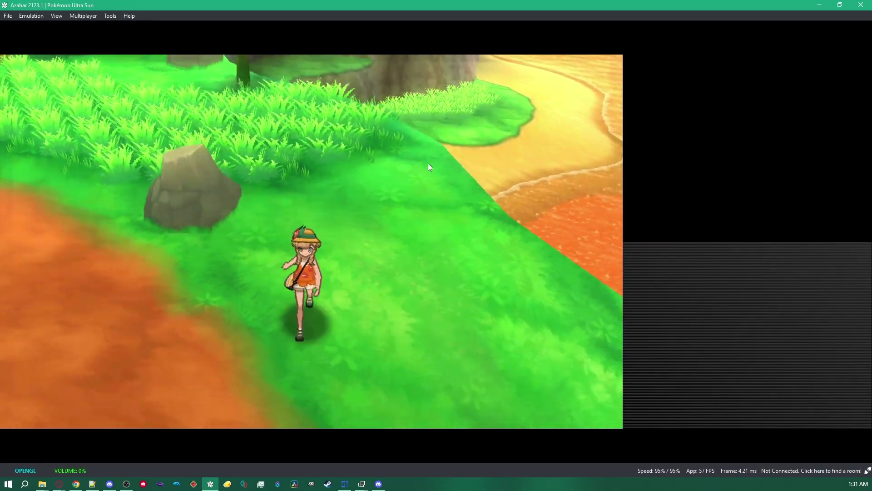
{"action": "key", "text": "Up"}
{"action": "key", "text": "Left"}
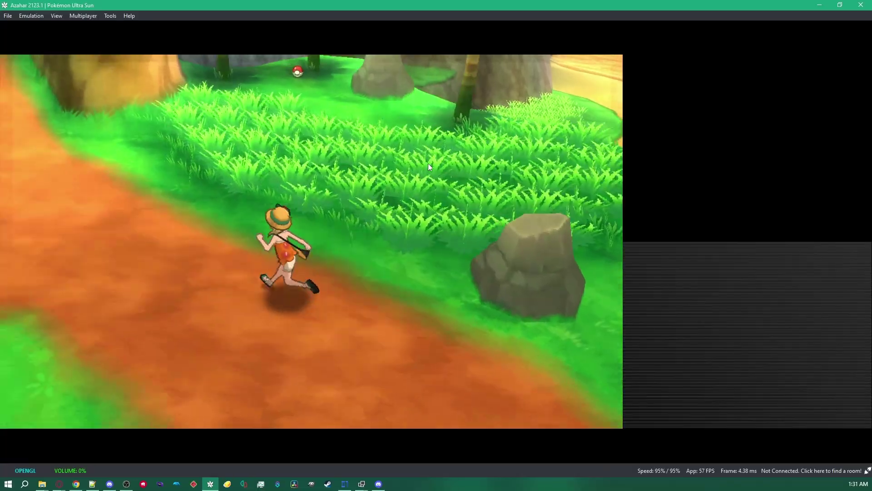
- Run up the dirt path and move around beneath the boy standing on the grassy ledge
{"action": "key", "text": "Up"}
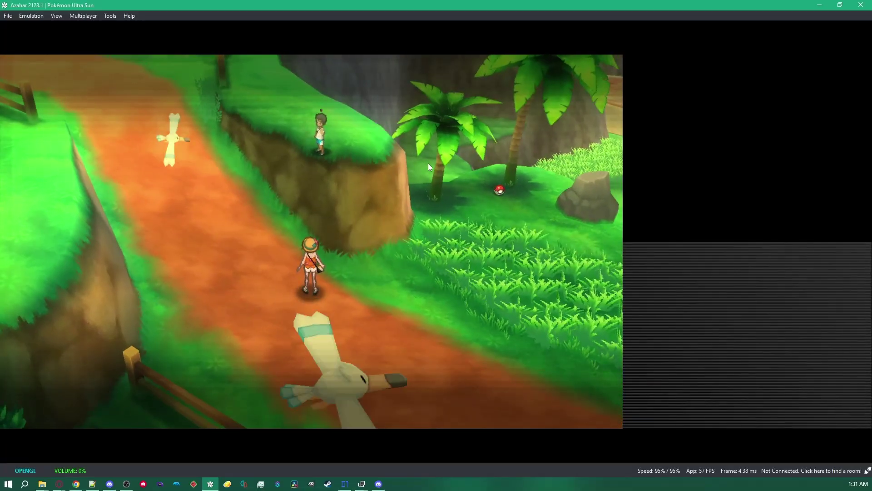
{"action": "key", "text": "Right"}
{"action": "key", "text": "Left"}
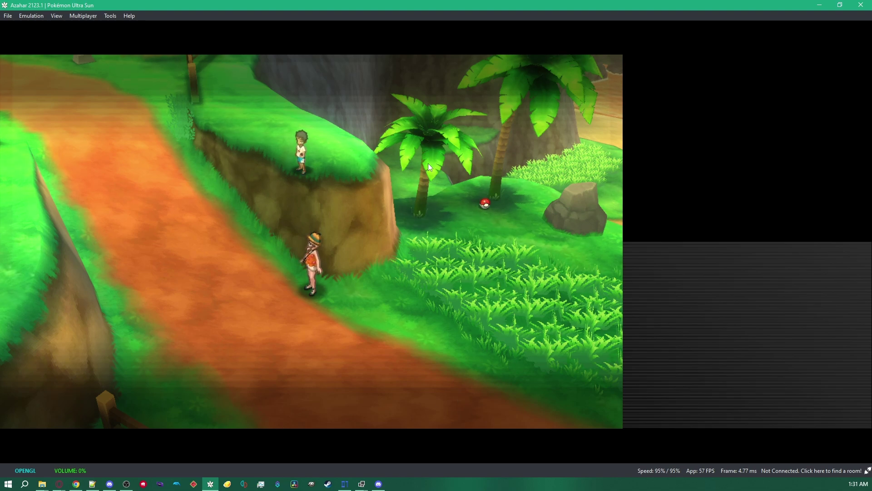
{"action": "key", "text": "Up"}
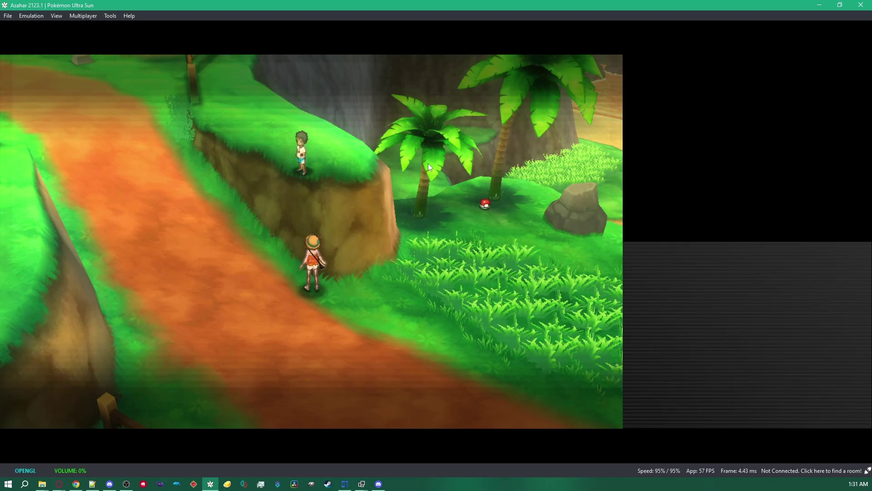
{"action": "key", "text": "Down"}
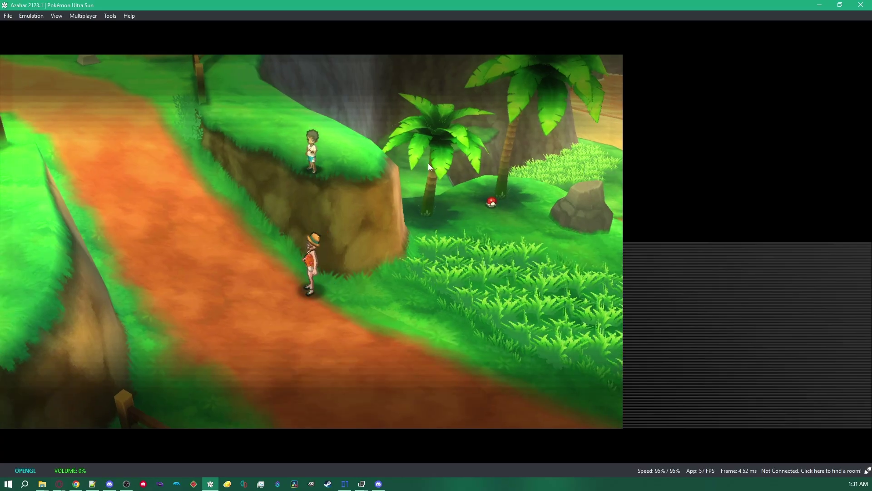
{"action": "key", "text": "Down"}
{"action": "key", "text": "Up"}
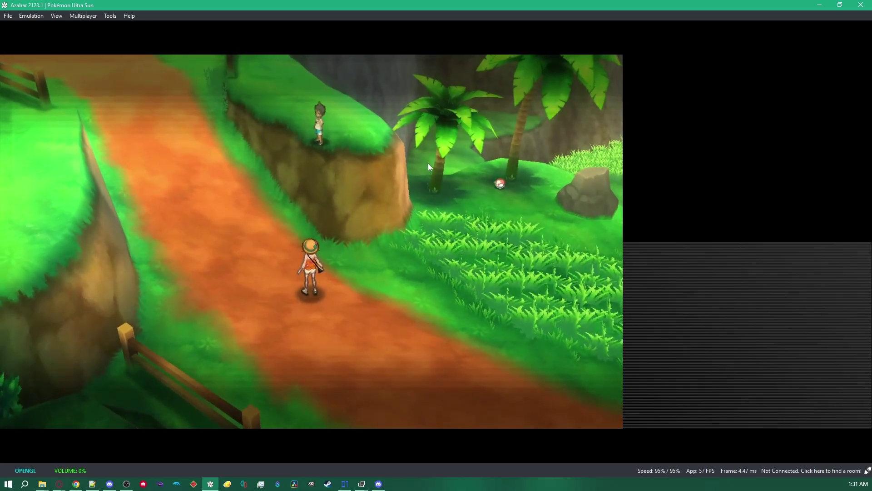
- Approach the ledge trainer from different spots on the dirt path and advance the dialogue of his challenge
{"action": "key", "text": "Left"}
{"action": "key", "text": "Down"}
{"action": "key", "text": "Up"}
{"action": "key", "text": "Right"}
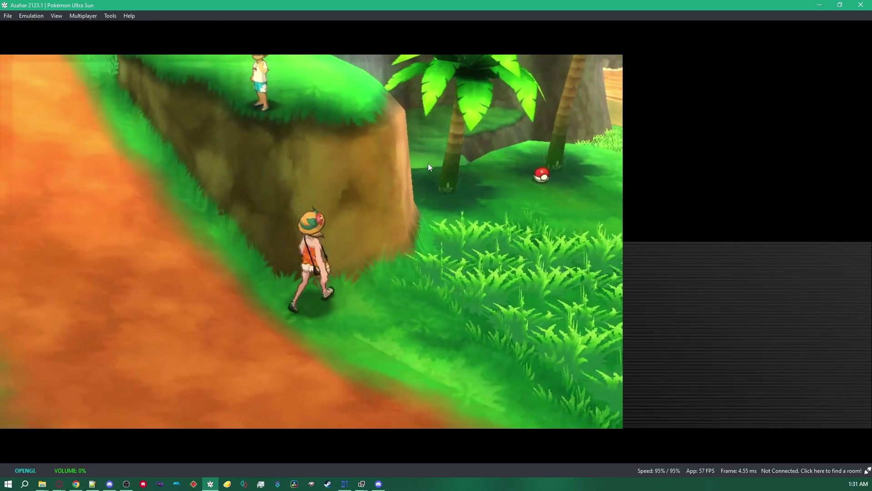
{"action": "key", "text": "Down"}
{"action": "key", "text": "Down"}
{"action": "key", "text": "Up"}
{"action": "key", "text": "Down"}
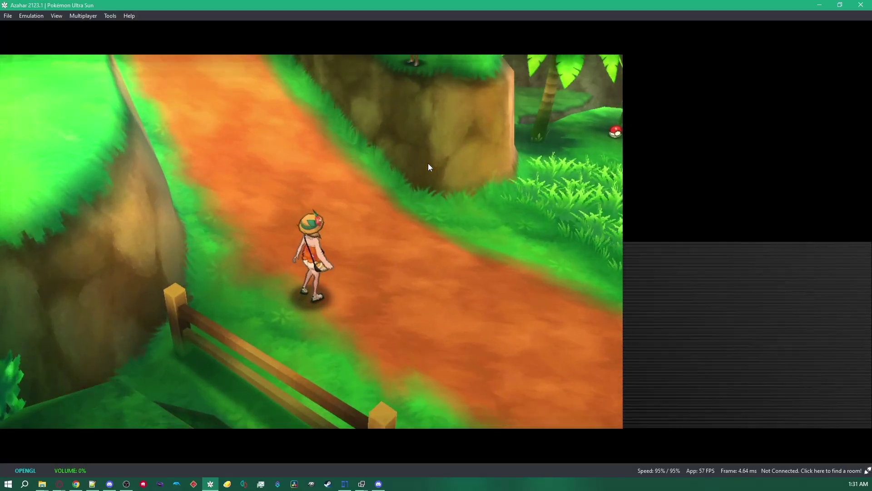
{"action": "key", "text": "Up"}
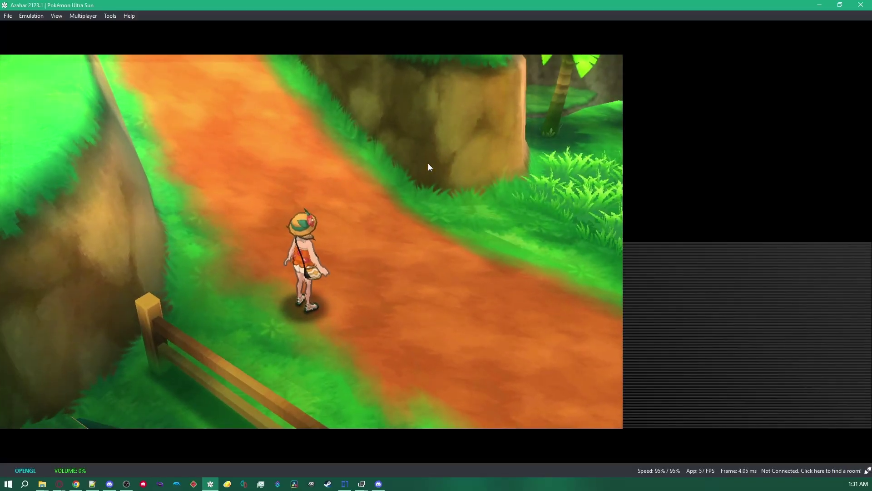
{"action": "key", "text": "Up"}
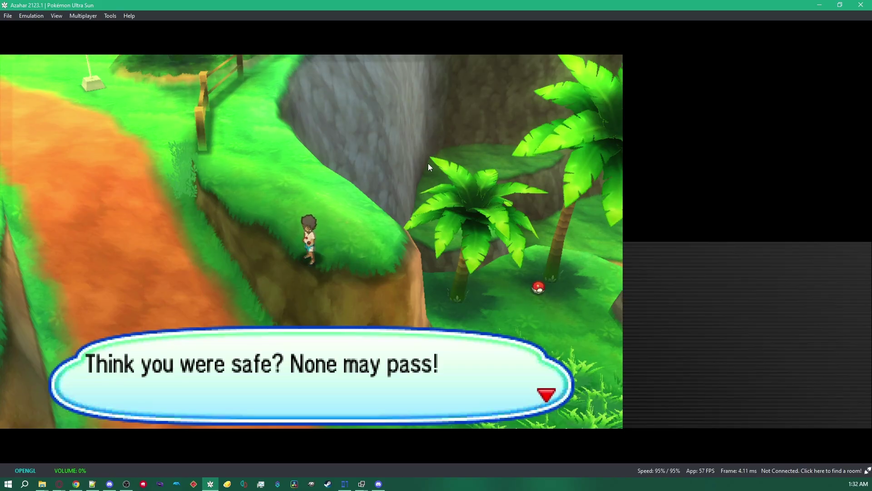
{"action": "key", "text": "a"}
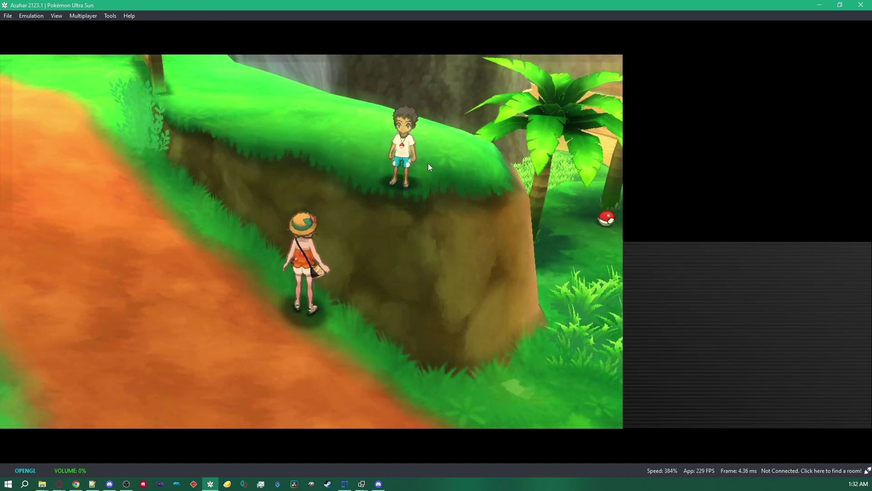
- Run up the dirt path past the wooden fence and the small dog Pokémon to the girl by the rock
{"action": "key", "text": "Right"}
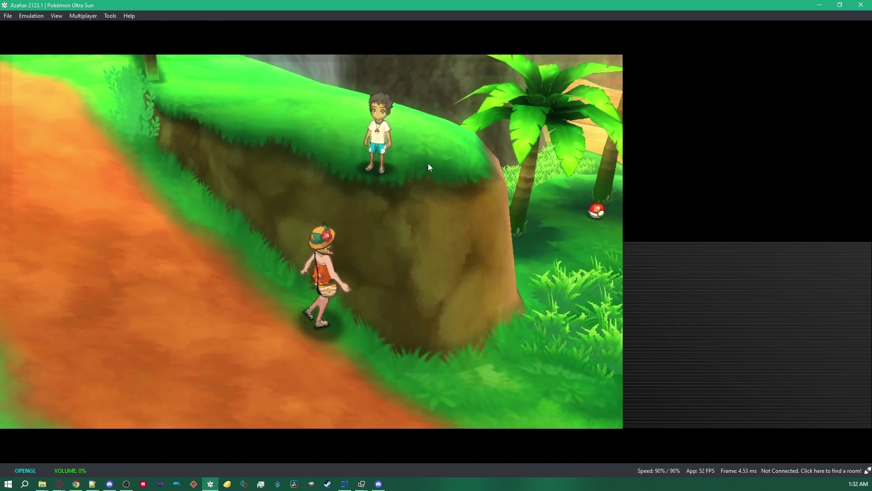
{"action": "key", "text": "Up"}
{"action": "key", "text": "Left"}
{"action": "key", "text": "Left"}
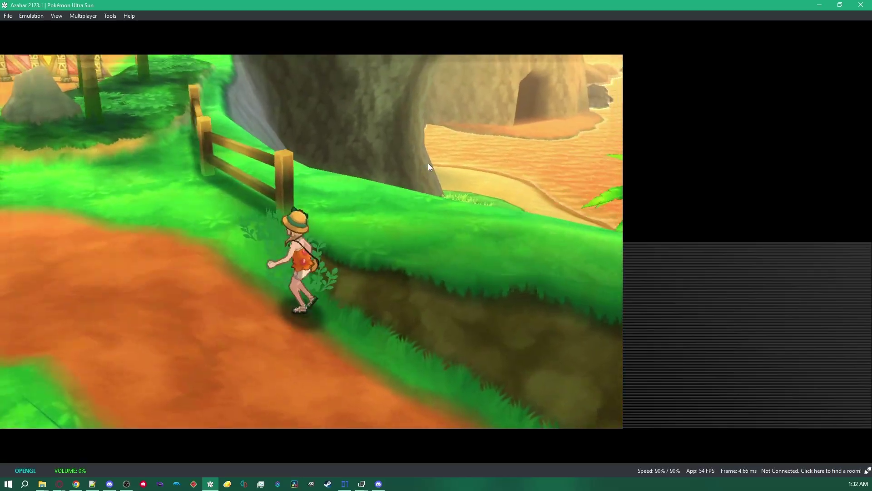
{"action": "key", "text": "Left"}
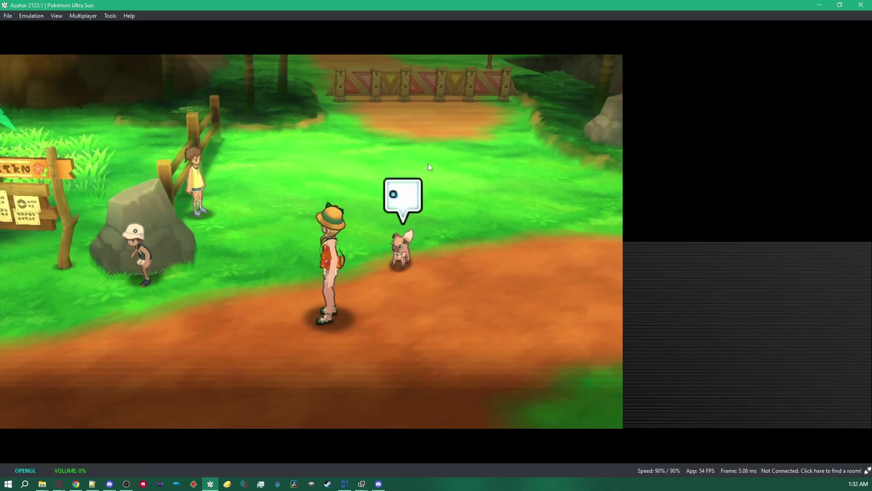
{"action": "key", "text": "Up"}
{"action": "key", "text": "Left"}
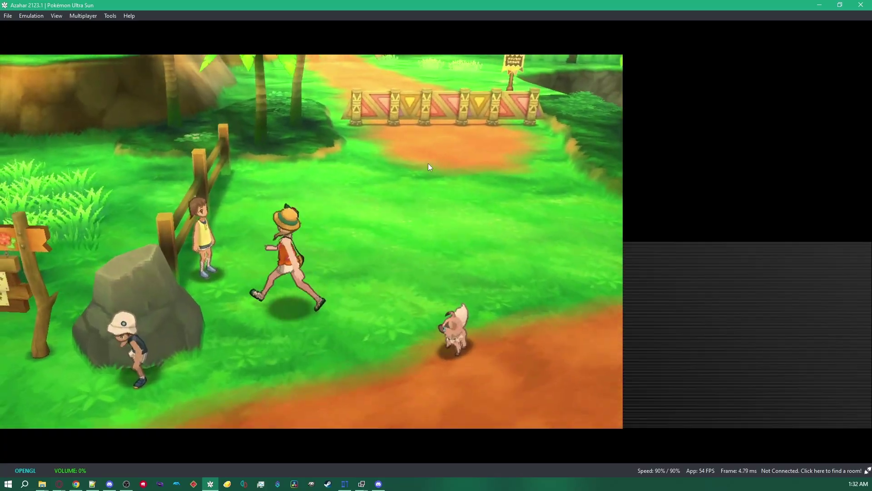
- Circle back past the small dog Pokémon to the dirt path beside the brown boulders
{"action": "key", "text": "Down"}
{"action": "key", "text": "Up"}
{"action": "key", "text": "Right"}
{"action": "key", "text": "Down"}
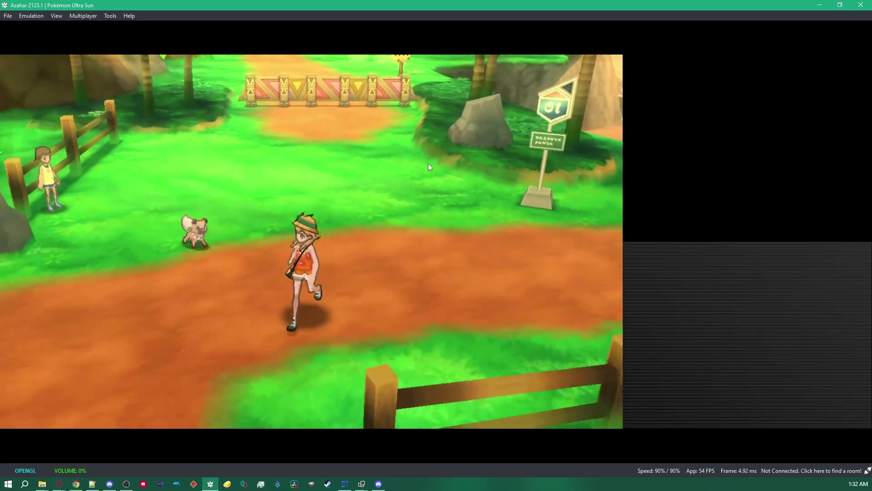
{"action": "key", "text": "Left"}
{"action": "key", "text": "Down"}
{"action": "key", "text": "Up"}
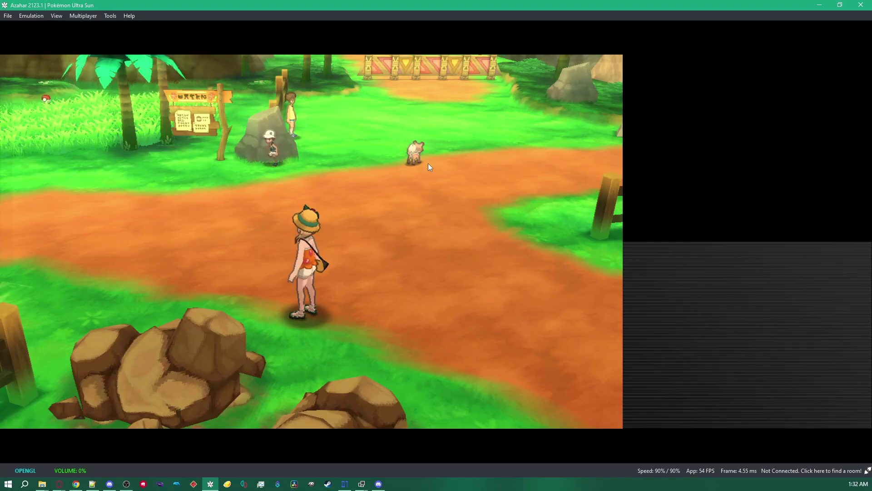
- Walk around near the brown boulders to meet the white-capped child by the grey rock and advance the child's dialogue
{"action": "key", "text": "Right"}
{"action": "key", "text": "Down"}
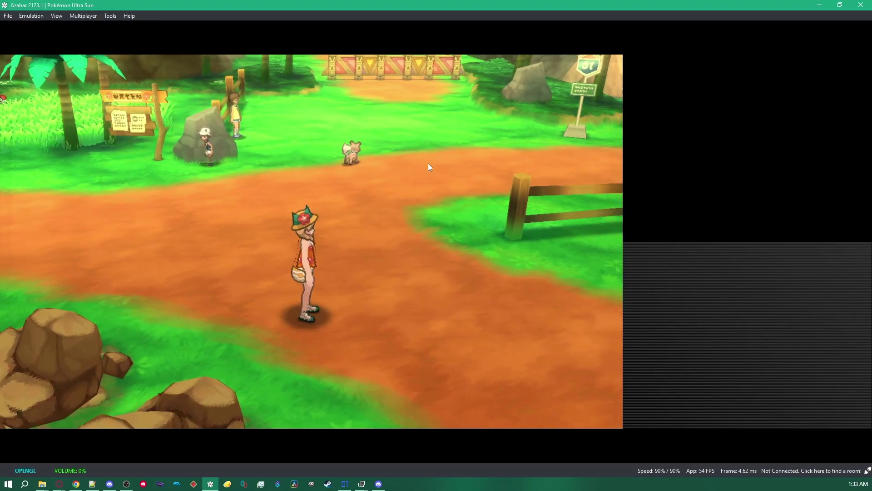
{"action": "key", "text": "Left"}
{"action": "key", "text": "Down"}
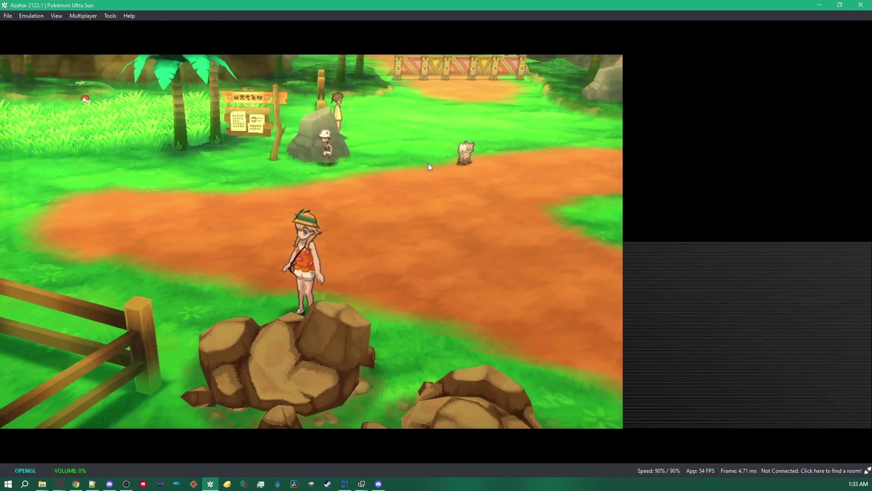
{"action": "key", "text": "Left"}
{"action": "key", "text": "Left"}
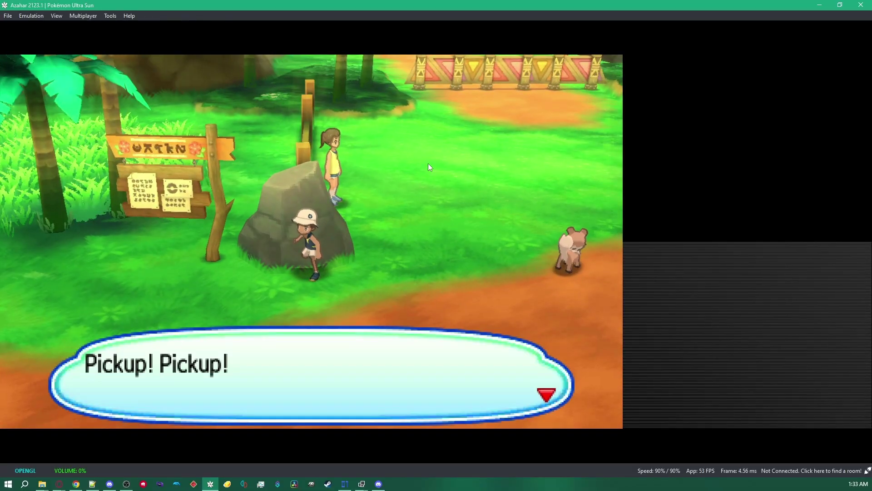
{"action": "key", "text": "a"}
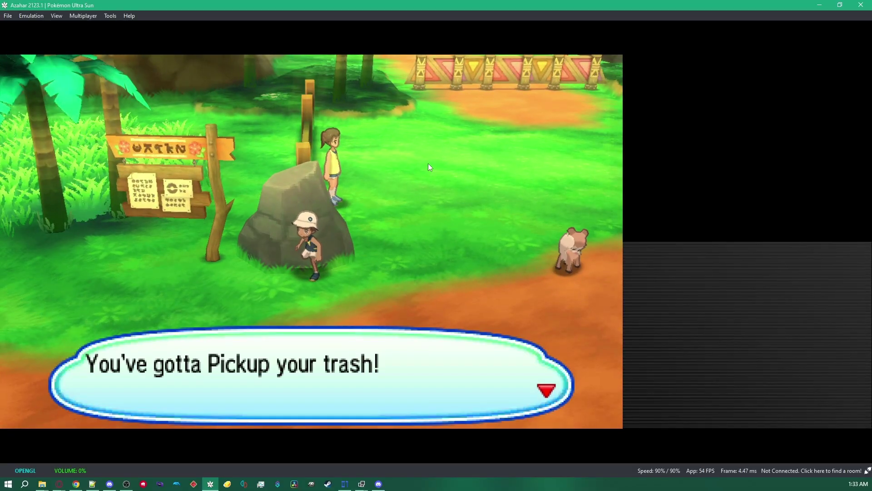
{"action": "key", "text": "a"}
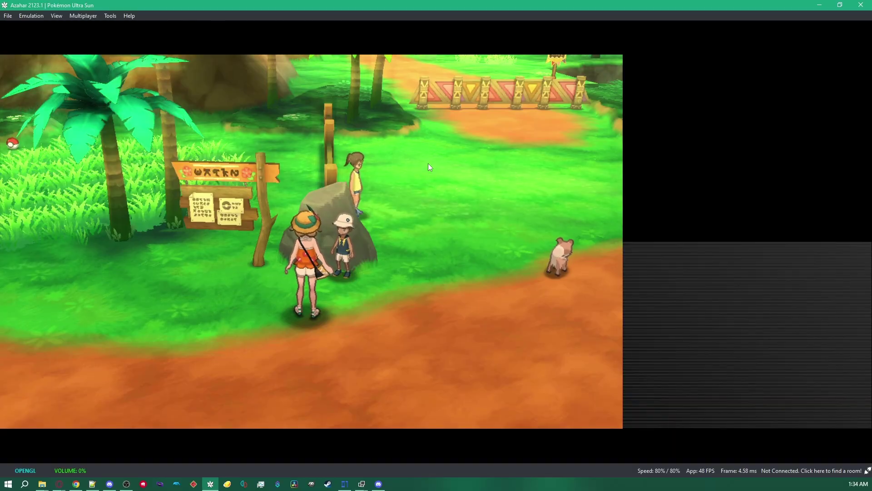
- Run past the wooden notice board and tall grass along the dirt path toward the lit torches
{"action": "key", "text": "Left"}
{"action": "key", "text": "Right"}
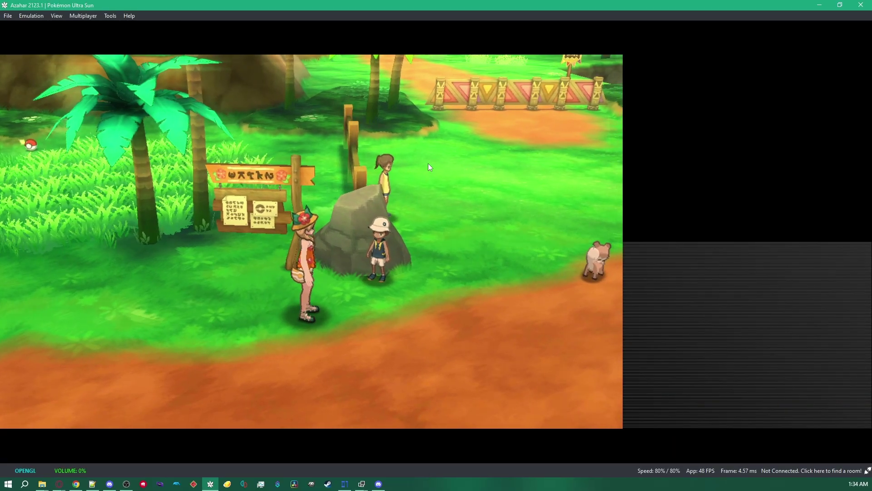
{"action": "key", "text": "Left"}
{"action": "key", "text": "Left"}
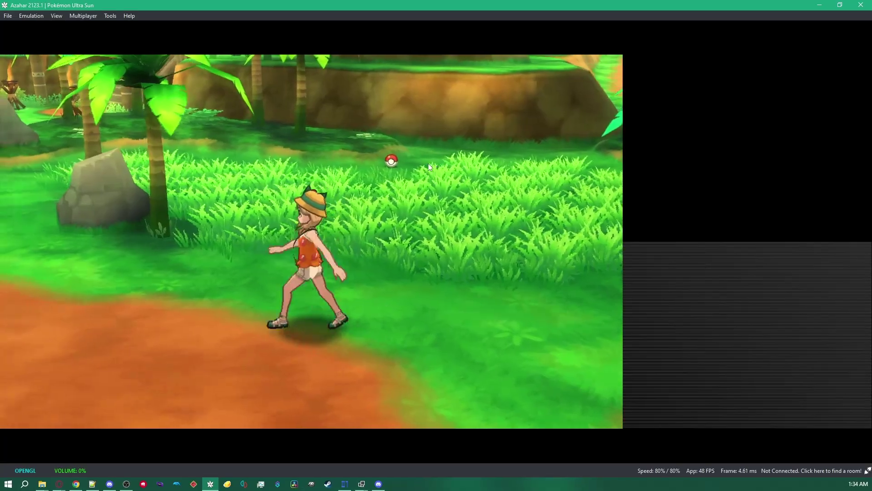
{"action": "key", "text": "Left"}
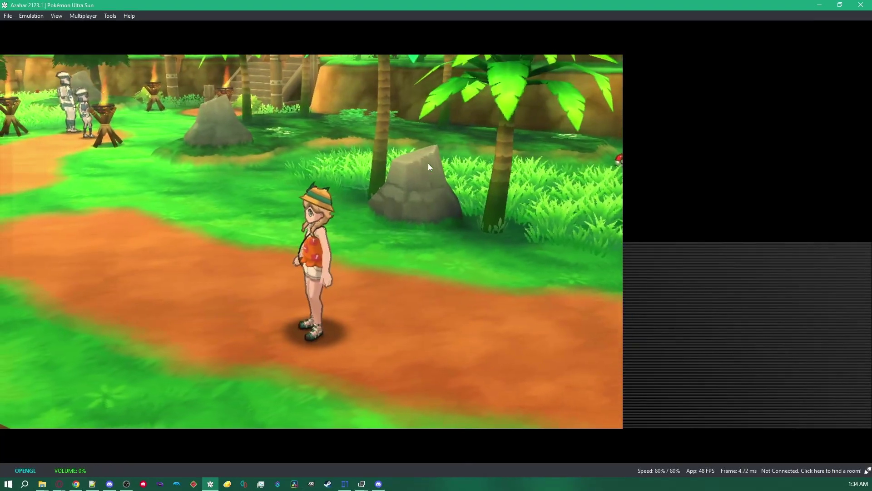
{"action": "key", "text": "Left"}
{"action": "key", "text": "Left"}
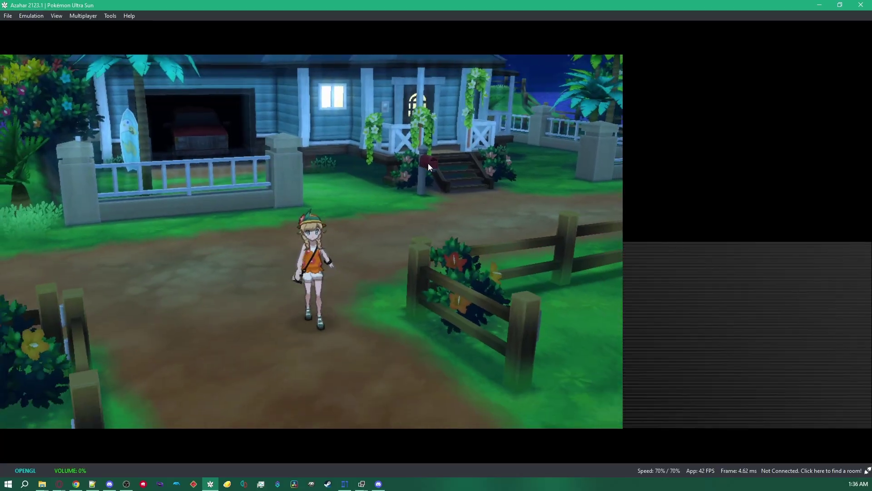
- Walk down from the blue house past the running boy to the palm tree, and head back across the grass
{"action": "key", "text": "Down"}
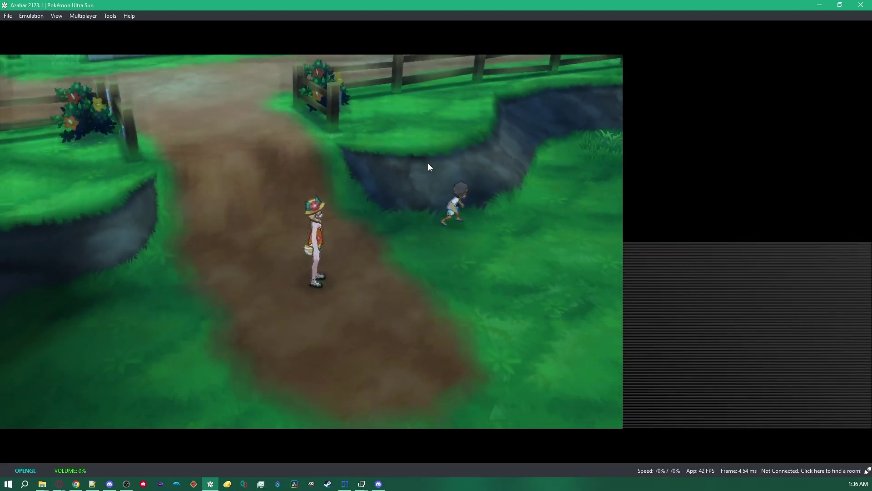
{"action": "key", "text": "Right"}
{"action": "key", "text": "Down"}
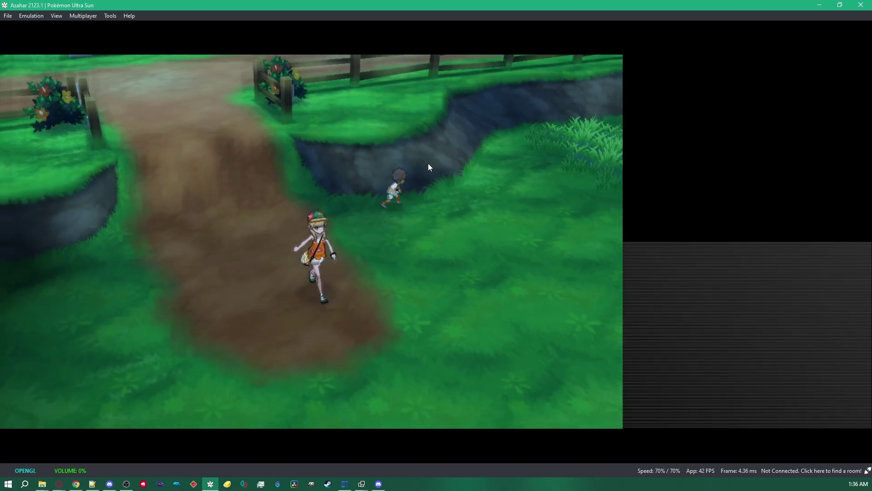
{"action": "key", "text": "Right"}
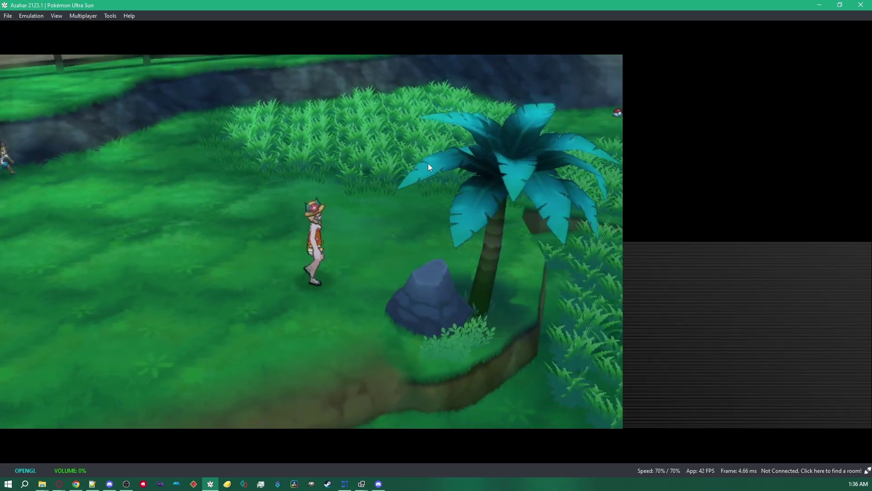
{"action": "key", "text": "Up"}
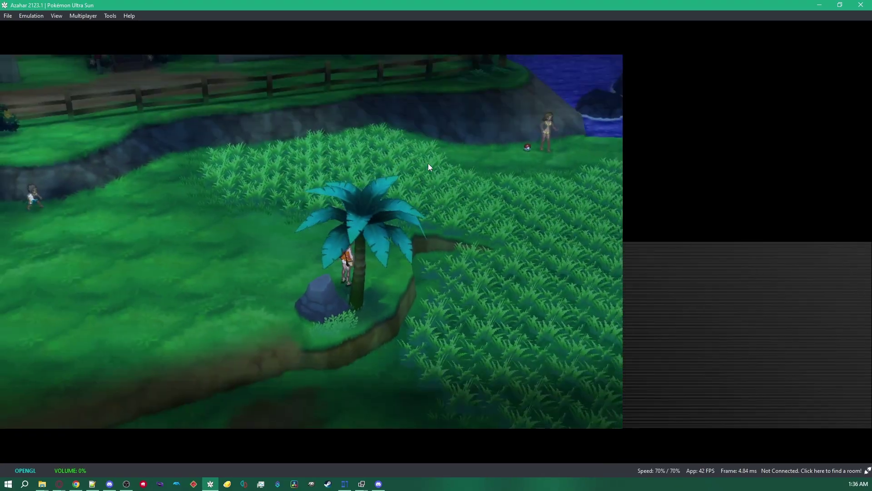
{"action": "key", "text": "Left"}
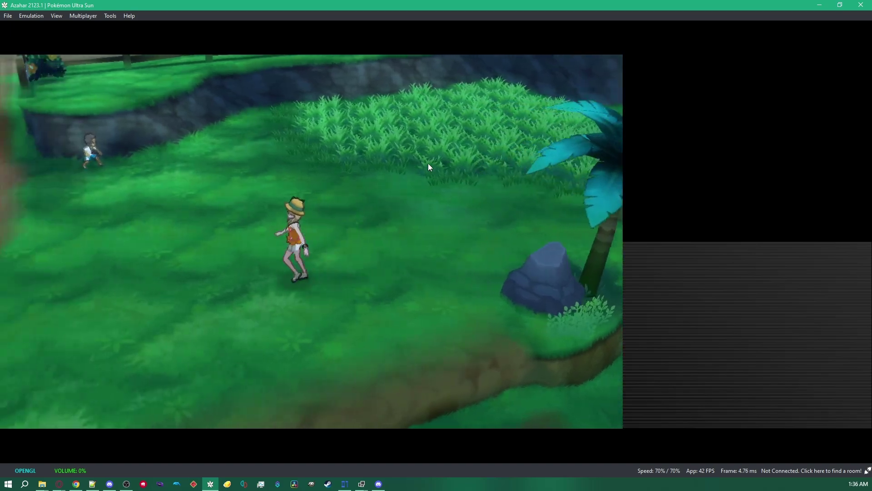
{"action": "key", "text": "Up"}
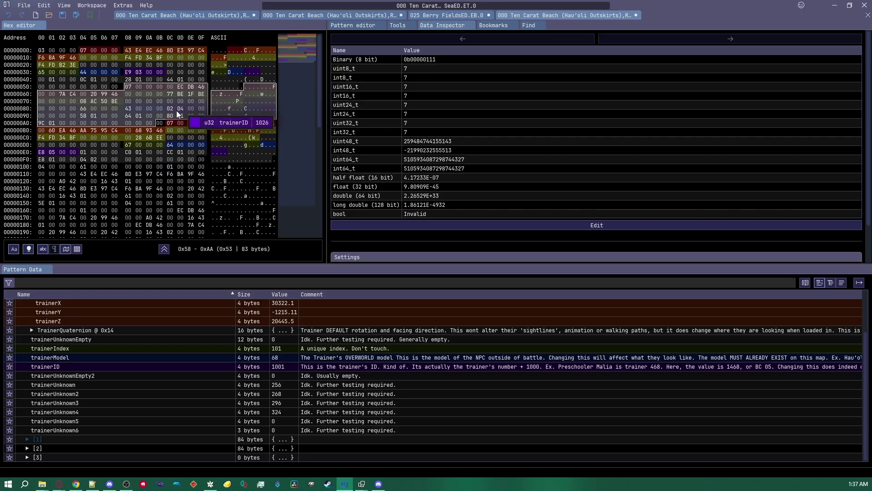
- In the ImHex hex editor, select the second trainer's 84-byte record at 0x58–0xAB and look over the bytes below it
{"action": "left_click_drag", "start_coordinate": [171, 109], "coordinate": [184, 108]}
{"action": "left_click_drag", "start_coordinate": [127, 87], "coordinate": [155, 123]}
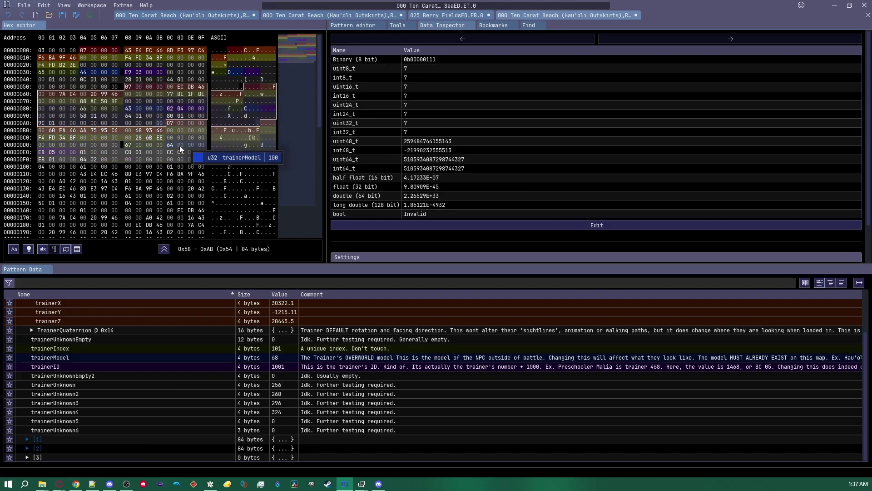
{"action": "scroll", "coordinate": [173, 193], "scroll_direction": "down", "scroll_amount": 5}
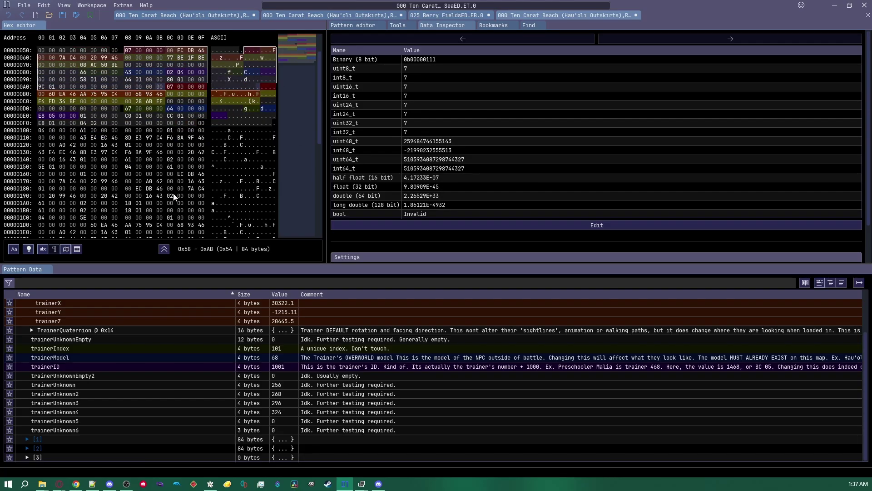
{"action": "scroll", "coordinate": [181, 105], "scroll_direction": "up", "scroll_amount": 2}
{"action": "scroll", "coordinate": [149, 138], "scroll_direction": "up", "scroll_amount": 2}
- Highlight the coordinate bytes at 0x16D–0x16F and the 68-byte block starting at 0x158 to examine the data after the trainer records
{"action": "left_click_drag", "start_coordinate": [42, 155], "coordinate": [200, 176]}
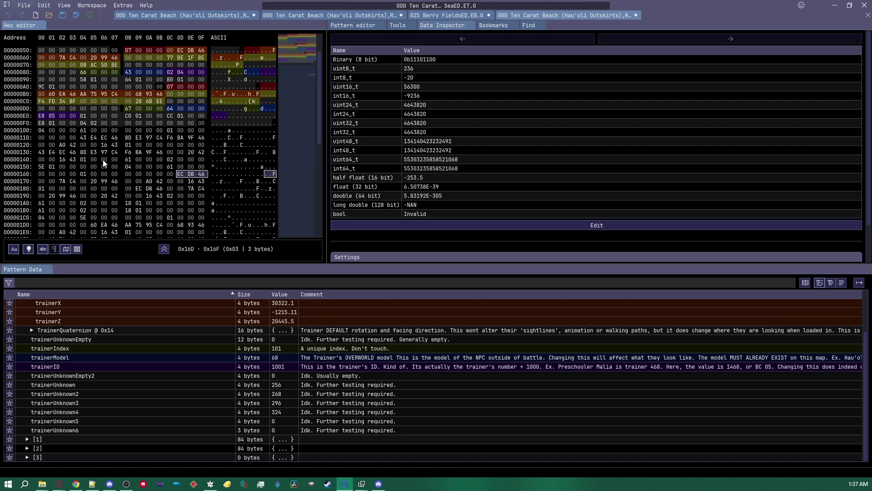
{"action": "left_click_drag", "start_coordinate": [126, 167], "coordinate": [134, 185]}
{"action": "left_click_drag", "start_coordinate": [51, 167], "coordinate": [158, 160]}
{"action": "scroll", "coordinate": [132, 194], "scroll_direction": "down", "scroll_amount": 2}
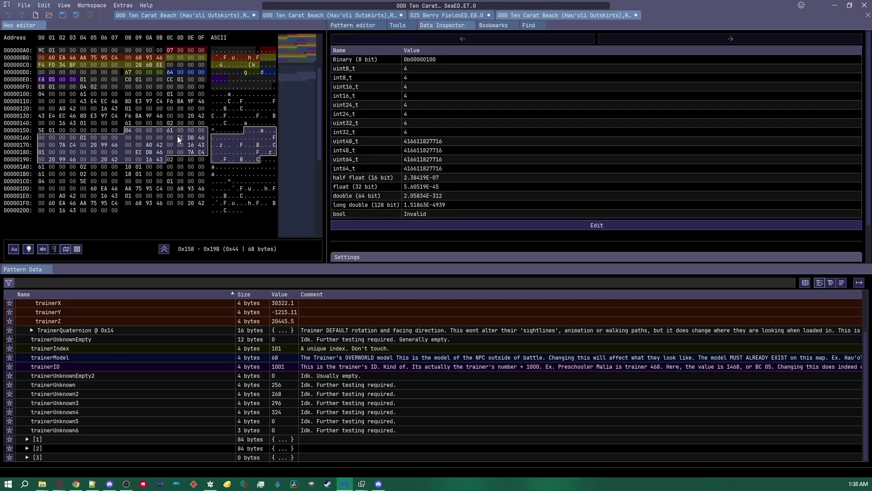
- Highlight the coordinate bytes at 0x16D–0x177 and compare them with the second trainer's coordinates at 0x5C–0x67
{"action": "left_click_drag", "start_coordinate": [178, 135], "coordinate": [116, 149]}
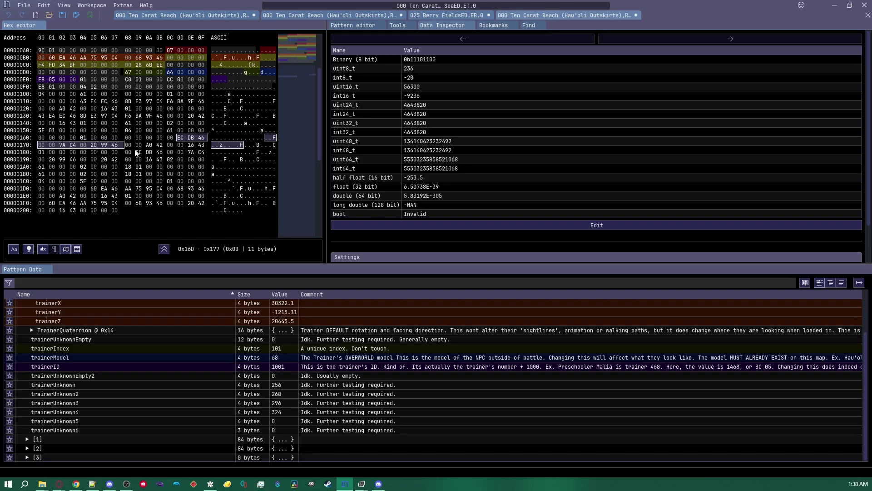
{"action": "scroll", "coordinate": [136, 154], "scroll_direction": "up", "scroll_amount": 3}
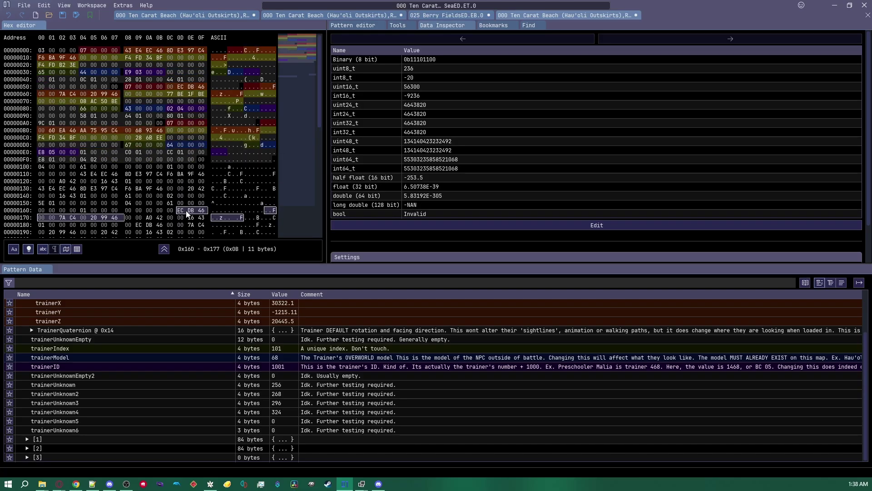
{"action": "left_click_drag", "start_coordinate": [167, 85], "coordinate": [111, 95]}
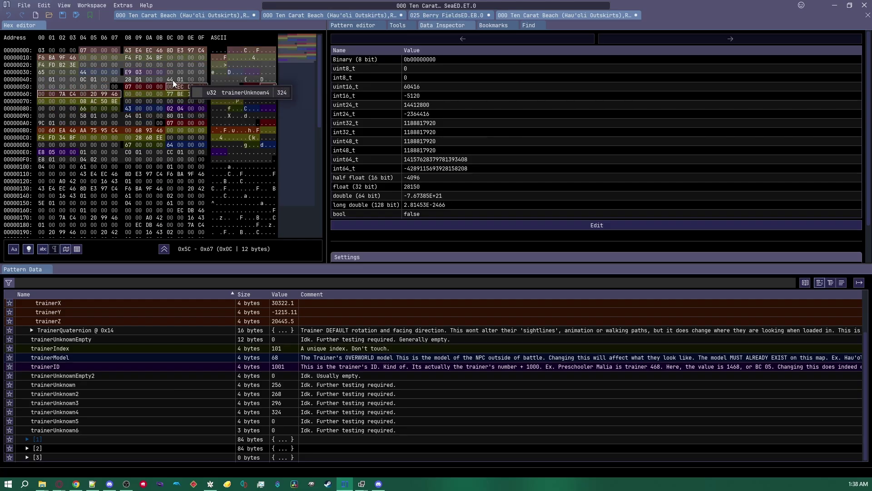
{"action": "mouse_move", "coordinate": [116, 102]}
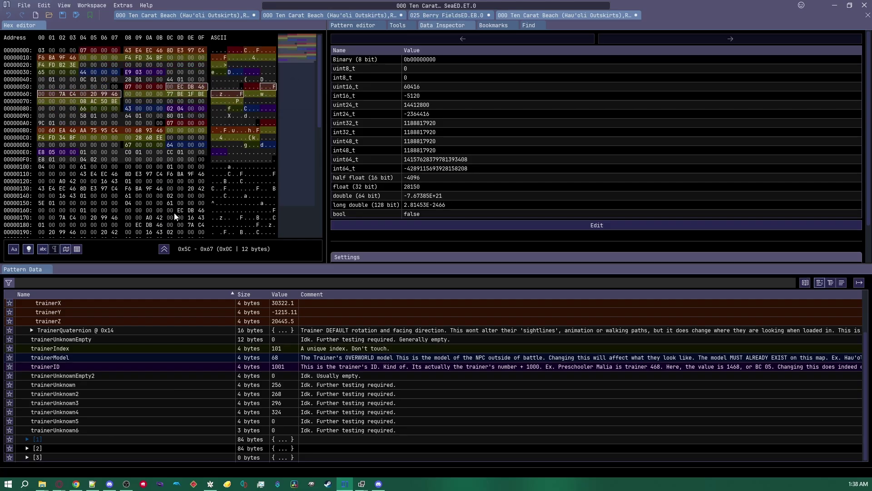
{"action": "left_click_drag", "start_coordinate": [180, 211], "coordinate": [122, 217]}
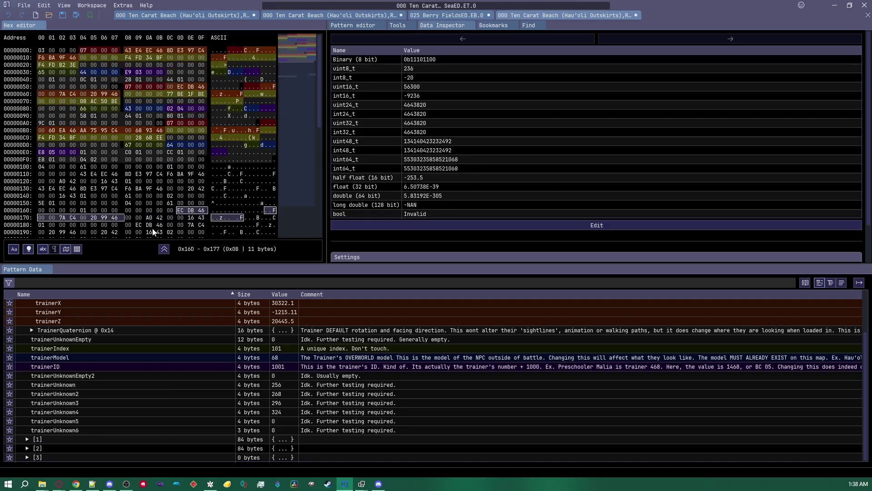
- Highlight the two matching coordinate sets at 0x16C–0x177 and 0x188–0x193 in the data after the trainer records to compare them
{"action": "scroll", "coordinate": [135, 195], "scroll_direction": "down", "scroll_amount": 2}
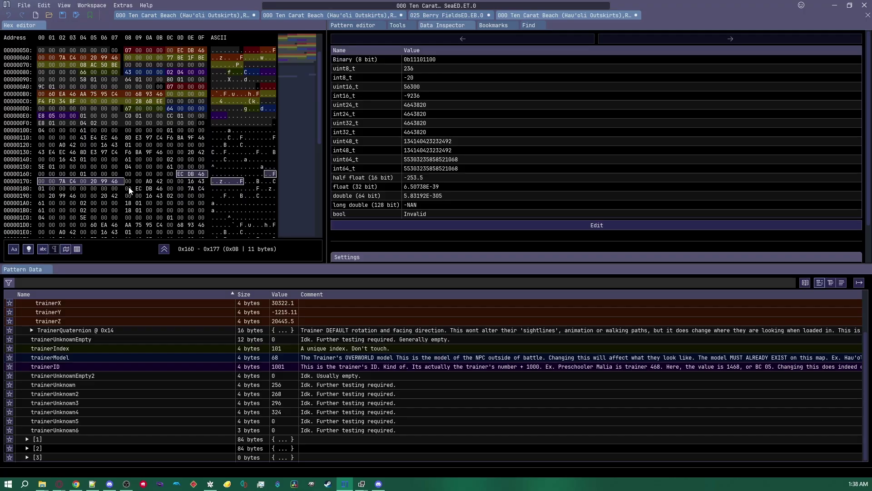
{"action": "left_click_drag", "start_coordinate": [130, 190], "coordinate": [73, 199]}
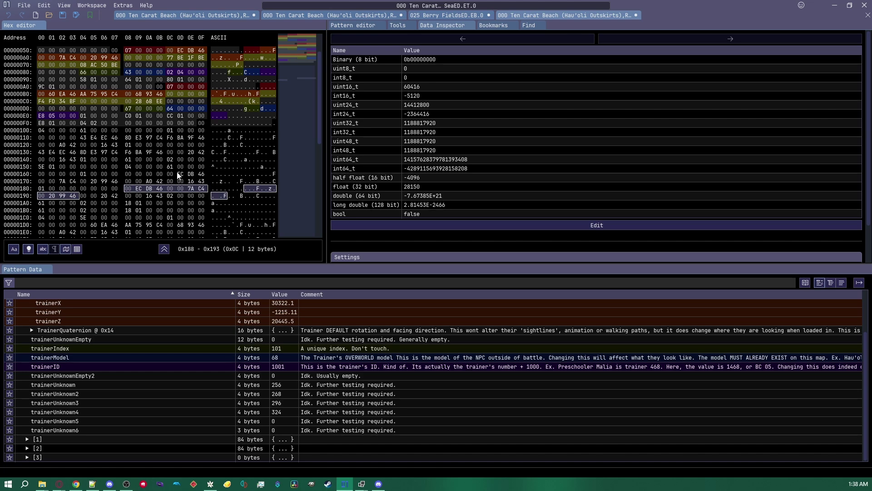
{"action": "left_click_drag", "start_coordinate": [178, 175], "coordinate": [73, 181]}
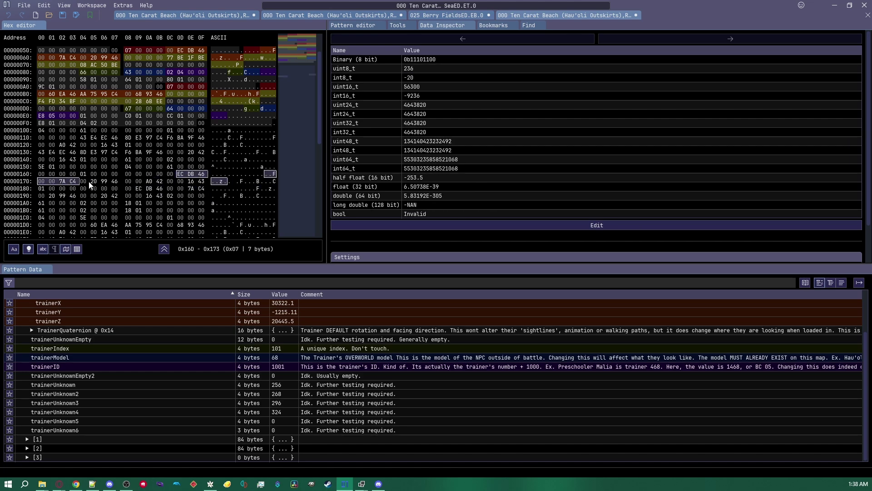
{"action": "left_click_drag", "start_coordinate": [171, 175], "coordinate": [101, 183]}
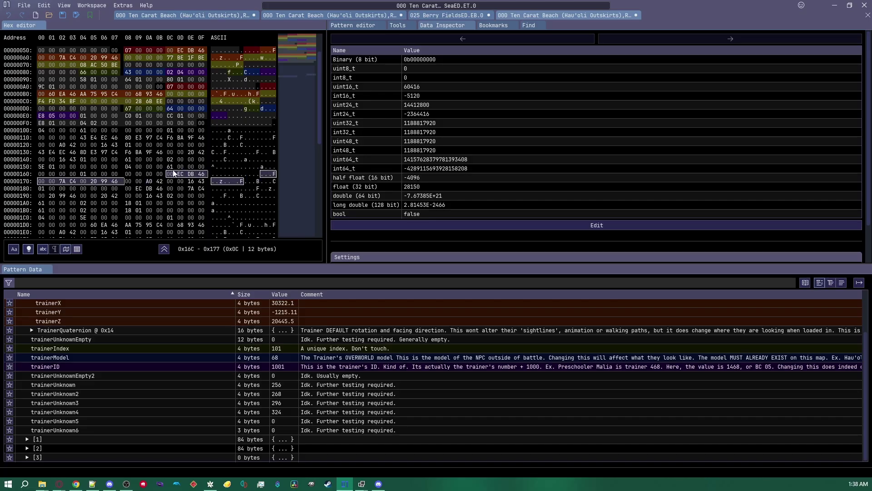
{"action": "left_click_drag", "start_coordinate": [130, 188], "coordinate": [74, 196]}
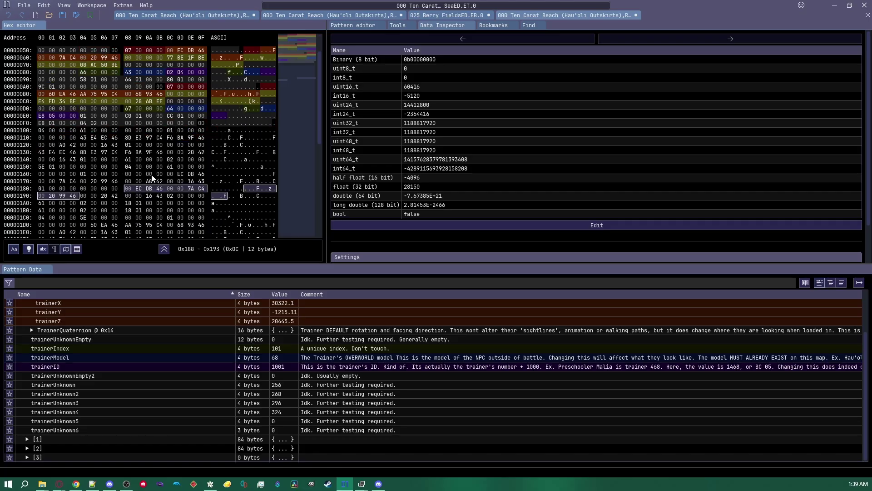
- Highlight the second coordinate set from 0x188 with the bytes after it, and inspect the byte at 0x199
{"action": "scroll", "coordinate": [132, 163], "scroll_direction": "down", "scroll_amount": 2}
{"action": "left_click_drag", "start_coordinate": [128, 155], "coordinate": [90, 161]}
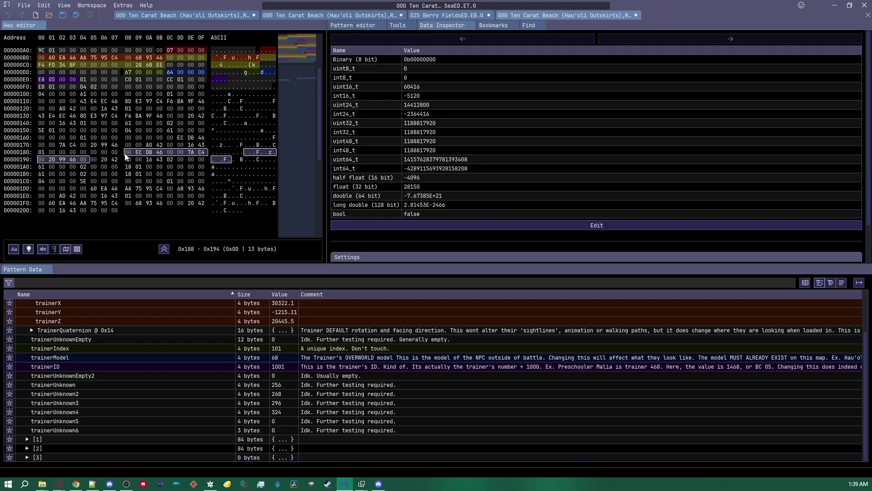
{"action": "mouse_move", "coordinate": [127, 156]}
{"action": "left_mouse_down"}
{"action": "mouse_move", "coordinate": [150, 151]}
{"action": "mouse_move", "coordinate": [88, 160]}
{"action": "mouse_move", "coordinate": [116, 161]}
{"action": "left_mouse_up"}
{"action": "left_click_drag", "start_coordinate": [128, 150], "coordinate": [115, 162]}
{"action": "left_click", "coordinate": [136, 160]}
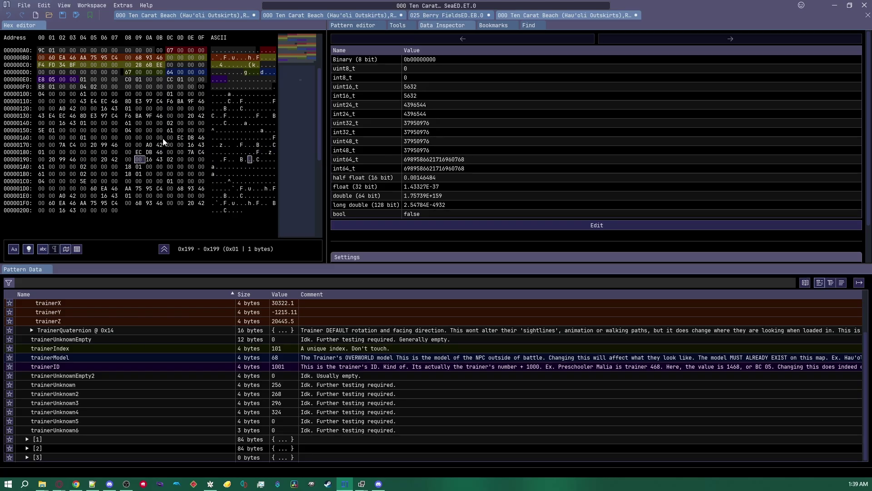
- Highlight the first coordinate set starting at 0x16C and inspect the byte at 0x176
{"action": "left_click_drag", "start_coordinate": [174, 140], "coordinate": [100, 146]}
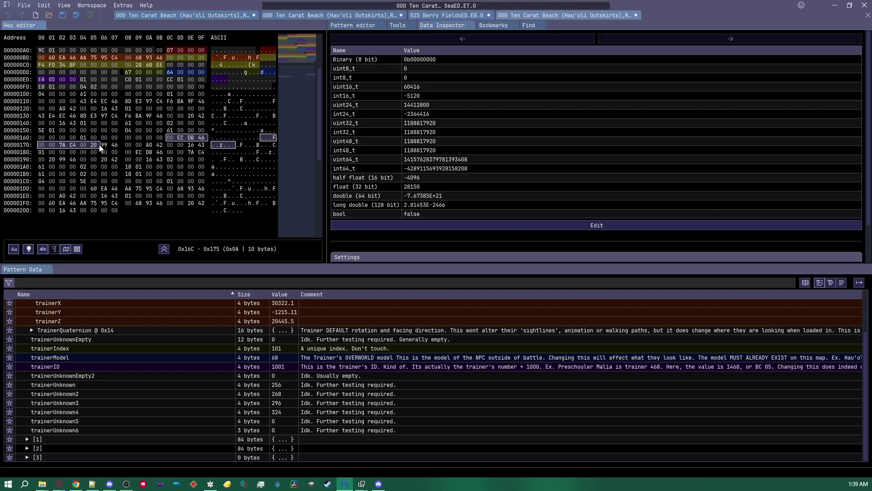
{"action": "left_click", "coordinate": [104, 145]}
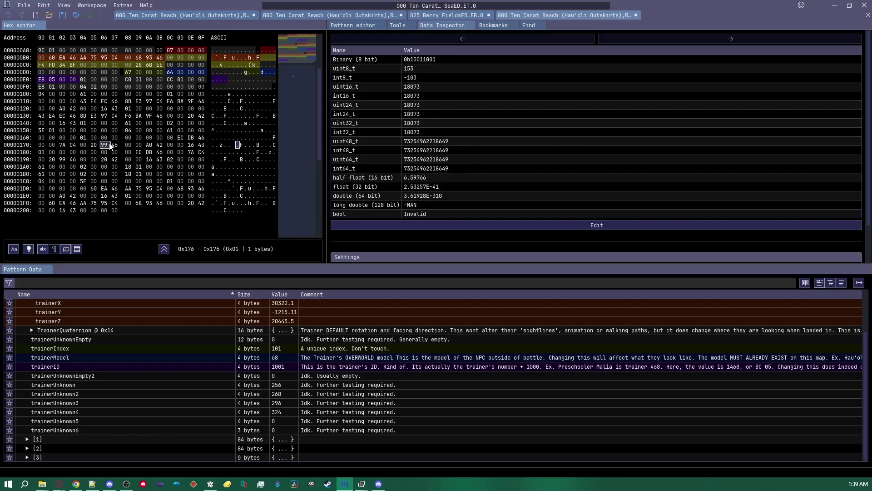
{"action": "left_click", "coordinate": [119, 145]}
{"action": "left_click", "coordinate": [104, 145]}
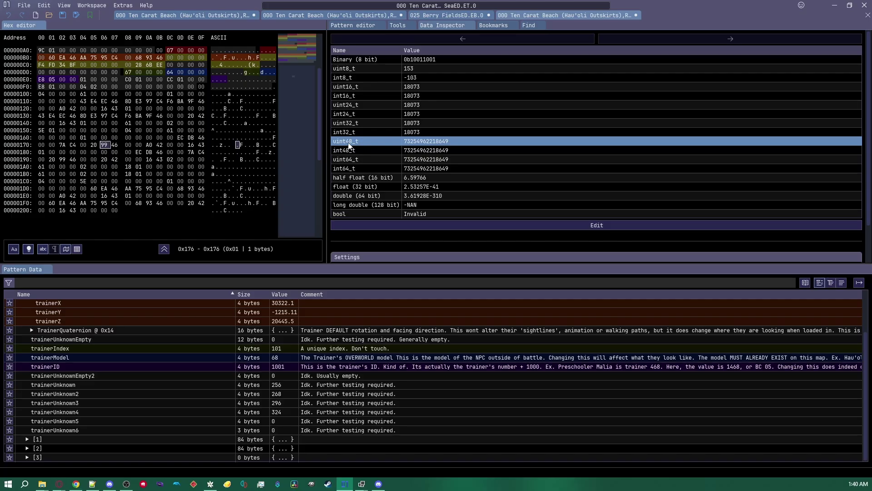
- In OWSE7, export entry 0 of the first ET block under ED for 022 Hau'oli Cemetery as 022 Hau'oli CemeteryED.ET.0
{"action": "key", "text": "alt+Tab"}
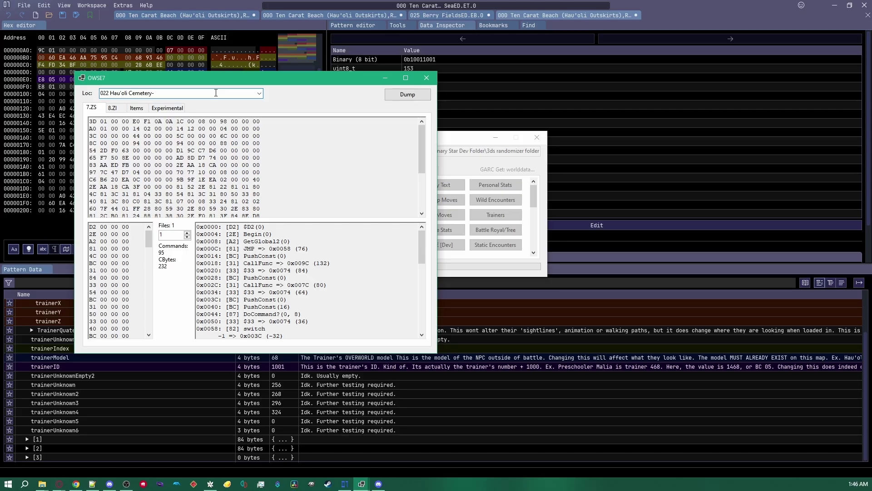
{"action": "left_click", "coordinate": [174, 108]}
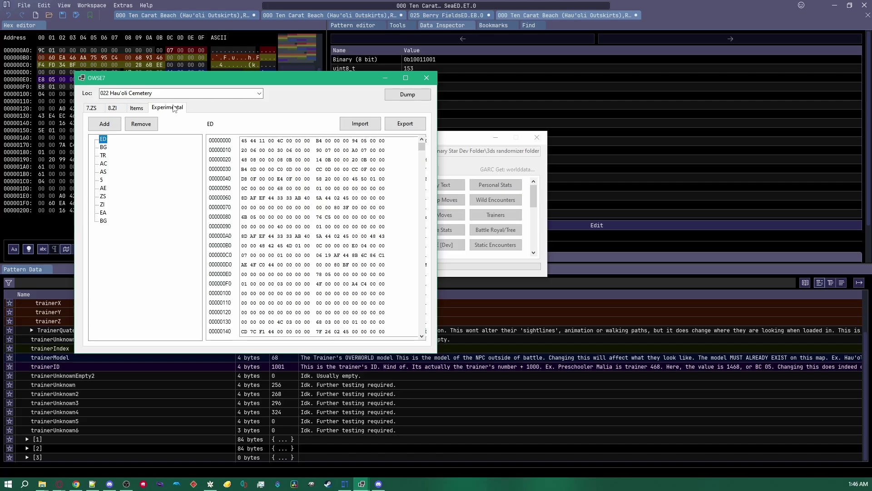
{"action": "double_click", "coordinate": [104, 140]}
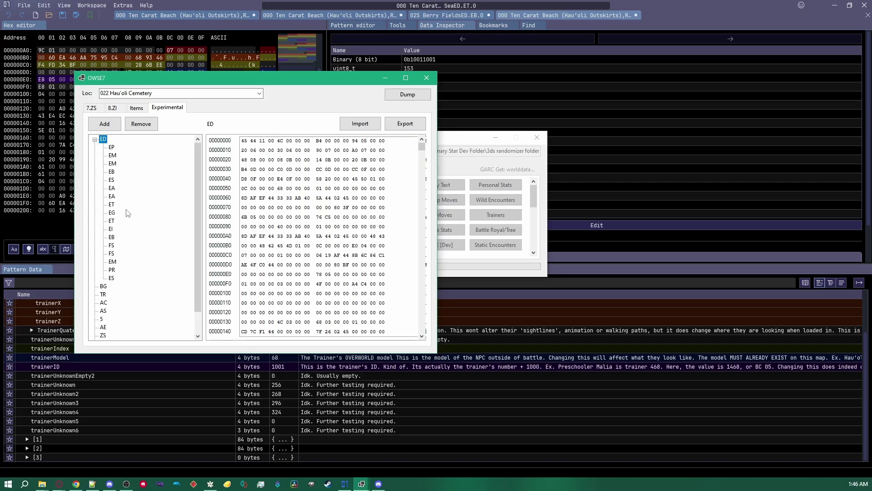
{"action": "left_click", "coordinate": [112, 207]}
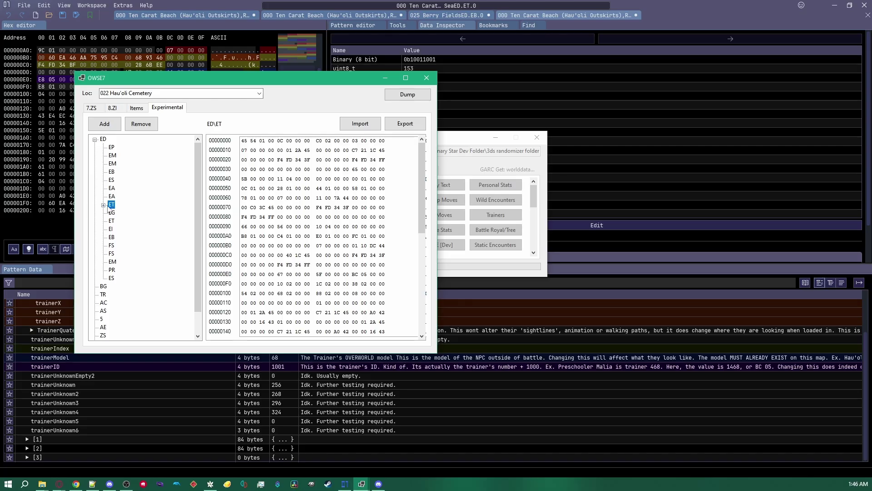
{"action": "left_click", "coordinate": [103, 205]}
{"action": "left_click", "coordinate": [119, 213]}
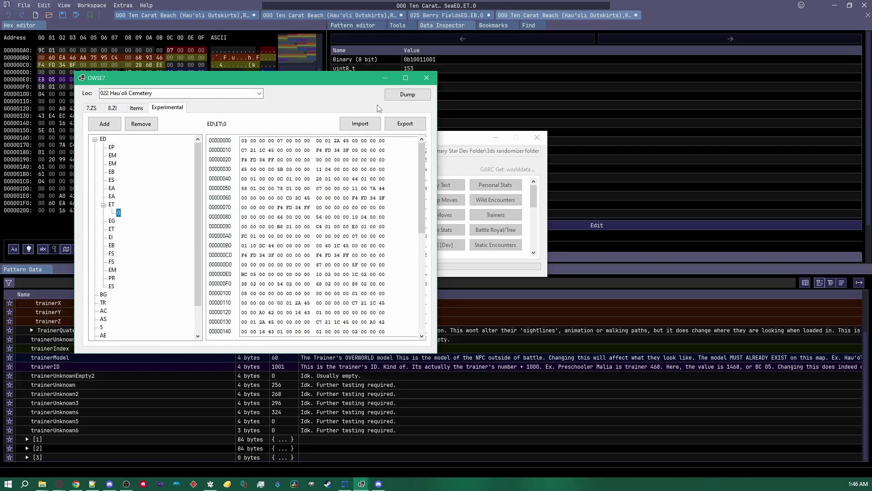
{"action": "left_click", "coordinate": [405, 123]}
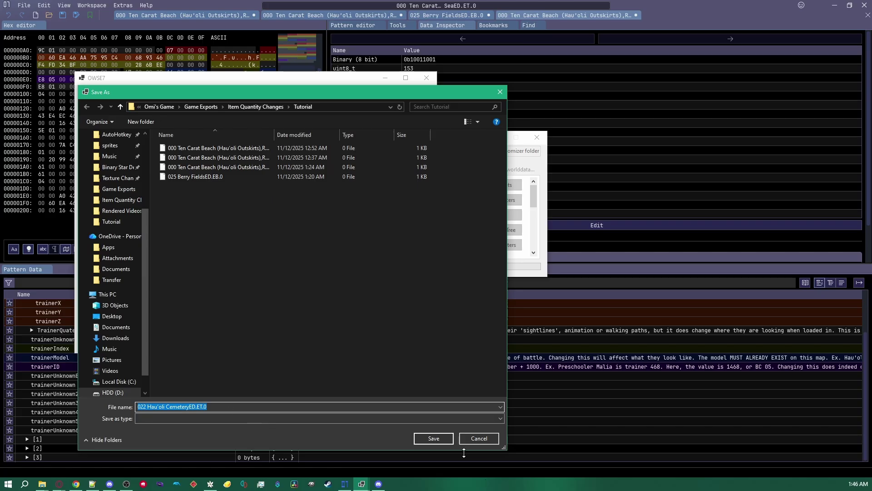
{"action": "left_click", "coordinate": [435, 439]}
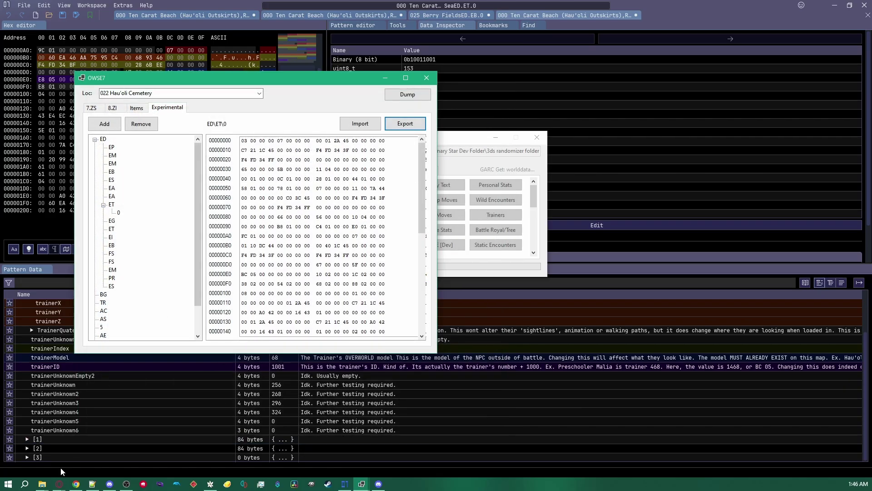
- Open the exported 022 Hau'oli CemeteryED.ET.0 from the Tutorial folder in ImHex
{"action": "left_click", "coordinate": [42, 484]}
{"action": "left_click", "coordinate": [352, 435]}
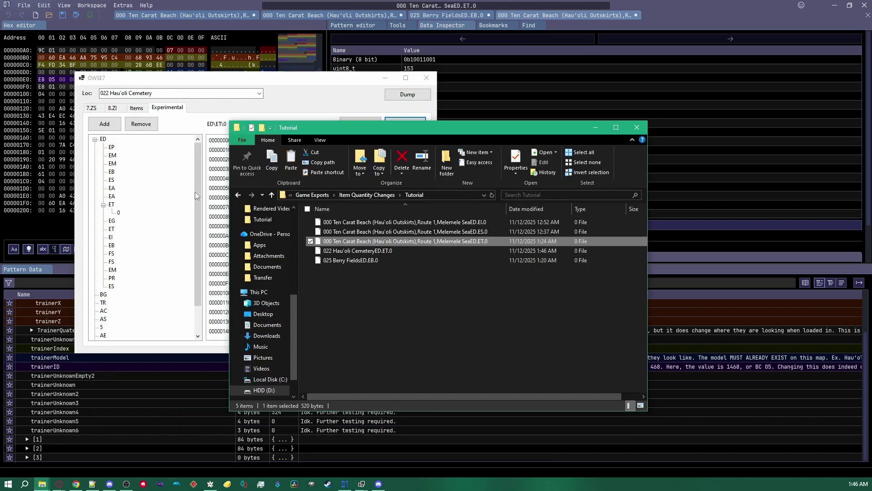
{"action": "left_click_drag", "start_coordinate": [359, 250], "coordinate": [546, 64]}
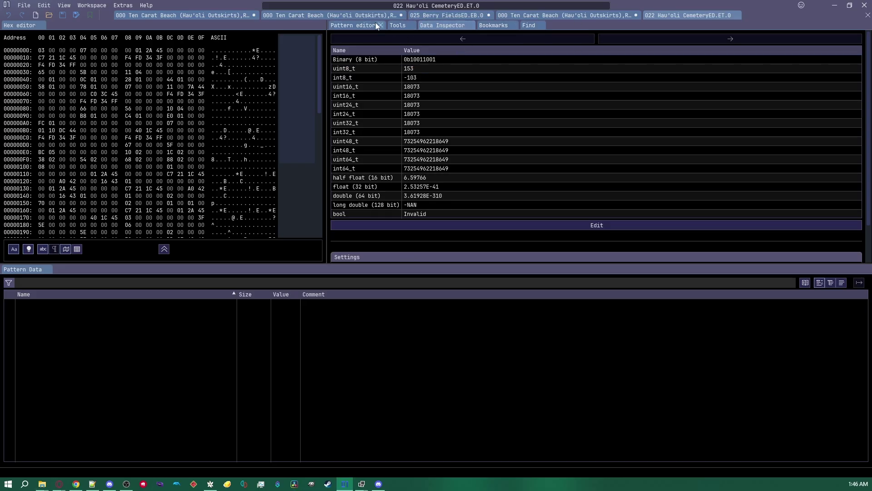
- Import the pattern file Trainers&TreesHighlight_v1_07ET_11EB.hexpat for the cemetery file
{"action": "left_click", "coordinate": [363, 25]}
{"action": "right_click", "coordinate": [442, 134]}
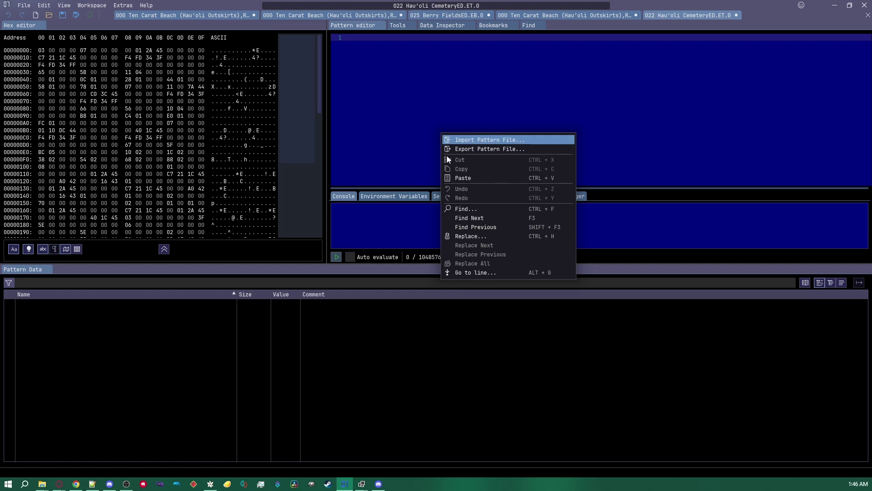
{"action": "left_click", "coordinate": [472, 140]}
{"action": "left_click", "coordinate": [353, 342]}
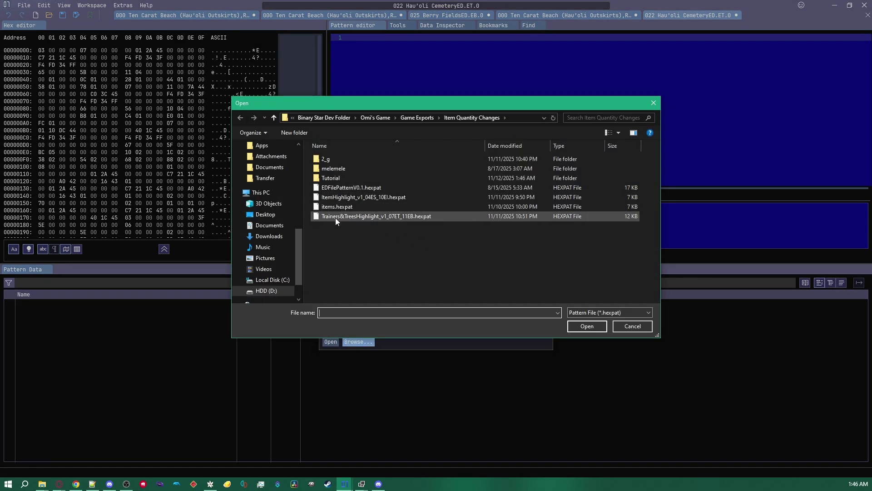
{"action": "double_click", "coordinate": [335, 217]}
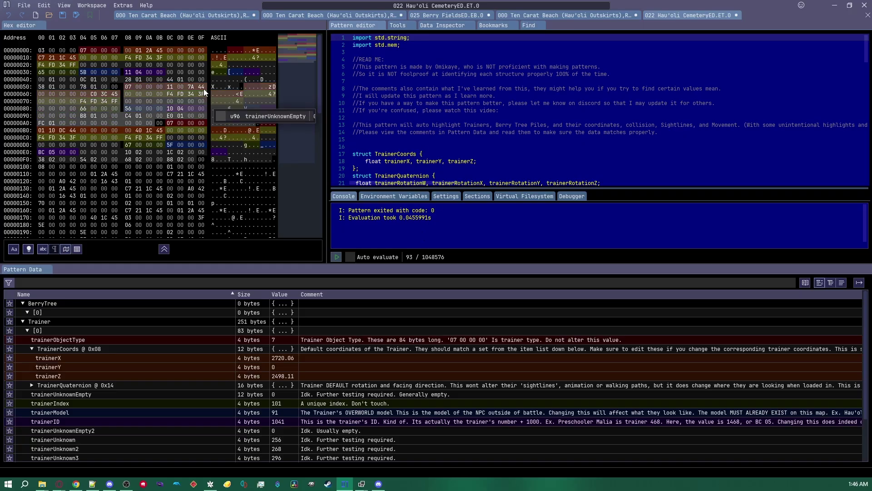
- Look over the cemetery file's trainer records and select the third 84-byte record at 0xAC–0xFF
{"action": "scroll", "coordinate": [93, 115], "scroll_direction": "down", "scroll_amount": 2}
{"action": "scroll", "coordinate": [126, 72], "scroll_direction": "up", "scroll_amount": 2}
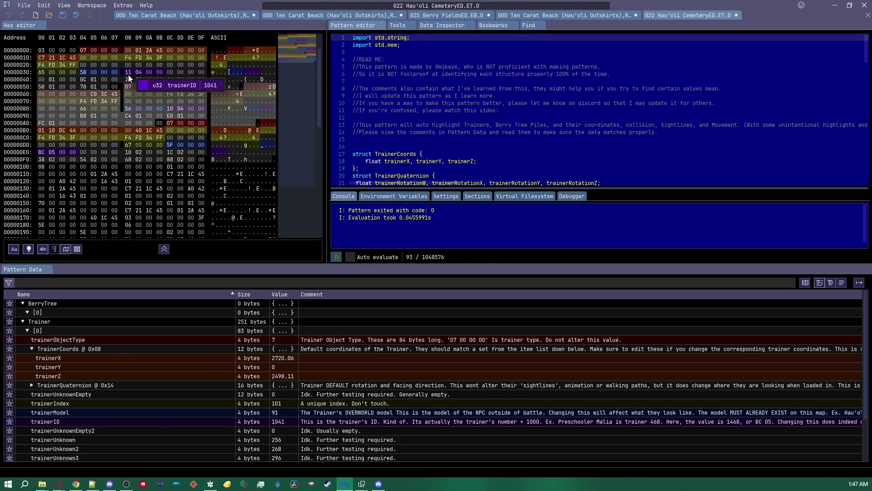
{"action": "left_click_drag", "start_coordinate": [84, 50], "coordinate": [201, 160]}
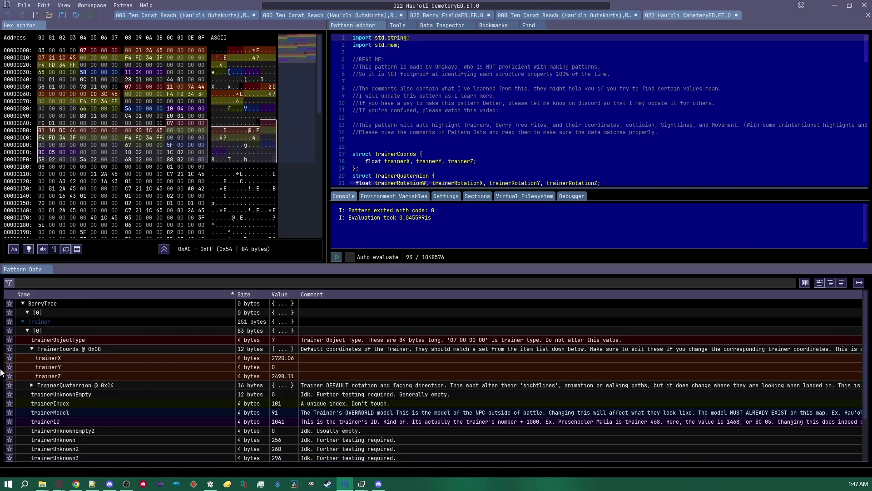
- In the Azahar emulator, walk along the cemetery path to the office worker by the lamp post and start his trainer battle
{"action": "left_click", "coordinate": [210, 484]}
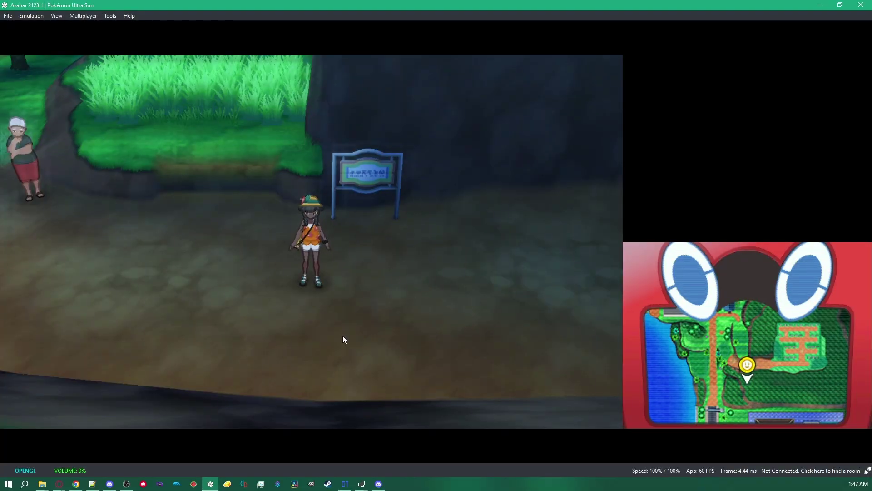
{"action": "key", "text": "Right"}
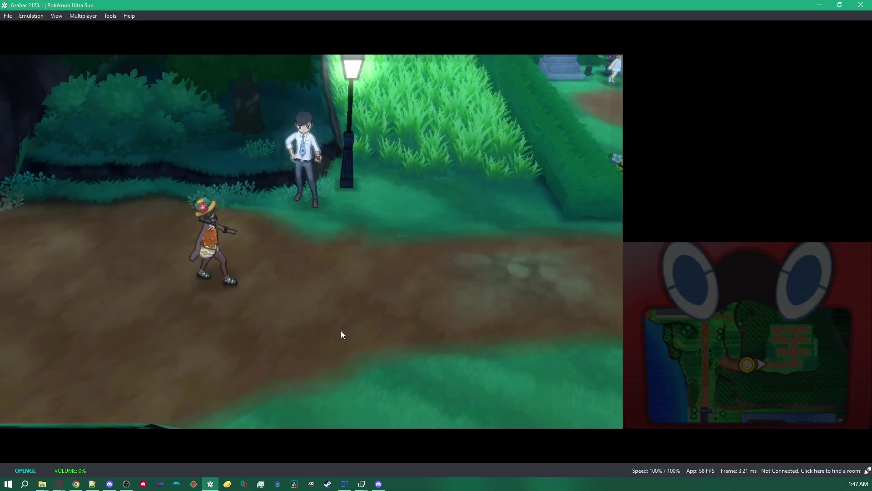
{"action": "key", "text": "Up"}
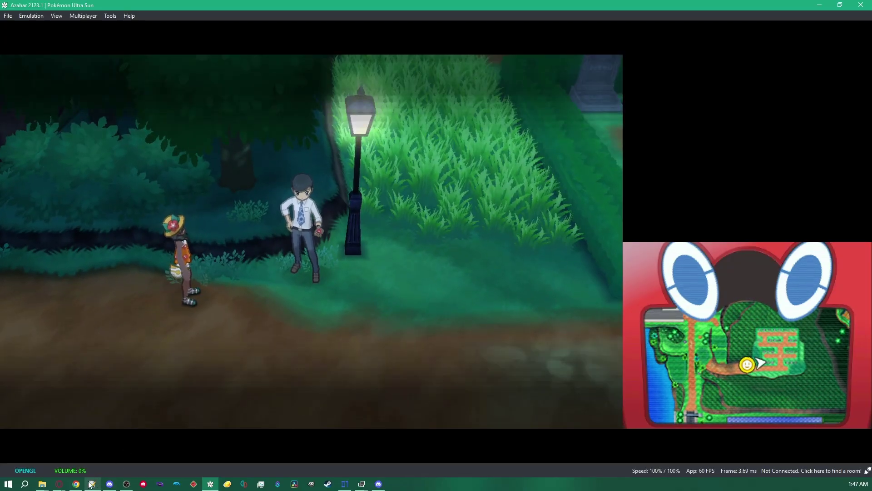
{"action": "key", "text": "Right"}
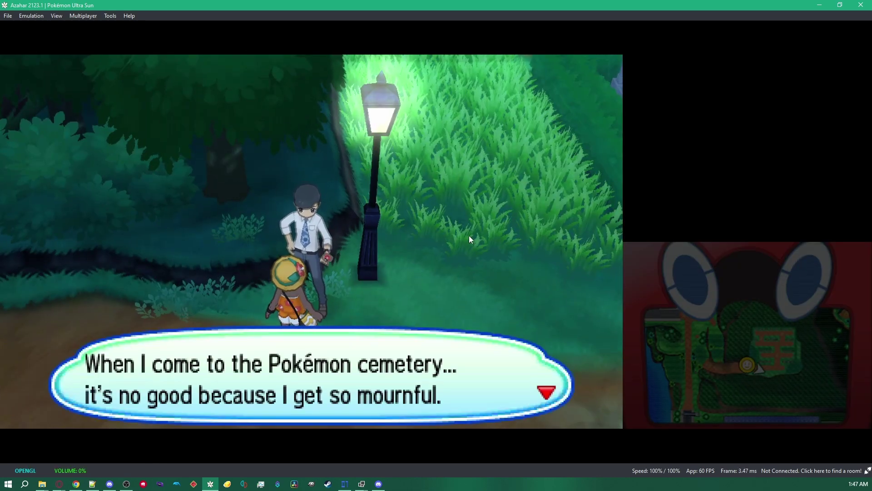
{"action": "key", "text": "a"}
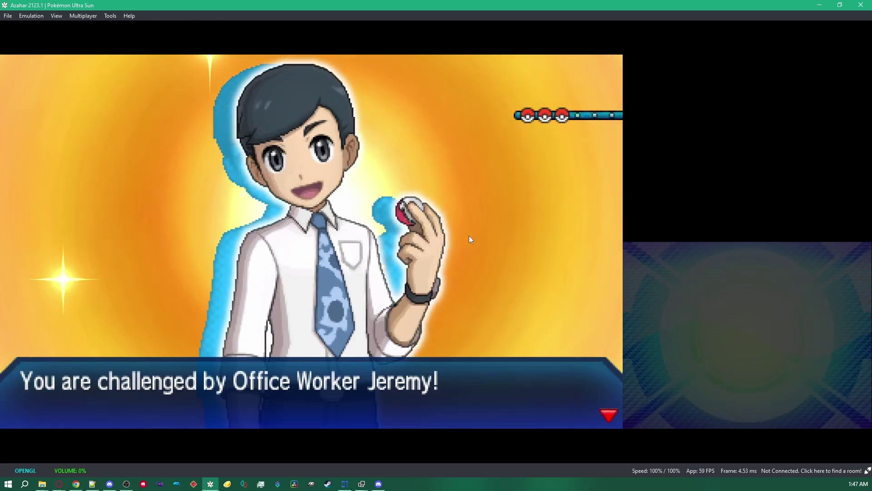
{"action": "key", "text": "a"}
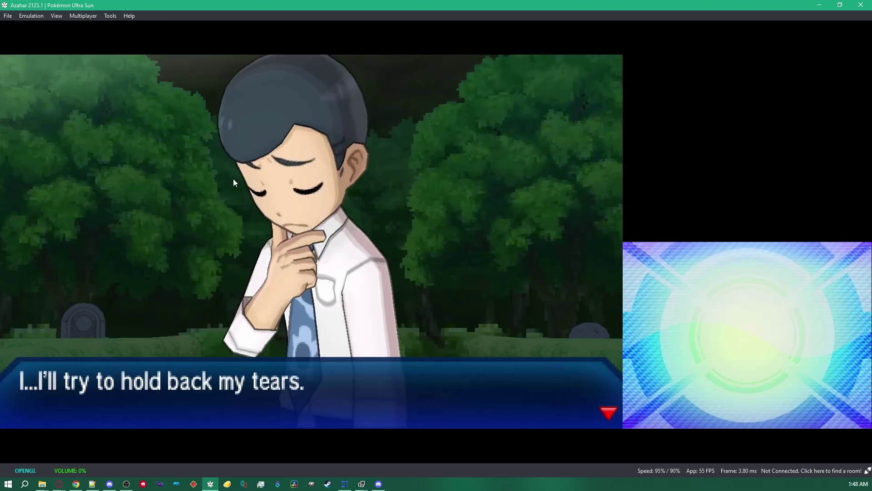
- Finish the office worker's dialogue and walk from the lamp post along the cemetery path to the crossing among the graves
{"action": "key", "text": "a"}
{"action": "key", "text": "a"}
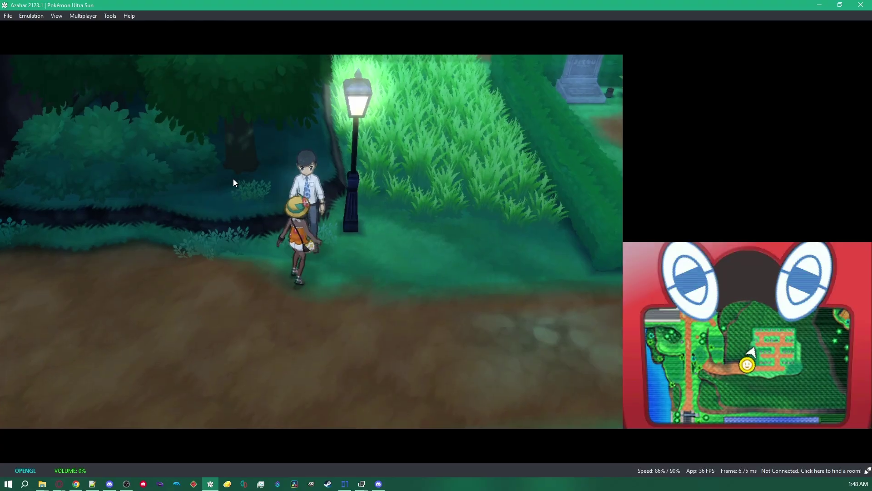
{"action": "key", "text": "Right"}
{"action": "key", "text": "Down"}
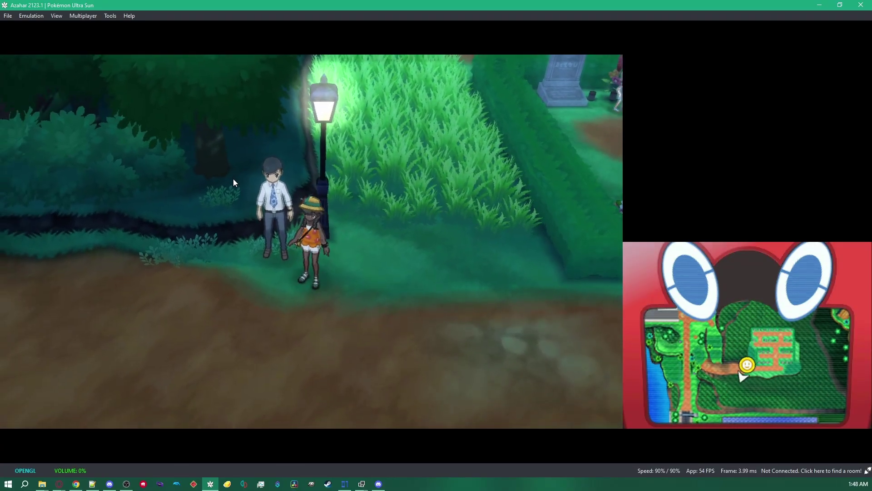
{"action": "key", "text": "Right"}
{"action": "key", "text": "Down"}
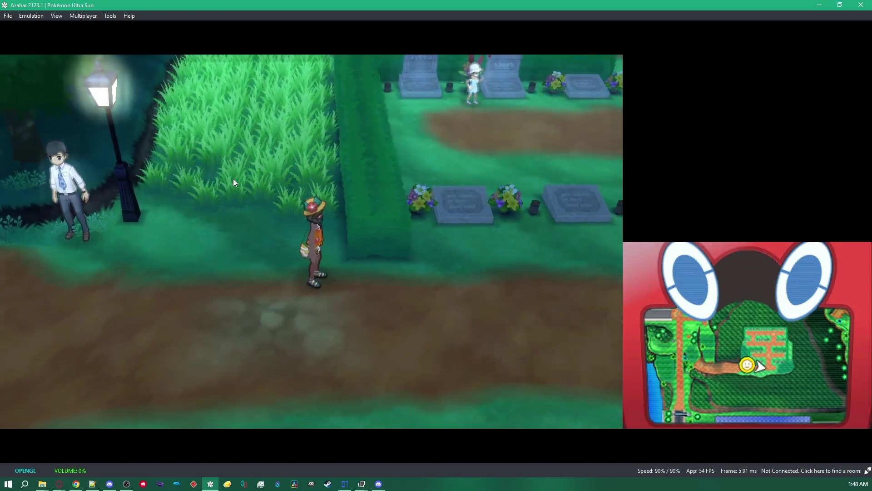
{"action": "key", "text": "Up"}
{"action": "key", "text": "Right"}
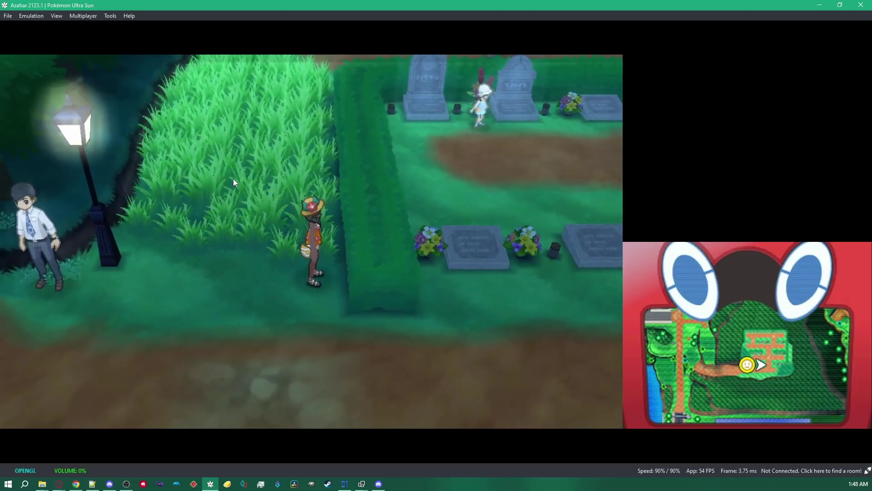
{"action": "key", "text": "Down"}
{"action": "key", "text": "Up"}
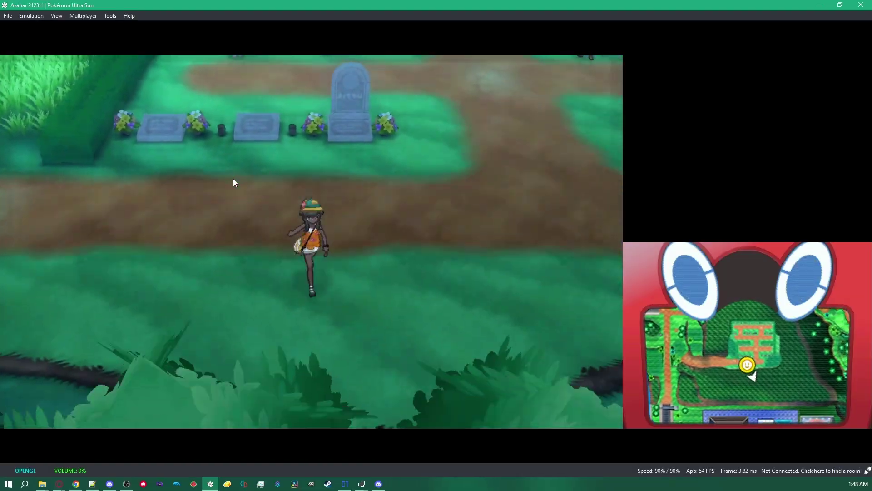
{"action": "key", "text": "Up"}
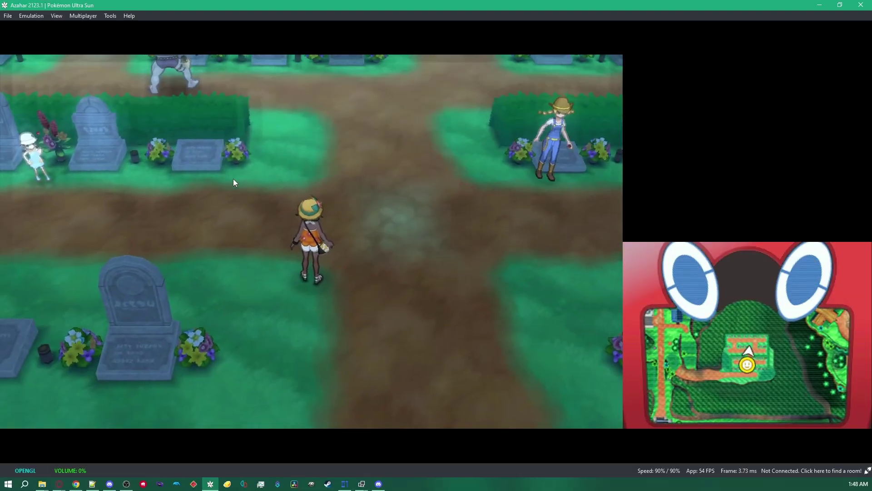
- Move around the graves near the path crossing to view the girl in the white hat and the farm-dressed trainer
{"action": "key", "text": "Down"}
{"action": "key", "text": "Down"}
{"action": "key", "text": "Up"}
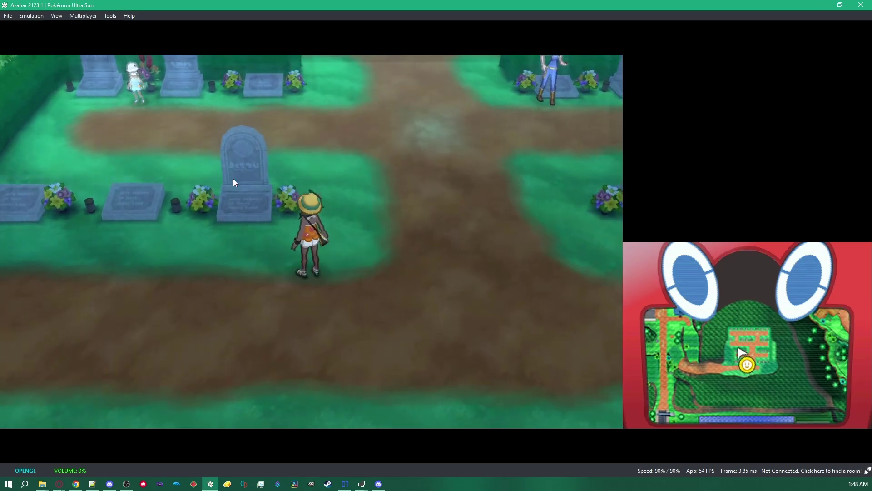
{"action": "key", "text": "Up"}
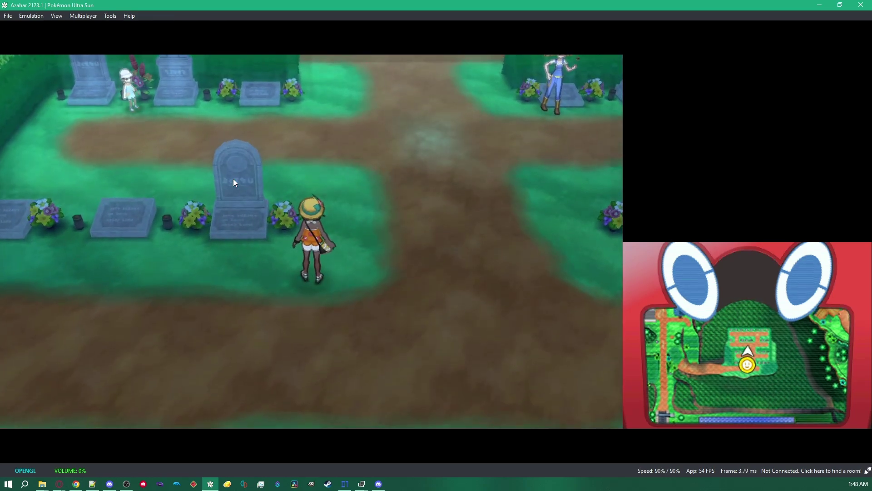
{"action": "key", "text": "Right"}
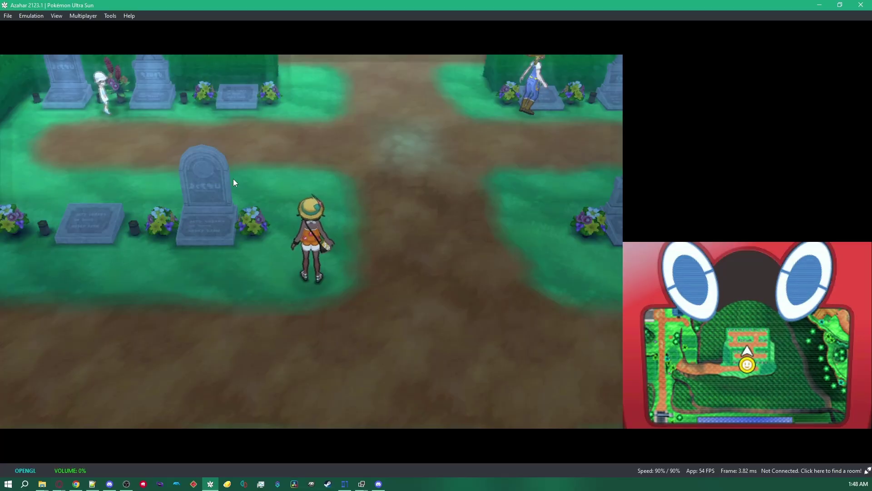
{"action": "key", "text": "Up"}
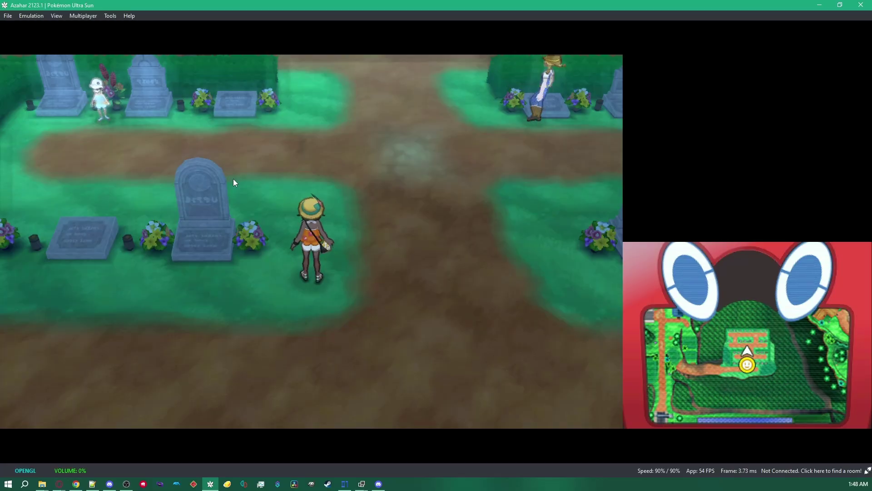
{"action": "key", "text": "Down"}
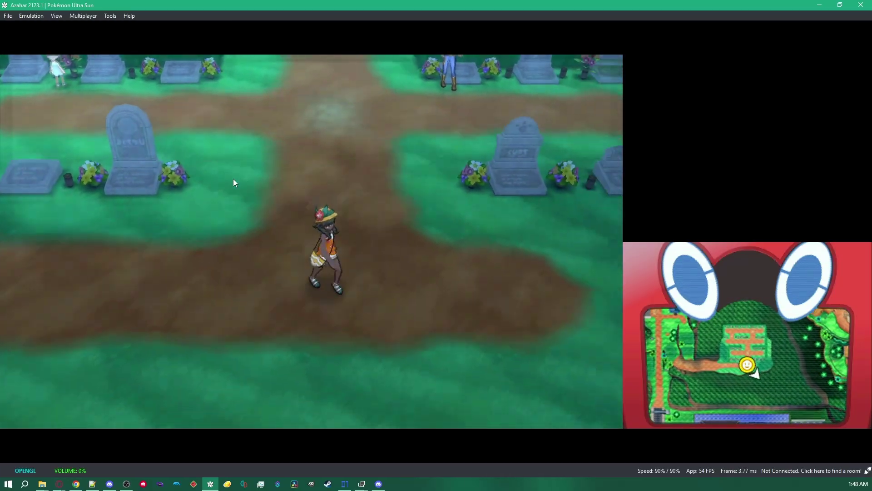
{"action": "key", "text": "Up"}
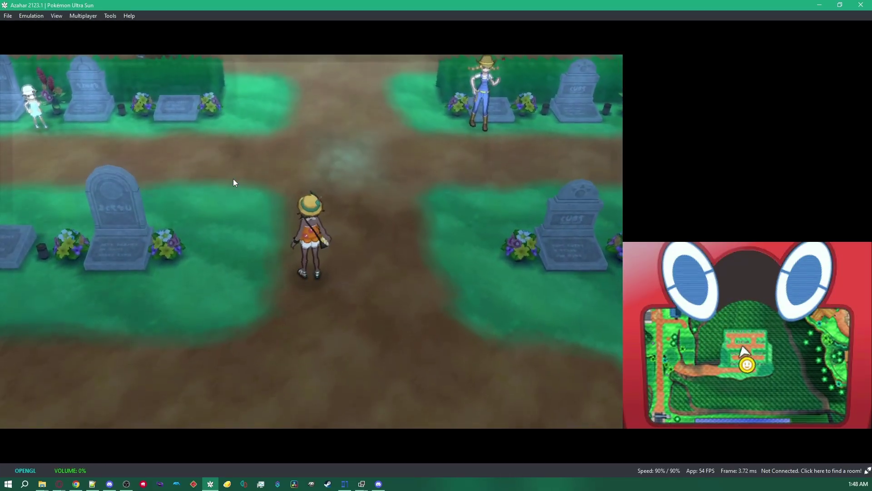
{"action": "key", "text": "Left"}
{"action": "key", "text": "Down"}
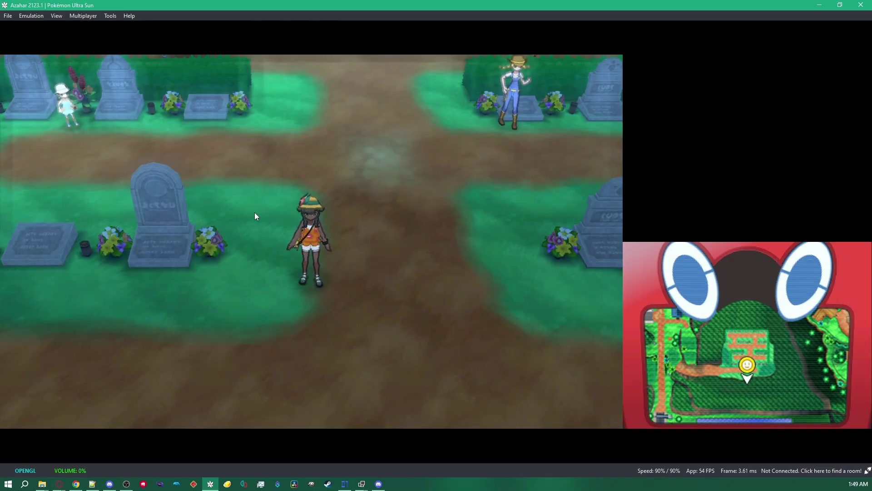
{"action": "key", "text": "Up"}
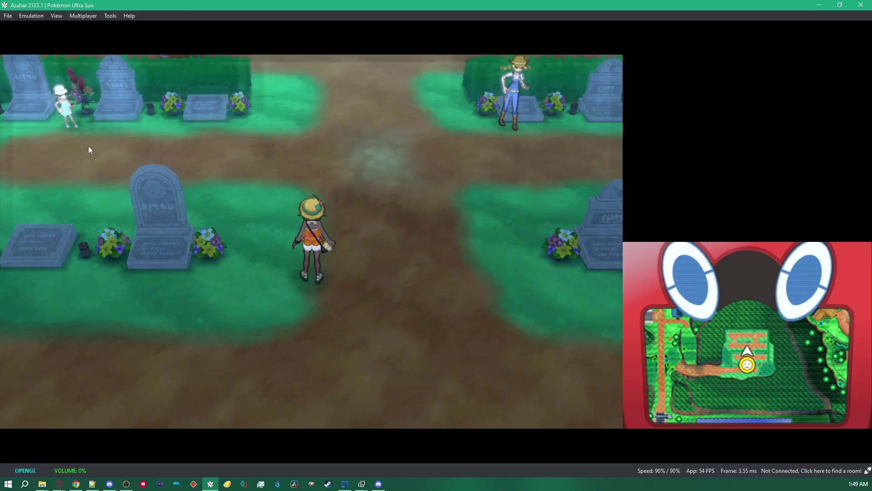
- Walk back along the path to view the office worker by the lamp post, and return to the crossing
{"action": "key", "text": "Down"}
{"action": "key", "text": "Left"}
{"action": "key", "text": "Up"}
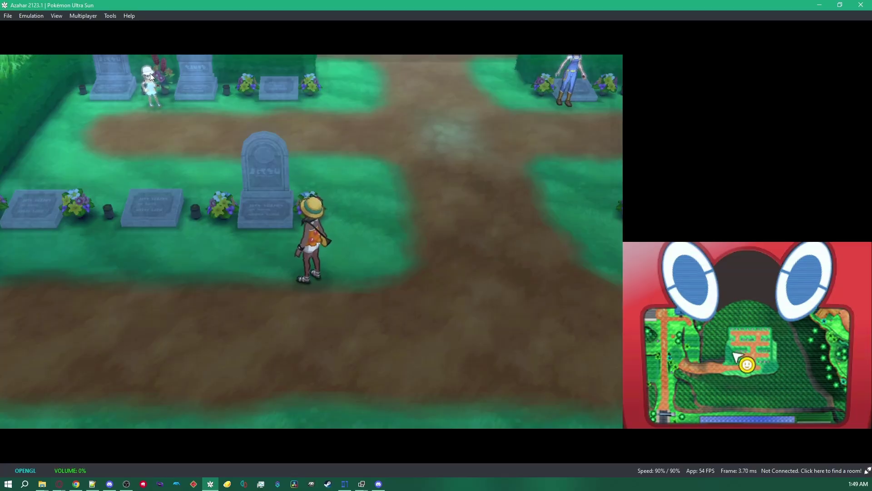
{"action": "key", "text": "Left"}
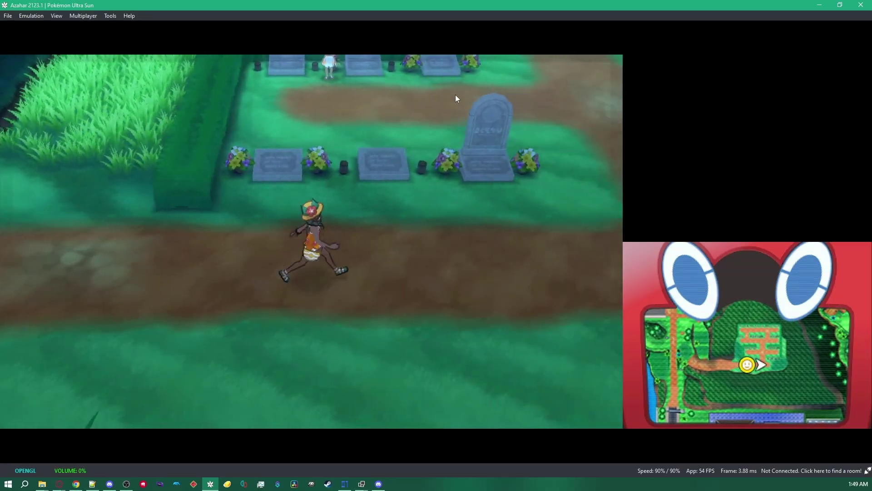
{"action": "key", "text": "Up"}
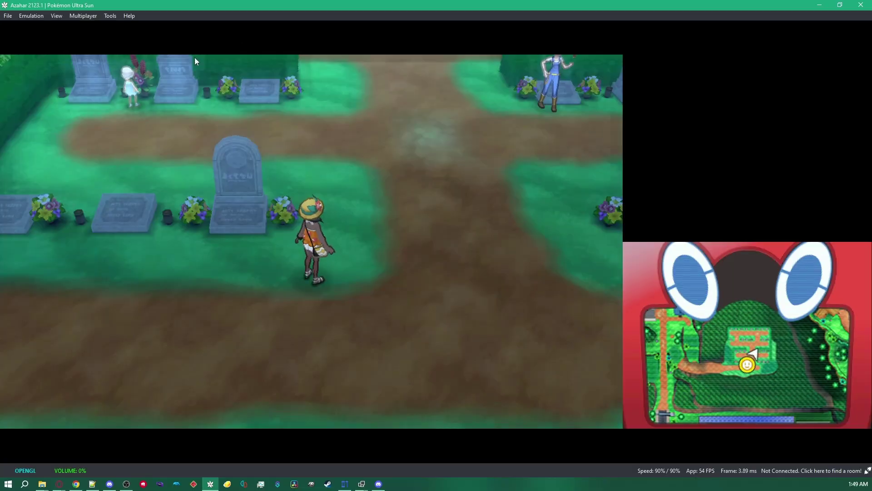
{"action": "key", "text": "Left"}
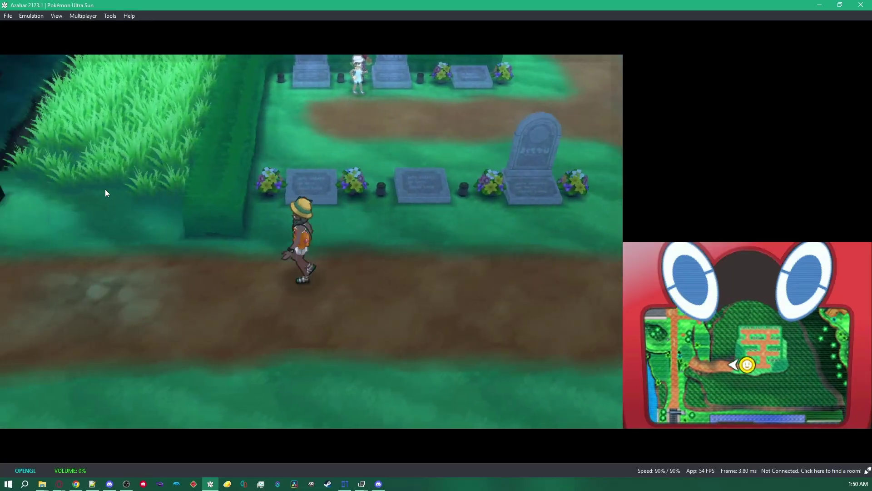
{"action": "key", "text": "Up"}
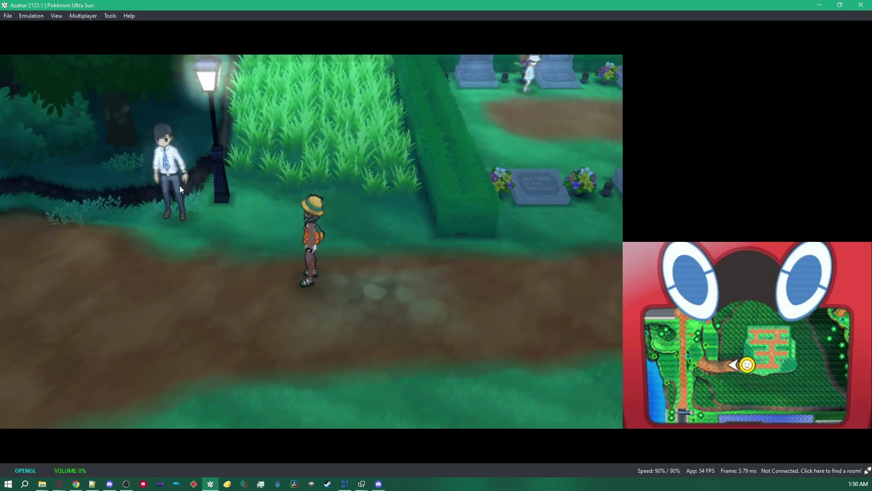
{"action": "key", "text": "Right"}
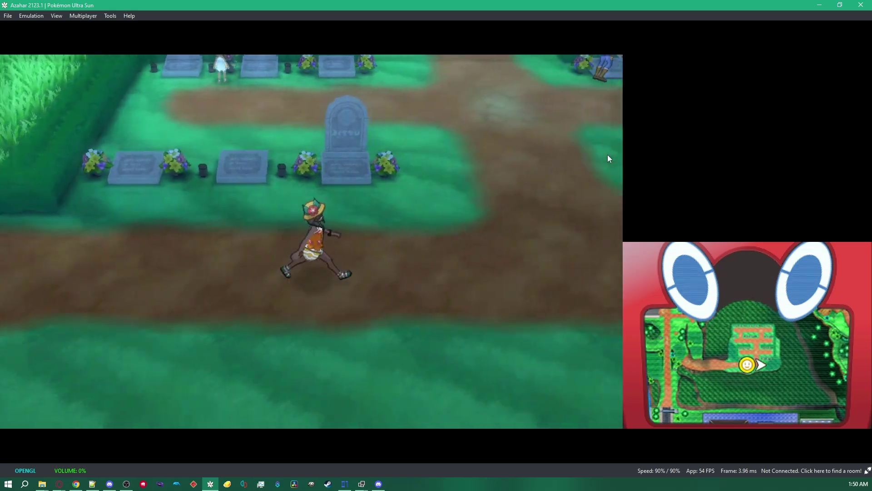
{"action": "key", "text": "Up"}
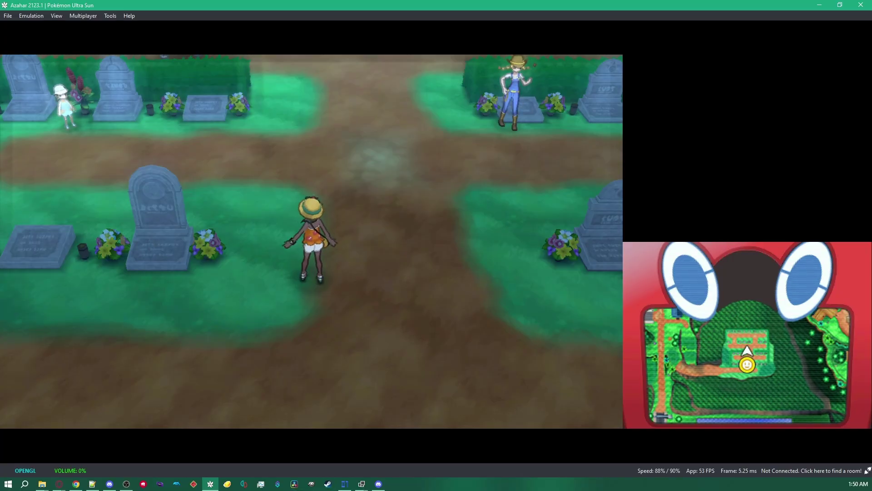
- Switch to ImHex and inspect the unhighlighted data below the trainer records, selecting the byte at 0x127
{"action": "key", "text": "alt+Tab"}
{"action": "scroll", "coordinate": [219, 176], "scroll_direction": "down", "scroll_amount": 3}
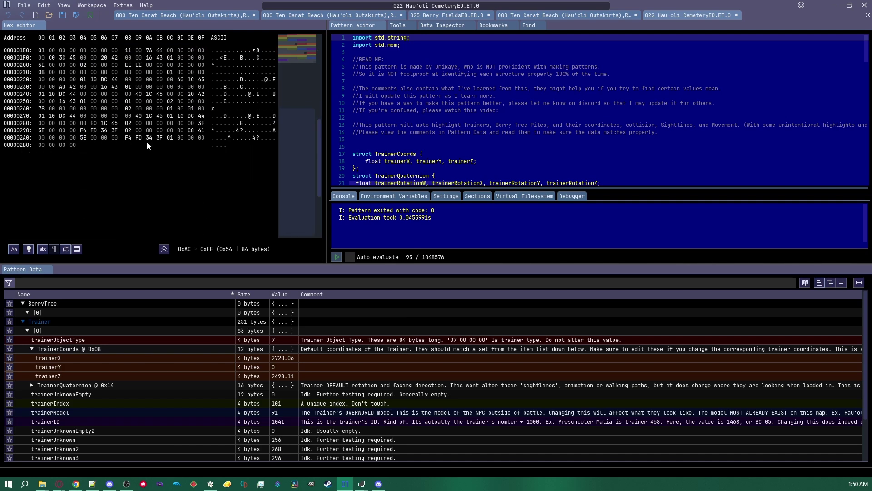
{"action": "left_click", "coordinate": [123, 145]}
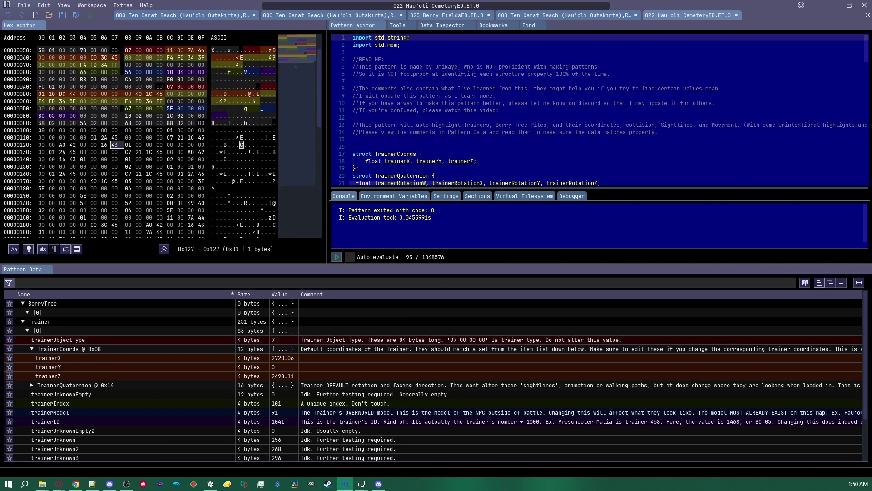
- Switch back to Azahar, pause the emulation and minimize the emulator window
{"action": "key", "text": "alt+Tab"}
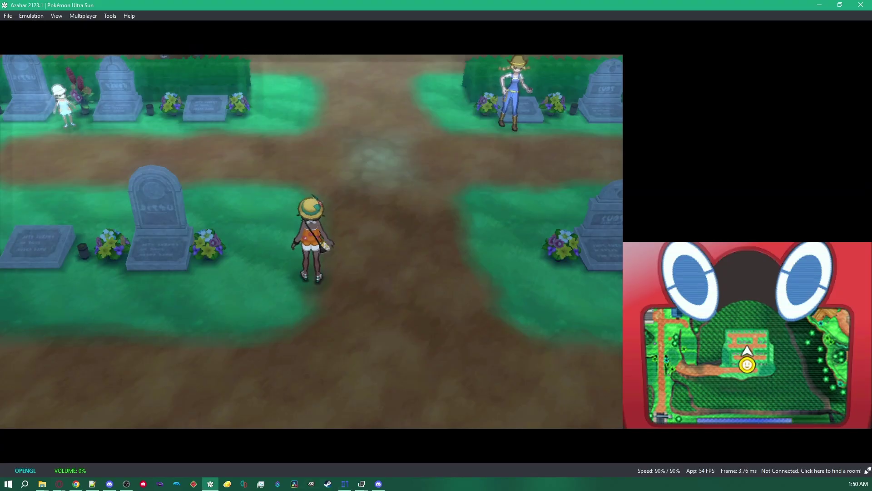
{"action": "left_click", "coordinate": [30, 15]}
{"action": "left_click", "coordinate": [46, 26]}
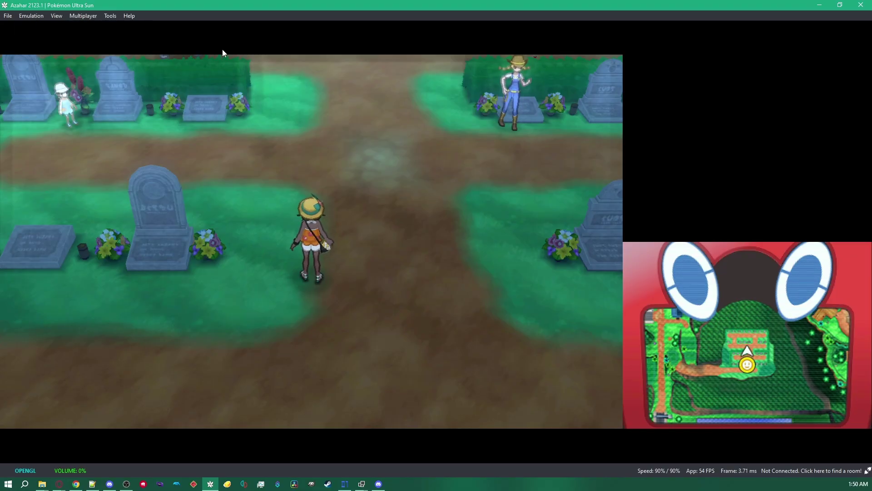
{"action": "left_click", "coordinate": [819, 5]}
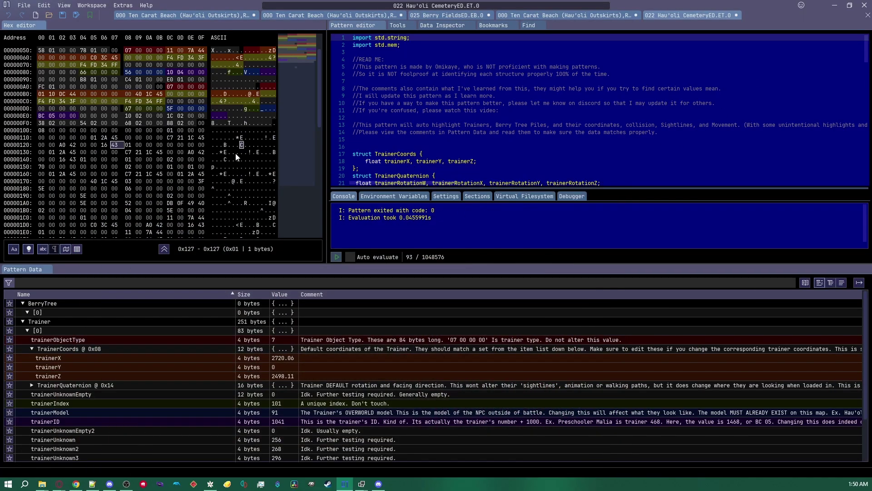
- Select the 20 bytes at 0x100–0x113 and read the pattern file's comments on trainer movement, sightlines and animations
{"action": "left_click", "coordinate": [127, 145]}
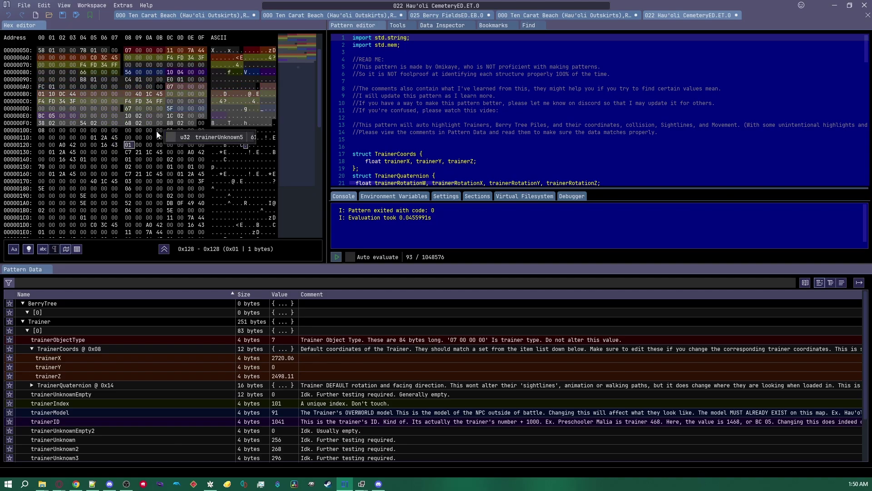
{"action": "left_click_drag", "start_coordinate": [44, 132], "coordinate": [73, 138]}
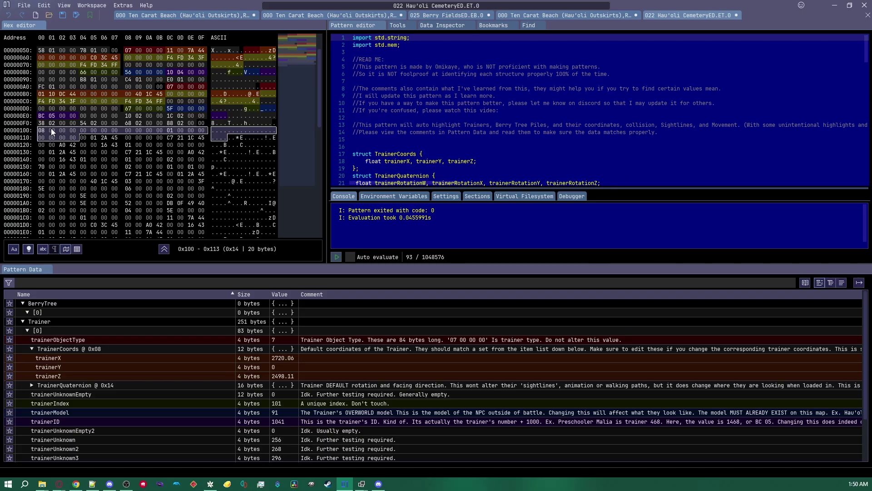
{"action": "scroll", "coordinate": [442, 164], "scroll_direction": "down", "scroll_amount": 15}
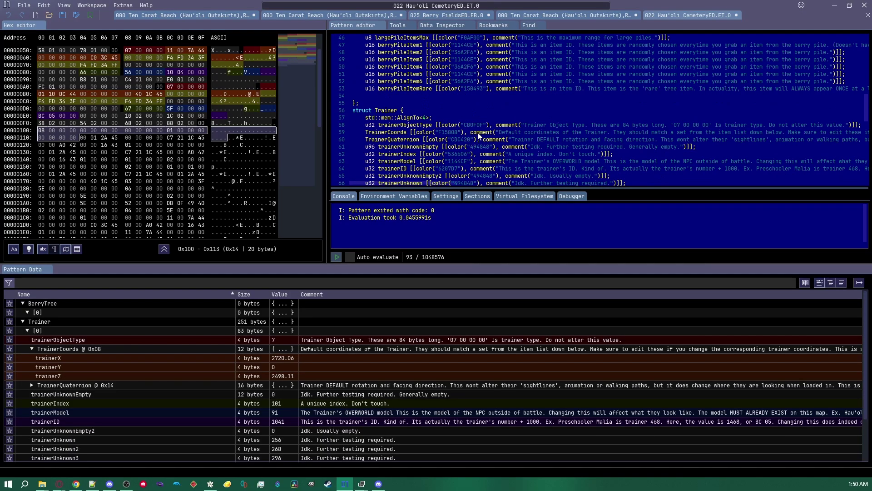
{"action": "scroll", "coordinate": [492, 121], "scroll_direction": "down", "scroll_amount": 3}
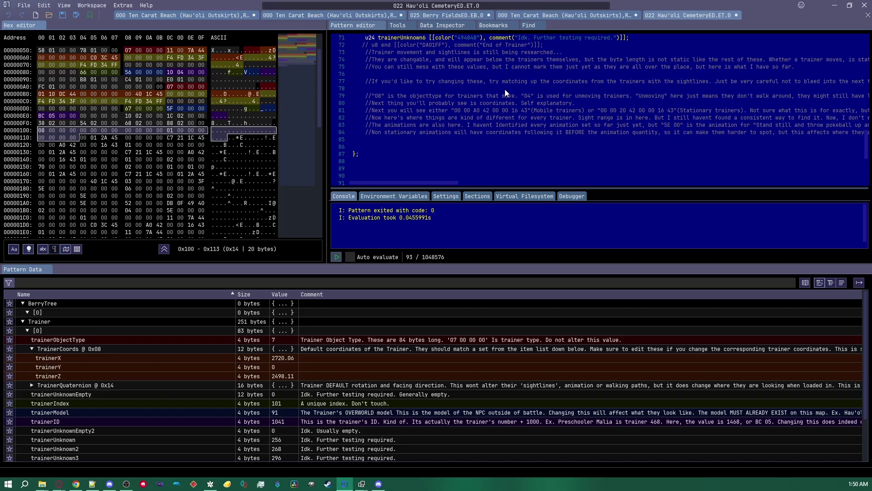
{"action": "scroll", "coordinate": [463, 92], "scroll_direction": "up", "scroll_amount": 9}
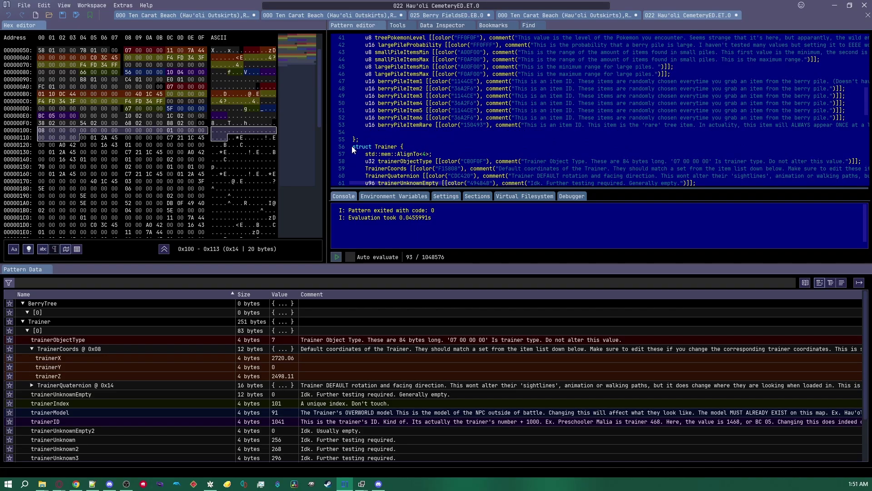
{"action": "scroll", "coordinate": [409, 141], "scroll_direction": "down", "scroll_amount": 6}
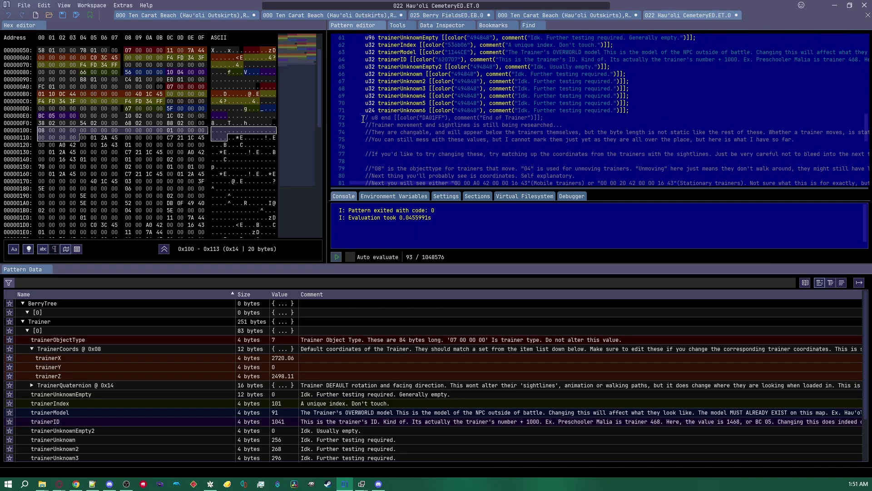
{"action": "left_click_drag", "start_coordinate": [363, 119], "coordinate": [783, 177]}
{"action": "scroll", "coordinate": [749, 168], "scroll_direction": "down", "scroll_amount": 2}
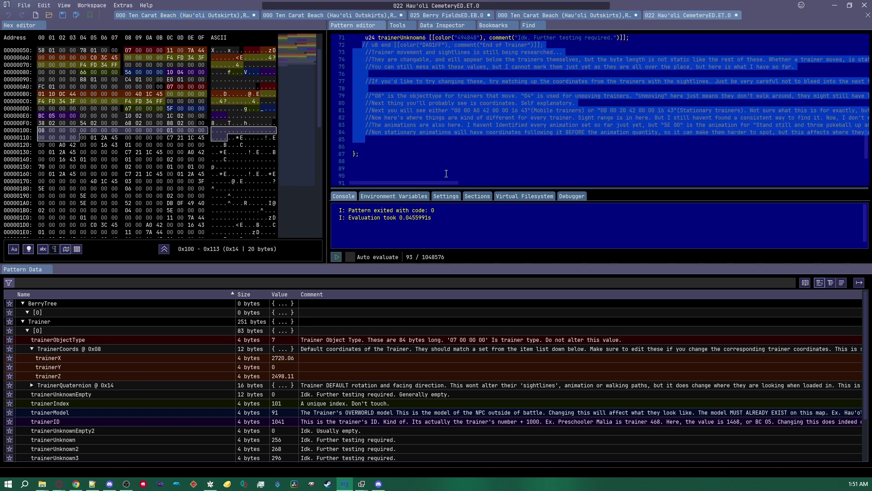
{"action": "scroll", "coordinate": [565, 128], "scroll_direction": "up", "scroll_amount": 2}
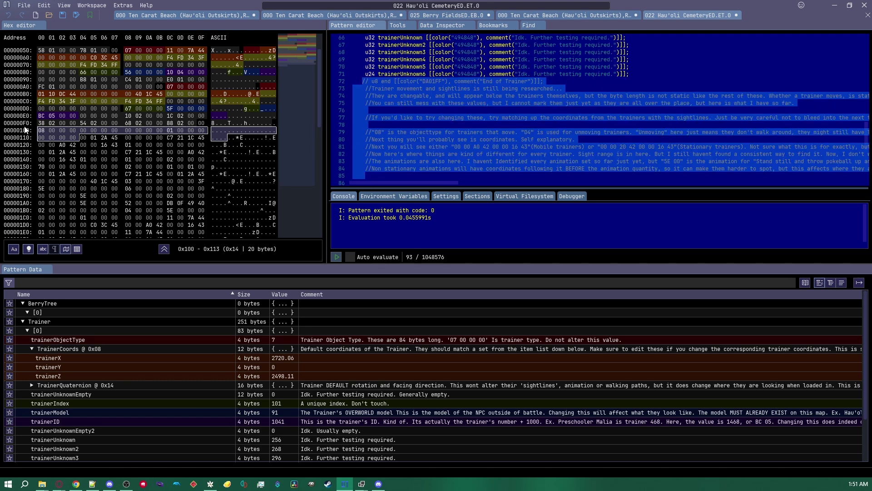
{"action": "left_click", "coordinate": [552, 117]}
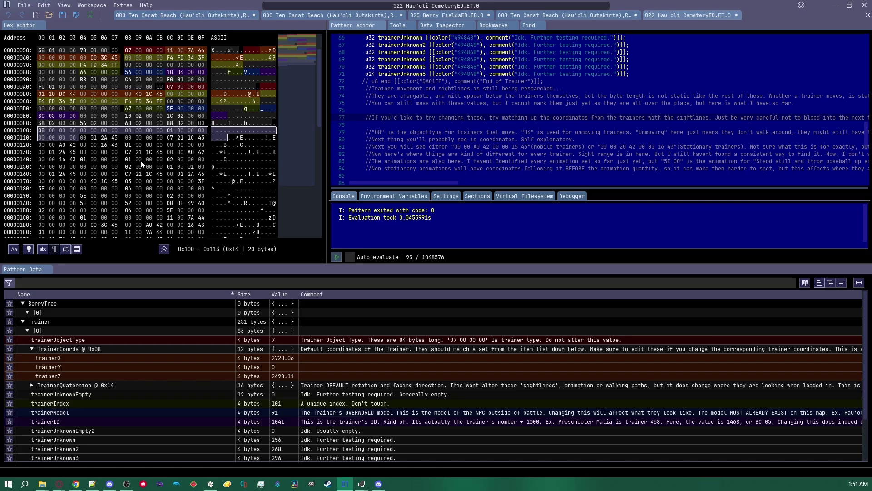
- Select the moving trainer's movement data at 0x100–0x1B7, checking its end against the 4 bytes starting at 0x1B8
{"action": "left_click_drag", "start_coordinate": [46, 133], "coordinate": [75, 182]}
{"action": "scroll", "coordinate": [170, 150], "scroll_direction": "down", "scroll_amount": 2}
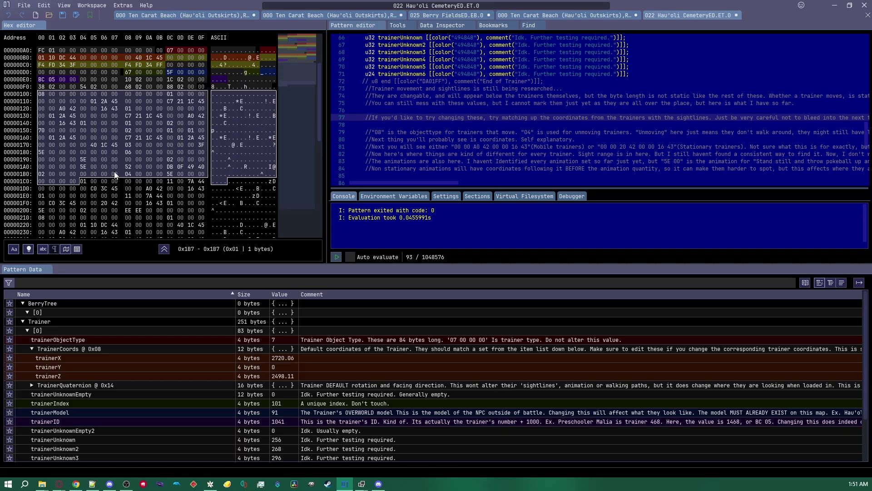
{"action": "left_click_drag", "start_coordinate": [113, 171], "coordinate": [40, 94]}
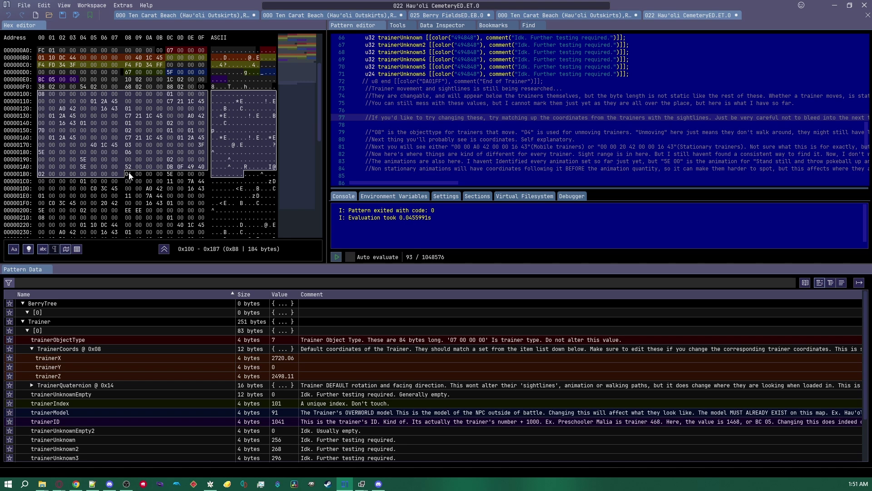
{"action": "left_click_drag", "start_coordinate": [131, 175], "coordinate": [159, 178]}
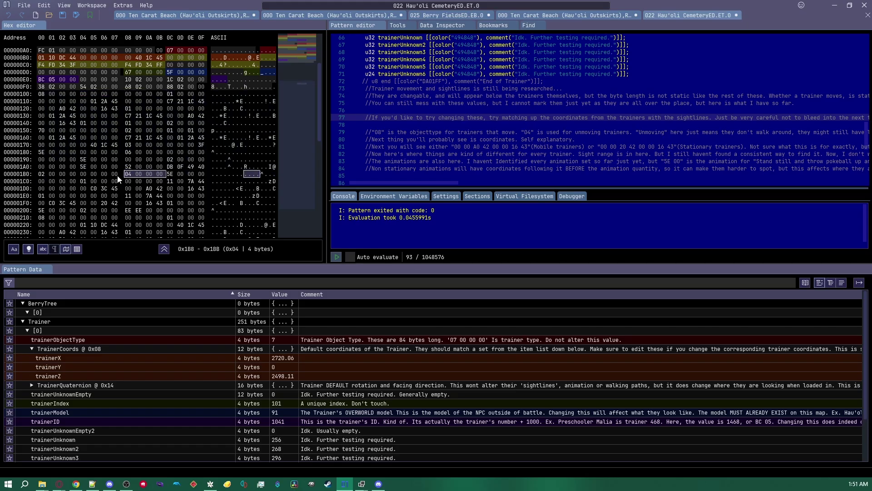
{"action": "left_click_drag", "start_coordinate": [117, 176], "coordinate": [43, 93]}
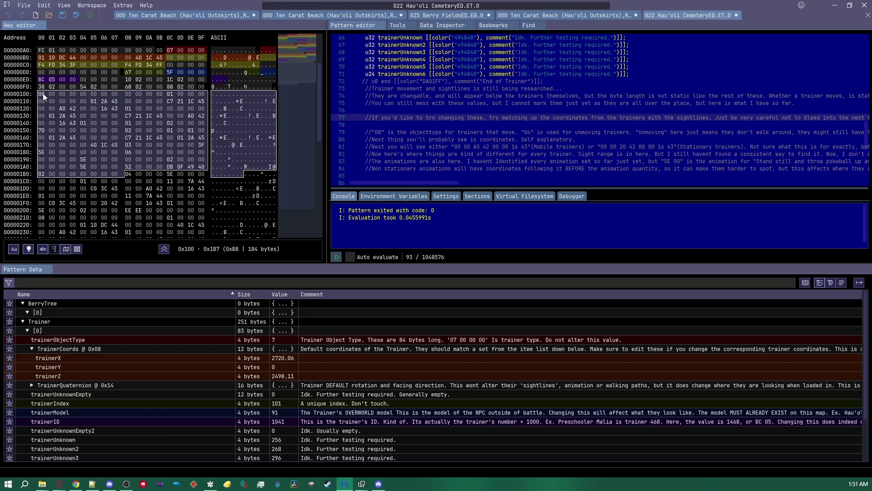
{"action": "scroll", "coordinate": [114, 113], "scroll_direction": "down", "scroll_amount": 3}
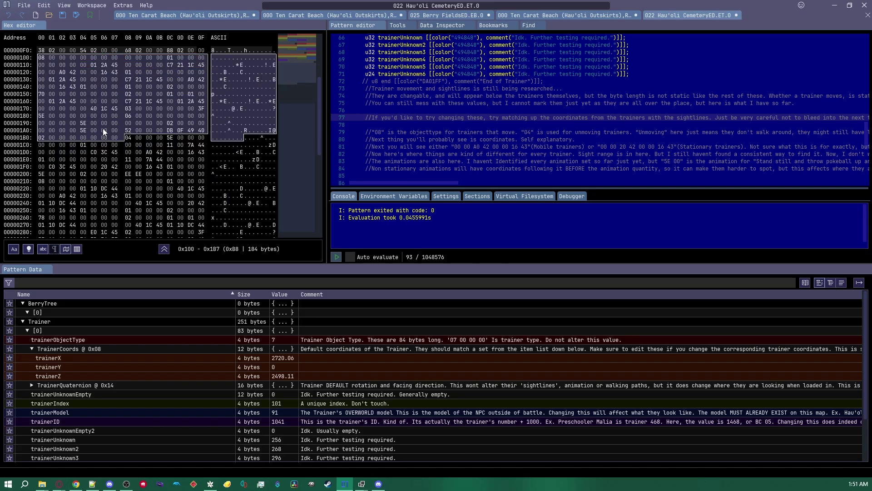
- Inspect the data after the first movement block, selecting 0x238–0x2AC and the stationary trainer's block at 0x1B8–0x237
{"action": "mouse_move", "coordinate": [128, 138]}
{"action": "left_mouse_down"}
{"action": "mouse_move", "coordinate": [128, 159]}
{"action": "mouse_move", "coordinate": [150, 167]}
{"action": "mouse_move", "coordinate": [97, 184]}
{"action": "mouse_move", "coordinate": [117, 168]}
{"action": "mouse_move", "coordinate": [117, 192]}
{"action": "mouse_move", "coordinate": [109, 136]}
{"action": "mouse_move", "coordinate": [41, 128]}
{"action": "mouse_move", "coordinate": [123, 127]}
{"action": "left_mouse_up"}
{"action": "scroll", "coordinate": [117, 191], "scroll_direction": "down", "scroll_amount": 2}
{"action": "left_click", "coordinate": [54, 138]}
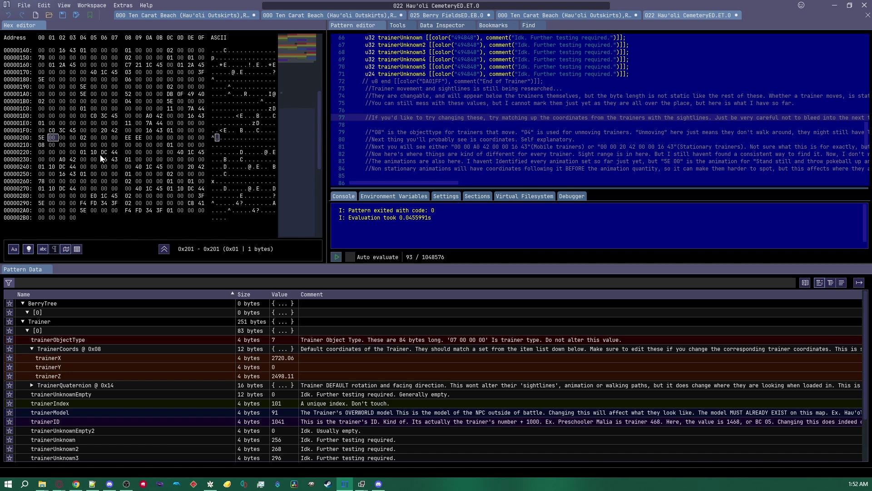
{"action": "left_click_drag", "start_coordinate": [125, 160], "coordinate": [175, 213]}
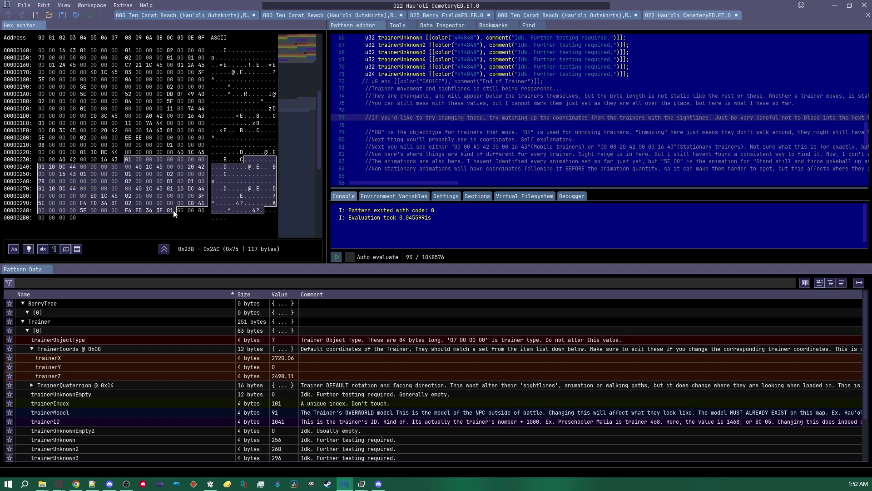
{"action": "scroll", "coordinate": [159, 180], "scroll_direction": "up", "scroll_amount": 2}
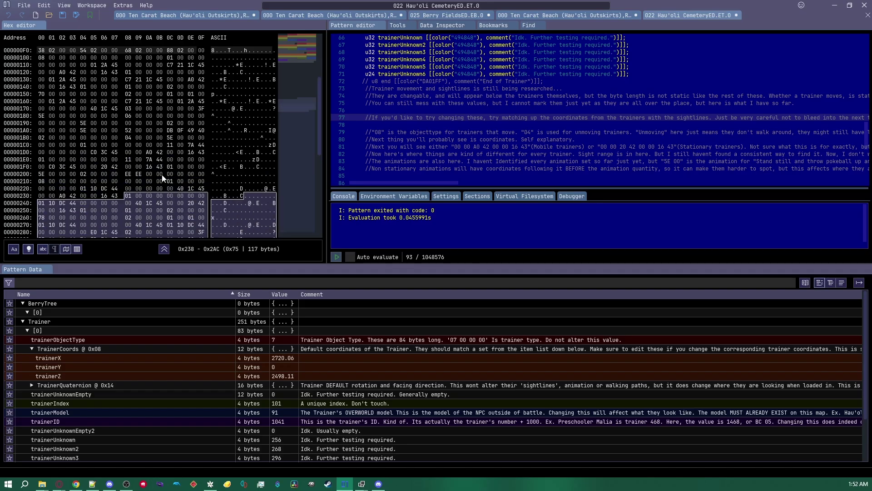
{"action": "left_click_drag", "start_coordinate": [116, 196], "coordinate": [131, 141]}
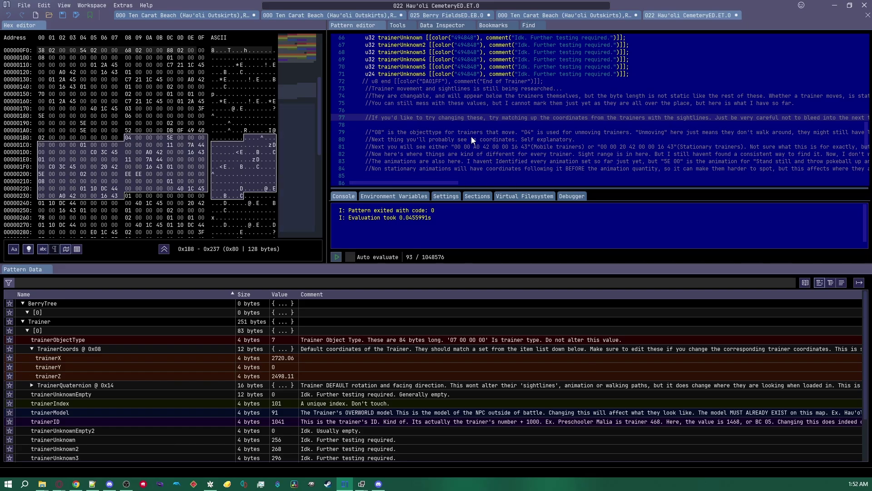
- Highlight and read the pattern file's comments on object type "08" for moving trainers and "04" for unmoving trainers
{"action": "left_click_drag", "start_coordinate": [376, 132], "coordinate": [465, 130]}
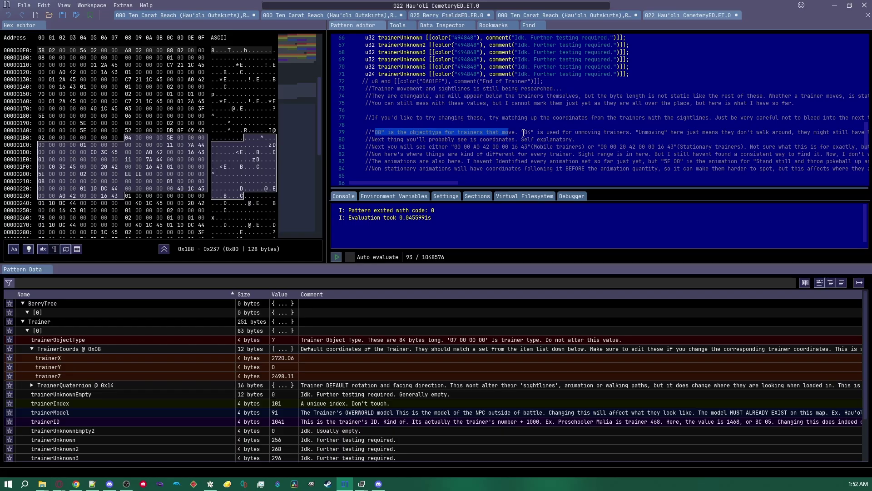
{"action": "left_click_drag", "start_coordinate": [523, 132], "coordinate": [643, 141]}
{"action": "scroll", "coordinate": [642, 145], "scroll_direction": "right", "scroll_amount": 10}
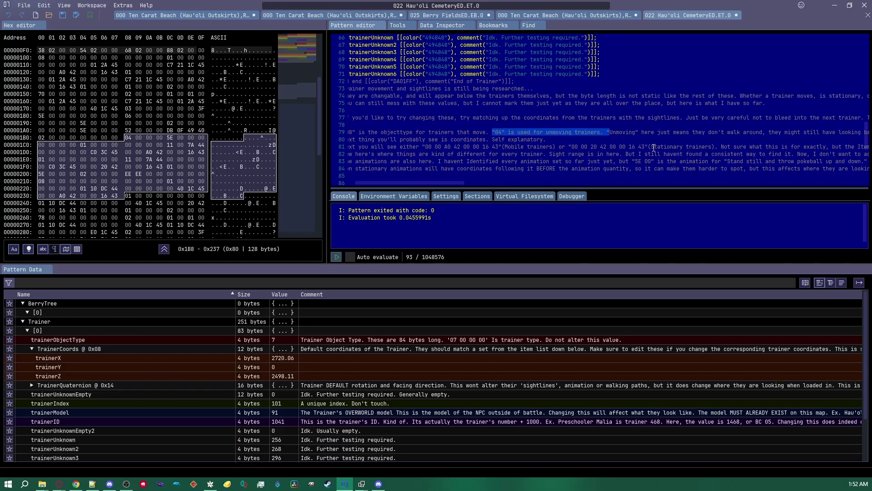
{"action": "scroll", "coordinate": [691, 147], "scroll_direction": "right", "scroll_amount": 3}
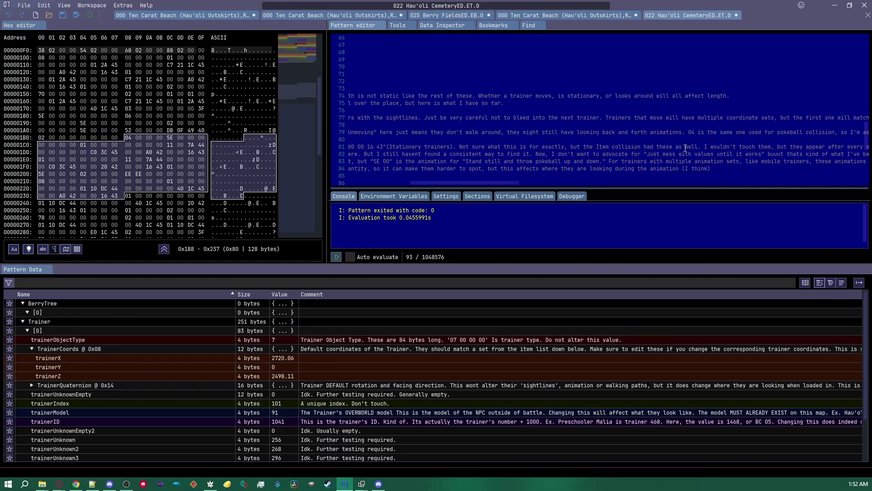
{"action": "left_click", "coordinate": [470, 180]}
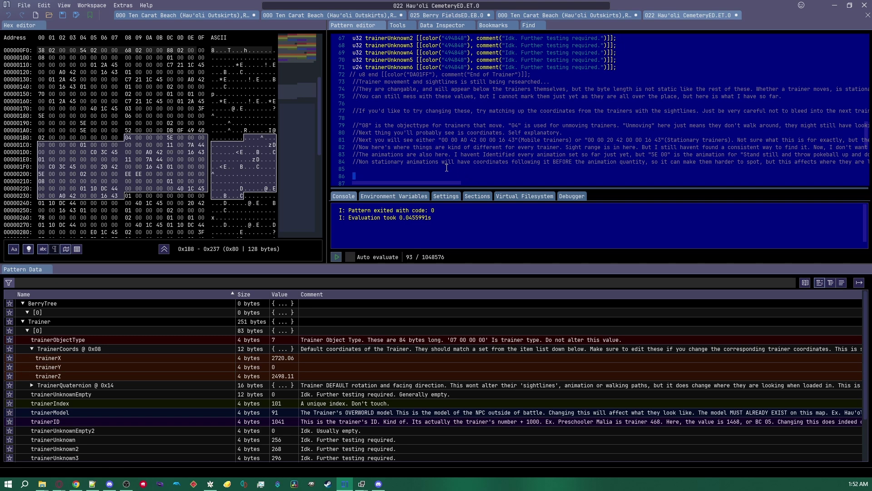
- Select the 5E byte at 0x1BC and read the pattern comment on the "5E 00" animation
{"action": "left_click", "coordinate": [170, 139]}
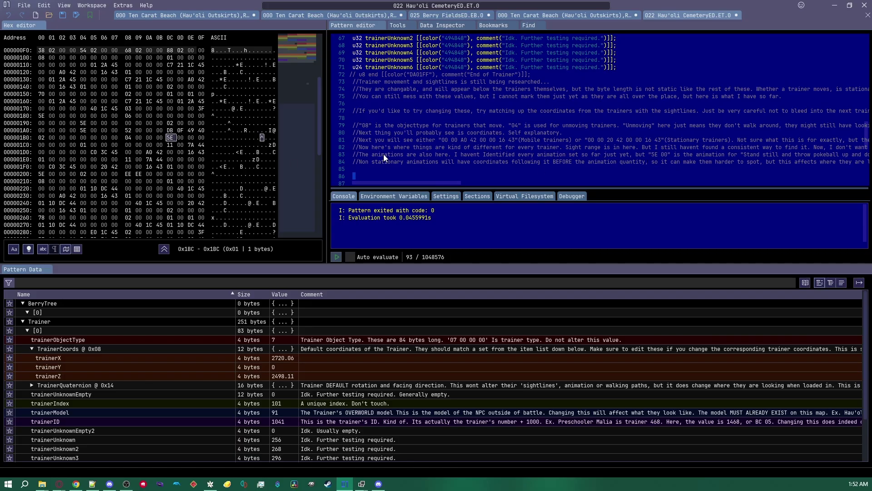
{"action": "left_click_drag", "start_coordinate": [366, 154], "coordinate": [668, 156]}
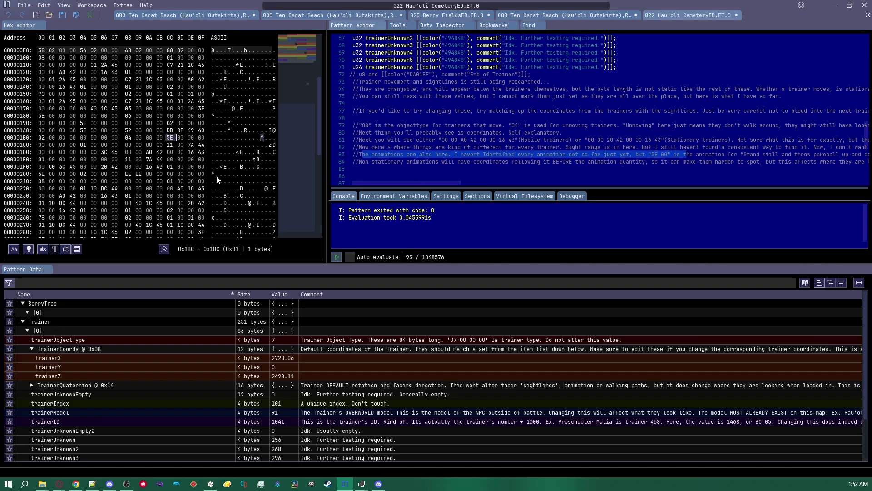
{"action": "left_click_drag", "start_coordinate": [439, 182], "coordinate": [478, 182]}
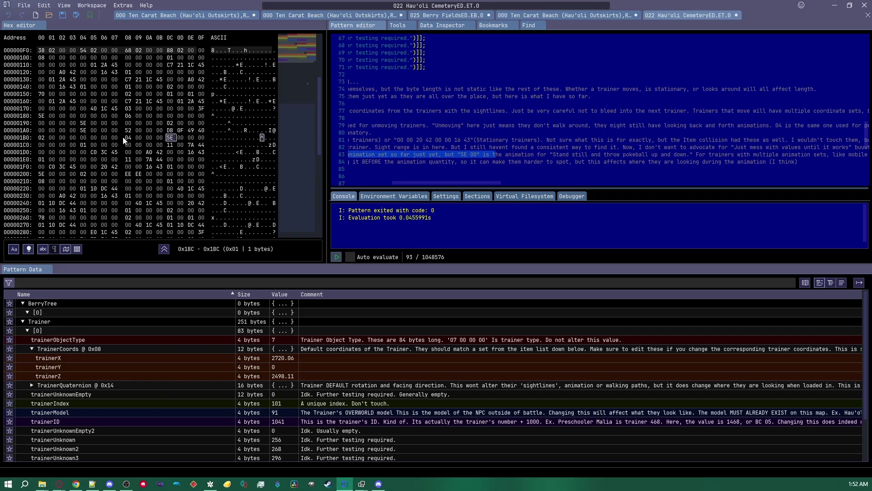
- Compare the stationary block at 0x1B8–0x218 with the moving trainer's data at 0x100–0x174 and 0x10C–0x1A8, ending on byte 0x10C
{"action": "left_click_drag", "start_coordinate": [128, 138], "coordinate": [127, 187]}
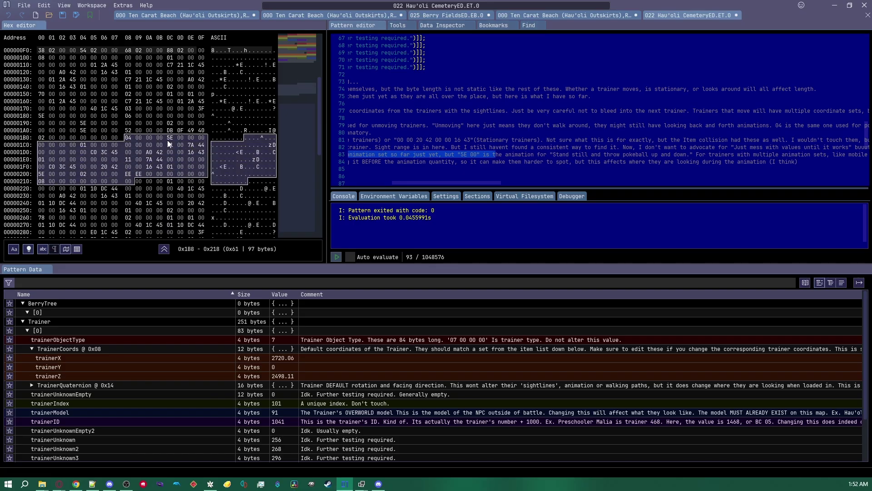
{"action": "scroll", "coordinate": [171, 97], "scroll_direction": "up", "scroll_amount": 2}
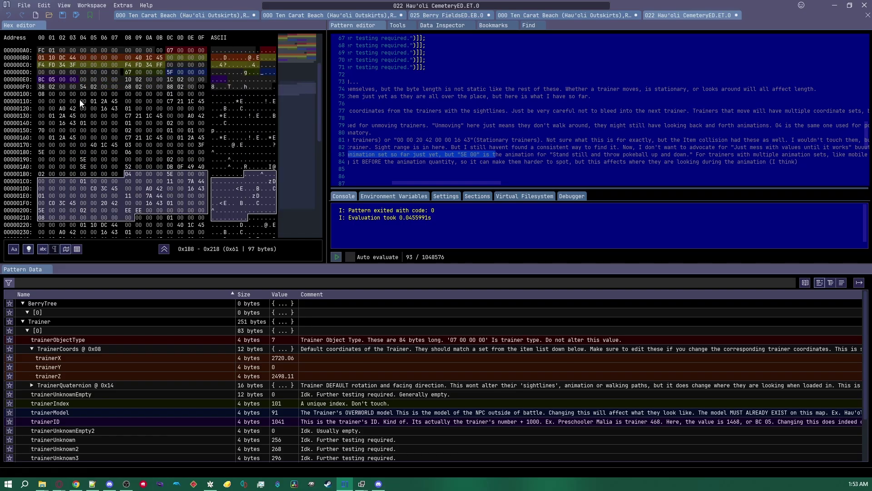
{"action": "left_click_drag", "start_coordinate": [41, 94], "coordinate": [84, 145]}
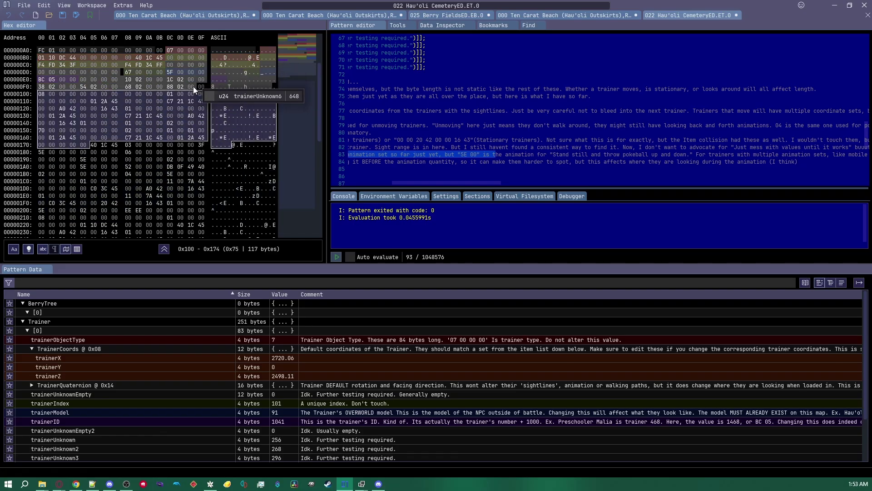
{"action": "left_click_drag", "start_coordinate": [168, 94], "coordinate": [250, 124]}
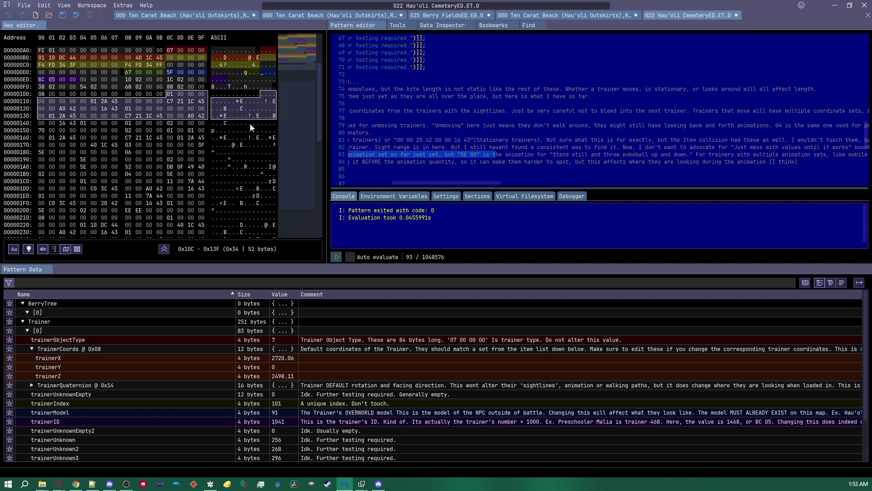
{"action": "left_click_drag", "start_coordinate": [170, 95], "coordinate": [133, 169]}
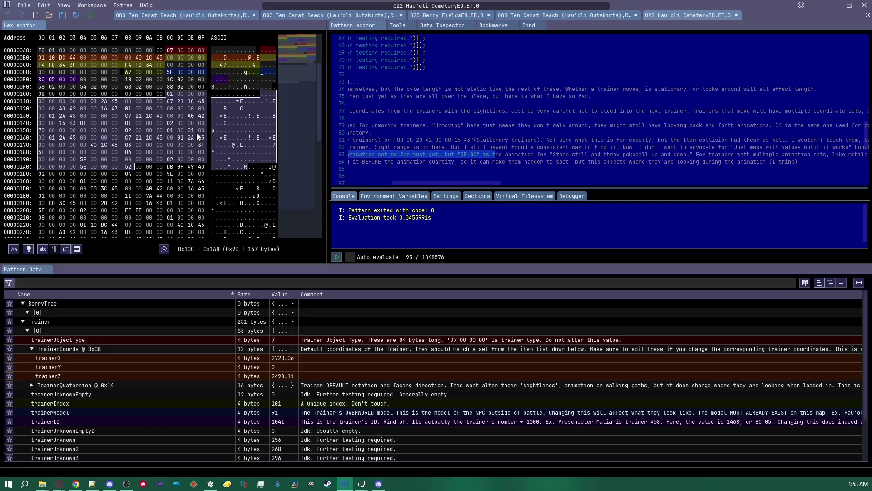
{"action": "left_click_drag", "start_coordinate": [171, 102], "coordinate": [176, 110]}
{"action": "left_click", "coordinate": [167, 95]}
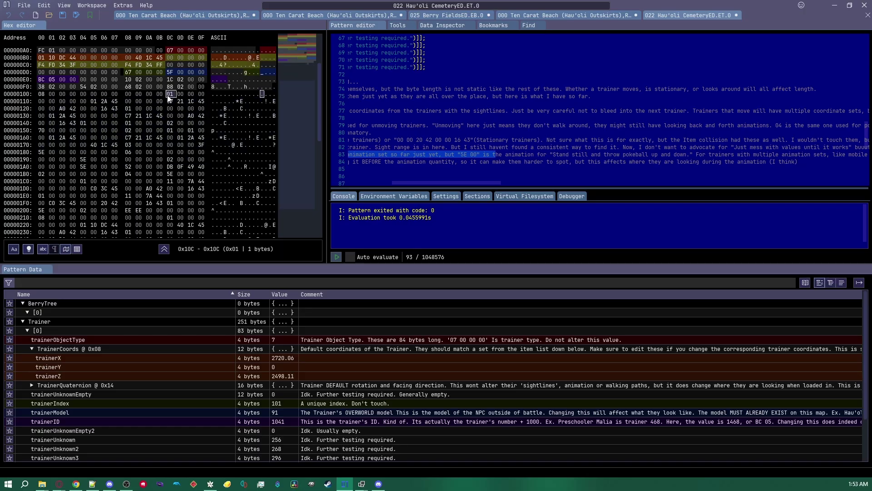
- Match the first trainer's trainerX value at 0x08–0x0B to the repeated coordinate sets at 0x114–0x11F and 0x130–0x13B
{"action": "scroll", "coordinate": [169, 109], "scroll_direction": "up", "scroll_amount": 3}
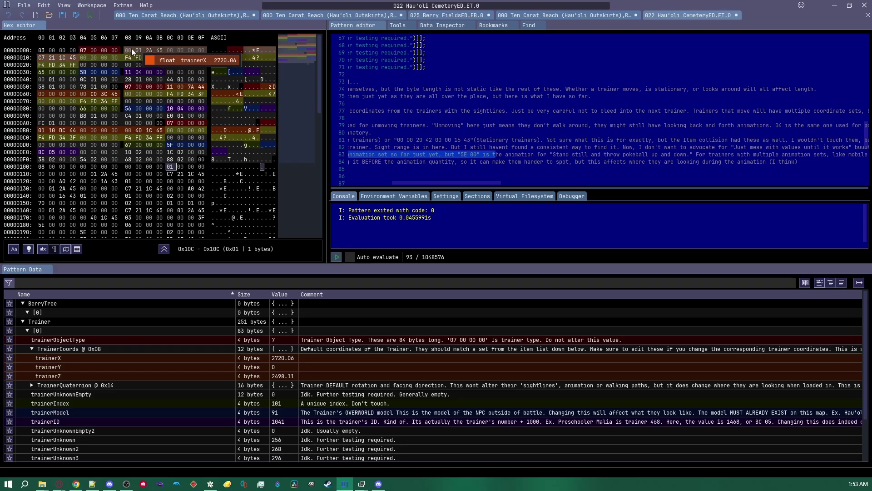
{"action": "left_click", "coordinate": [132, 48]}
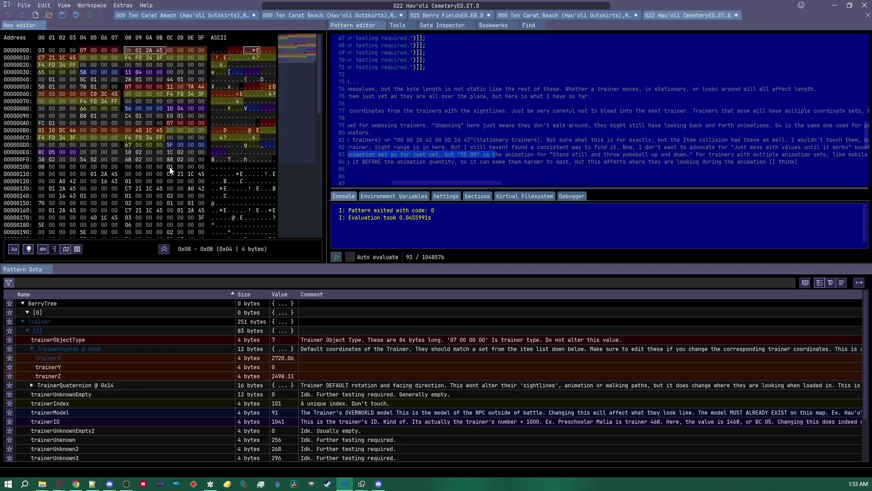
{"action": "left_click_drag", "start_coordinate": [170, 174], "coordinate": [206, 176]}
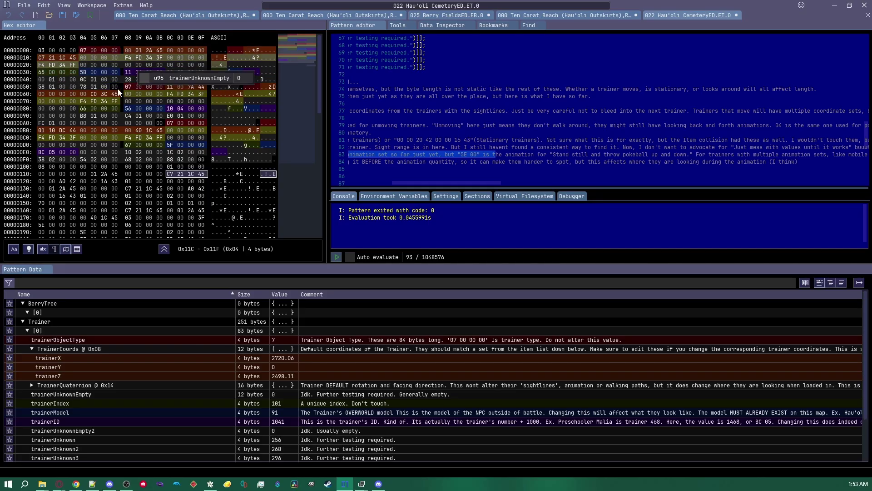
{"action": "left_click_drag", "start_coordinate": [83, 173], "coordinate": [203, 175]}
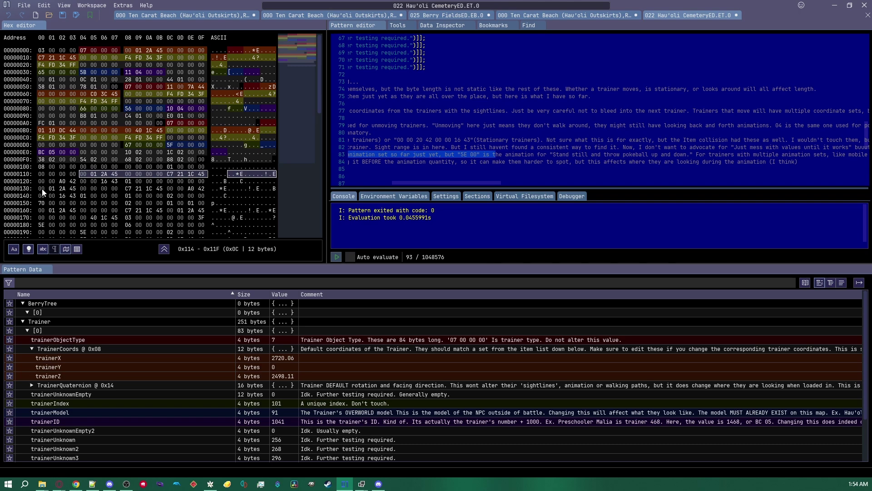
{"action": "left_click_drag", "start_coordinate": [42, 188], "coordinate": [161, 189]}
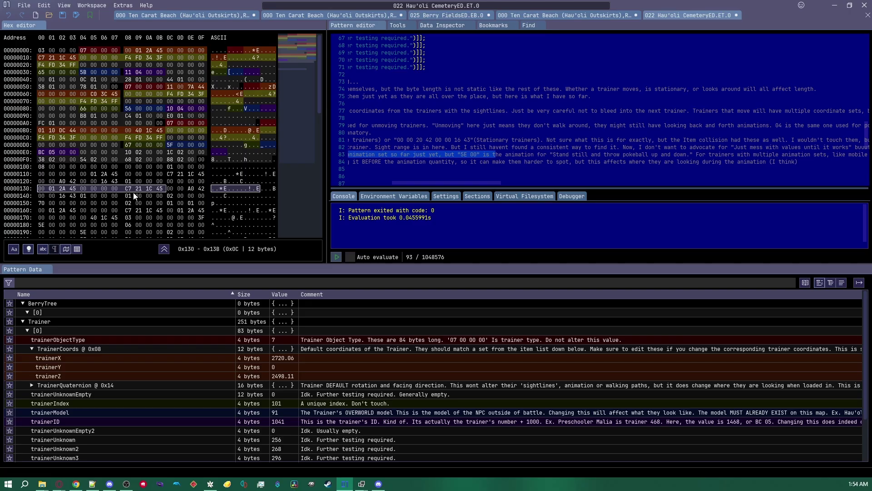
- Inspect the single bytes after the second coordinate set, at 0x150, 0x158, 0x148 and 0x14C
{"action": "scroll", "coordinate": [123, 192], "scroll_direction": "down", "scroll_amount": 1}
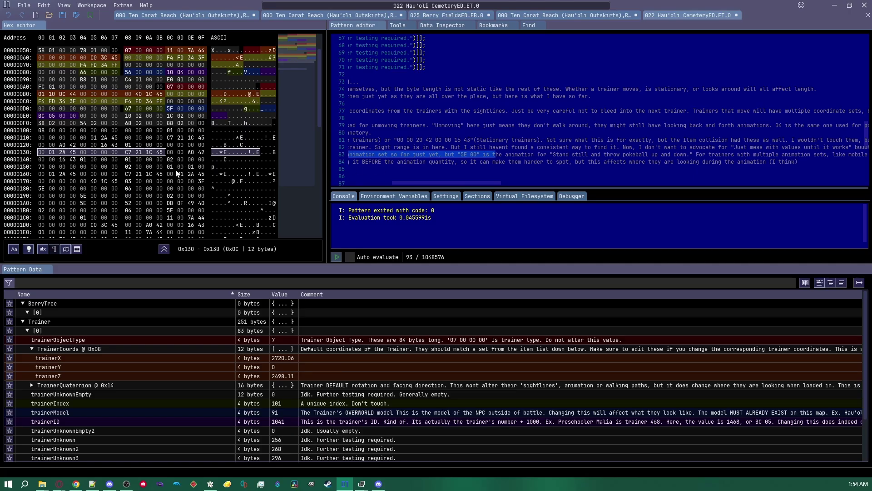
{"action": "left_click", "coordinate": [41, 167]}
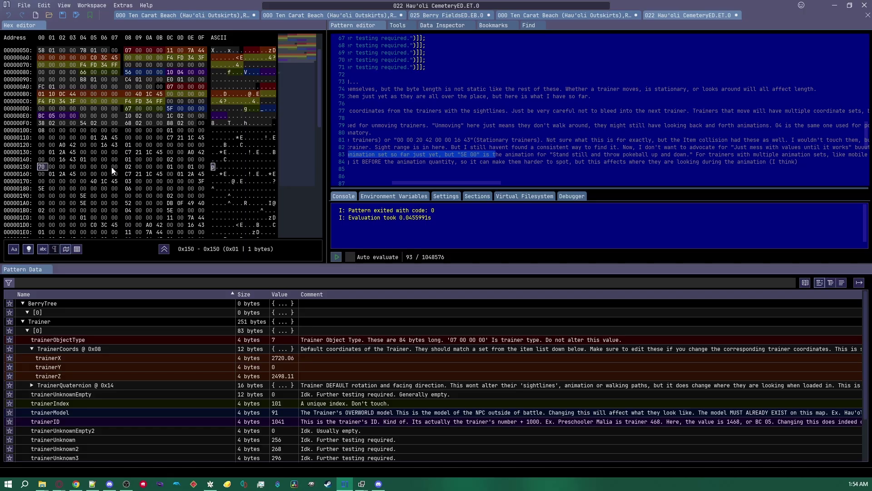
{"action": "left_click", "coordinate": [129, 168]}
{"action": "left_click", "coordinate": [129, 159]}
{"action": "left_click", "coordinate": [177, 160]}
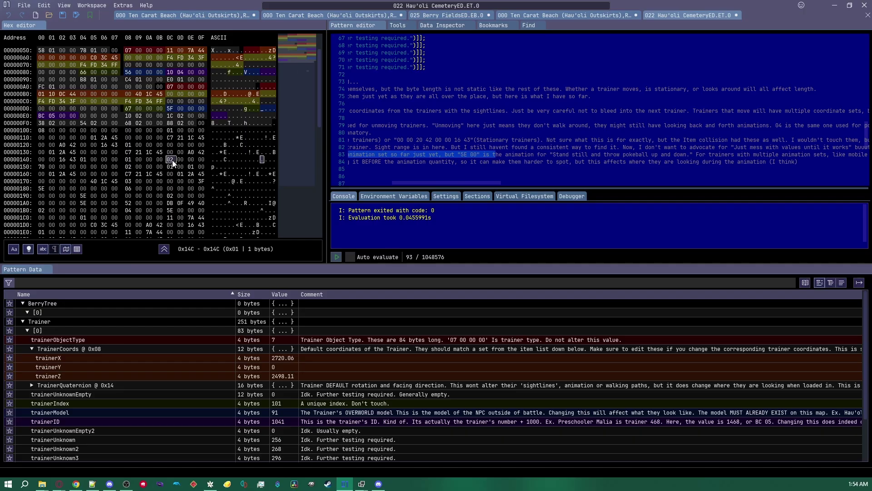
{"action": "left_click", "coordinate": [129, 167]}
- Select the coordinates at 0x161–0x16B and the next coordinate set at 0x16C–0x177, and inspect the byte at 0x178
{"action": "left_click_drag", "start_coordinate": [51, 175], "coordinate": [103, 175]}
{"action": "key", "text": "shift+Right"}
{"action": "key", "text": "shift+Right"}
{"action": "key", "text": "shift+Right"}
{"action": "key", "text": "shift+Right"}
{"action": "key", "text": "shift+Right"}
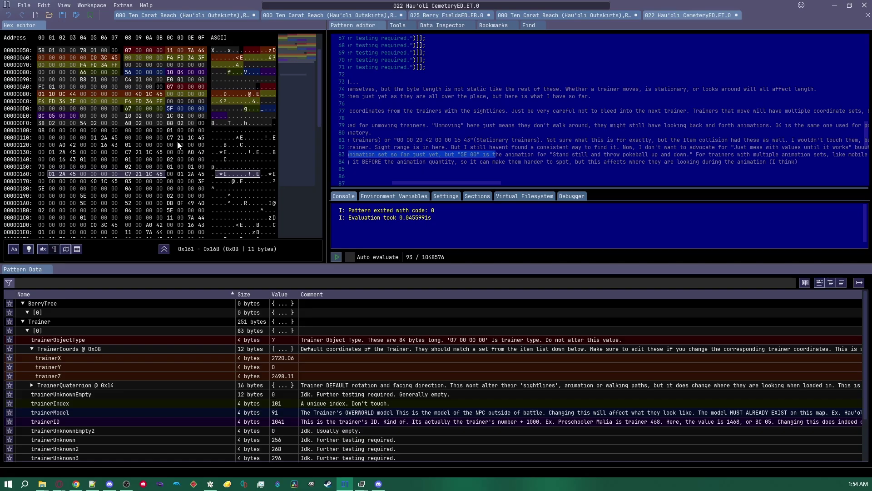
{"action": "left_click_drag", "start_coordinate": [170, 174], "coordinate": [196, 174]}
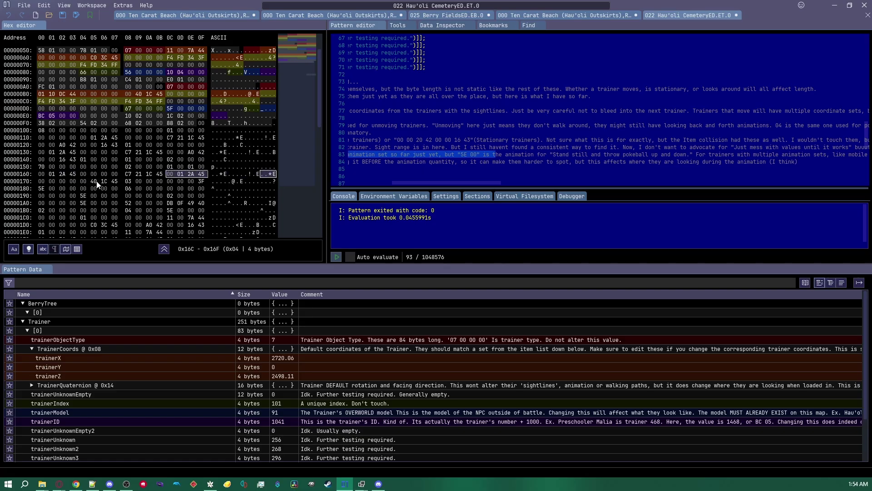
{"action": "left_click_drag", "start_coordinate": [93, 181], "coordinate": [168, 177]}
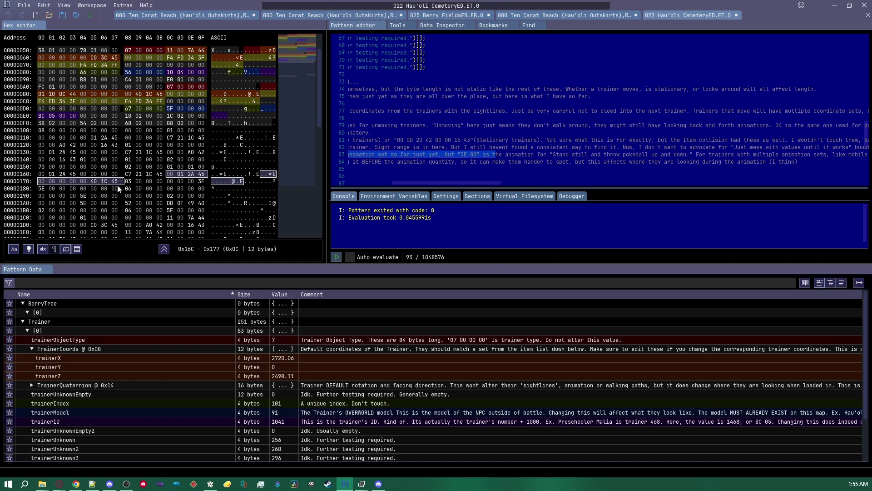
{"action": "scroll", "coordinate": [125, 186], "scroll_direction": "down", "scroll_amount": 1}
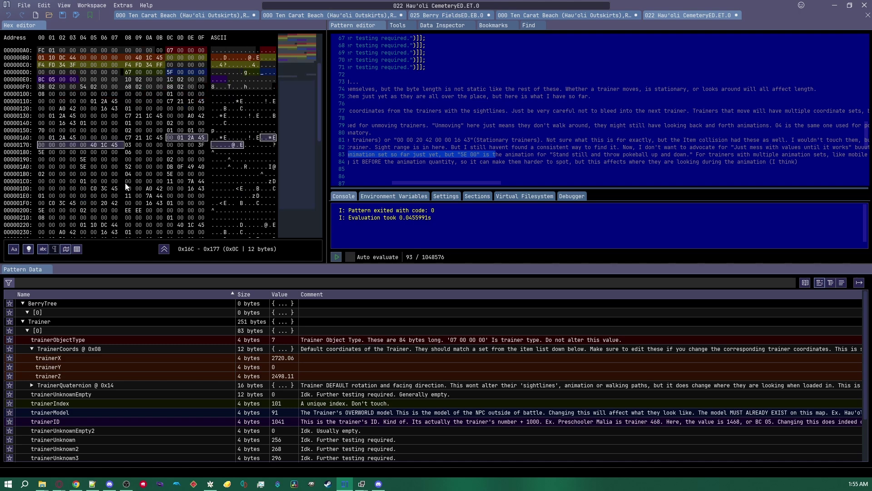
{"action": "left_click", "coordinate": [129, 145]}
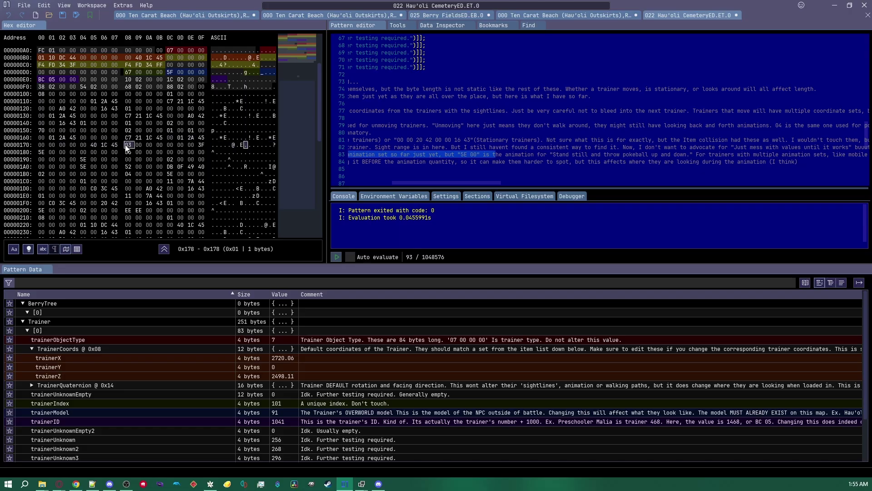
- Switch to the Azahar emulator, resume the game to watch the cemetery trainers' animations, and pause it again
{"action": "left_click", "coordinate": [362, 483]}
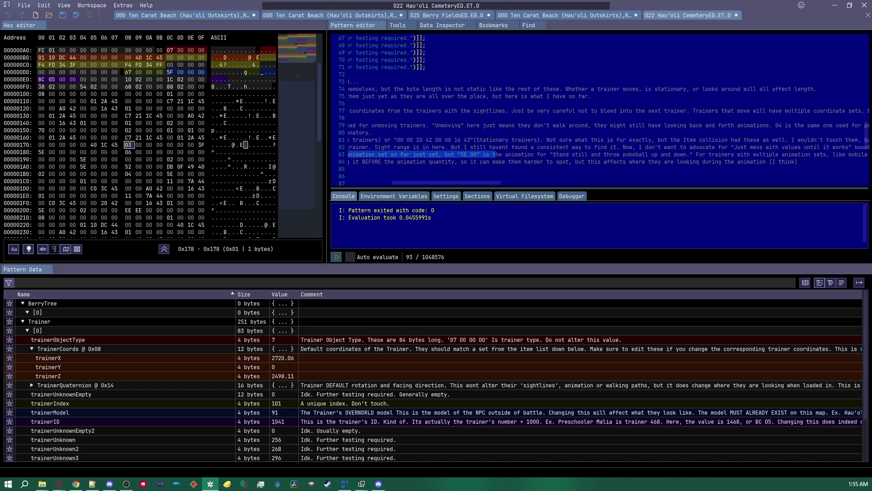
{"action": "left_click", "coordinate": [211, 483]}
{"action": "double_click", "coordinate": [144, 4]}
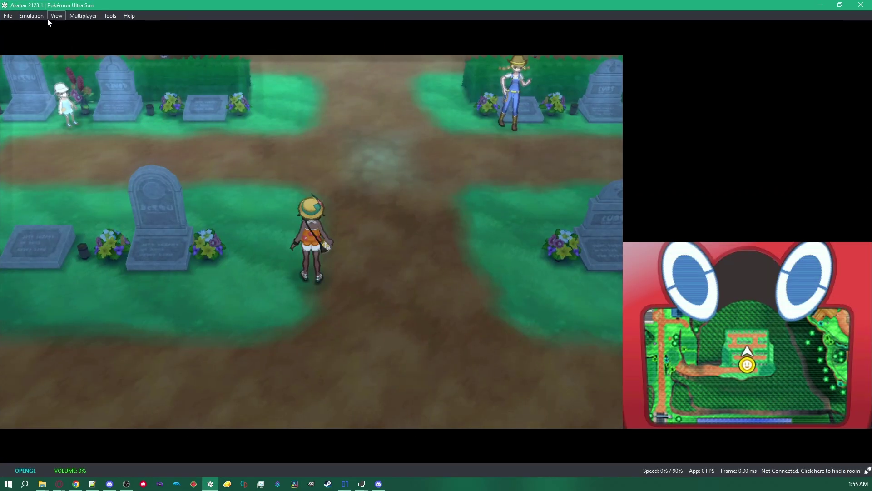
{"action": "left_click", "coordinate": [32, 16]}
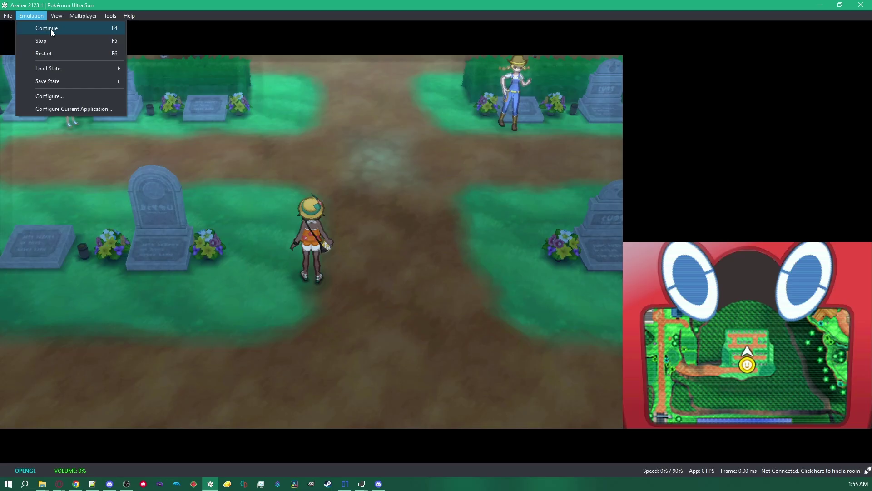
{"action": "left_click", "coordinate": [50, 28]}
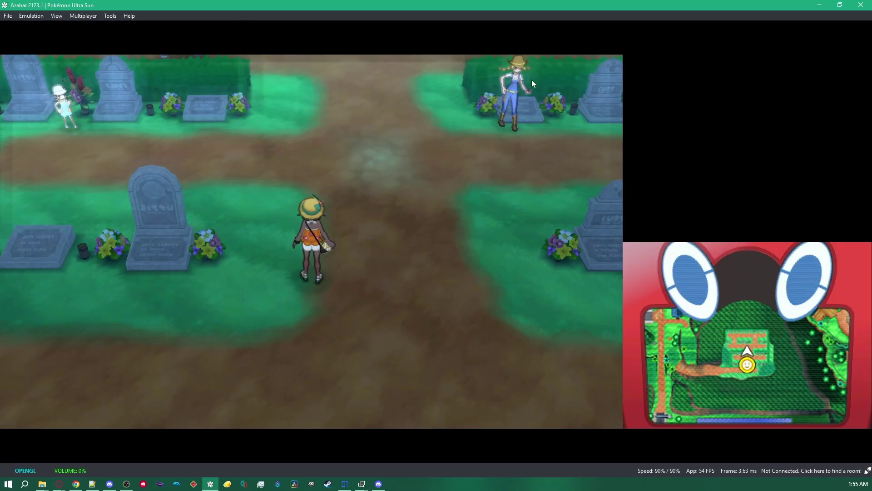
{"action": "left_click", "coordinate": [31, 16]}
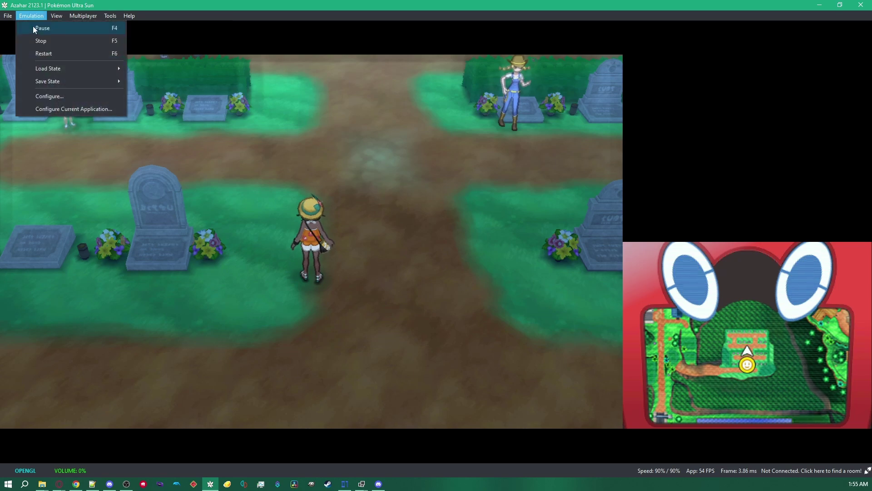
{"action": "key", "text": "Escape"}
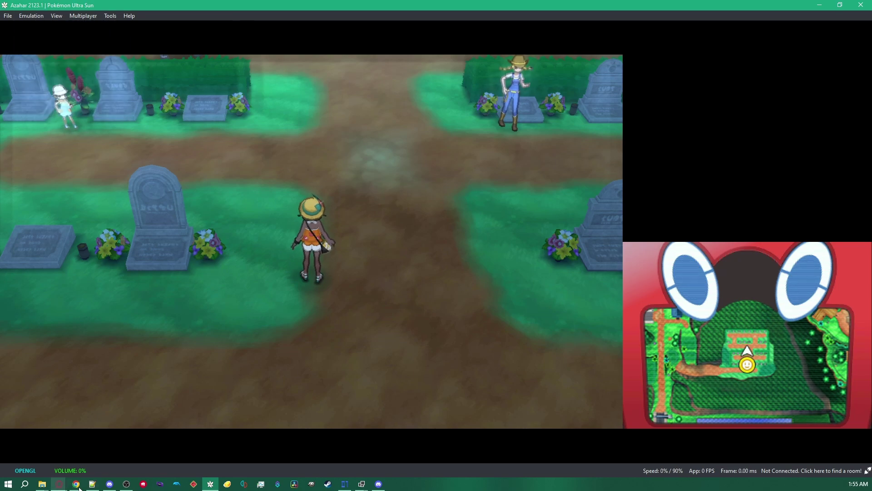
- Switch back to the hex editor and inspect the animation bytes at 0x180–0x187 and the byte at 0x188
{"action": "left_click", "coordinate": [345, 483]}
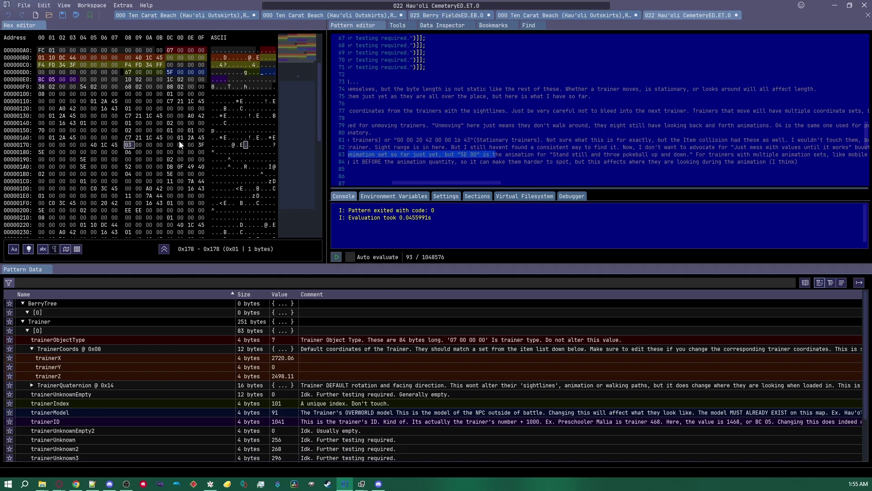
{"action": "left_click", "coordinate": [137, 153]}
{"action": "left_click", "coordinate": [128, 152]}
{"action": "left_click", "coordinate": [41, 154]}
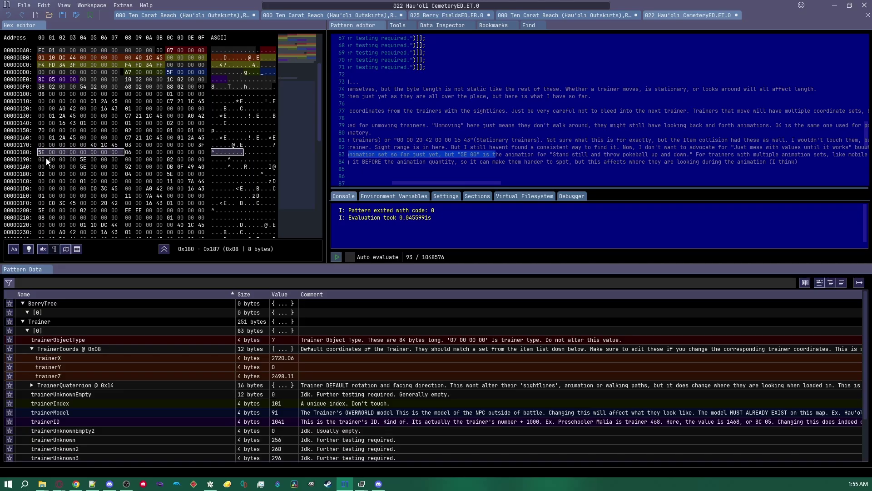
{"action": "left_click_drag", "start_coordinate": [41, 154], "coordinate": [48, 154]}
{"action": "left_click_drag", "start_coordinate": [61, 155], "coordinate": [122, 157]}
{"action": "left_click", "coordinate": [129, 153]}
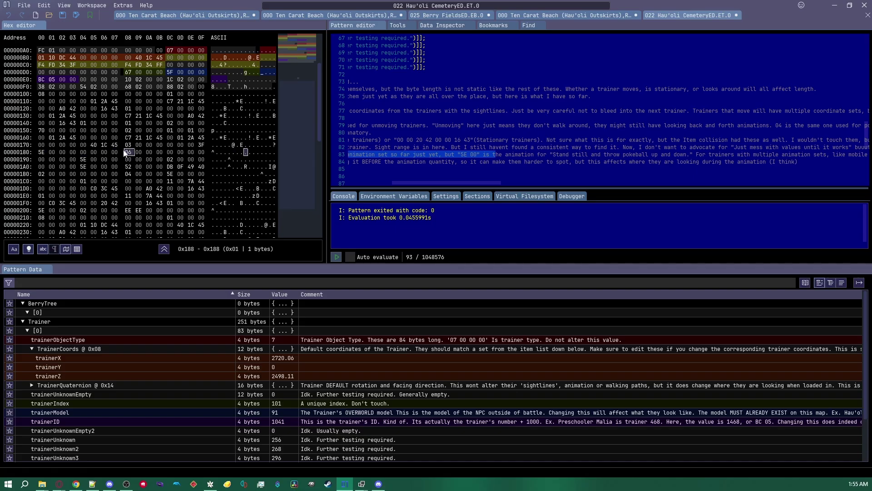
- Inspect the following 5E animation sets at 0x194–0x19C and 0x1A4–0x1A8, ending on byte 0x1A8
{"action": "left_click_drag", "start_coordinate": [83, 160], "coordinate": [169, 160]}
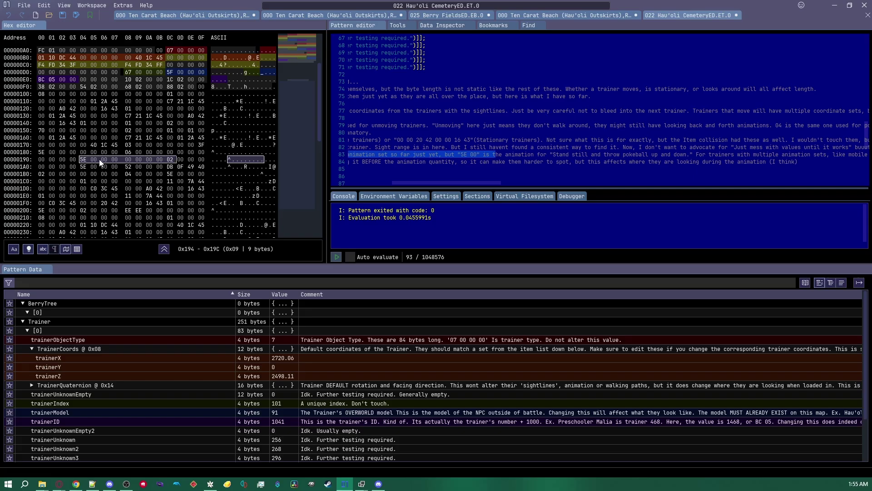
{"action": "left_click", "coordinate": [170, 161]}
{"action": "left_click_drag", "start_coordinate": [82, 167], "coordinate": [132, 167]}
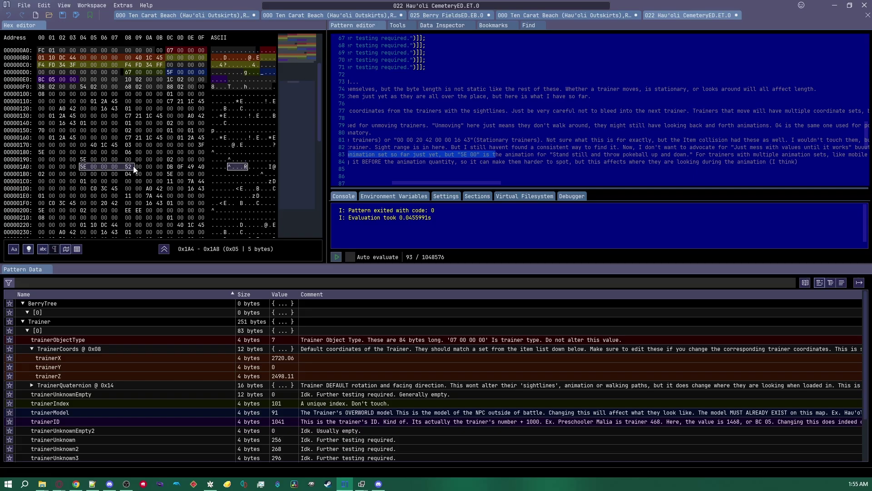
{"action": "left_click", "coordinate": [124, 168]}
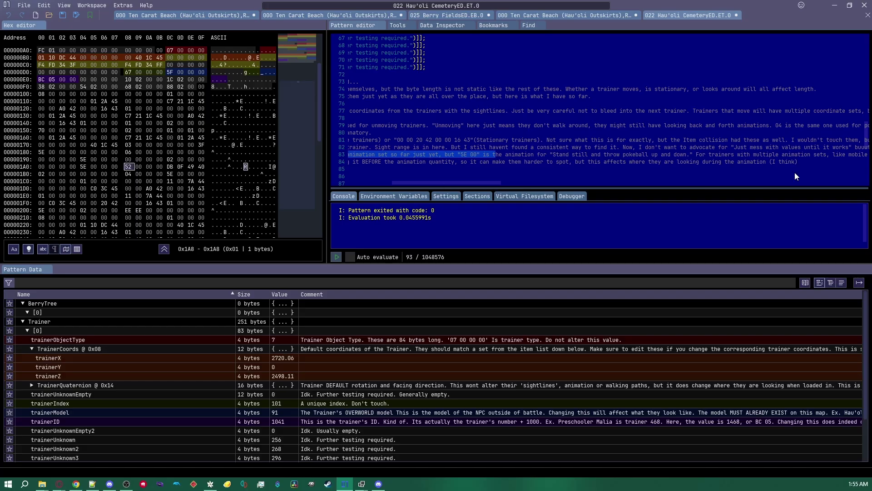
- Review the cemetery trainer data and select the EE EE bytes at 0x208–0x209
{"action": "scroll", "coordinate": [220, 175], "scroll_direction": "up", "scroll_amount": 4}
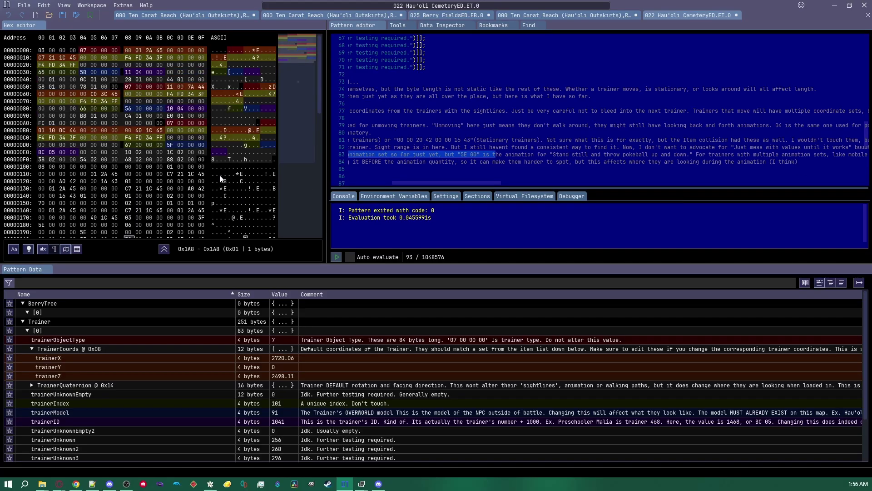
{"action": "scroll", "coordinate": [219, 178], "scroll_direction": "down", "scroll_amount": 4}
{"action": "scroll", "coordinate": [104, 191], "scroll_direction": "down", "scroll_amount": 2}
{"action": "left_click_drag", "start_coordinate": [126, 176], "coordinate": [140, 175]}
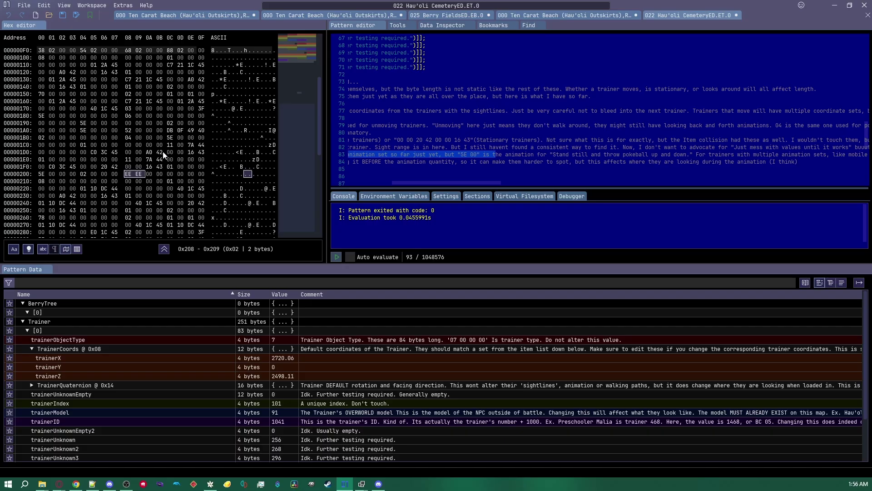
{"action": "scroll", "coordinate": [162, 152], "scroll_direction": "up", "scroll_amount": 6}
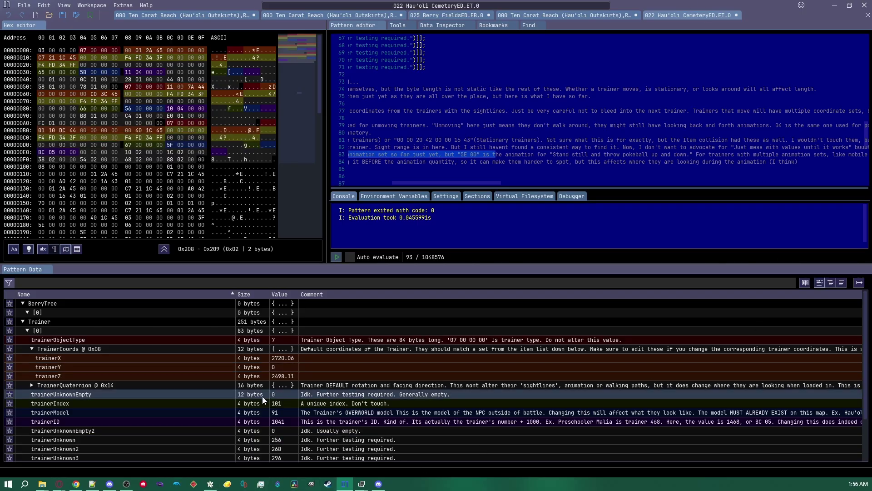
- Switch to the Azahar emulator, resume the game, and walk the character west through the cemetery
{"action": "left_click", "coordinate": [210, 484]}
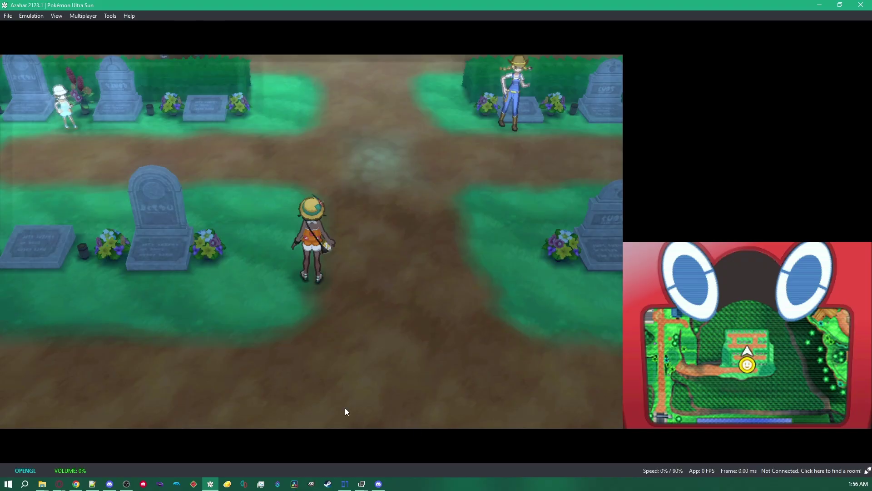
{"action": "left_click", "coordinate": [30, 16]}
{"action": "left_click", "coordinate": [41, 29]}
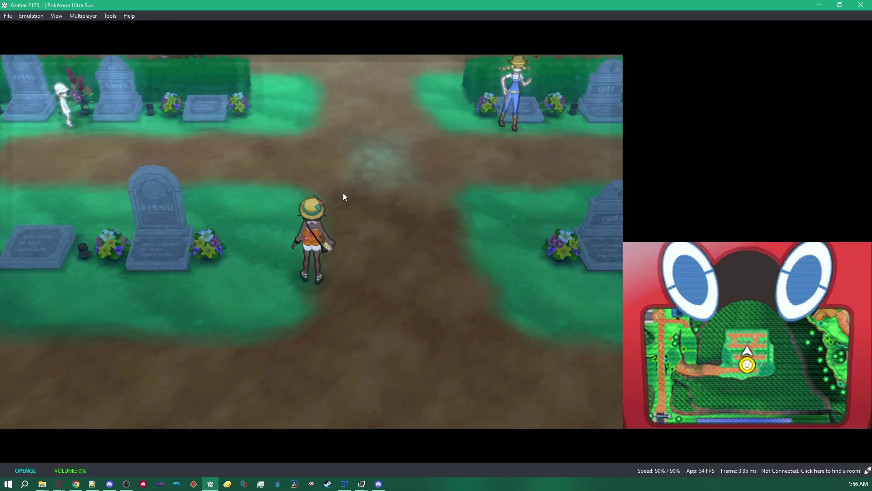
{"action": "key", "text": "Left"}
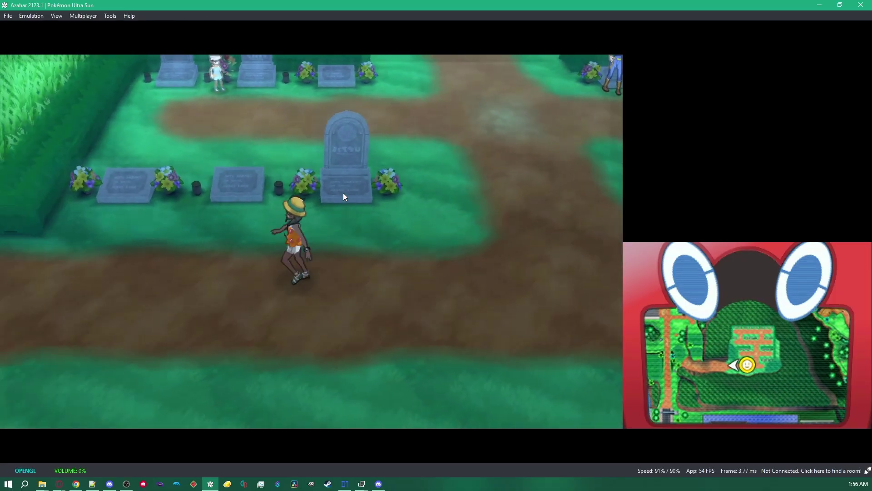
{"action": "key", "text": "Left"}
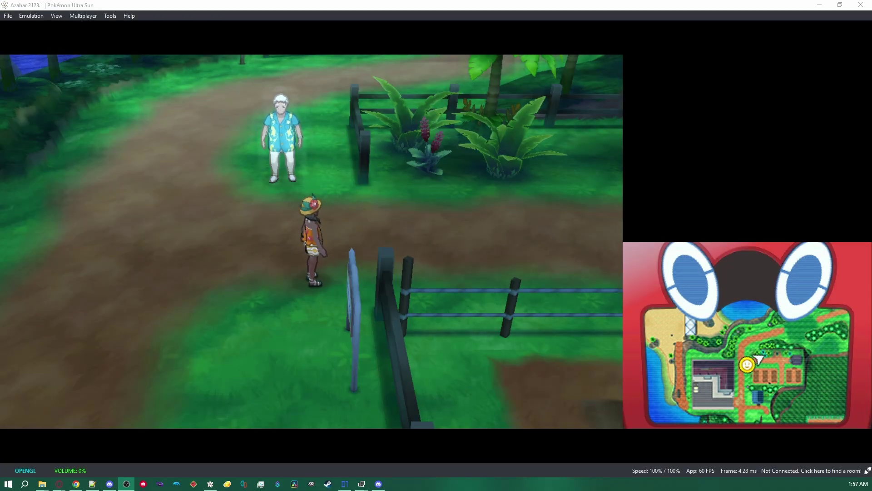
- Walk up to and away from the white-haired man outside the Berry Fields to test his reaction
{"action": "key", "text": "Up"}
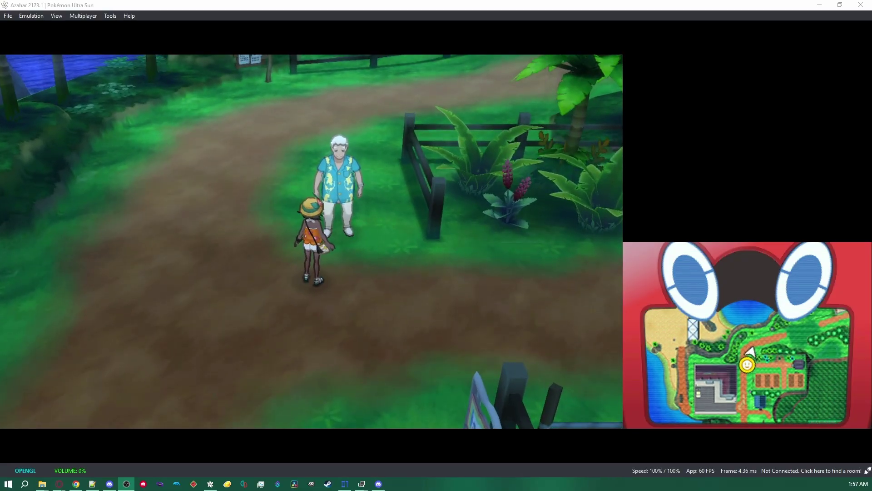
{"action": "key", "text": "Down"}
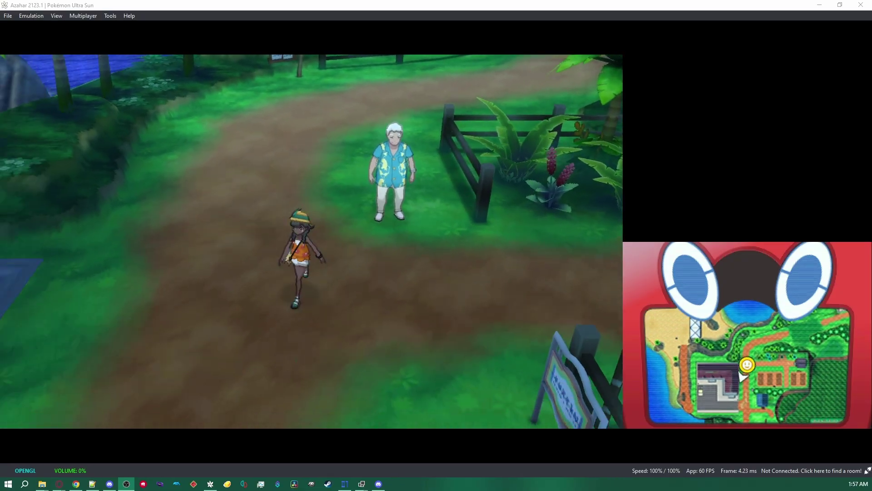
{"action": "key", "text": "Up"}
{"action": "key", "text": "Down"}
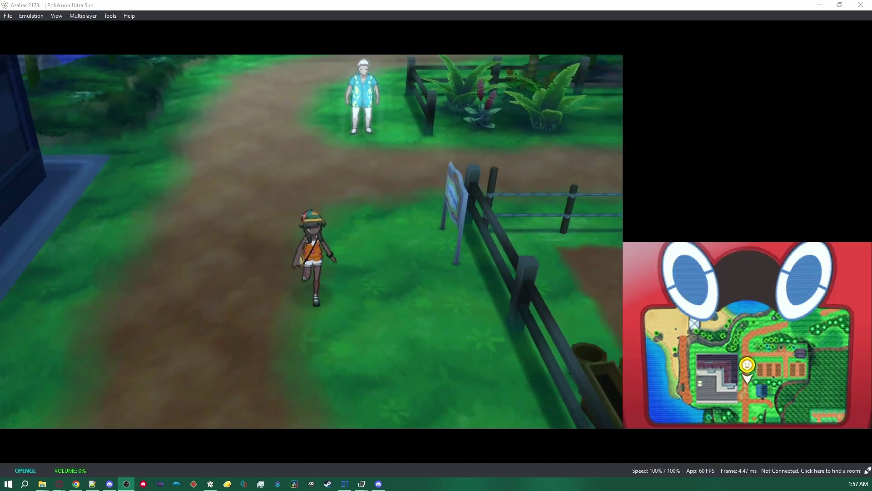
{"action": "key", "text": "Up"}
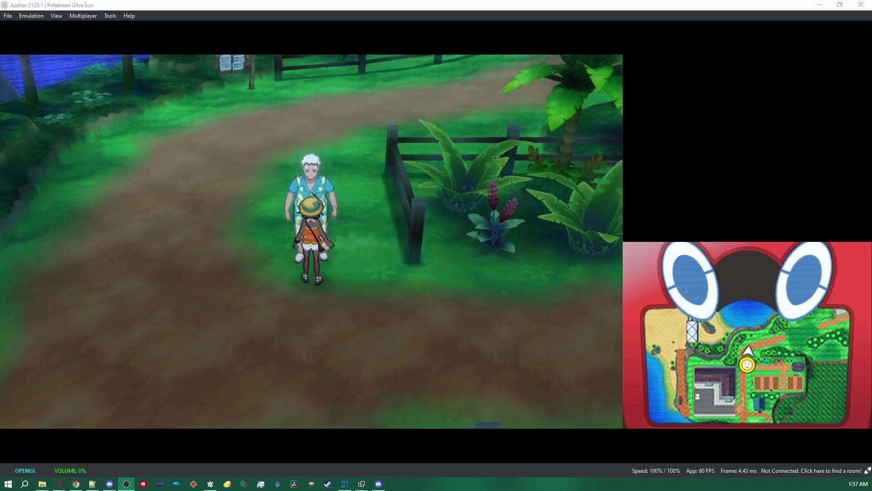
- Walk around the white-haired man and head east into the Berry Fields
{"action": "key", "text": "Right"}
{"action": "key", "text": "Up"}
{"action": "key", "text": "Left"}
{"action": "key", "text": "Right"}
{"action": "key", "text": "Down"}
{"action": "key", "text": "Right"}
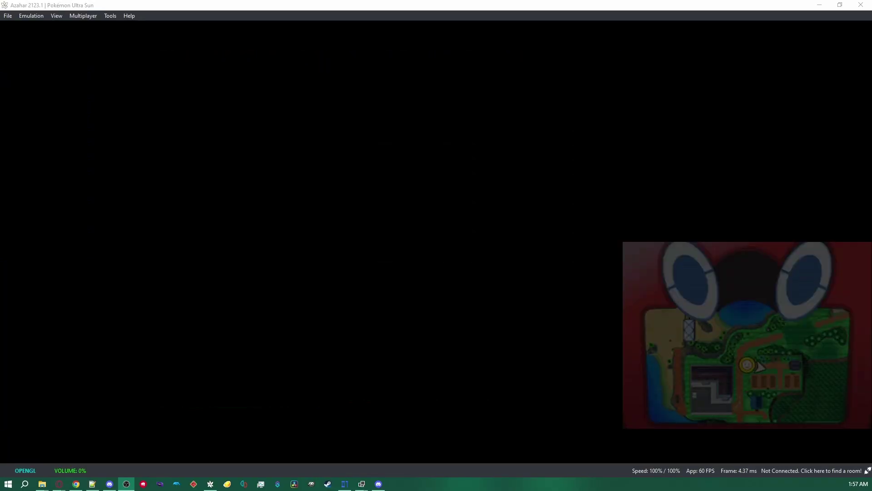
- Return west to the white-haired man, then walk east along the Berry Fields path
{"action": "key", "text": "Left"}
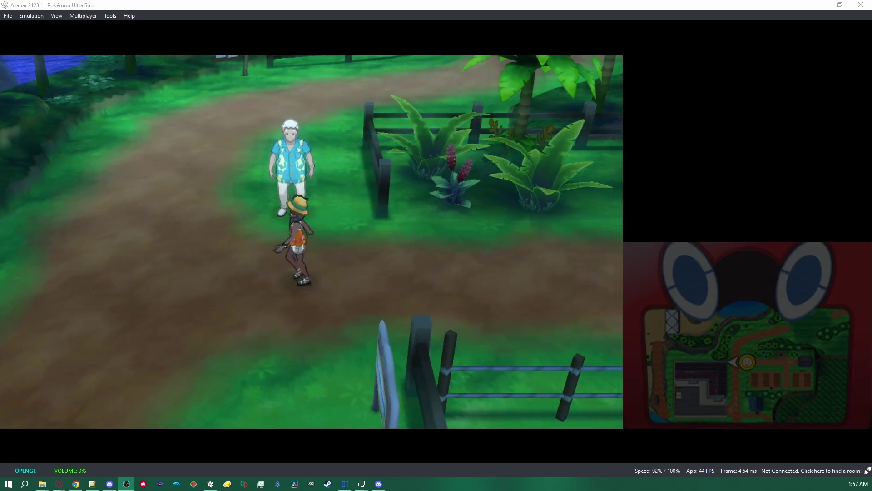
{"action": "key", "text": "Up"}
{"action": "key", "text": "Right"}
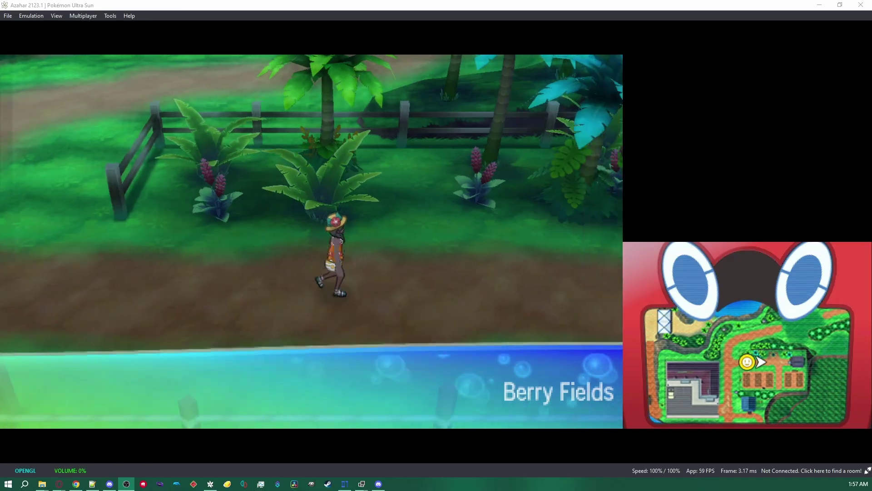
{"action": "key", "text": "Right"}
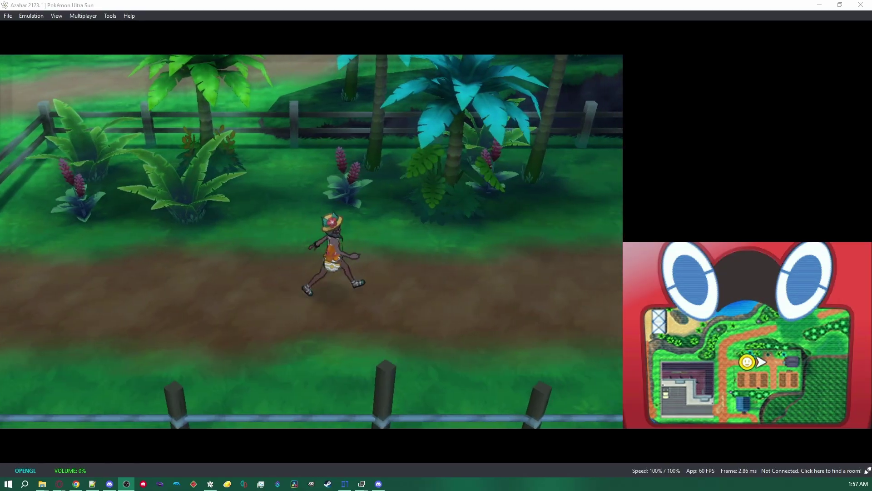
{"action": "key", "text": "Right"}
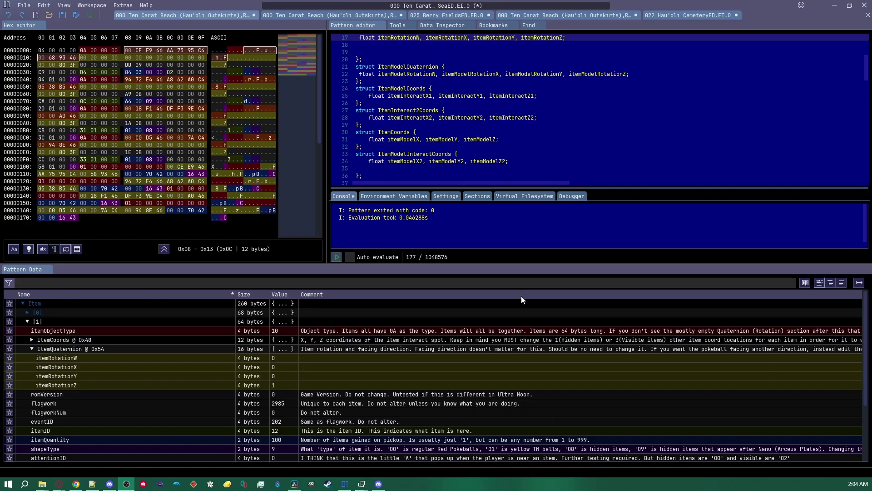
- Restore the hex editor to a smaller window, minimize the browser, and place the editor beside the OWSE7 window
{"action": "left_click", "coordinate": [649, 5]}
{"action": "left_click_drag", "start_coordinate": [649, 4], "coordinate": [583, 3]}
{"action": "left_click", "coordinate": [819, 9]}
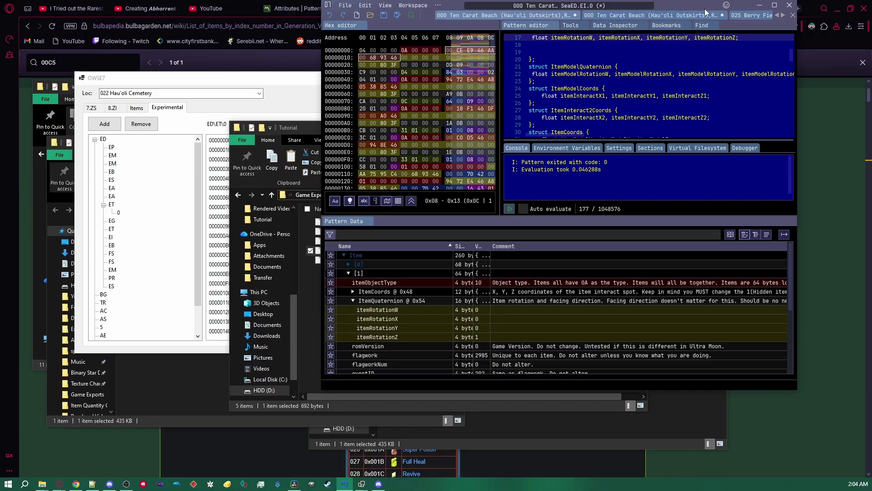
{"action": "left_click", "coordinate": [843, 9]}
{"action": "left_click_drag", "start_coordinate": [691, 5], "coordinate": [722, 27]}
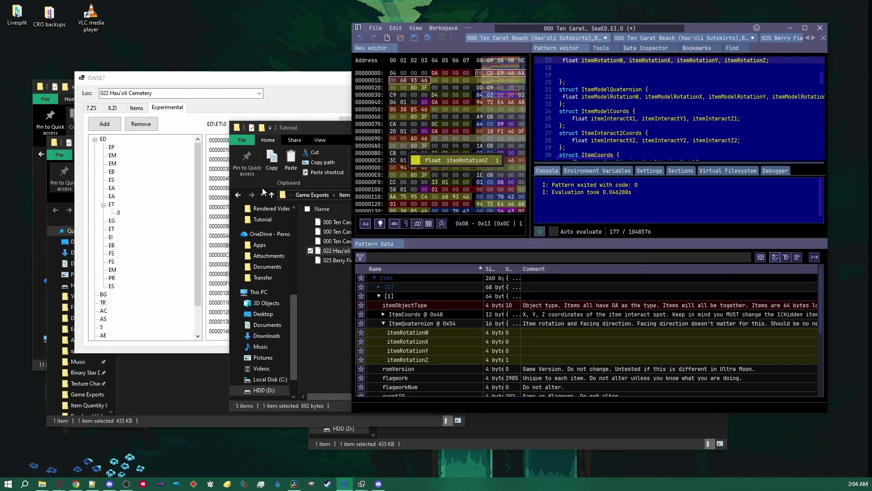
- Switch to OWSE7 and load the location 000 Ten Carat Beach (Hau'oli Outskirts), Route 1, Melemele Sea
{"action": "left_click", "coordinate": [274, 109]}
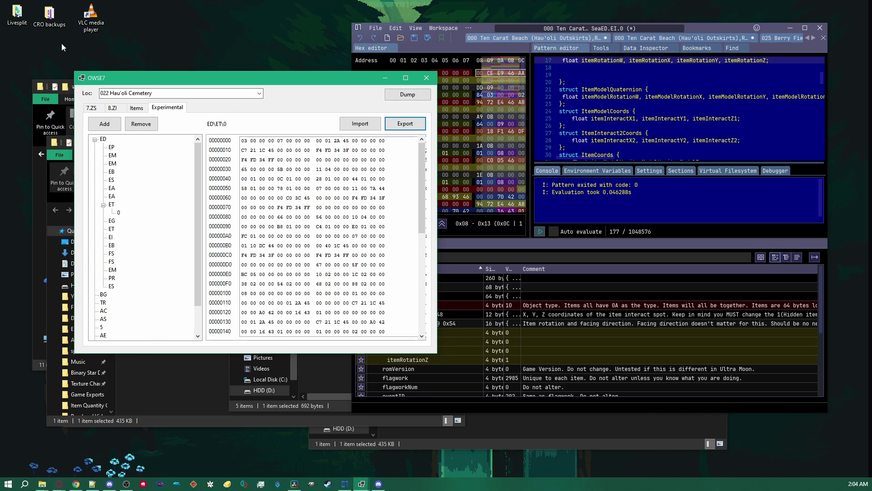
{"action": "left_click", "coordinate": [259, 93]}
{"action": "scroll", "coordinate": [155, 111], "scroll_direction": "up", "scroll_amount": 7}
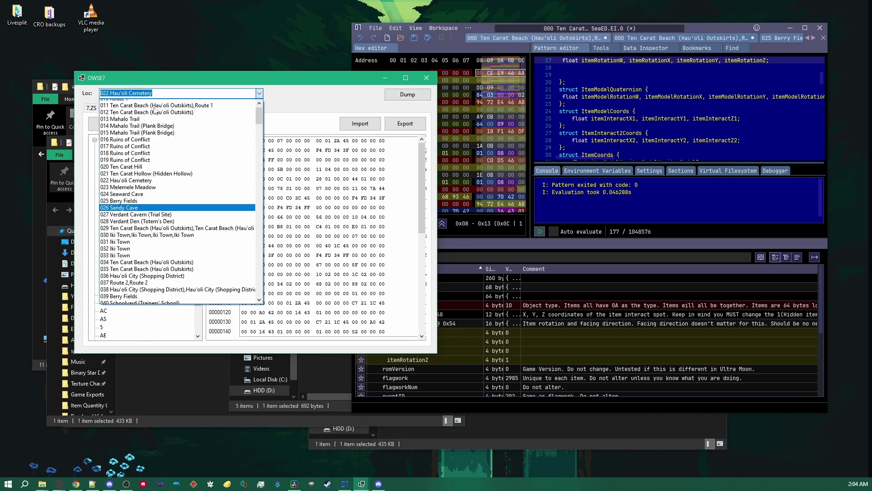
{"action": "left_click", "coordinate": [136, 103]}
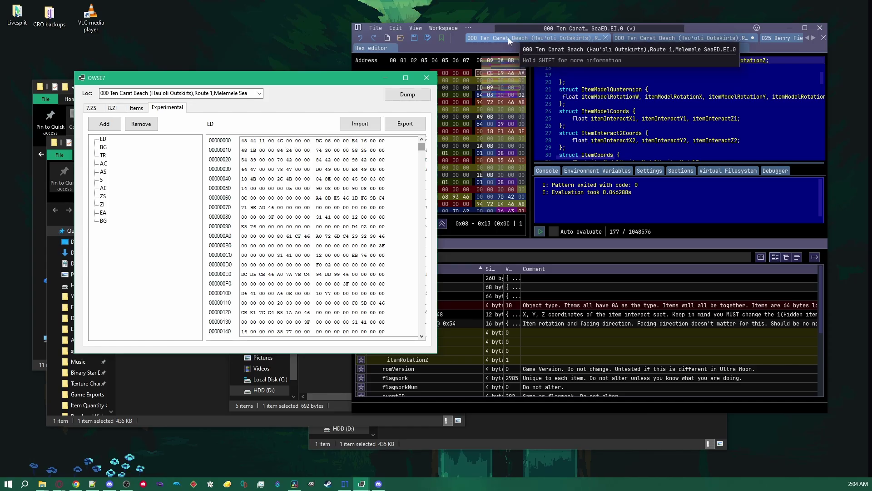
- Expand the ED and EI groups in the map's file tree and open EI entry 0
{"action": "left_click", "coordinate": [103, 139]}
{"action": "left_click", "coordinate": [94, 139]}
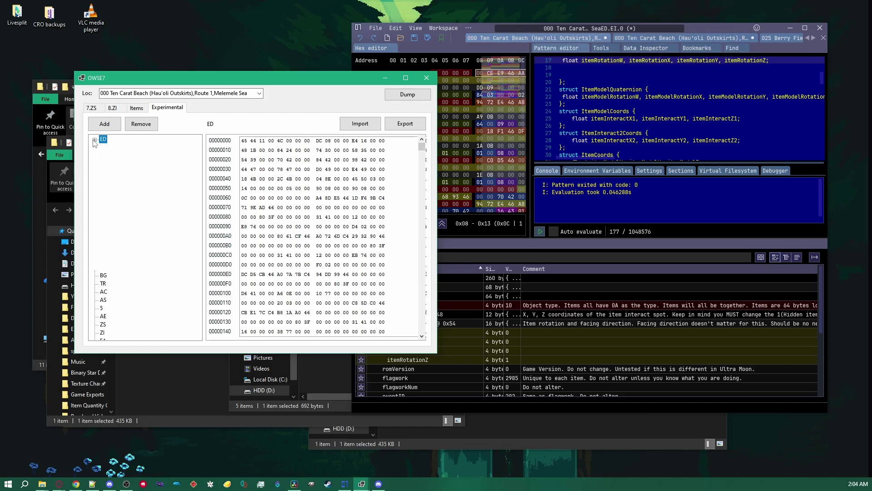
{"action": "left_click", "coordinate": [111, 230]}
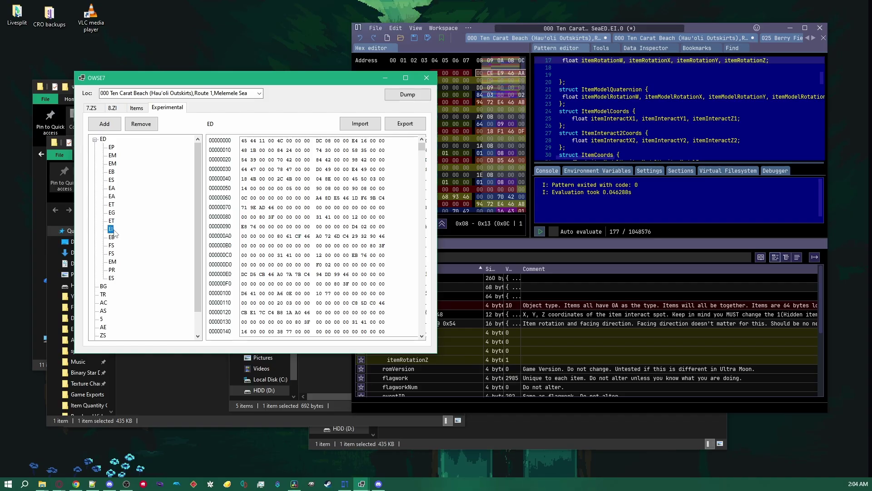
{"action": "left_click", "coordinate": [103, 230]}
{"action": "left_click", "coordinate": [119, 237]}
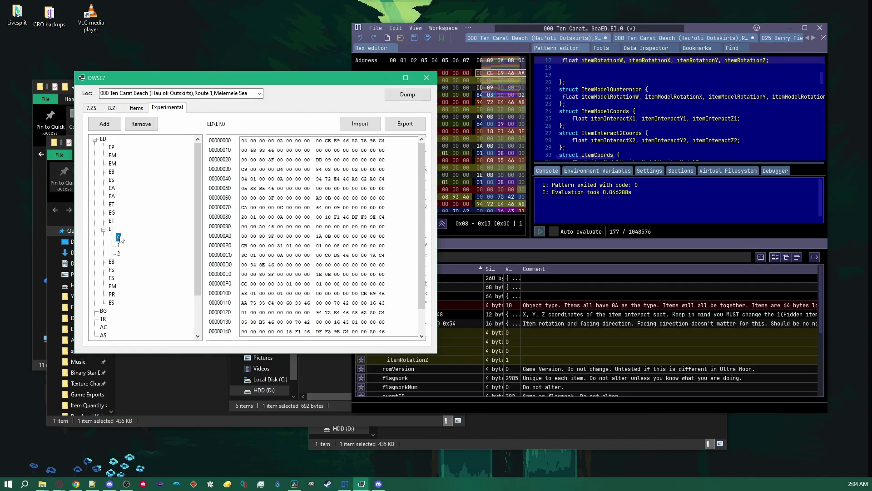
- Move the OWSE7 window clear of the hex editor and widen the hex data area to show the ASCII column
{"action": "left_click", "coordinate": [482, 28]}
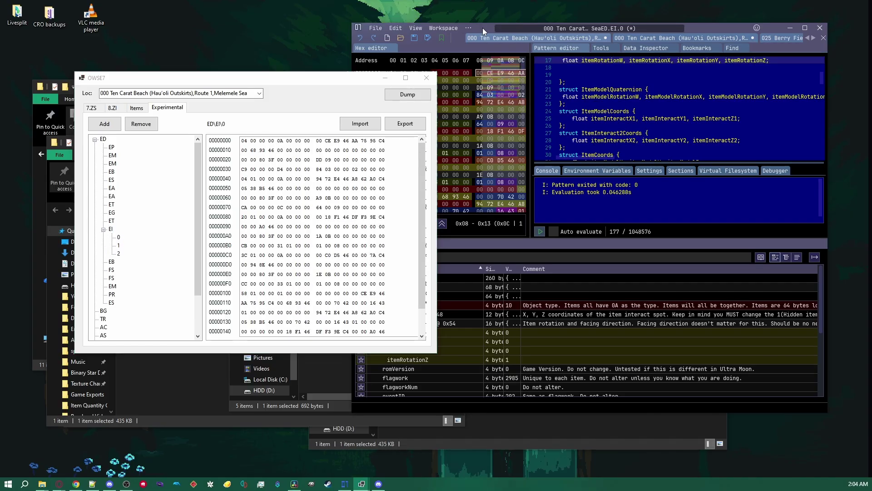
{"action": "left_click_drag", "start_coordinate": [334, 79], "coordinate": [263, 72]}
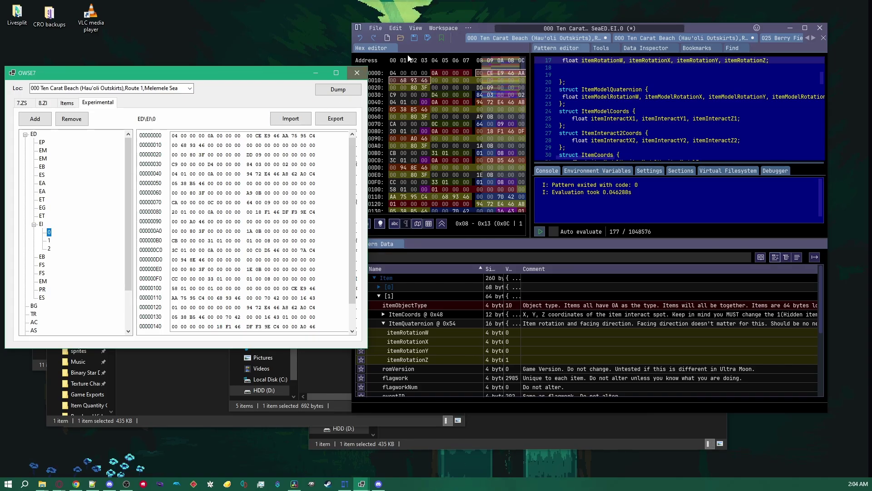
{"action": "left_click_drag", "start_coordinate": [530, 81], "coordinate": [607, 86]}
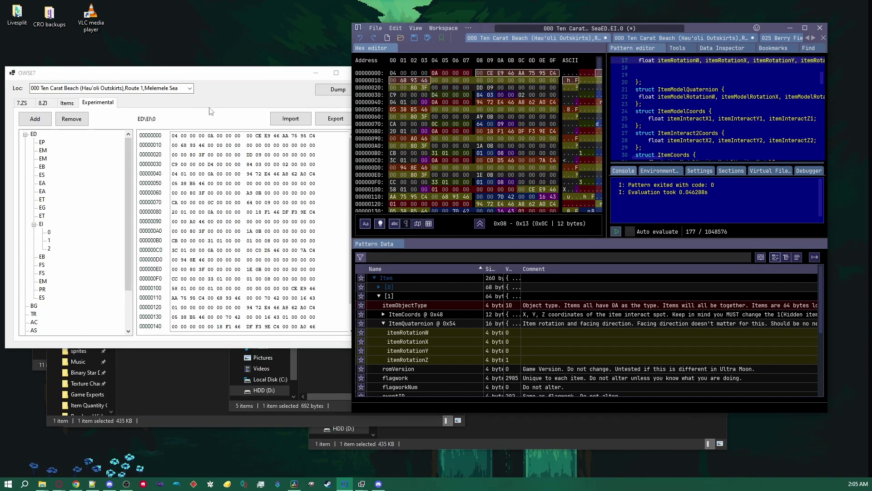
- Import 000 Ten Carat Beach (Hau'oli Outskirts),Route 1,Melemele SeaED.EI.0 into EI entry 0
{"action": "left_click", "coordinate": [273, 120]}
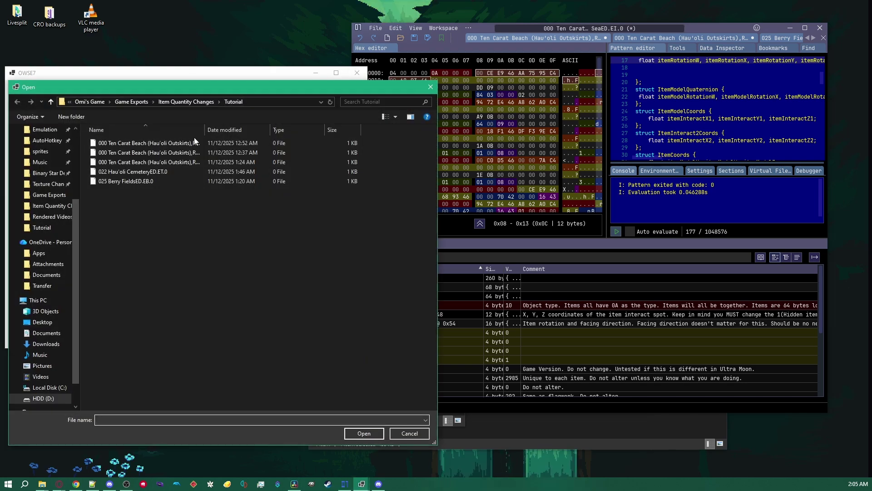
{"action": "left_click_drag", "start_coordinate": [205, 129], "coordinate": [284, 125]}
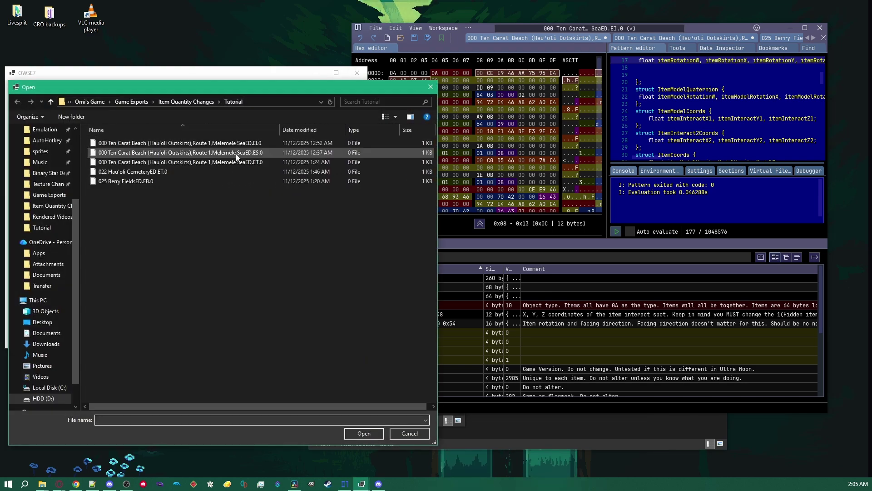
{"action": "left_click", "coordinate": [230, 143]}
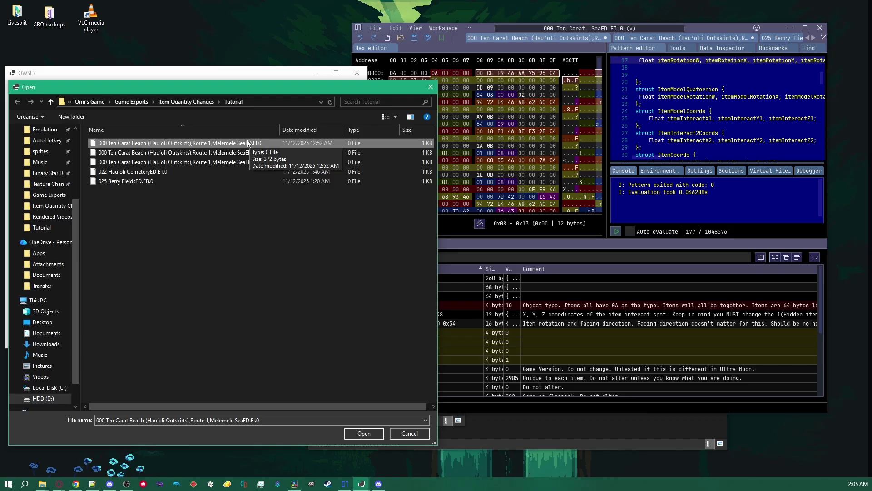
{"action": "left_click", "coordinate": [373, 433]}
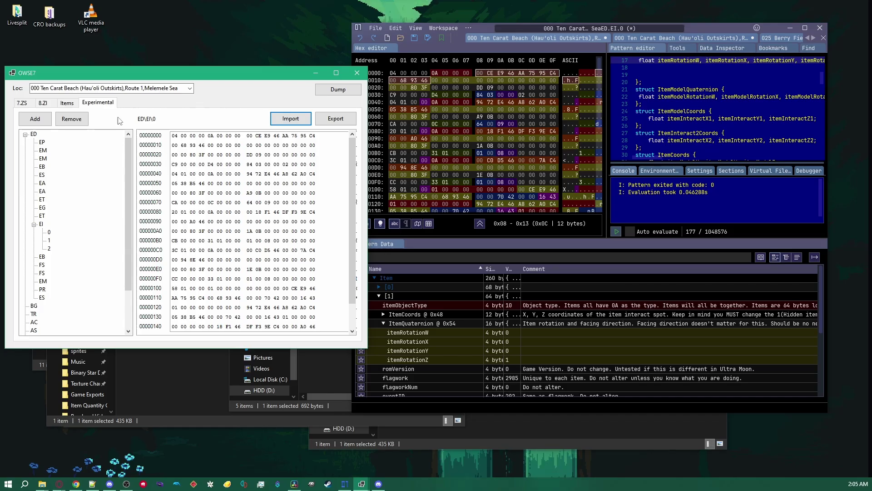
- Review the location's item list, including the Mind Plate and Blastoisinite entries, and close OWSE7
{"action": "left_click_drag", "start_coordinate": [203, 73], "coordinate": [306, 87]}
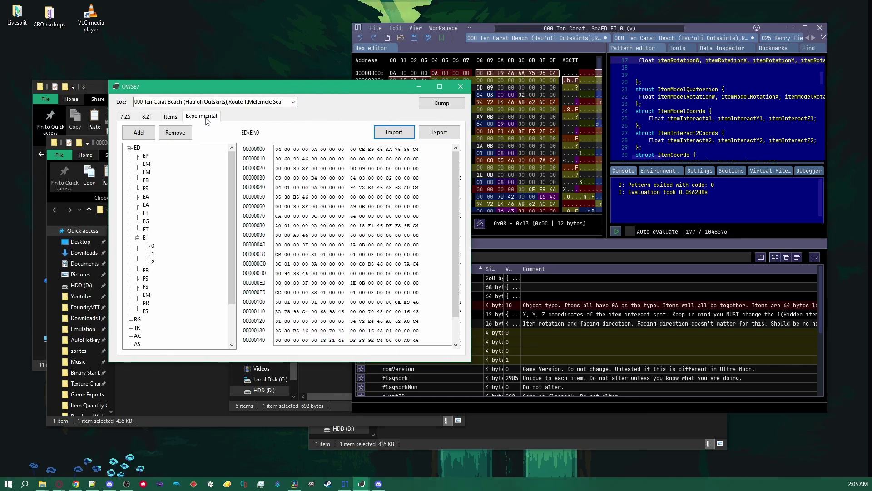
{"action": "left_click", "coordinate": [171, 116]}
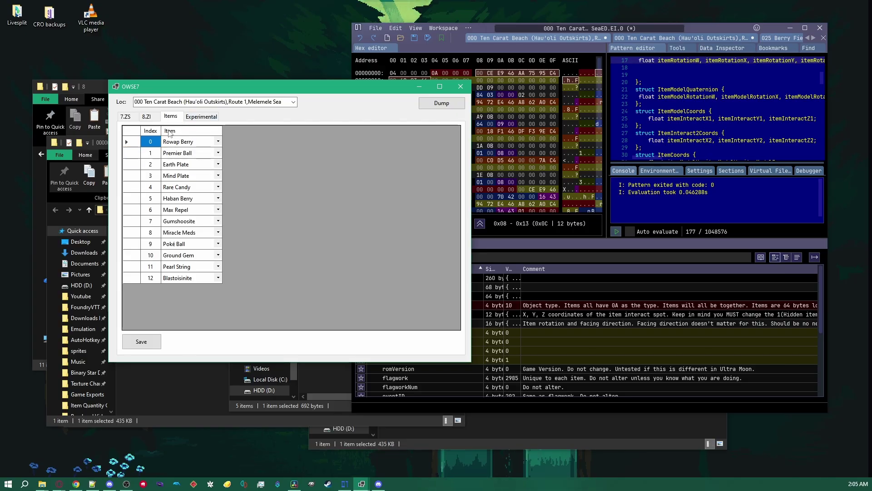
{"action": "left_click", "coordinate": [172, 165]}
{"action": "left_click", "coordinate": [172, 200]}
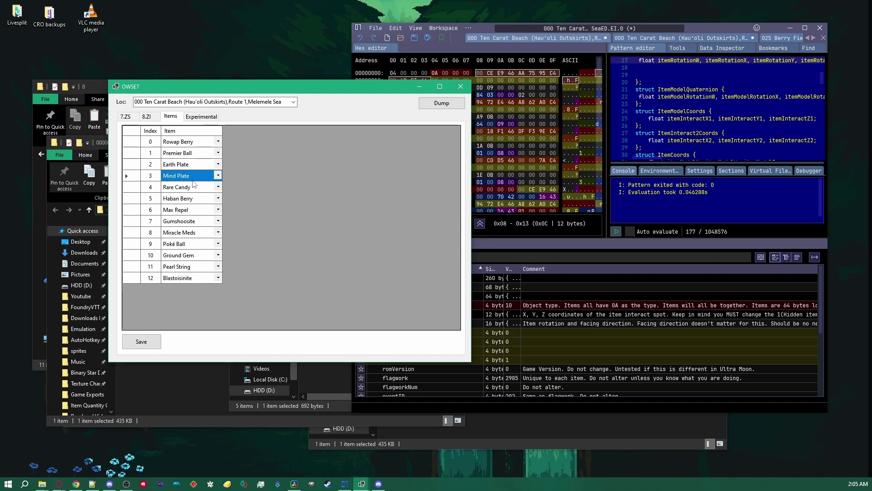
{"action": "left_click", "coordinate": [192, 180]}
{"action": "left_click", "coordinate": [194, 278]}
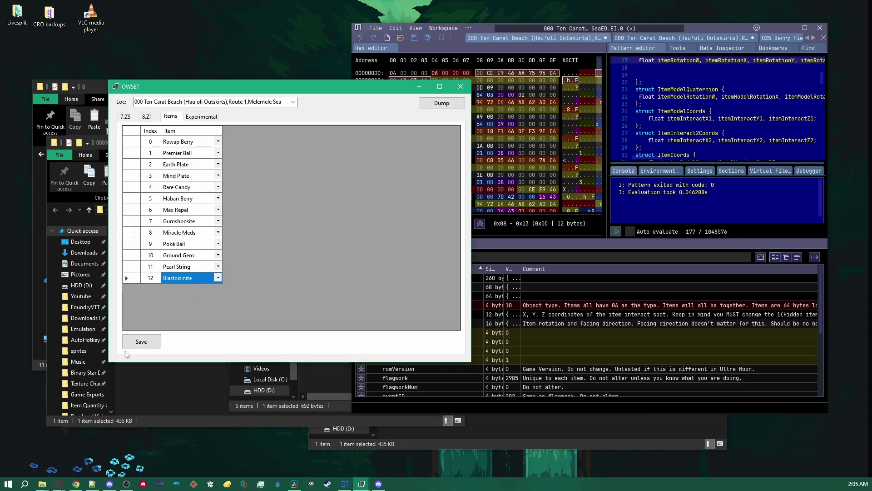
{"action": "left_click", "coordinate": [194, 119]}
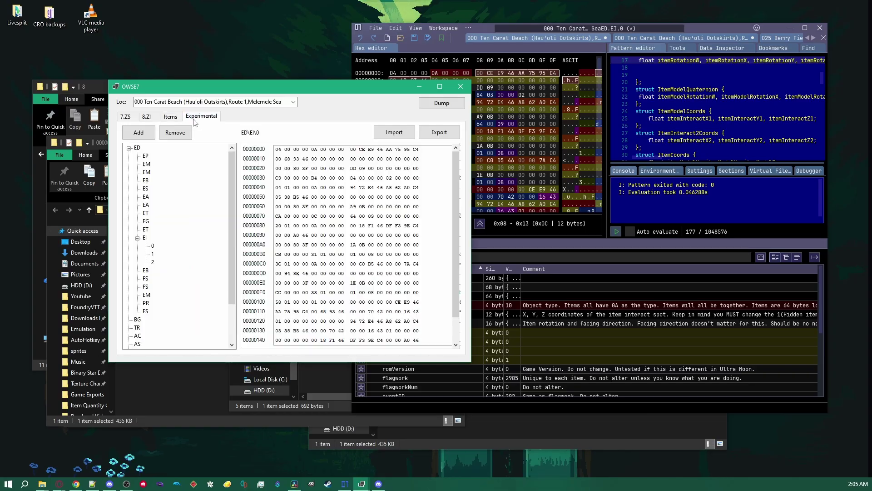
{"action": "left_click", "coordinate": [171, 117]}
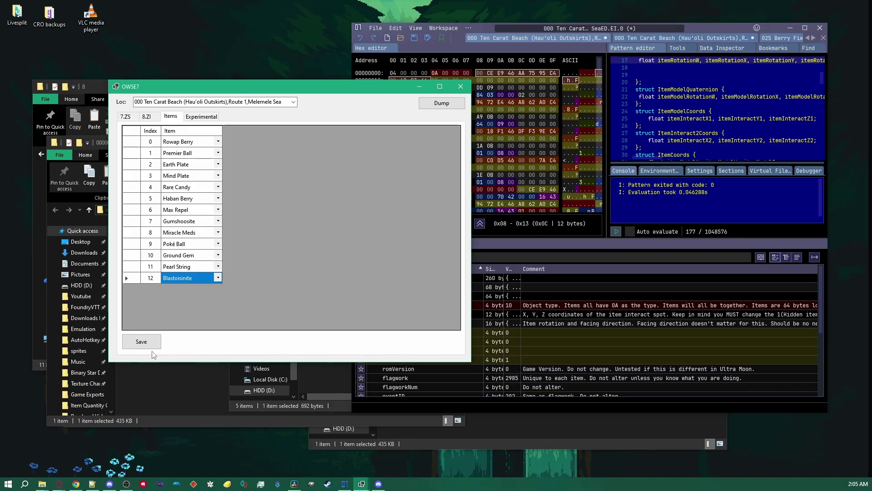
{"action": "left_click", "coordinate": [460, 87]}
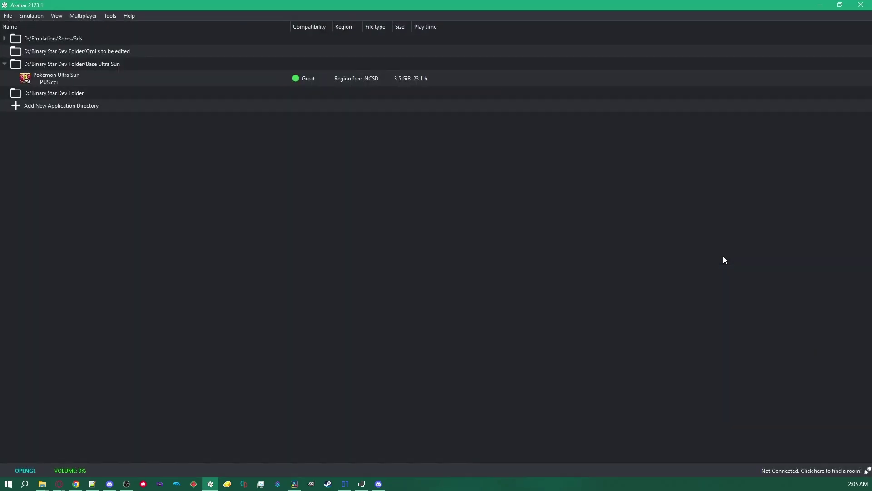
{"action": "left_click", "coordinate": [468, 251]}
{"action": "right_click", "coordinate": [77, 78]}
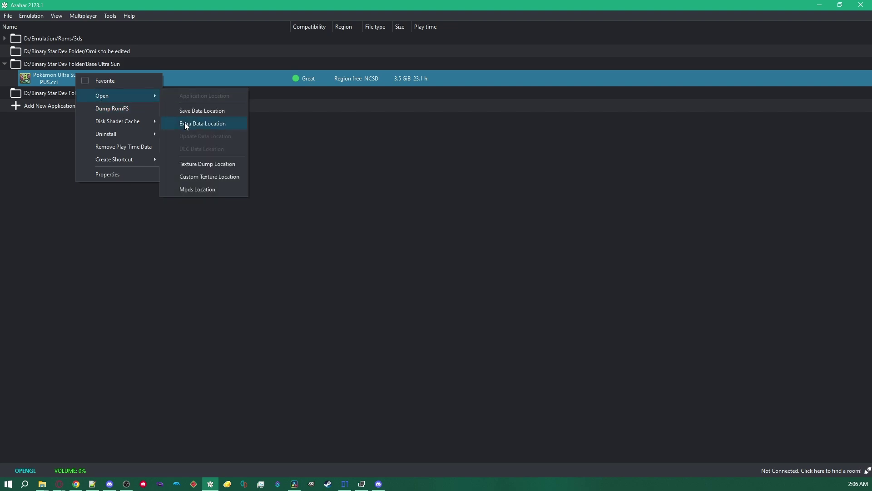
{"action": "left_click", "coordinate": [209, 189]}
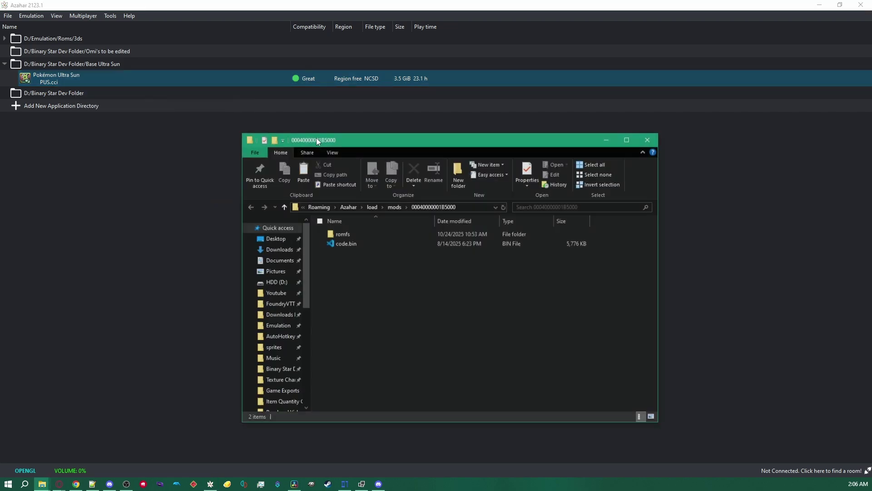
{"action": "left_click", "coordinate": [394, 207]}
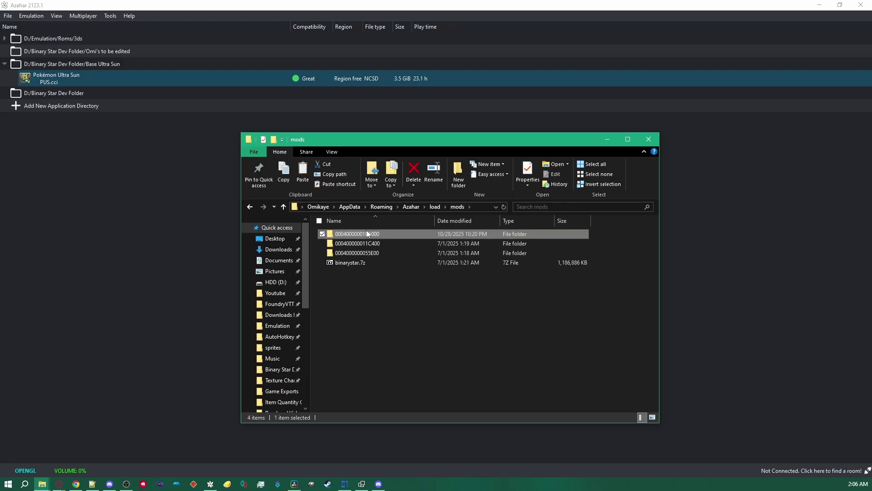
{"action": "double_click", "coordinate": [386, 233]}
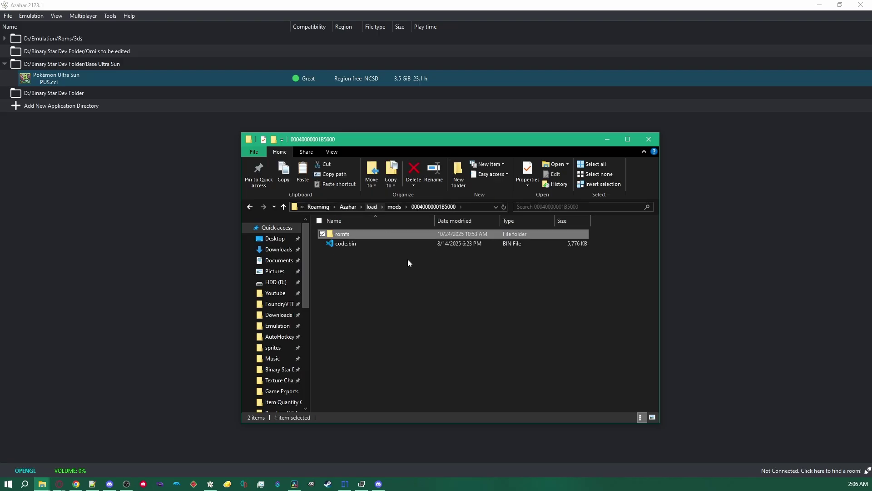
- Browse the mod's folders down to romfs/a/0/8
{"action": "double_click", "coordinate": [342, 233]}
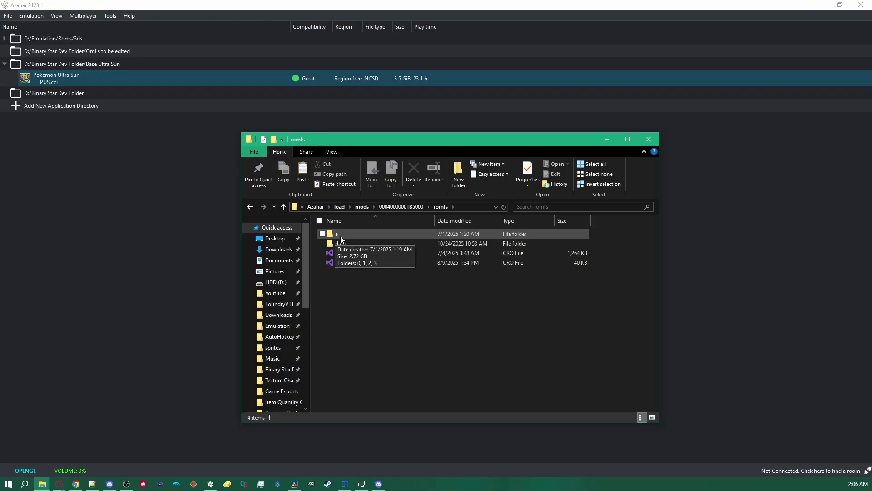
{"action": "double_click", "coordinate": [341, 237]}
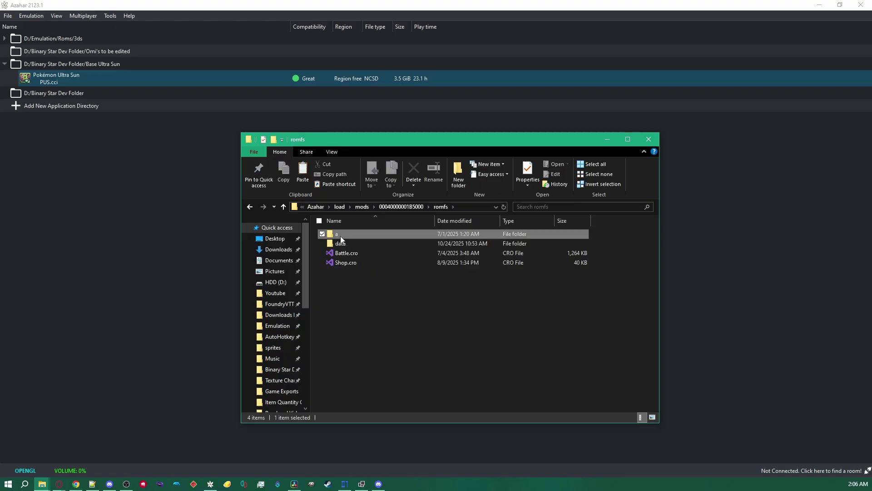
{"action": "left_click", "coordinate": [440, 206]}
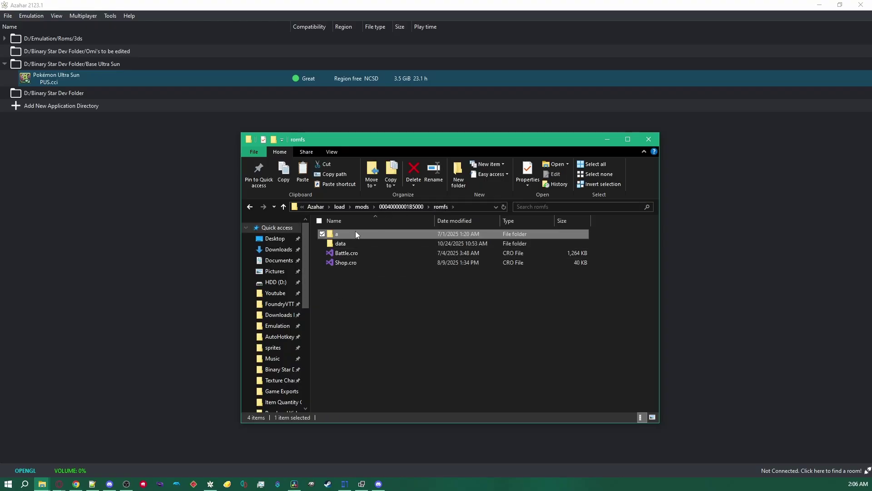
{"action": "double_click", "coordinate": [348, 233]}
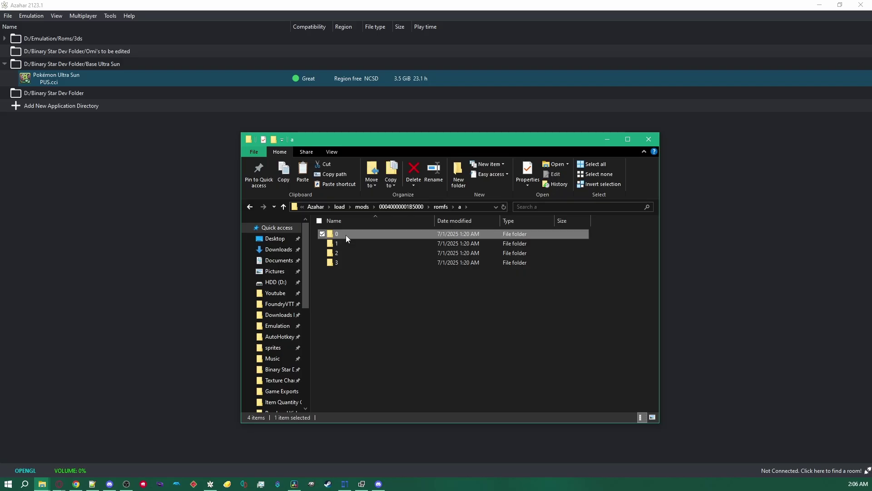
{"action": "double_click", "coordinate": [346, 235]}
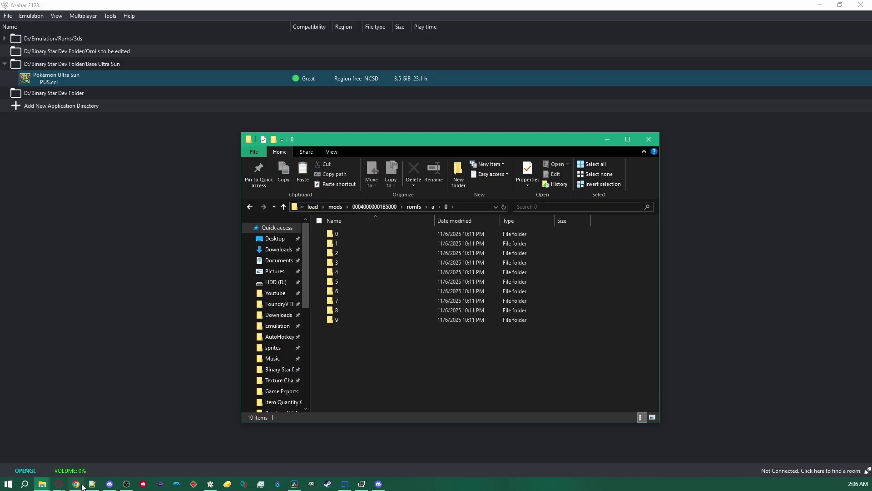
{"action": "left_click", "coordinate": [42, 484]}
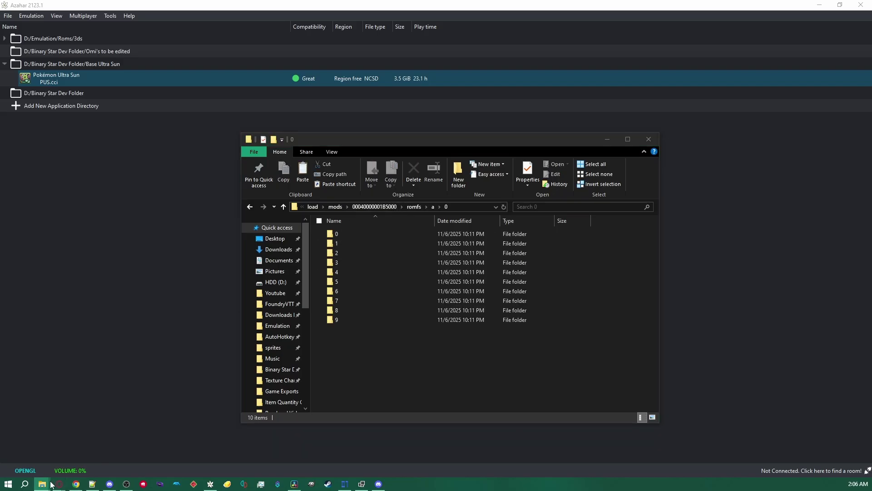
{"action": "double_click", "coordinate": [339, 309]}
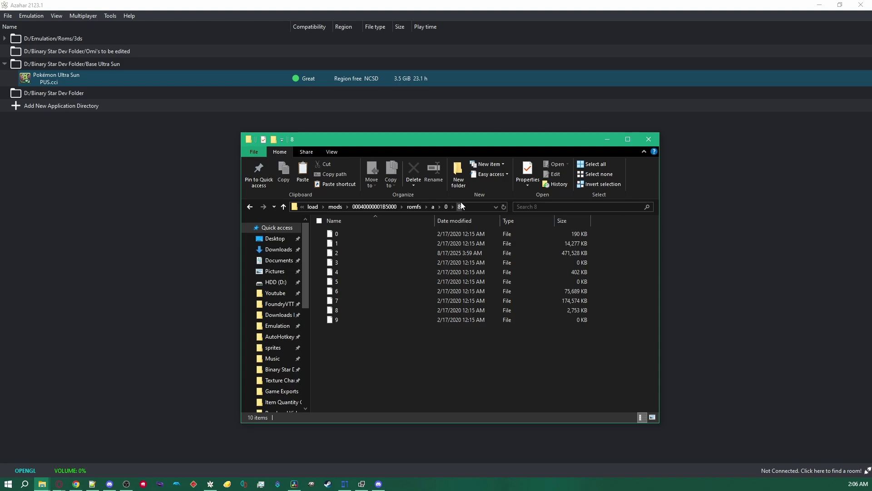
- Go back to the romfs folder and retrace the path through a and 0 to folder 8
{"action": "left_click", "coordinate": [413, 206]}
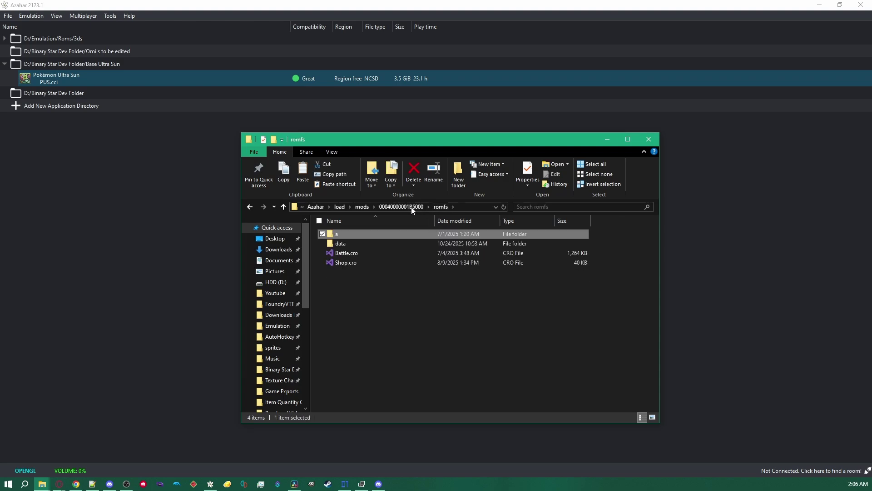
{"action": "double_click", "coordinate": [339, 234]}
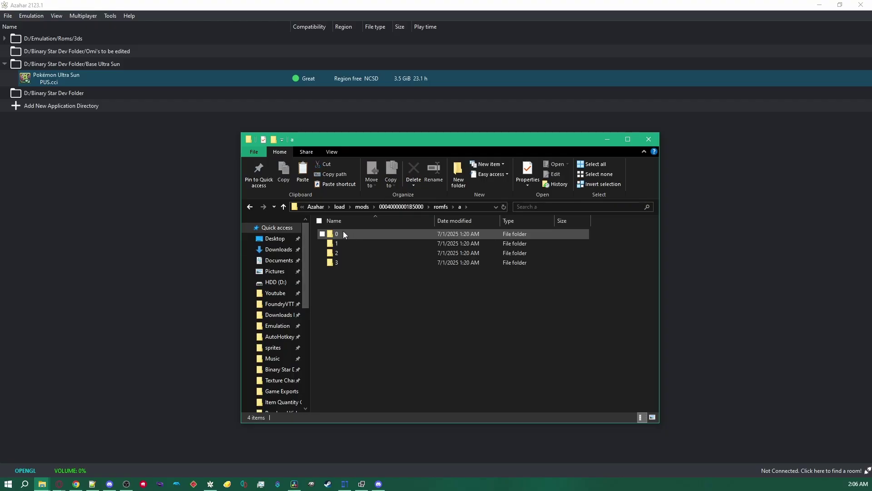
{"action": "double_click", "coordinate": [342, 234]}
{"action": "double_click", "coordinate": [348, 310]}
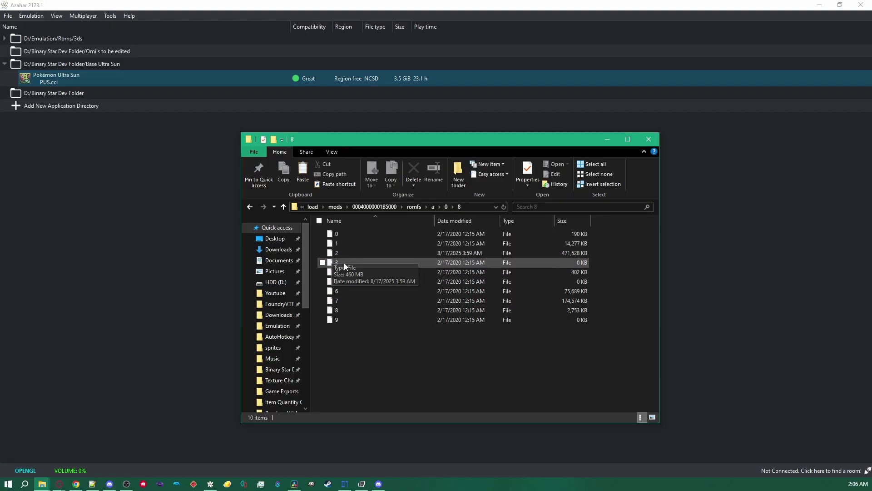
- Return to romfs, check its data folder, and switch to pk3DS
{"action": "left_click", "coordinate": [413, 207]}
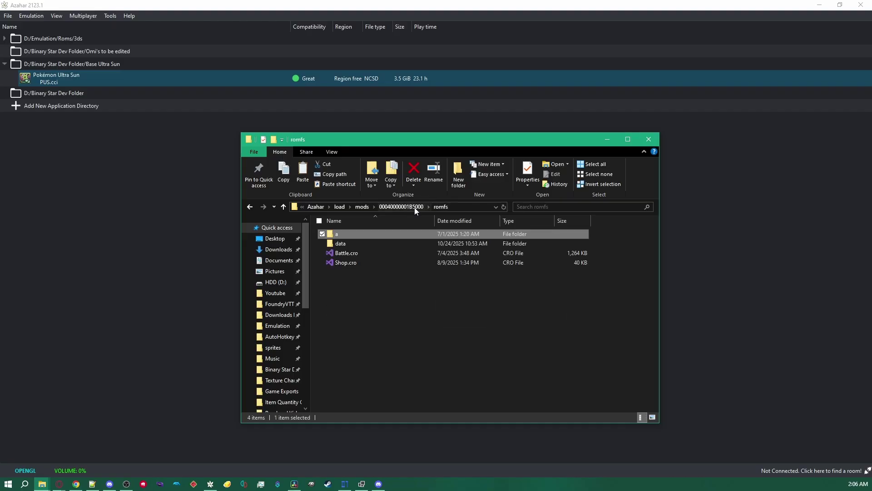
{"action": "double_click", "coordinate": [358, 247]}
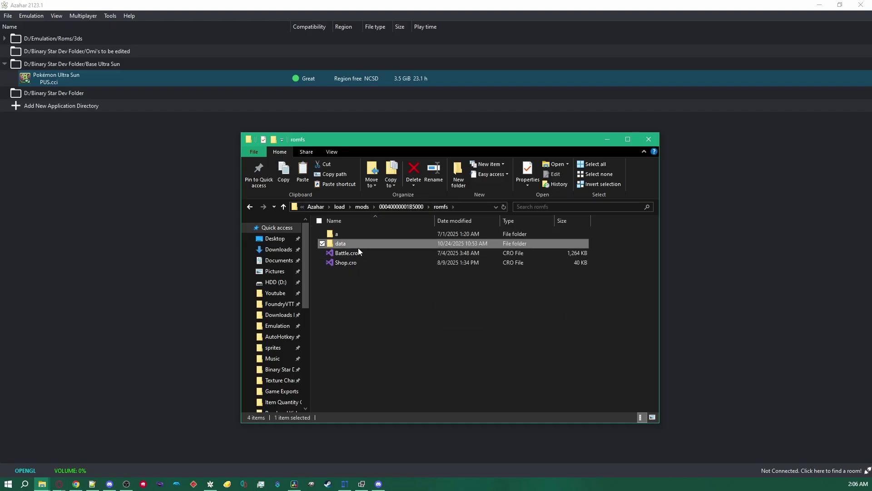
{"action": "left_click", "coordinate": [414, 208]}
{"action": "left_click", "coordinate": [611, 304]}
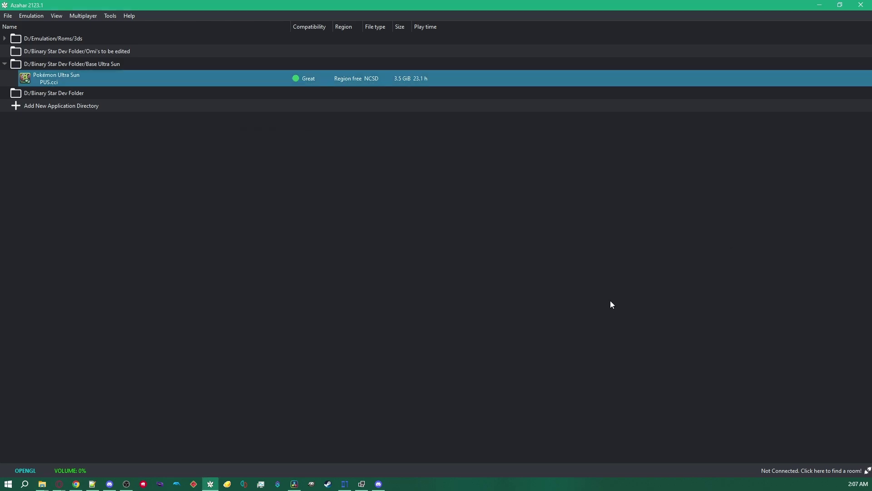
{"action": "left_click", "coordinate": [365, 486]}
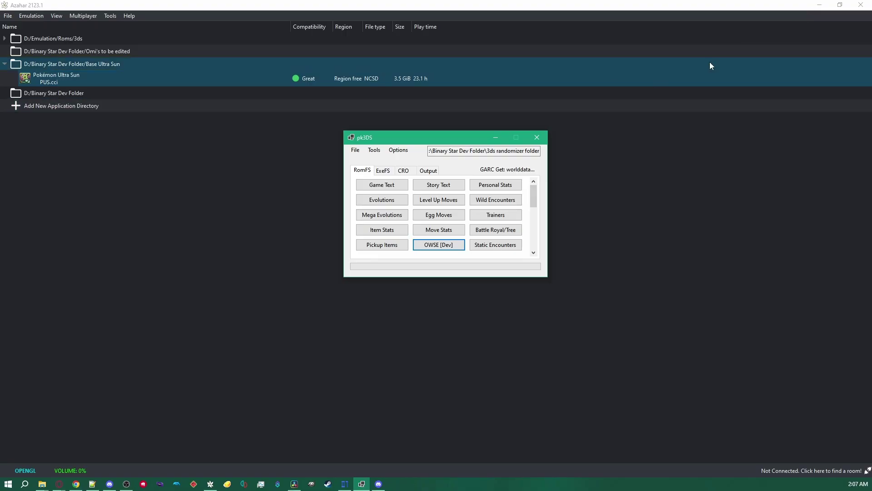
- Minimize the emulator and open the (un)Pack + BCLIM tool in pk3DS
{"action": "left_click", "coordinate": [819, 5]}
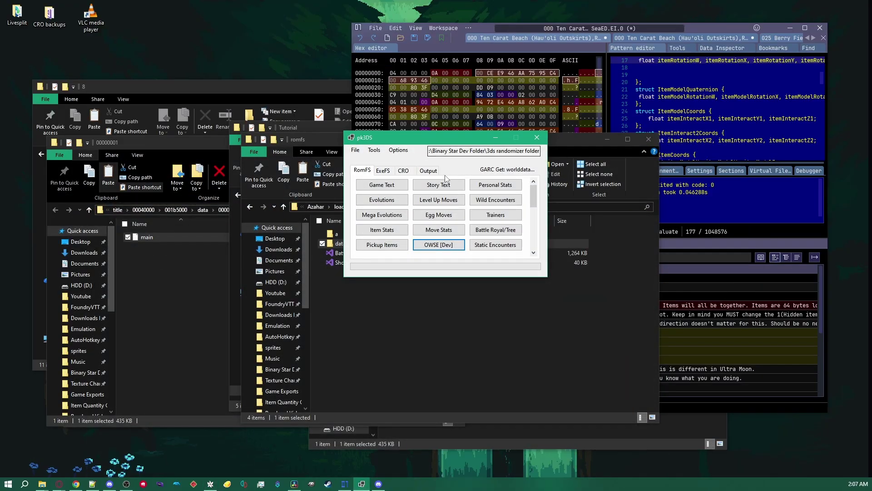
{"action": "left_click_drag", "start_coordinate": [423, 138], "coordinate": [453, 157]}
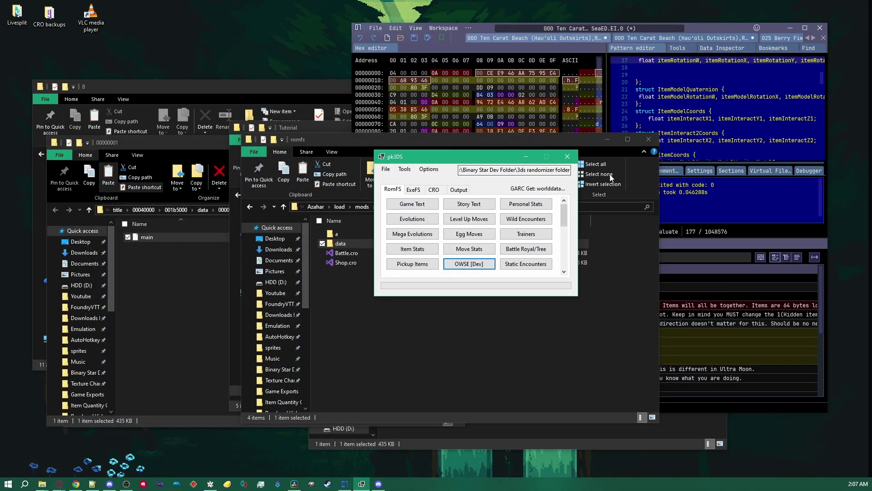
{"action": "left_click", "coordinate": [405, 169]}
{"action": "mouse_move", "coordinate": [416, 191]}
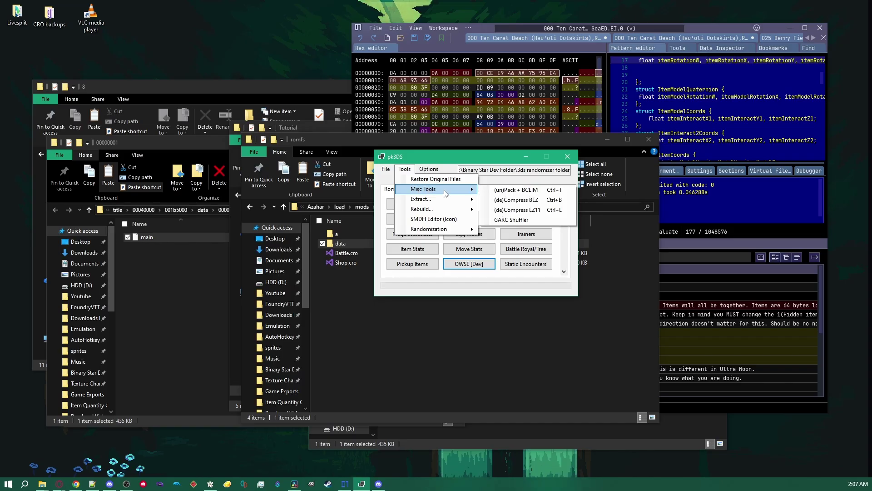
{"action": "left_click", "coordinate": [513, 196]}
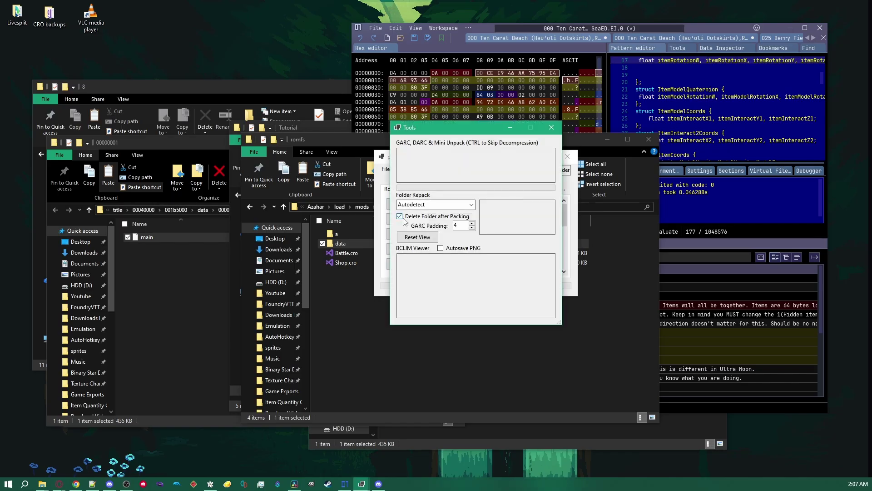
- Switch to the ExtractedRomFS/a/0/8 folder in File Explorer, look inside the unpacked 2_g folder, and return to folder 8
{"action": "left_click", "coordinate": [192, 287]}
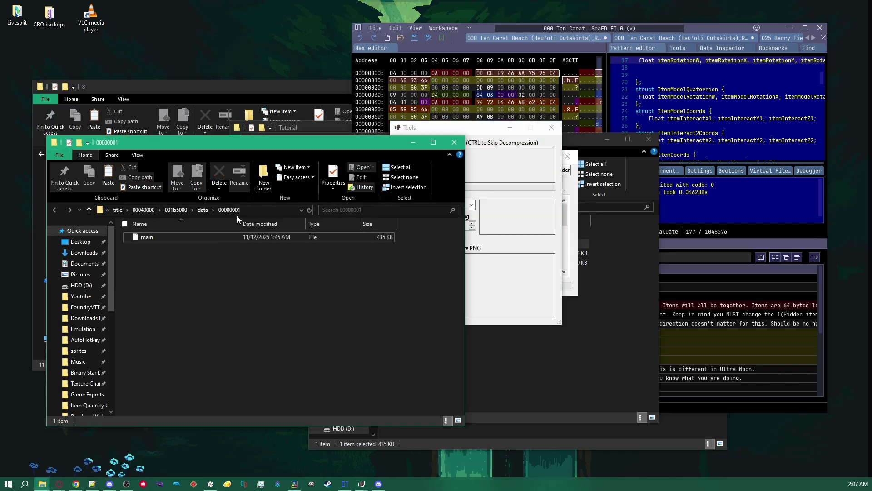
{"action": "left_click", "coordinate": [154, 93]}
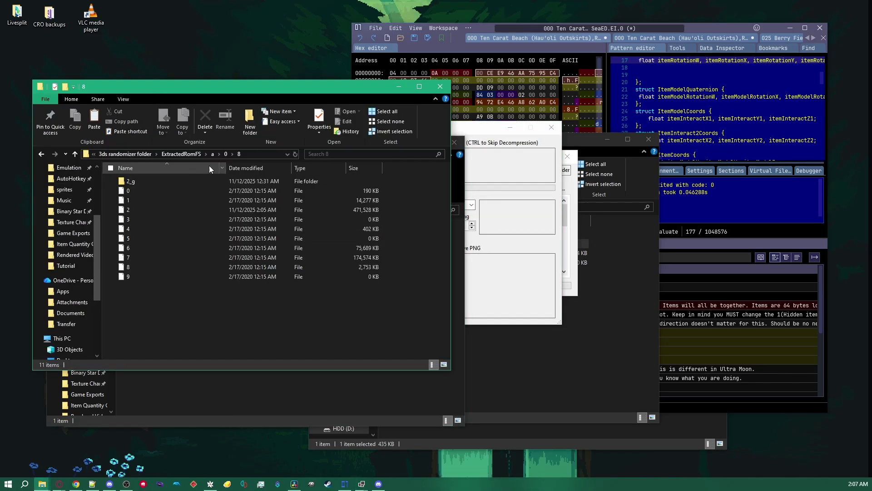
{"action": "double_click", "coordinate": [131, 181]}
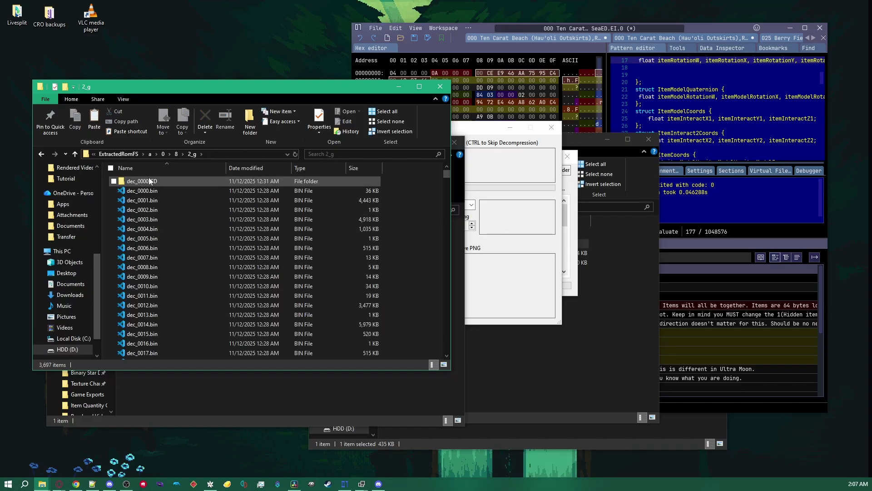
{"action": "left_click", "coordinate": [176, 154]}
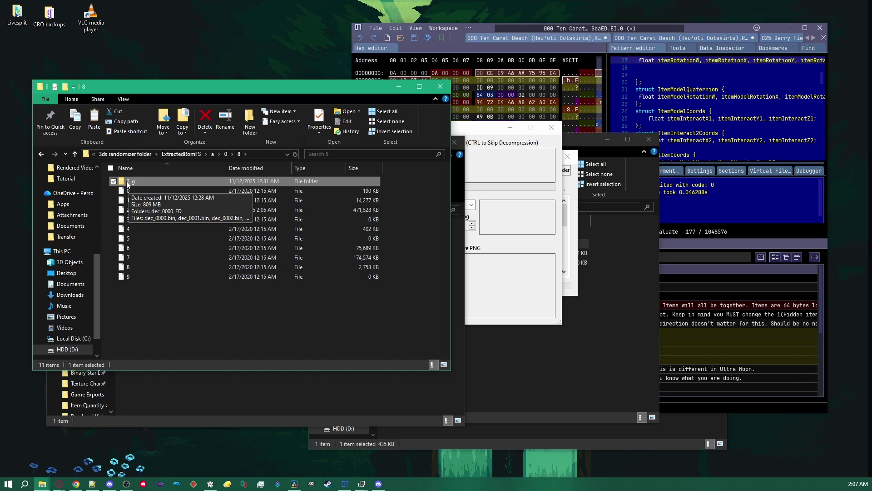
{"action": "double_click", "coordinate": [126, 181]}
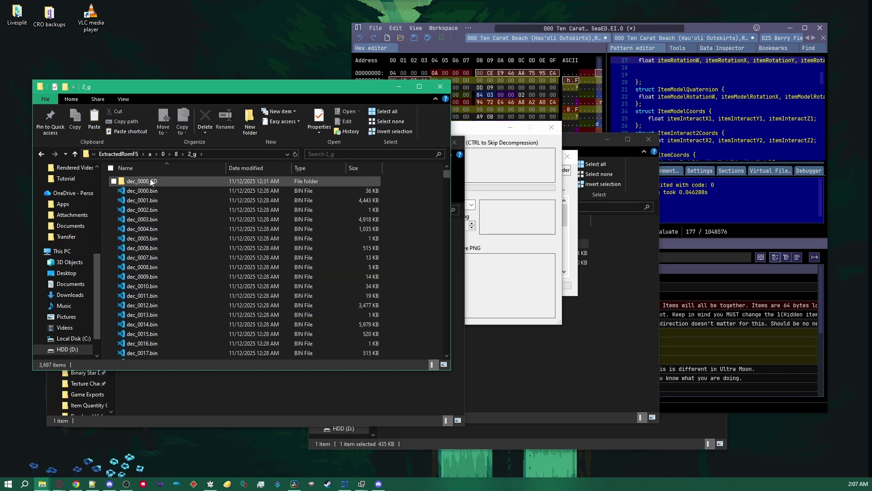
{"action": "left_click", "coordinate": [177, 154]}
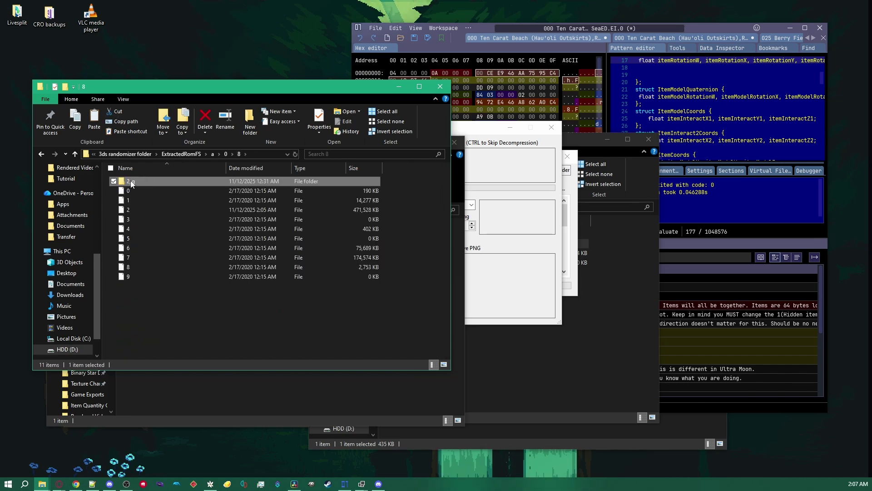
- Try to repack the whole 2_g folder with the pk3DS Folder Repack tool using the Sun/Moon (Version 6) format
{"action": "mouse_move", "coordinate": [129, 184]}
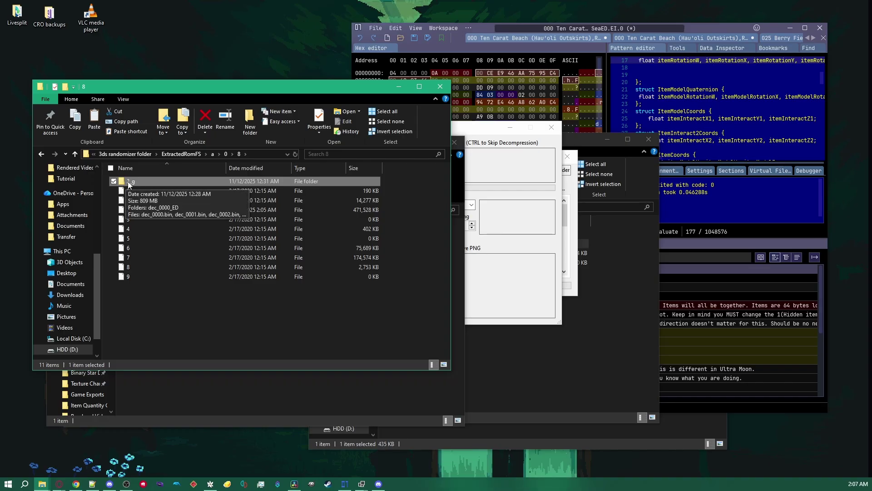
{"action": "left_click_drag", "start_coordinate": [128, 183], "coordinate": [166, 183]}
{"action": "left_click", "coordinate": [484, 142]}
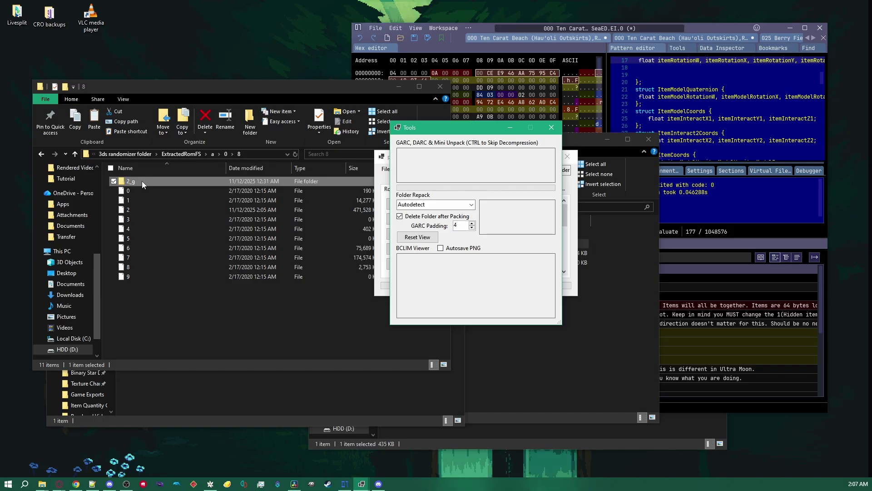
{"action": "left_click_drag", "start_coordinate": [142, 181], "coordinate": [516, 218]}
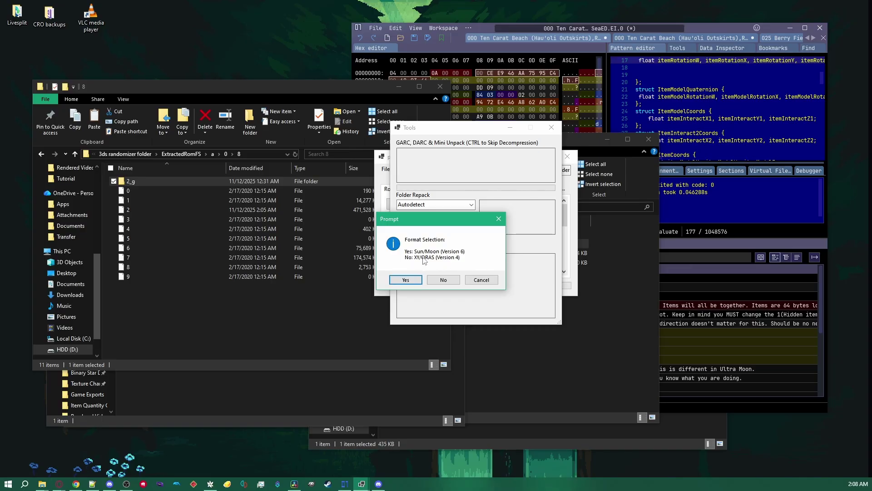
{"action": "left_click", "coordinate": [402, 282]}
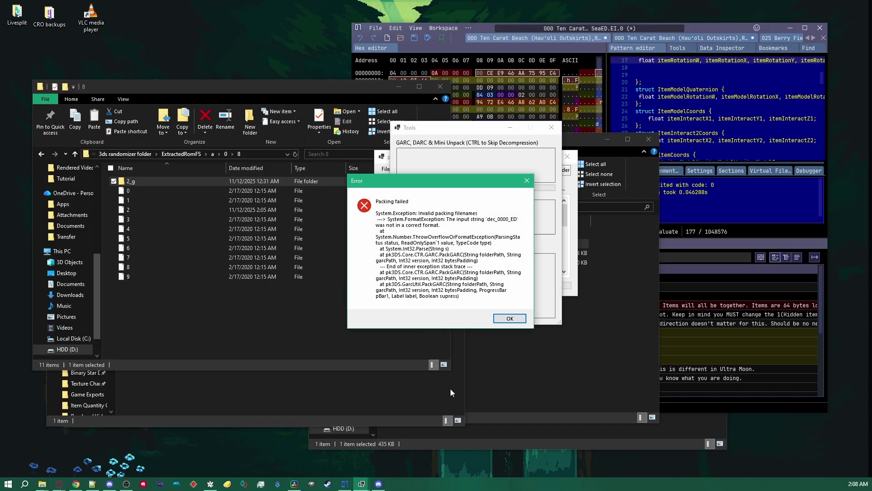
{"action": "left_click", "coordinate": [509, 318]}
{"action": "left_click", "coordinate": [455, 277]}
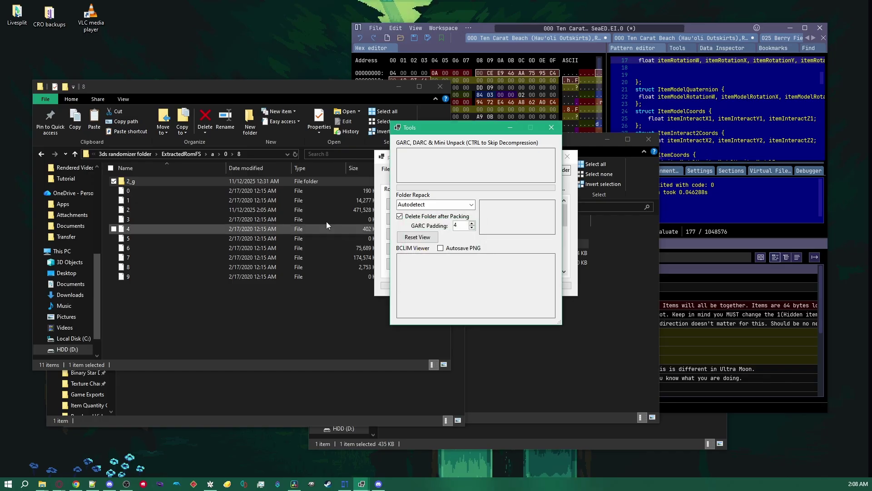
- Repack the dec_0000_ED subfolder inside 2_g with the pk3DS Folder Repack tool
{"action": "double_click", "coordinate": [176, 180]}
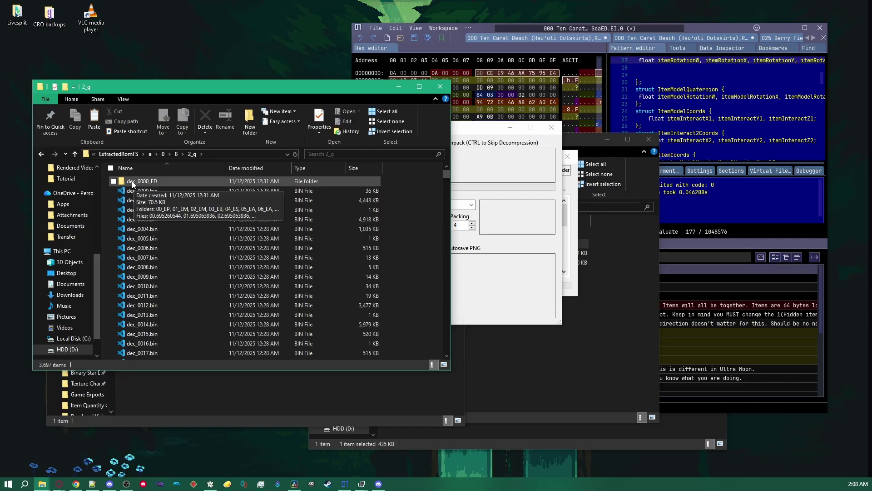
{"action": "left_click_drag", "start_coordinate": [132, 184], "coordinate": [527, 223]}
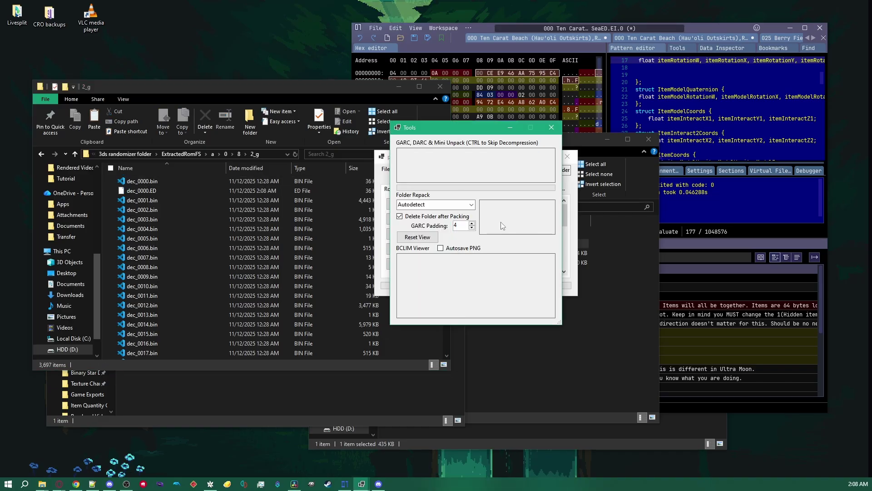
- Rename the repacked dec_0000.ED file with a .bin extension, accepting the alternative name dec_0000 (2).bin
{"action": "left_click", "coordinate": [146, 192]}
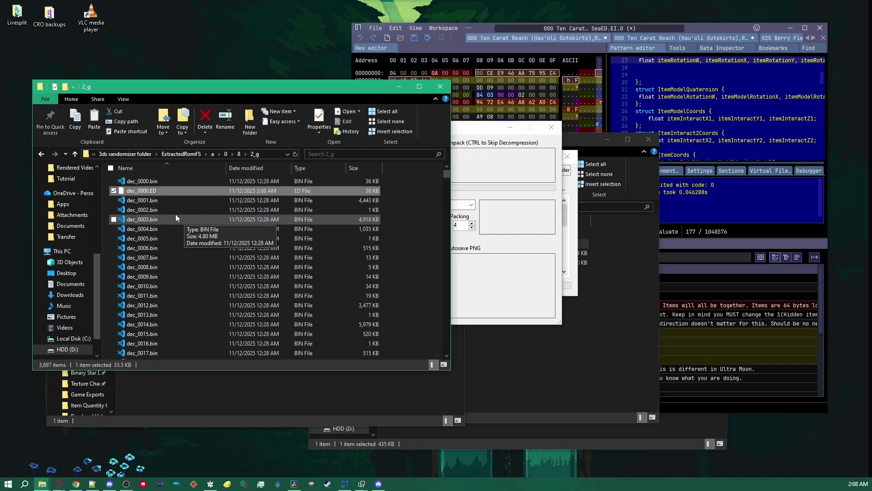
{"action": "left_click", "coordinate": [159, 190]}
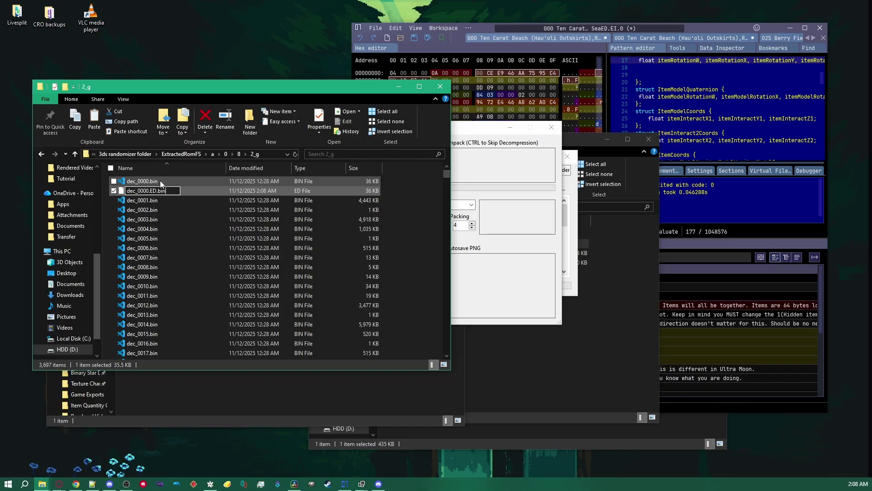
{"action": "key", "text": "Left"}
{"action": "key", "text": "Left"}
{"action": "key", "text": "BackSpace"}
{"action": "key", "text": "BackSpace"}
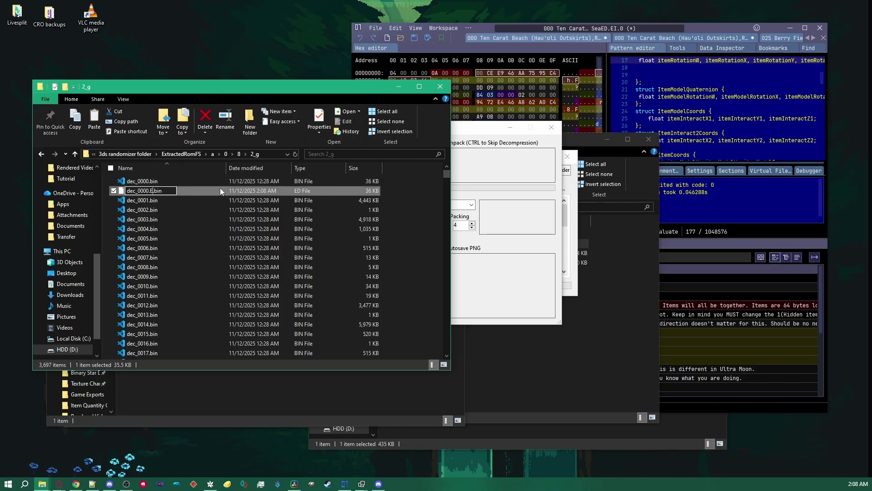
{"action": "key", "text": "BackSpace"}
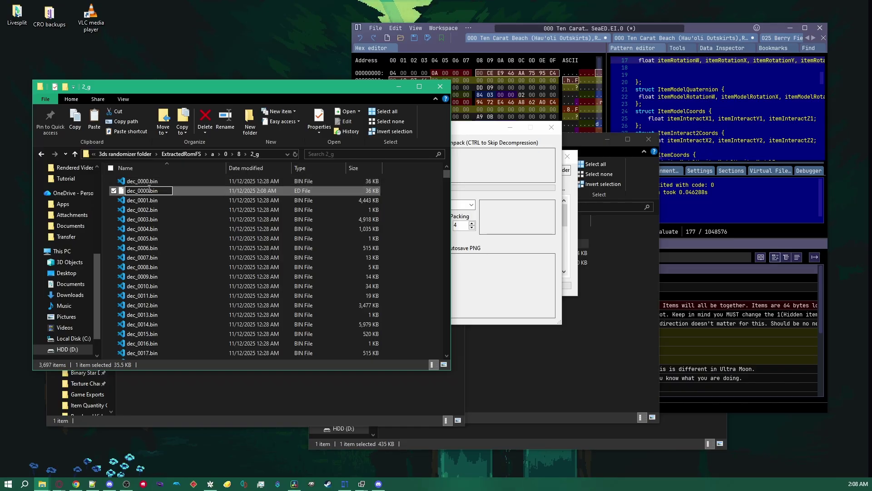
{"action": "key", "text": "Return"}
{"action": "left_click", "coordinate": [478, 248]}
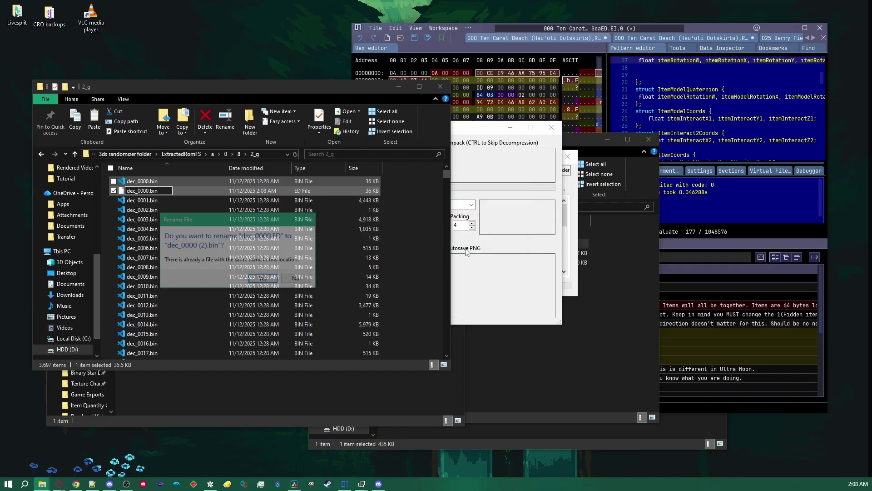
{"action": "left_click", "coordinate": [262, 279]}
- Delete the original dec_0000.bin and rename dec_0000 (2).bin to dec_0000.bin
{"action": "right_click", "coordinate": [146, 183]}
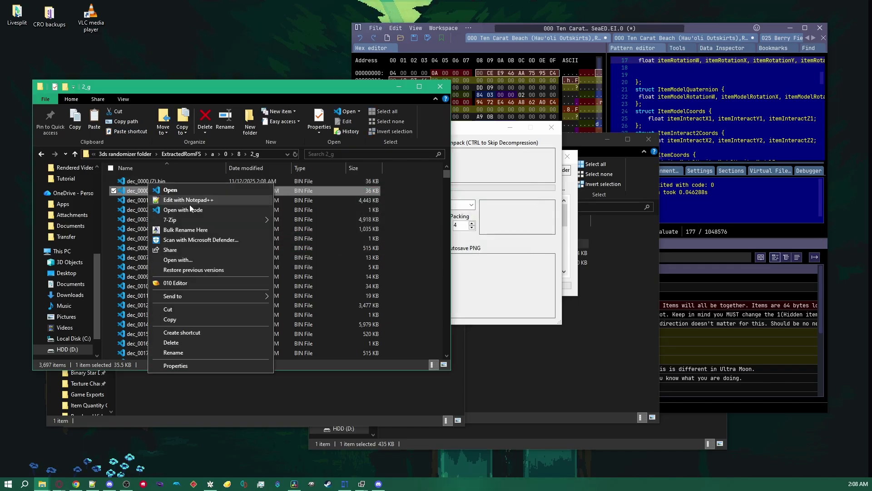
{"action": "left_click", "coordinate": [408, 201]}
{"action": "right_click", "coordinate": [137, 193]}
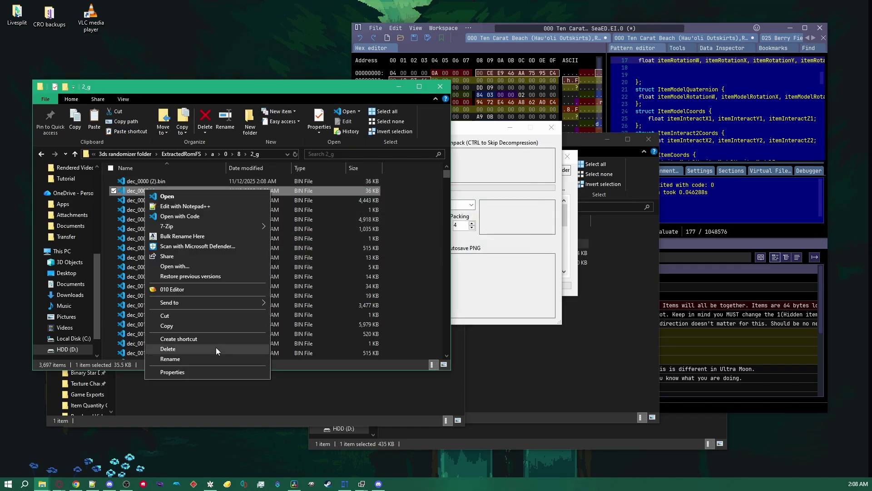
{"action": "left_click", "coordinate": [189, 344]}
{"action": "left_click", "coordinate": [148, 181]}
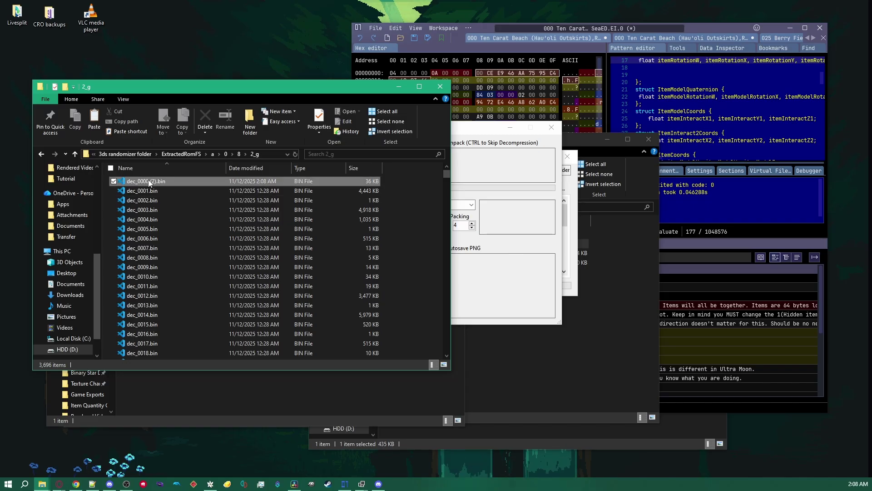
{"action": "left_click", "coordinate": [157, 182]}
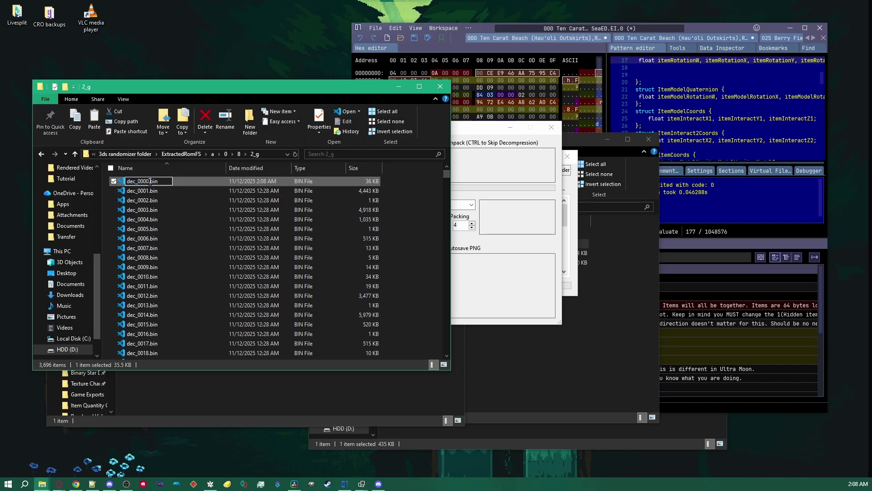
{"action": "key", "text": "Return"}
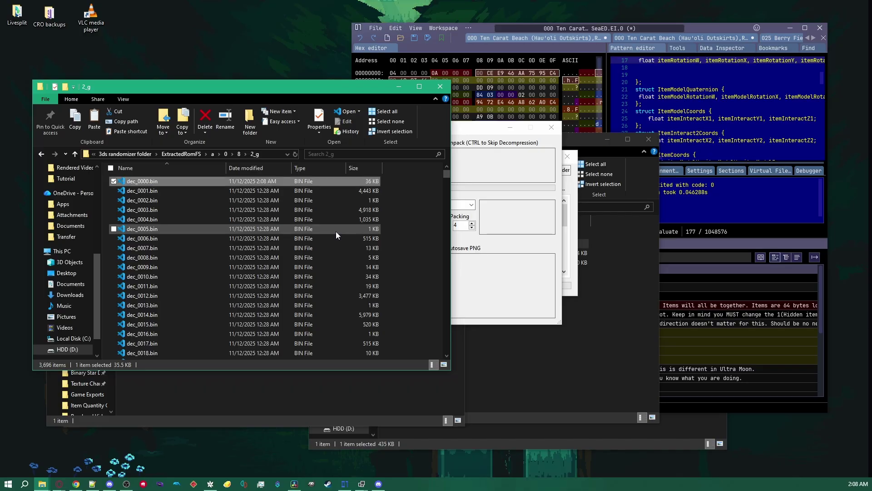
{"action": "left_click", "coordinate": [415, 205]}
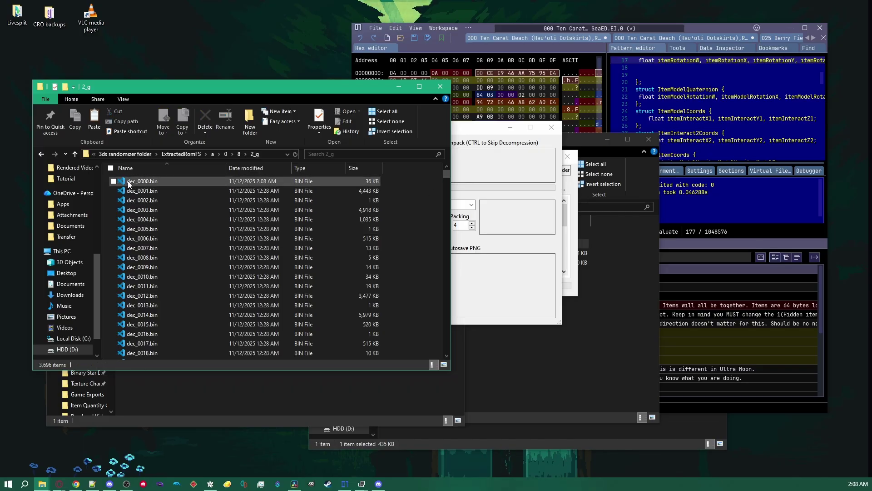
- Open dec_0000.bin in ImHex and import the pattern file Trainers&TreesHighlight_v1_07ET_11EB.hexpat
{"action": "left_click_drag", "start_coordinate": [135, 184], "coordinate": [583, 79]}
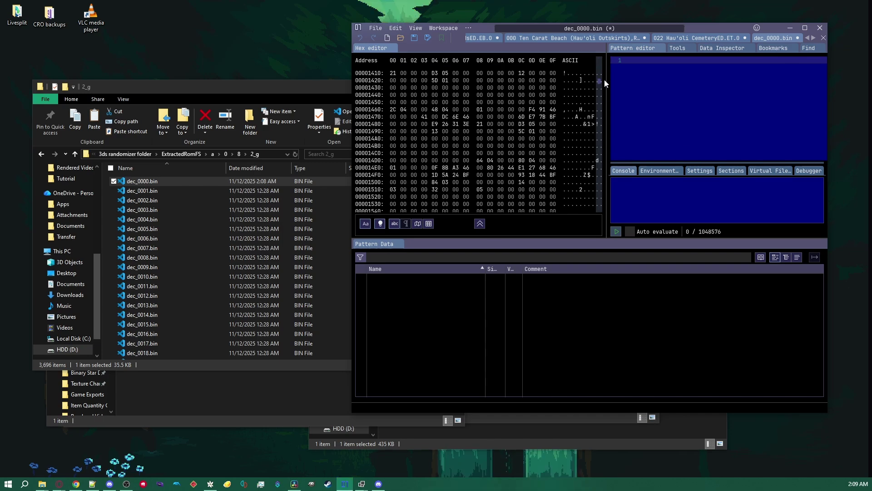
{"action": "right_click", "coordinate": [664, 84]}
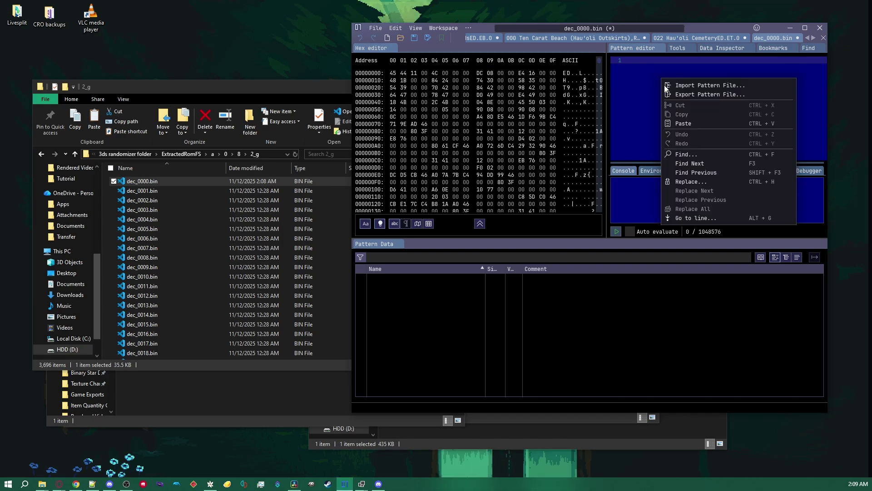
{"action": "left_click", "coordinate": [692, 85]}
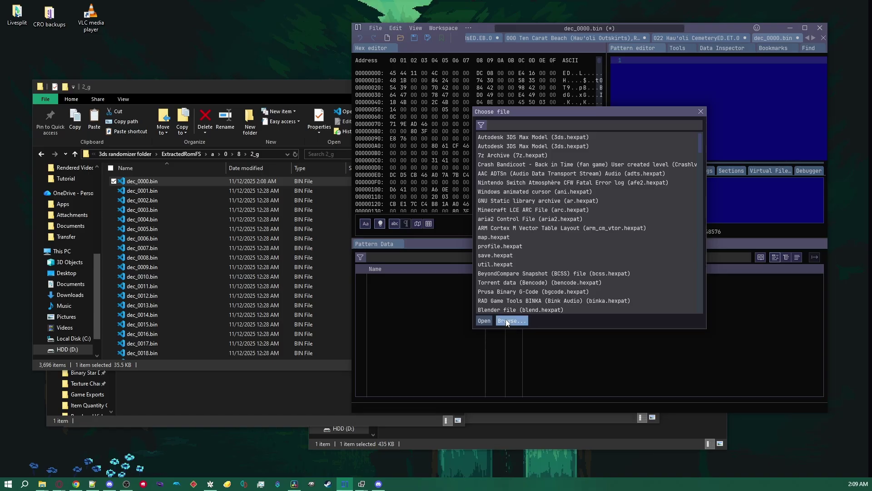
{"action": "left_click", "coordinate": [508, 321]}
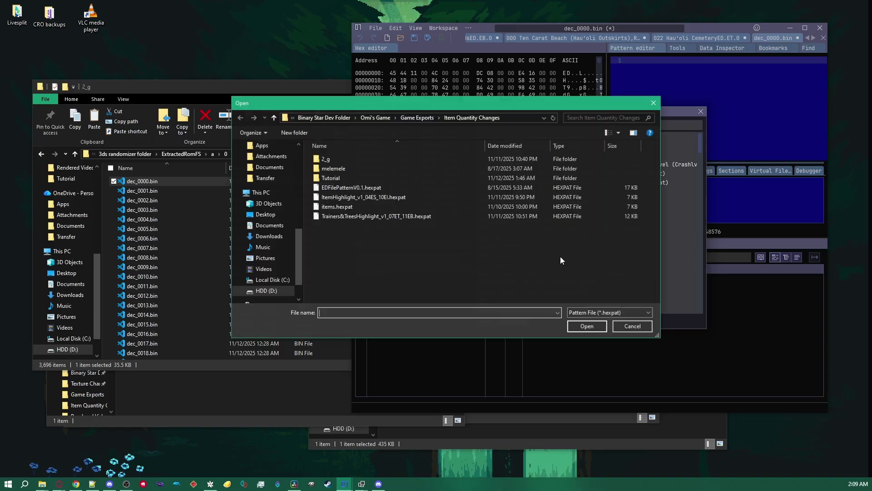
{"action": "double_click", "coordinate": [367, 217]}
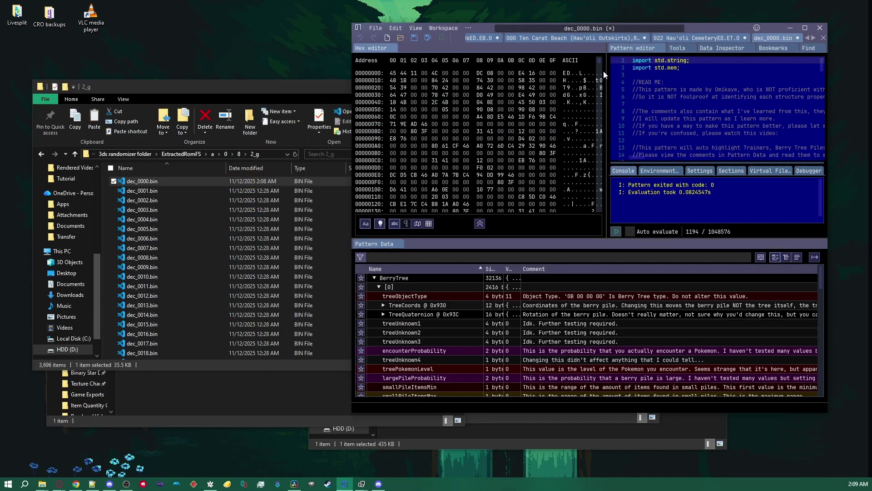
- Enlarge the hex editor and examine the highlighted first BerryTree block of dec_0000.bin, from its treeObjectType bytes at 0x92C onward
{"action": "left_click", "coordinate": [806, 29]}
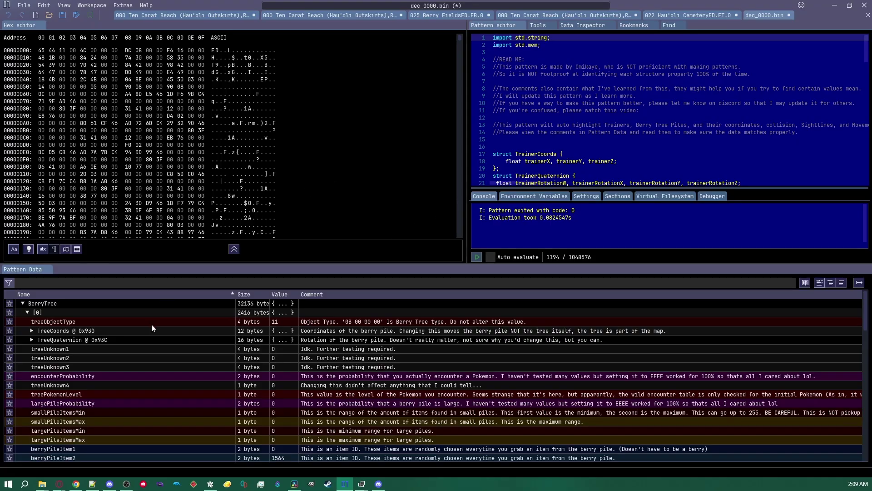
{"action": "left_click", "coordinate": [70, 248]}
{"action": "scroll", "coordinate": [349, 199], "scroll_direction": "down", "scroll_amount": 10}
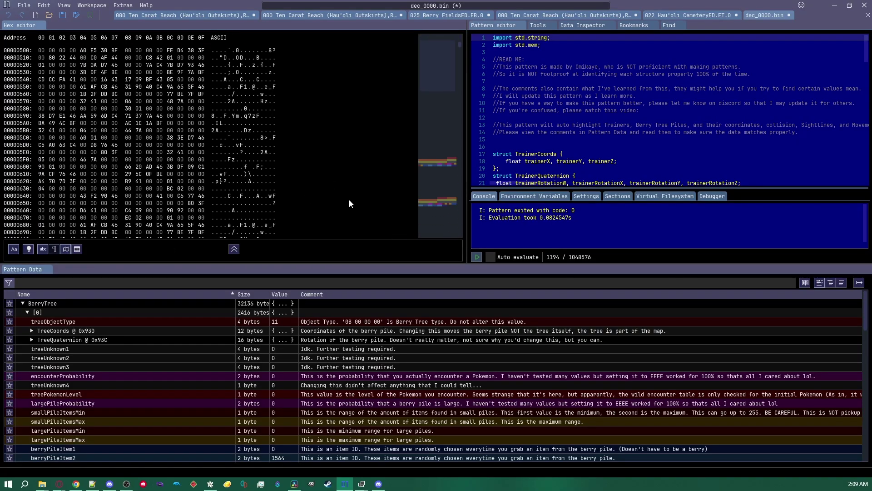
{"action": "scroll", "coordinate": [359, 199], "scroll_direction": "up", "scroll_amount": 5}
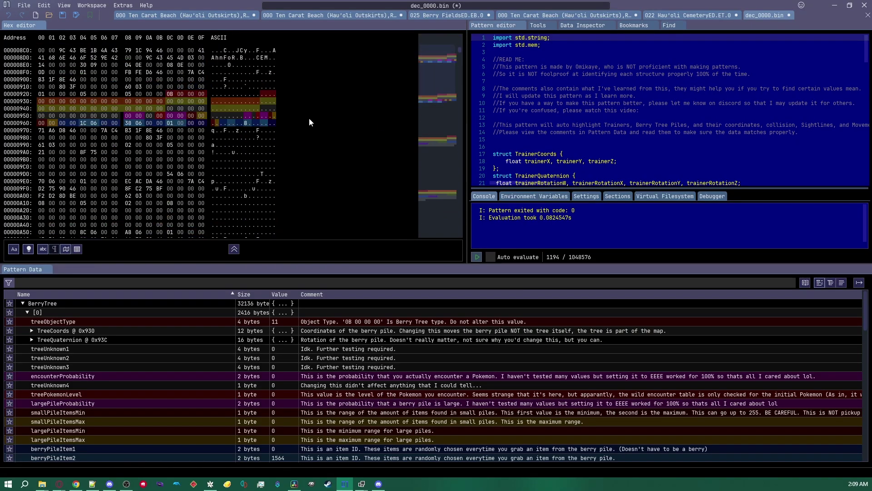
{"action": "scroll", "coordinate": [178, 152], "scroll_direction": "down", "scroll_amount": 1}
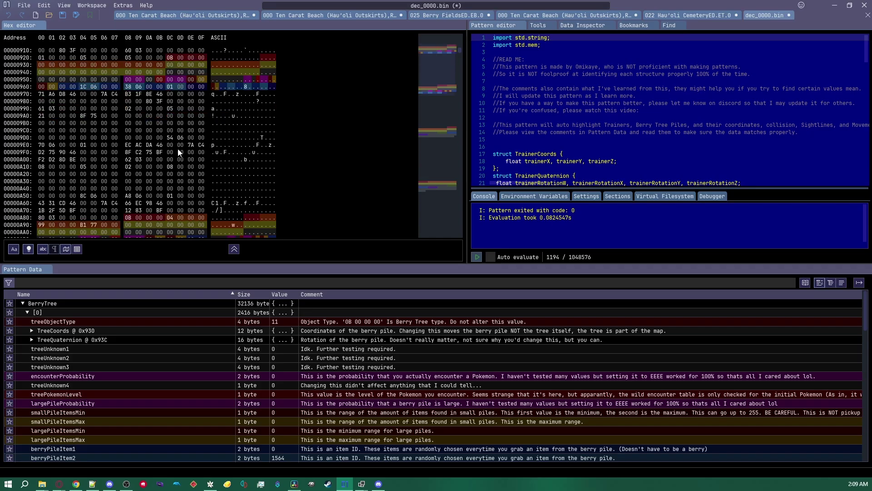
{"action": "scroll", "coordinate": [137, 73], "scroll_direction": "up", "scroll_amount": 1}
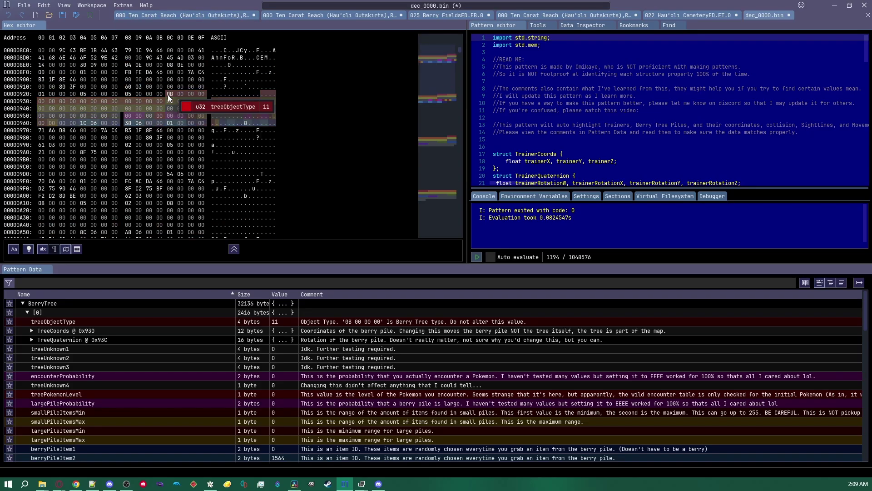
{"action": "left_click_drag", "start_coordinate": [168, 95], "coordinate": [201, 129]}
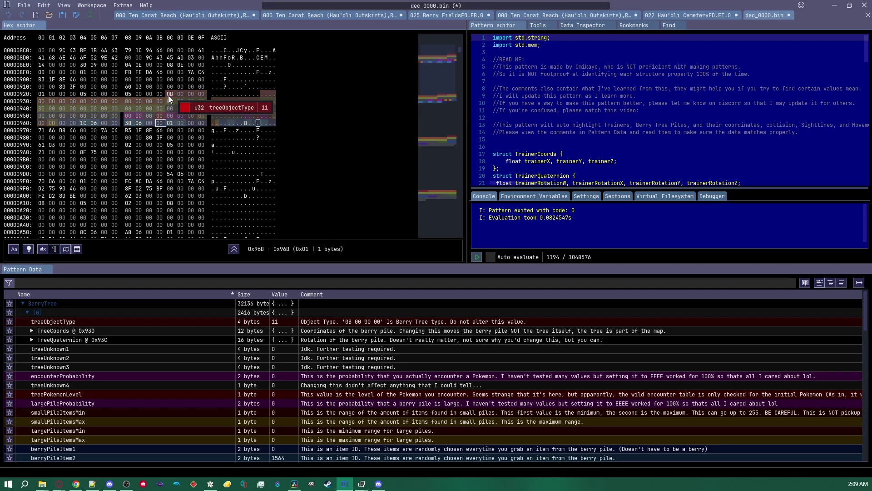
{"action": "left_click_drag", "start_coordinate": [170, 93], "coordinate": [206, 99]}
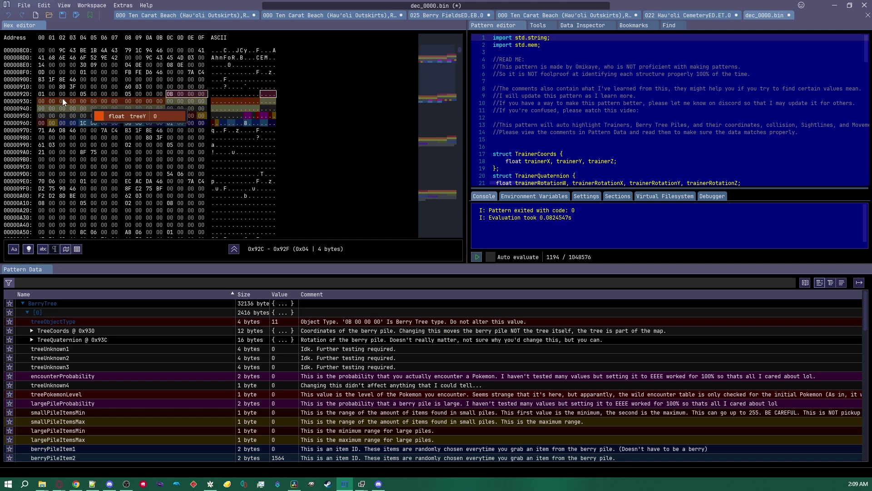
{"action": "left_click_drag", "start_coordinate": [170, 94], "coordinate": [196, 130]}
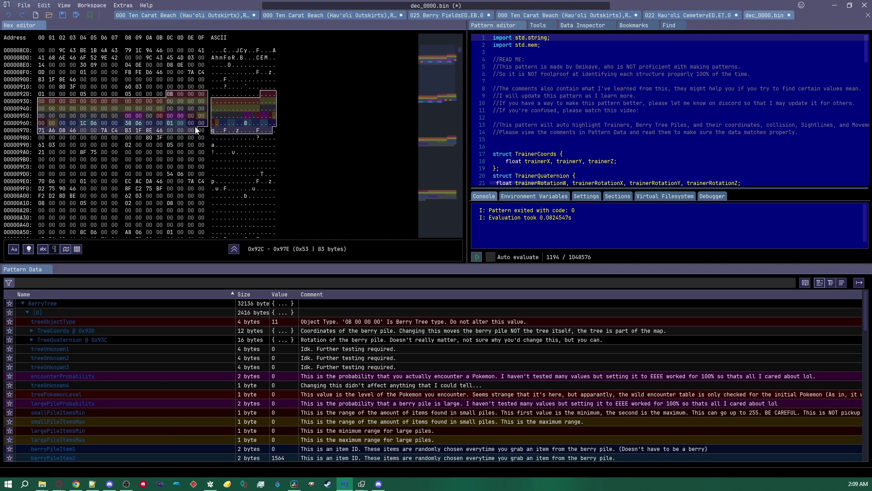
{"action": "scroll", "coordinate": [124, 136], "scroll_direction": "down", "scroll_amount": 4}
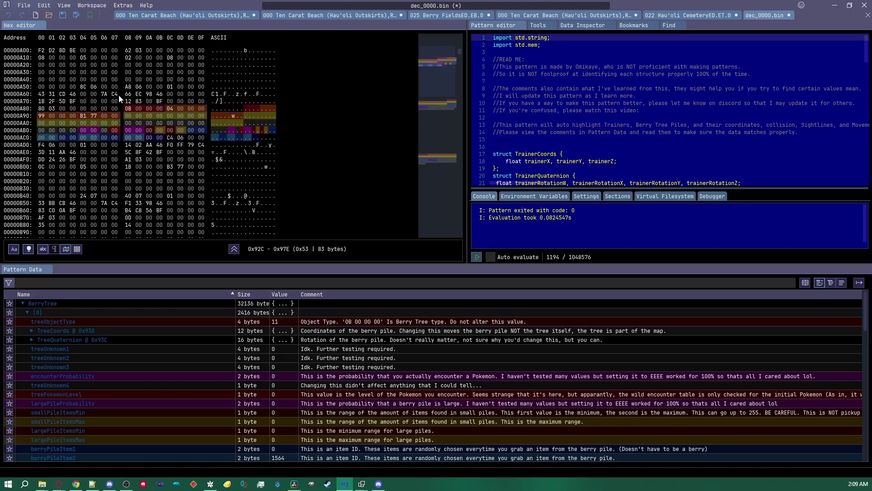
- Examine the remaining highlighted berry tree and trainer blocks of dec_0000.bin, including the trainer entries starting at 0x396C and 0x3A14
{"action": "scroll", "coordinate": [188, 156], "scroll_direction": "down", "scroll_amount": 5}
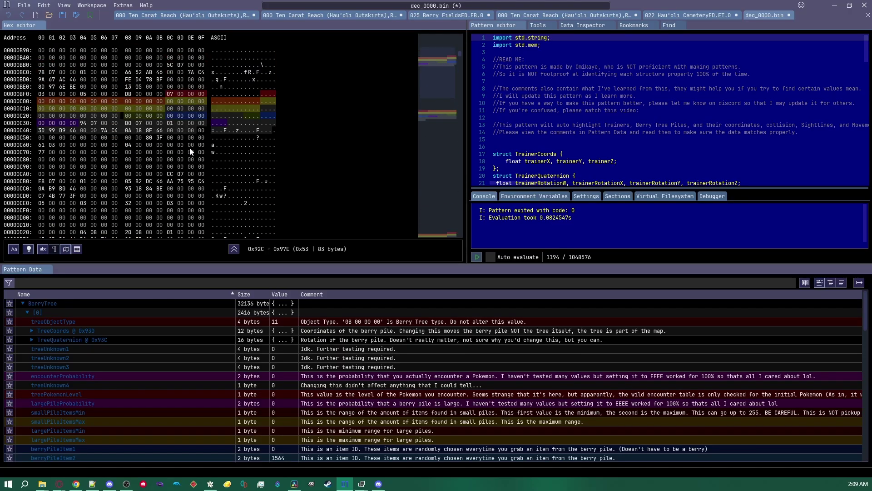
{"action": "scroll", "coordinate": [190, 152], "scroll_direction": "down", "scroll_amount": 20}
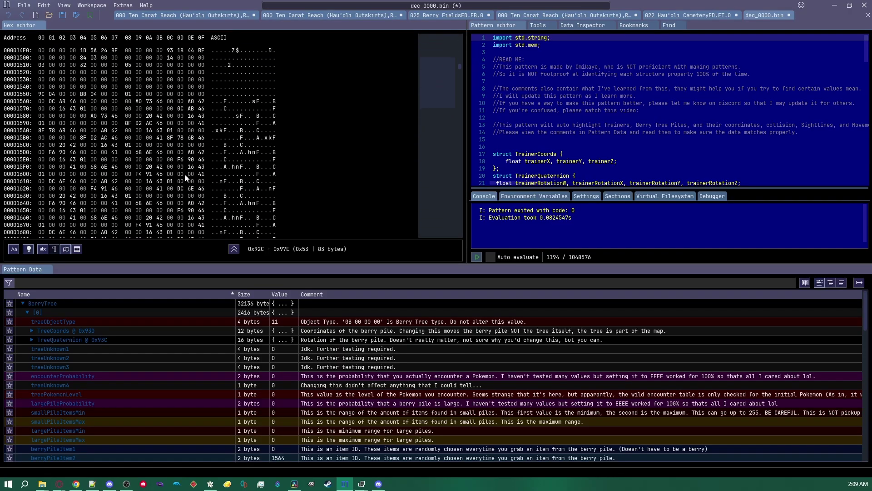
{"action": "scroll", "coordinate": [184, 175], "scroll_direction": "up", "scroll_amount": 8}
{"action": "scroll", "coordinate": [177, 150], "scroll_direction": "down", "scroll_amount": 20}
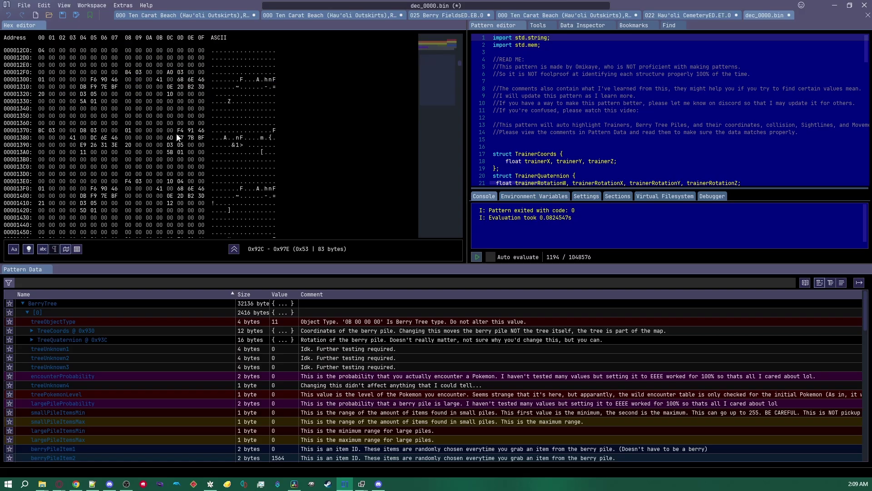
{"action": "scroll", "coordinate": [184, 166], "scroll_direction": "down", "scroll_amount": 20}
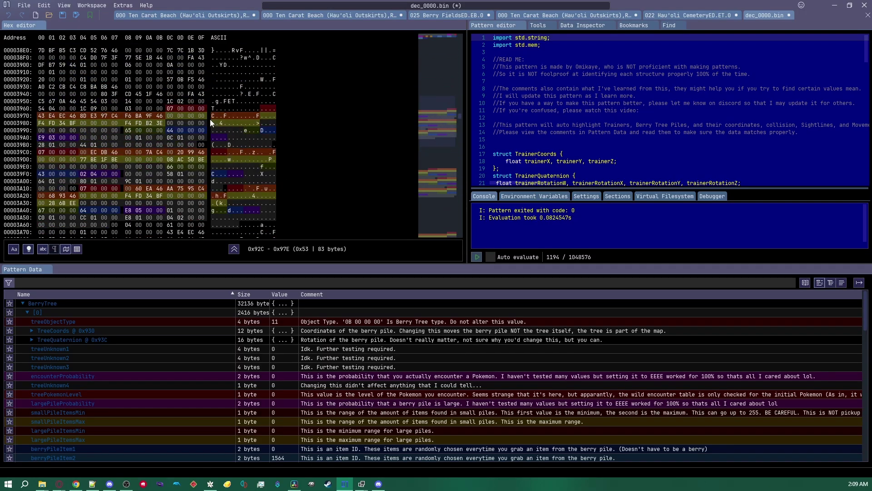
{"action": "scroll", "coordinate": [160, 189], "scroll_direction": "down", "scroll_amount": 2}
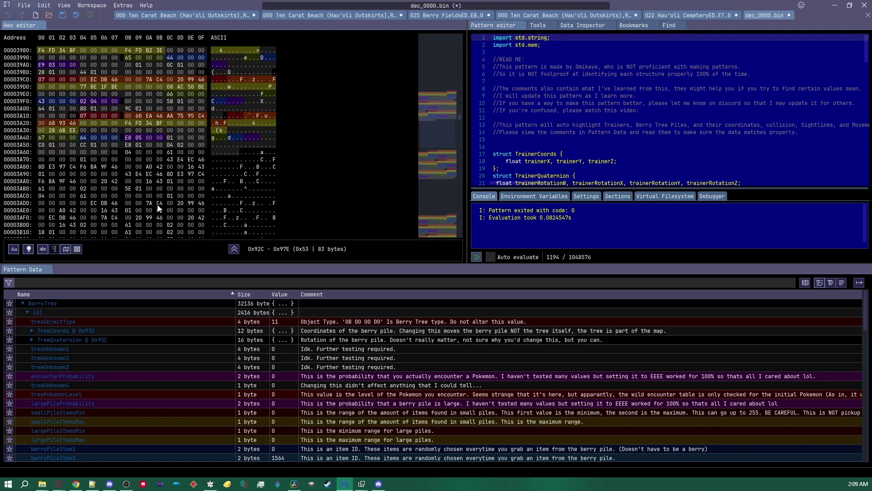
{"action": "left_click_drag", "start_coordinate": [108, 152], "coordinate": [83, 113]}
{"action": "scroll", "coordinate": [120, 139], "scroll_direction": "up", "scroll_amount": 1}
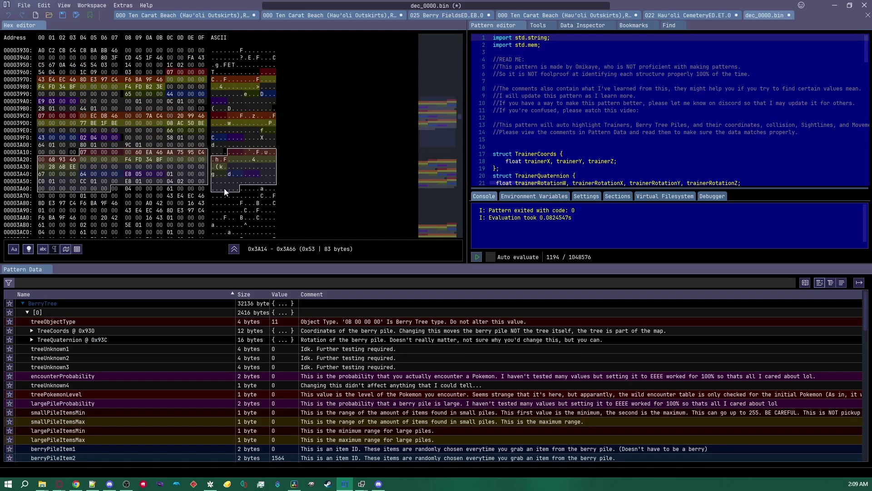
{"action": "left_click_drag", "start_coordinate": [172, 73], "coordinate": [193, 109]}
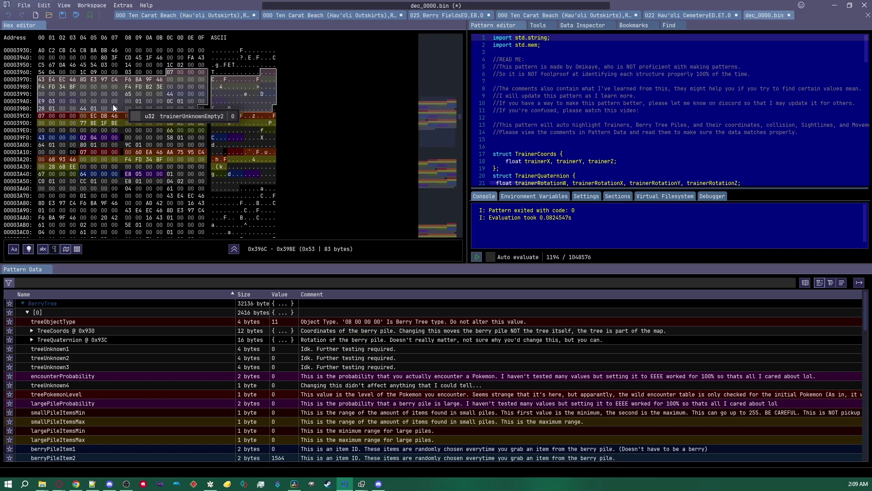
{"action": "left_click", "coordinate": [176, 137]}
{"action": "left_click_drag", "start_coordinate": [170, 101], "coordinate": [175, 100]}
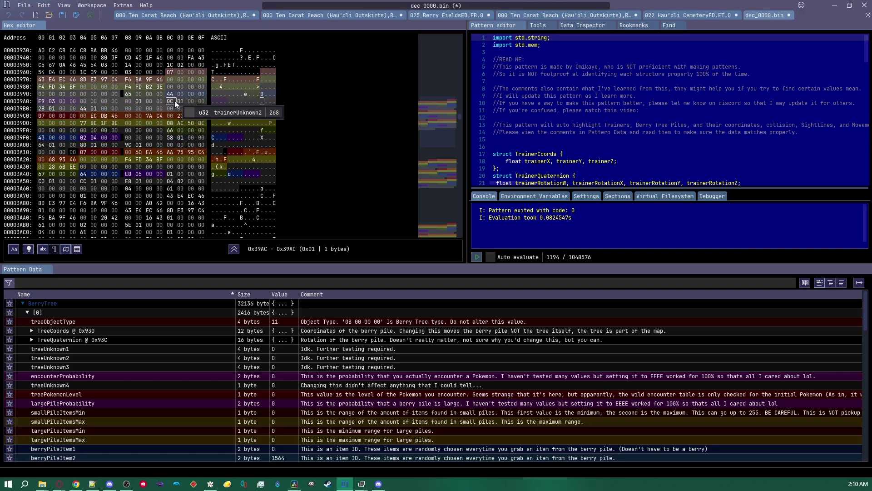
{"action": "left_click", "coordinate": [173, 196]}
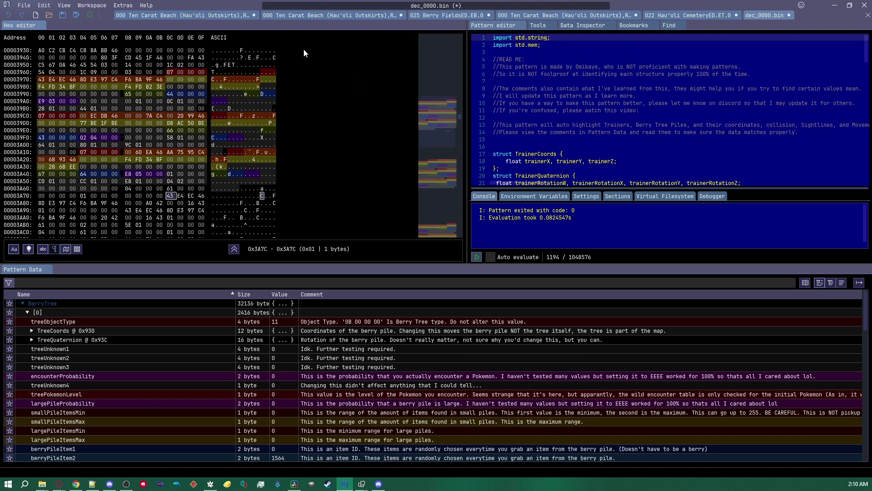
- Close dec_0000.bin without saving its changes to a project, and minimize the hex editor
{"action": "left_click", "coordinate": [789, 15]}
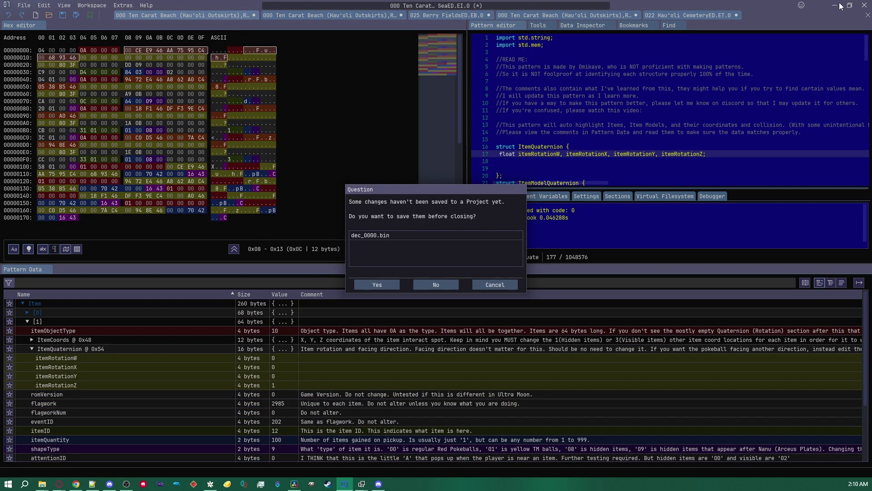
{"action": "left_click", "coordinate": [414, 284]}
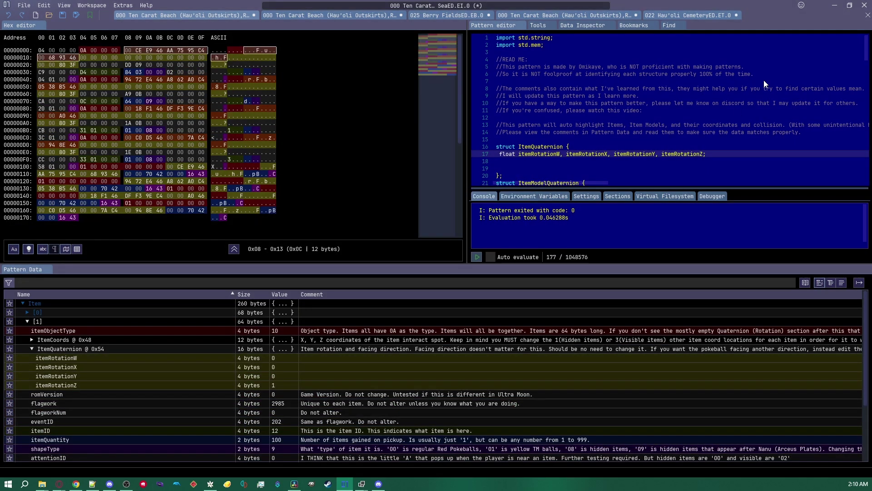
{"action": "left_click", "coordinate": [830, 7]}
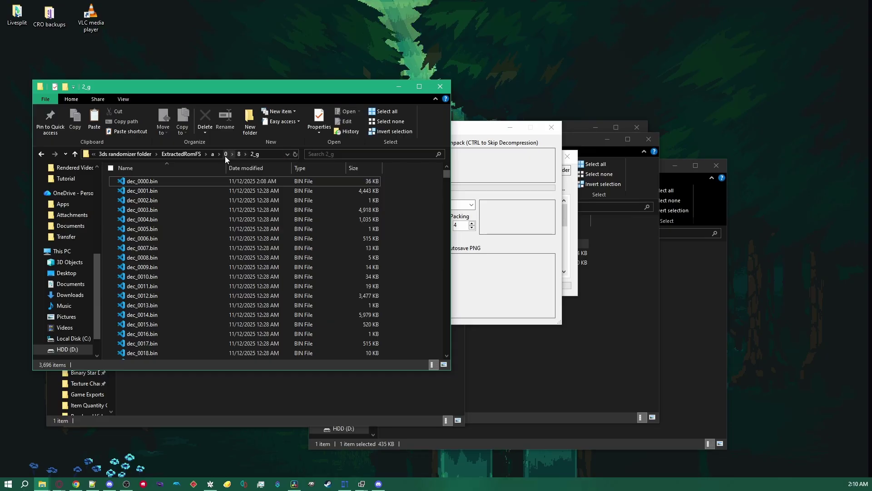
- Repack the 2_g folder inside folder 8 with the pk3DS Folder Repack tool, using the Sun/Moon (Version 6) format
{"action": "left_click", "coordinate": [239, 154]}
{"action": "left_click_drag", "start_coordinate": [130, 181], "coordinate": [534, 221]}
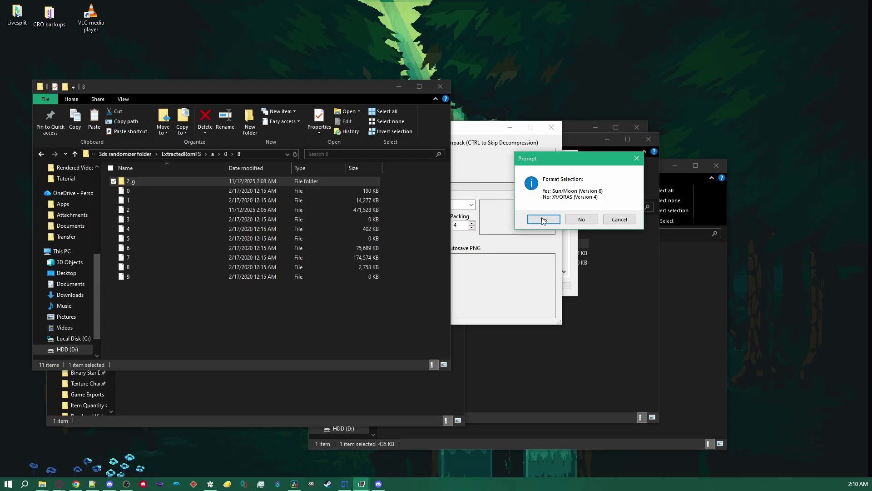
{"action": "left_click", "coordinate": [544, 220]}
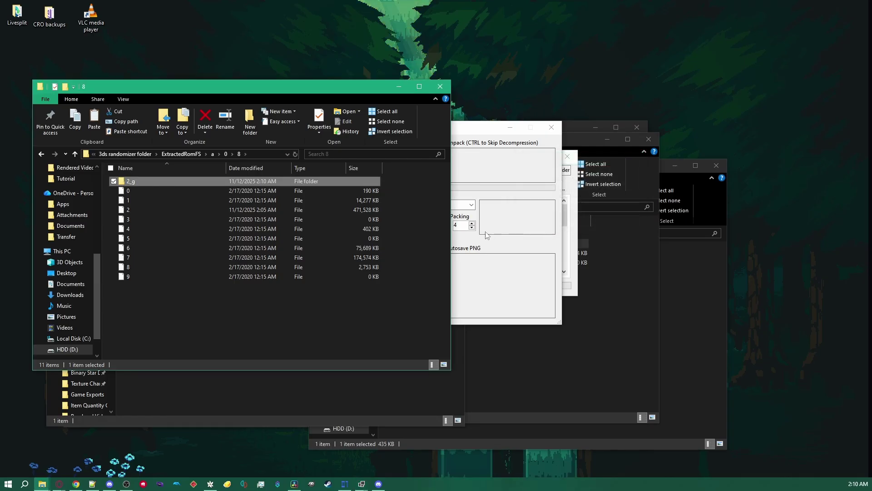
- Try to repack the 2_g folder a second time in the Sun/Moon (Version 6) format
{"action": "left_click", "coordinate": [460, 127]}
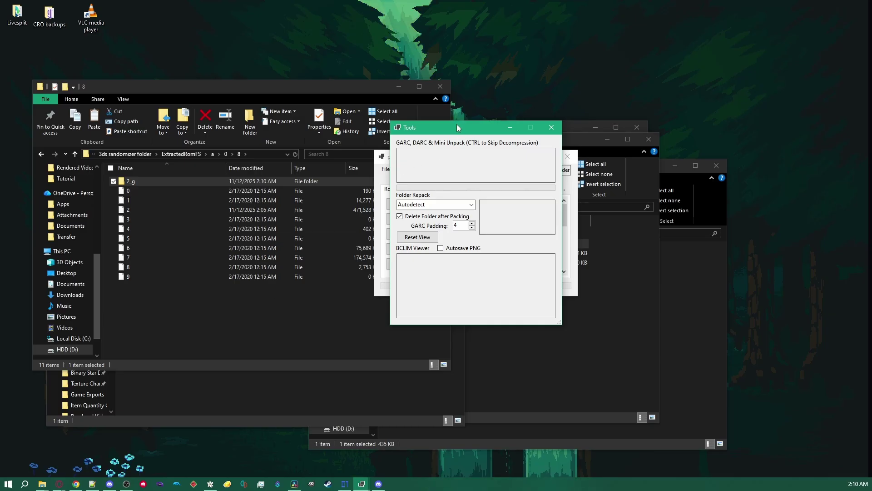
{"action": "left_click_drag", "start_coordinate": [457, 124], "coordinate": [465, 135]}
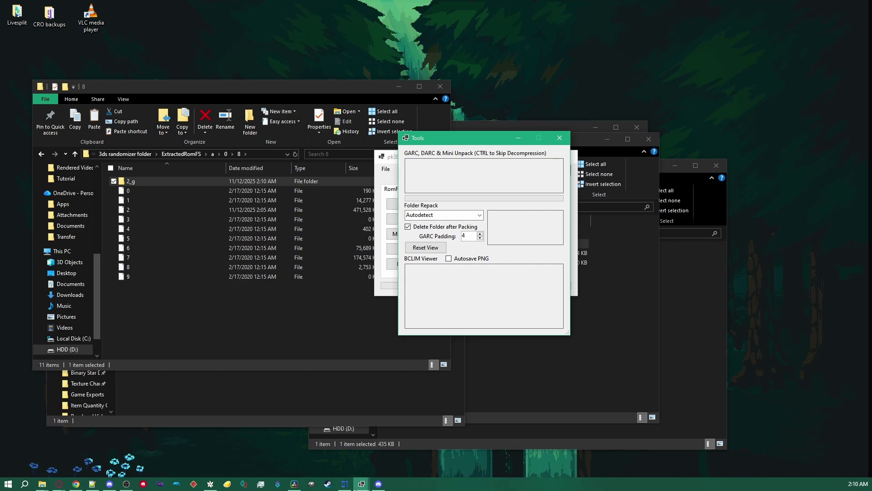
{"action": "left_click_drag", "start_coordinate": [128, 183], "coordinate": [534, 236]}
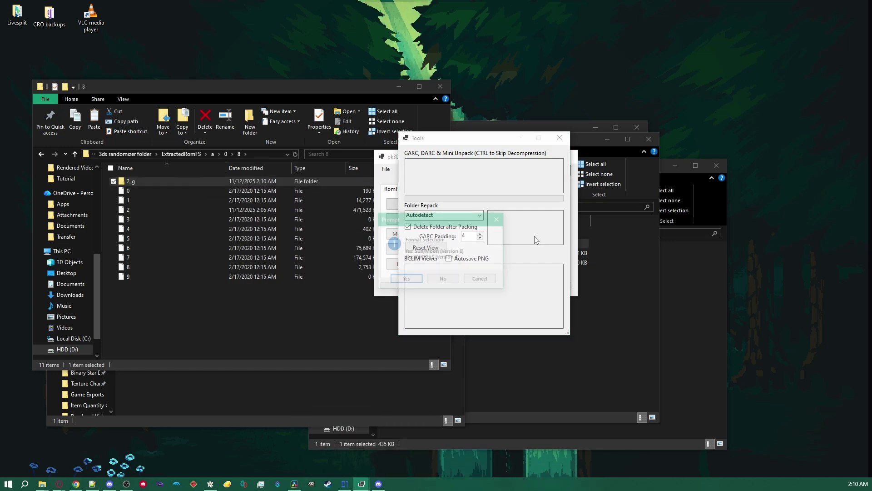
{"action": "left_click", "coordinate": [404, 278]}
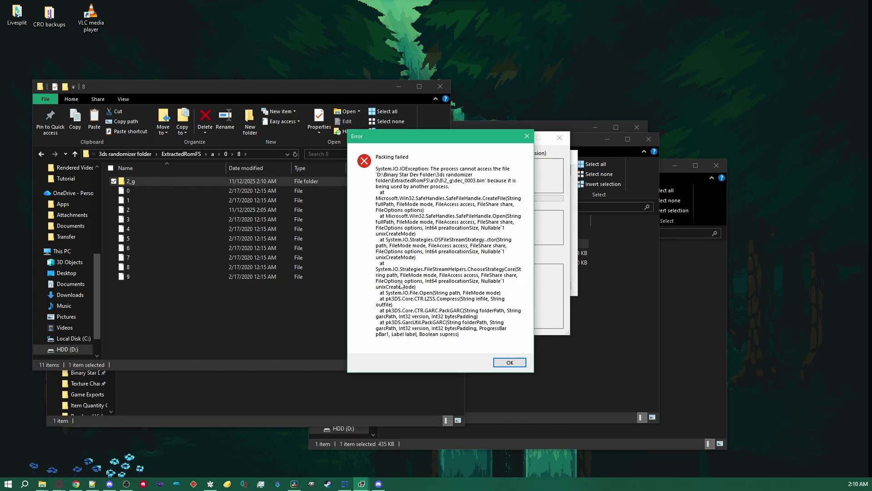
{"action": "left_click", "coordinate": [514, 362]}
{"action": "left_click", "coordinate": [455, 274]}
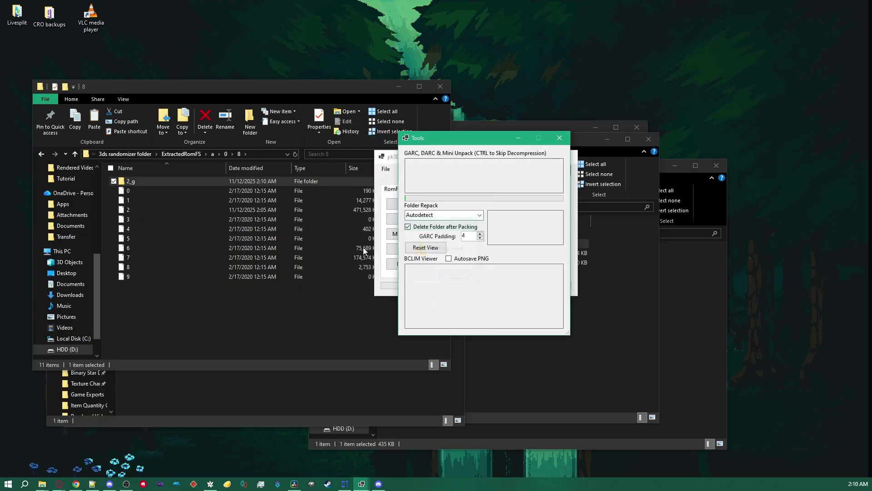
- Inspect the files inside the 2_g folder to see which ones have been packed
{"action": "double_click", "coordinate": [162, 181]}
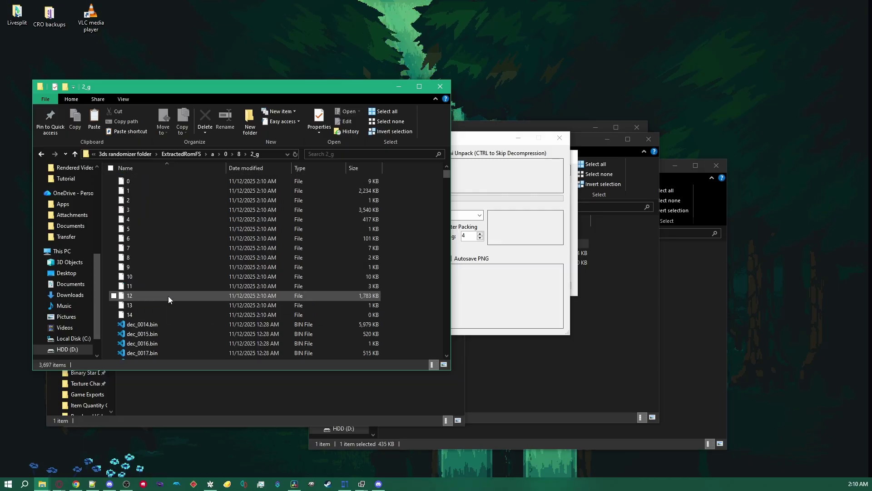
{"action": "scroll", "coordinate": [427, 184], "scroll_direction": "down", "scroll_amount": 4}
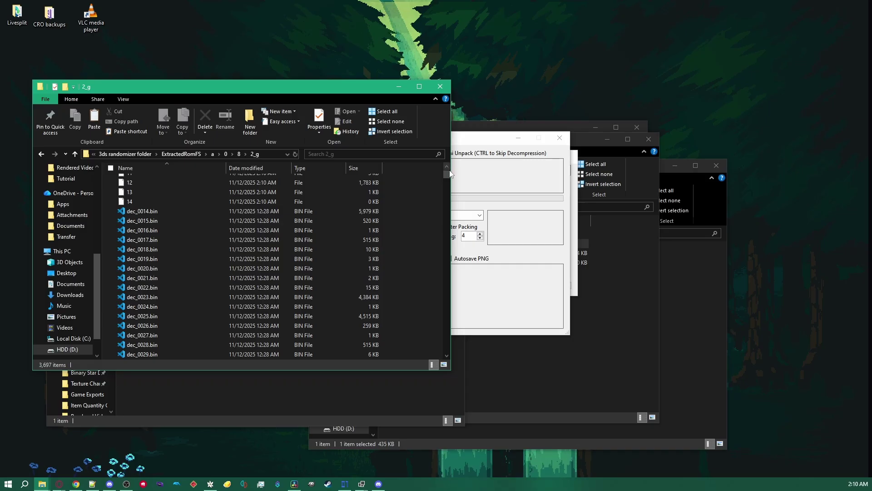
{"action": "mouse_move", "coordinate": [446, 175]}
{"action": "left_mouse_down"}
{"action": "mouse_move", "coordinate": [433, 380]}
{"action": "mouse_move", "coordinate": [443, 357]}
{"action": "mouse_move", "coordinate": [452, 160]}
{"action": "left_mouse_up"}
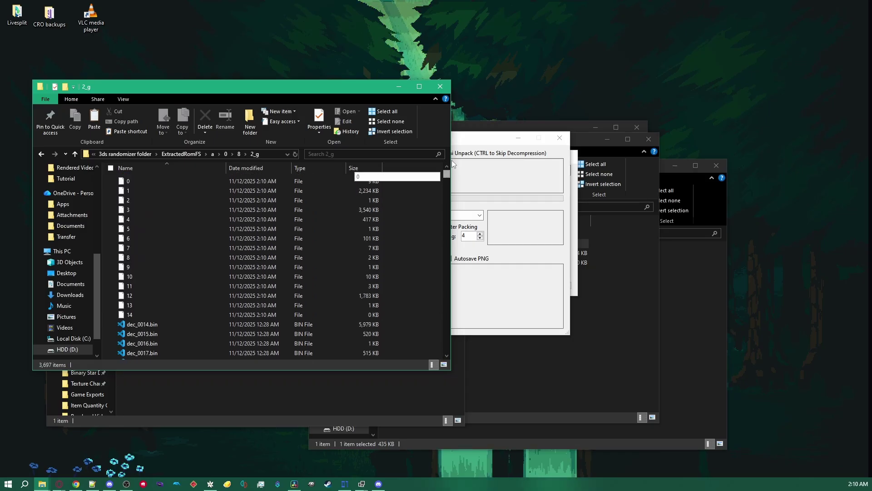
- Try to delete the 2_g folder from folder 8, and close the pk3DS Tools window
{"action": "left_click", "coordinate": [238, 153]}
{"action": "right_click", "coordinate": [130, 184]}
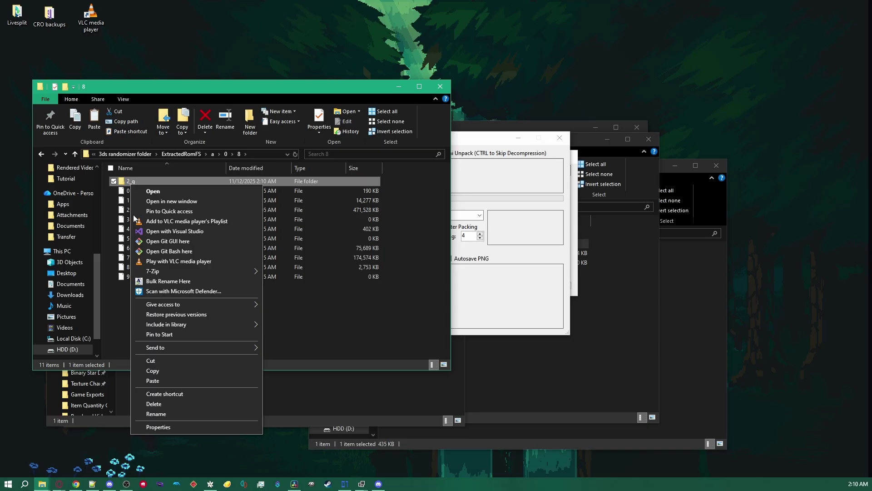
{"action": "left_click", "coordinate": [154, 403]}
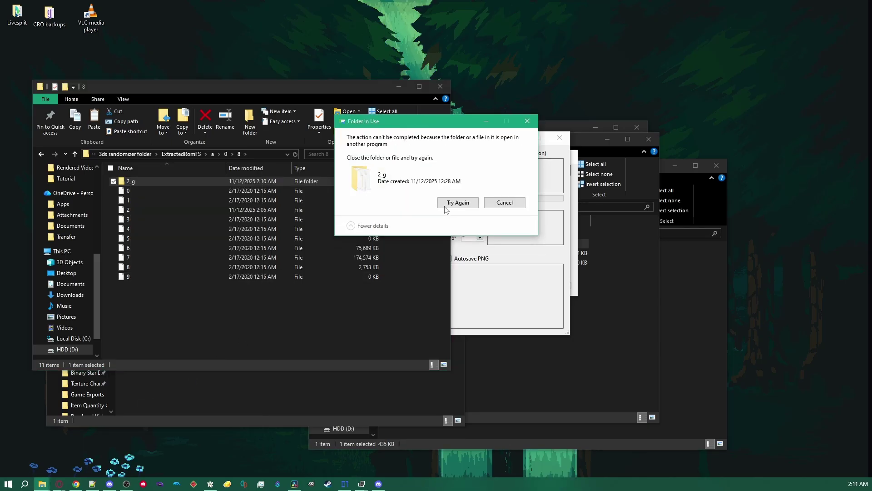
{"action": "left_click", "coordinate": [526, 121]}
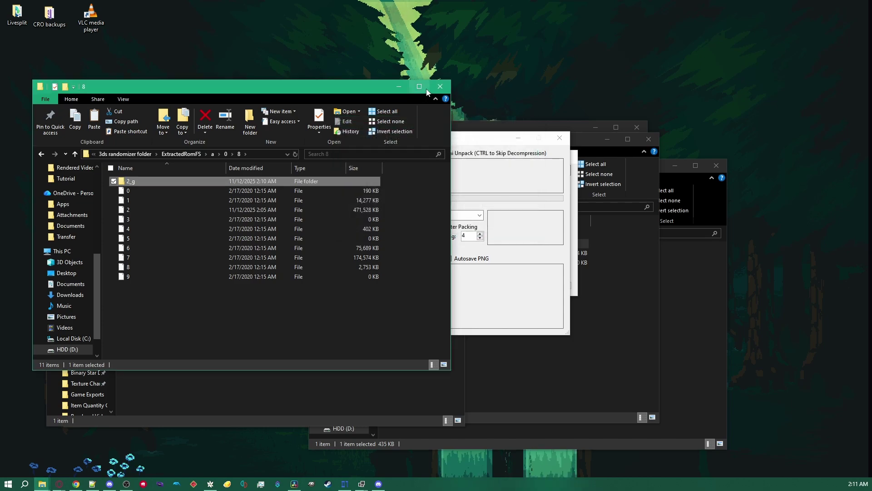
{"action": "left_click", "coordinate": [572, 144]}
{"action": "left_click", "coordinate": [572, 141]}
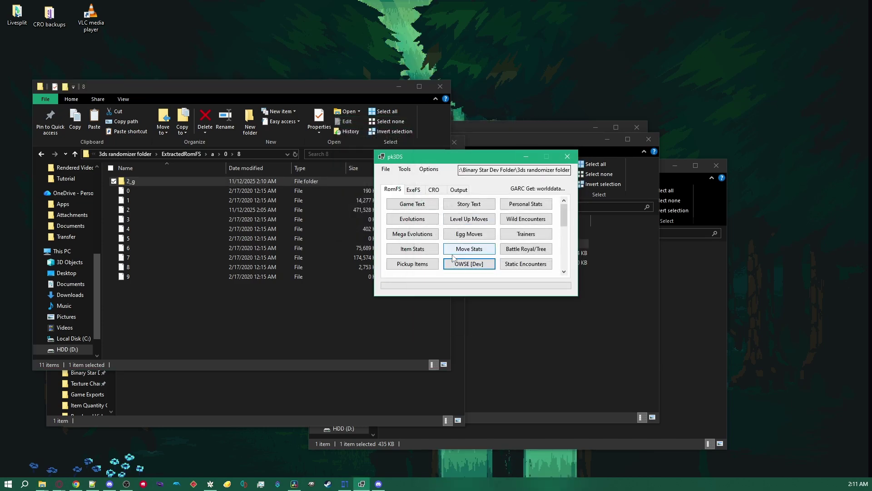
- View the Experimental data for location 000 in the pk3DS OverWorld/Script Editor, close the editor and return to folder 0
{"action": "left_click", "coordinate": [460, 267]}
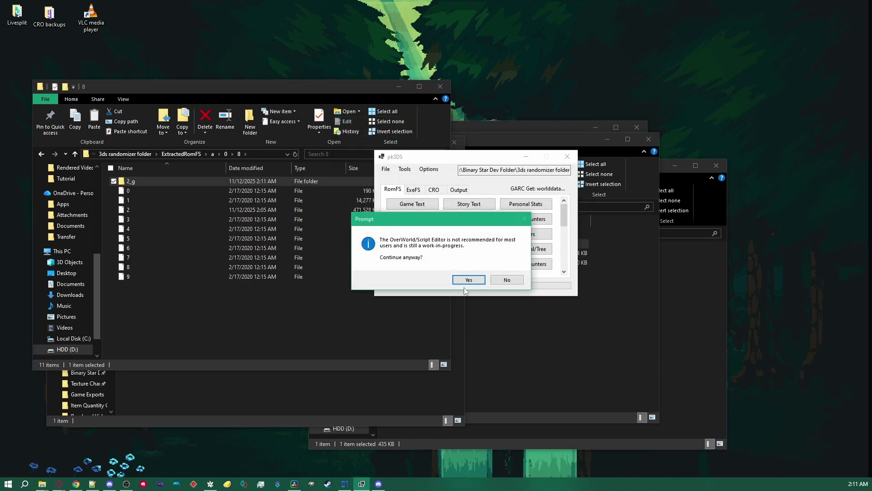
{"action": "left_click", "coordinate": [465, 279]}
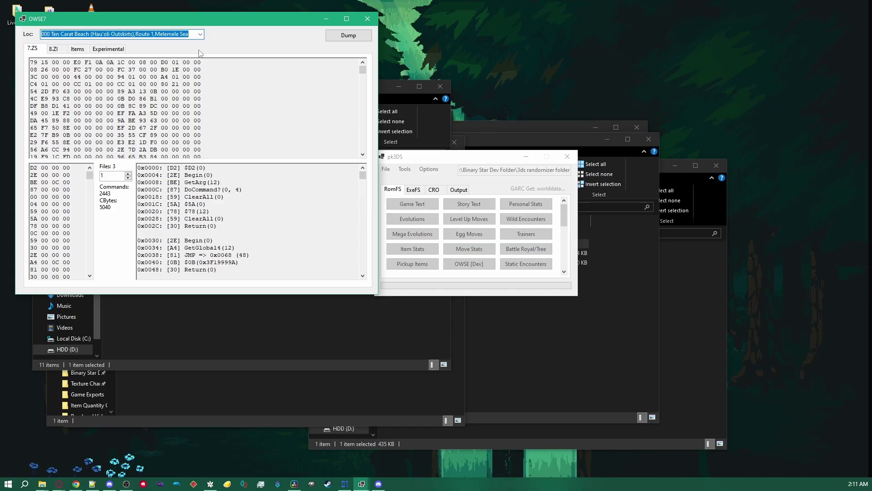
{"action": "left_click", "coordinate": [108, 48]}
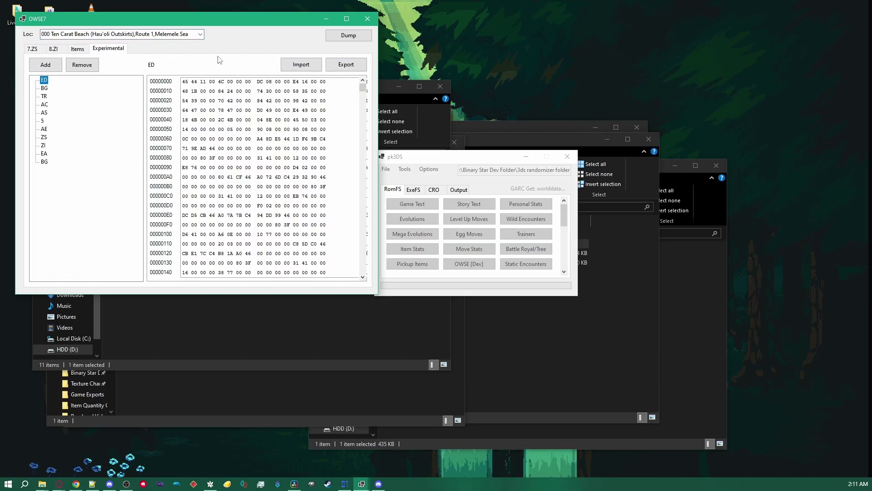
{"action": "left_click", "coordinate": [368, 19]}
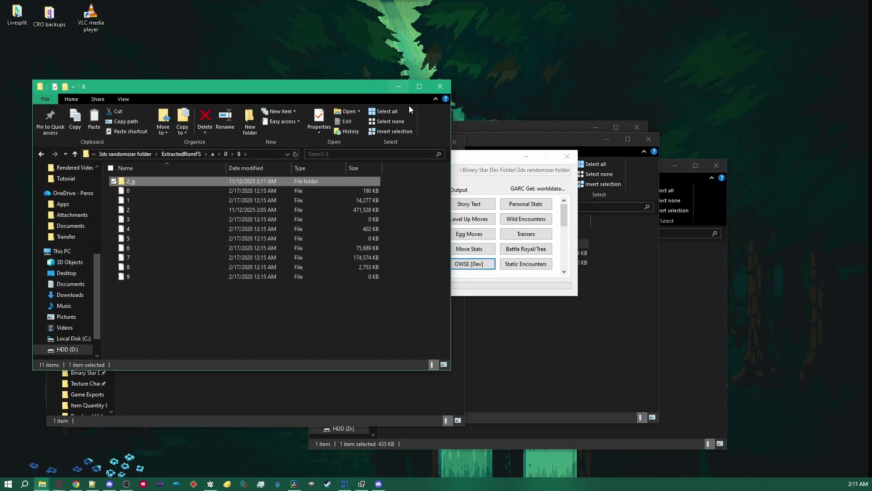
{"action": "left_click", "coordinate": [225, 154]}
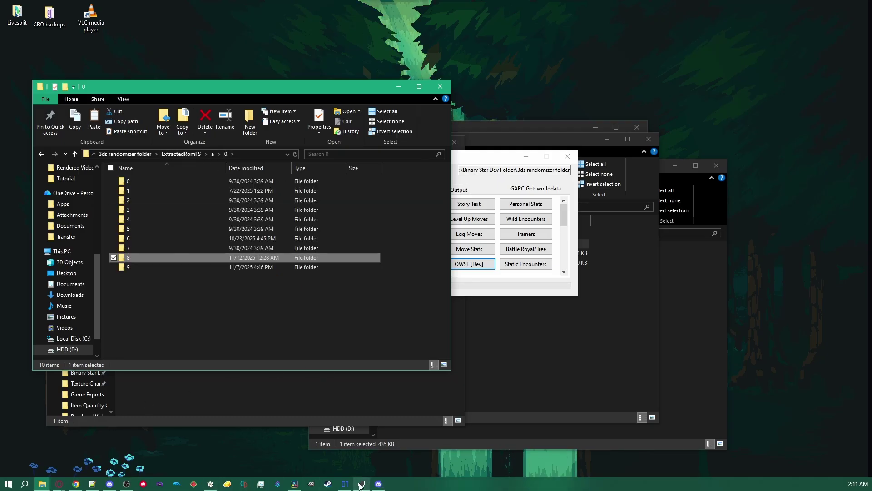
- Switch to Azahar and test-launch Pokémon Ultra Sun, ending the emulation and minimizing the emulator once the intro plays
{"action": "left_click", "coordinate": [210, 483]}
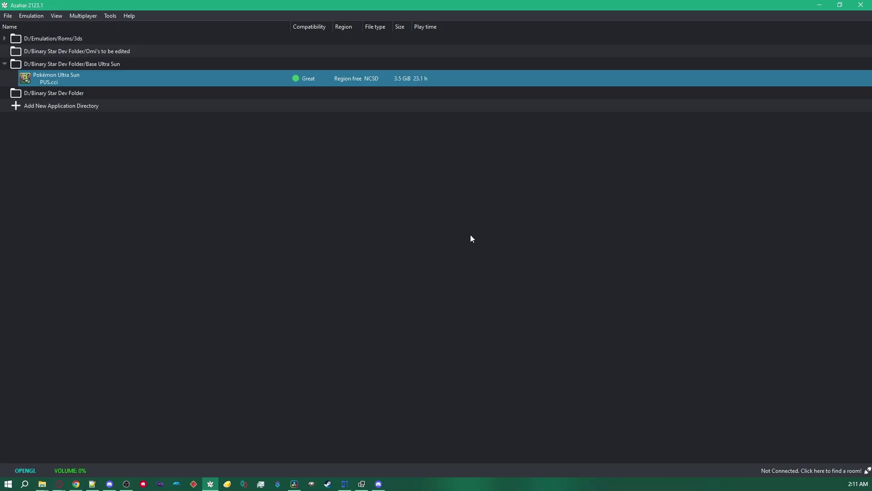
{"action": "double_click", "coordinate": [89, 77]}
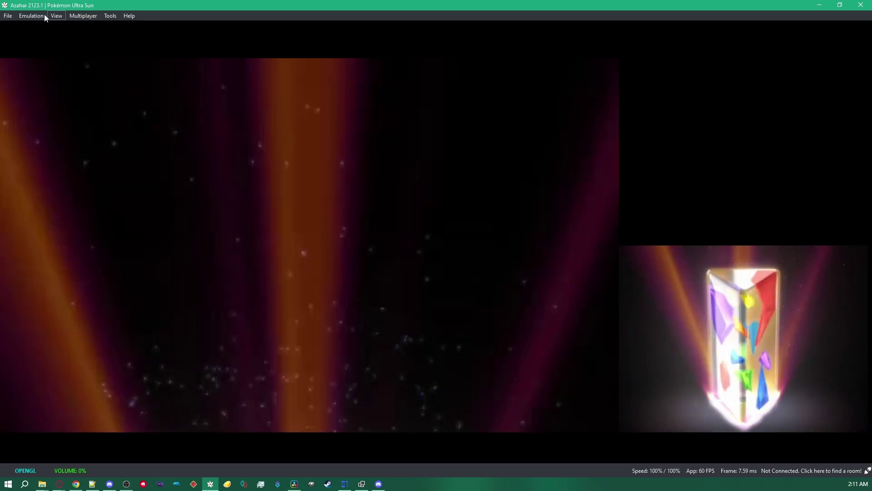
{"action": "left_click", "coordinate": [31, 15]}
{"action": "left_click", "coordinate": [38, 36]}
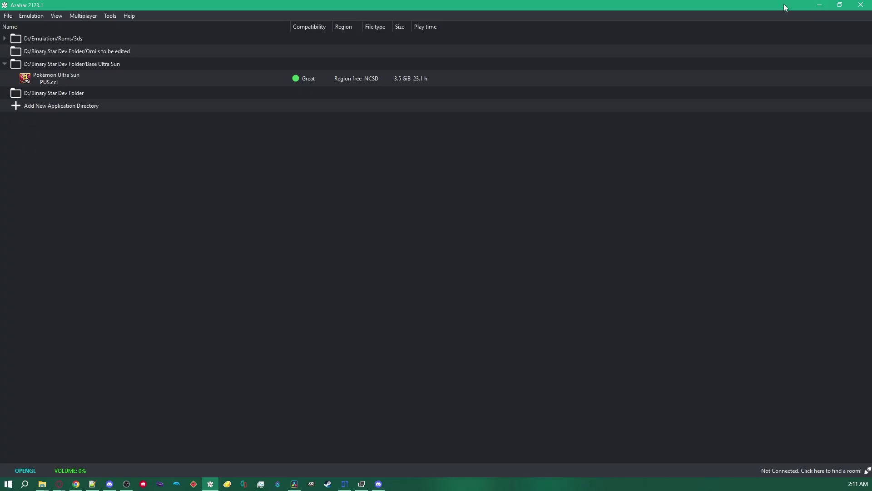
{"action": "left_click", "coordinate": [820, 5]}
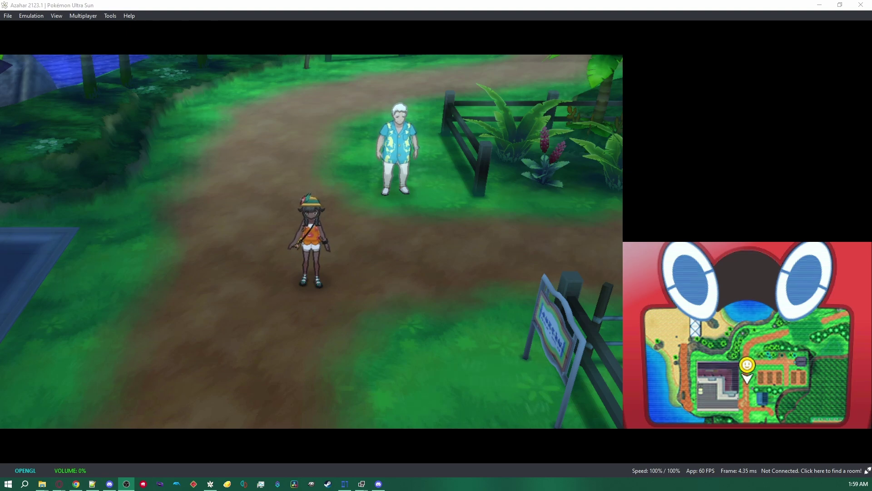
- Move the player character up and back down on the dirt path to check the map in the running game
{"action": "key", "text": "Up"}
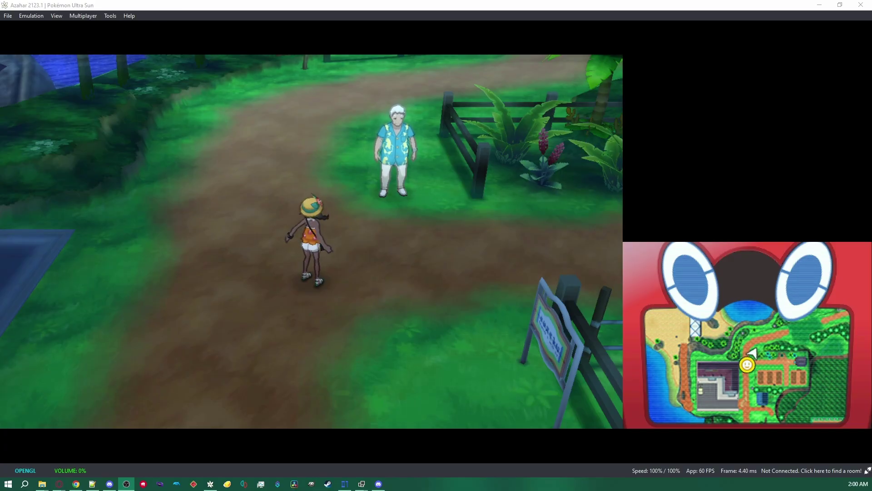
{"action": "key", "text": "Down"}
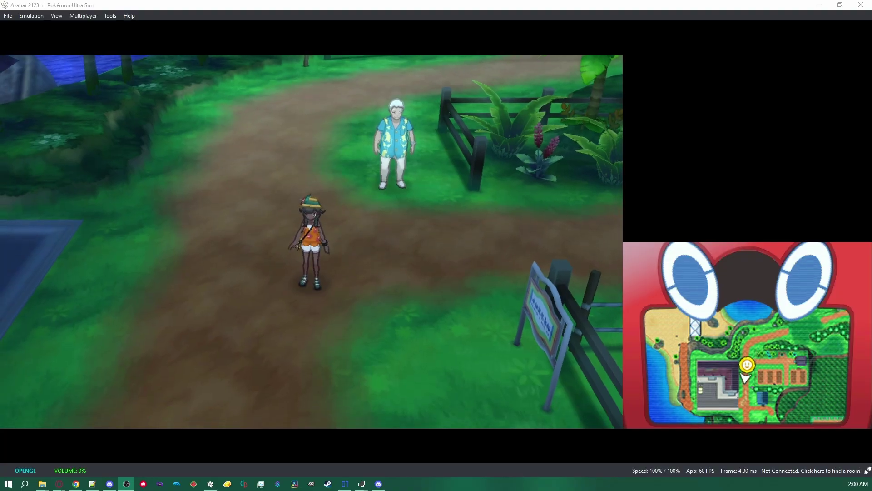